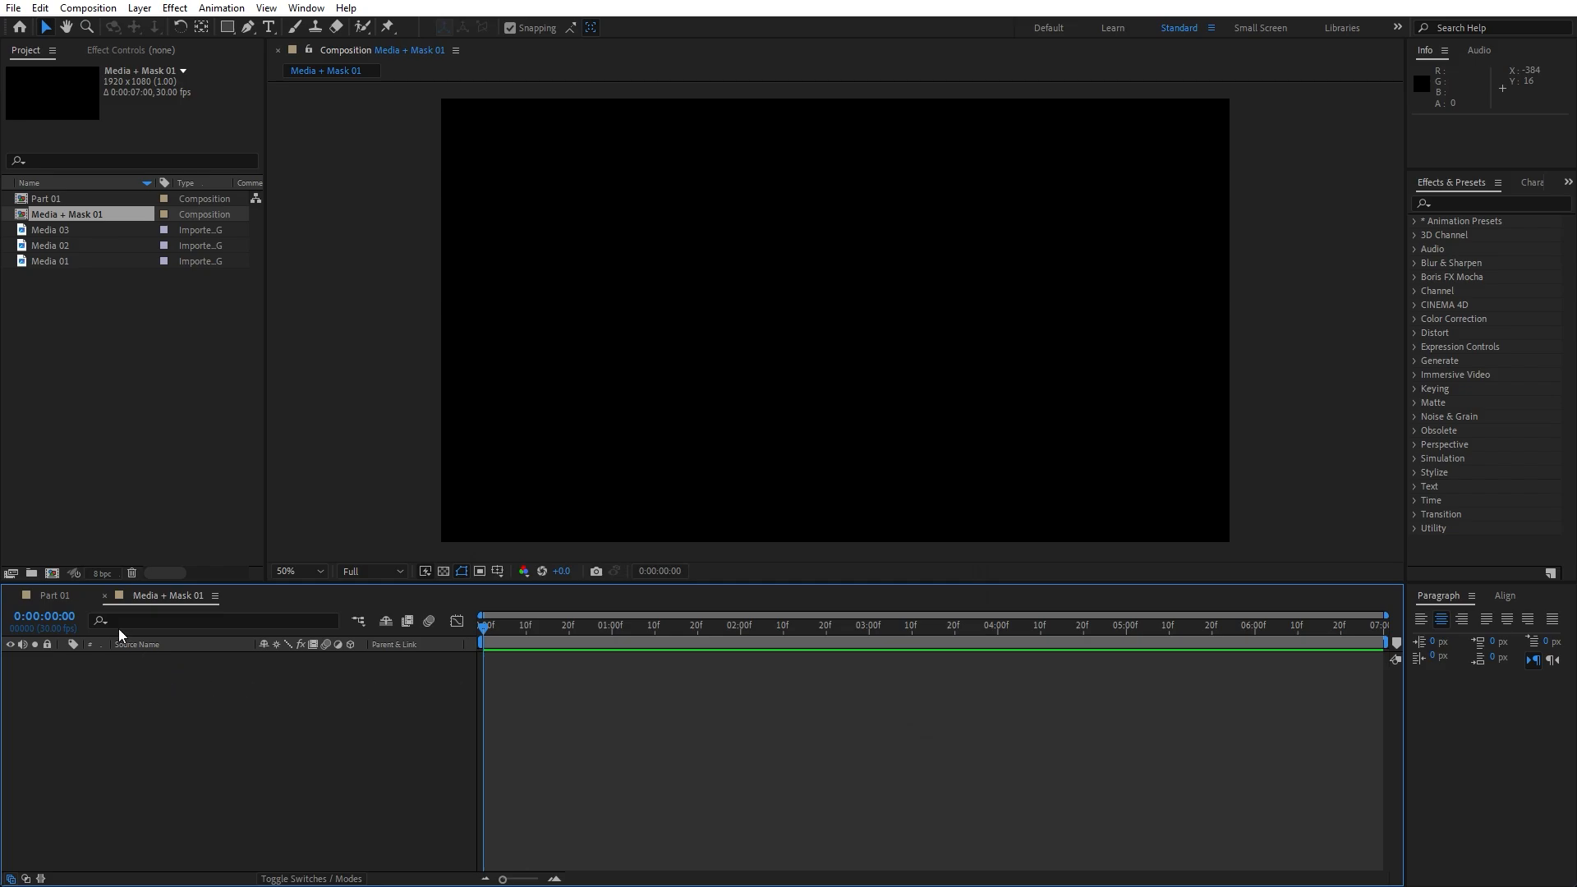
In Part 01, add a full-frame 1920×1080 solid named Background as the first layer
click(66, 597)
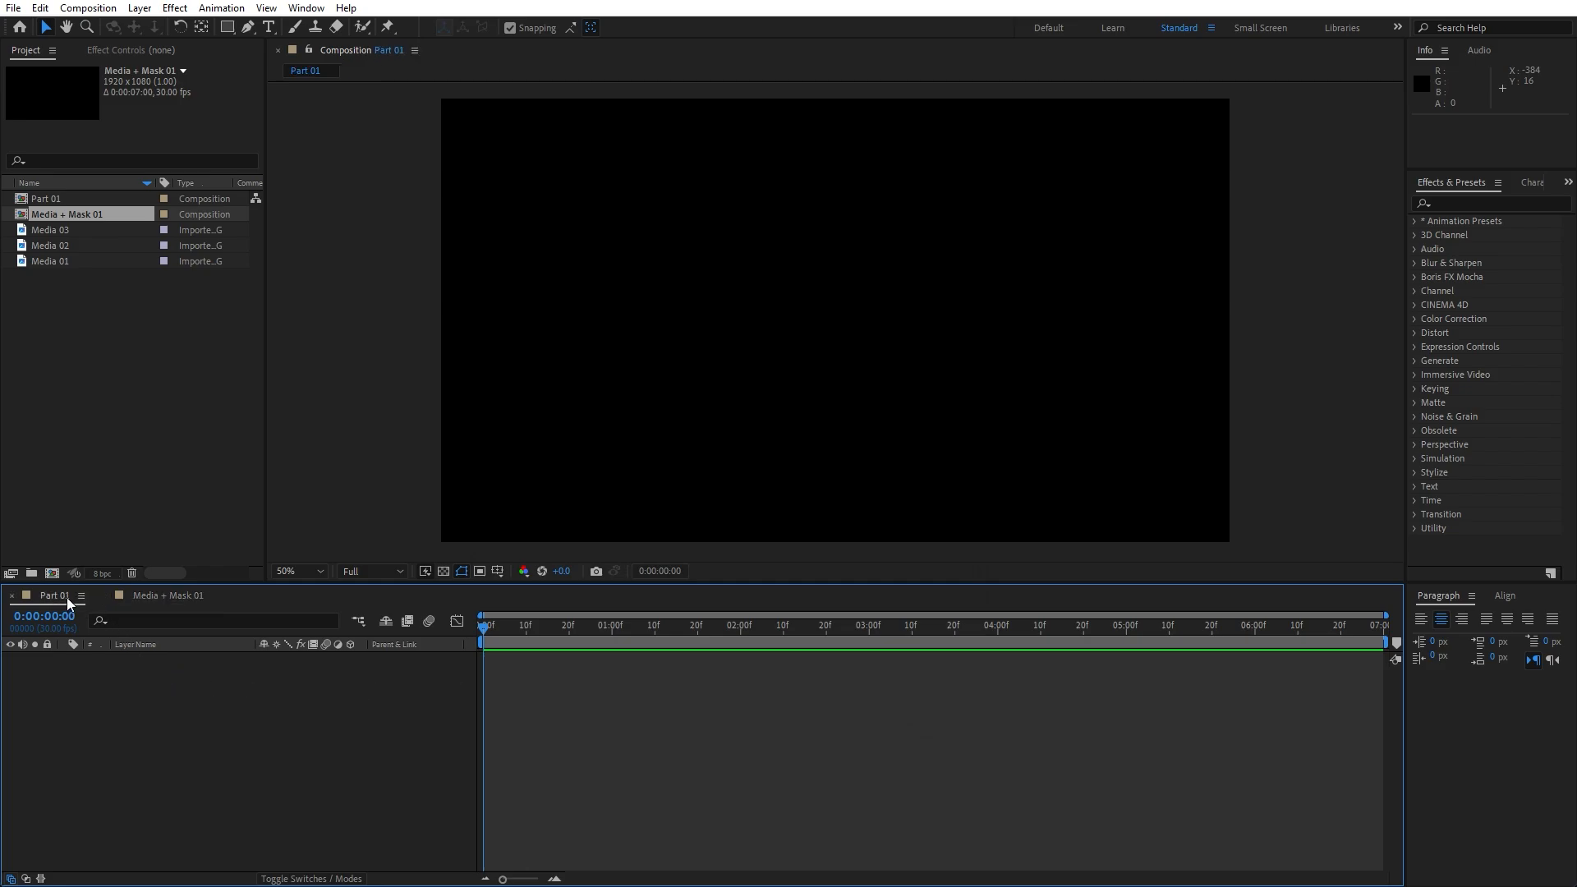
right_click(202, 741)
mouse_move(284, 536)
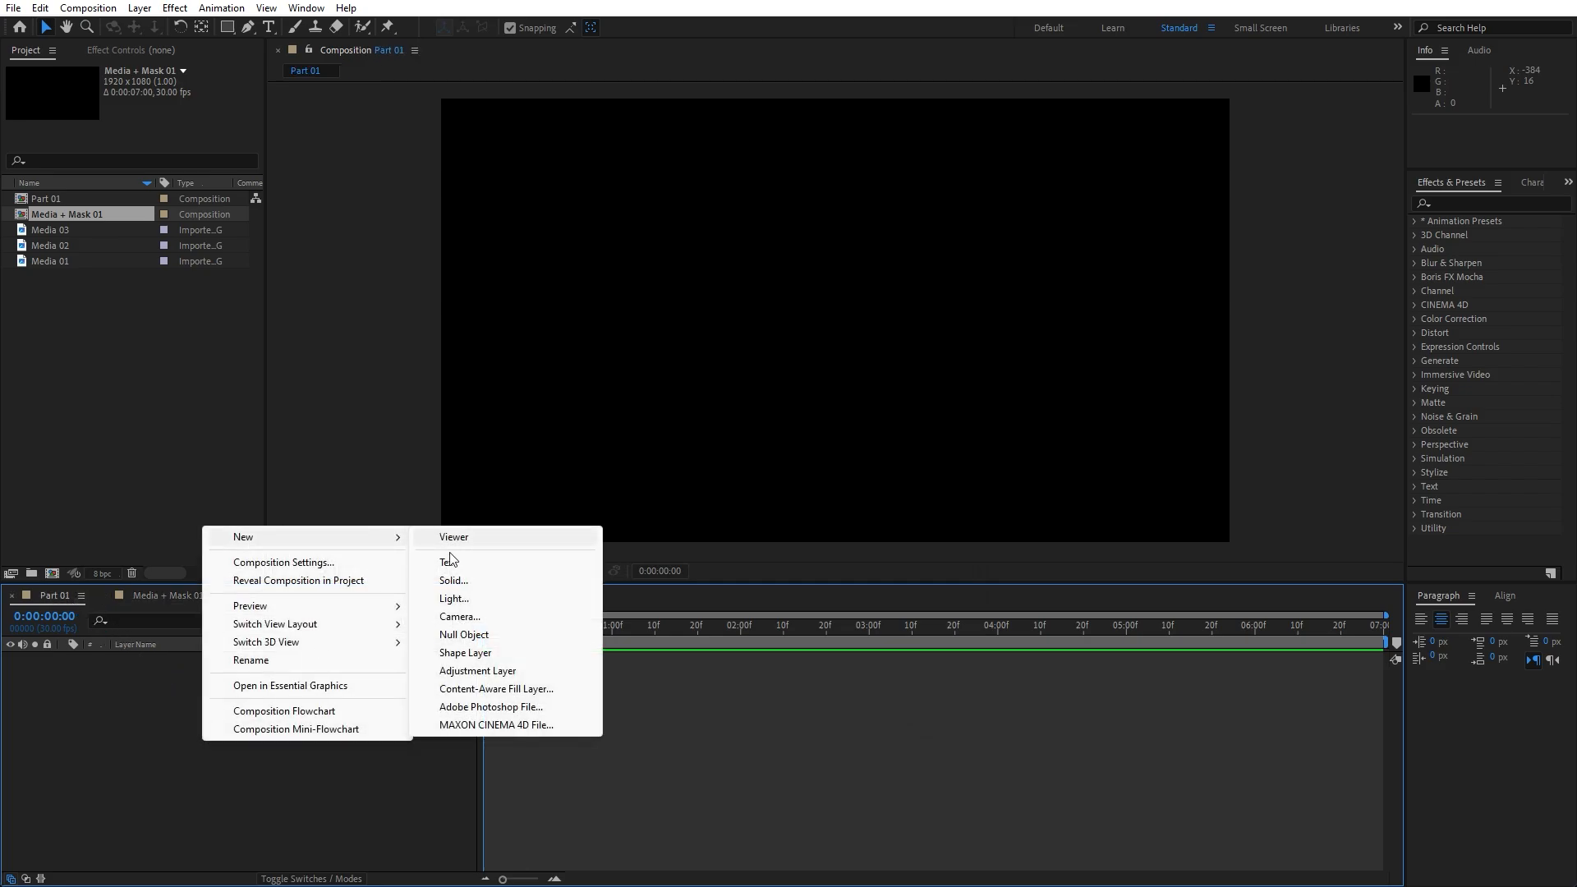
click(454, 579)
text(Background)
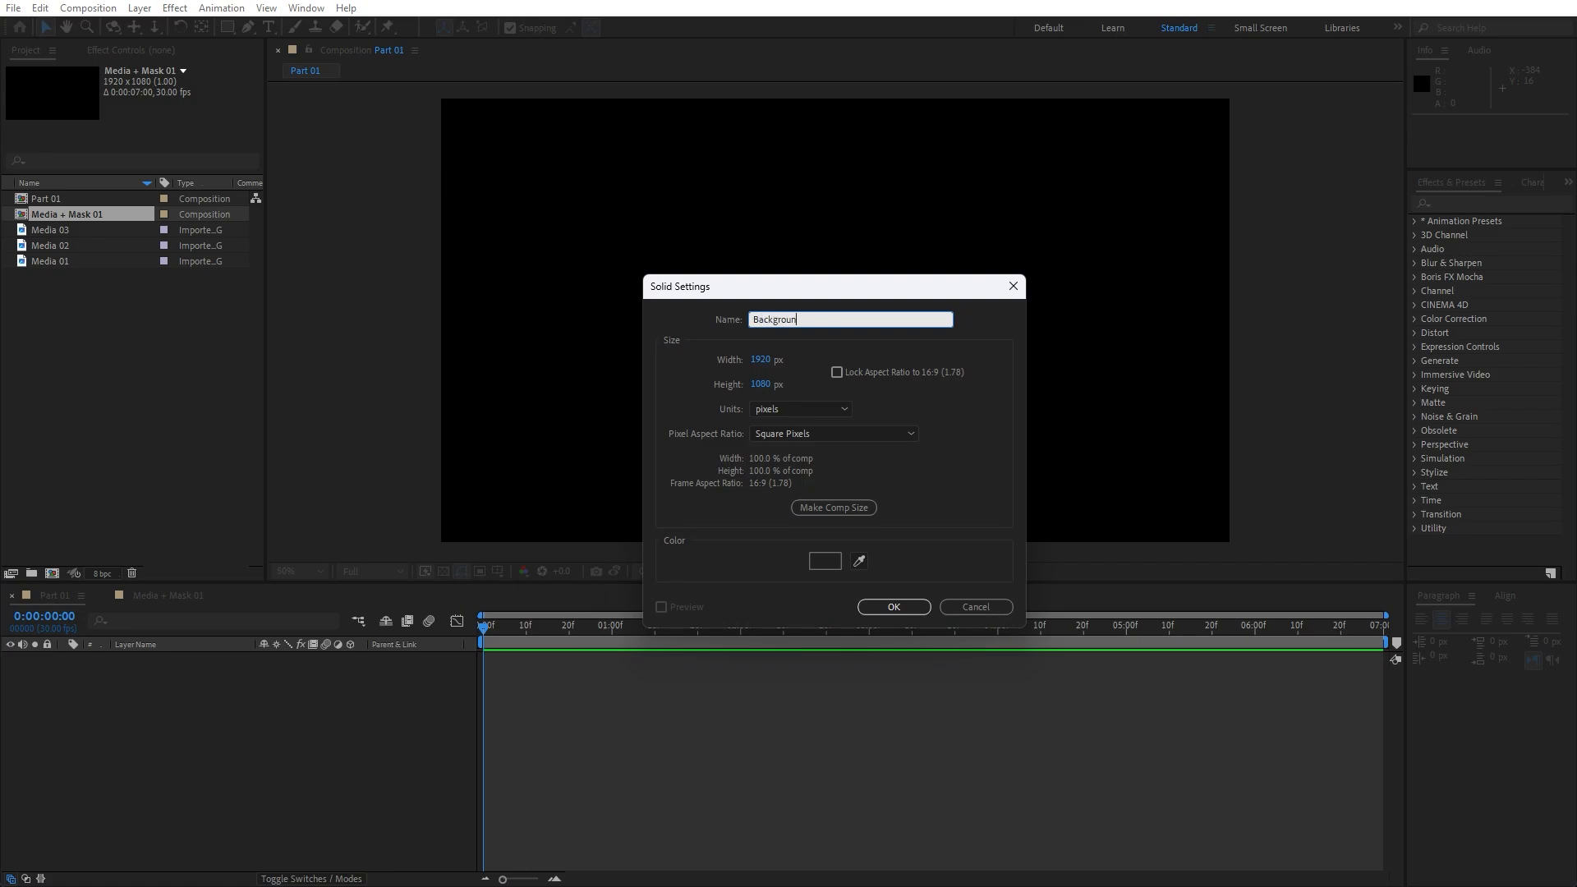
click(903, 608)
click(1503, 203)
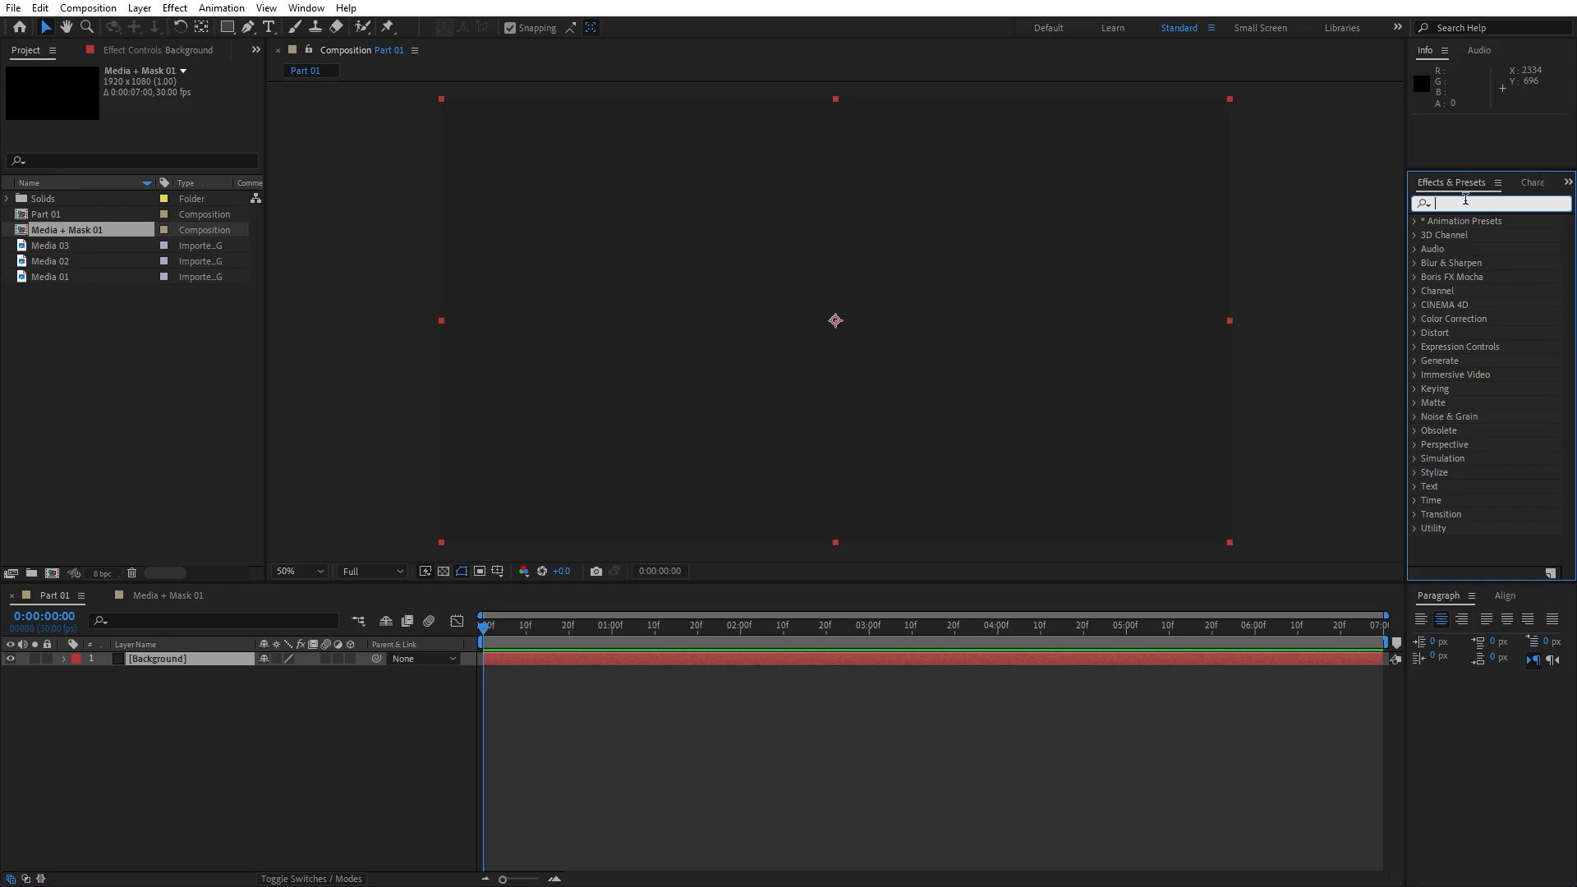
click(306, 8)
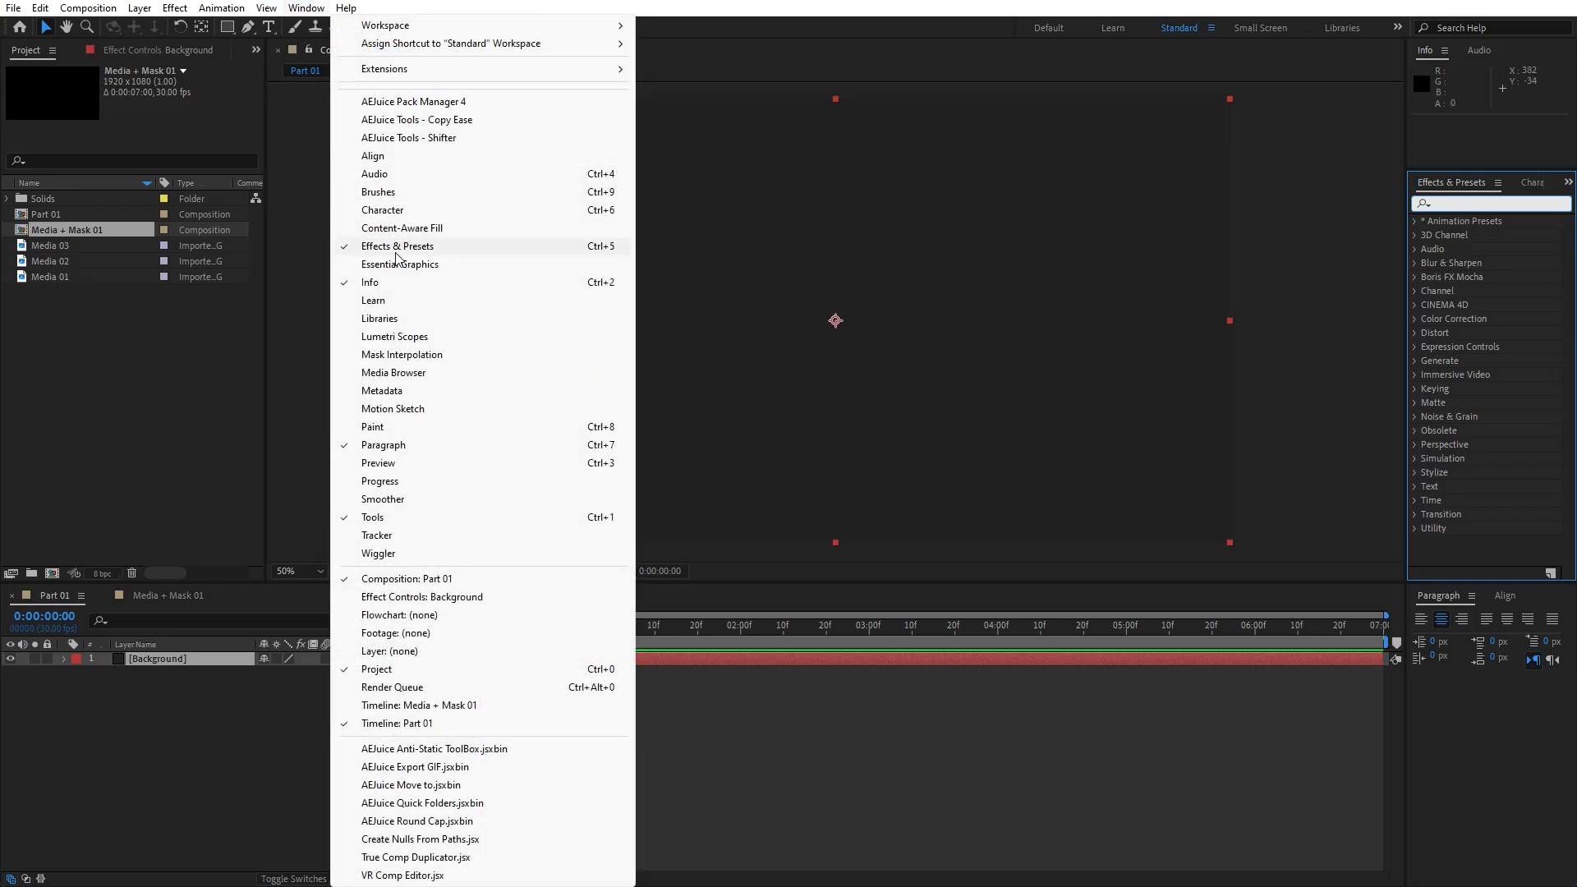
Apply a Fill effect to the Background solid, coloured light grey-blue D7DEEB
click(1477, 202)
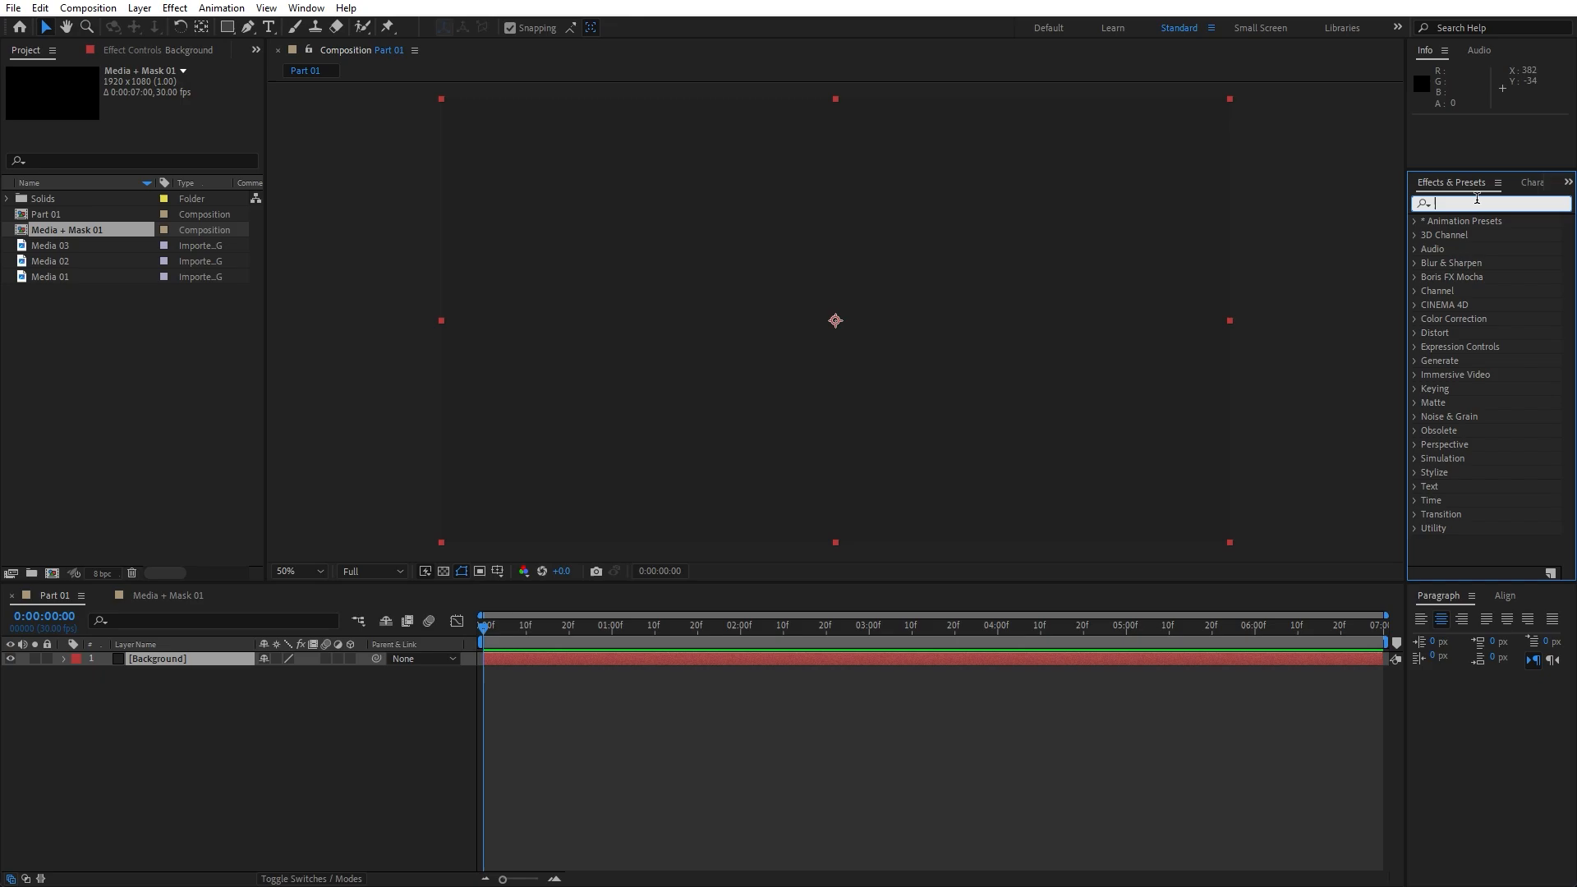
text(fill)
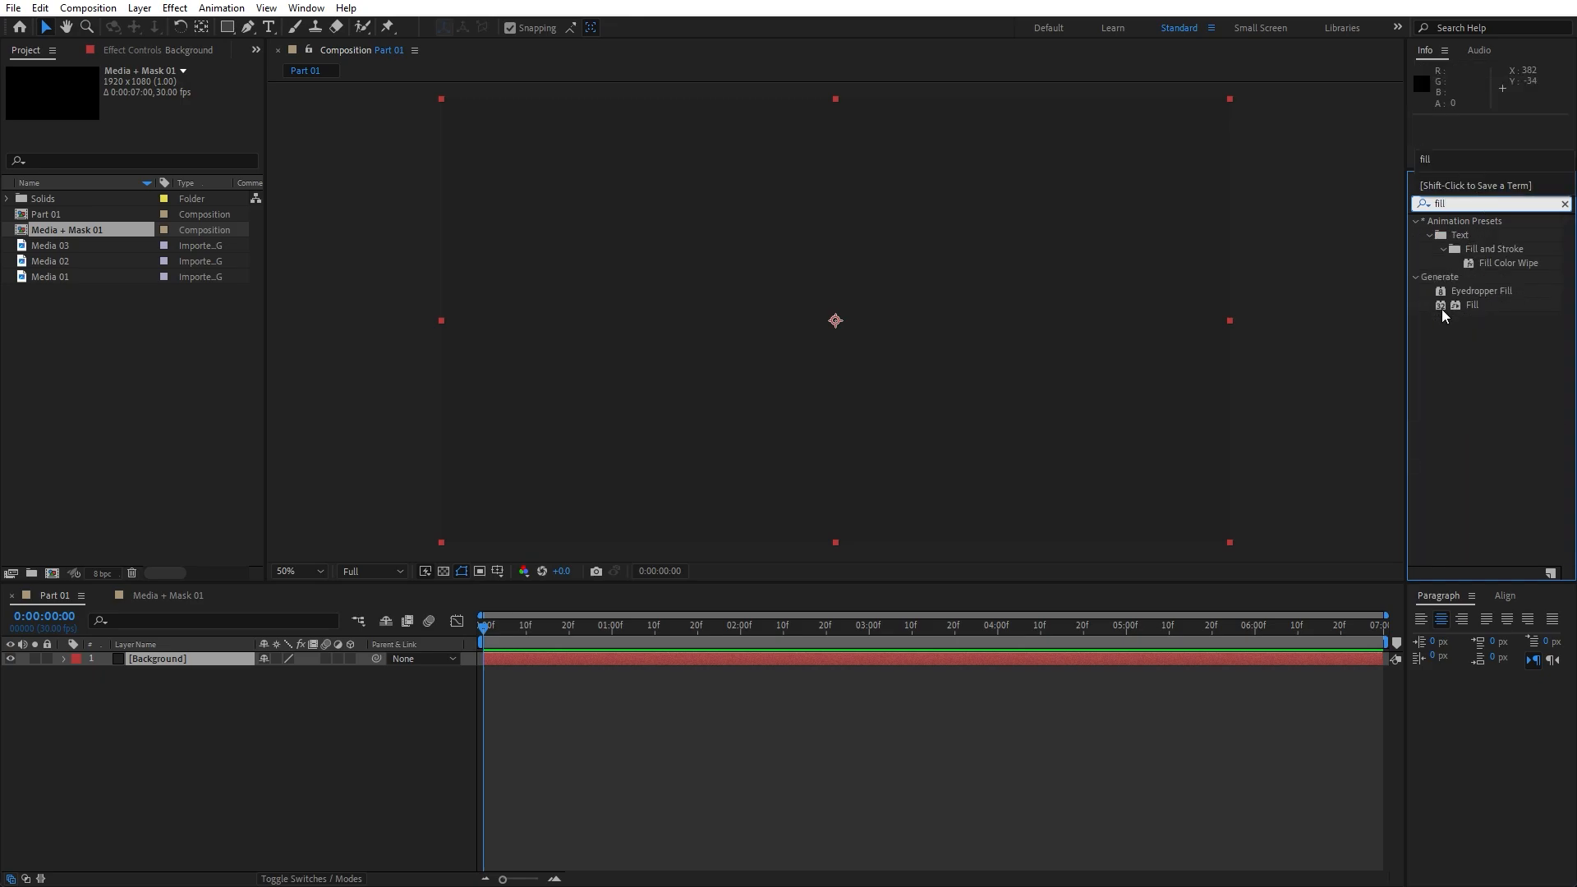
drag(1447, 308, 217, 660)
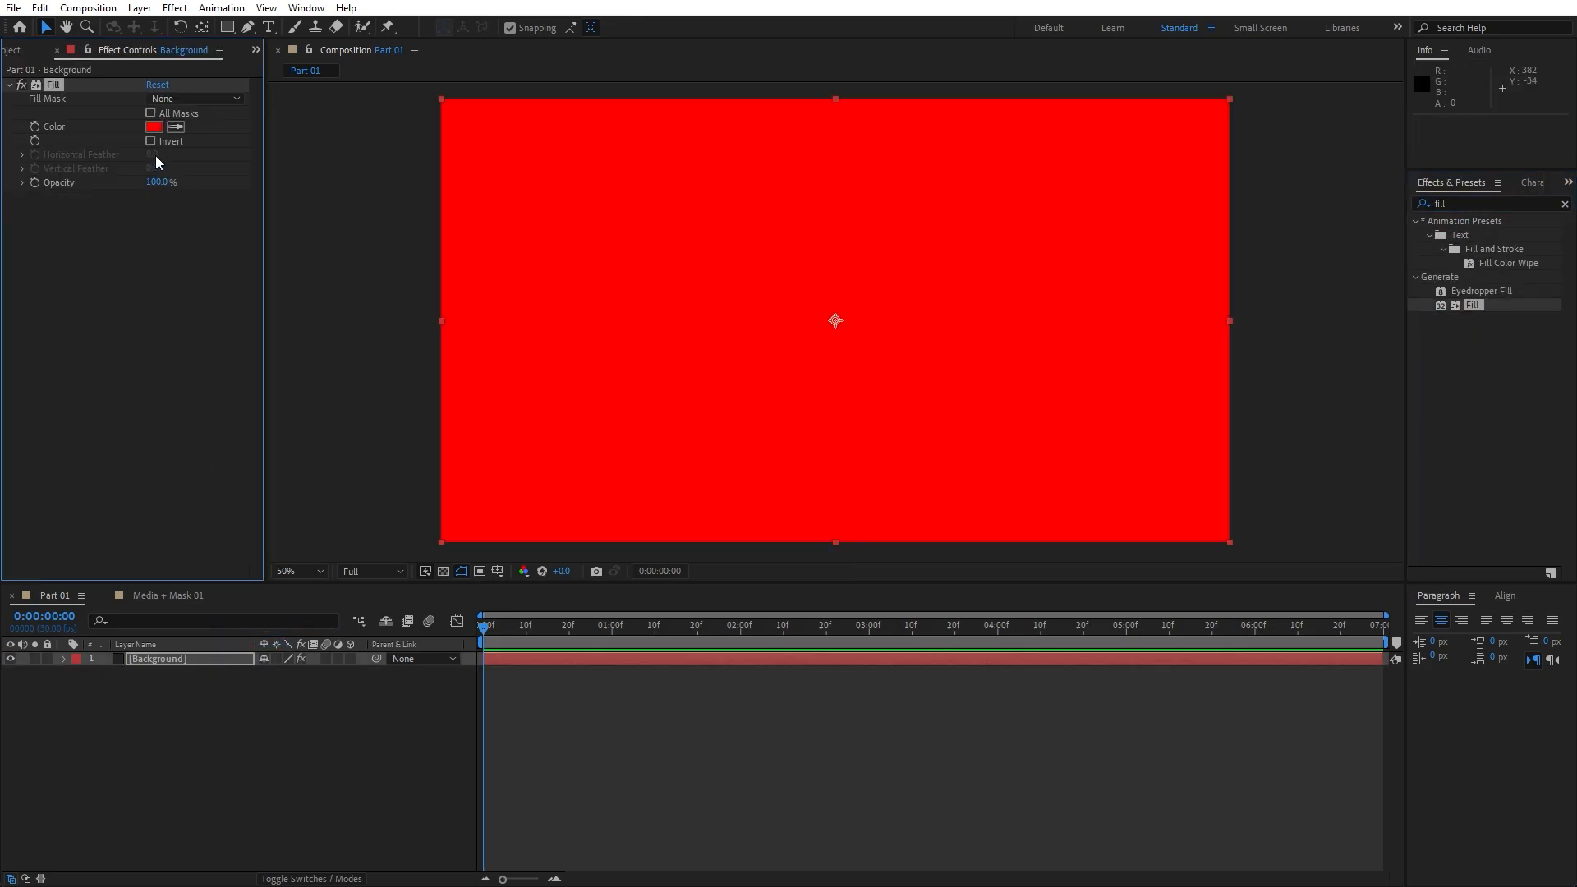
click(155, 127)
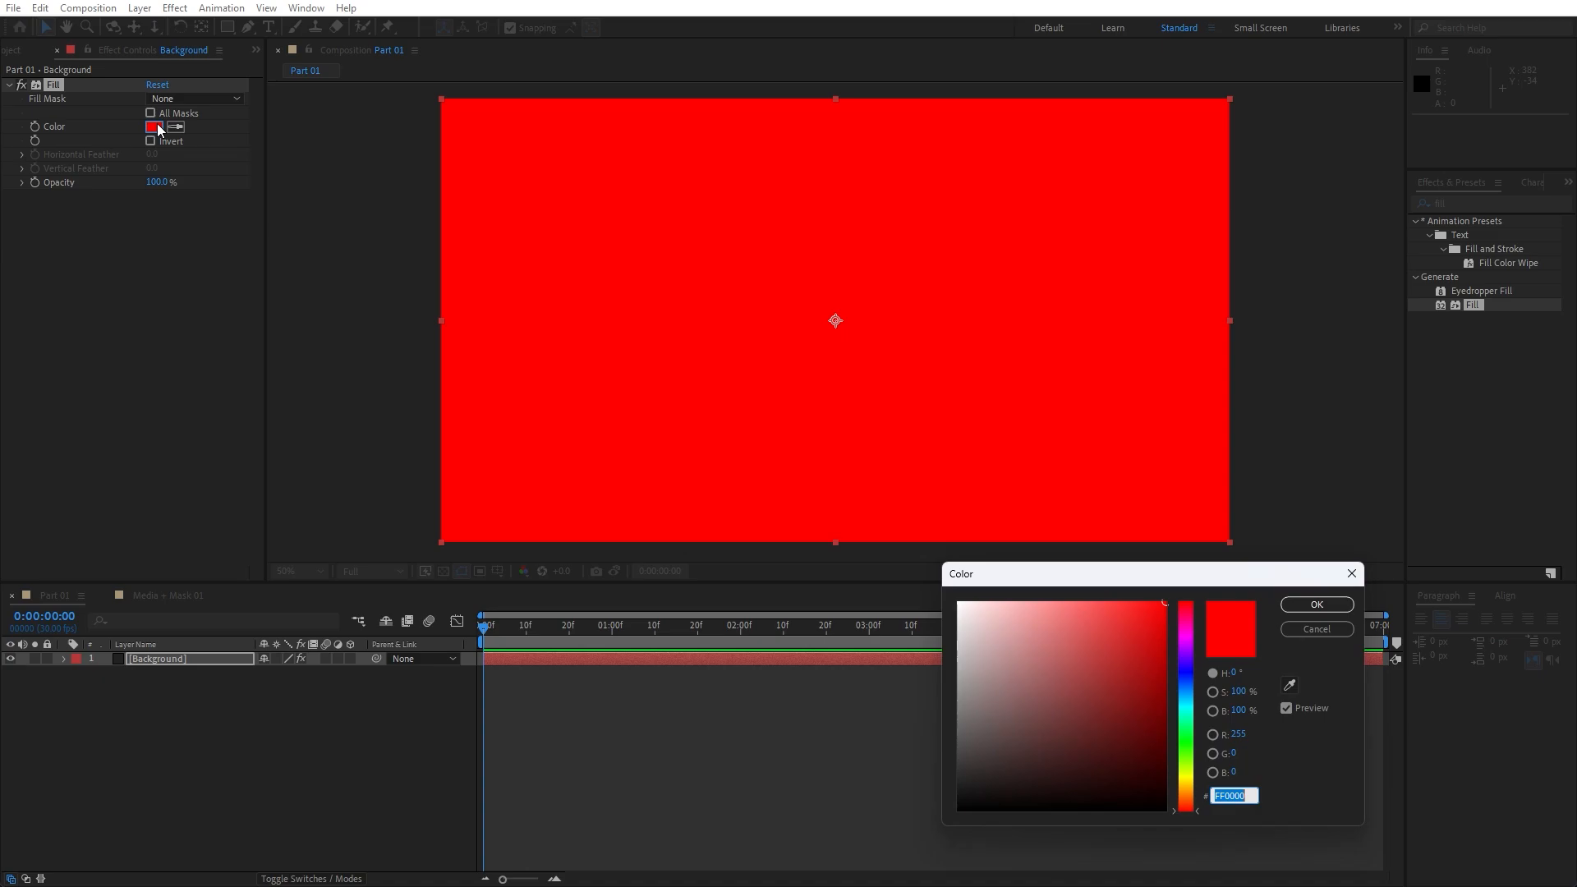
text(000D7D)
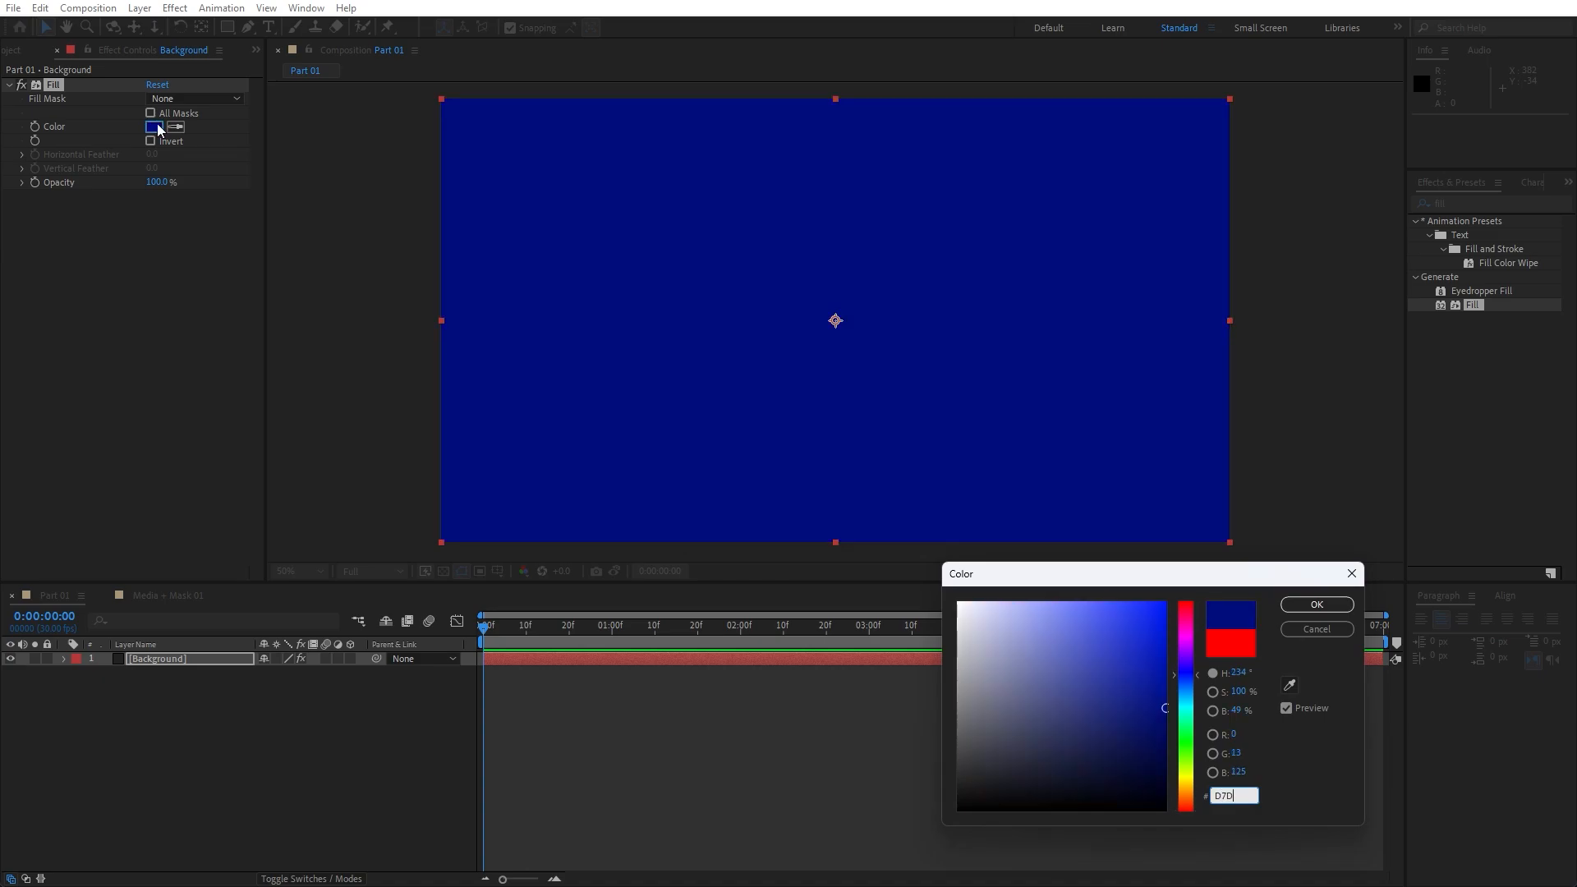
text(EEB)
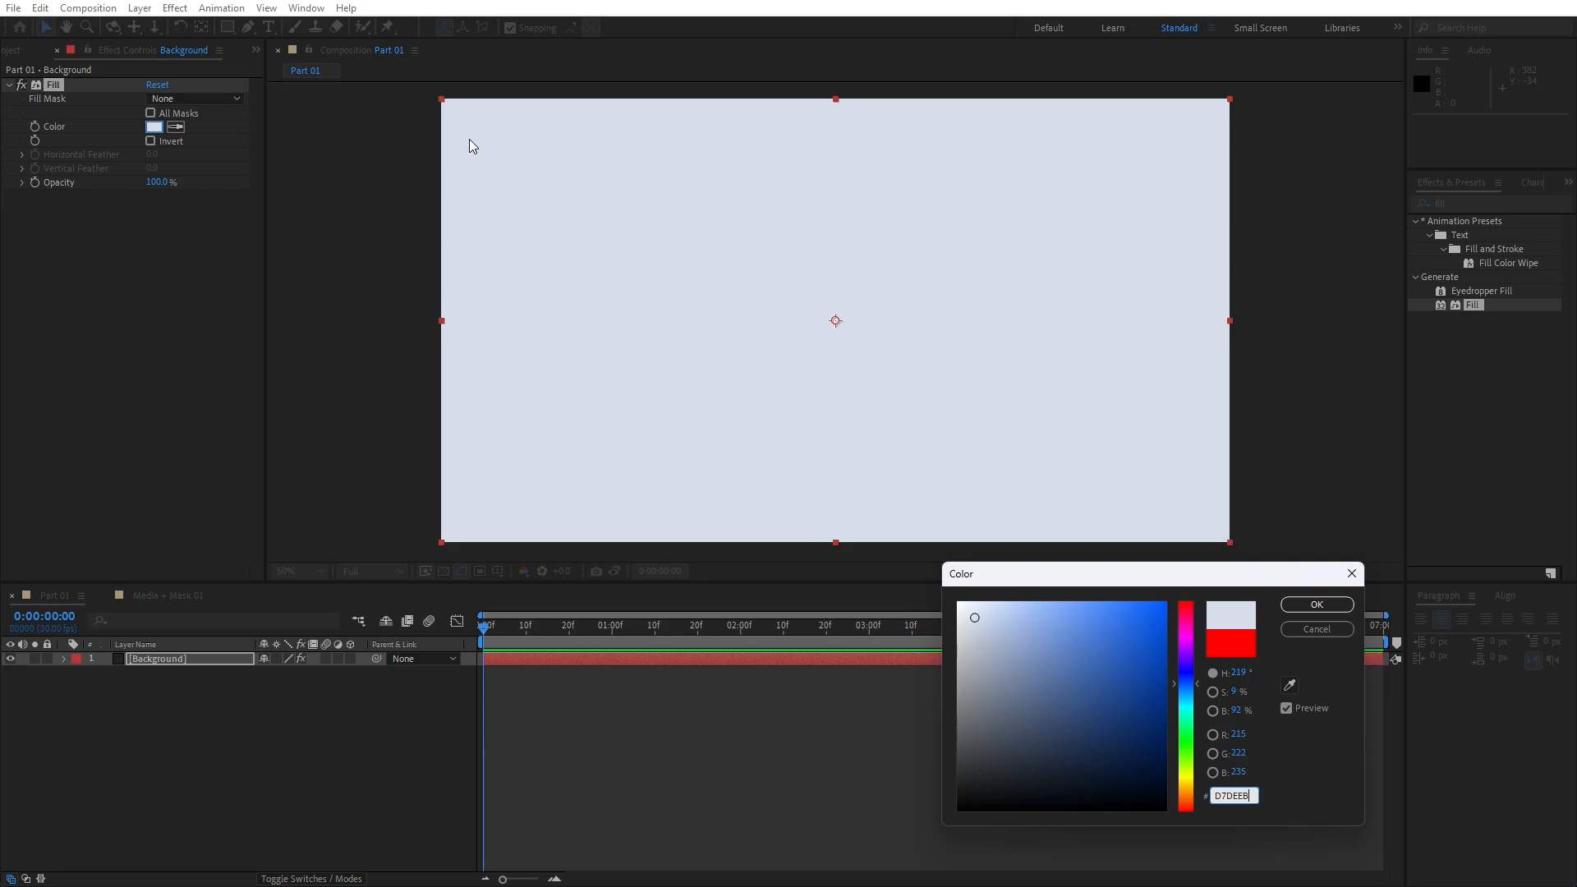
click(1316, 604)
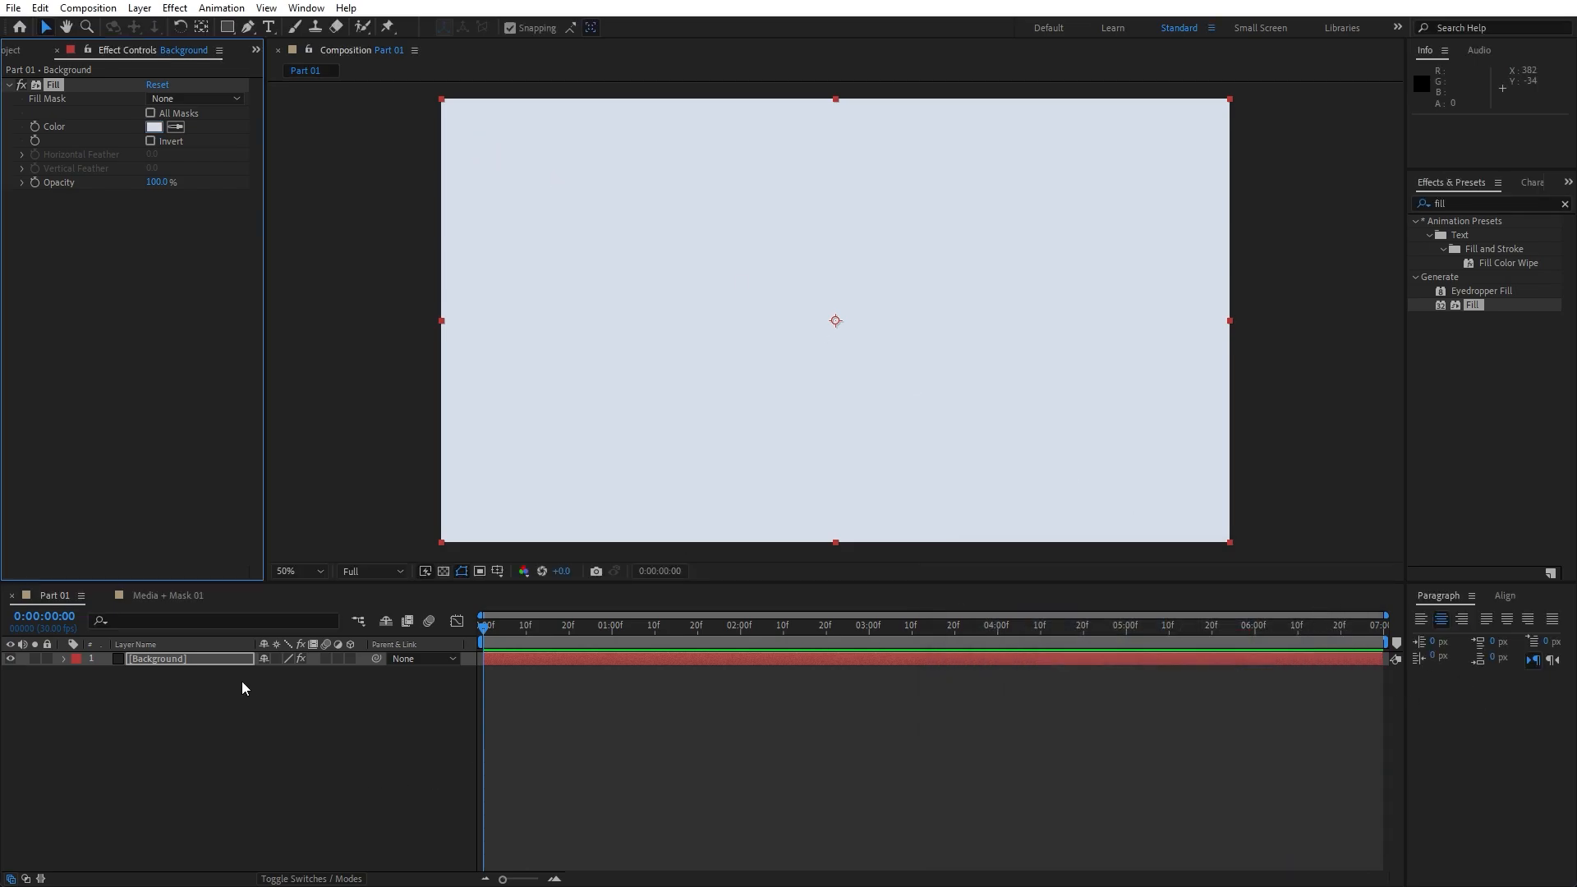
Add the Media 01 photo from the project to the Media + Mask 01 composition
click(184, 596)
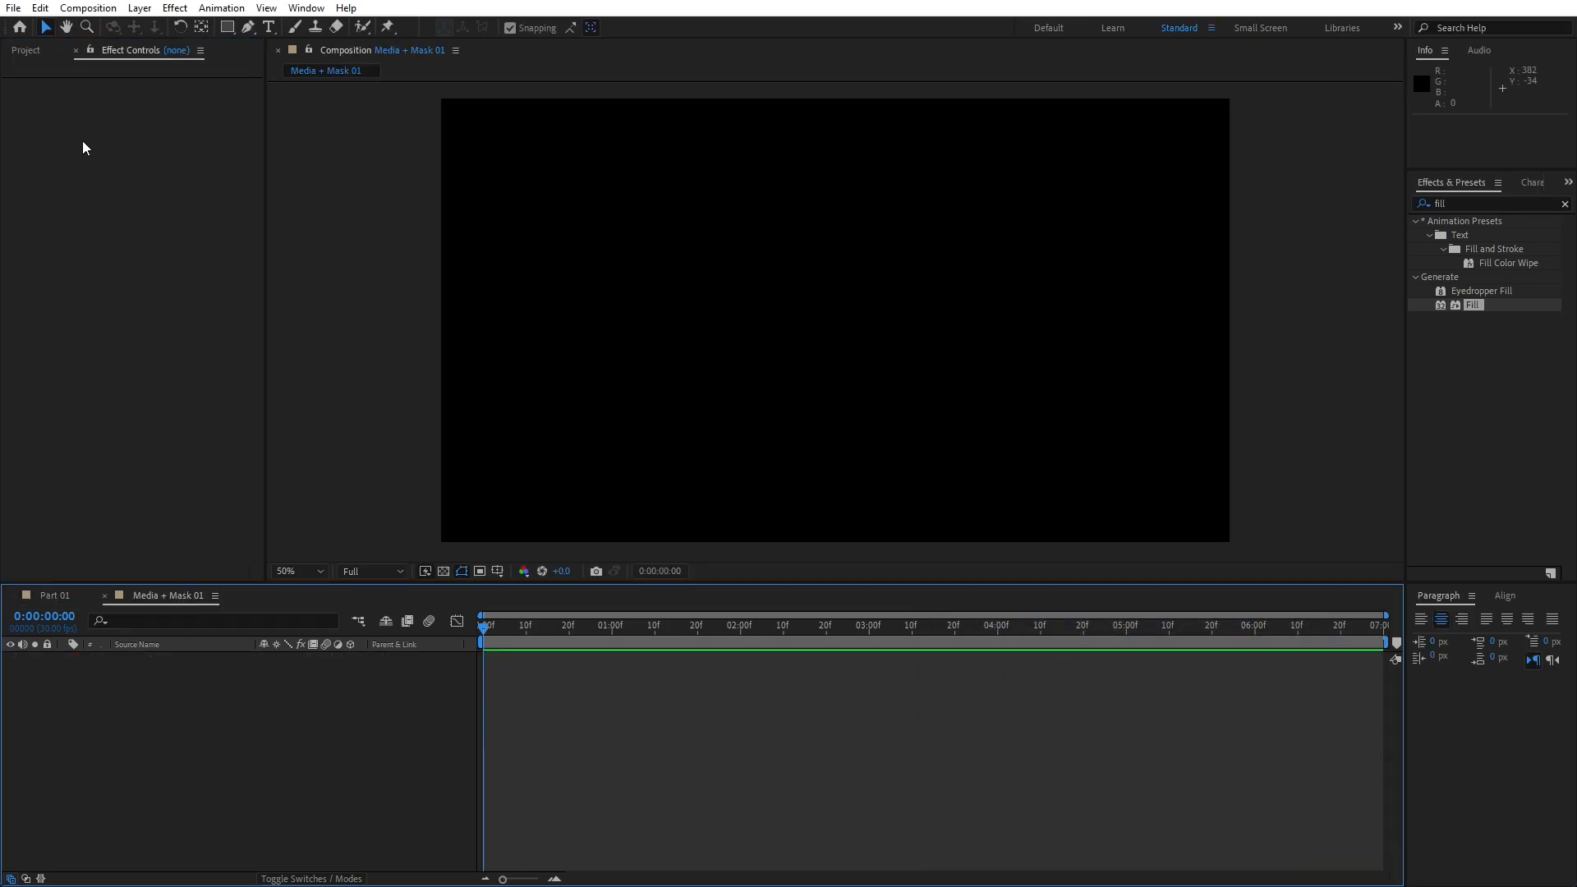
click(76, 51)
click(66, 274)
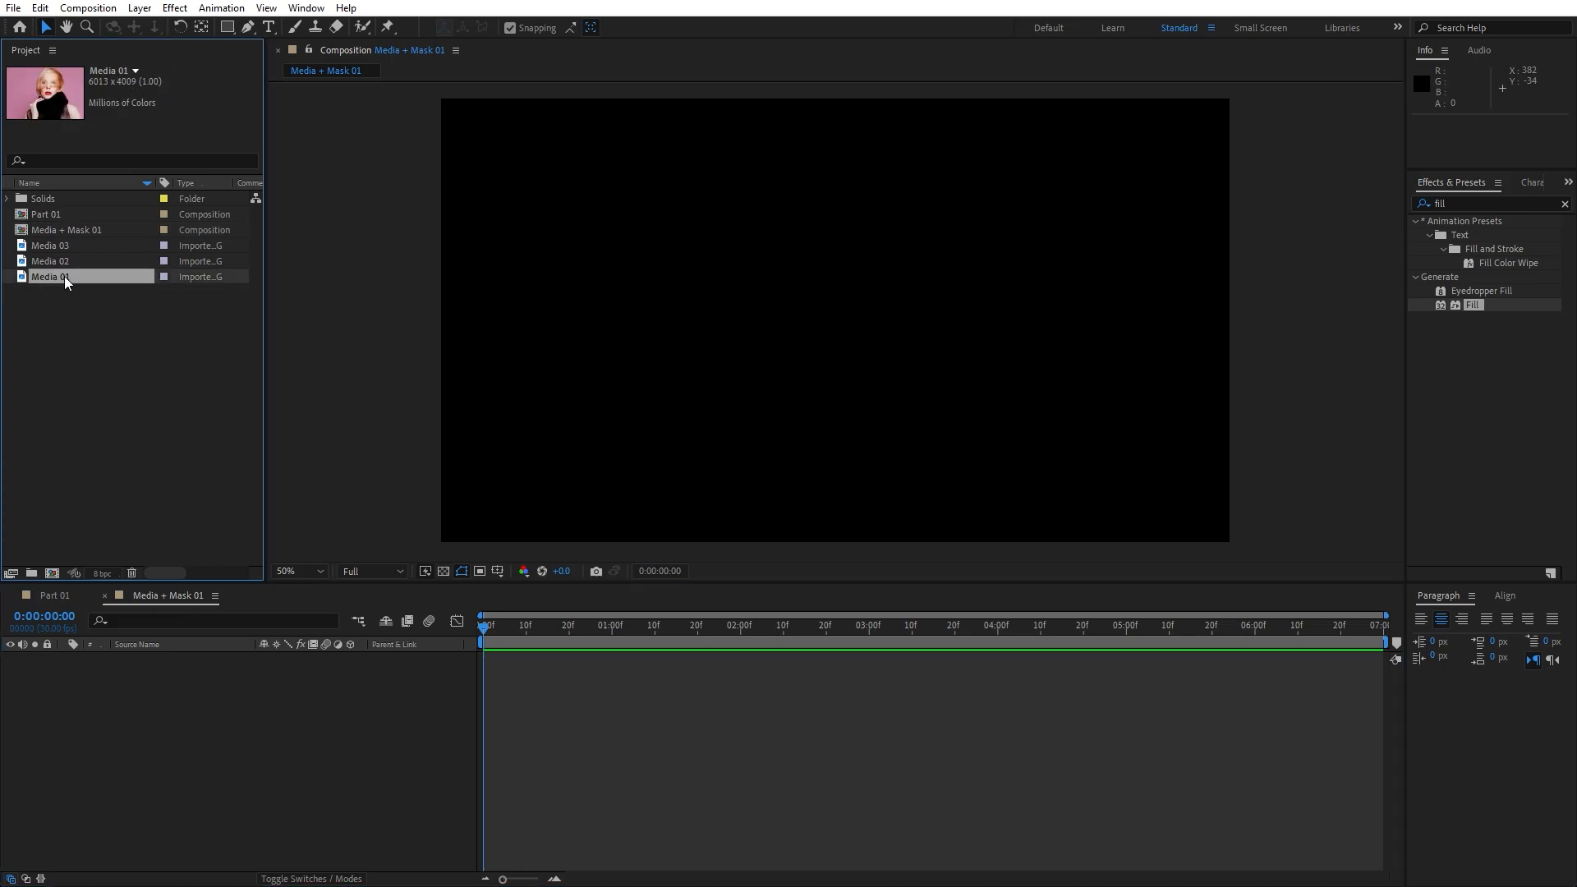
drag(61, 279, 264, 802)
key(comma)
scroll(658, 480, down, 1)
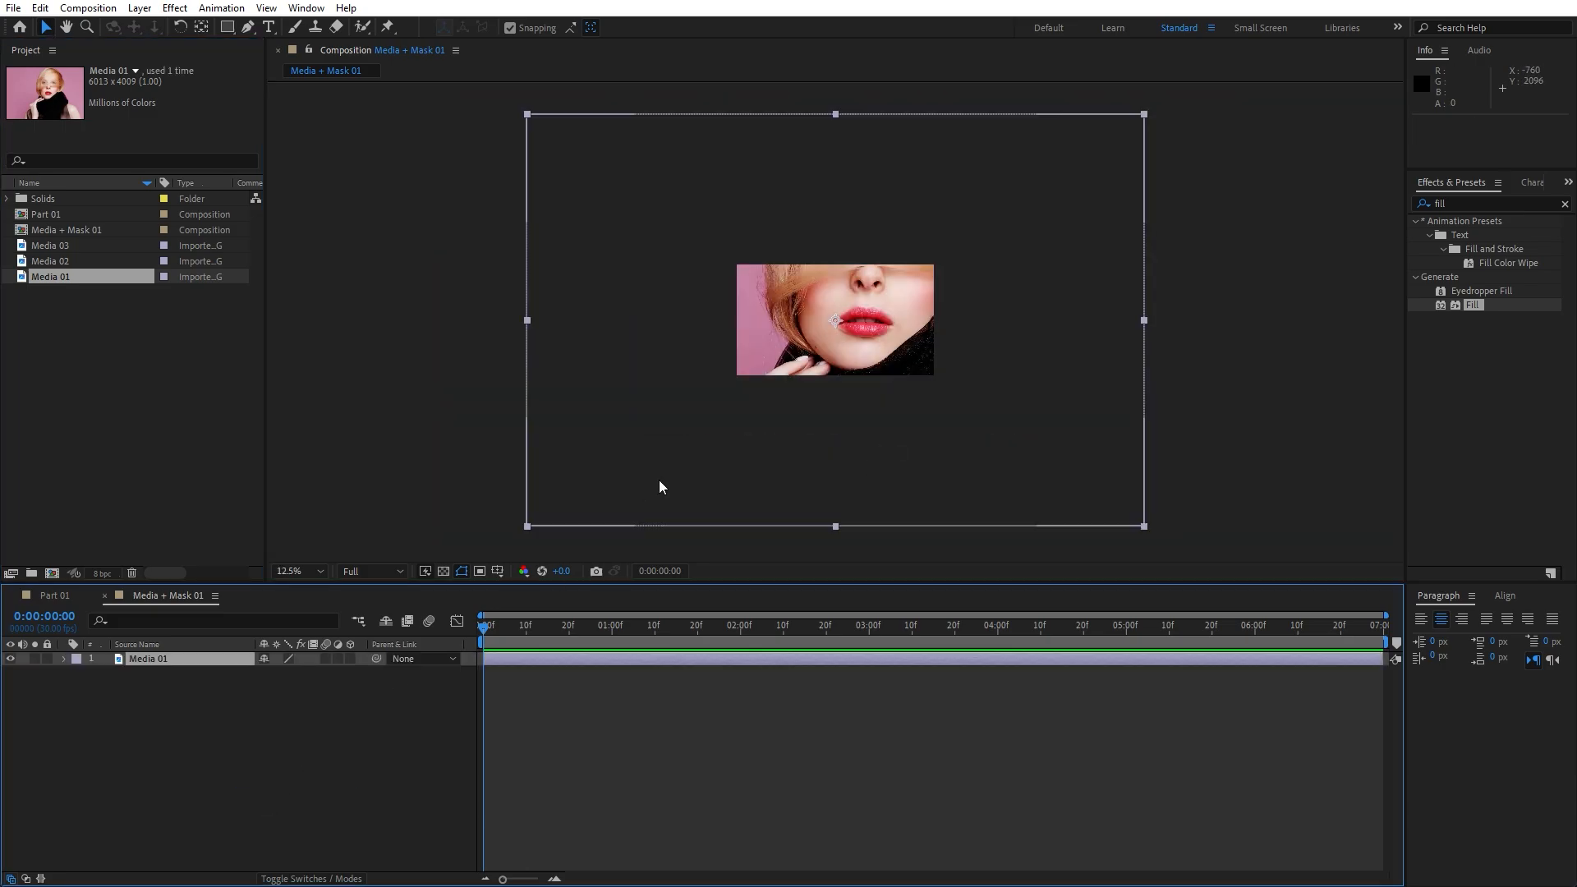
scroll(658, 480, up, 1)
Scale the Media 01 photo to 34% and move it lower to position 960, 670
key(s)
drag(284, 672, 231, 679)
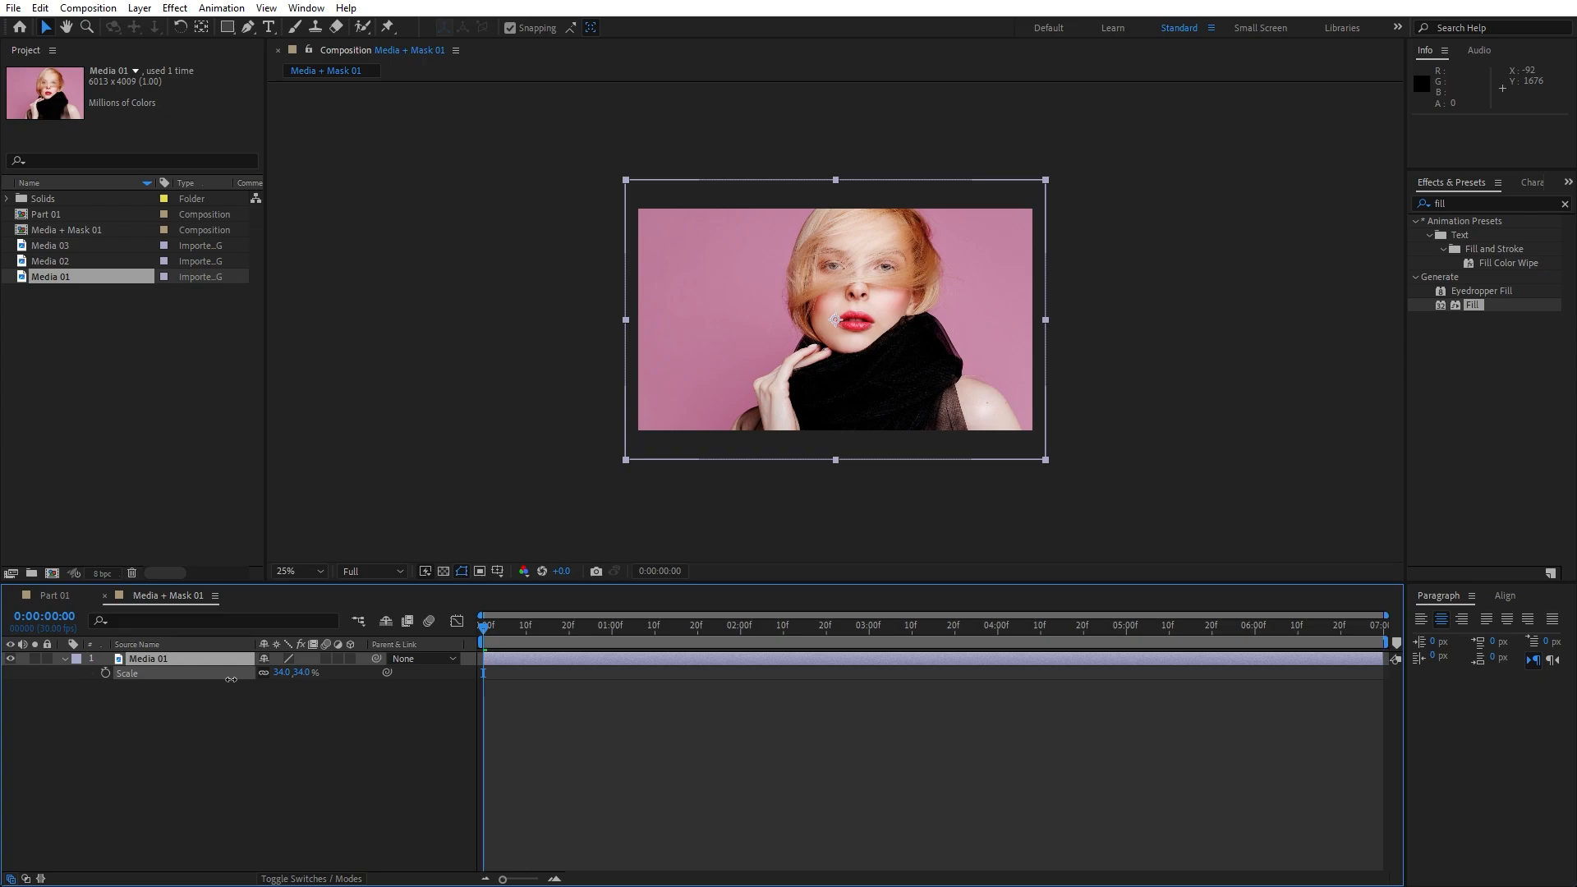
key(p)
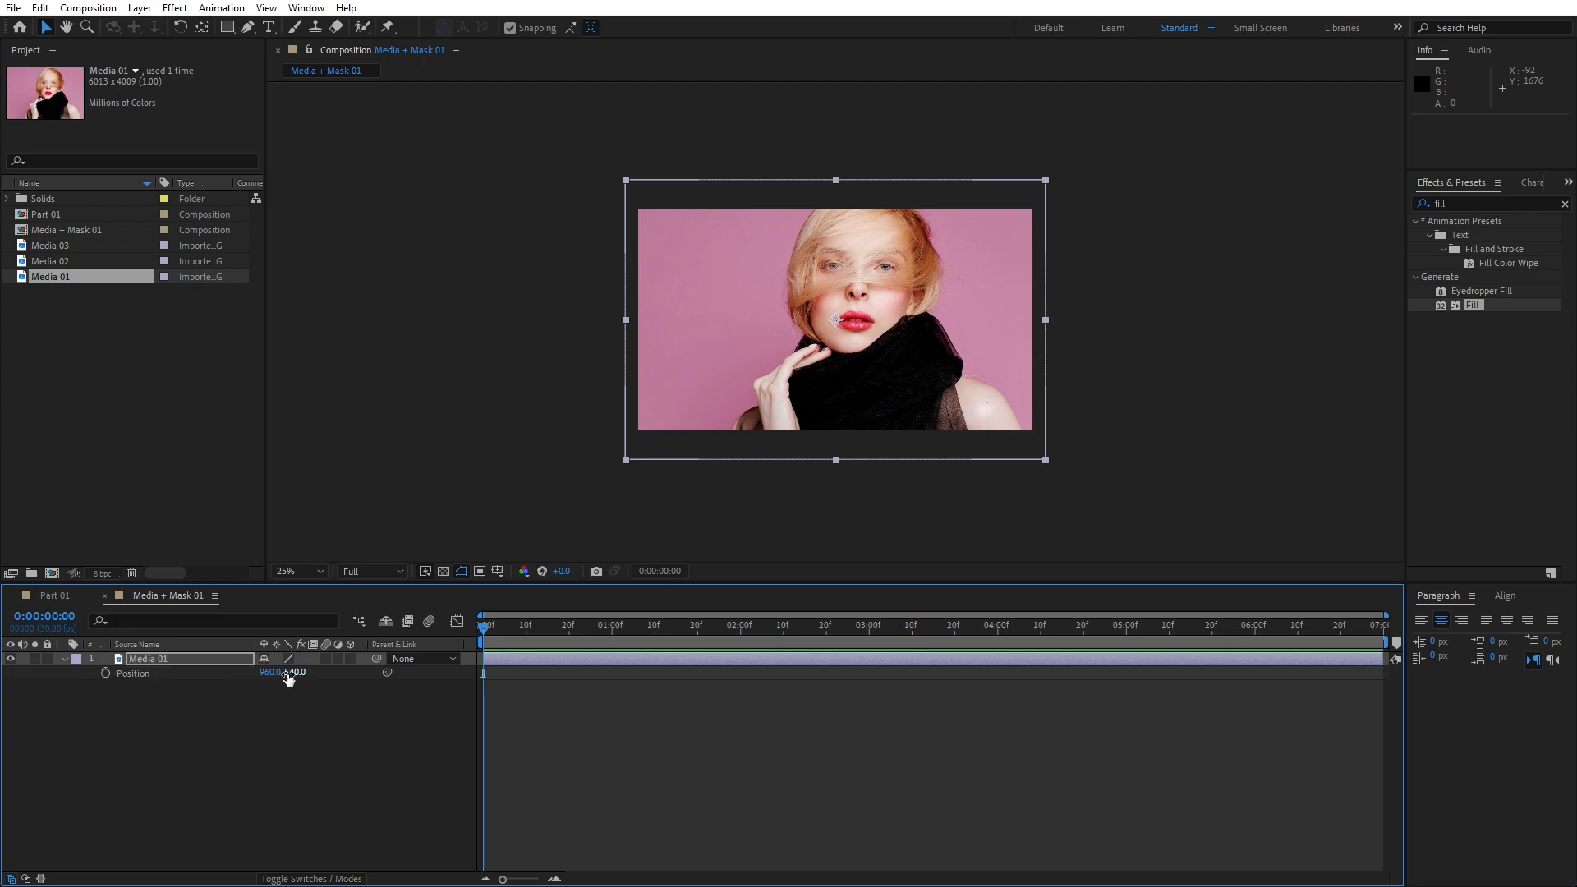
drag(292, 672, 396, 677)
click(161, 760)
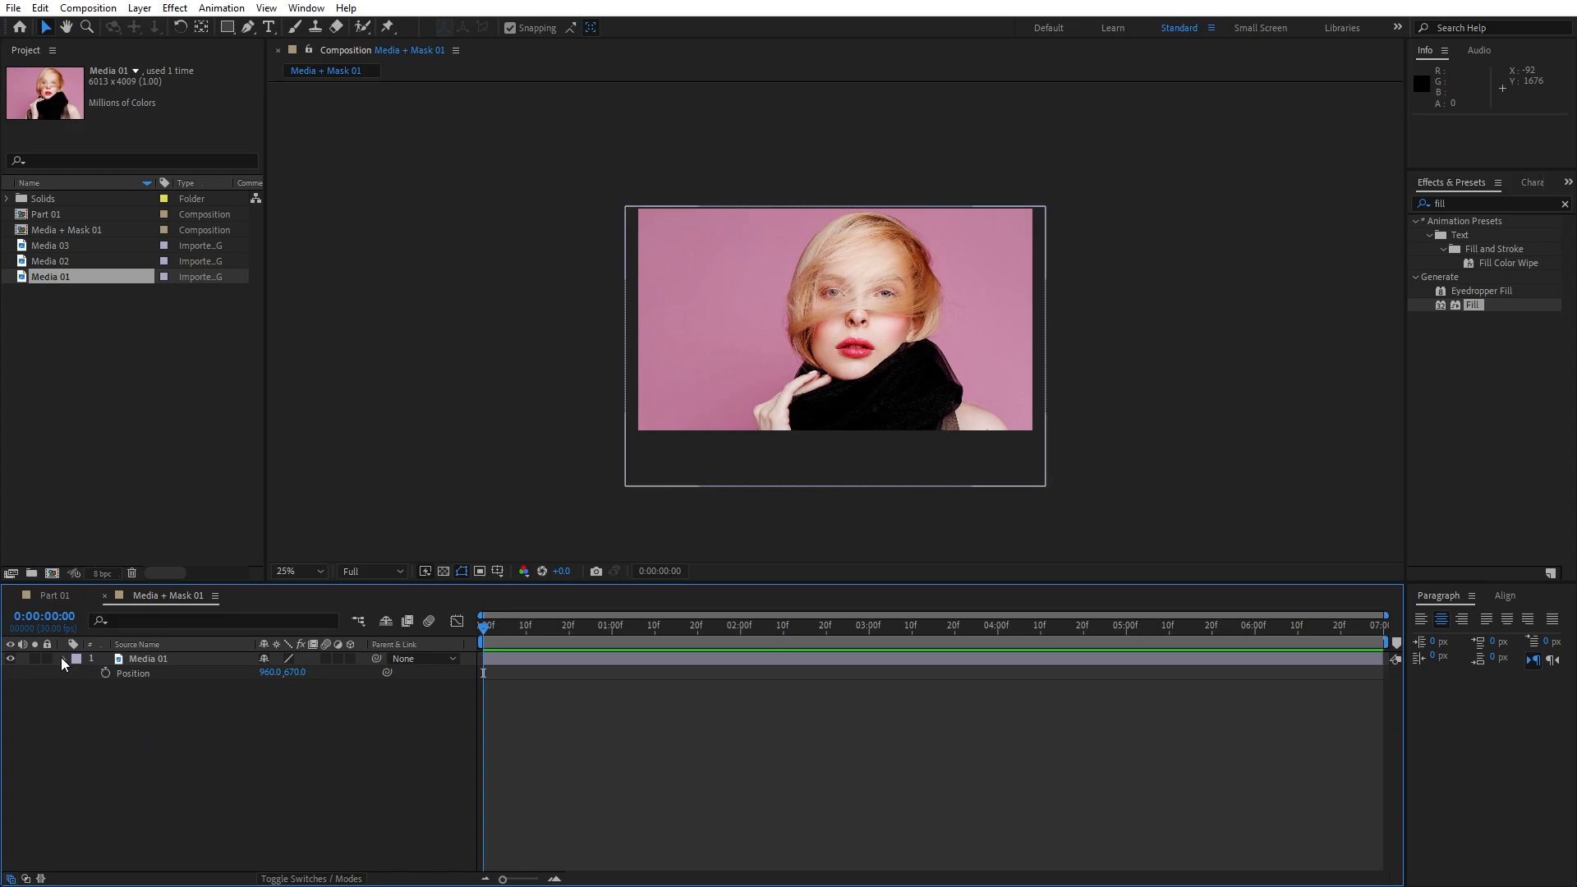
click(62, 657)
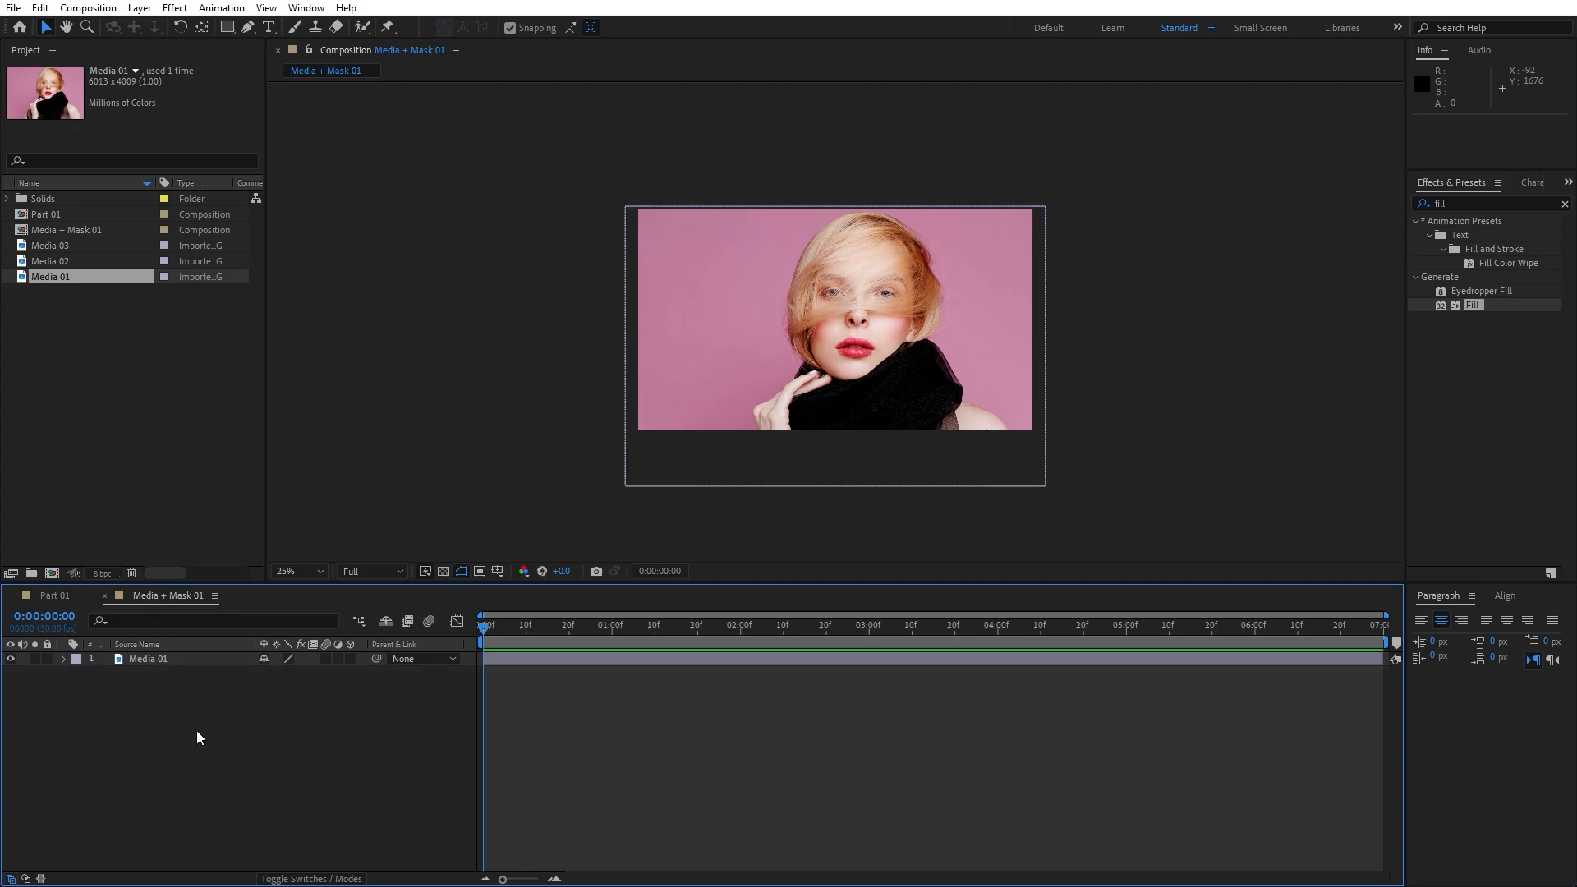
Create a comp-sized white rectangle shape layer over the photo and rename it Matte
click(228, 27)
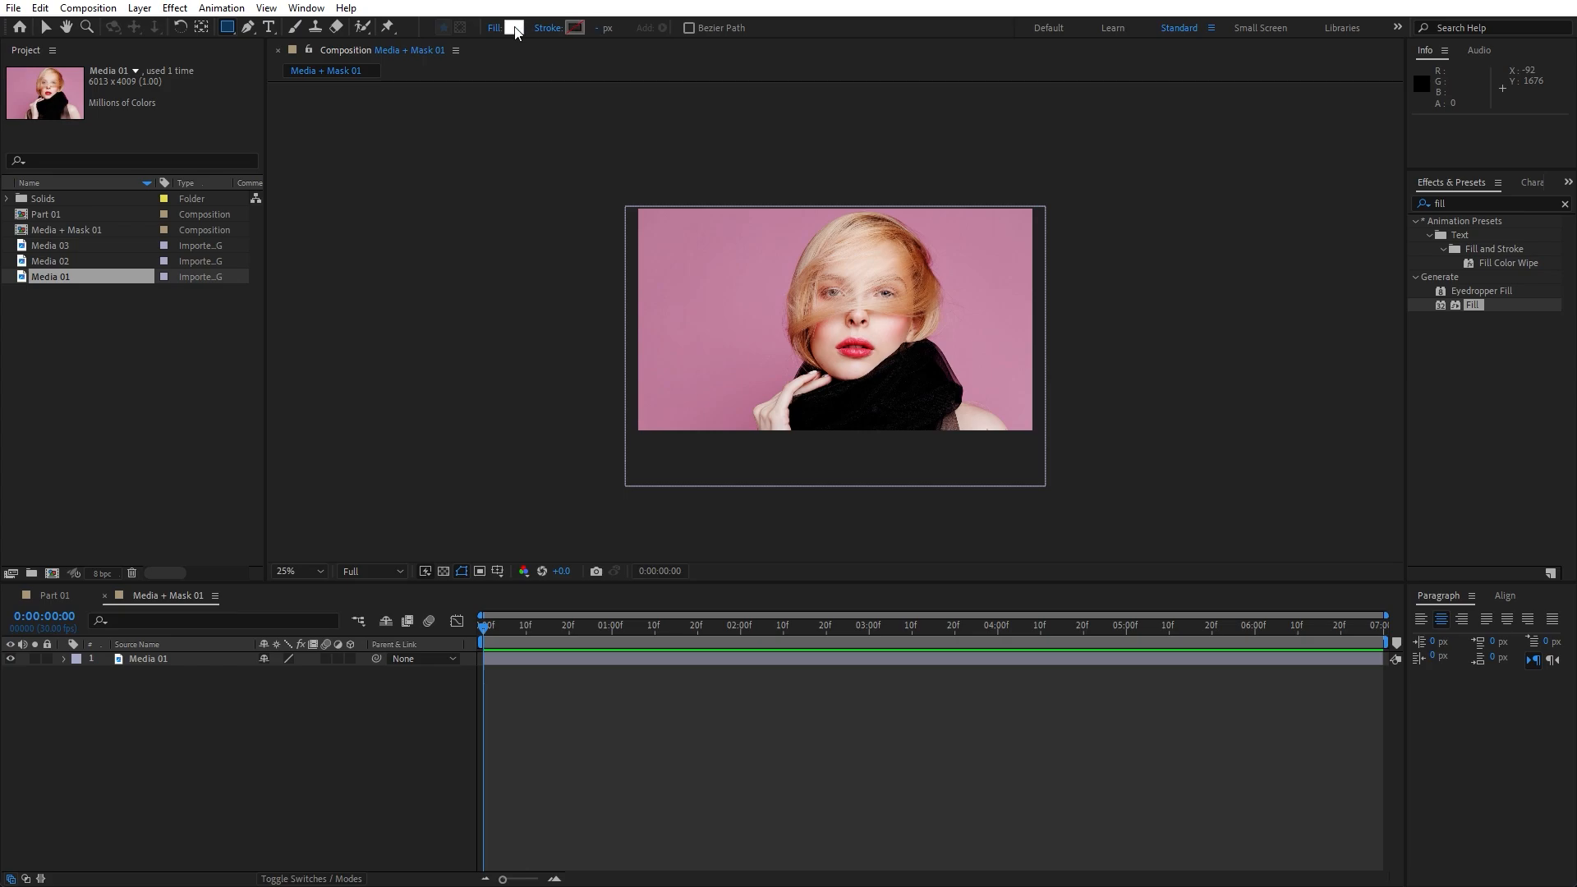
click(189, 743)
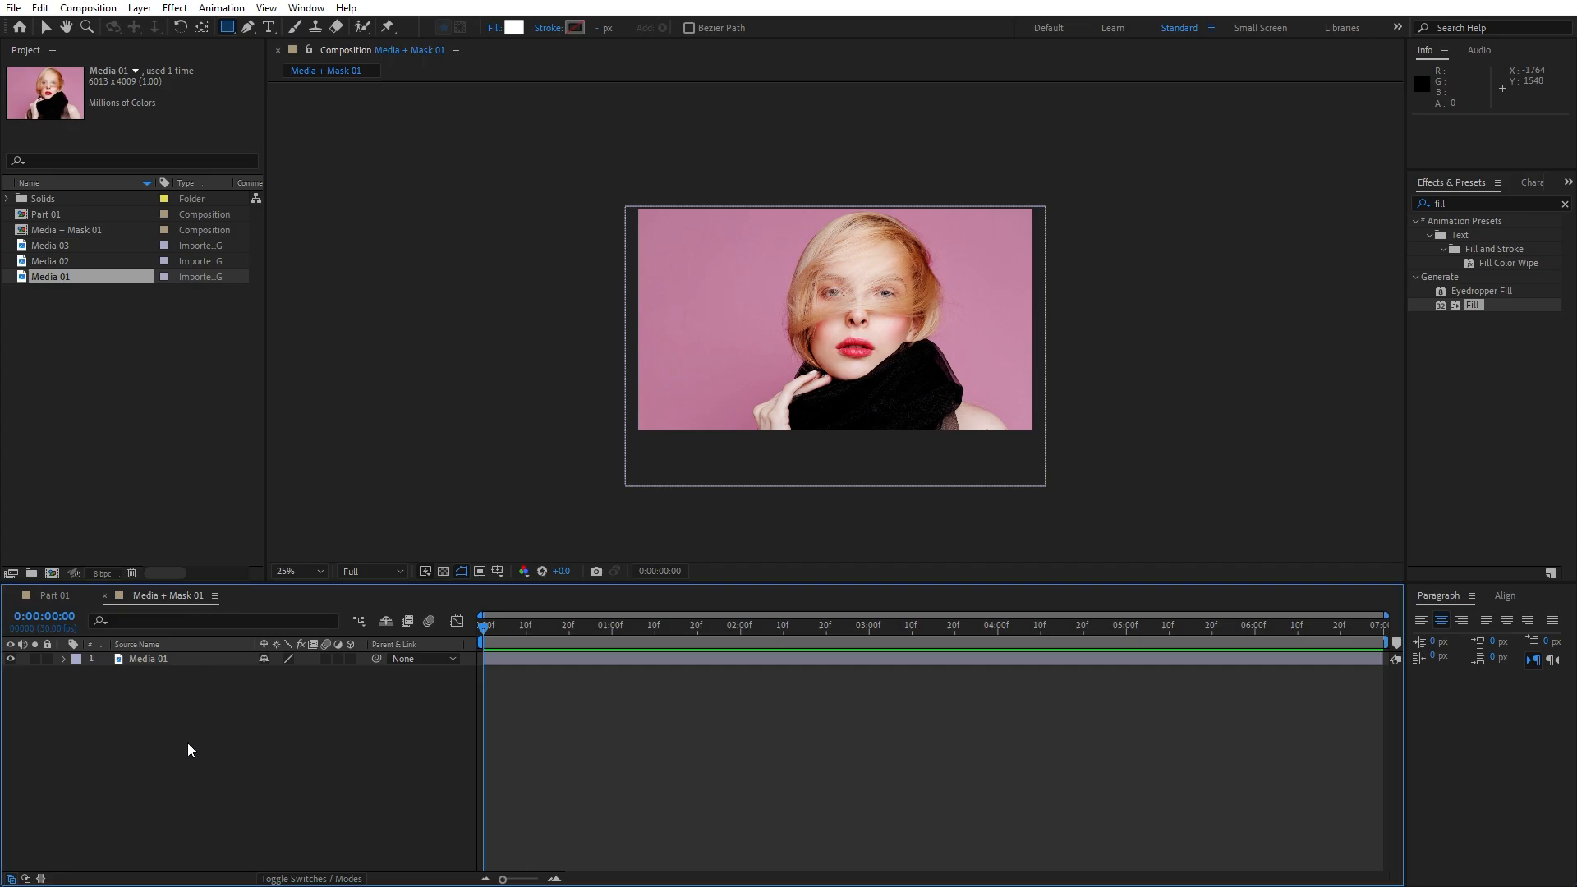
double_click(228, 27)
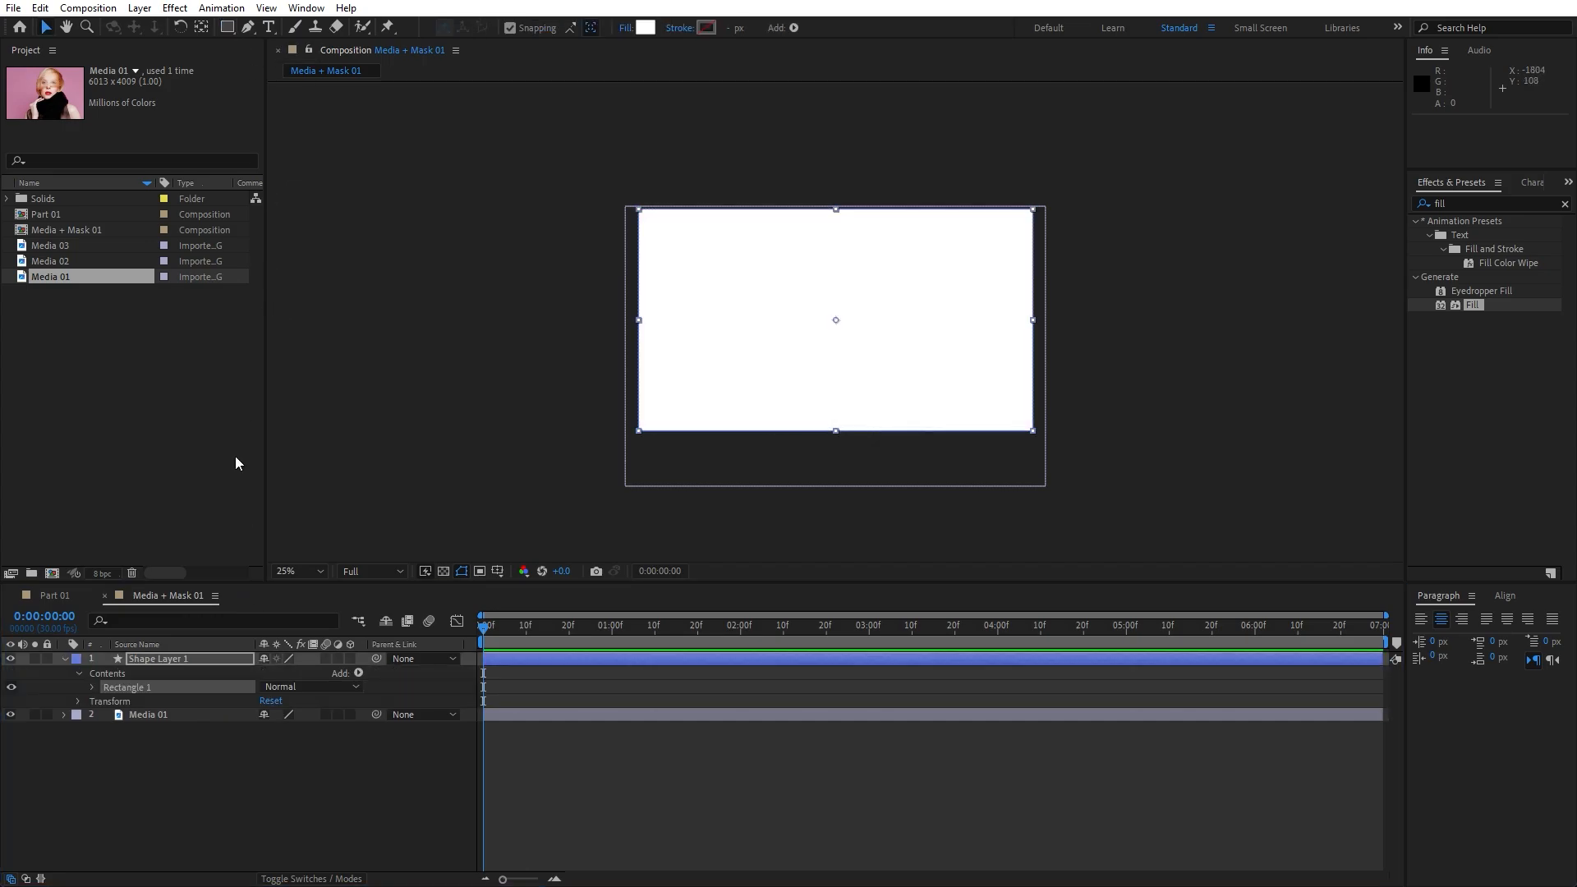
click(175, 659)
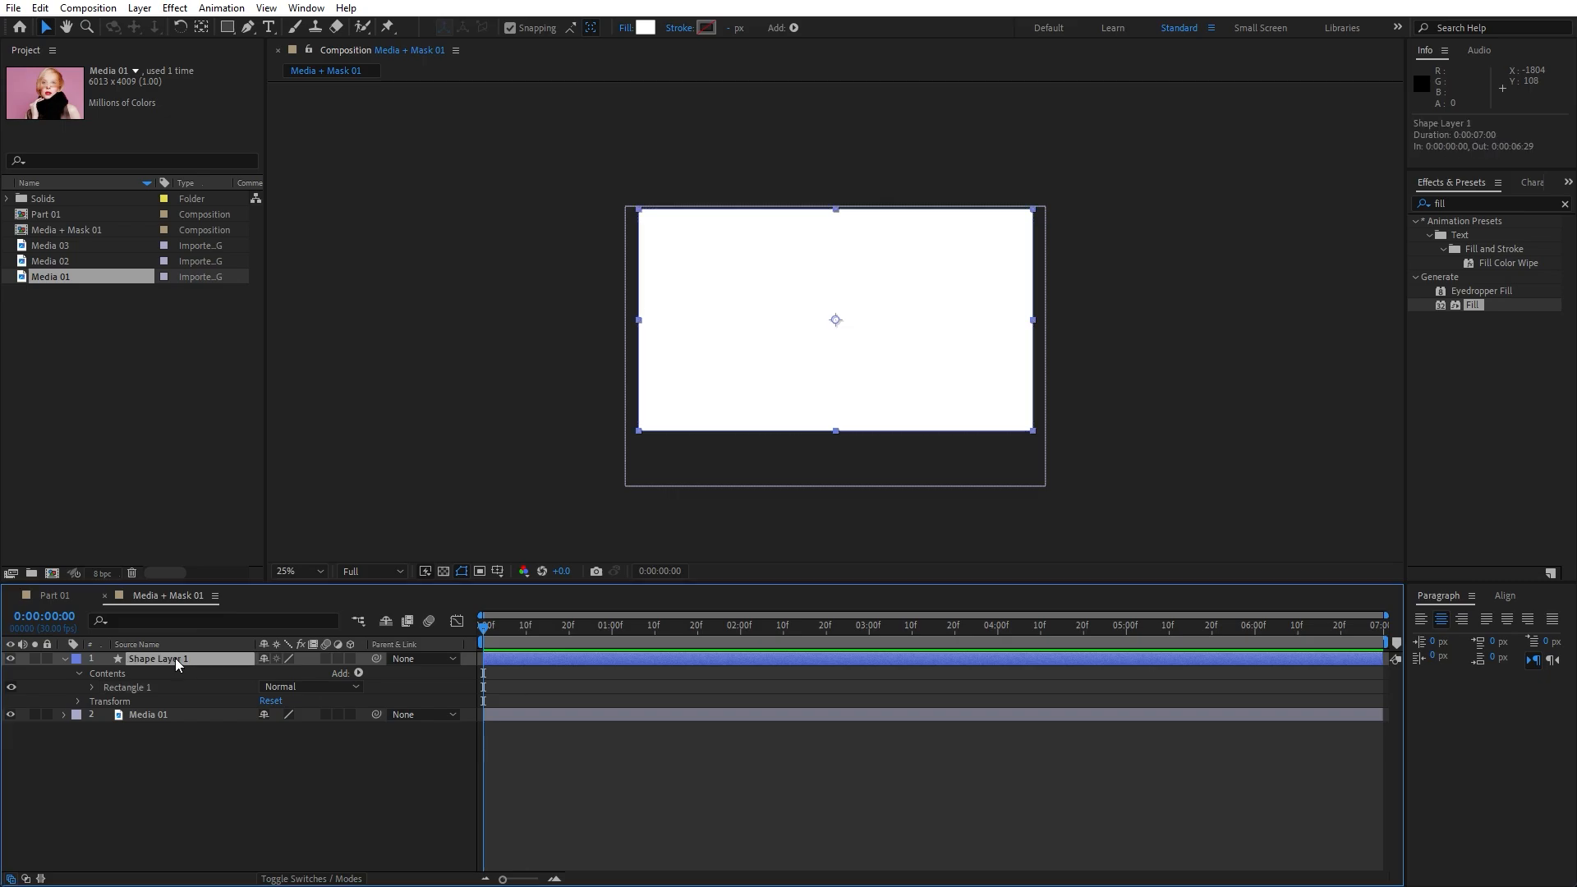
key(Return)
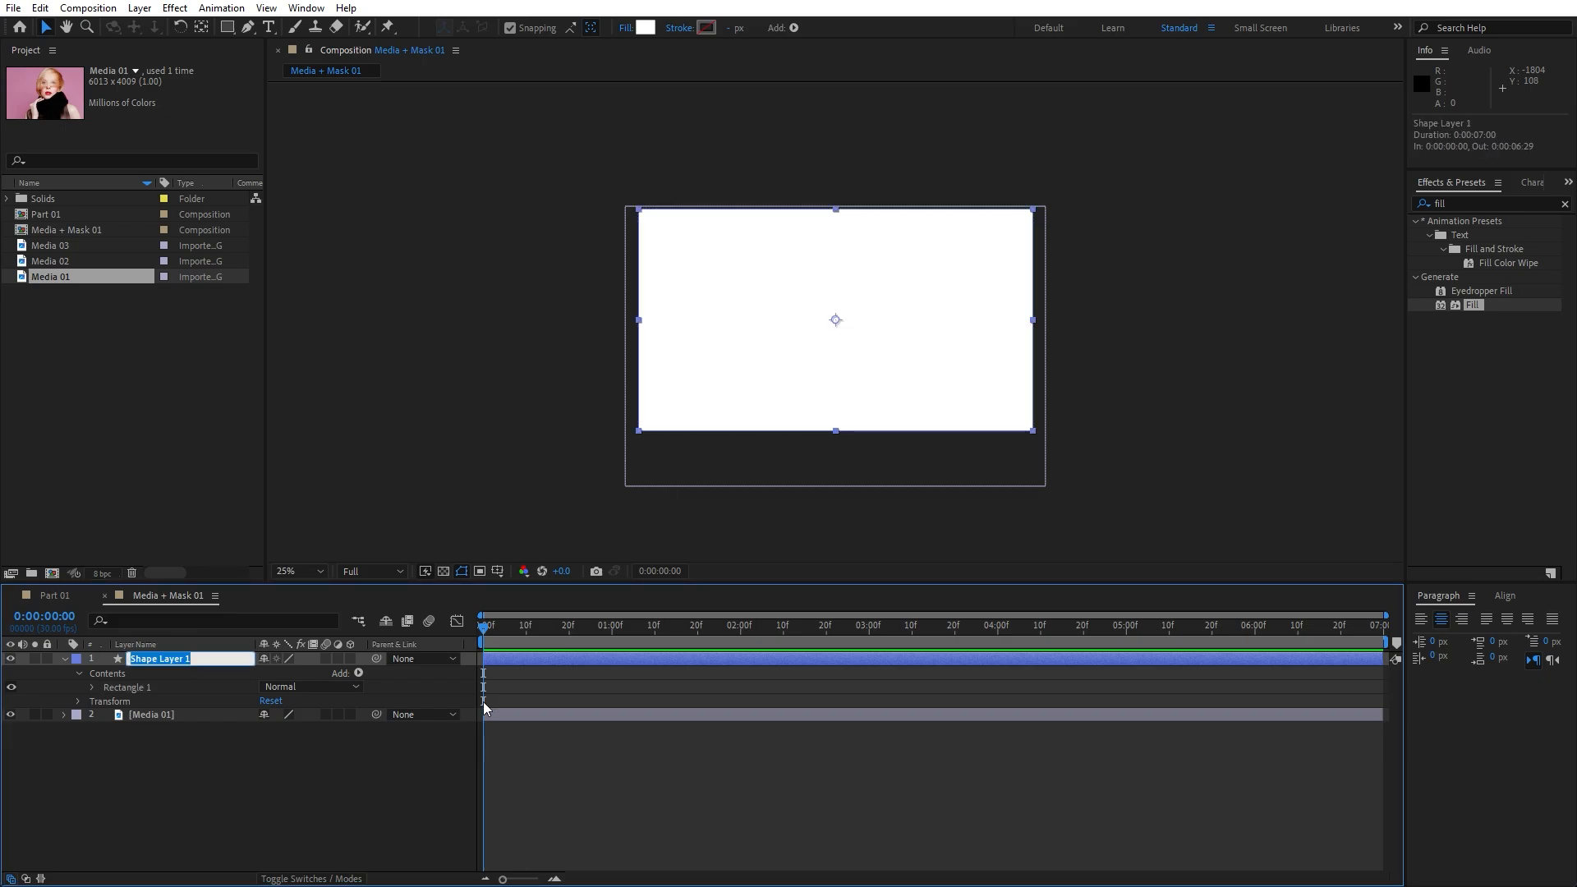
text(Matte)
click(484, 819)
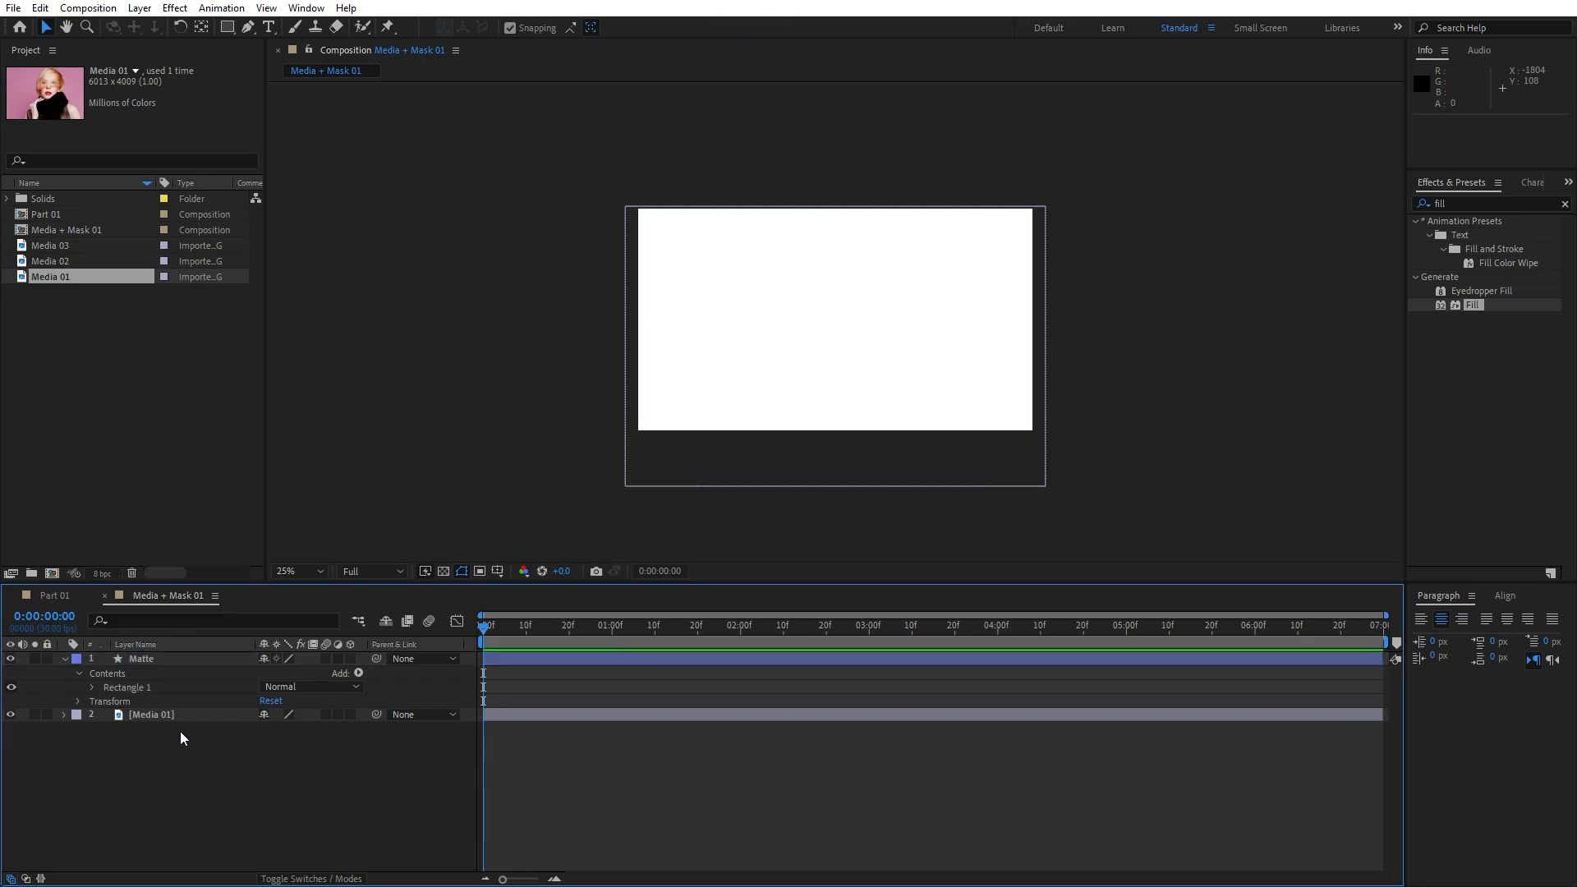
click(136, 658)
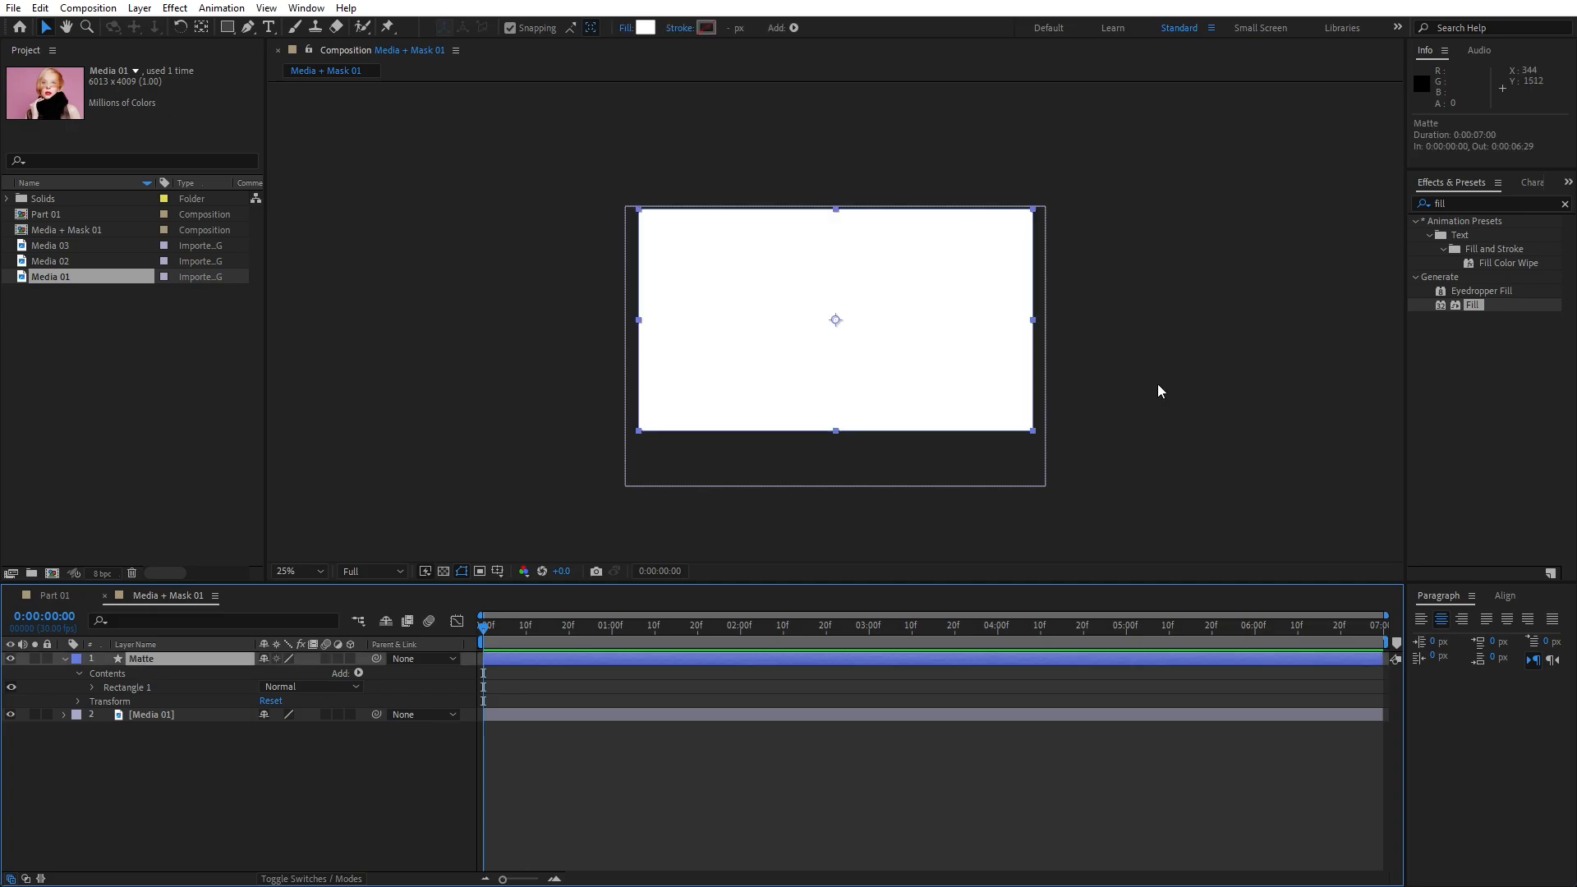
Apply the CC Jaws effect to the Matte layer
click(1471, 201)
drag(1470, 199, 1350, 206)
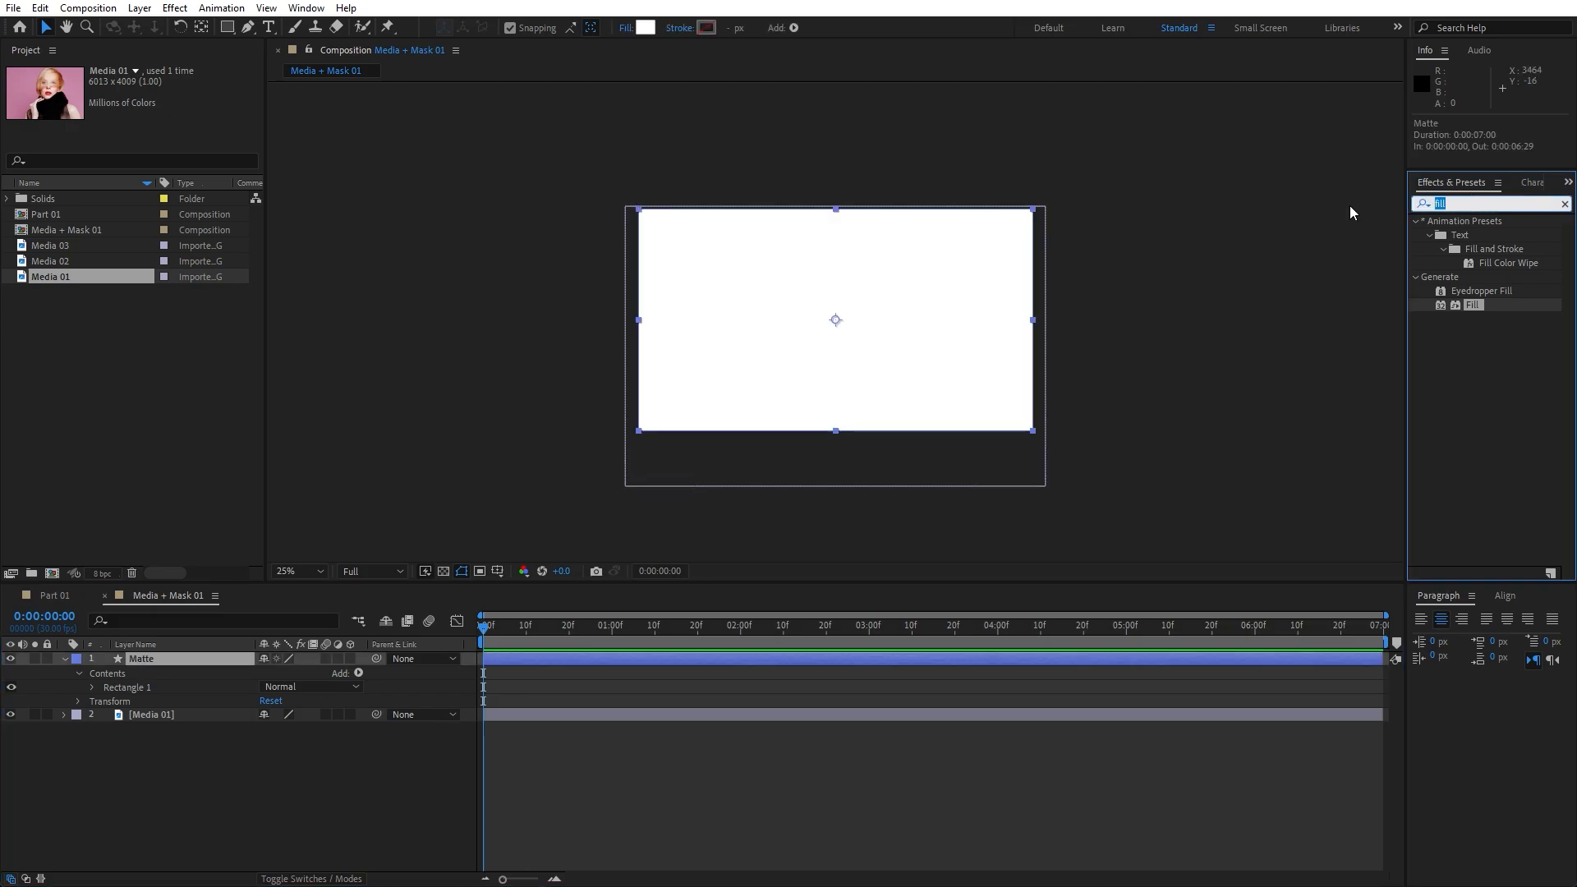
text(cc jaws)
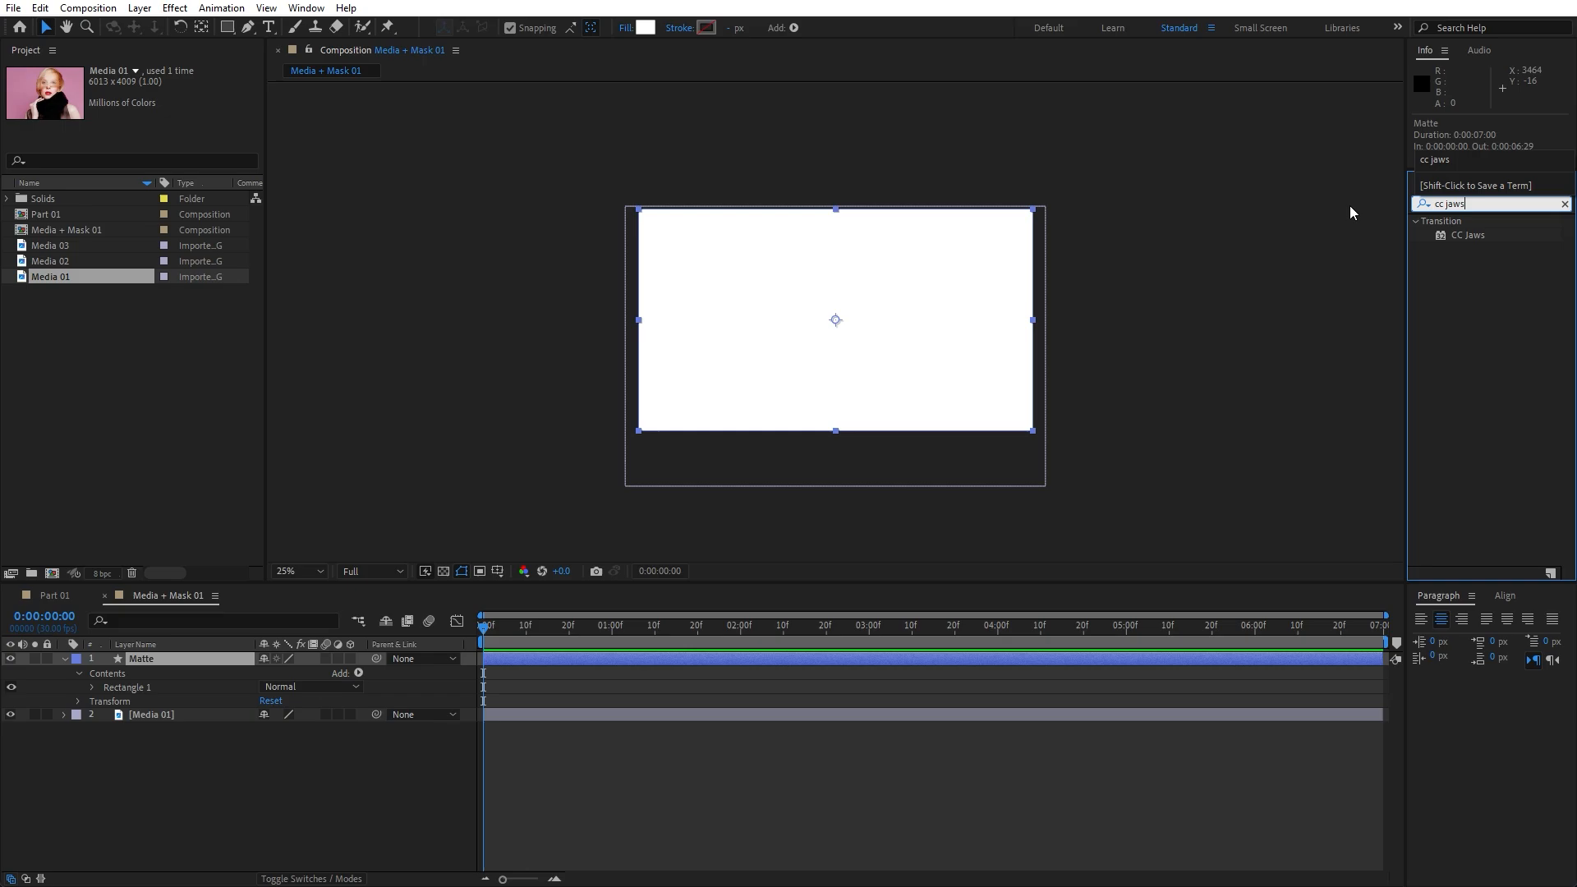
drag(1468, 235, 230, 658)
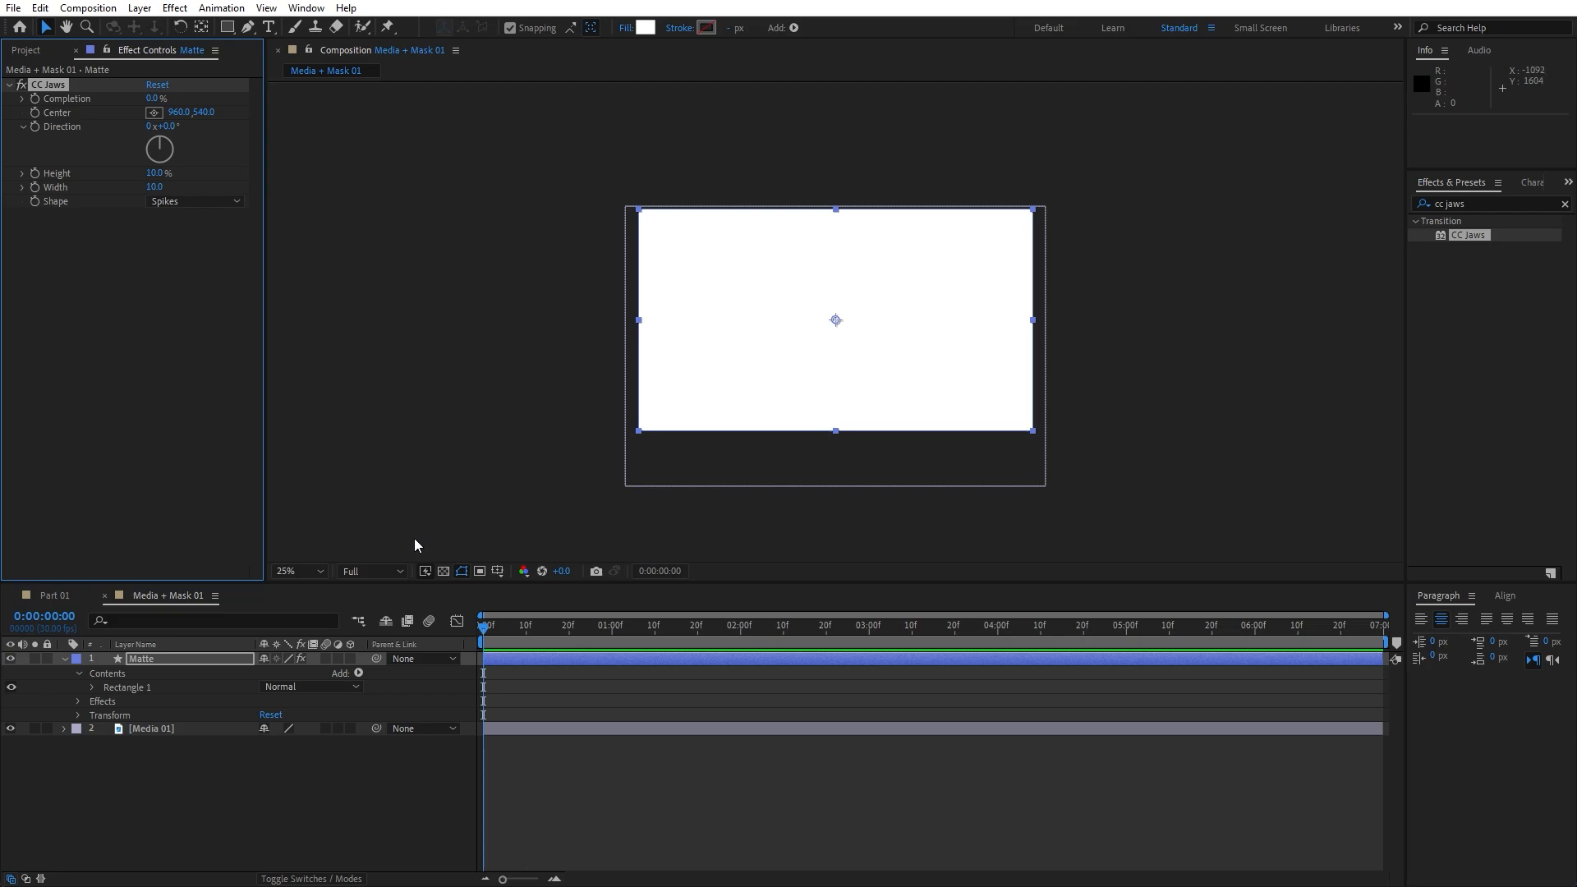
Keyframe CC Jaws Completion at 100% at 0s and 20% at 2s
click(35, 99)
click(151, 99)
text(100)
key(Return)
drag(562, 629, 741, 627)
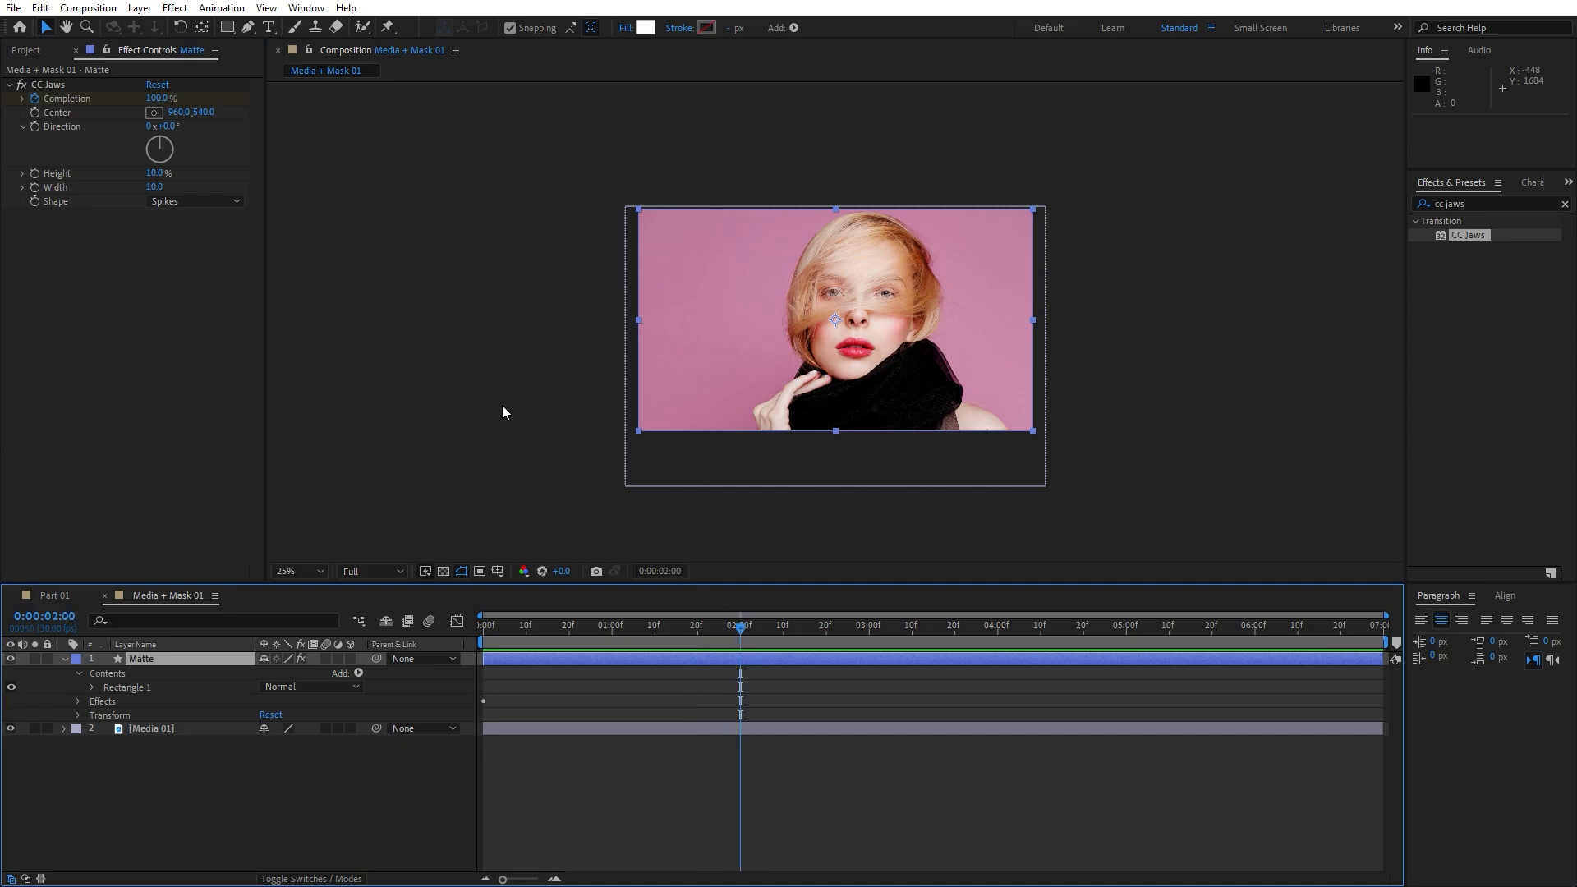
click(155, 99)
text(20)
key(Return)
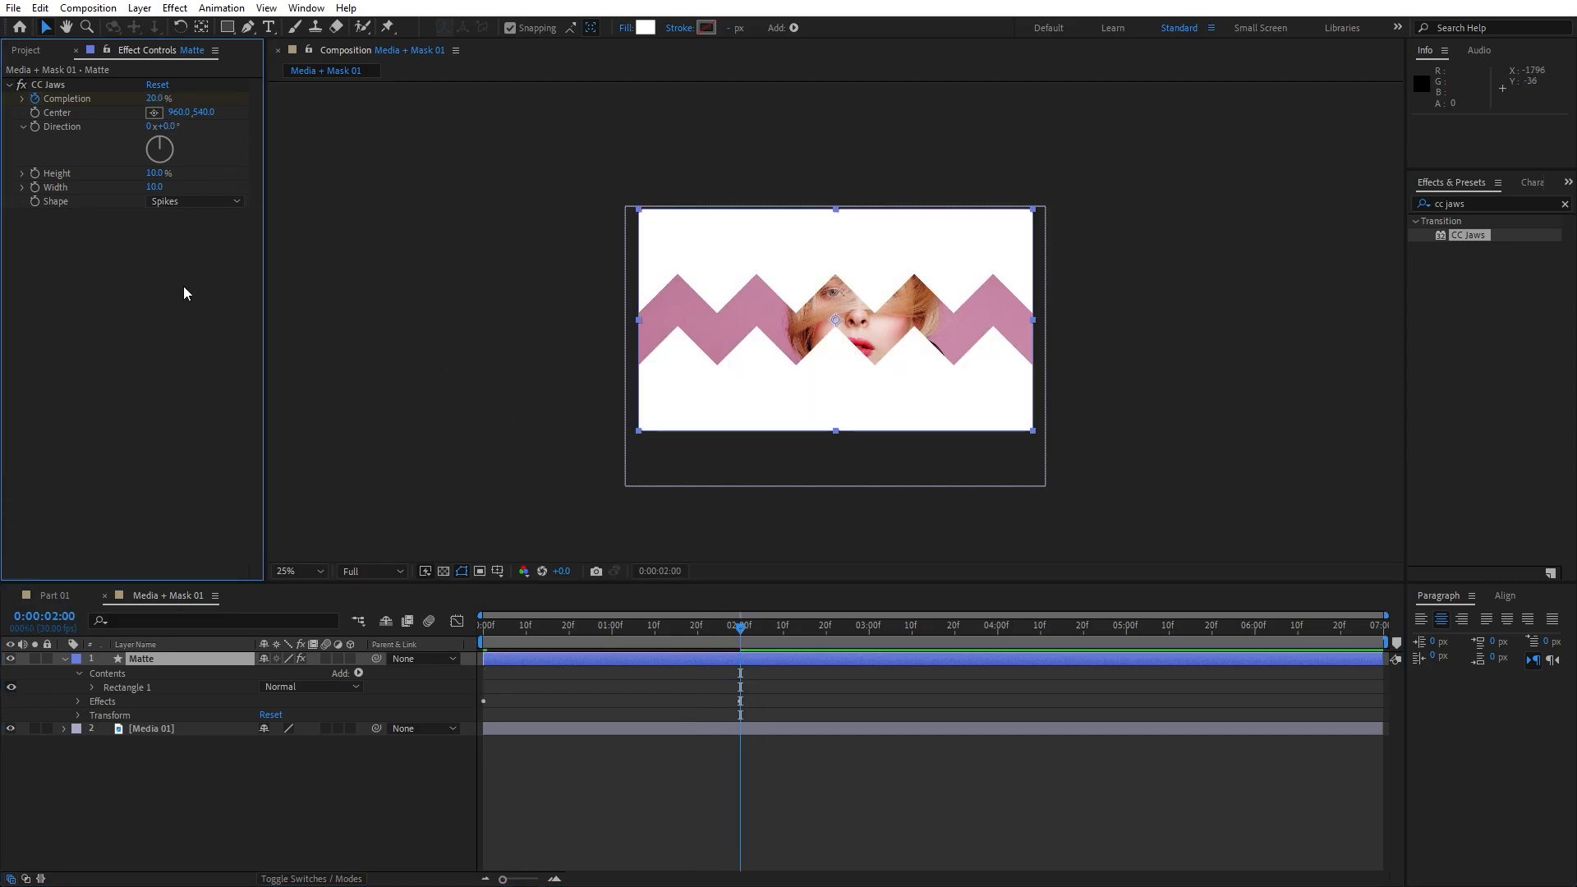
Set the CC Jaws centre at the frame's left edge, Height 0% and Direction 90°
click(49, 84)
click(153, 112)
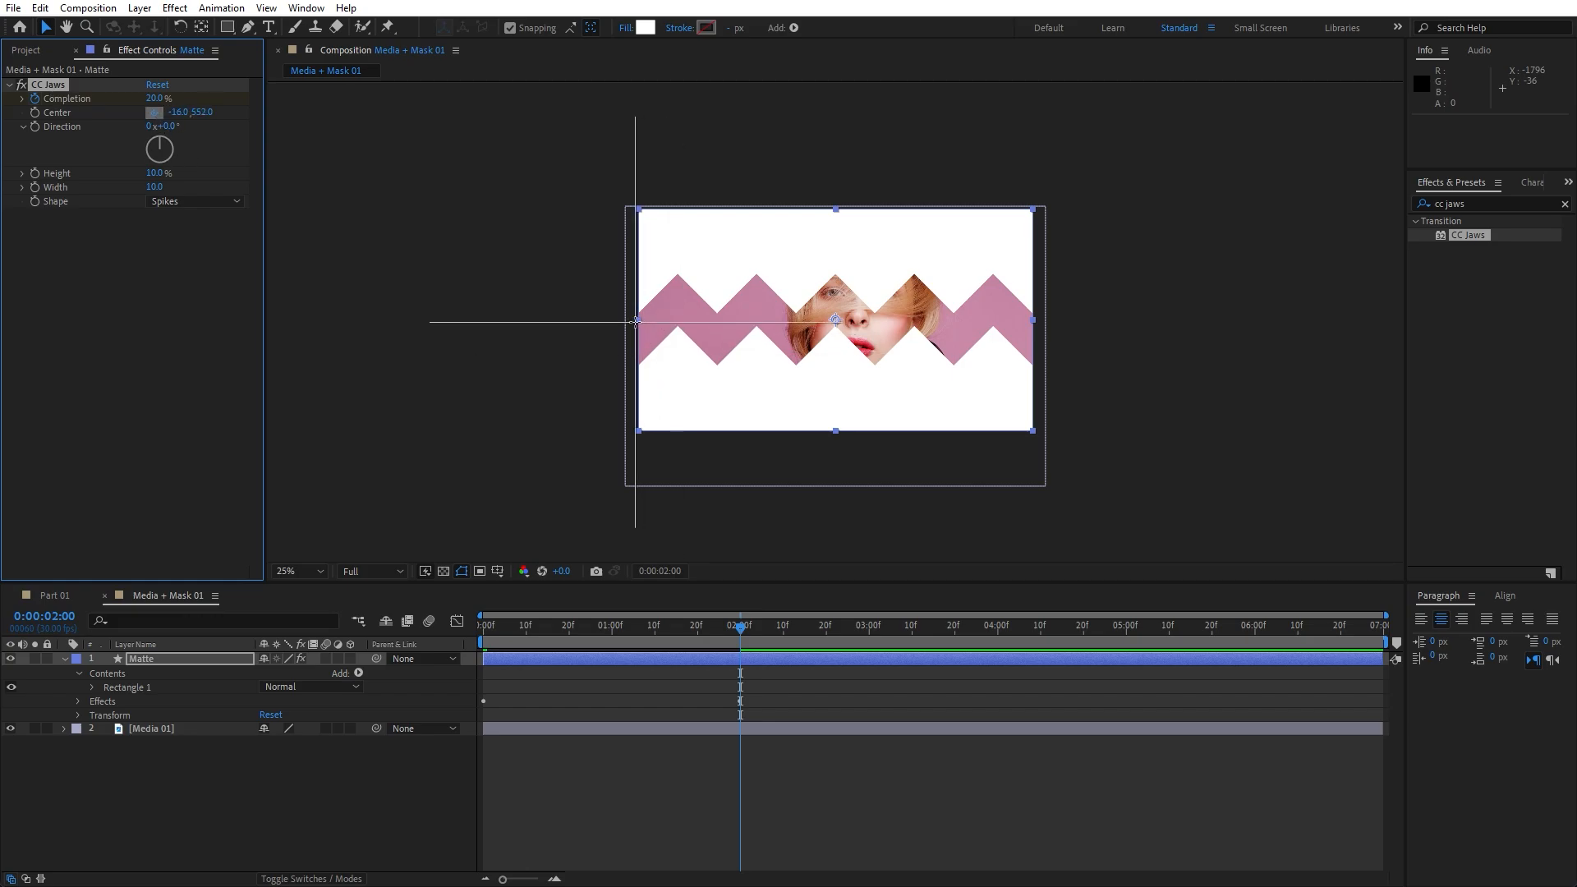
click(635, 322)
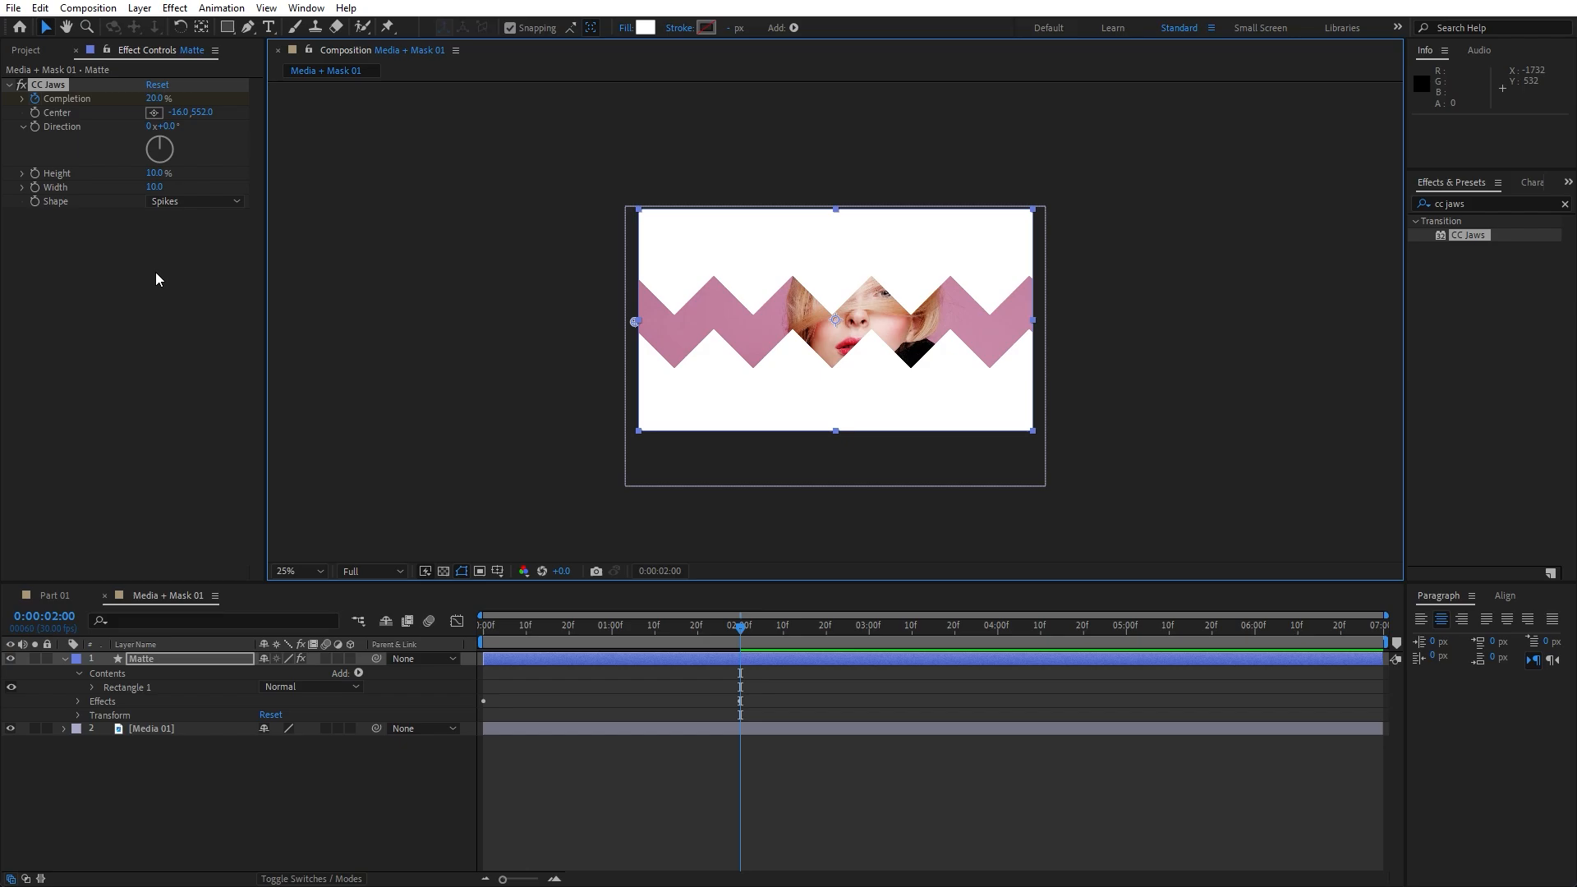
click(154, 173)
text(0)
key(Return)
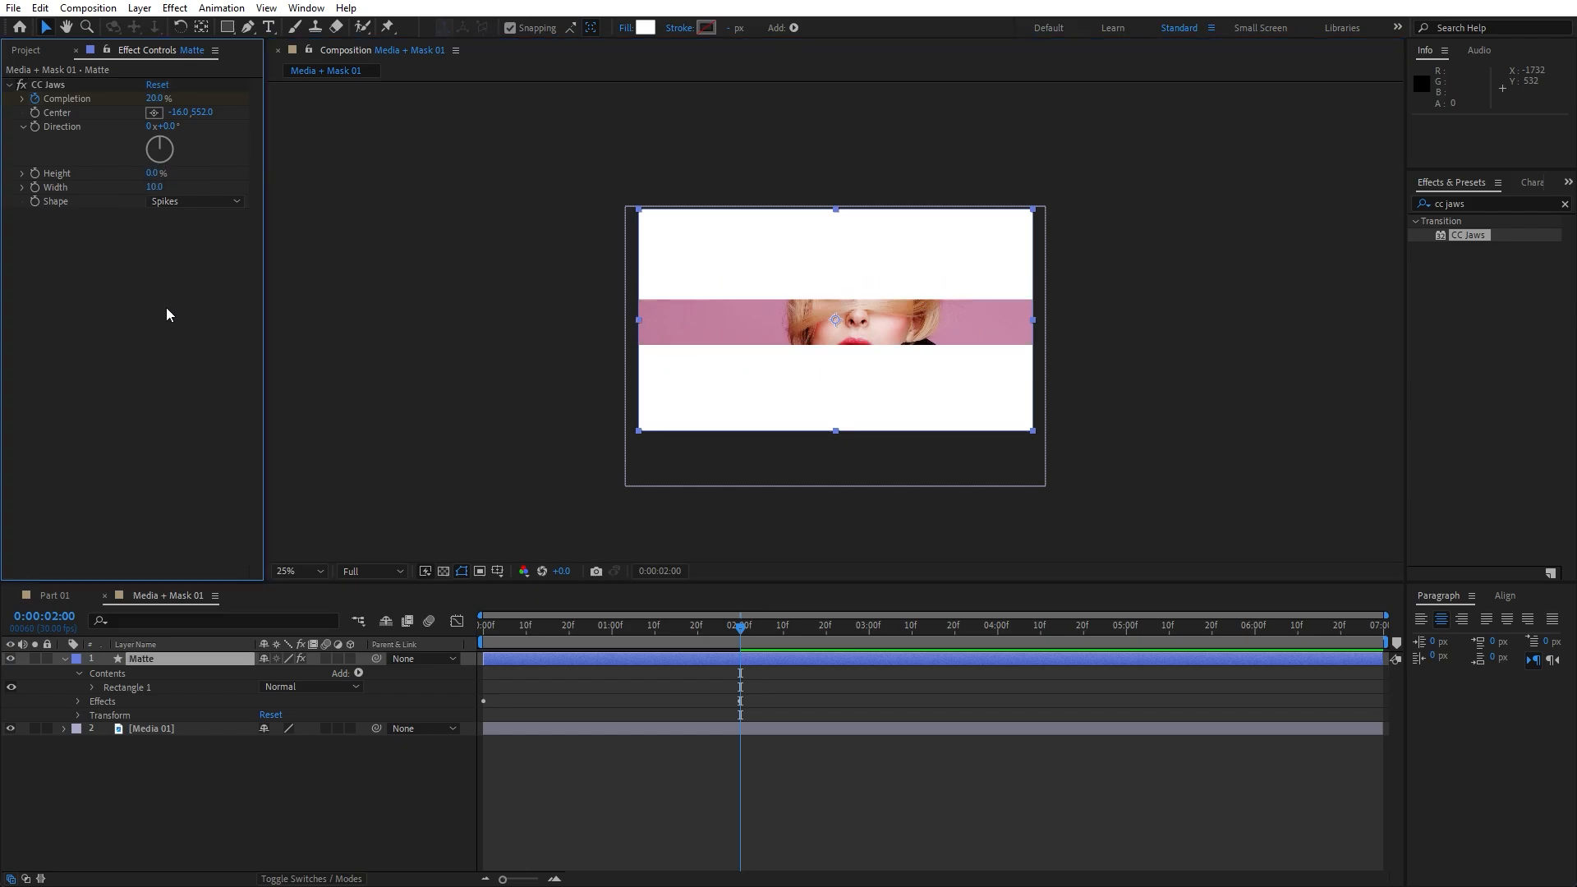
click(168, 127)
text(90)
key(Return)
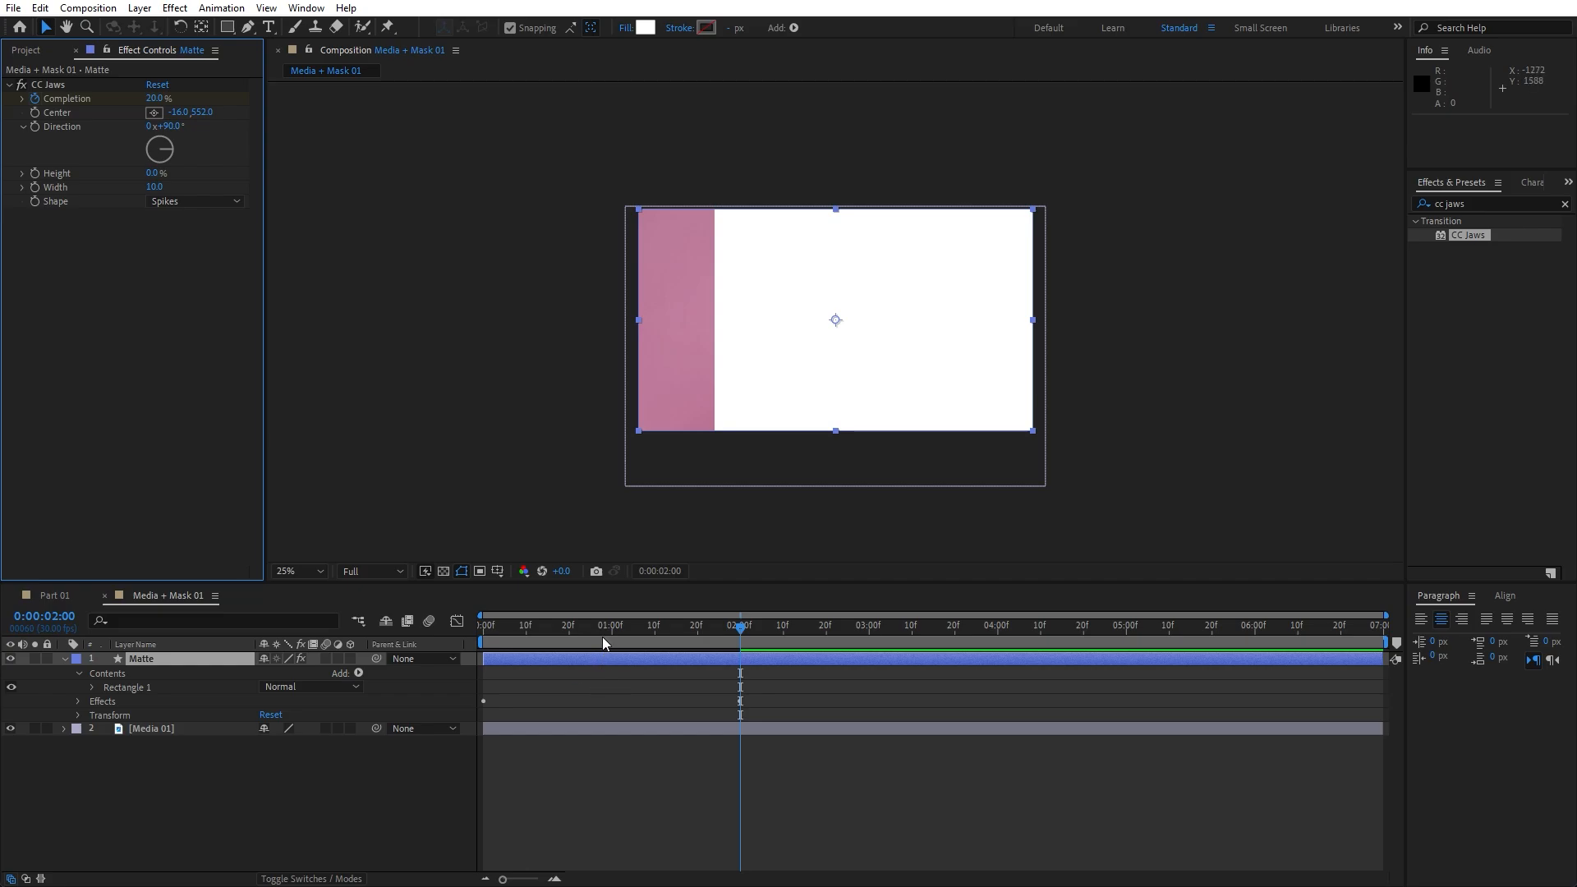
drag(484, 639, 822, 638)
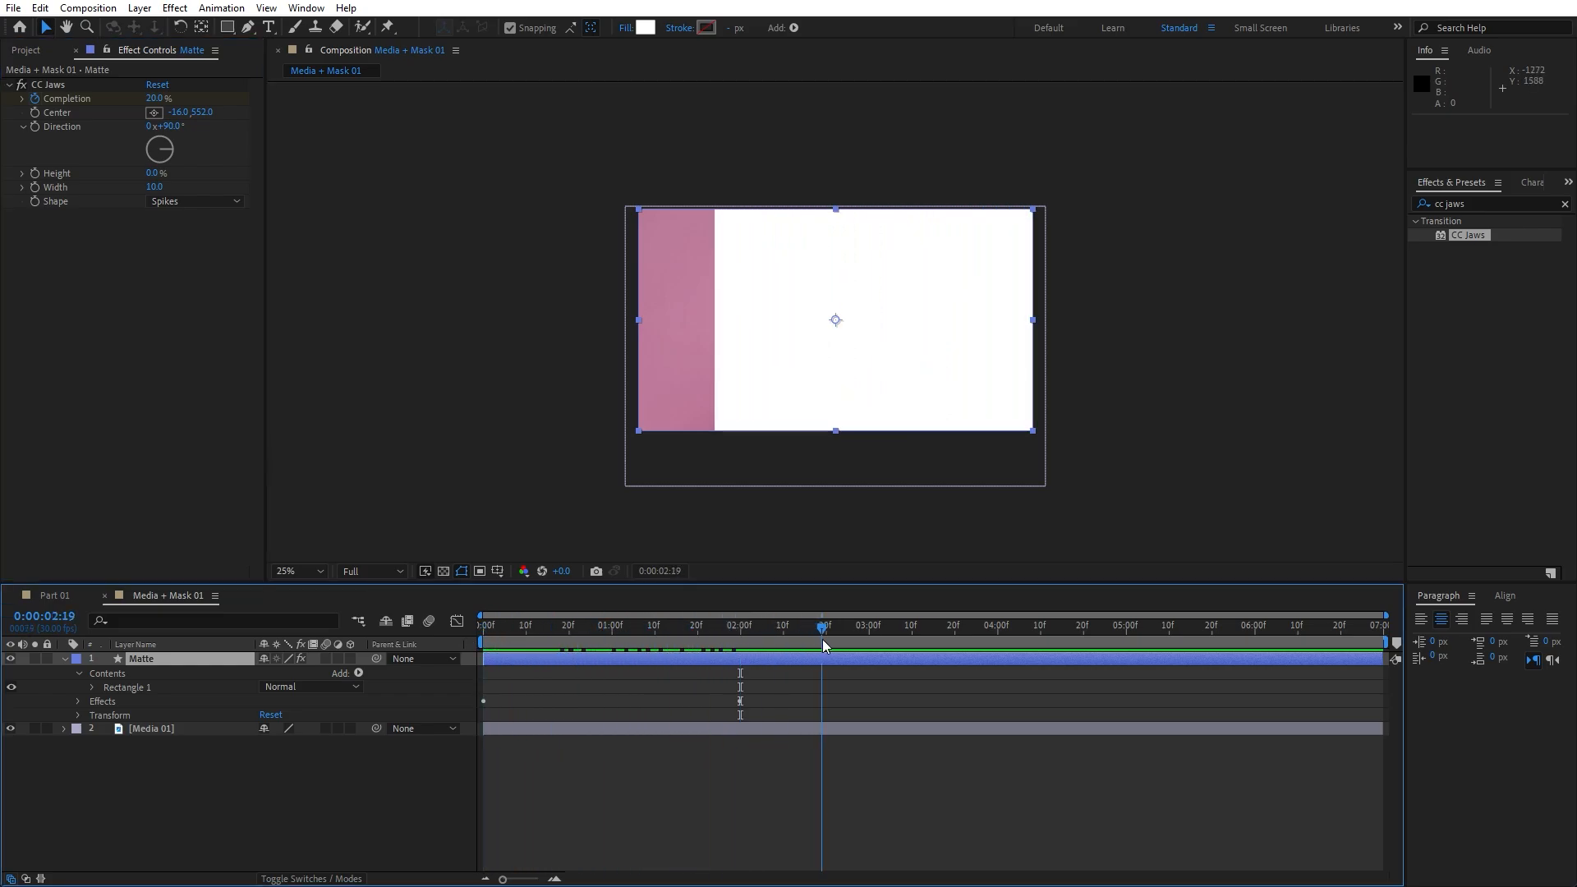
Add Gaussian Blur to the Matte layer with Blurriness 1000
click(1493, 204)
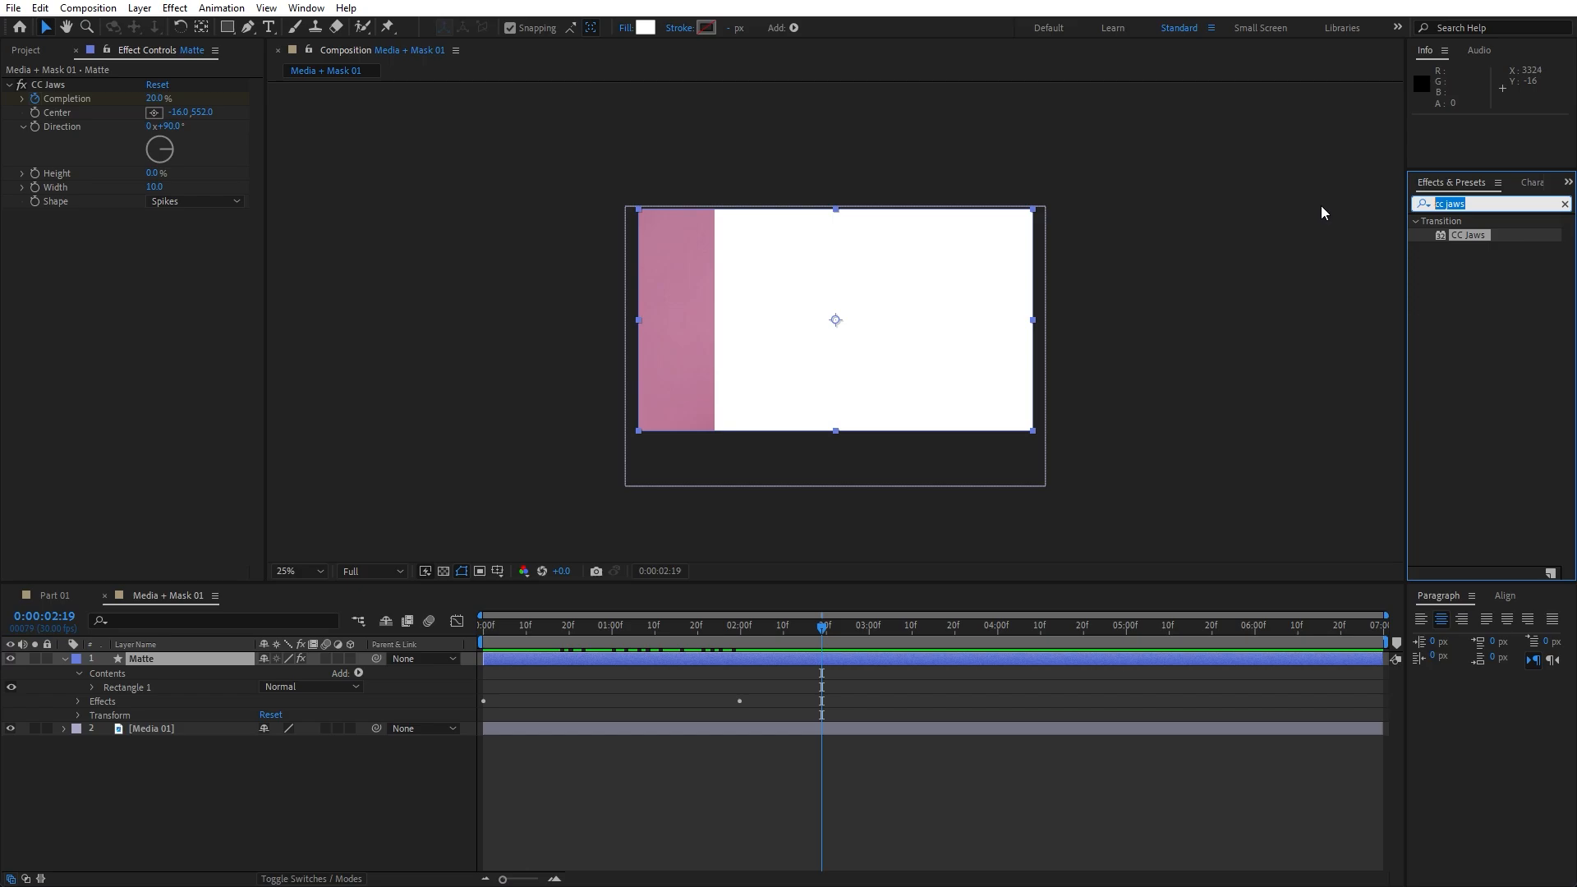
text(gaus)
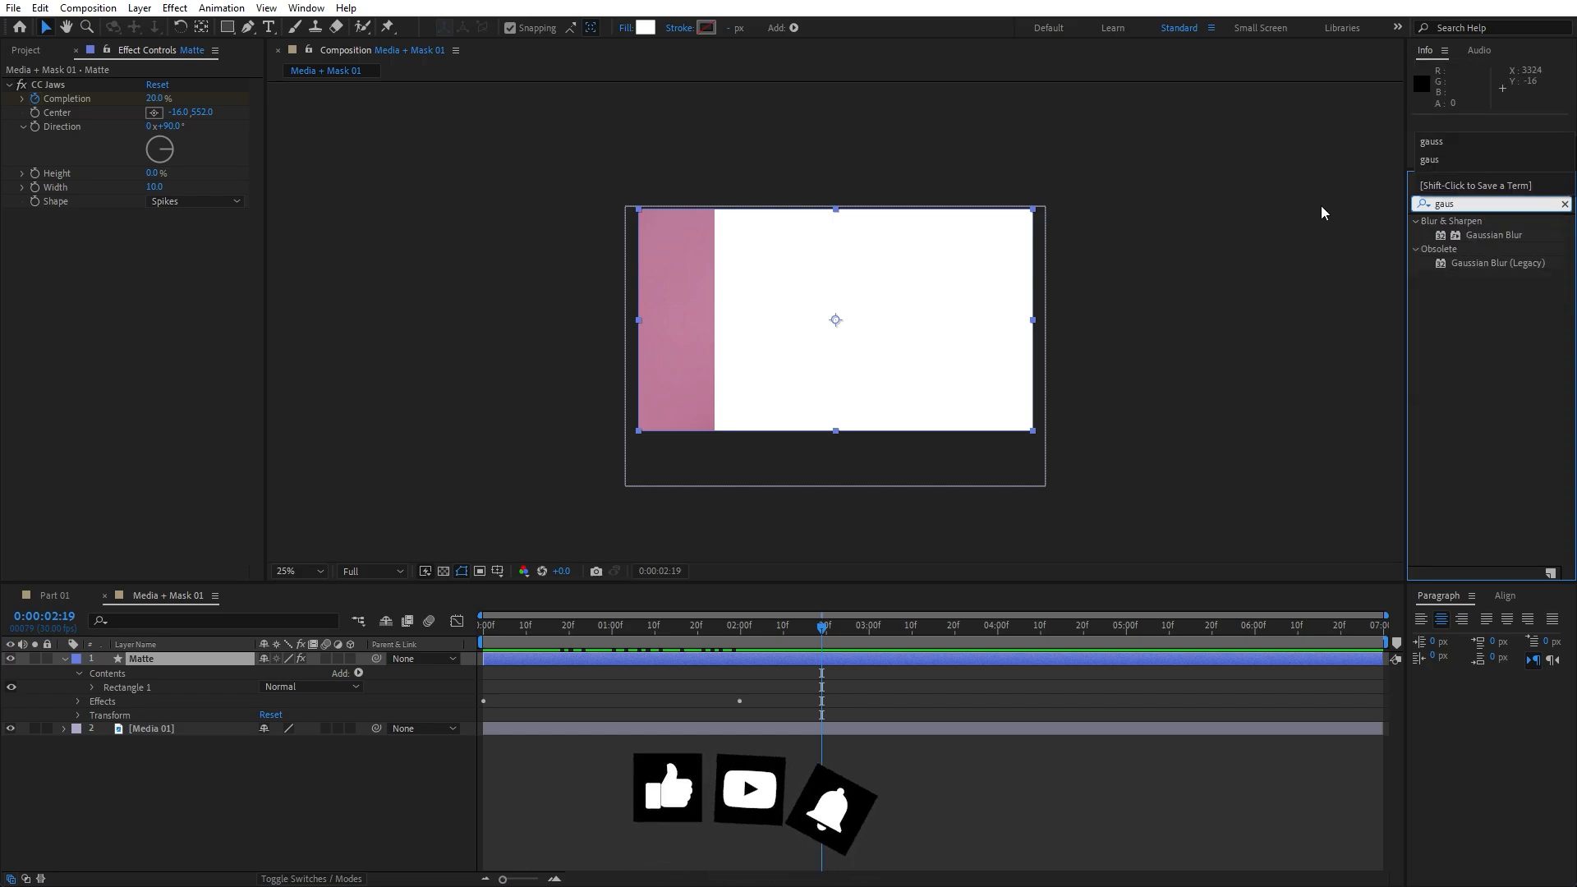
double_click(1477, 235)
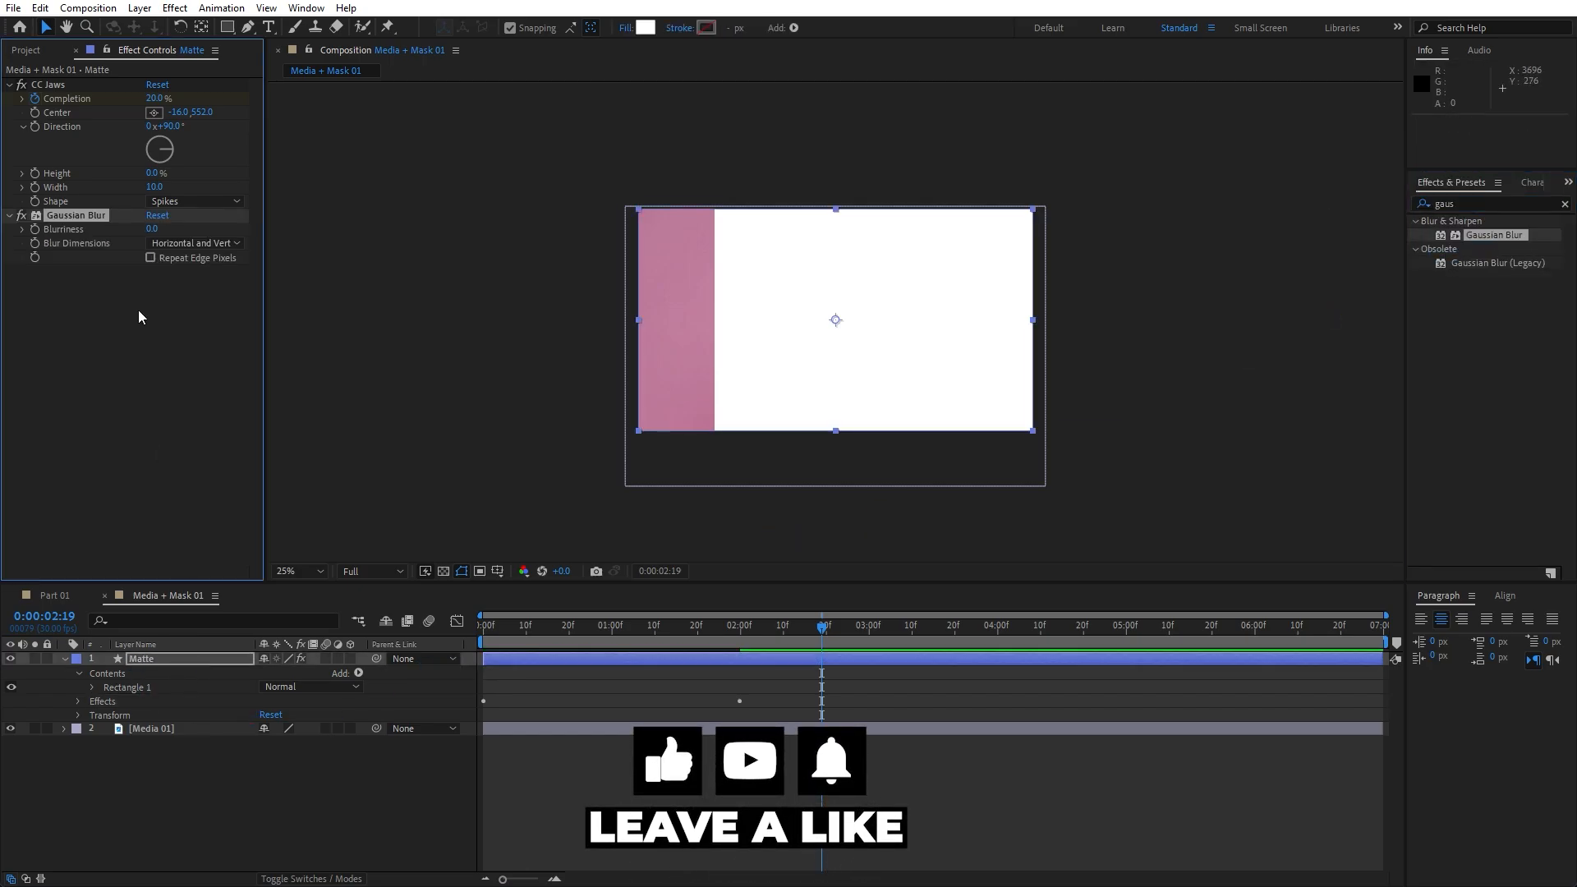
click(151, 229)
text(100)
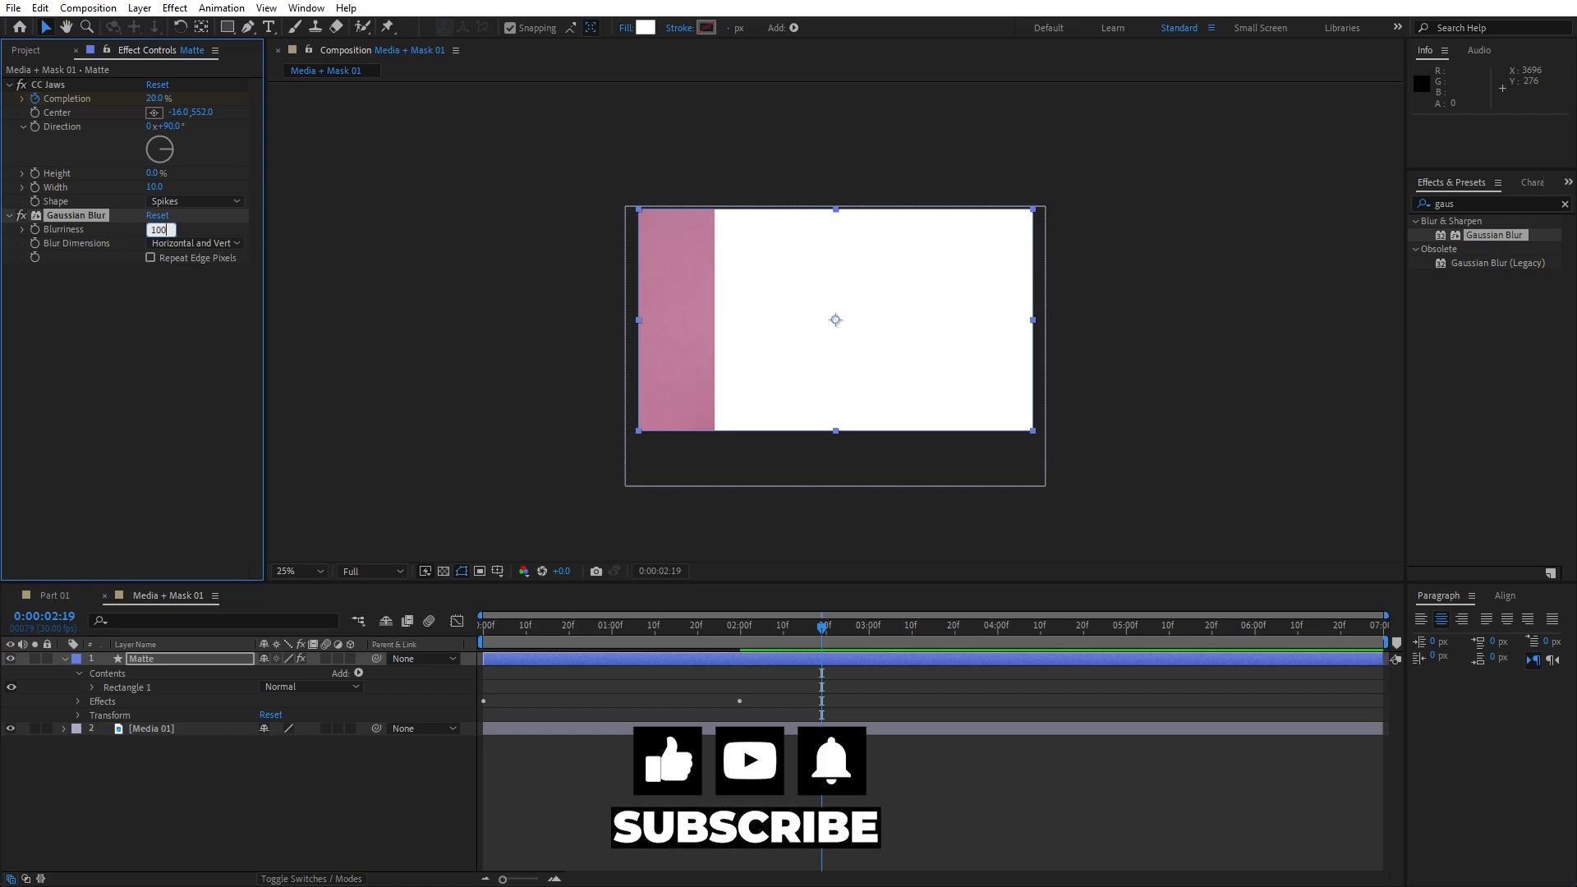
text(0)
key(Return)
drag(657, 634, 608, 637)
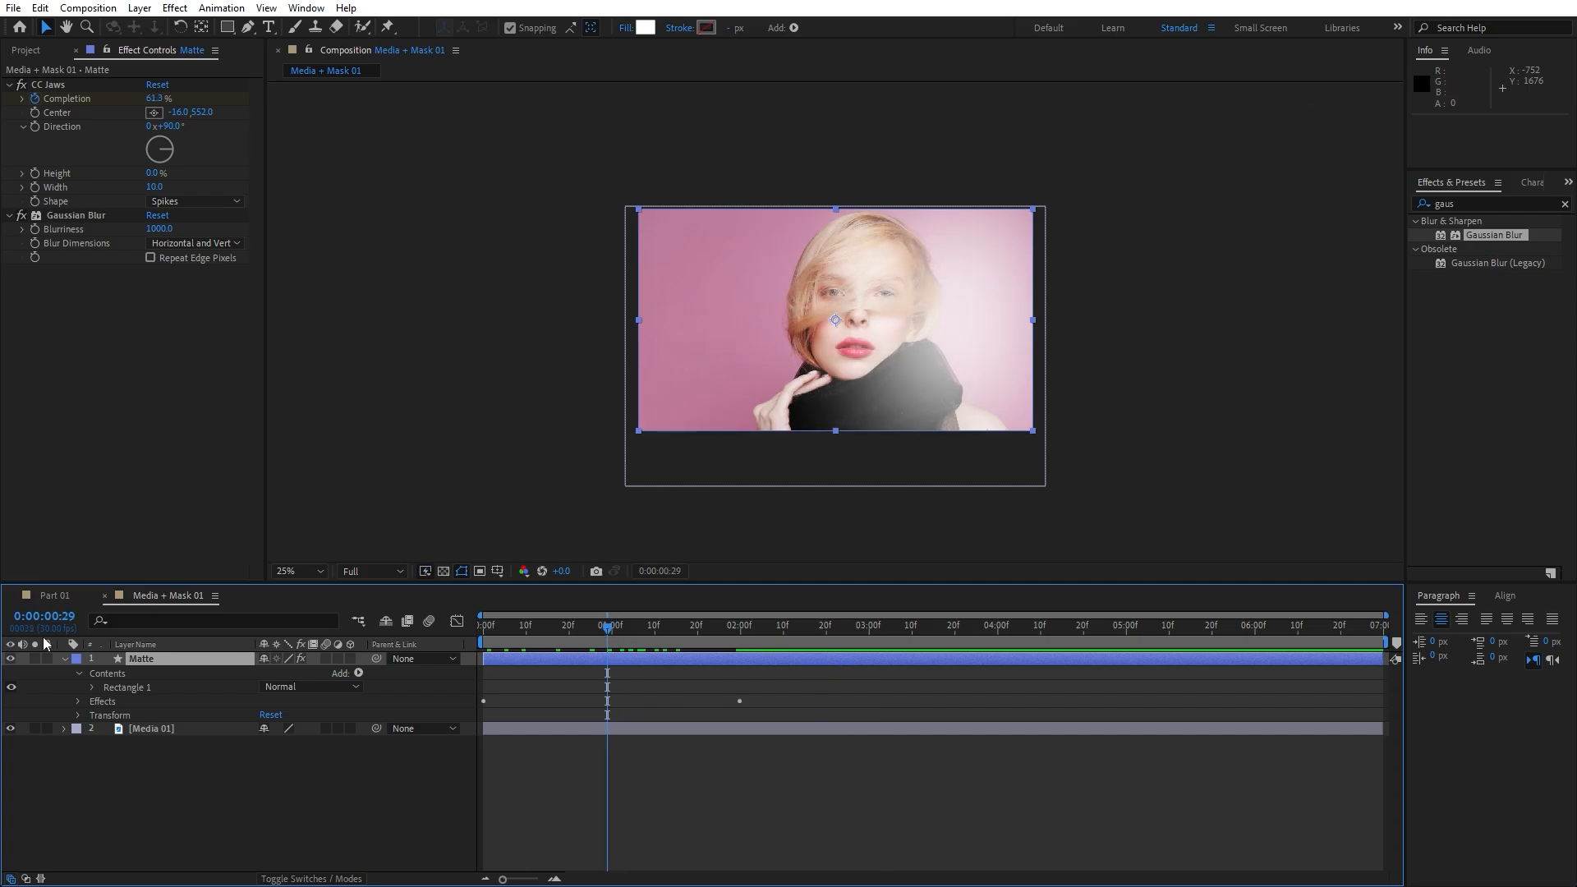
Apply the CC Pixel Polly effect to the Matte layer
click(1473, 200)
text(cc pixel)
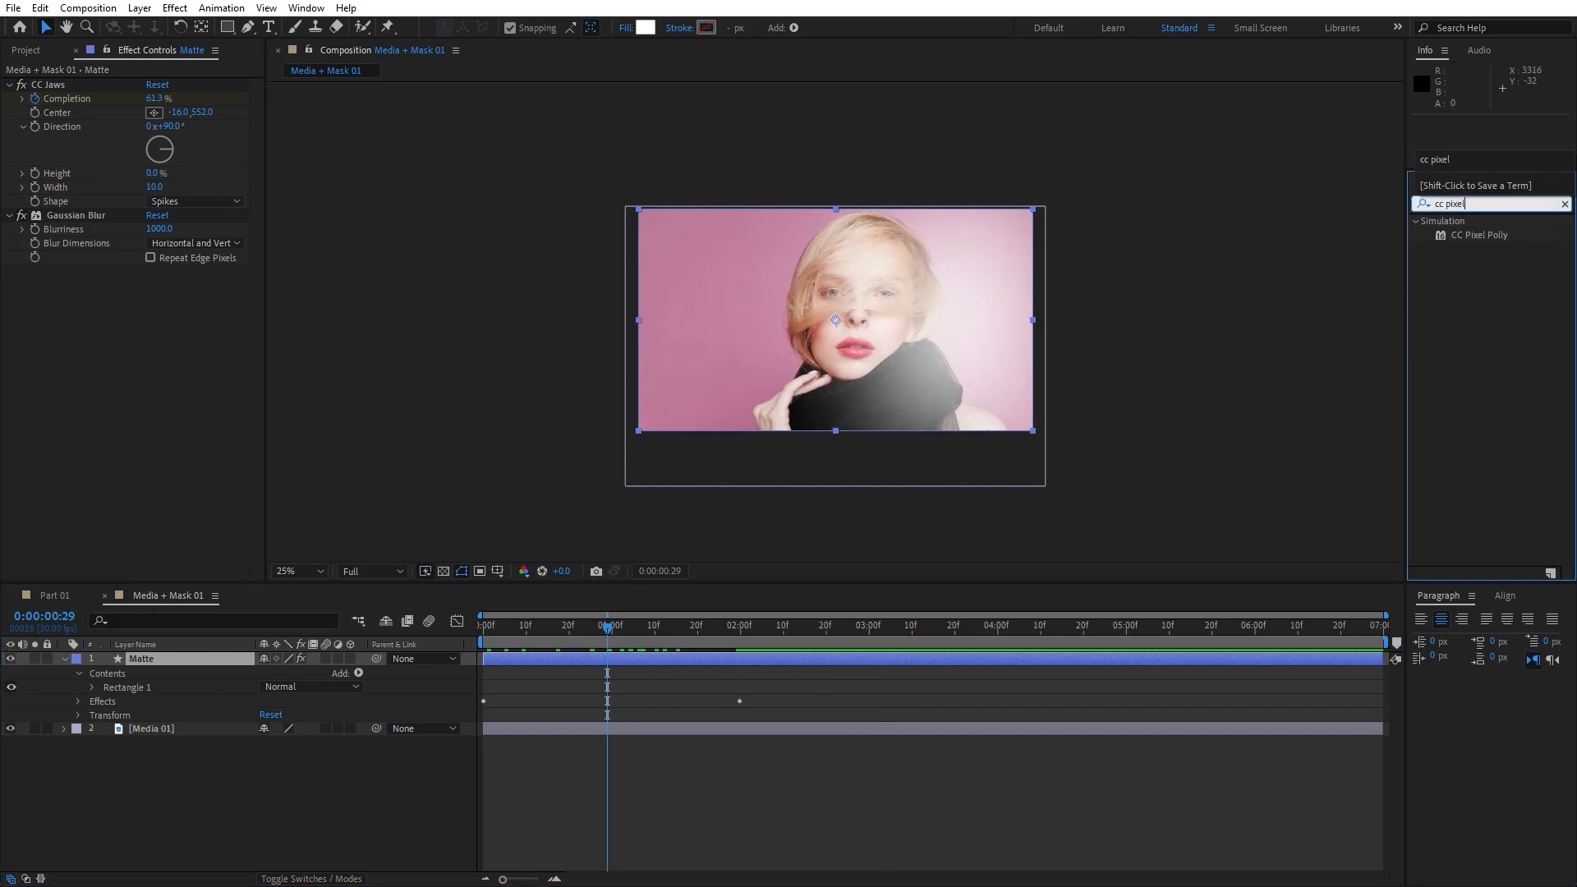
drag(1477, 235, 145, 663)
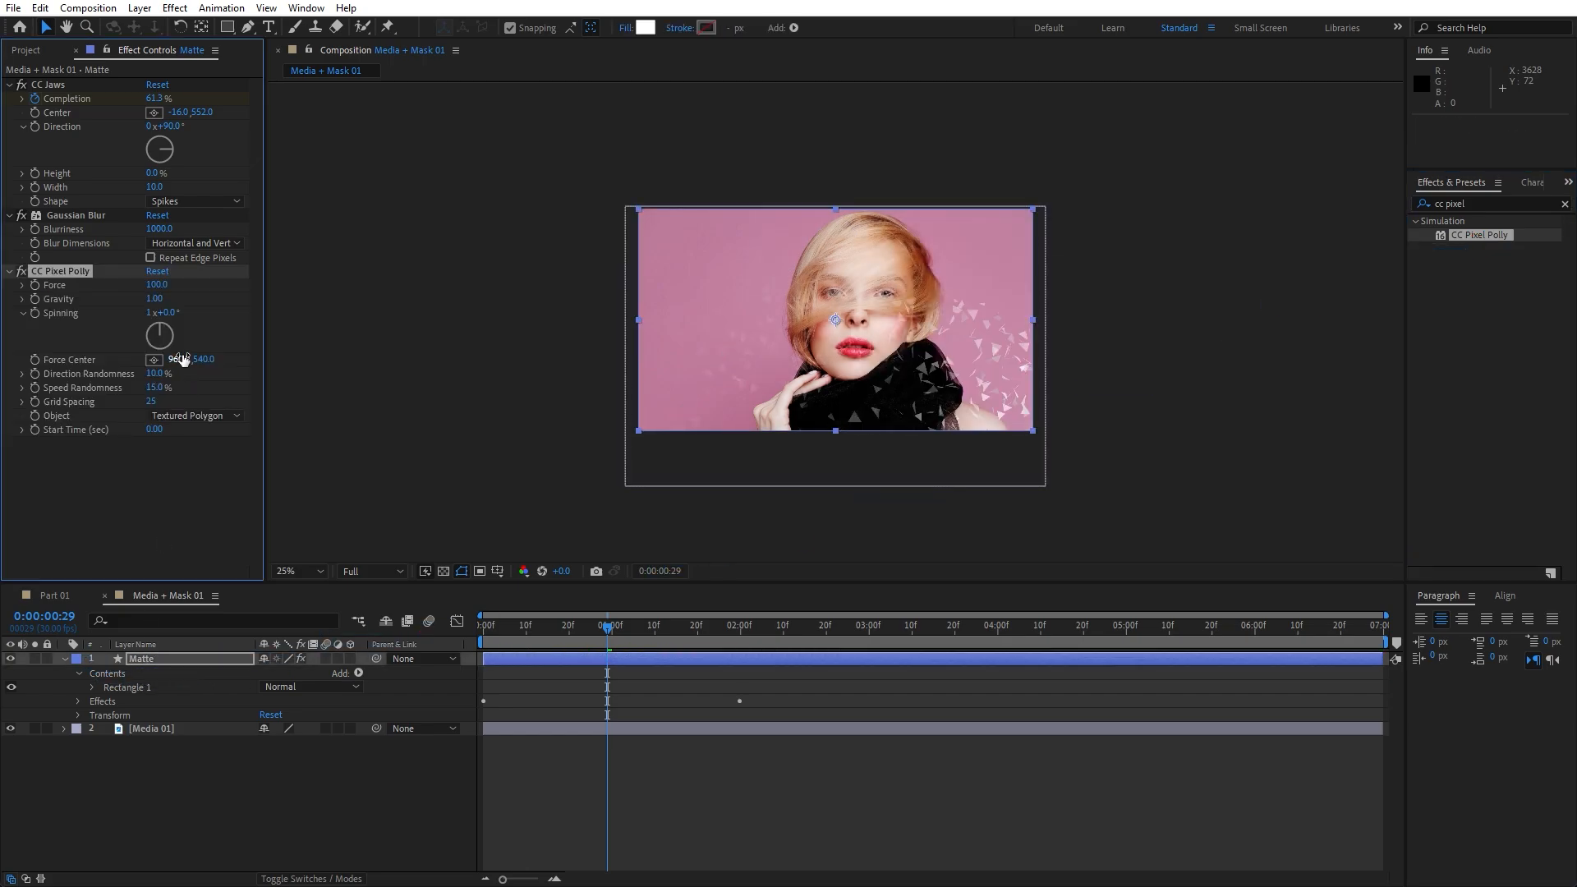
Set CC Pixel Polly Force, Gravity, Spinning, Direction Randomness and Speed Randomness all to 0
click(157, 285)
text(0)
click(155, 299)
text(0)
click(156, 468)
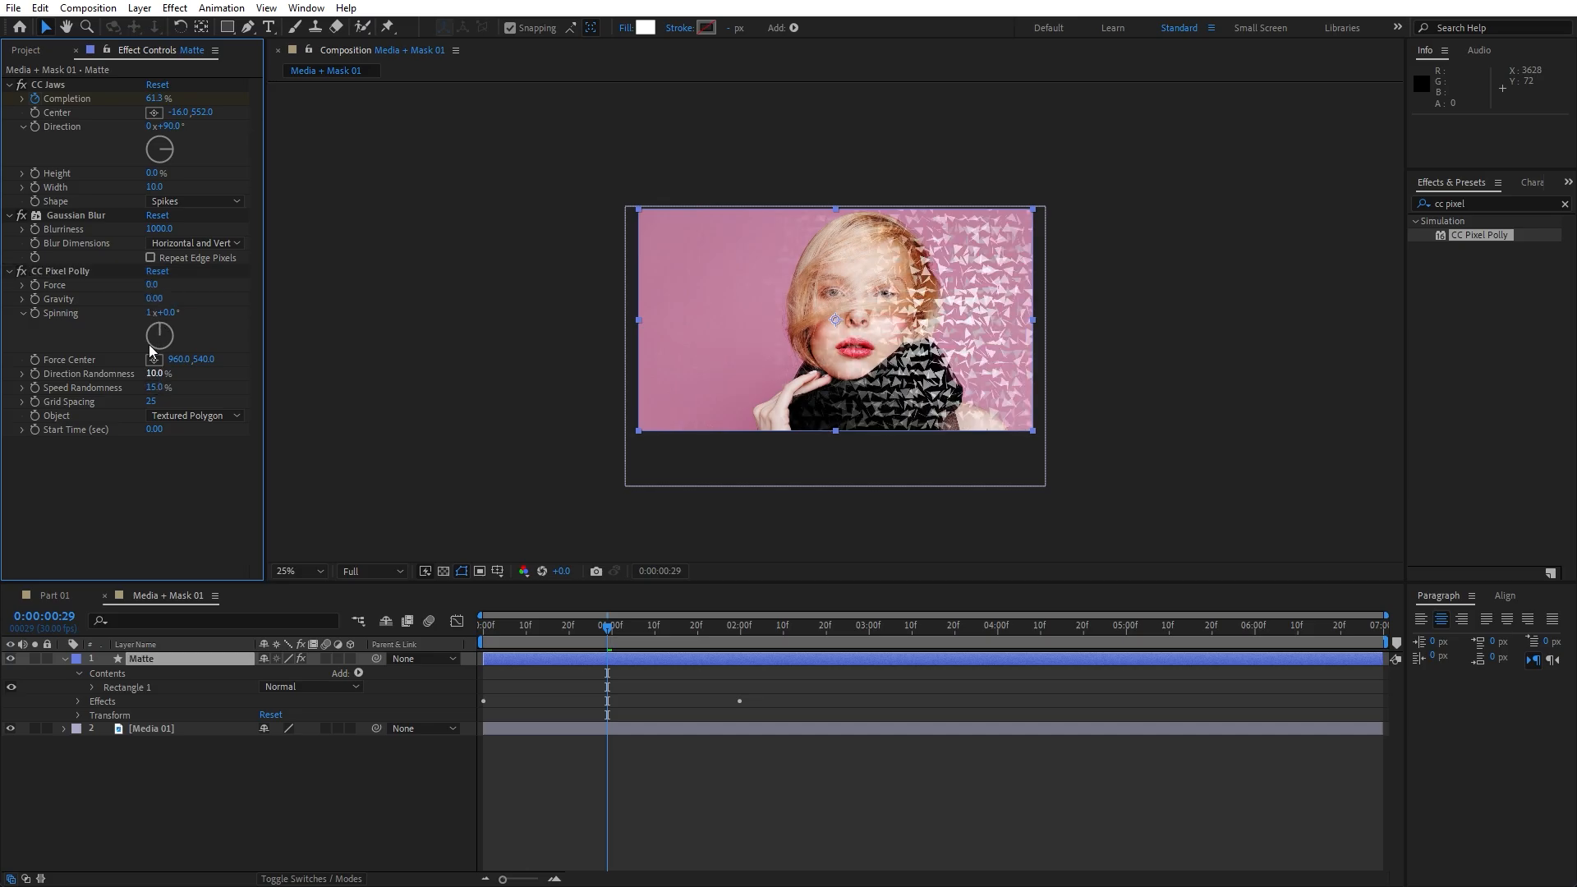
click(149, 313)
text(0)
click(175, 506)
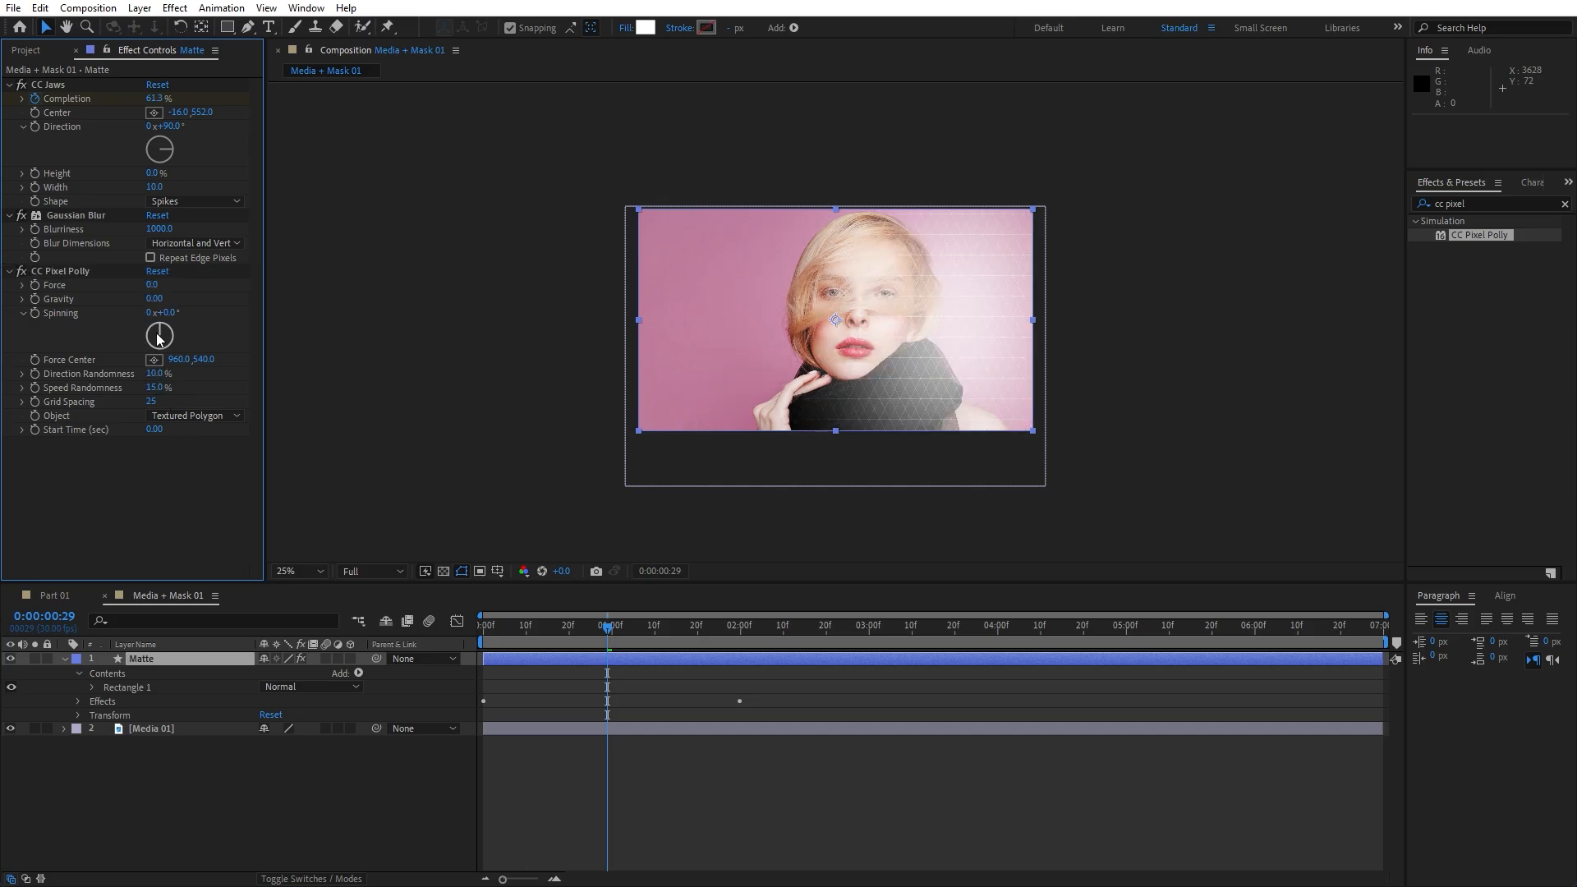
click(158, 373)
text(0)
click(160, 467)
click(155, 387)
text(0)
click(173, 479)
Set CC Pixel Polly Grid Spacing to 125 and Object to Polygon
click(153, 401)
text(125)
click(159, 512)
click(187, 415)
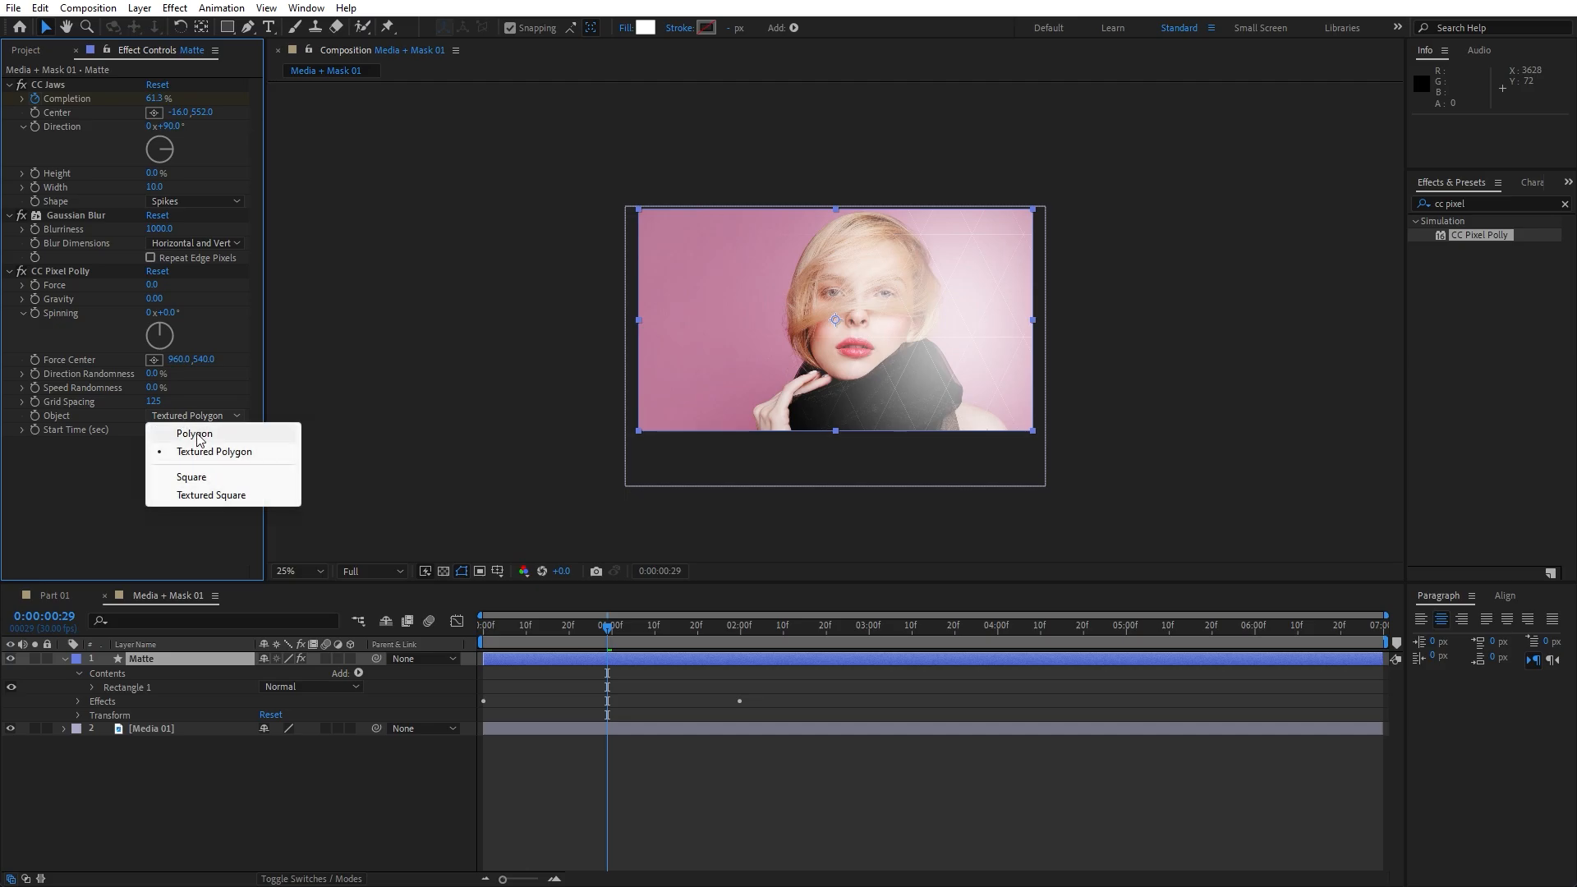
click(197, 435)
drag(542, 627, 707, 636)
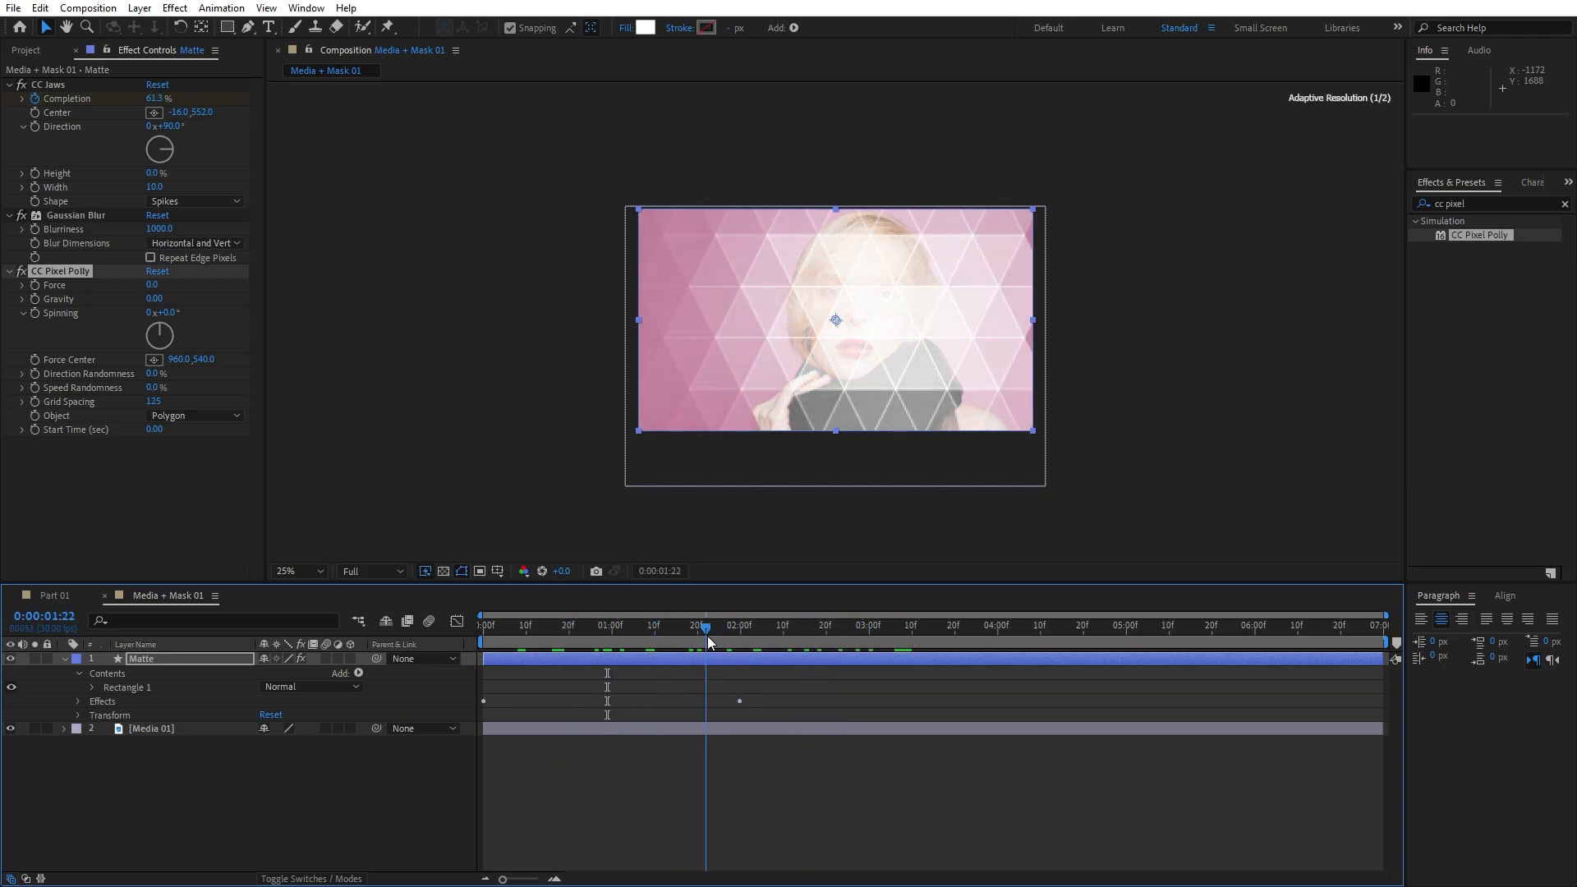
Set the Media 01 layer's track matte to Luma Matte from the Matte layer
click(158, 729)
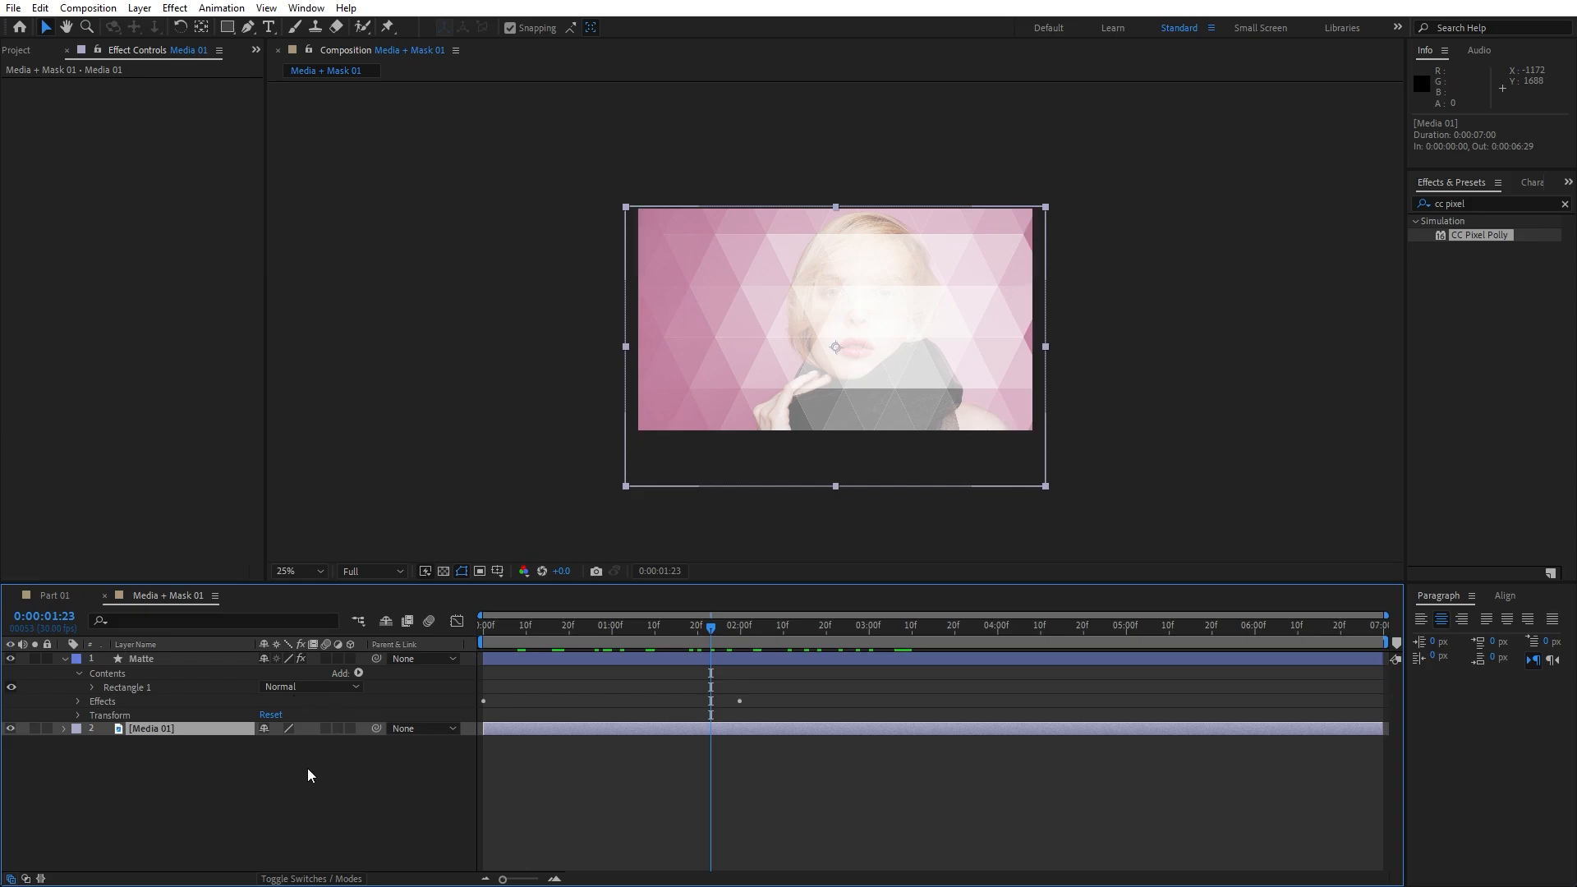
click(311, 878)
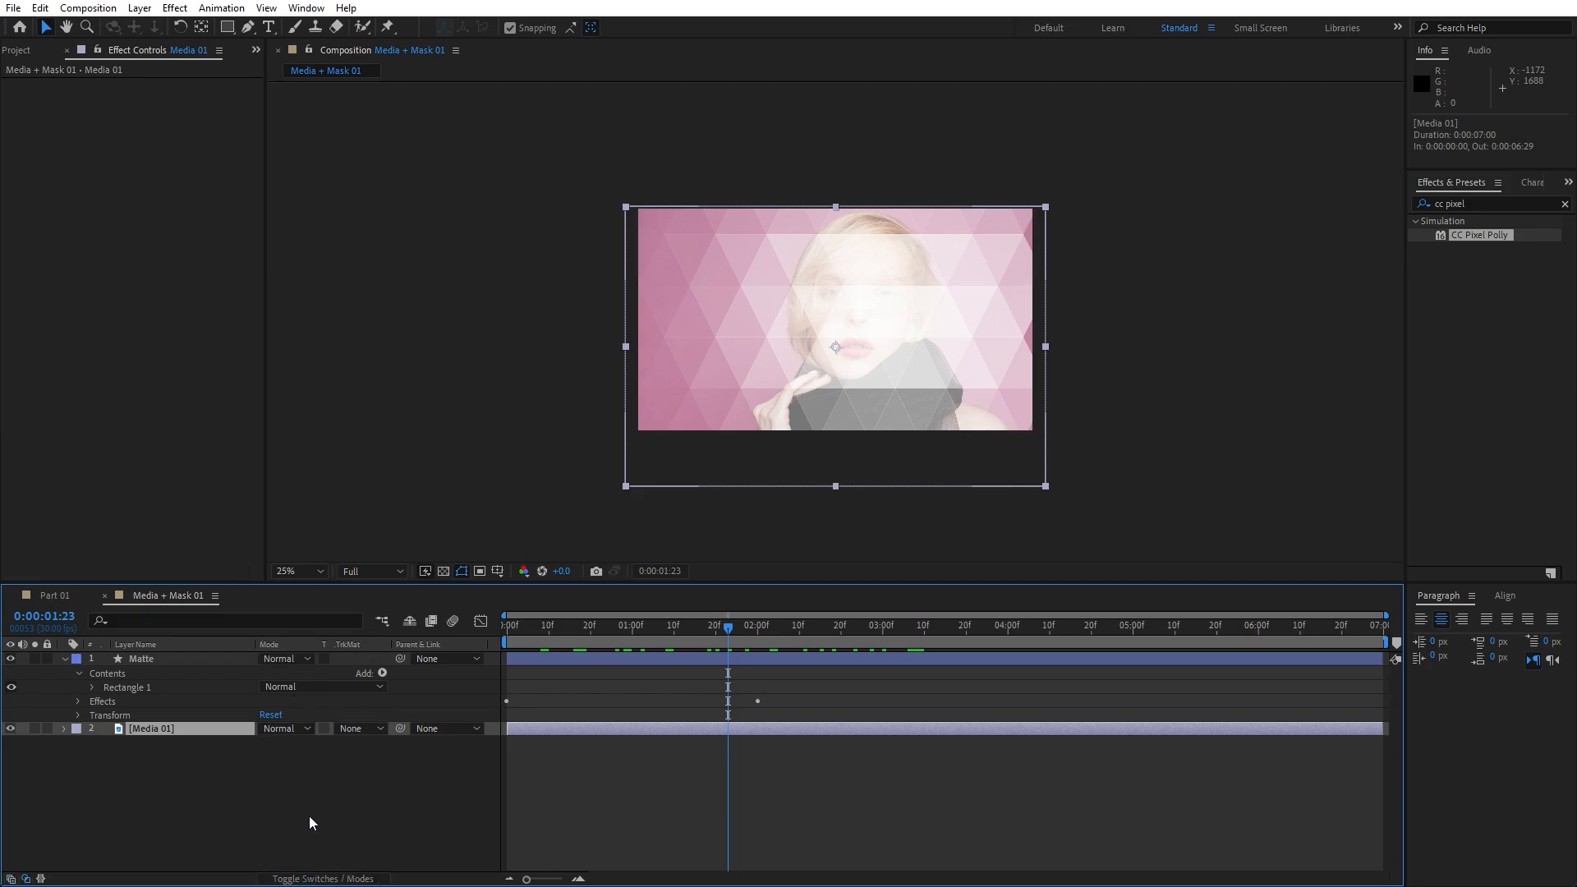
click(362, 728)
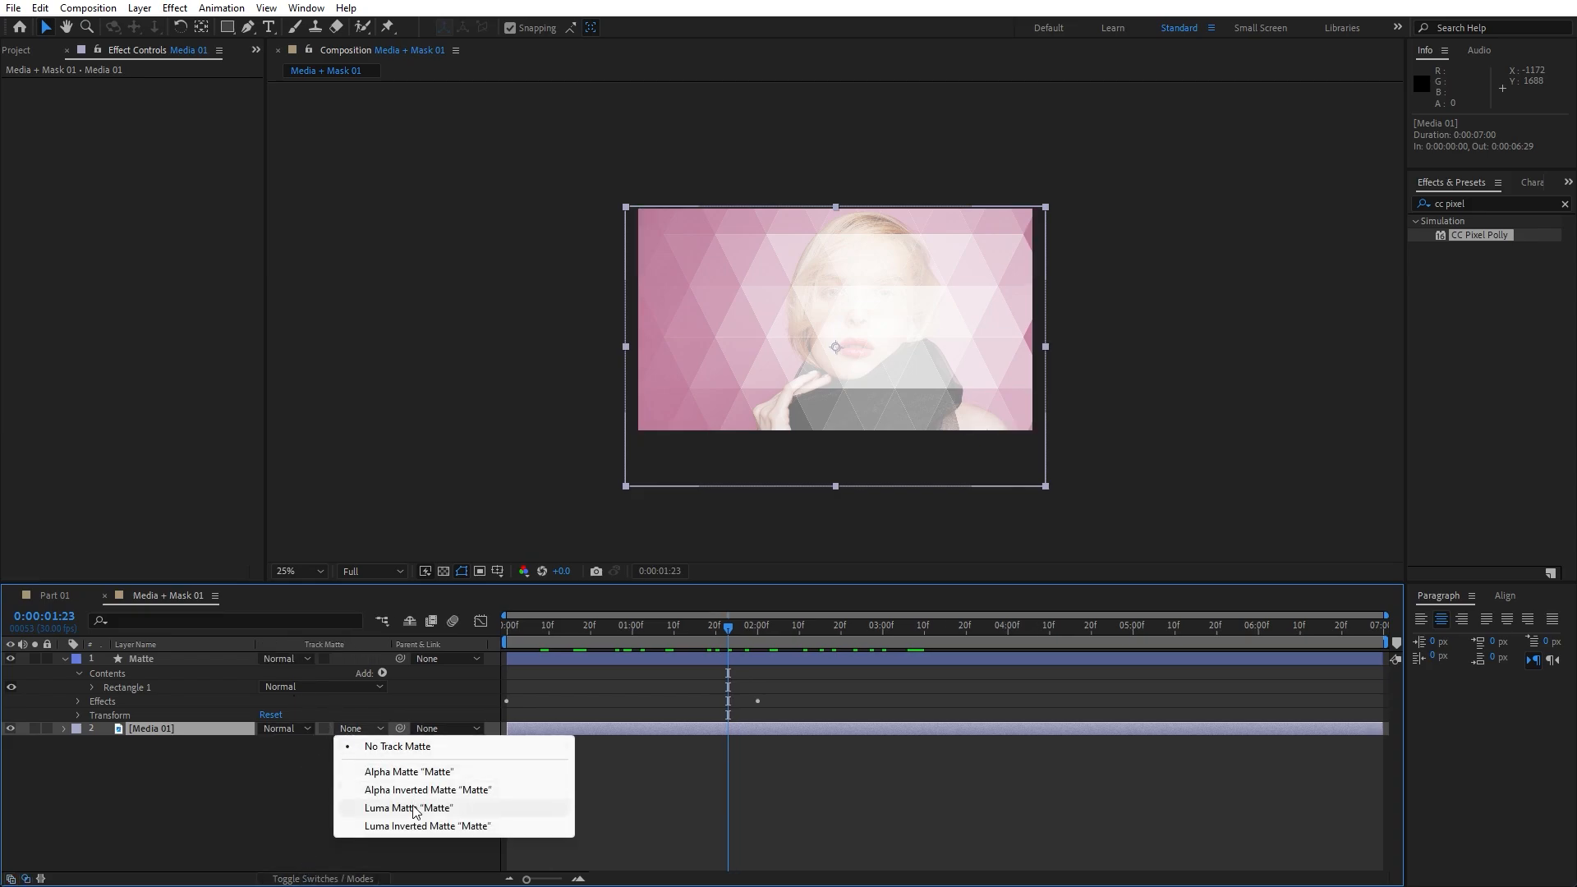
click(353, 806)
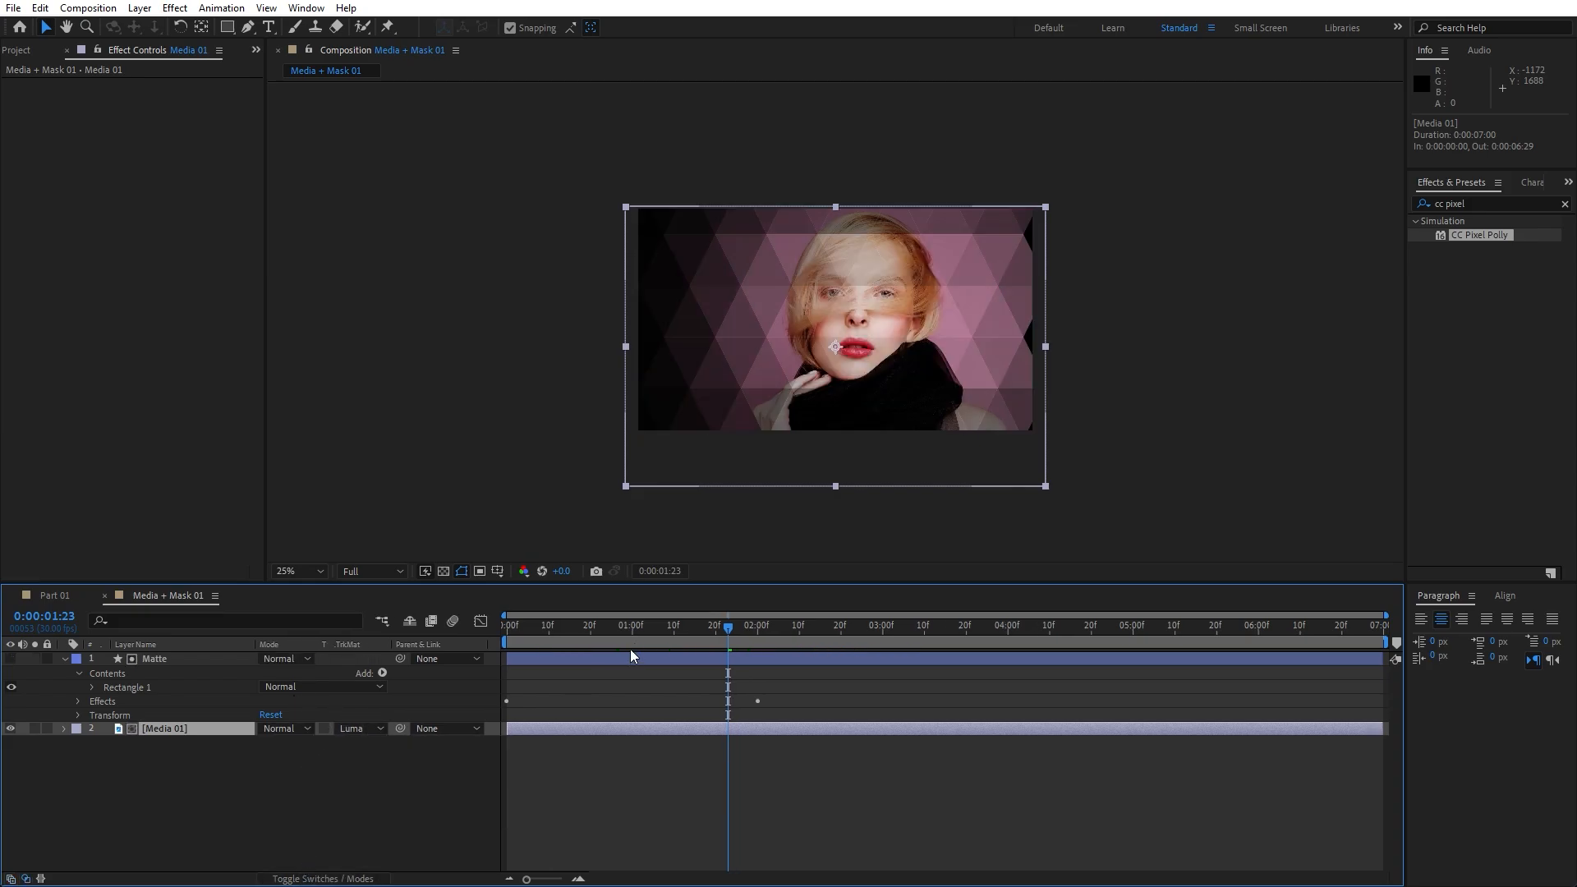
Preview the triangular reveal and close the Effect Controls panel
key(space)
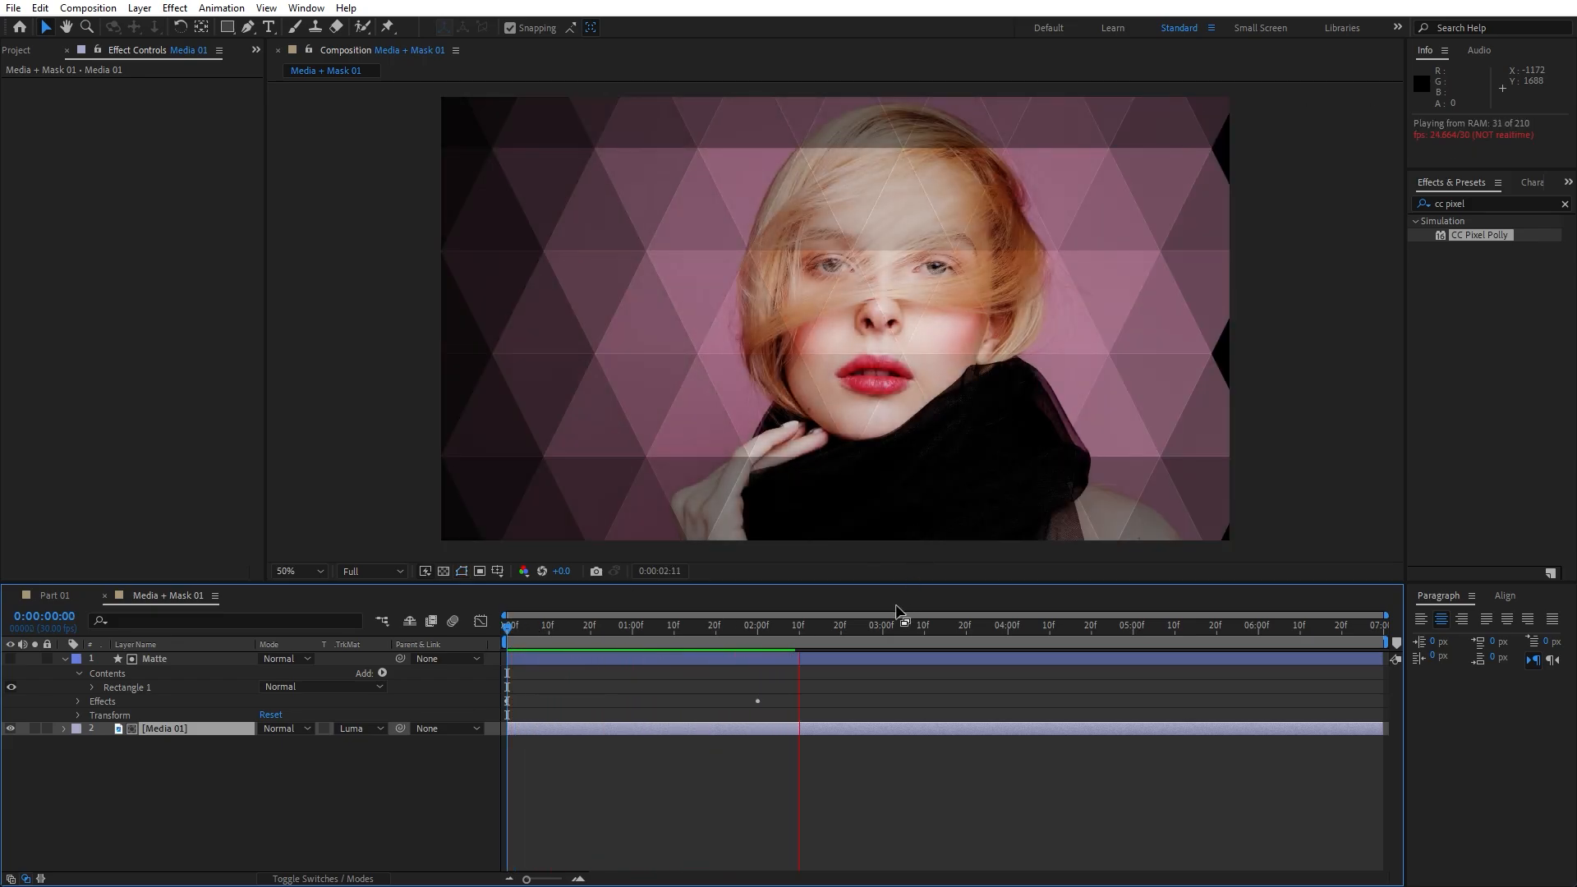
click(765, 625)
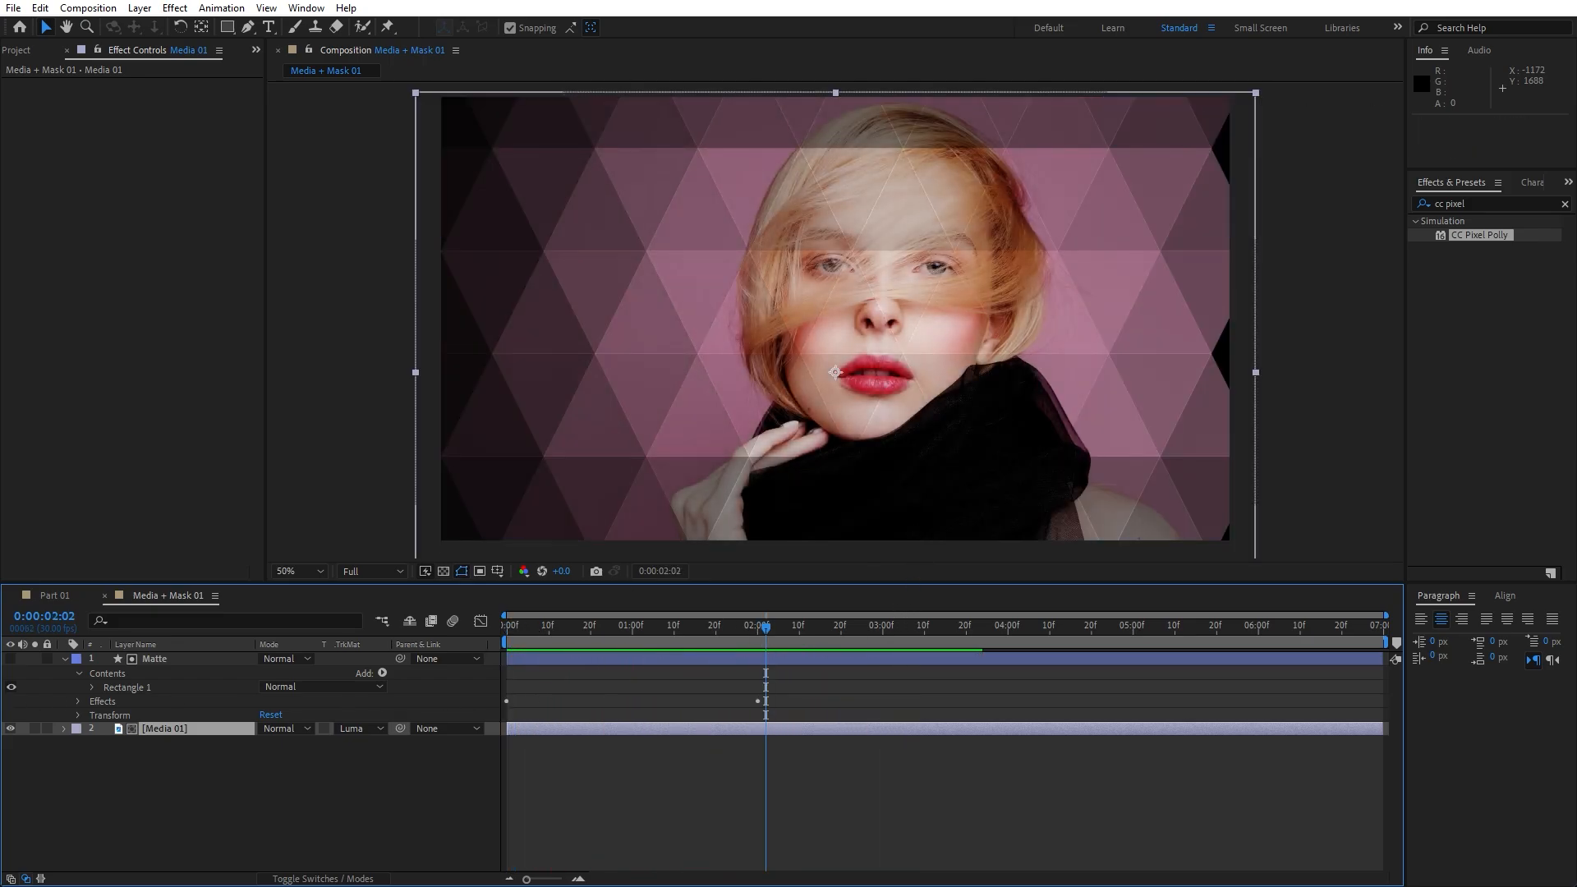
click(64, 658)
click(67, 51)
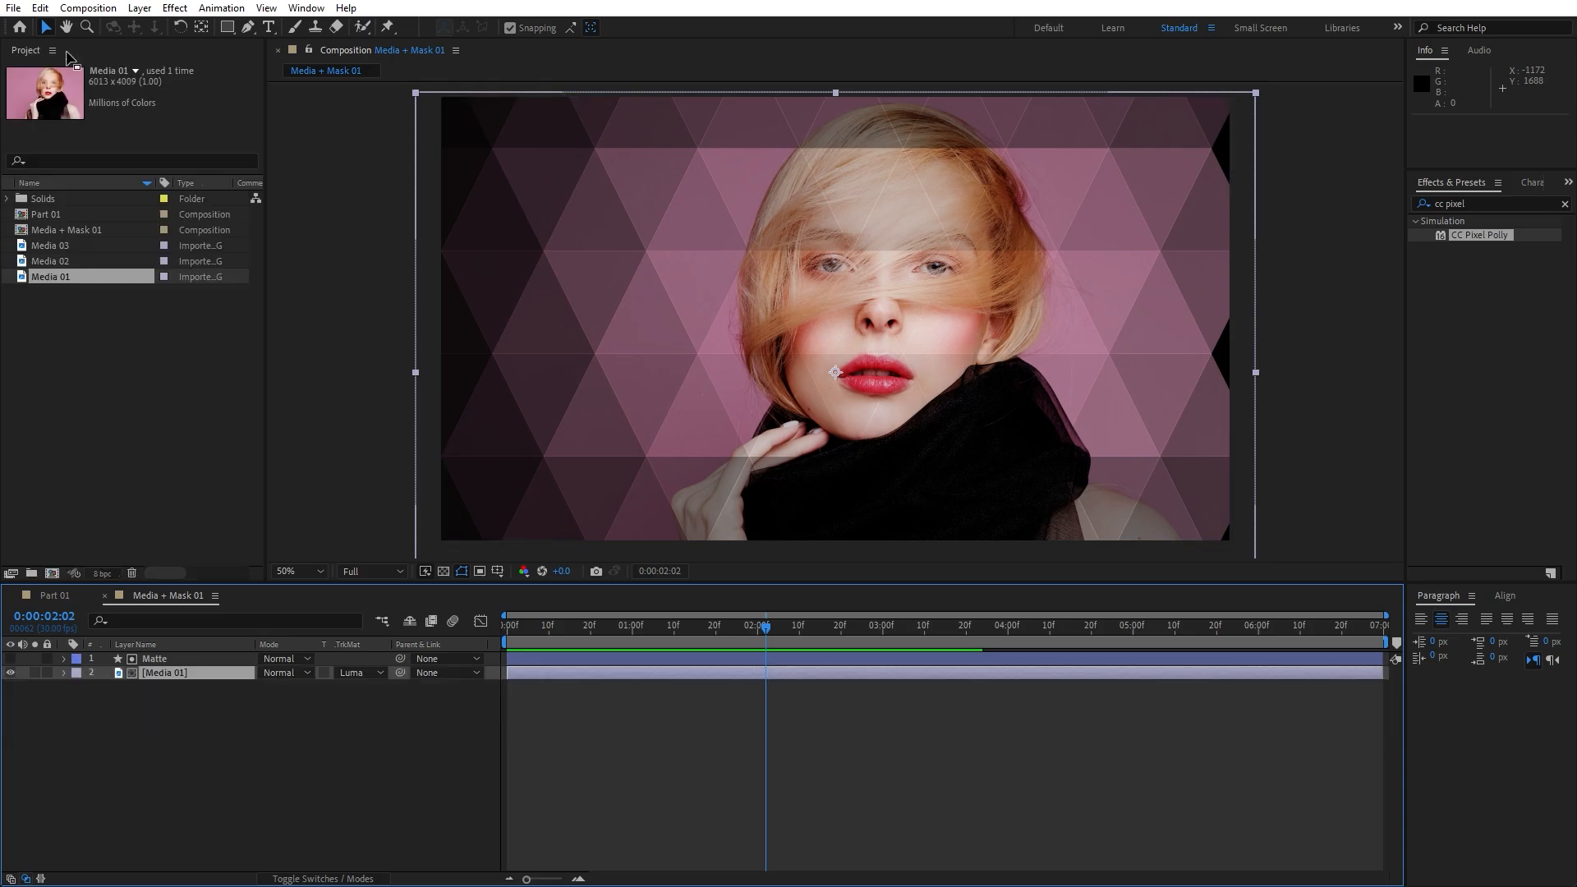
Add the Media + Mask 01 composition as a layer in Part 01
click(104, 595)
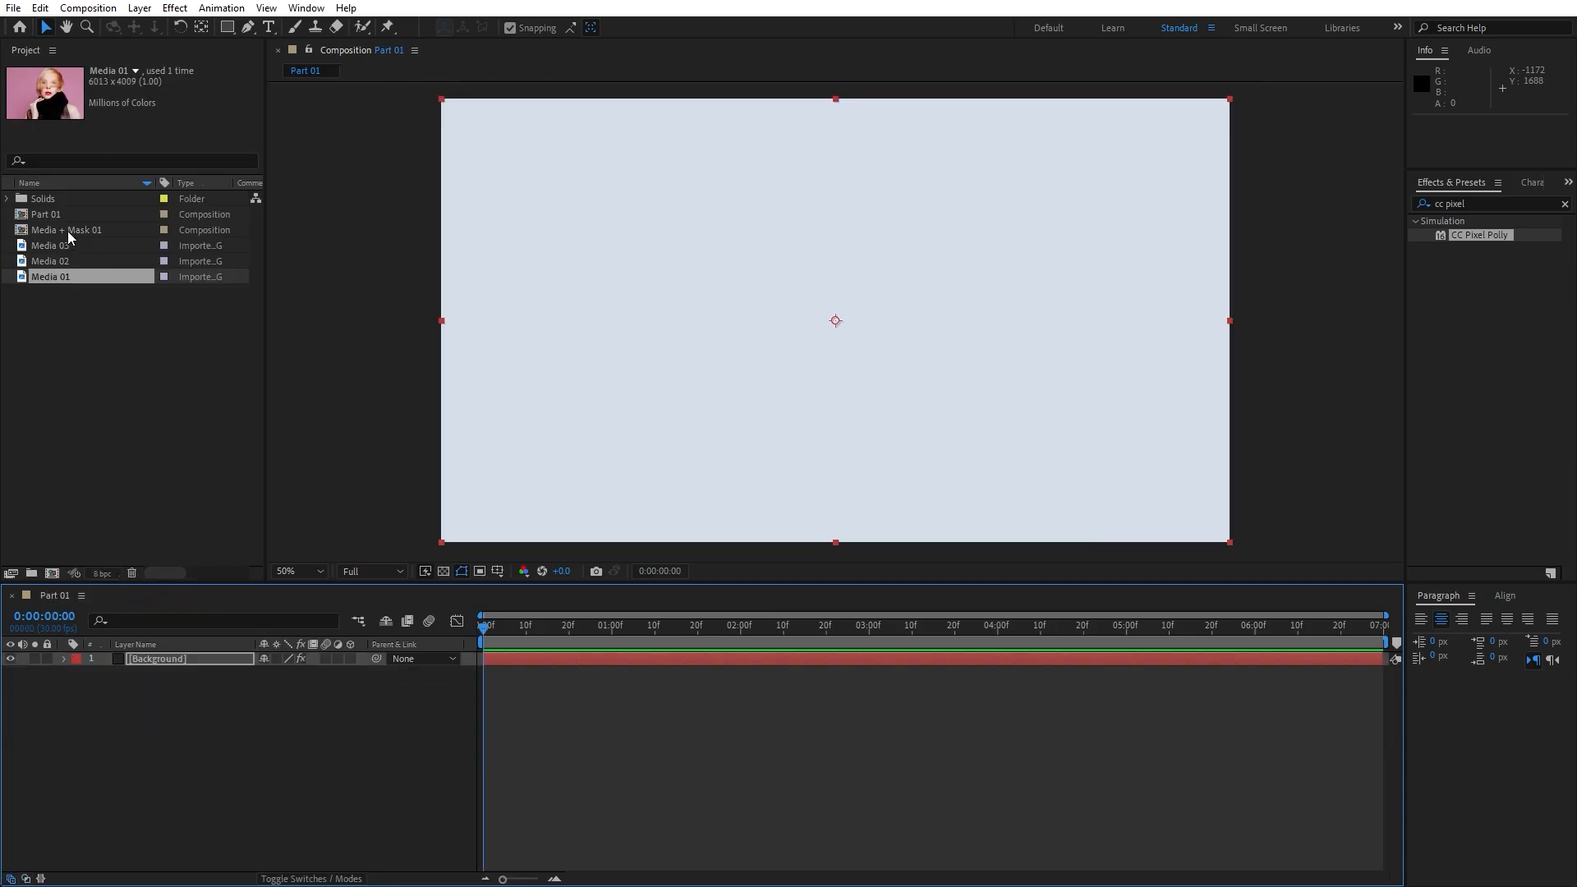
drag(78, 230, 233, 656)
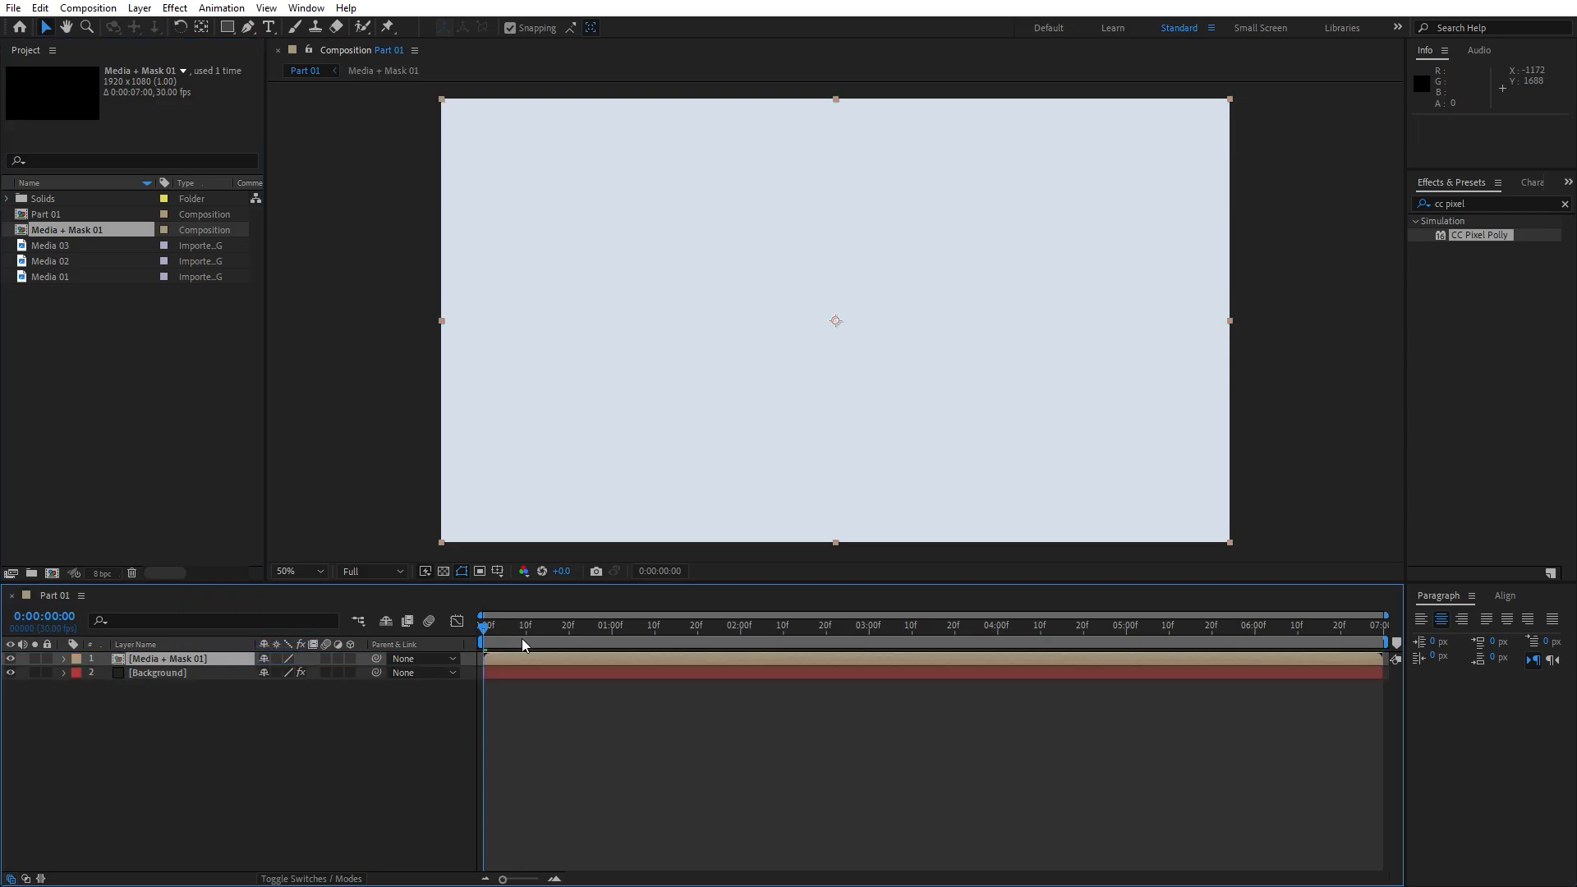
drag(523, 644, 756, 639)
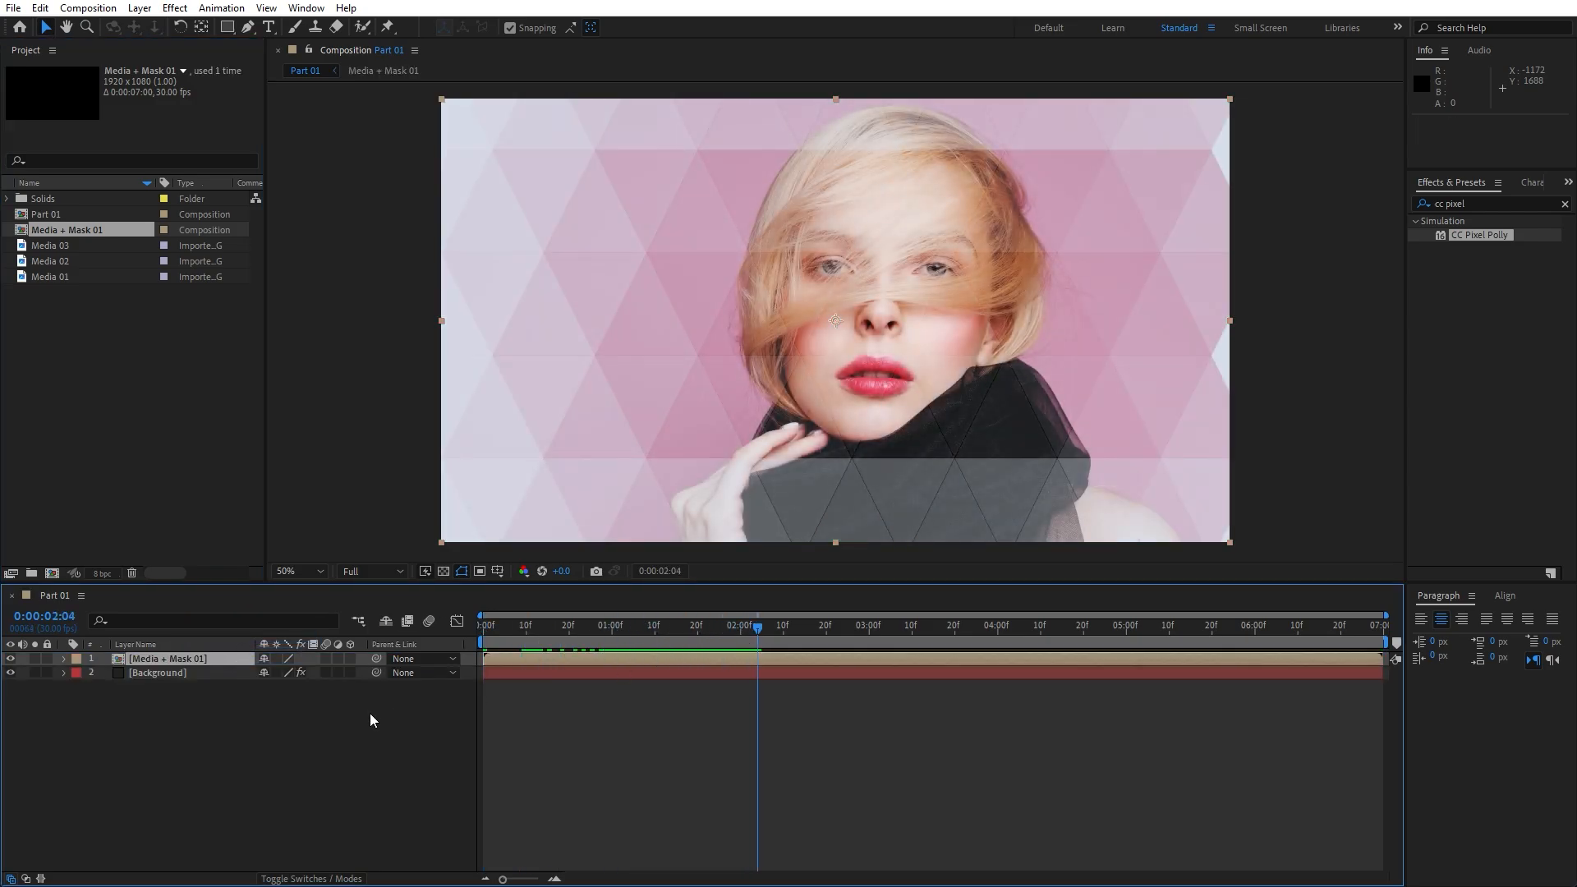
Set the Media + Mask 01 layer to 20% opacity with Overlay blending
key(t)
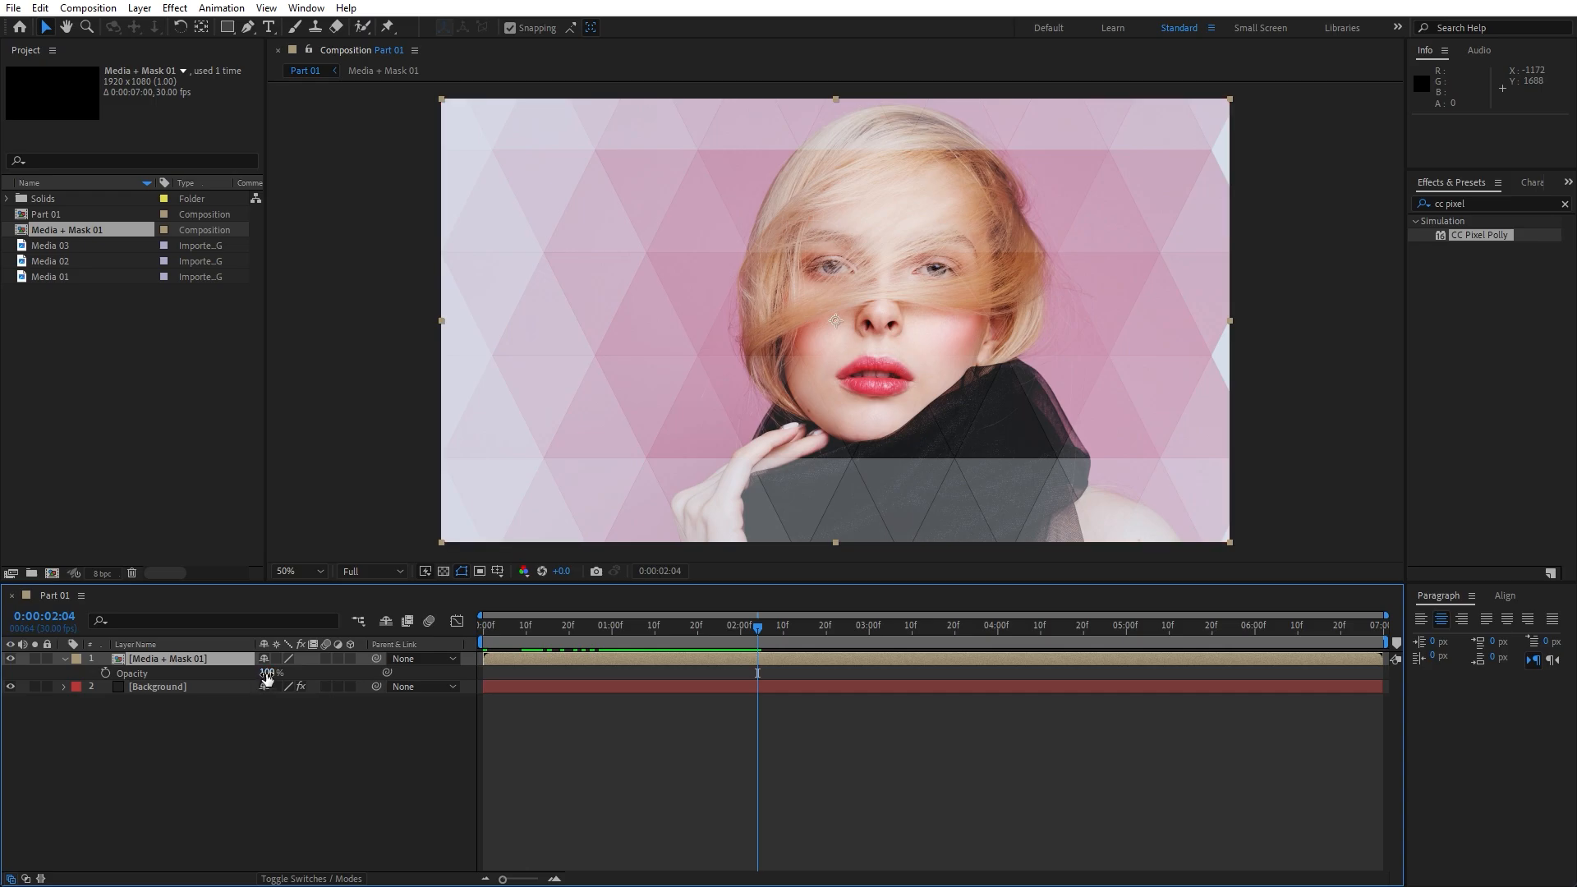
click(266, 673)
text(20)
key(Return)
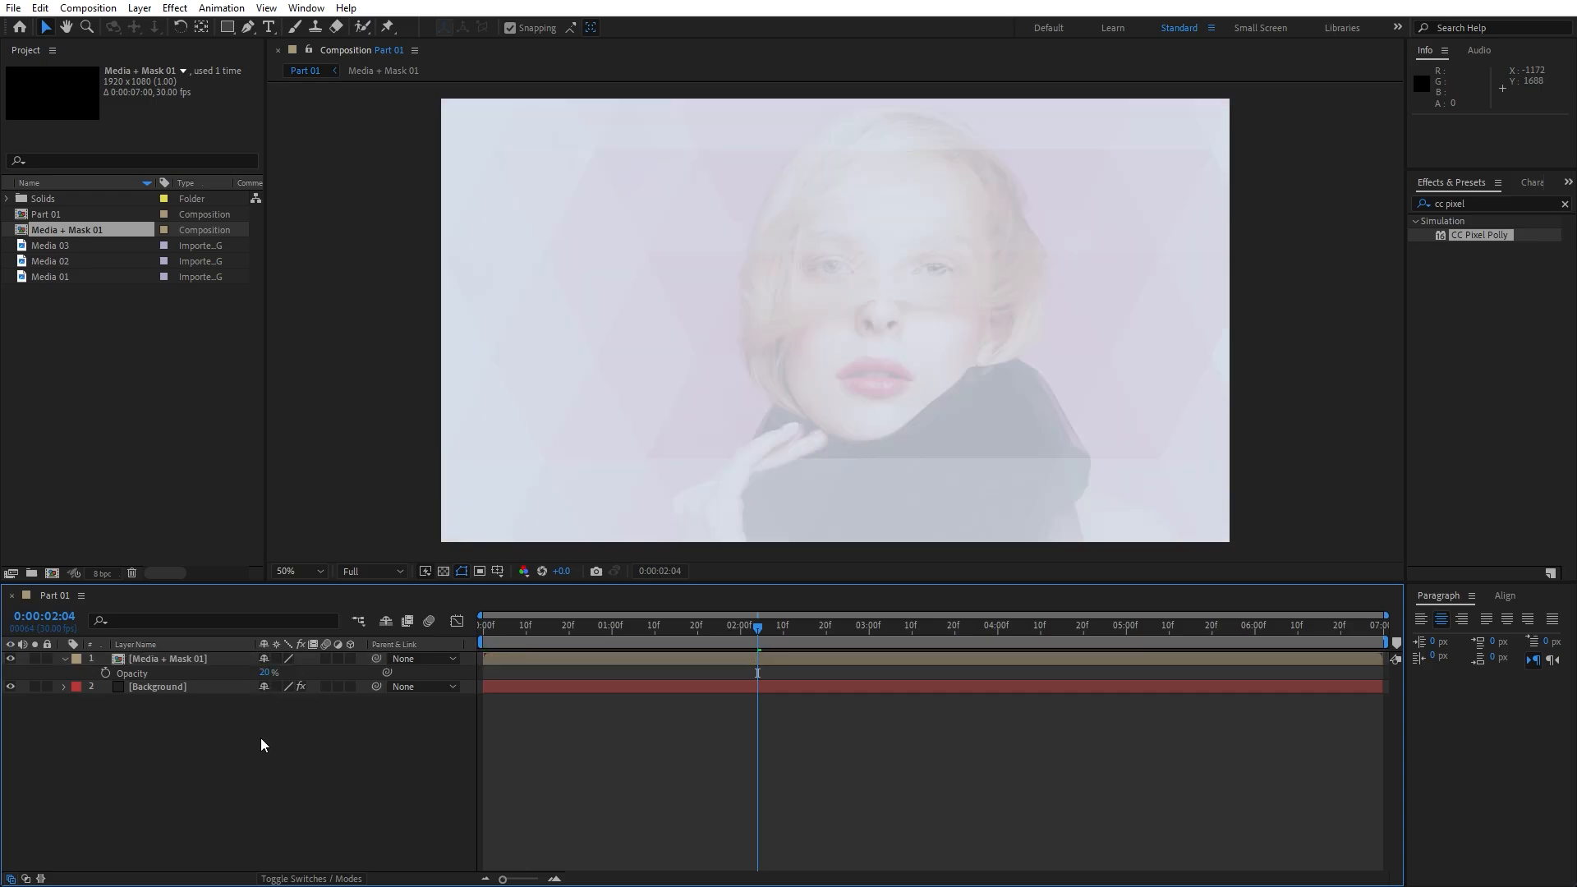
click(312, 878)
click(286, 658)
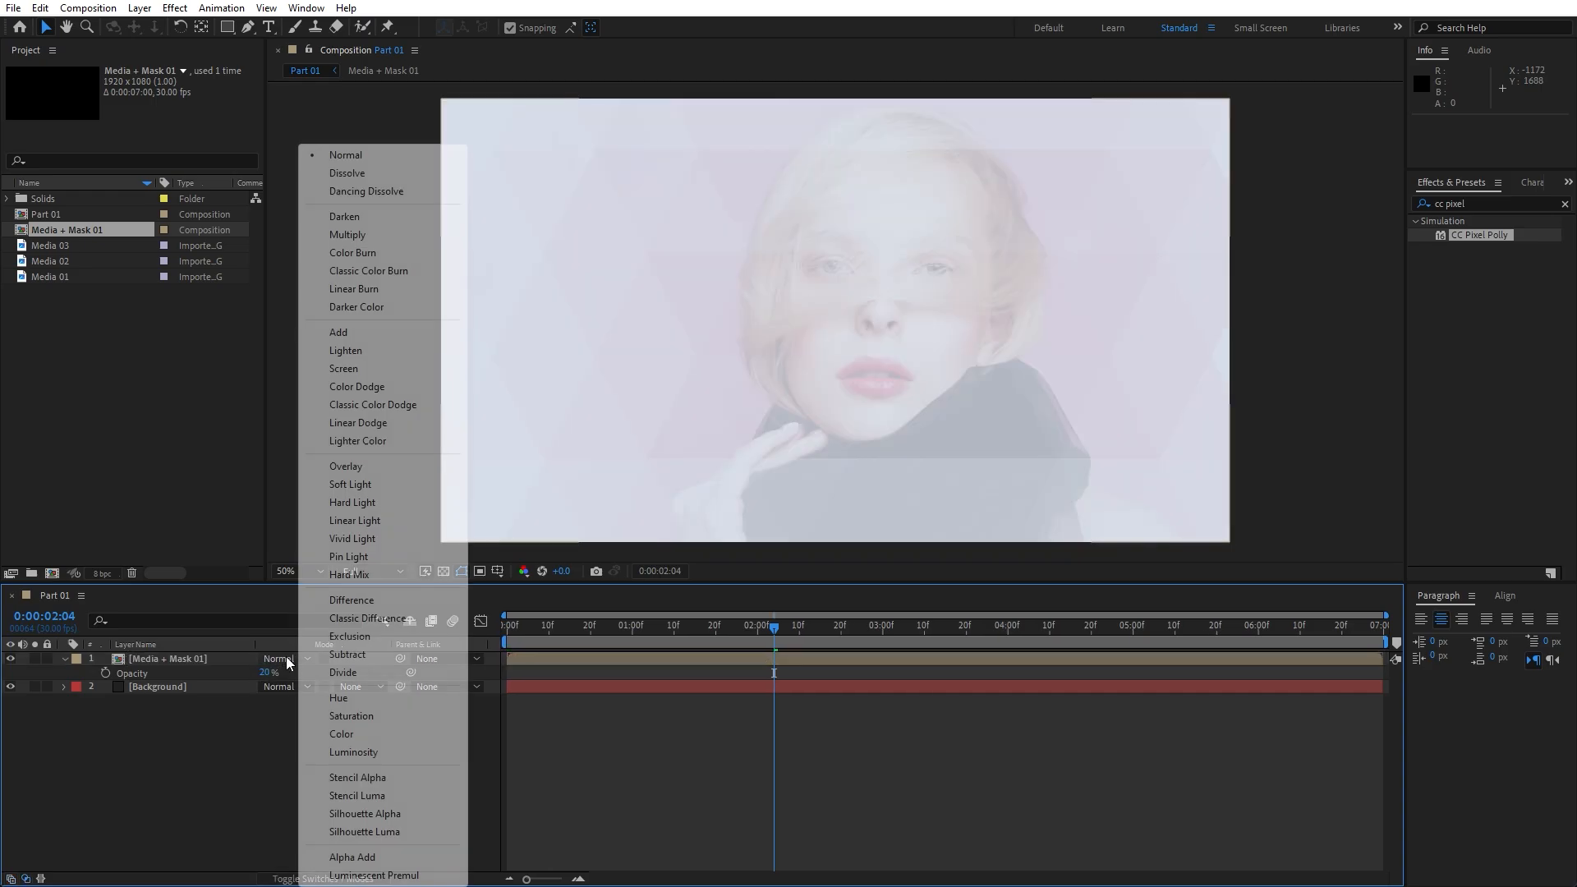
click(359, 466)
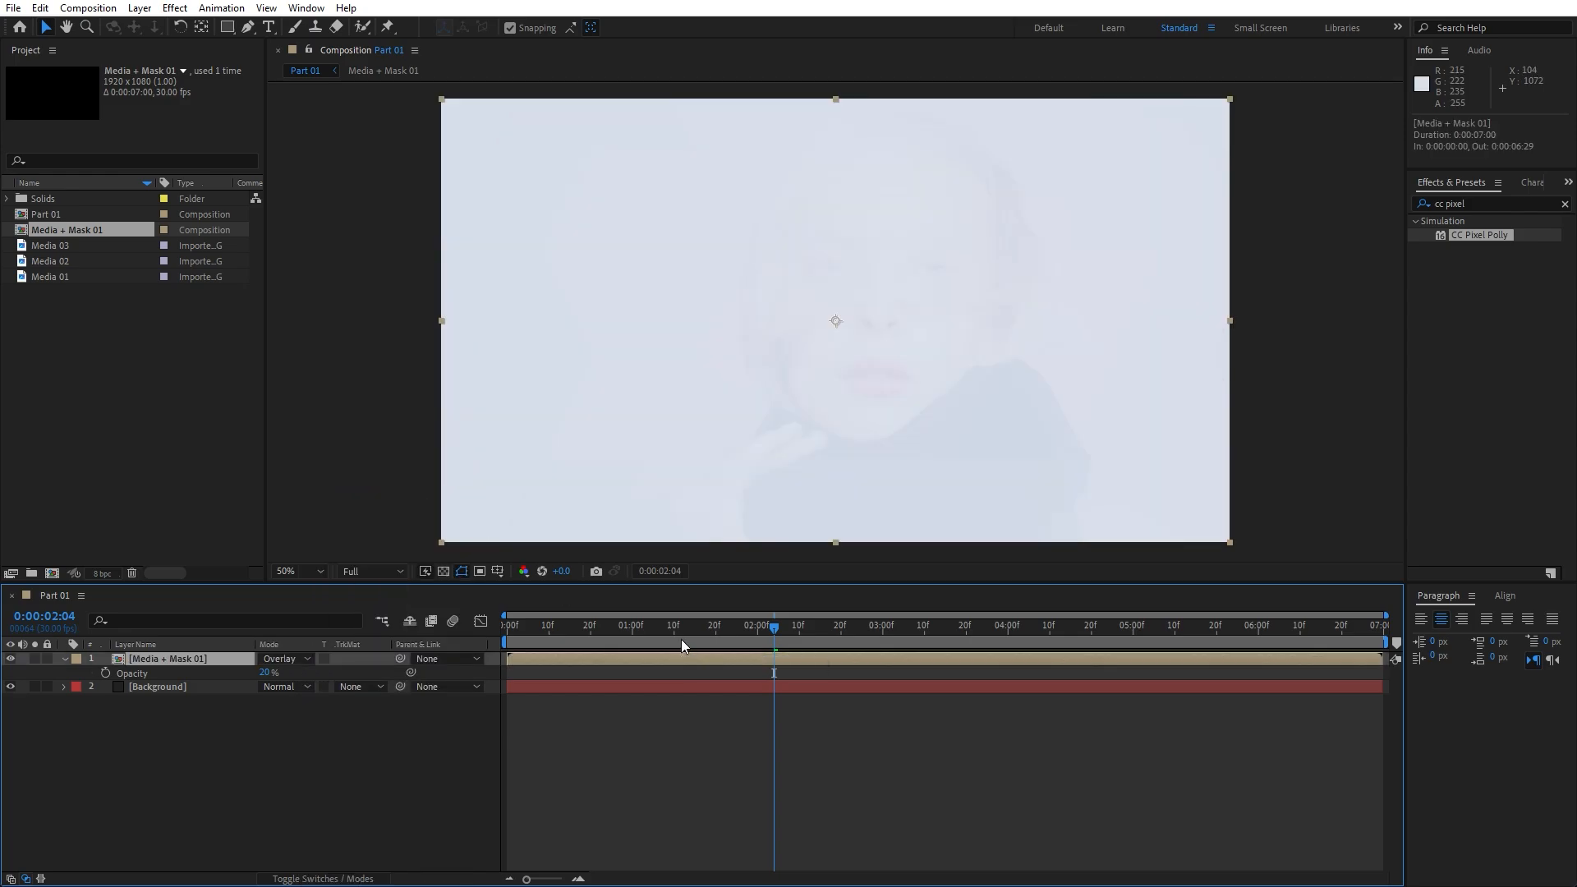
Duplicate Media + Mask 01 and set the top copy to 100% opacity, Normal mode
click(64, 659)
click(40, 8)
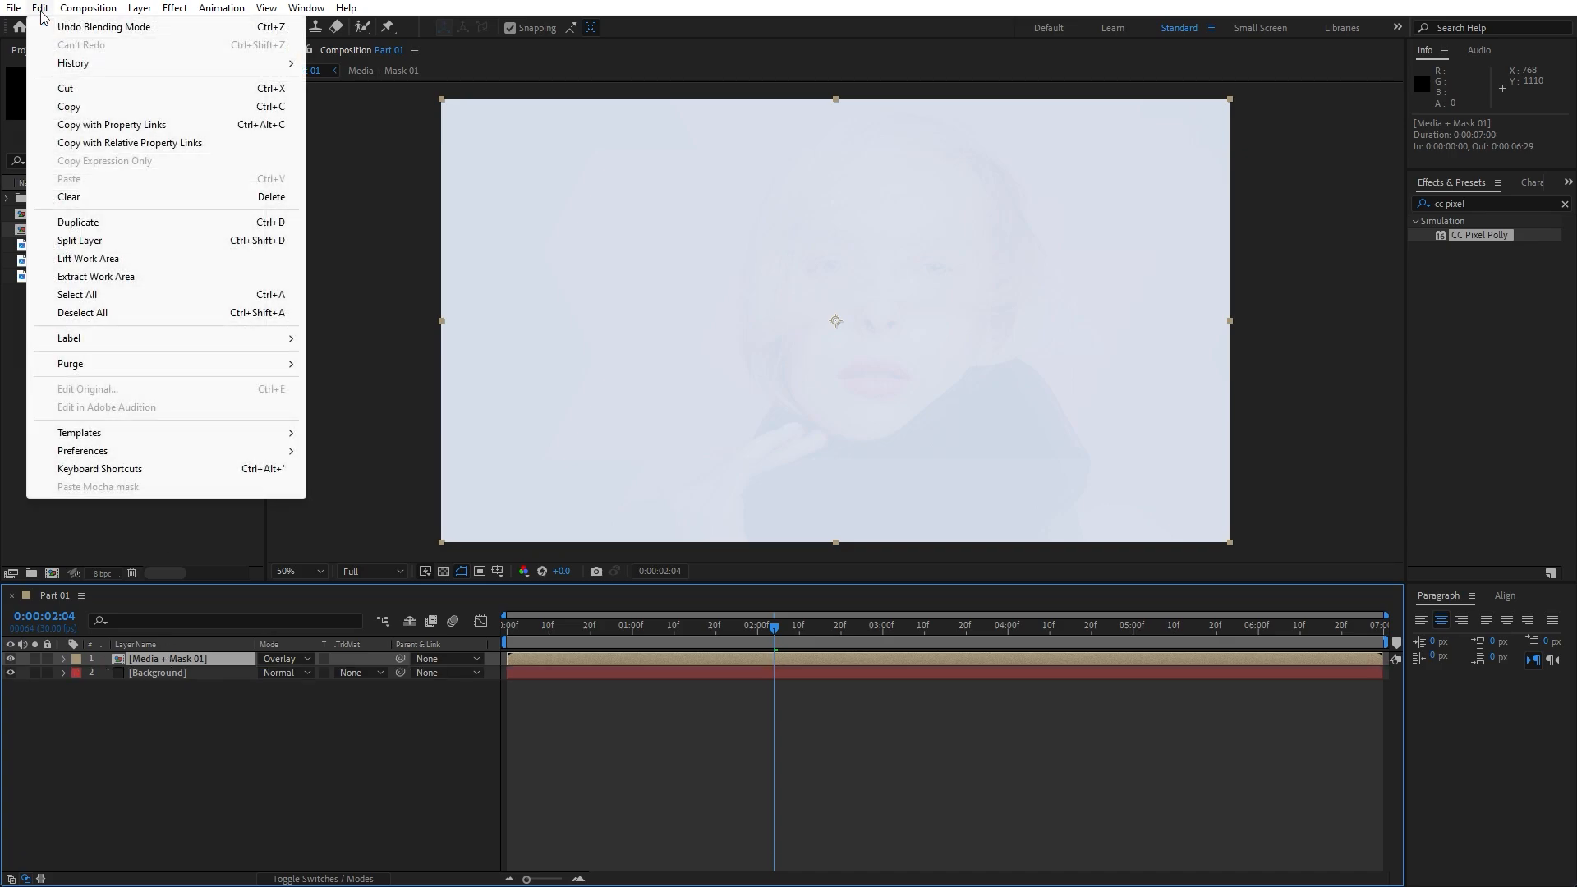
click(106, 222)
key(t)
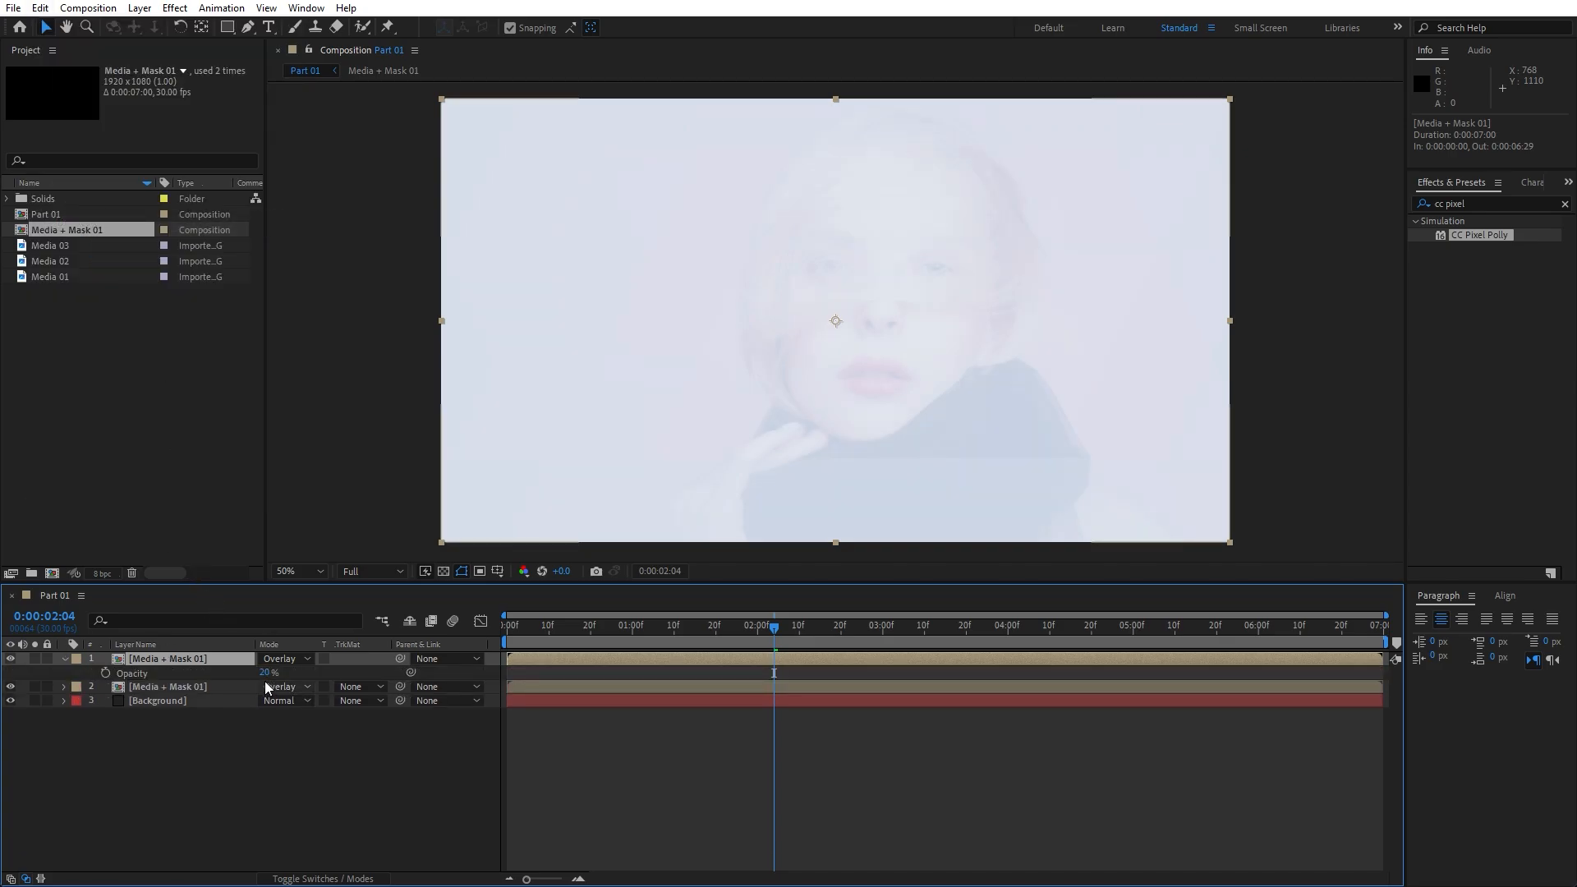
drag(264, 672, 353, 673)
click(309, 728)
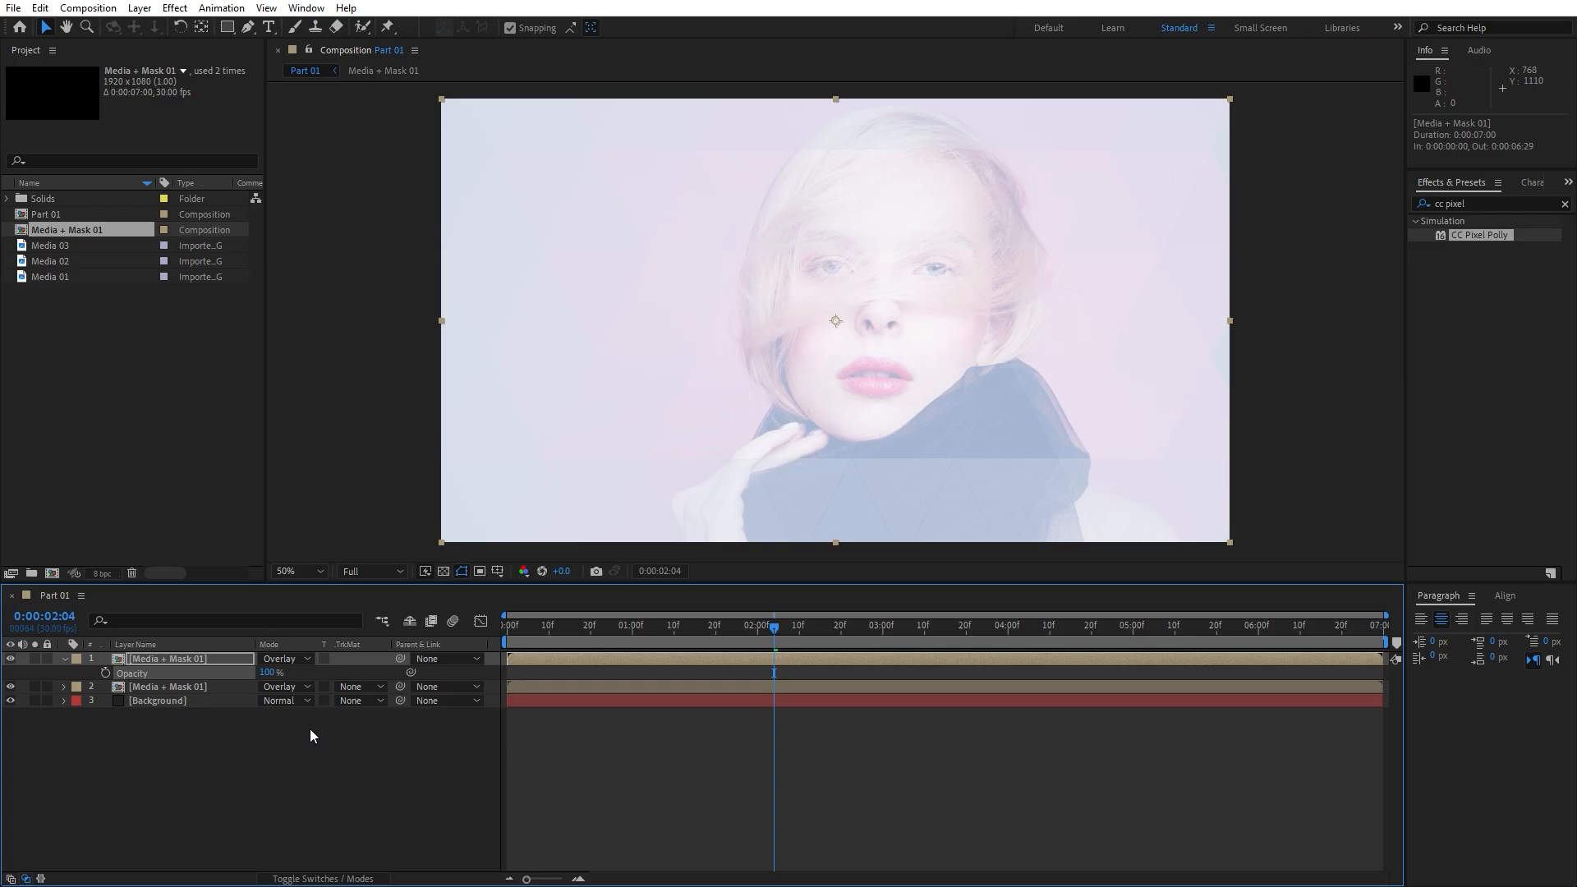
click(288, 658)
click(346, 155)
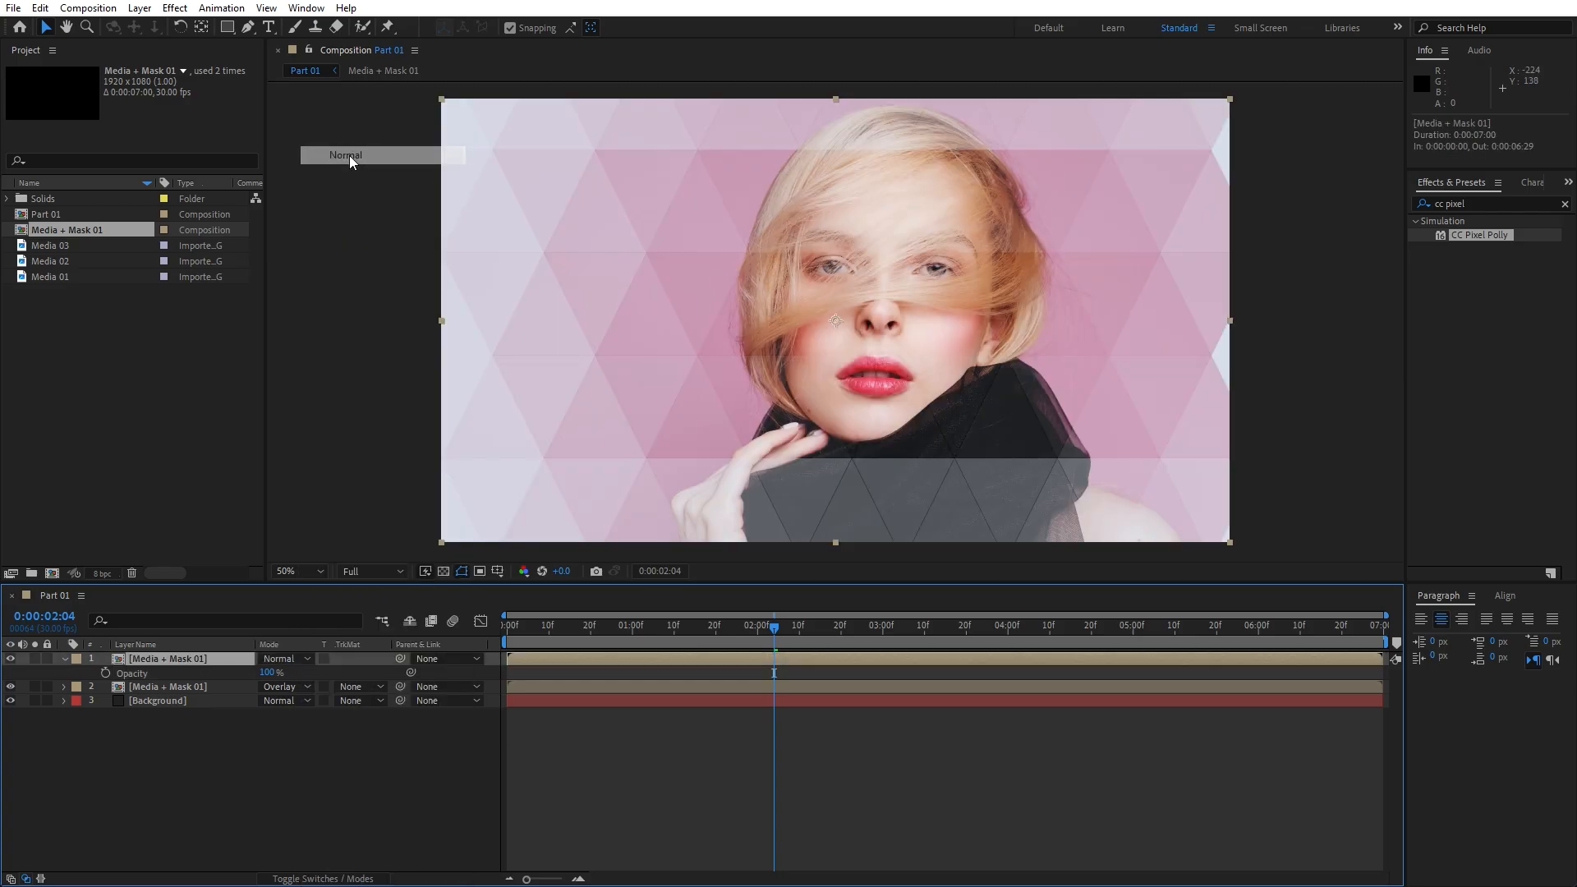
Scale the top copy to 50% and show the Title/Action Safe guides
key(s)
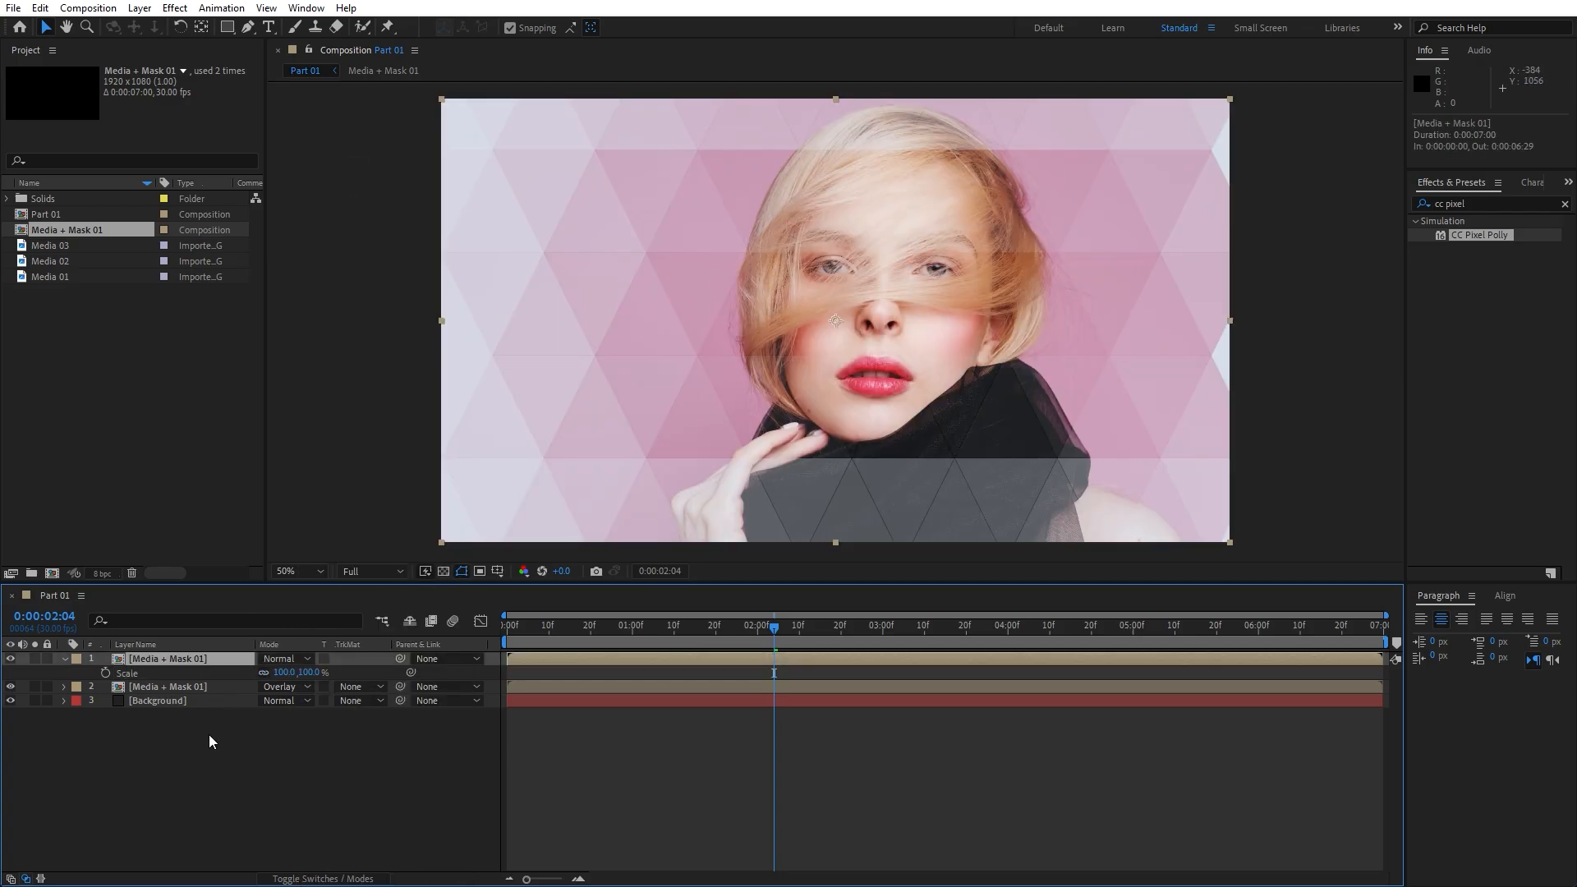
click(285, 673)
text(50)
key(Return)
click(497, 573)
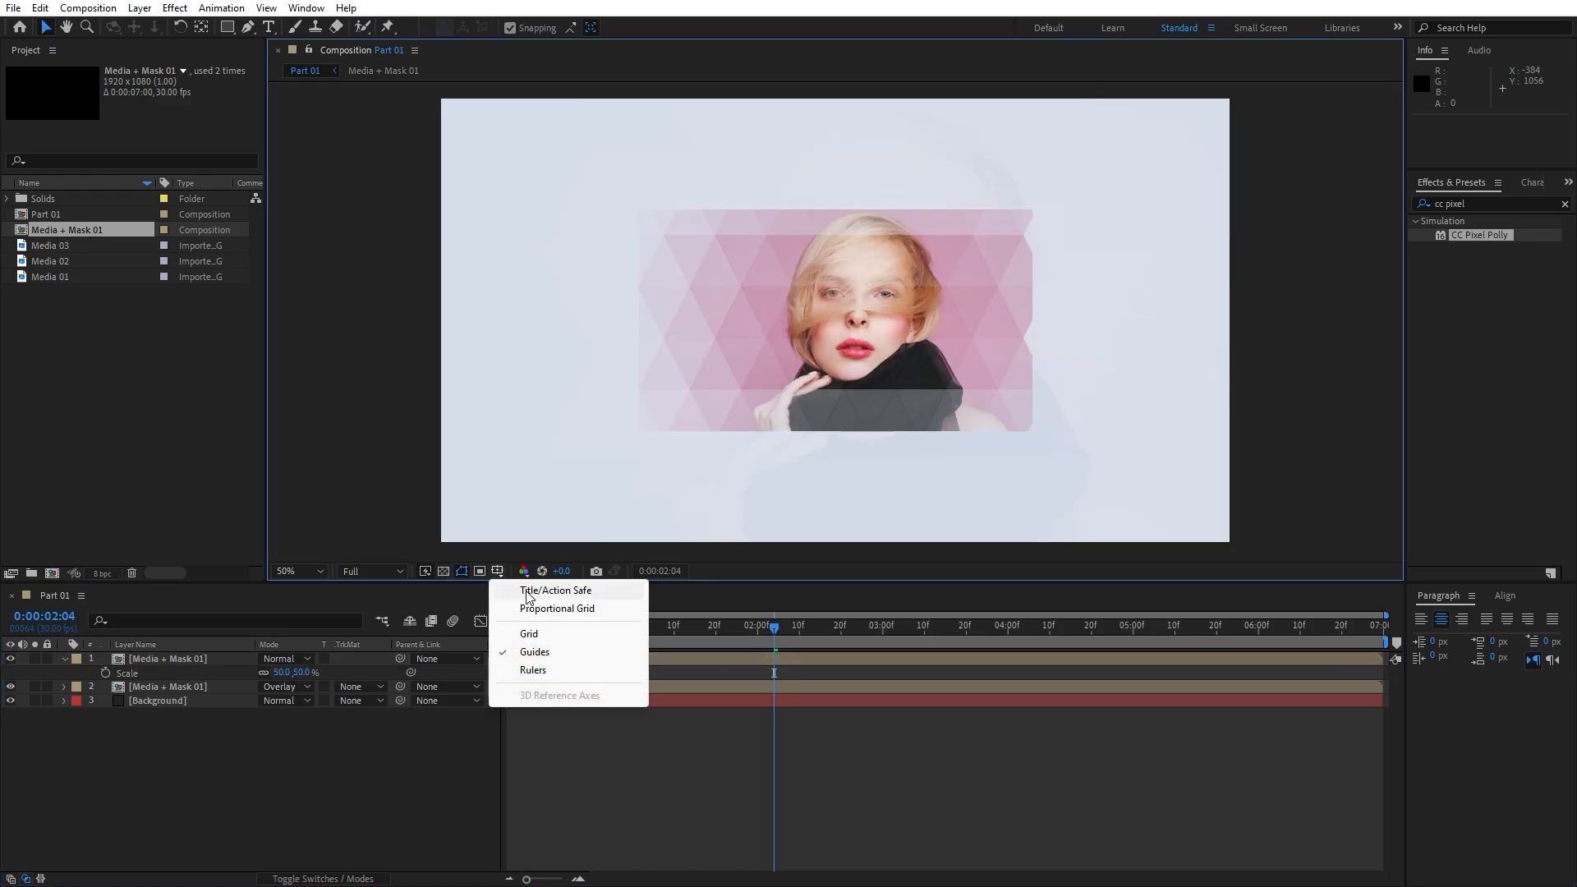
click(530, 590)
Move the half-size top copy right to position 1327, 540
click(180, 658)
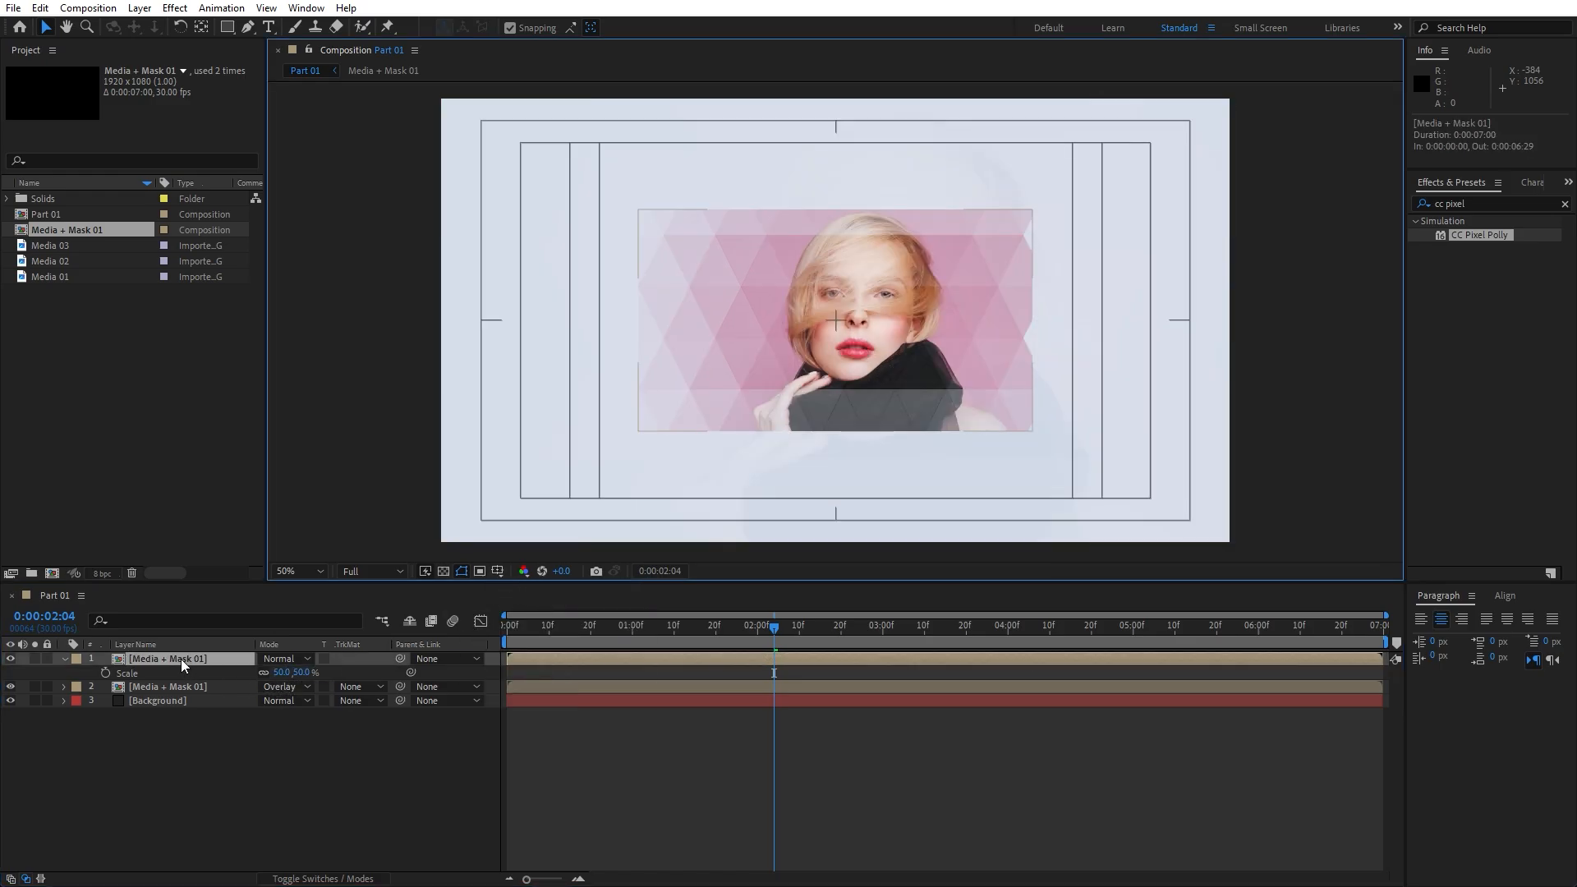
key(p)
drag(270, 678, 417, 686)
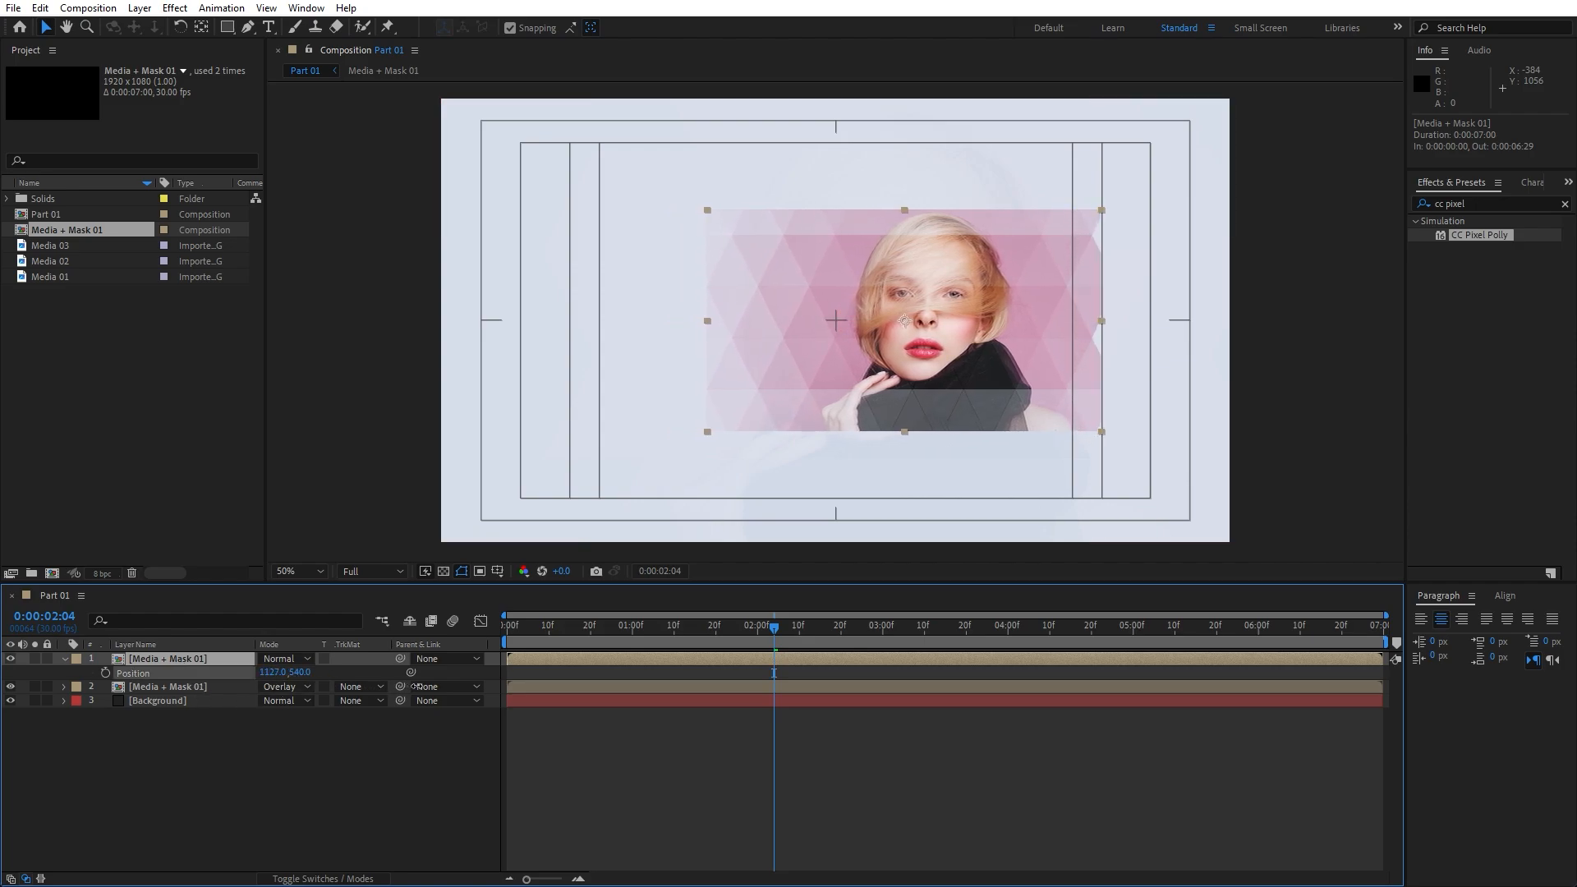
click(372, 751)
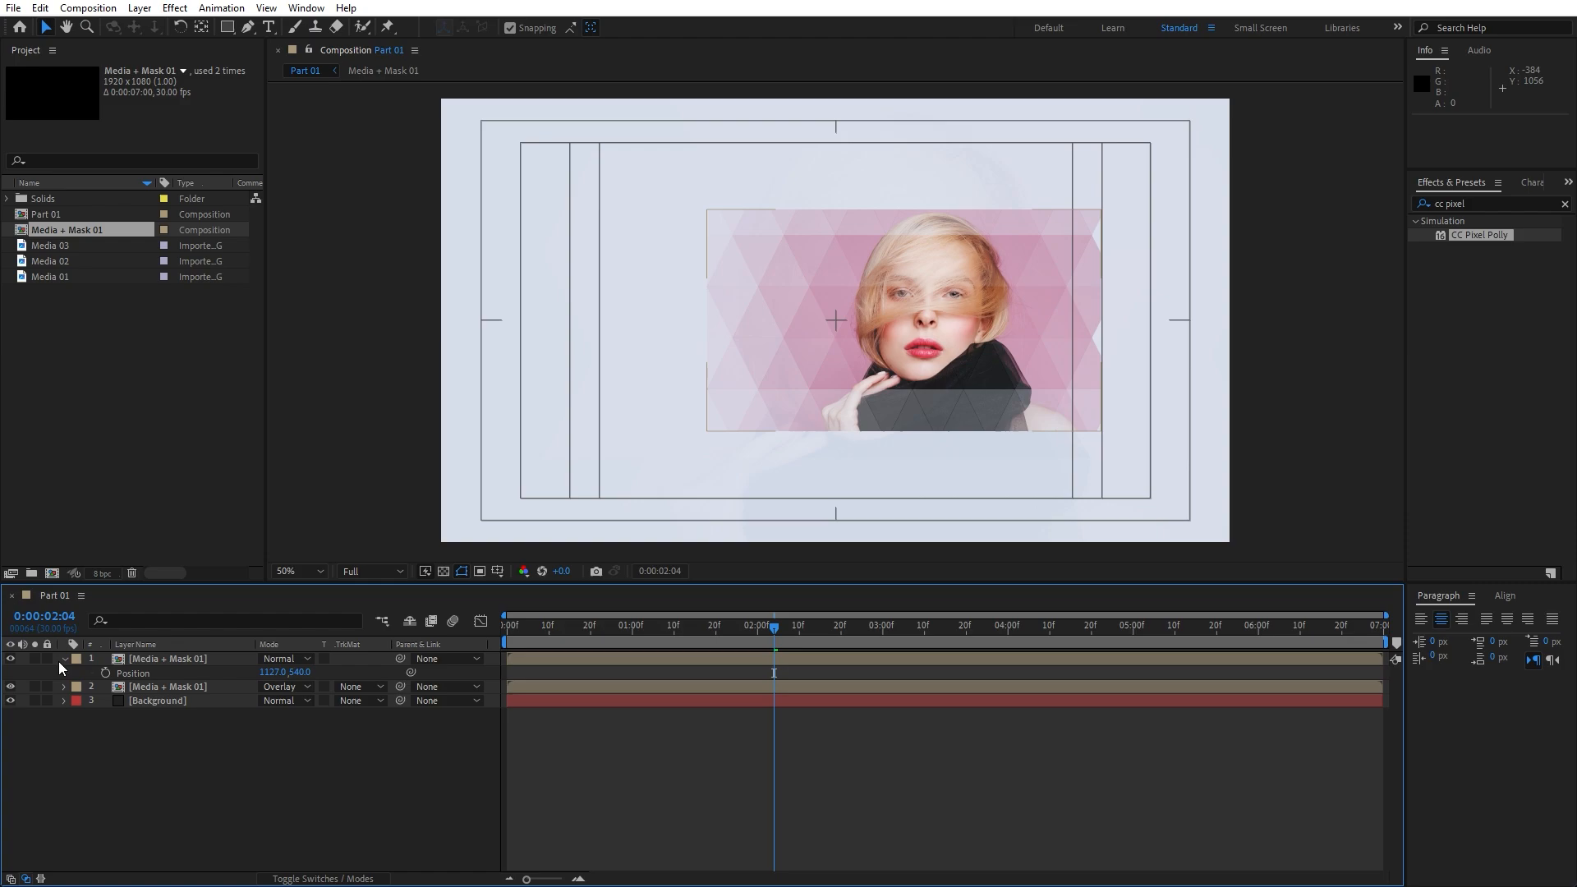
click(64, 659)
click(168, 661)
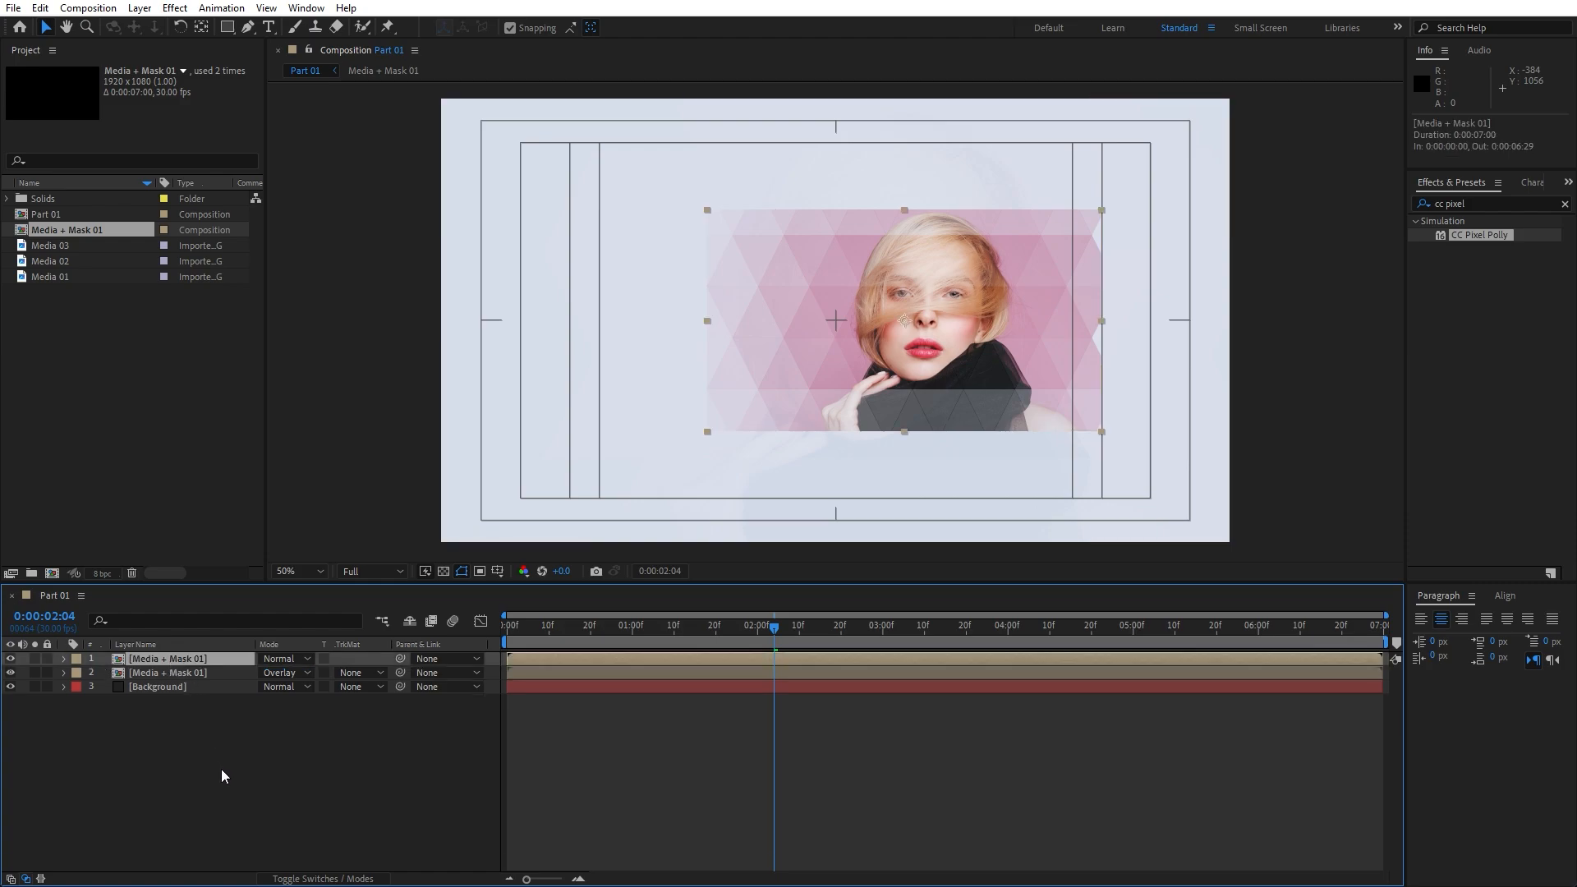
Duplicate the portrait layer and make the top two copies 3D layers
key(ctrl+d)
key(F4)
click(209, 669)
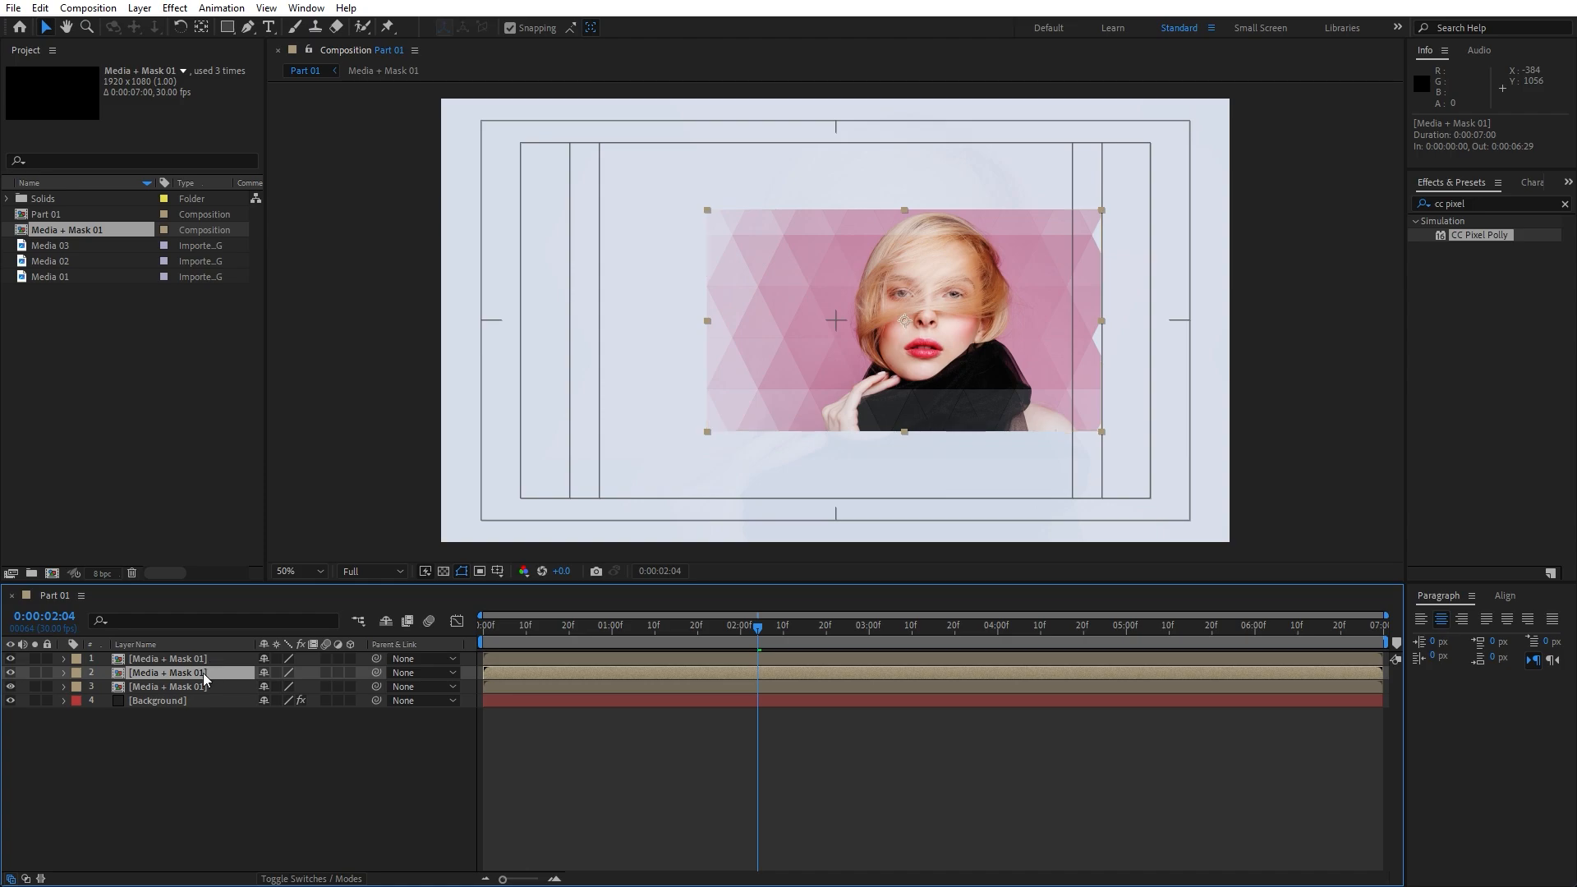
ctrl+click(205, 659)
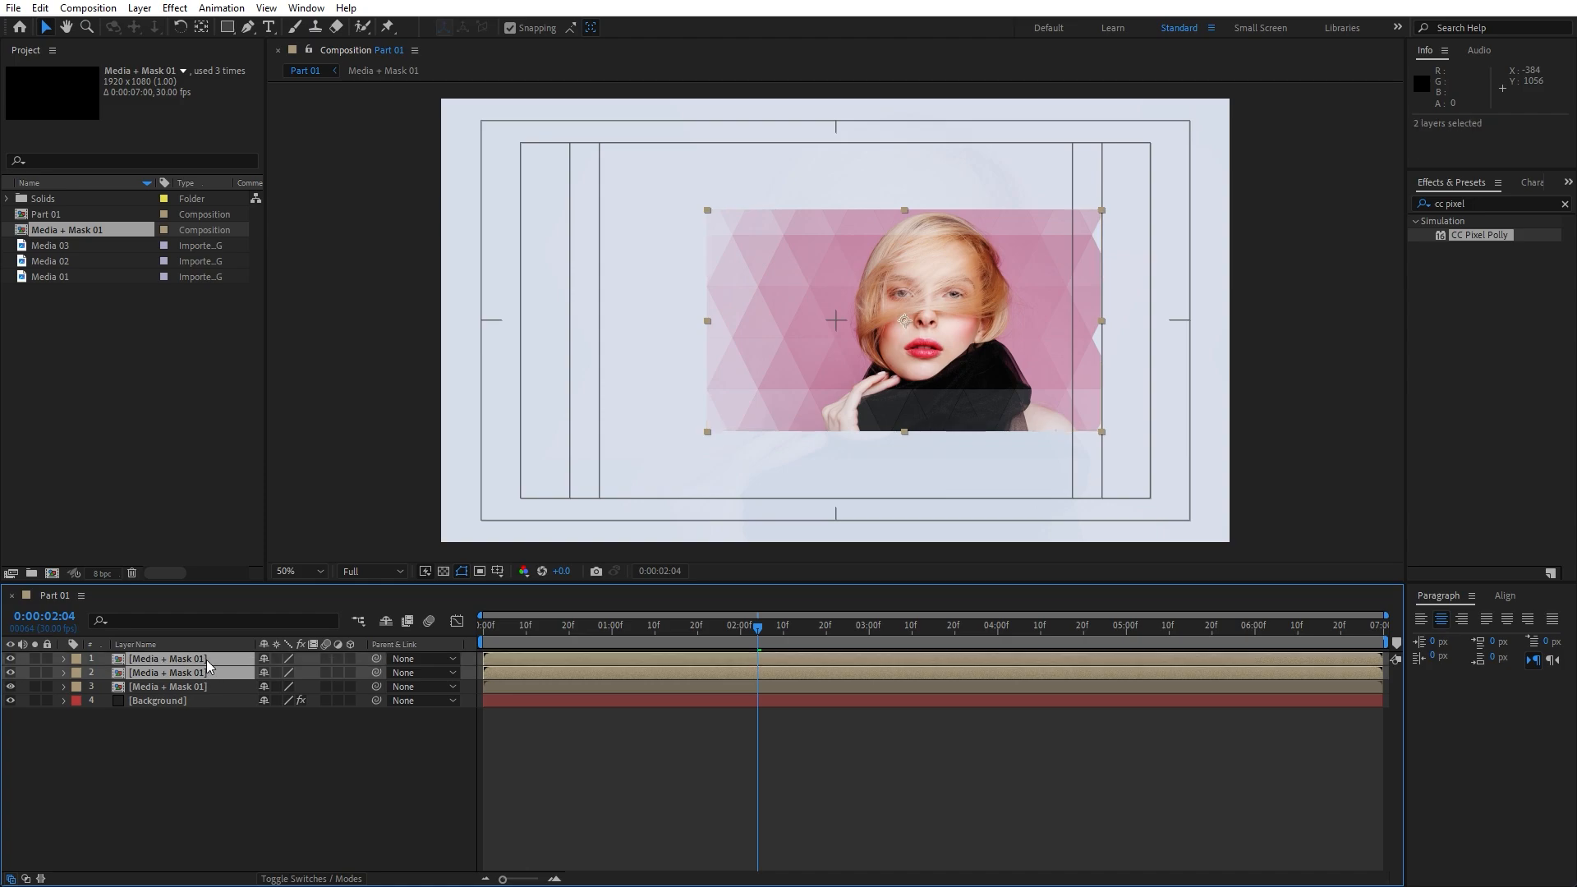
click(350, 659)
click(255, 761)
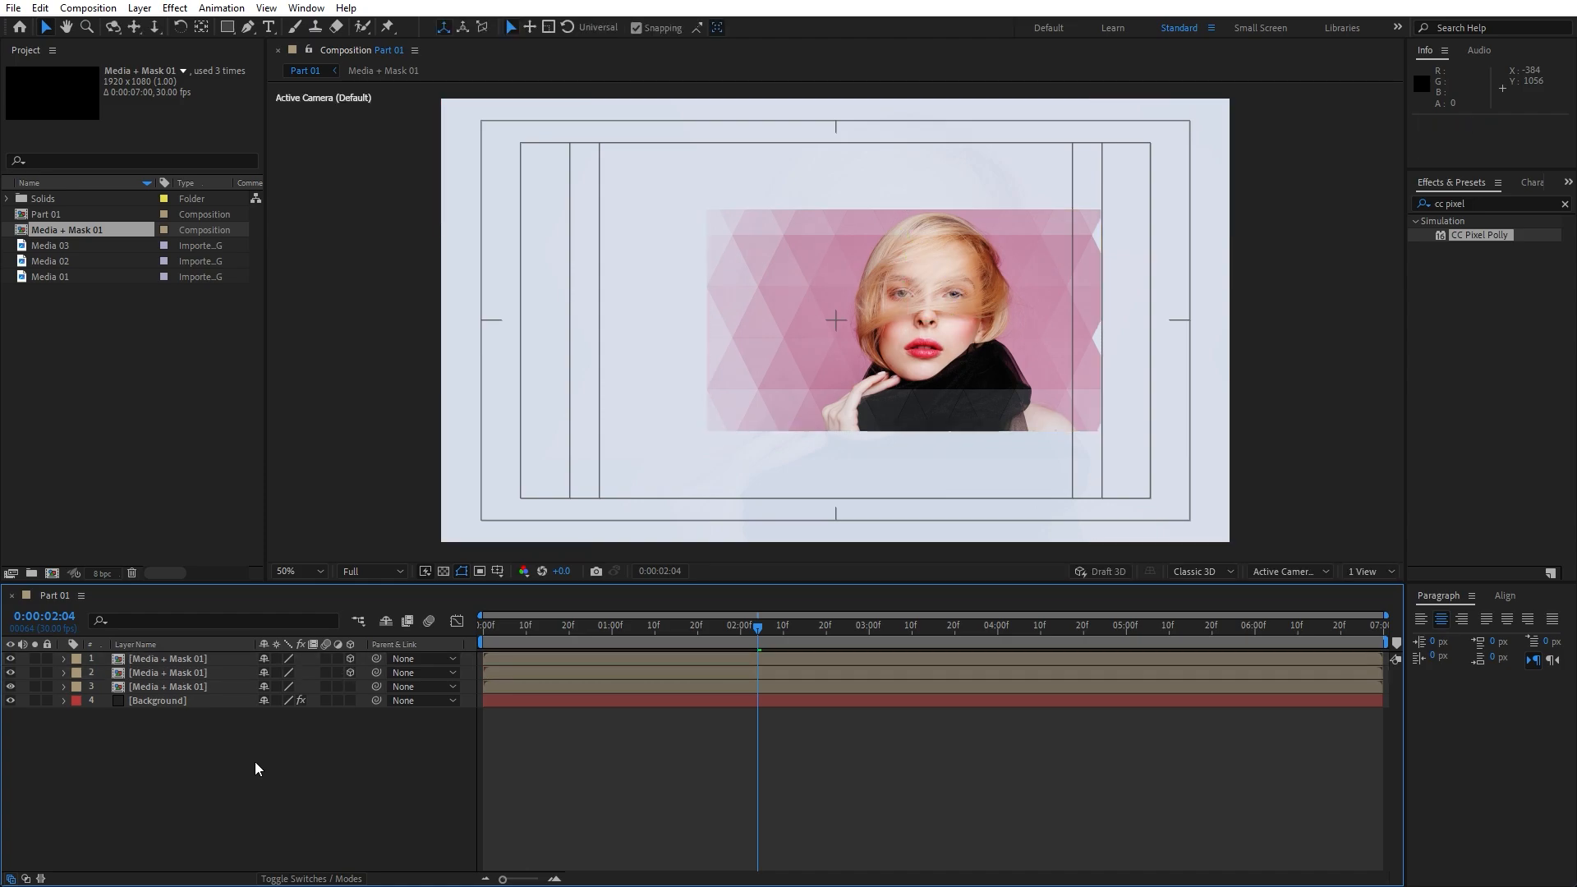
Turn the top copy upside down with 180° Z Rotation and set its opacity to 20%
click(197, 662)
key(r)
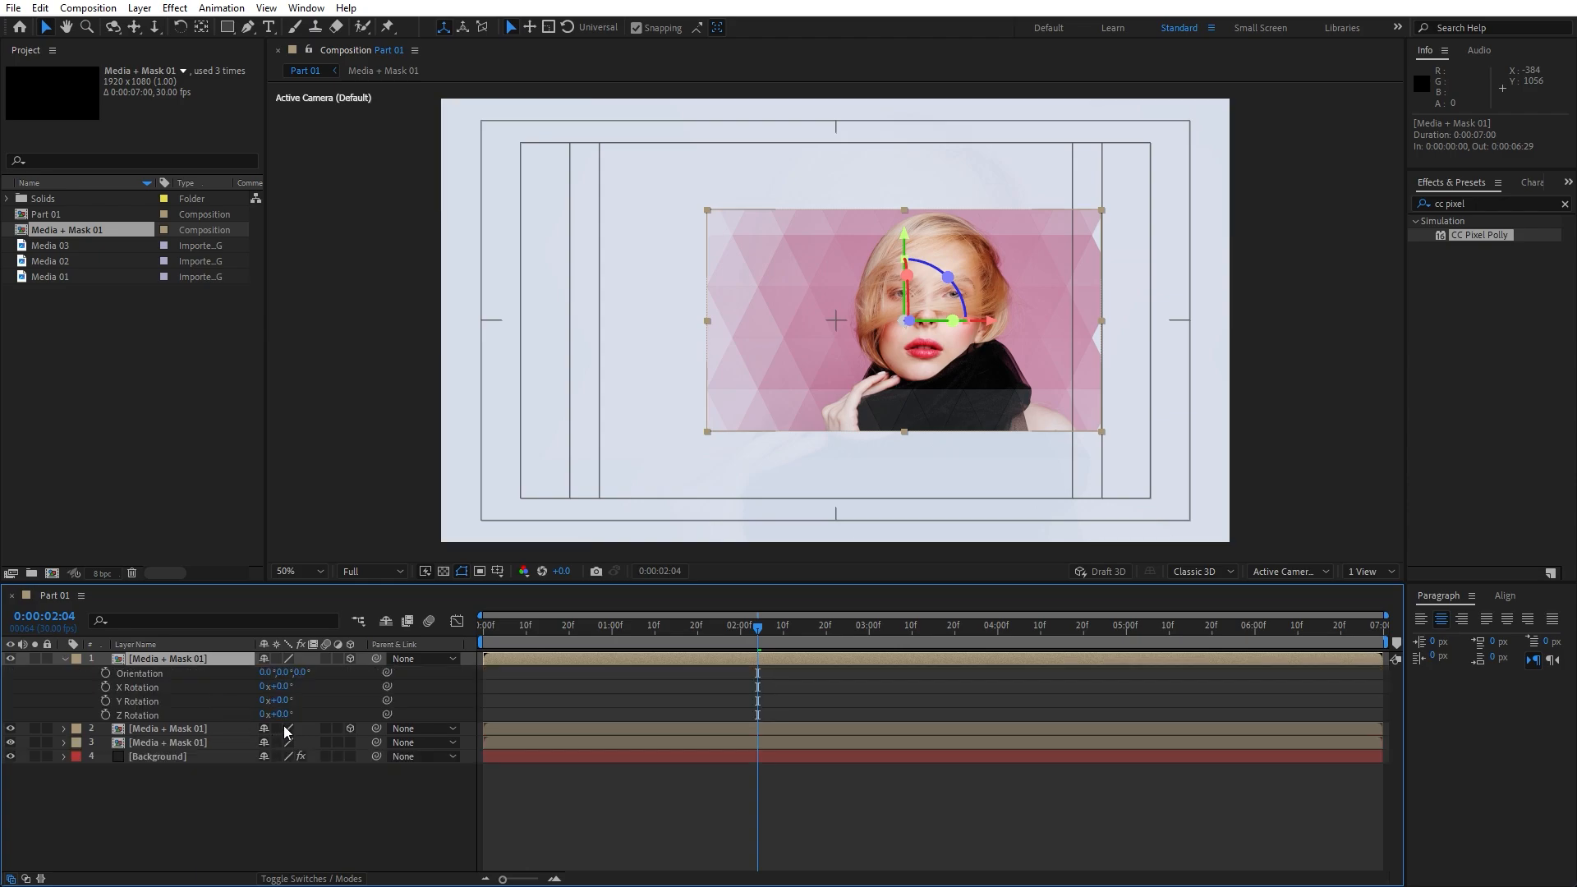
click(287, 714)
text(180)
click(234, 761)
click(171, 658)
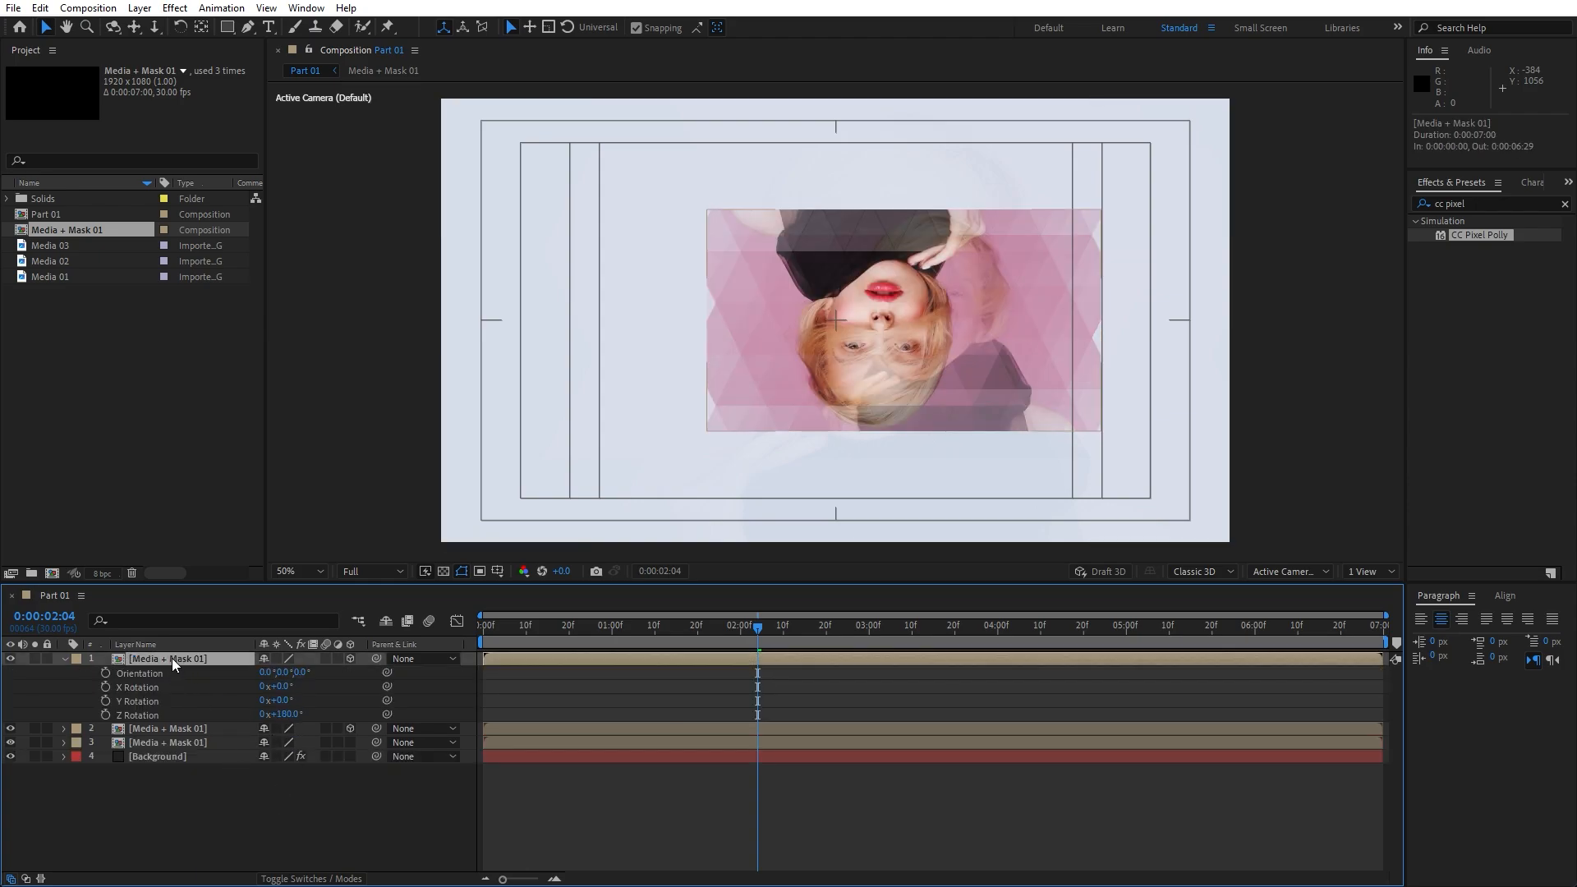
key(t)
click(266, 672)
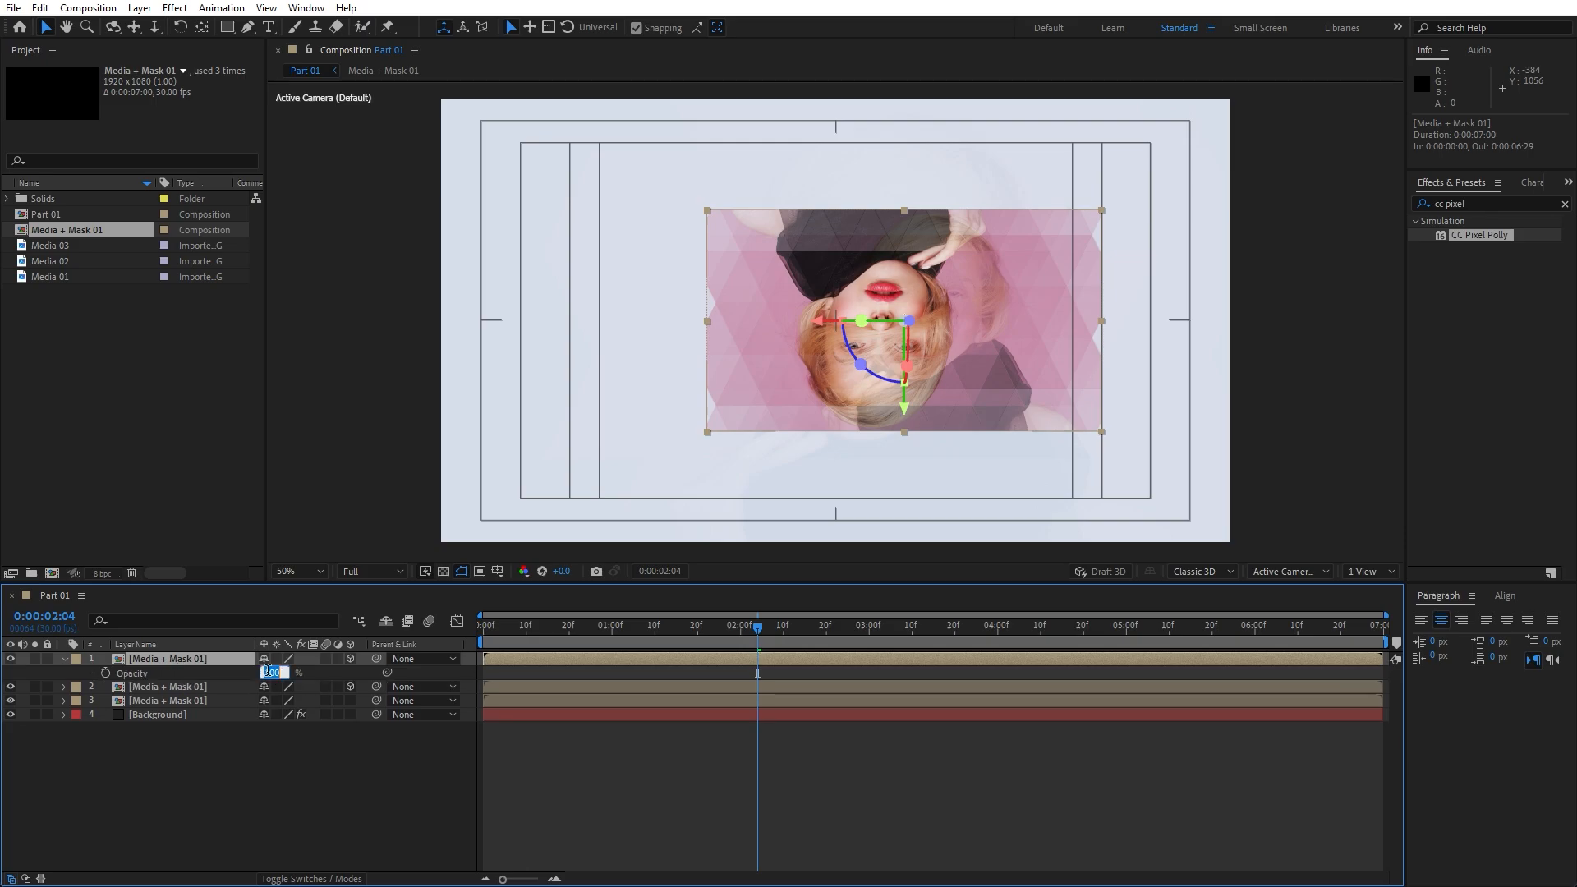
text(20)
click(274, 779)
Move the faded copy below the photo and flip it horizontally as a reflection
click(169, 658)
key(p)
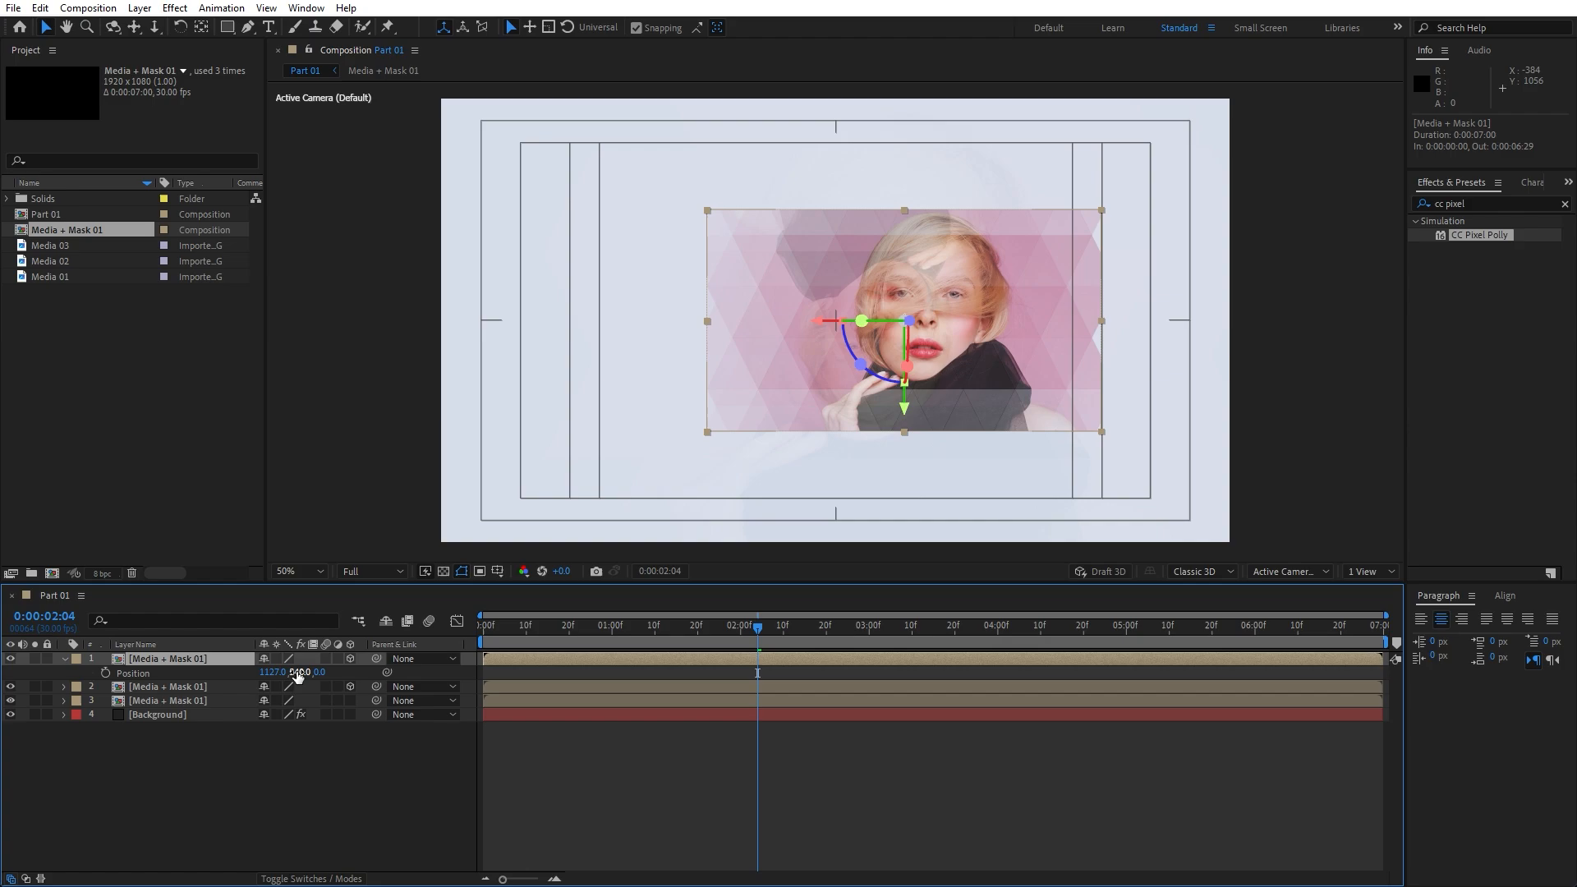
drag(297, 675, 731, 682)
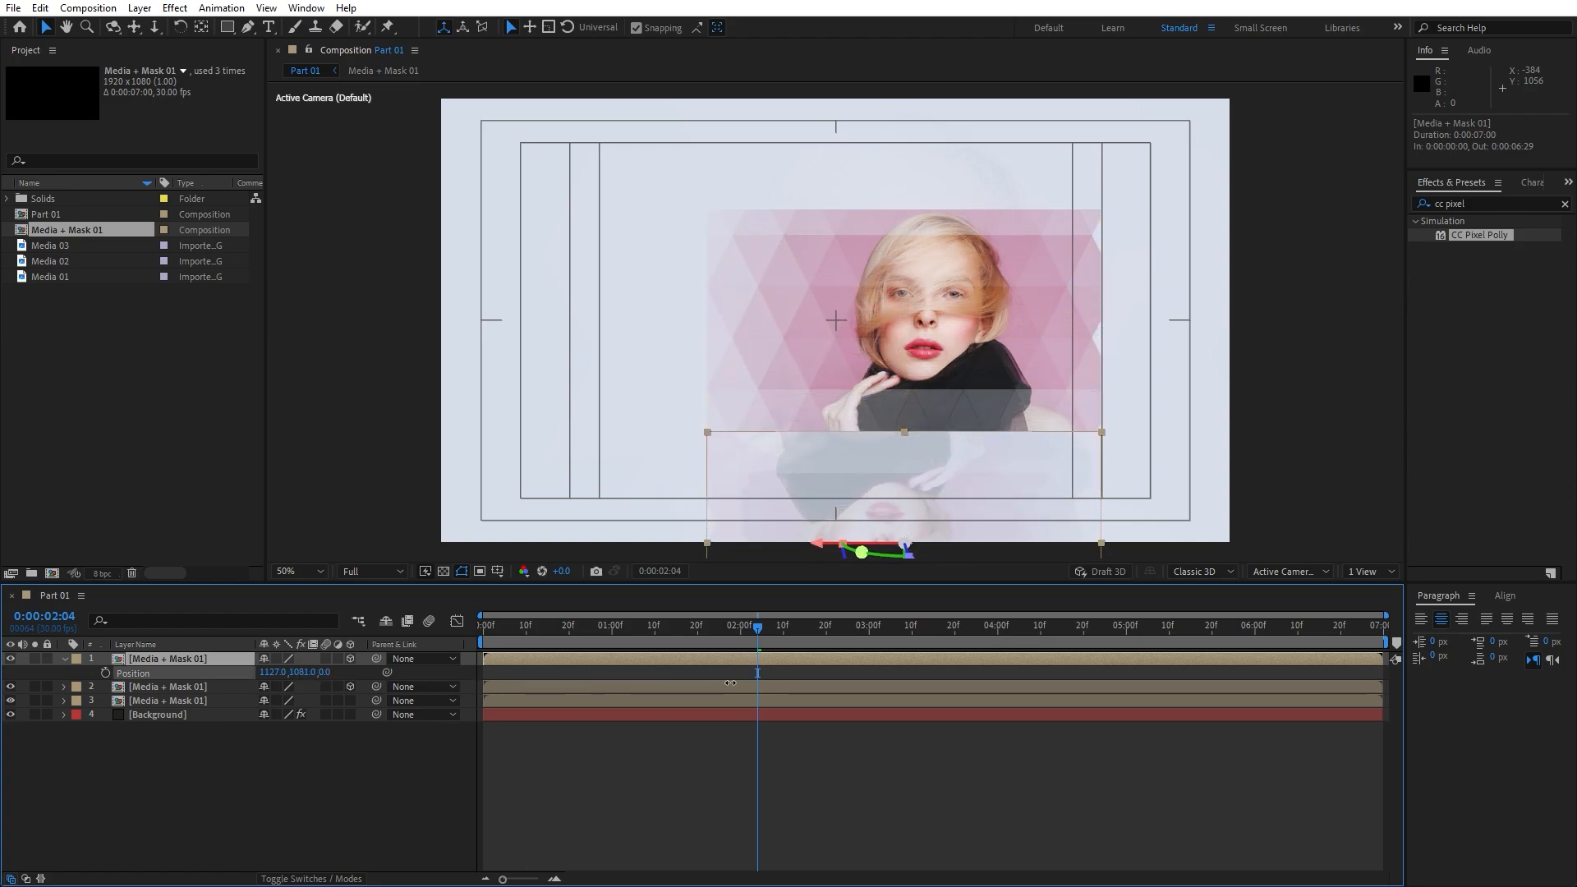
right_click(165, 657)
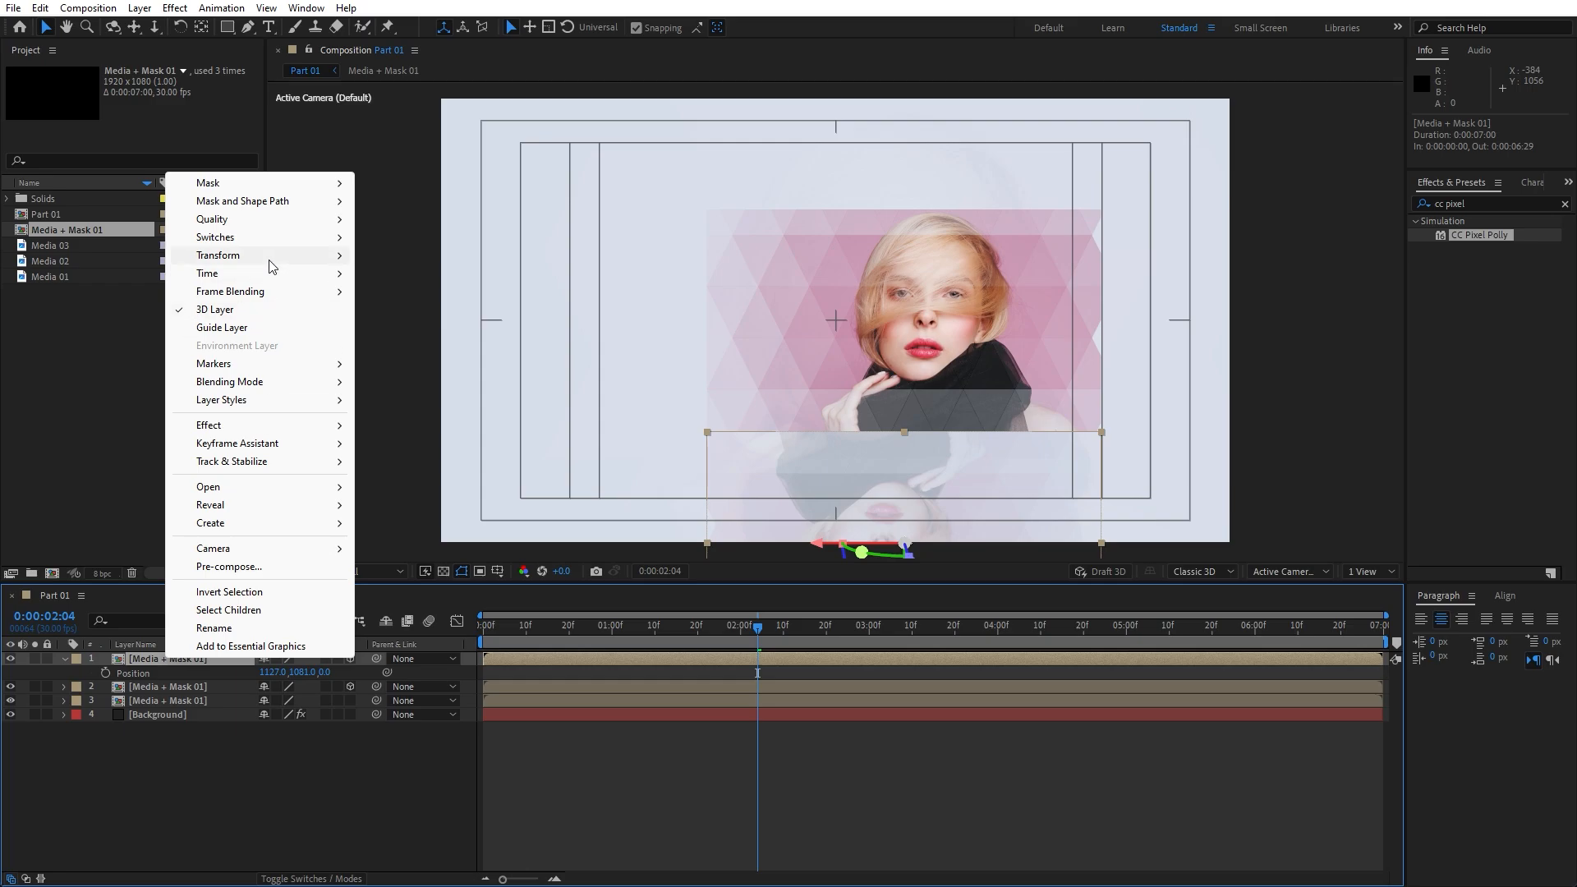
mouse_move(271, 264)
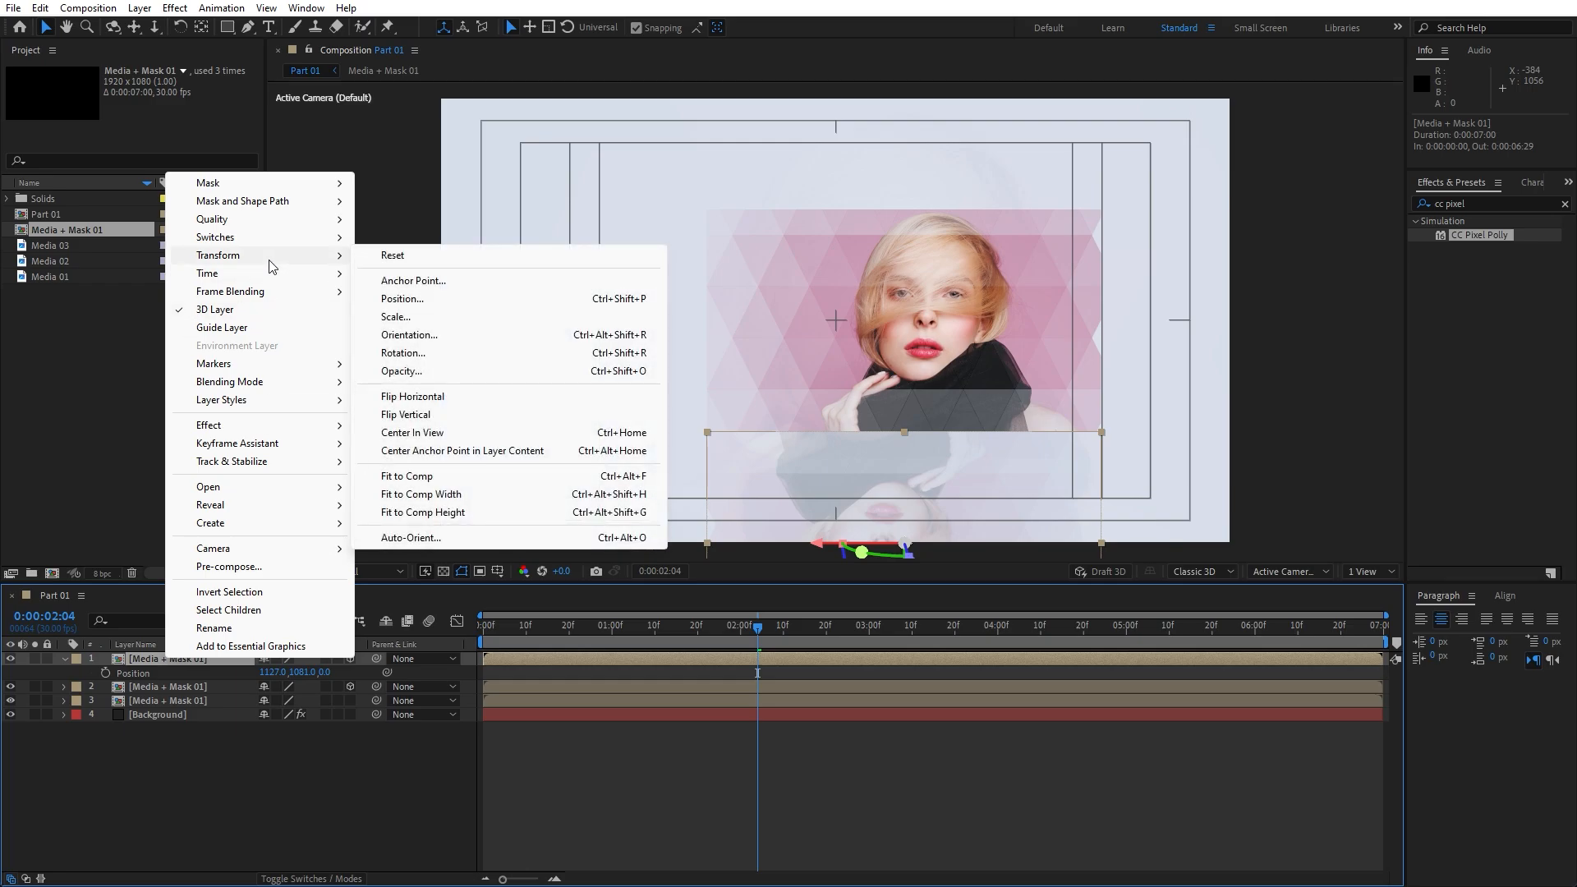
click(452, 399)
drag(757, 629, 956, 635)
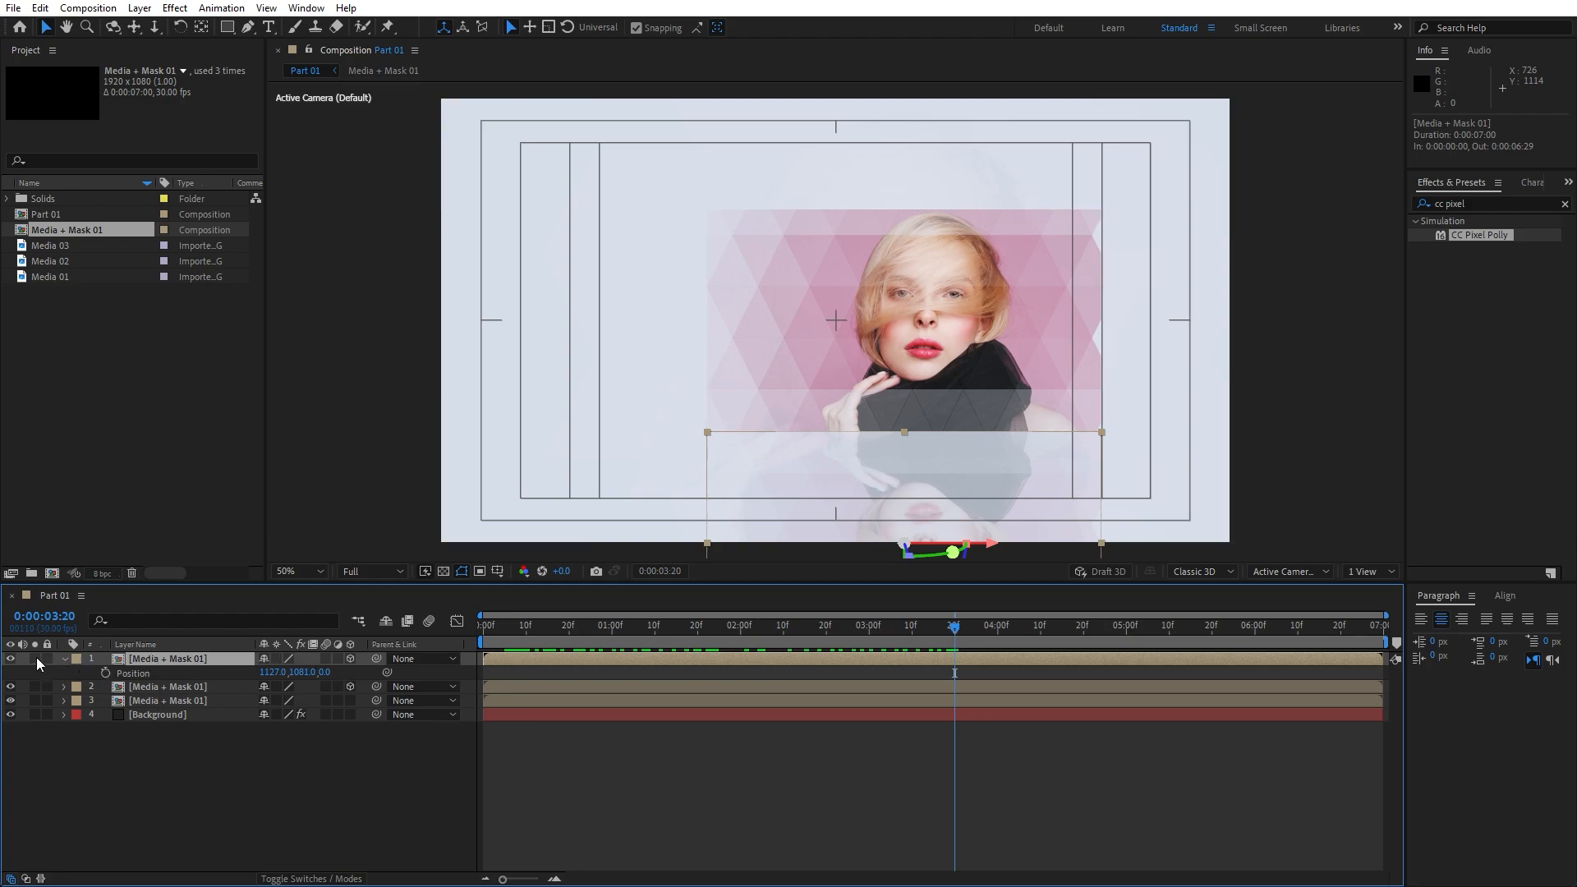
Apply Linear Wipe to the reflection with 60% completion, 180° wipe angle and 500 feather
click(1486, 204)
text(line)
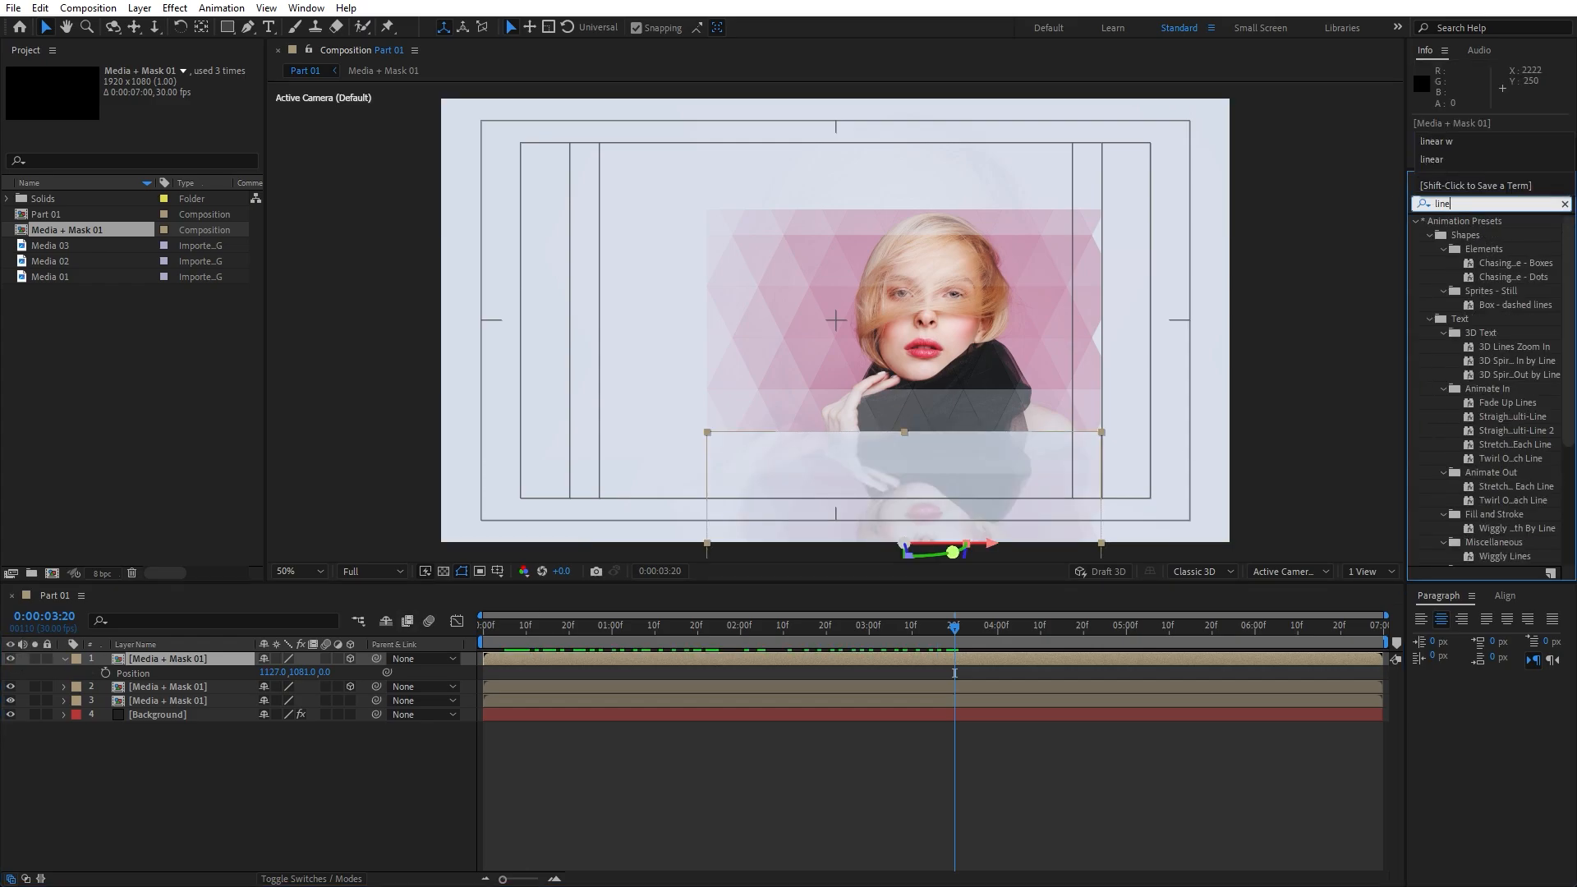
text(ar w)
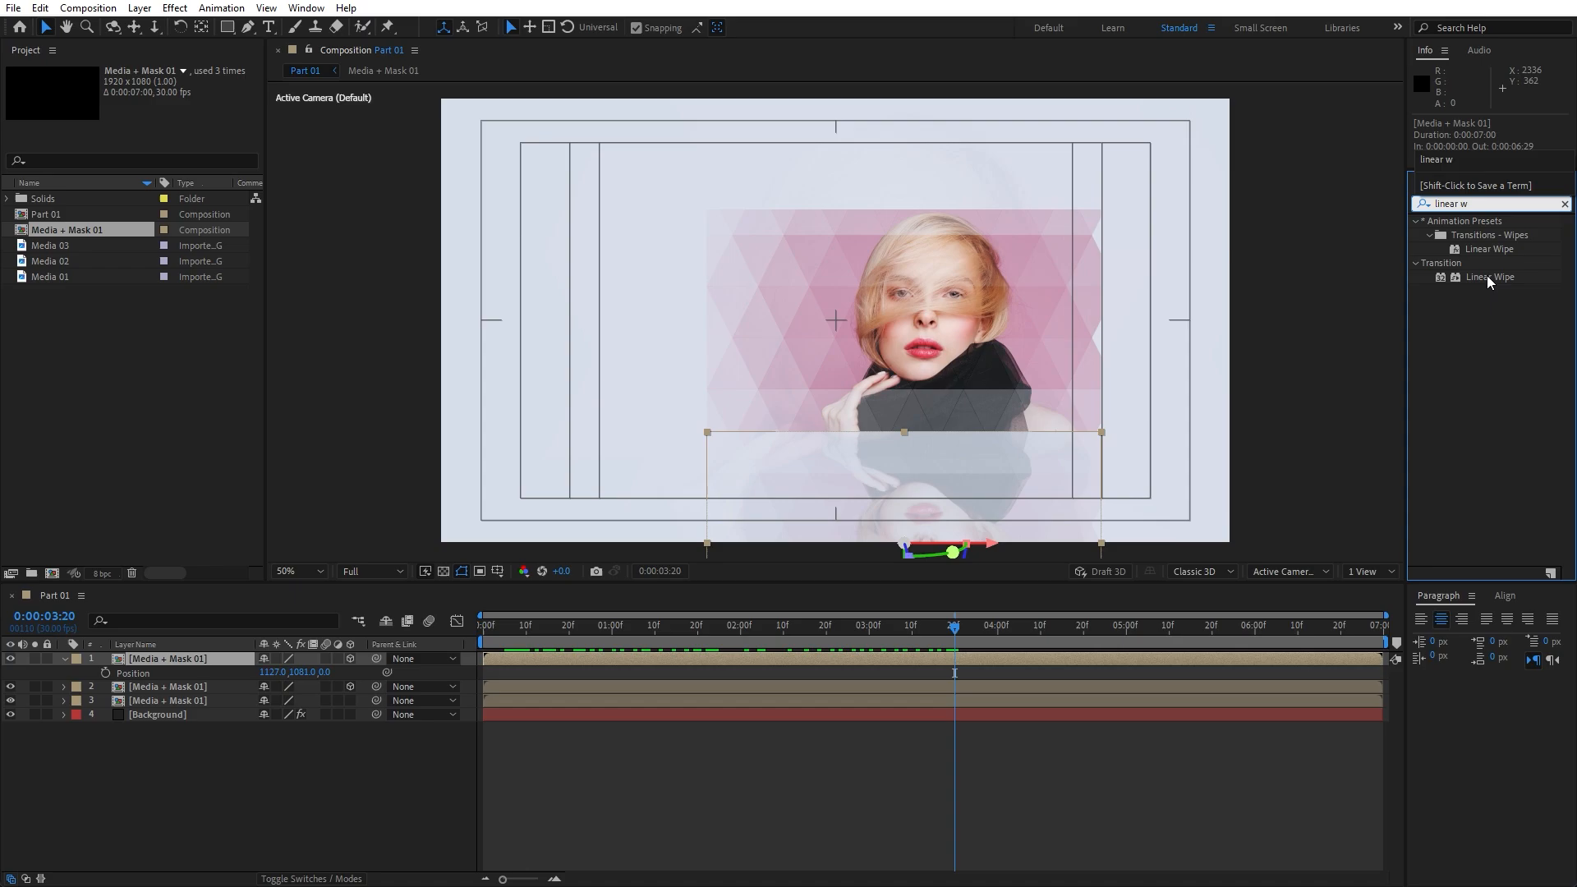
drag(1486, 277, 205, 662)
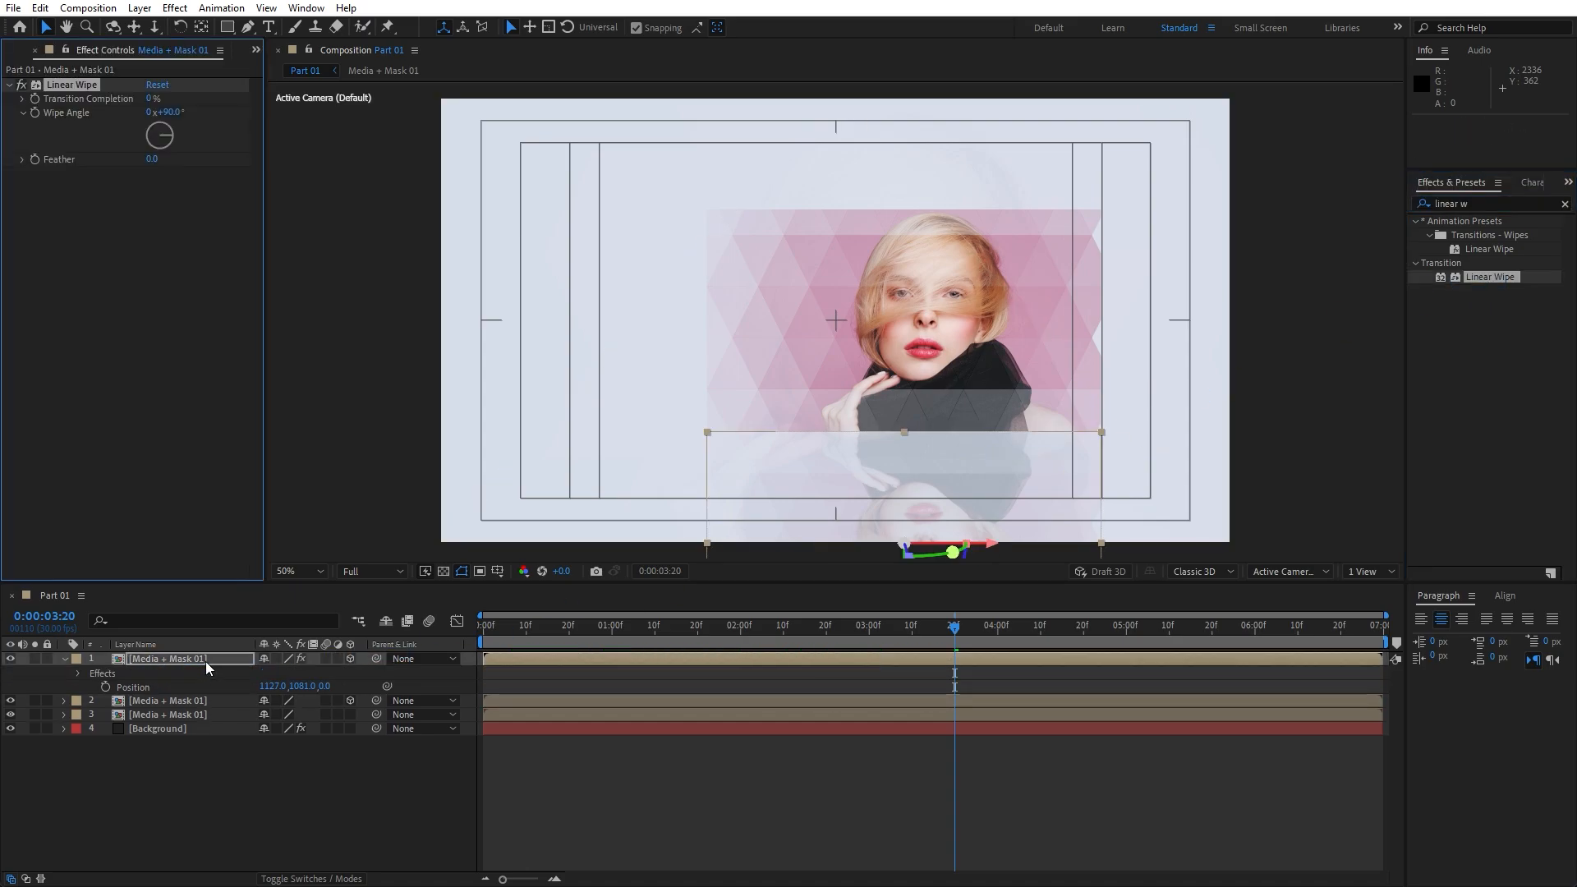
click(150, 101)
text(60)
key(Tab)
text(1)
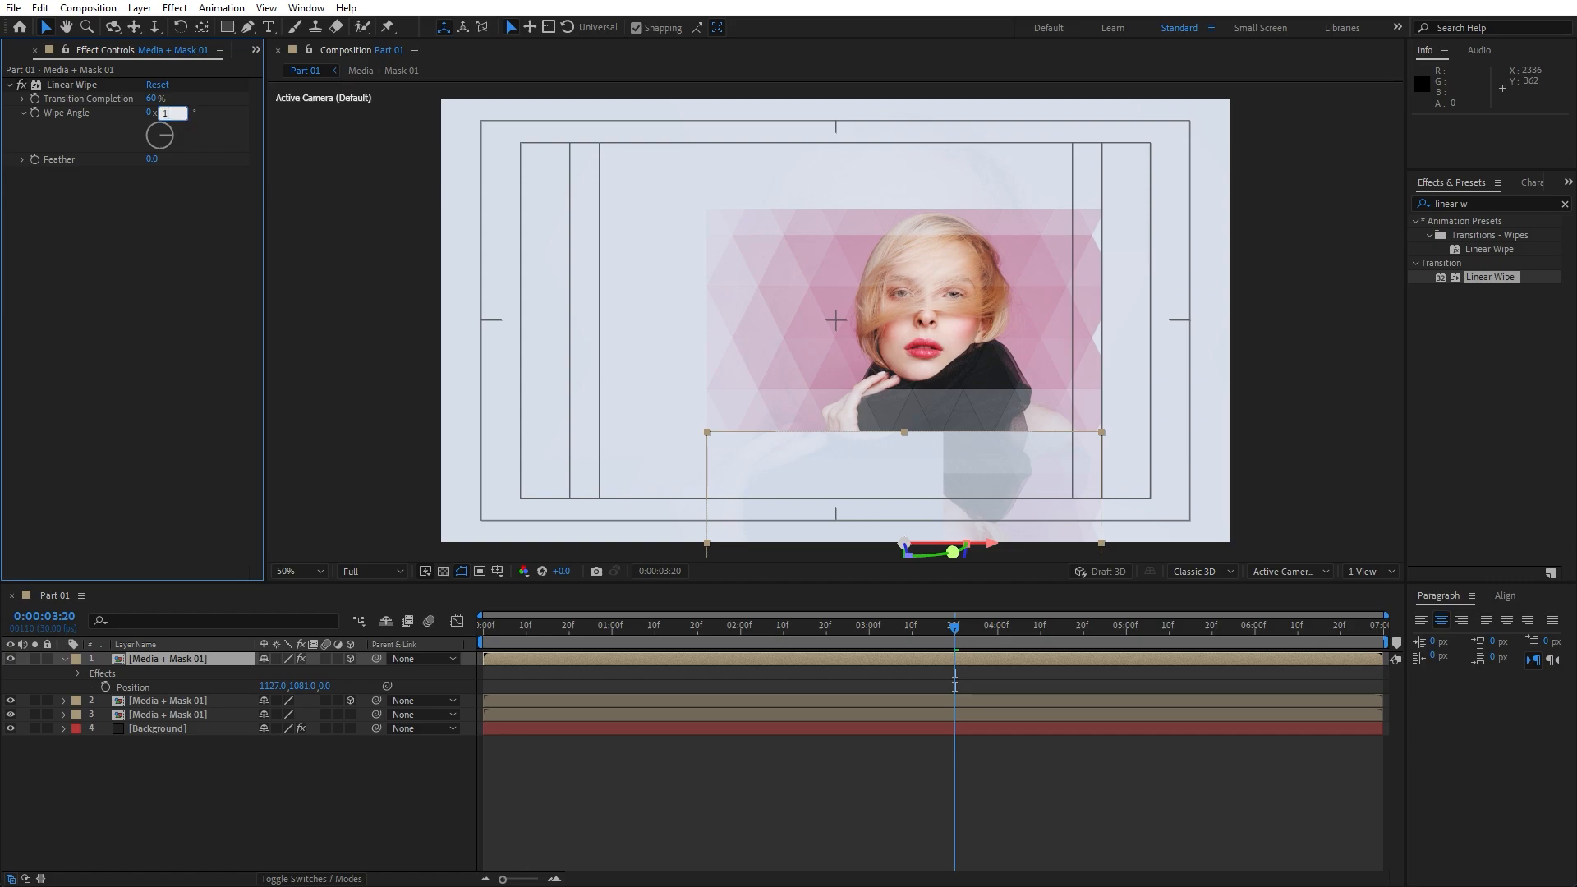
click(151, 159)
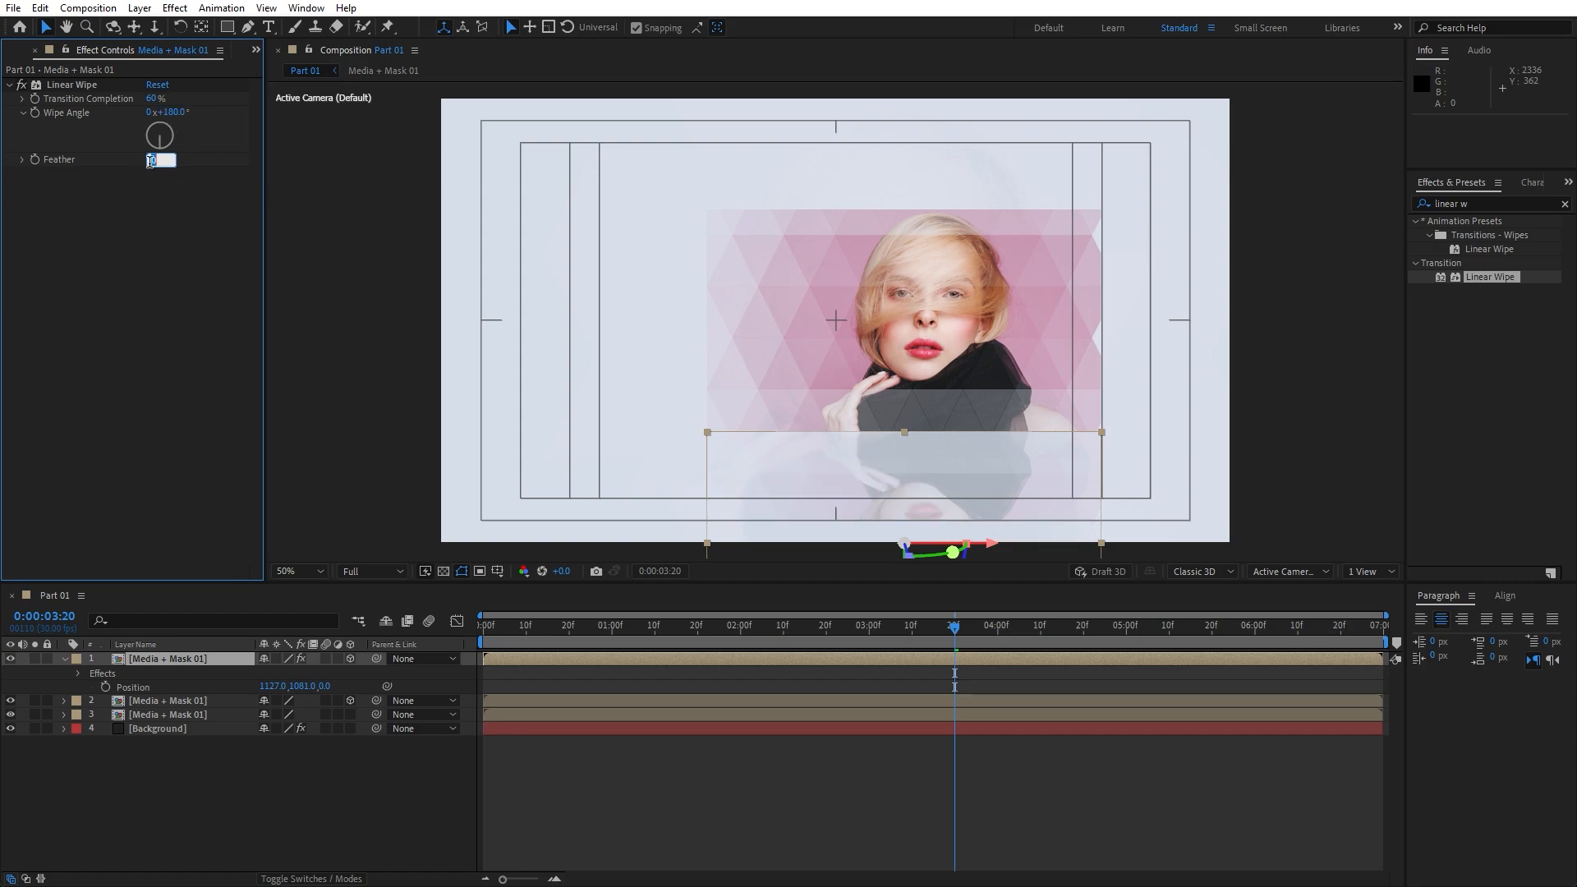
text(500)
Preview from 02:24, then close Effect Controls and collapse the top layer's properties
click(842, 629)
key(space)
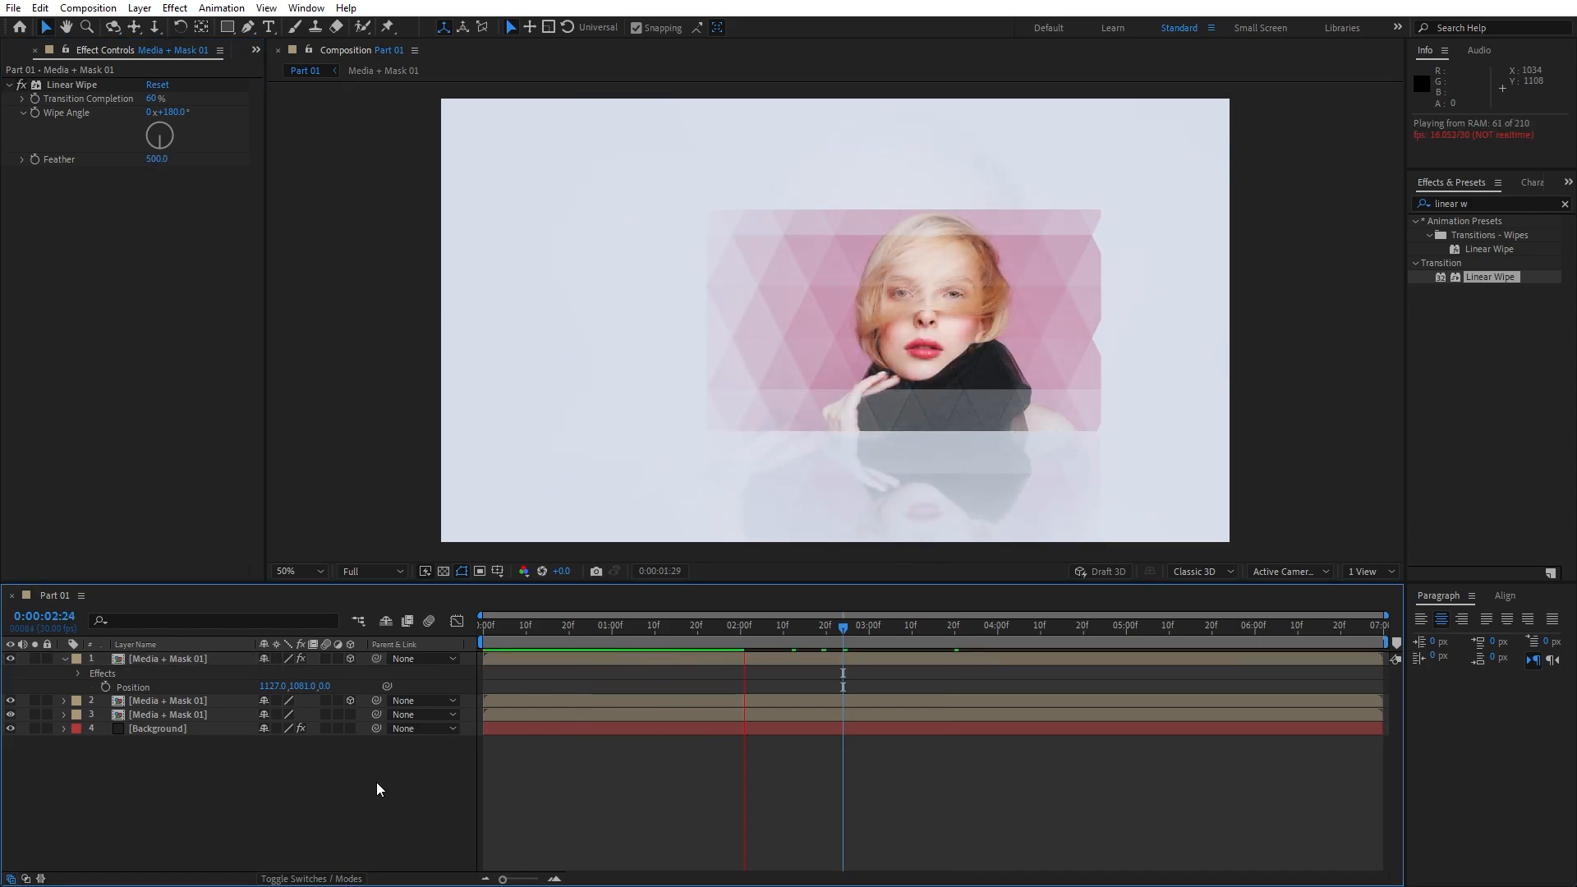
key(space)
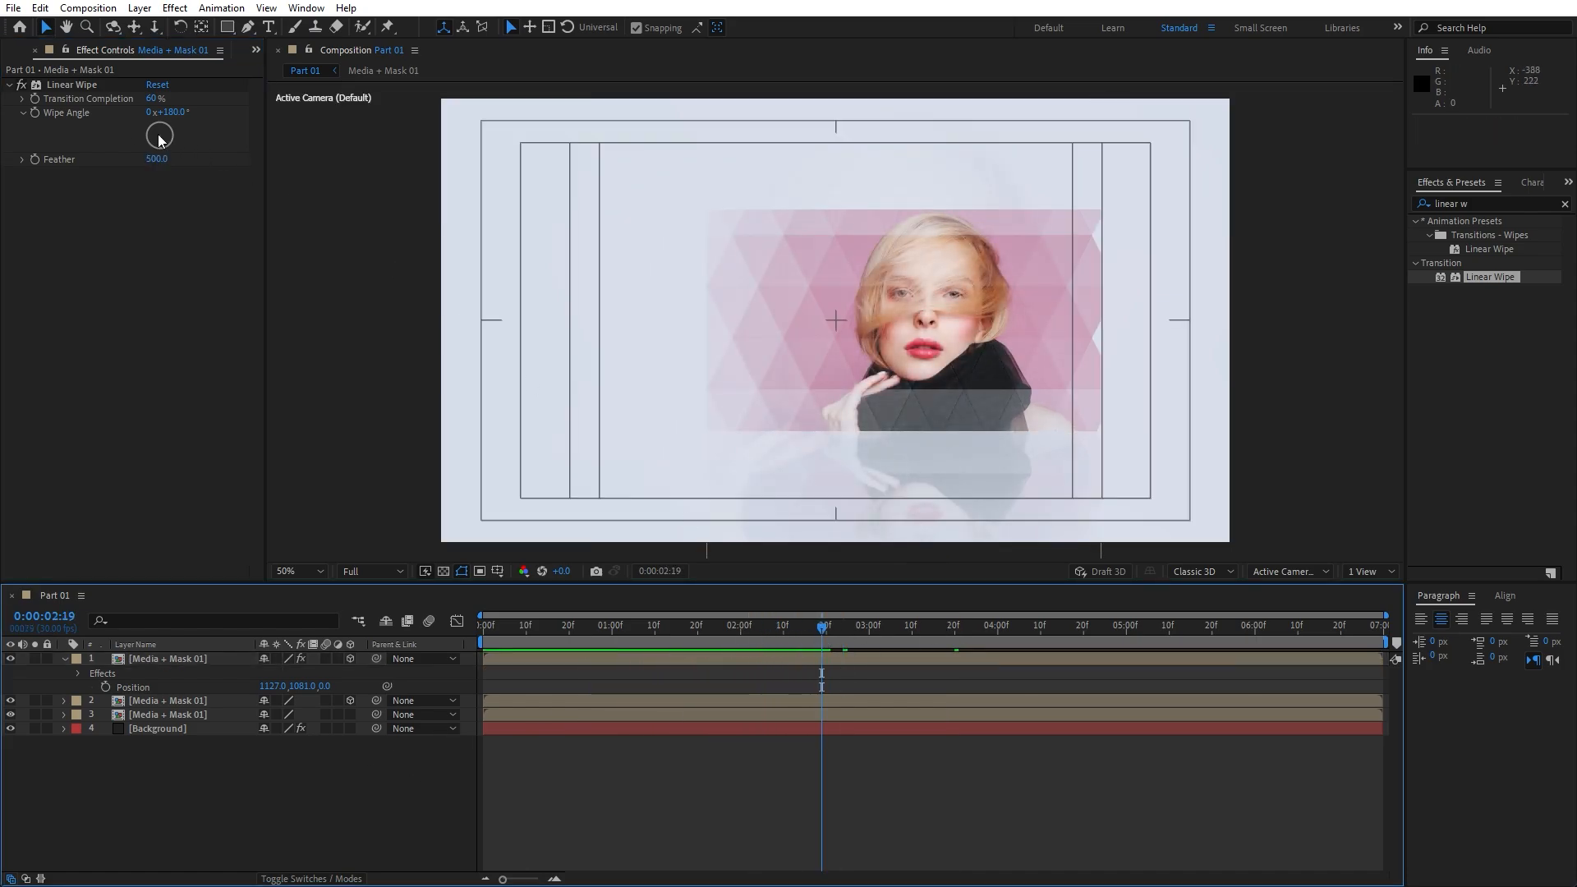
click(35, 50)
click(64, 658)
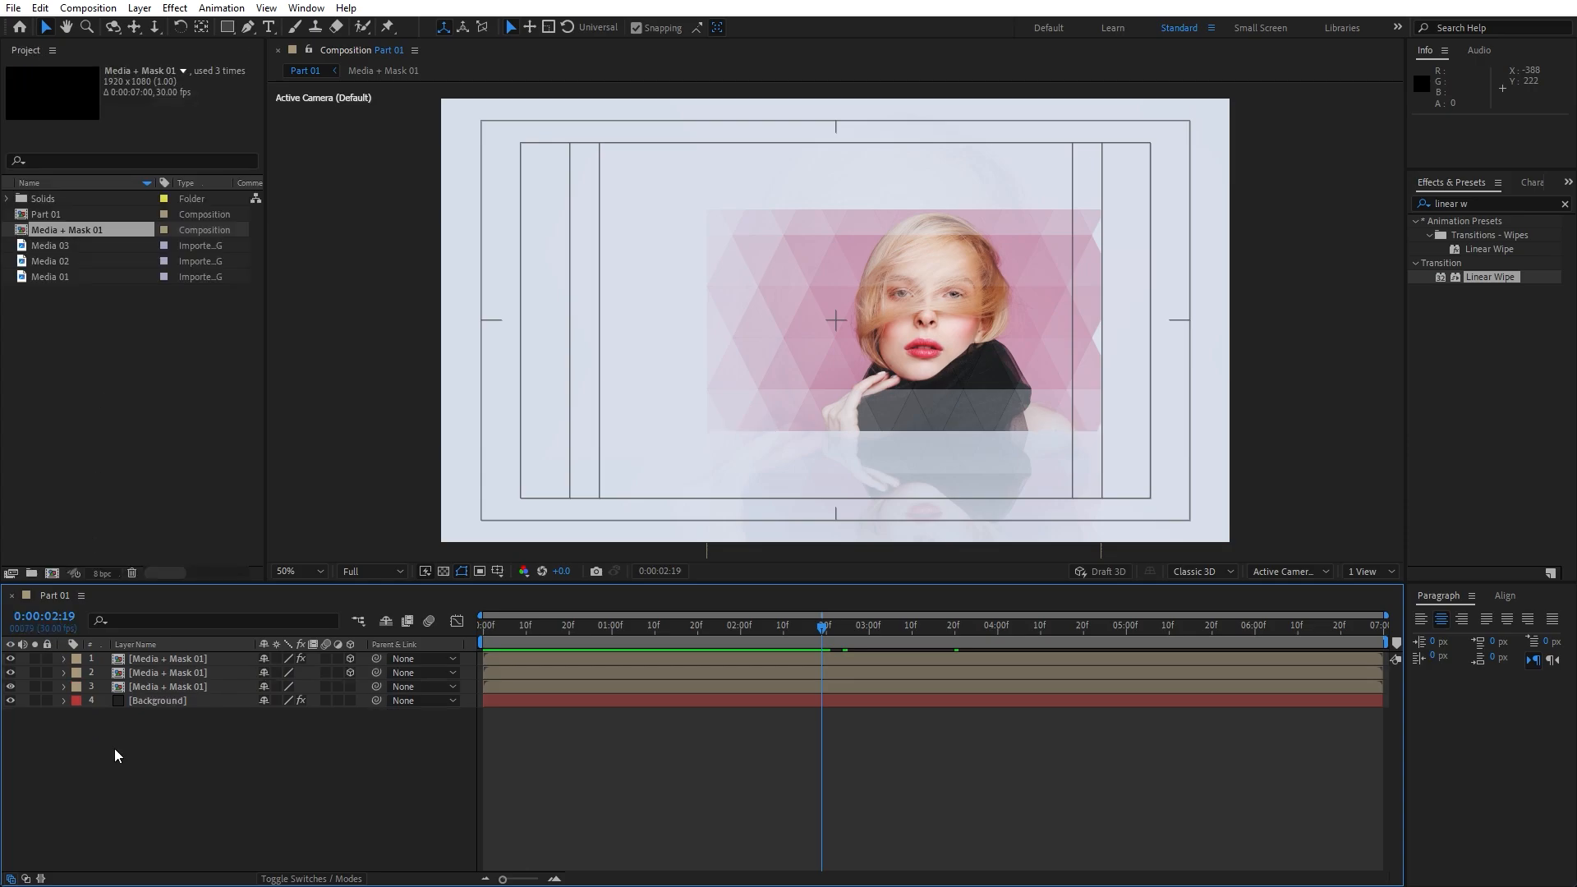
Add a new Camera 1 layer with default settings
right_click(115, 747)
mouse_move(206, 549)
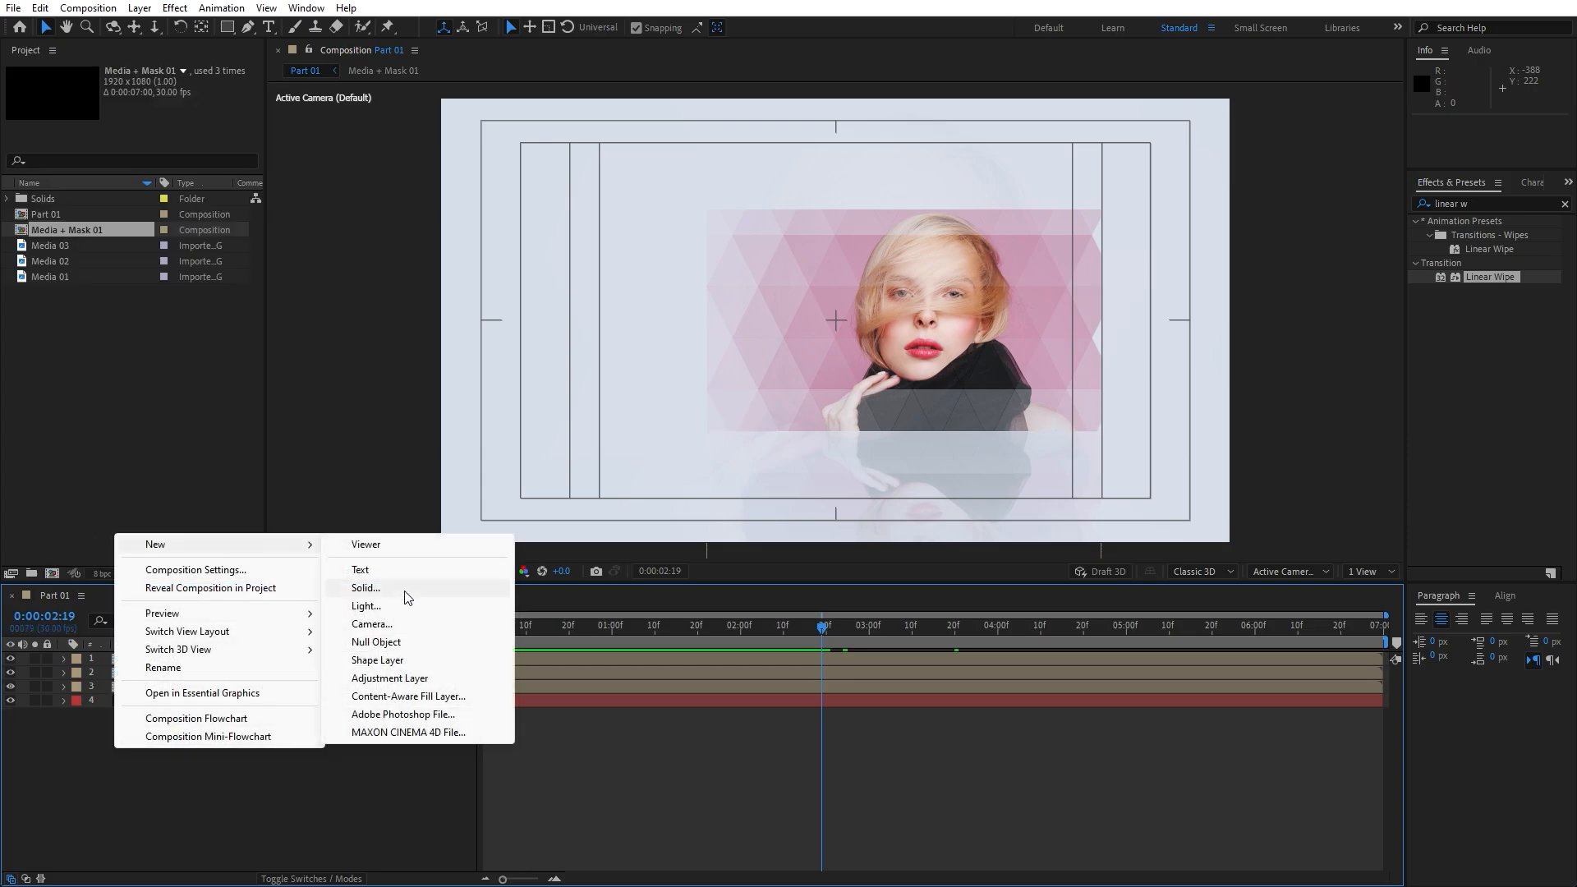
click(399, 626)
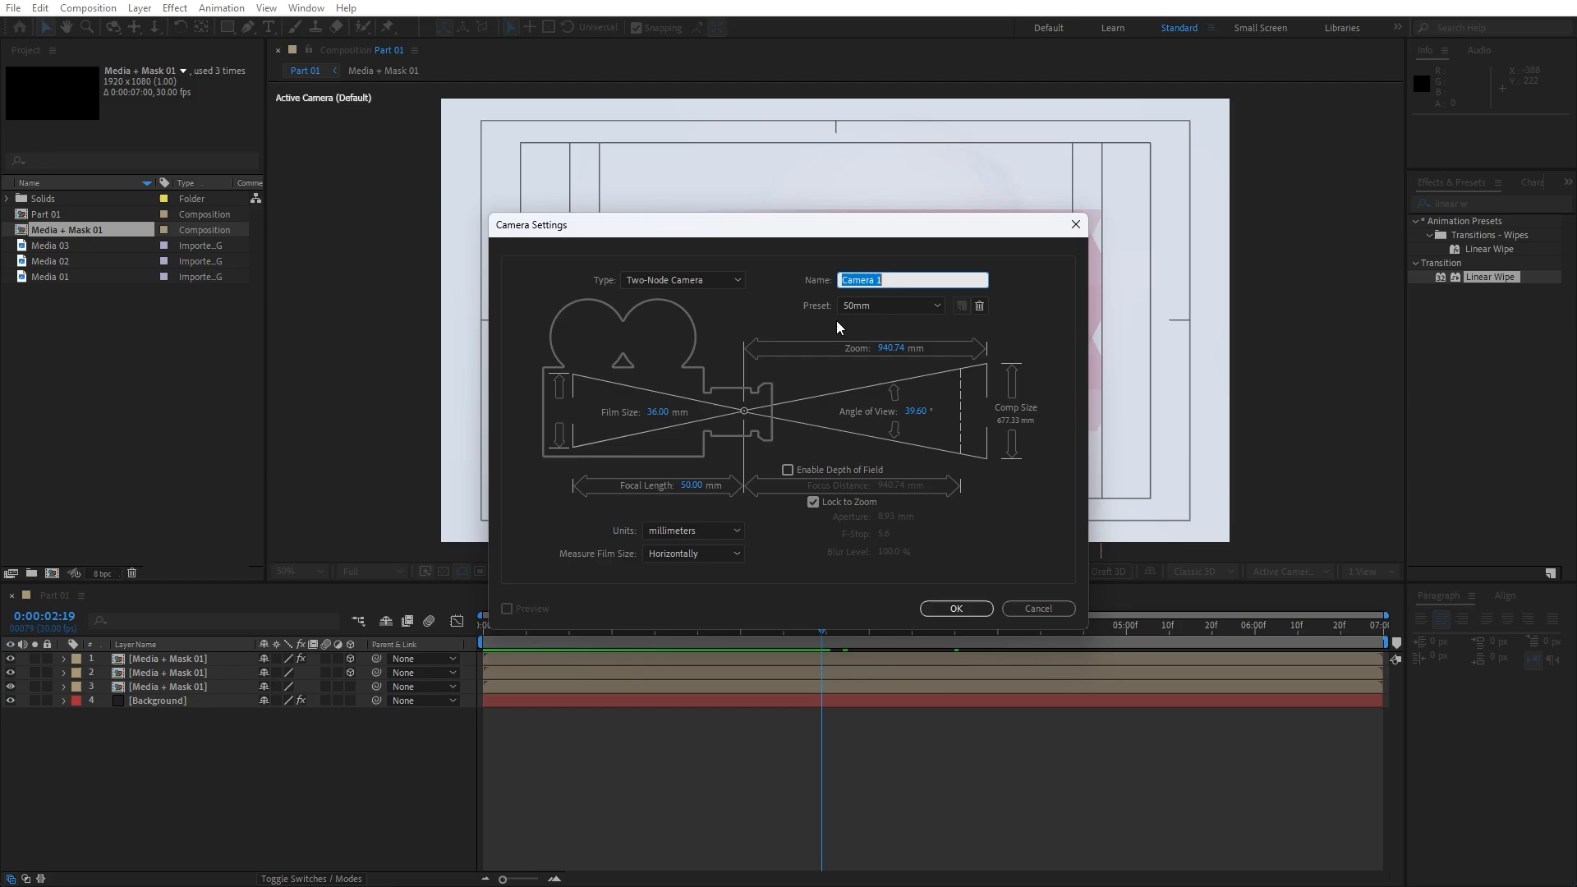
click(959, 609)
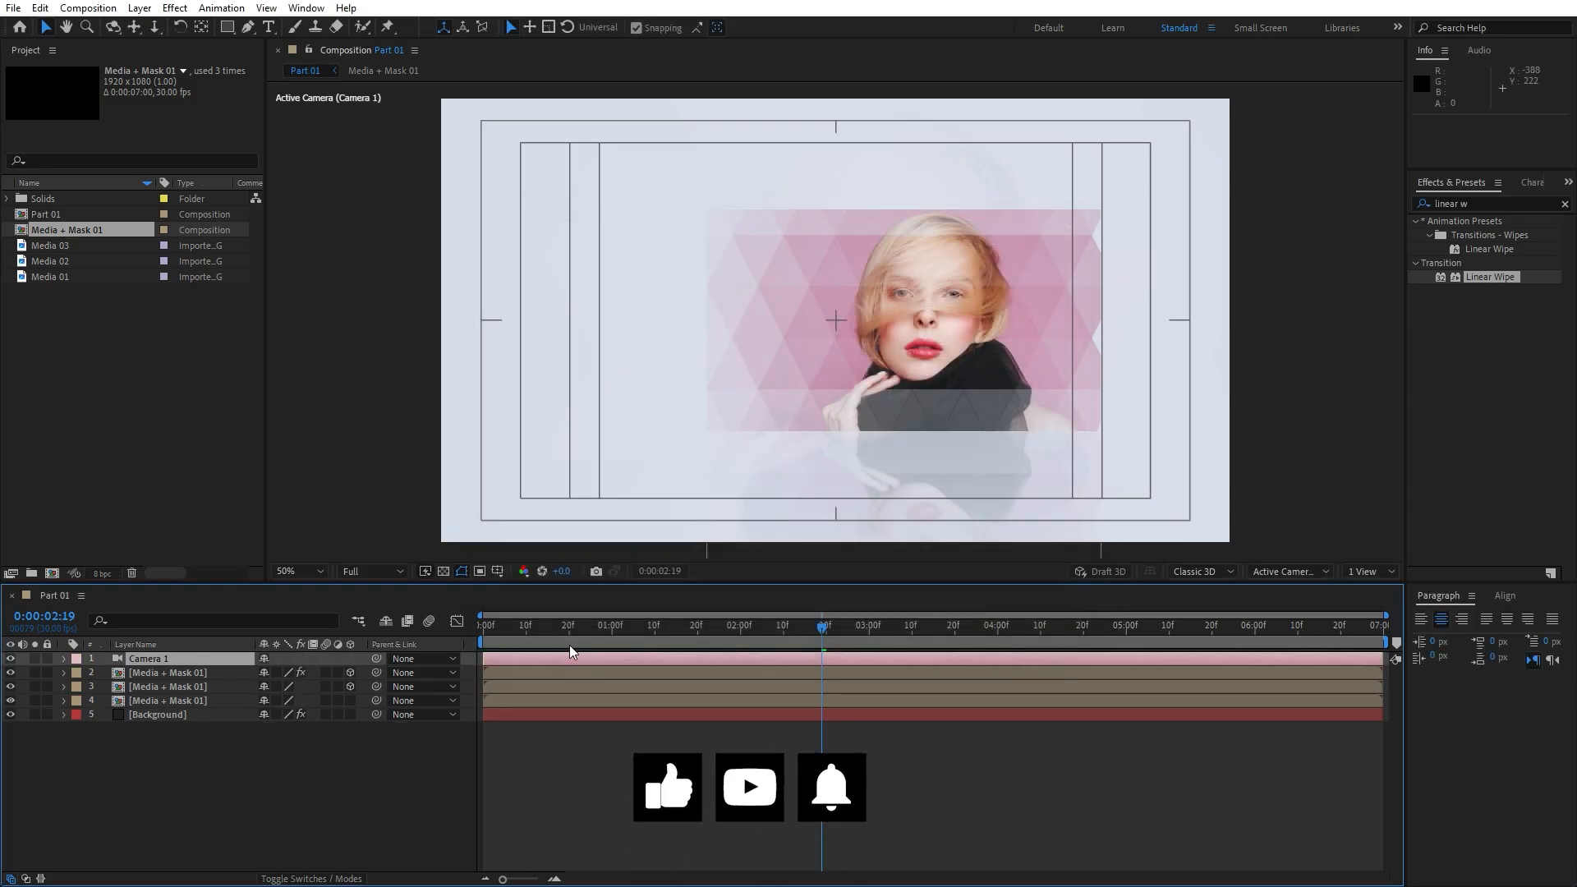
Keyframe the camera's Position at 0:00 and set Z to -2000 at 2:00
drag(567, 632, 466, 642)
key(p)
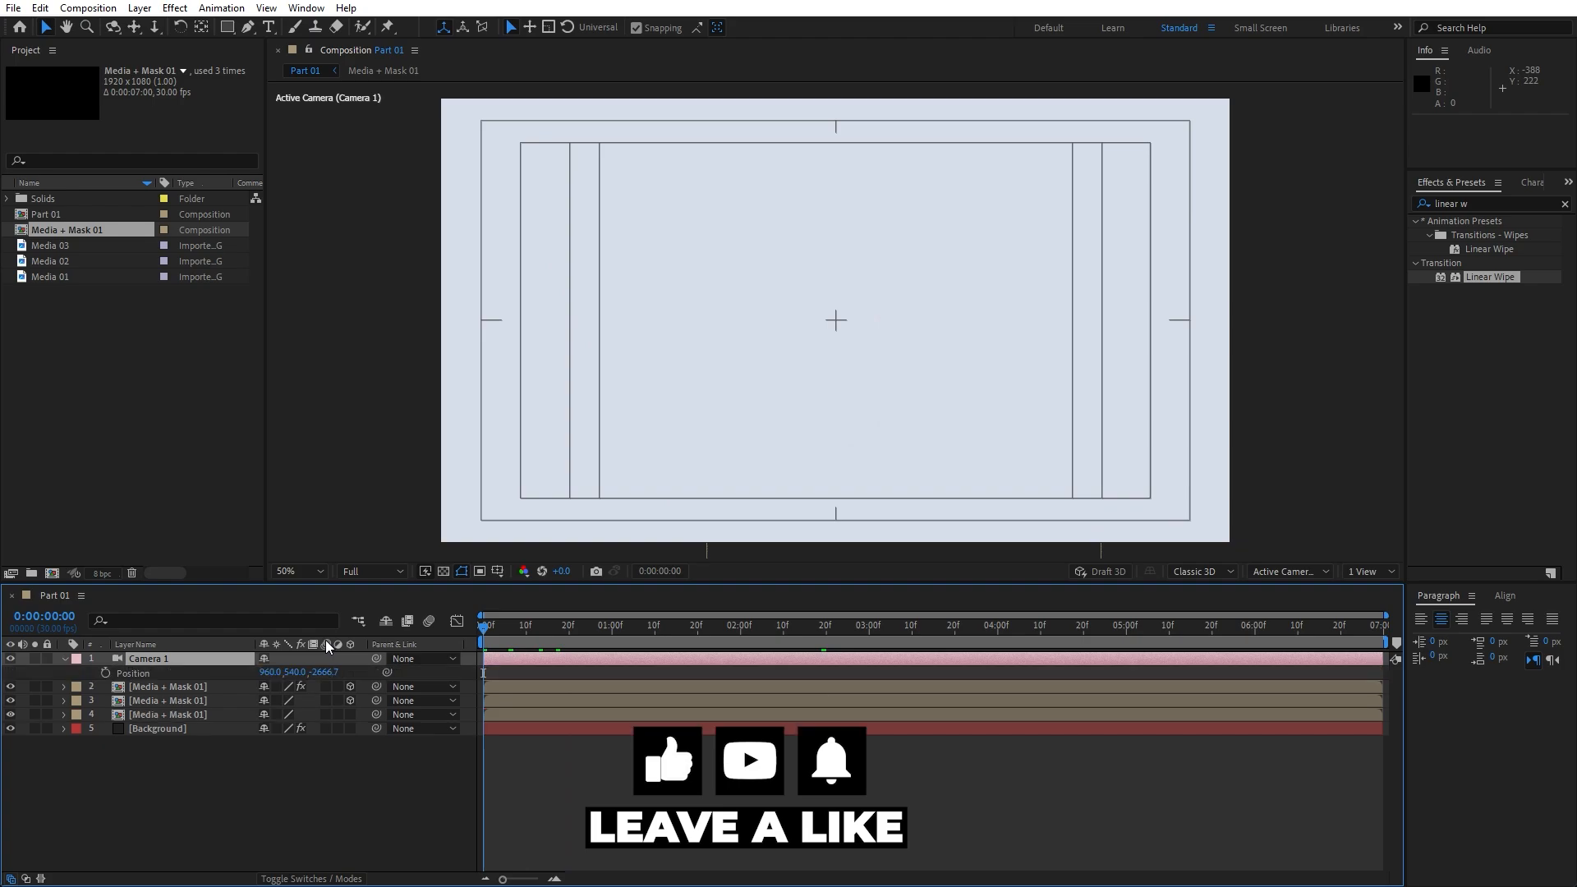
click(105, 673)
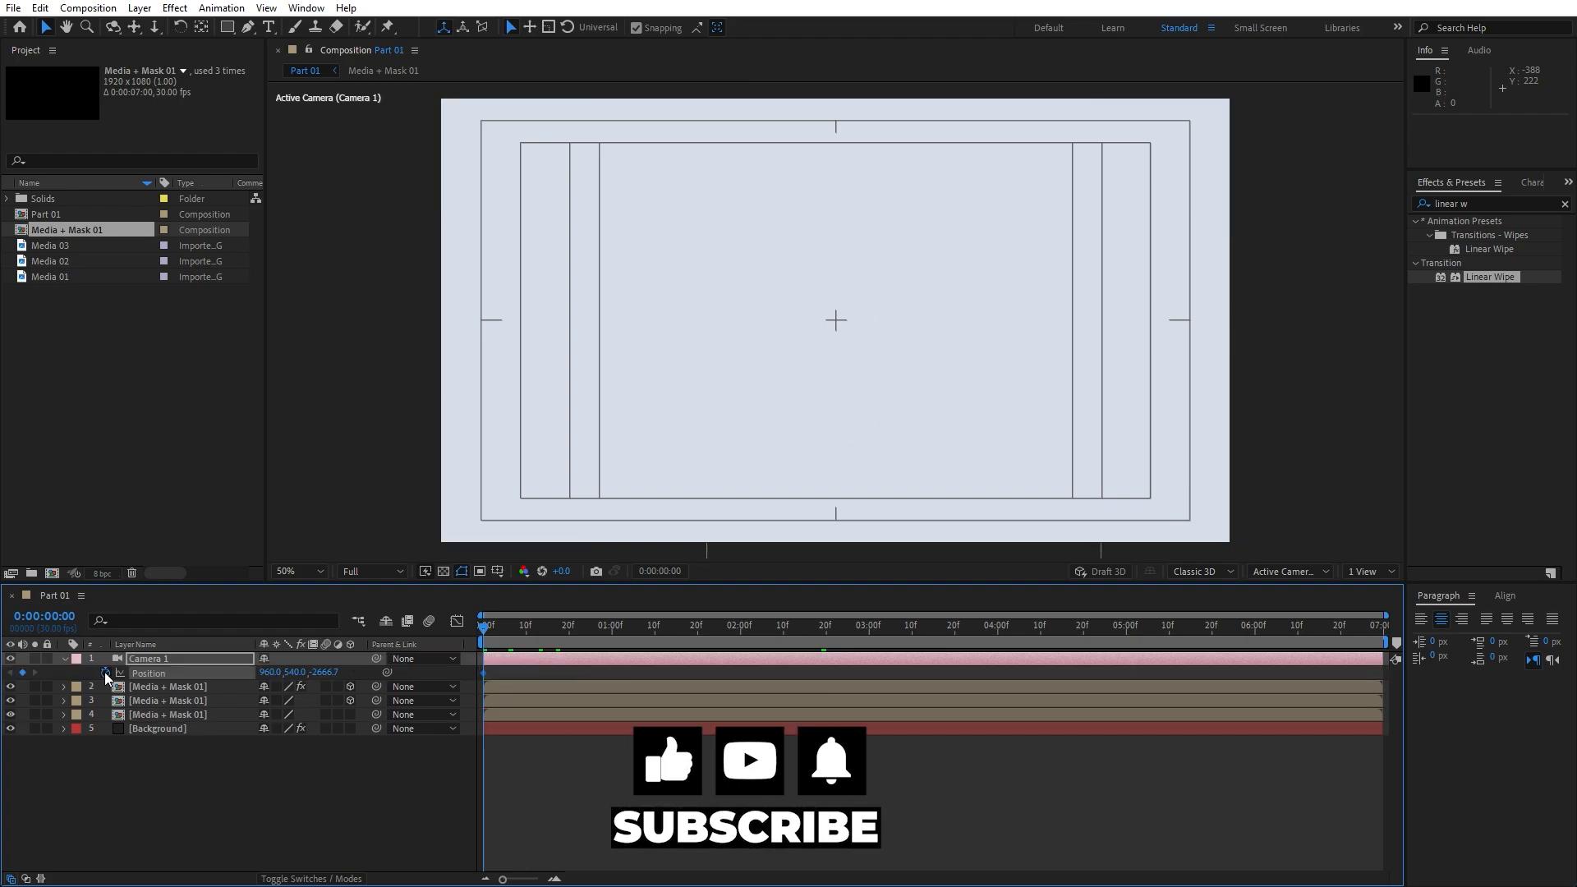
drag(483, 636, 740, 636)
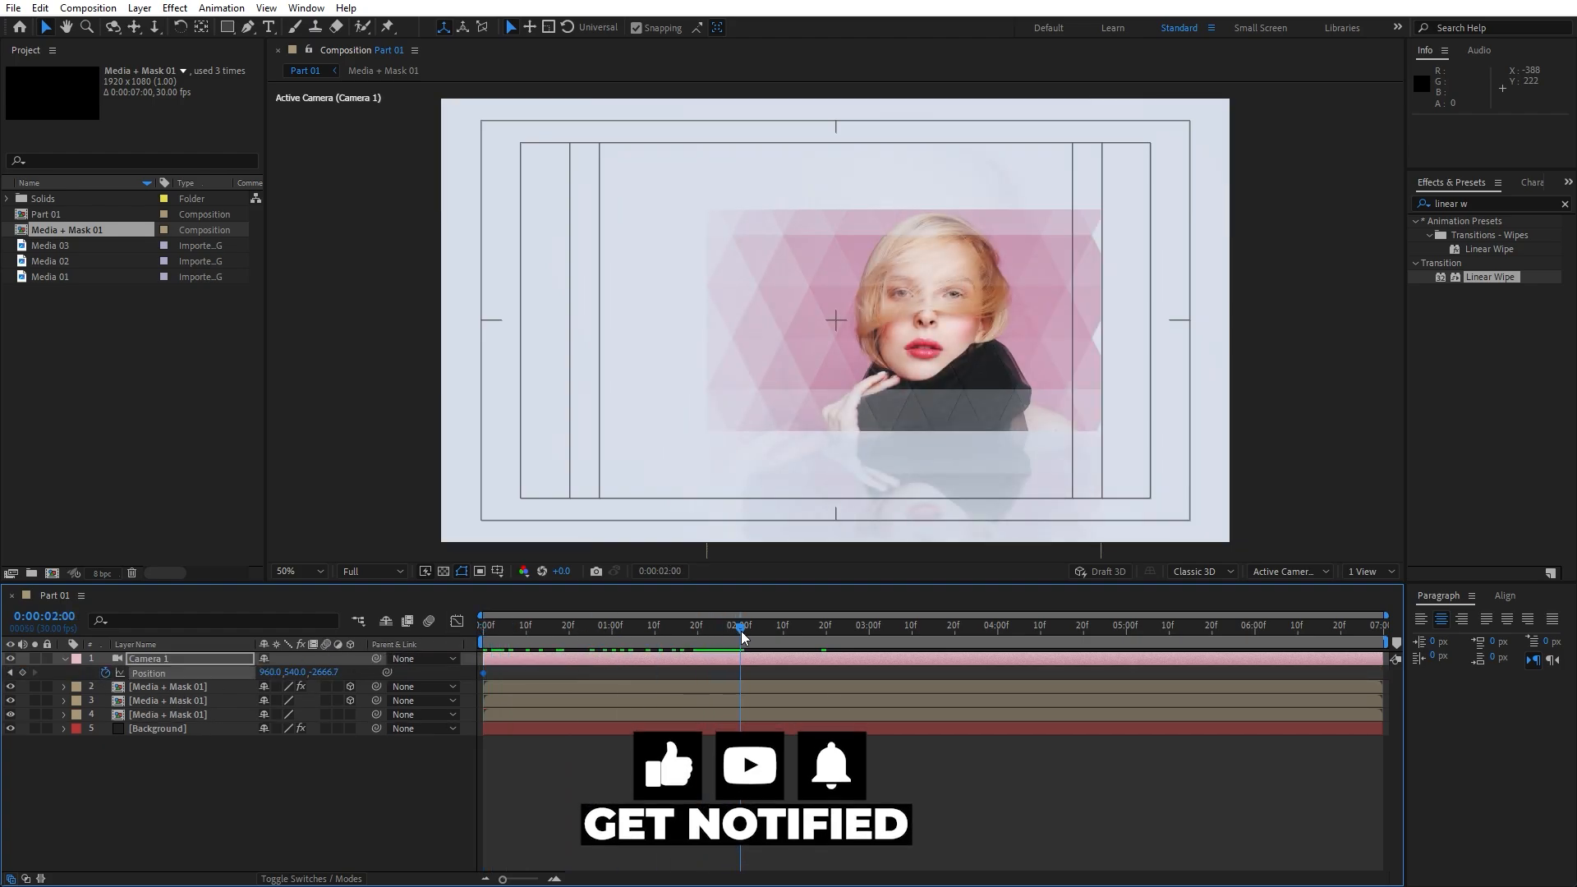
click(322, 672)
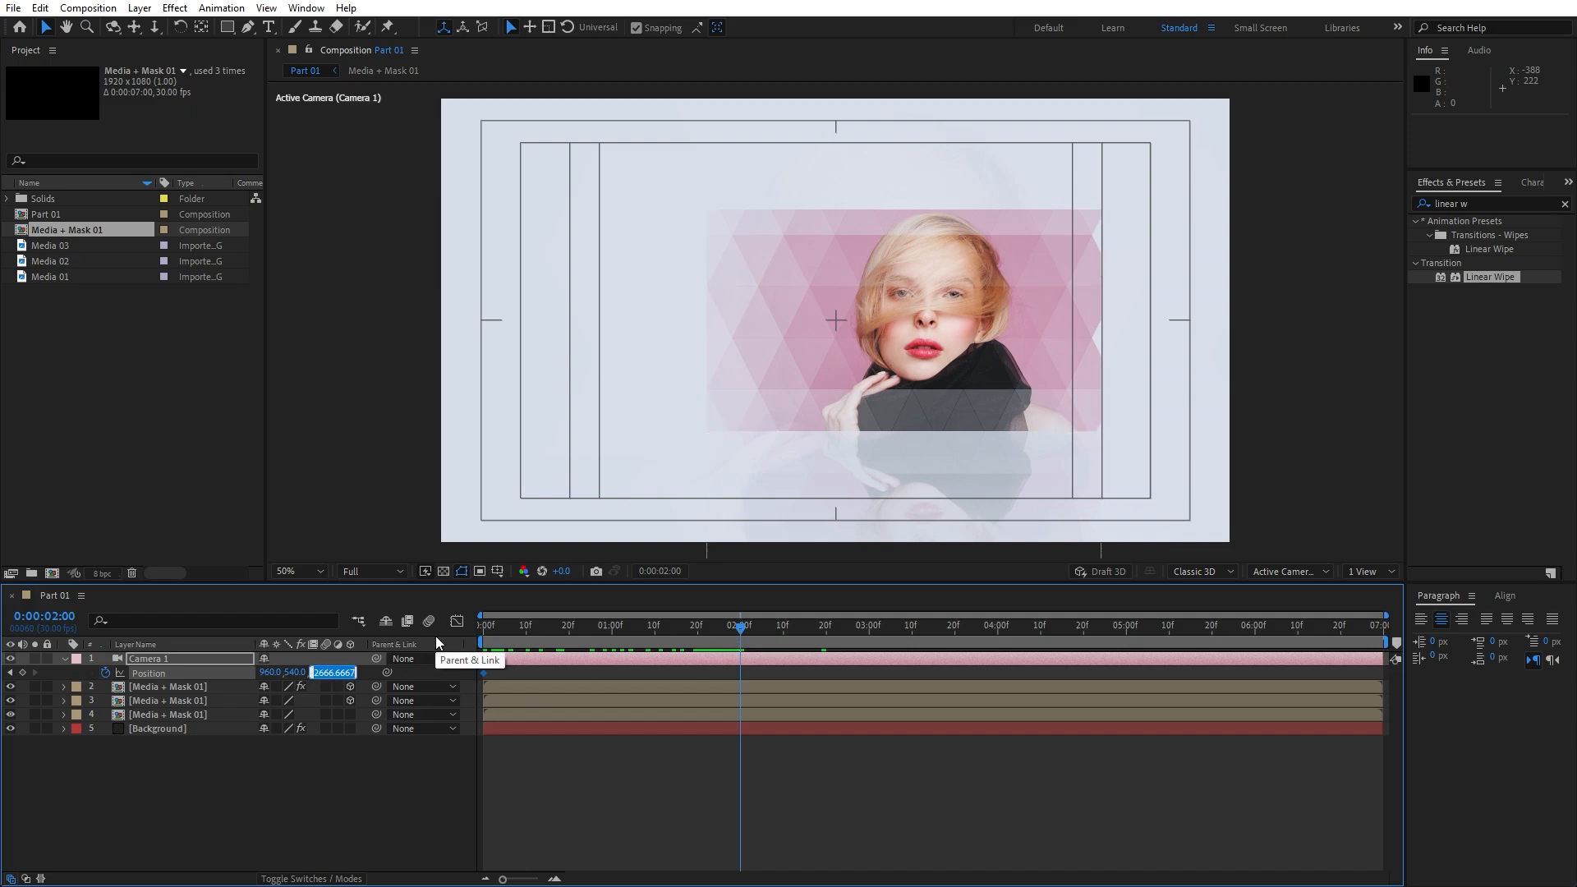
text(-2000)
key(Return)
click(297, 793)
key(space)
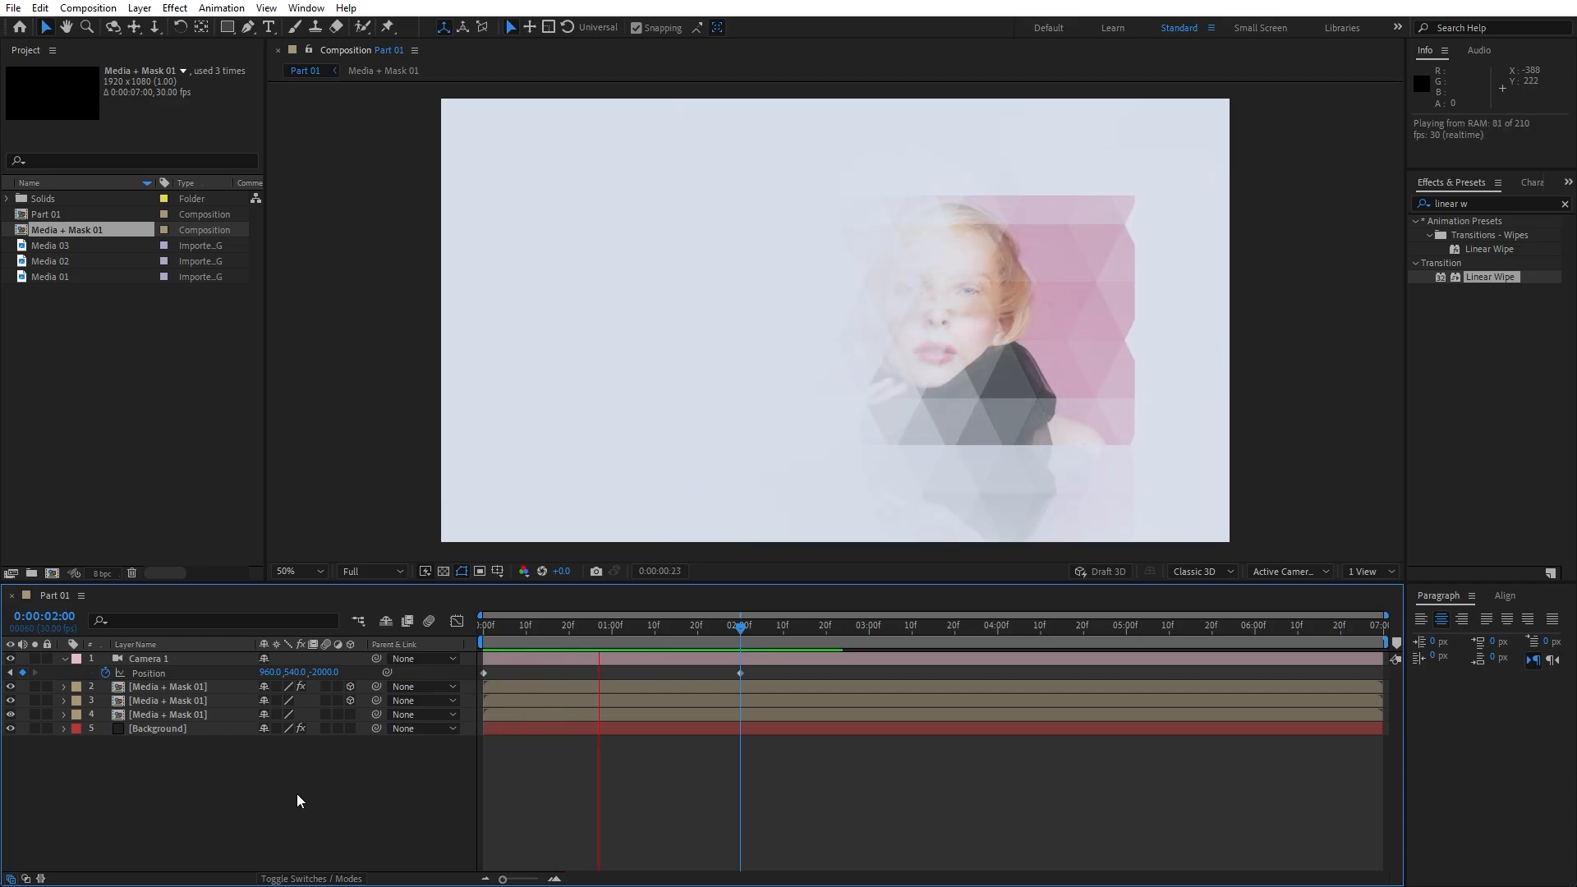
Easy-ease both camera Position keyframes with F9 and preview the move
drag(742, 624, 565, 624)
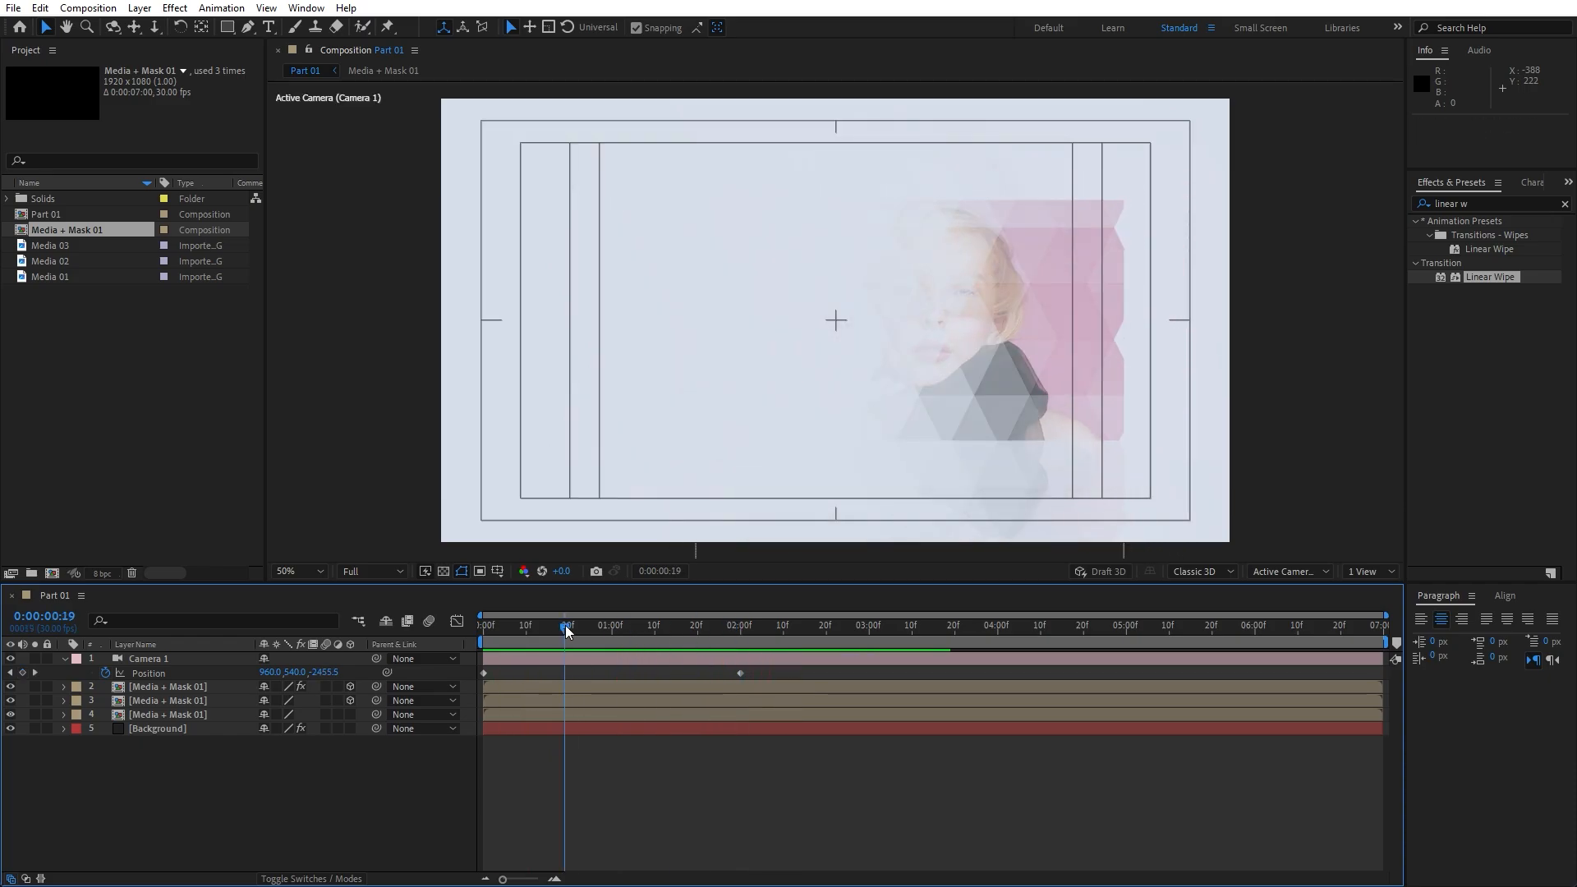
drag(769, 669, 438, 687)
key(F9)
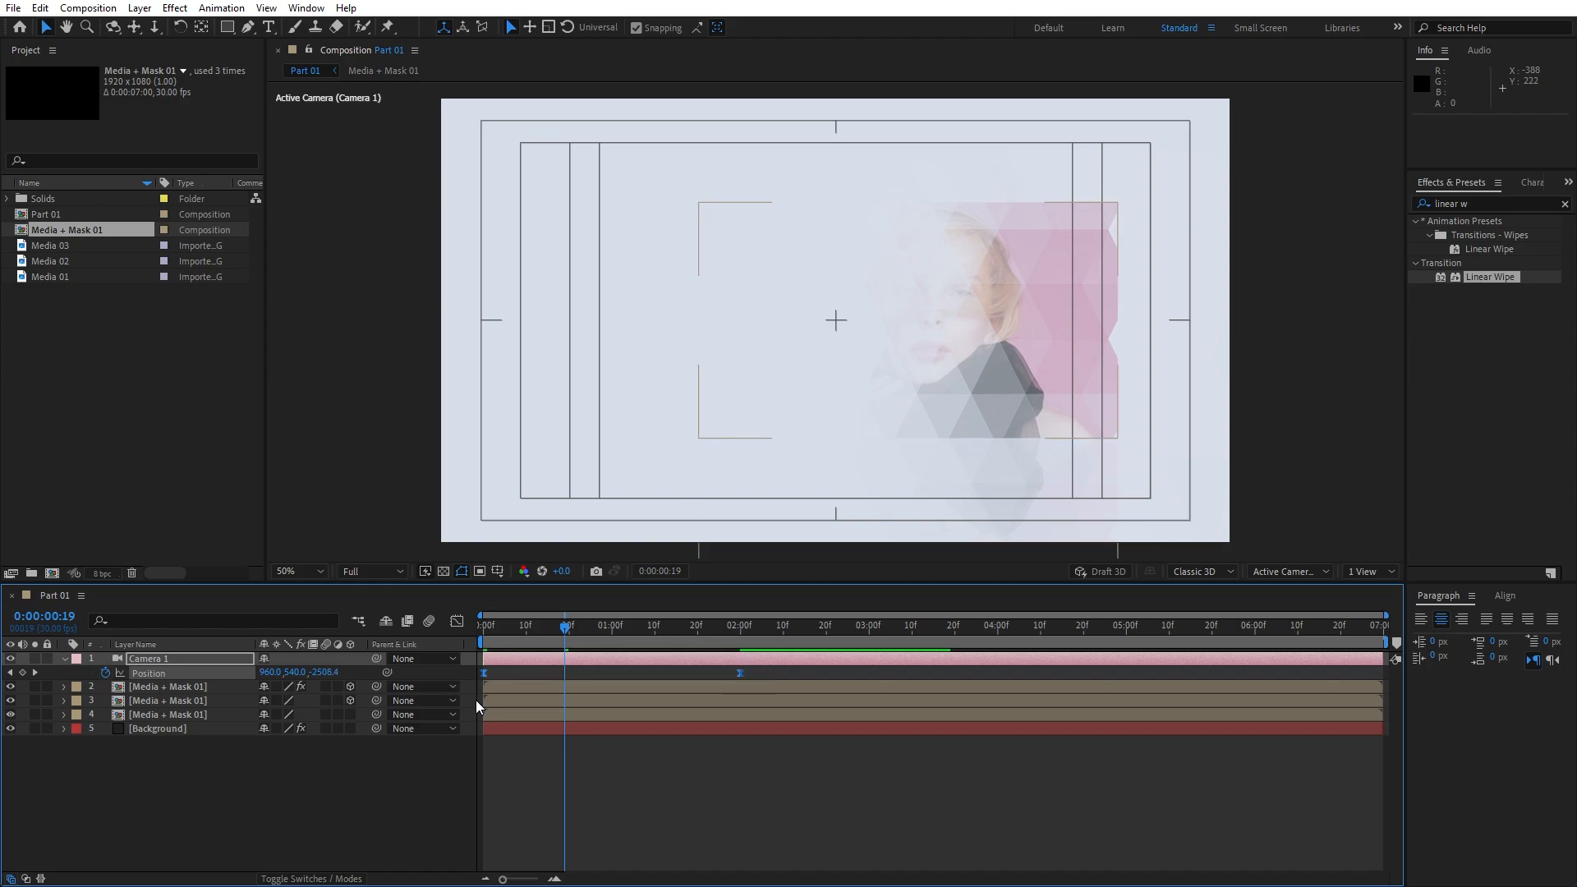
key(space)
drag(585, 624, 479, 626)
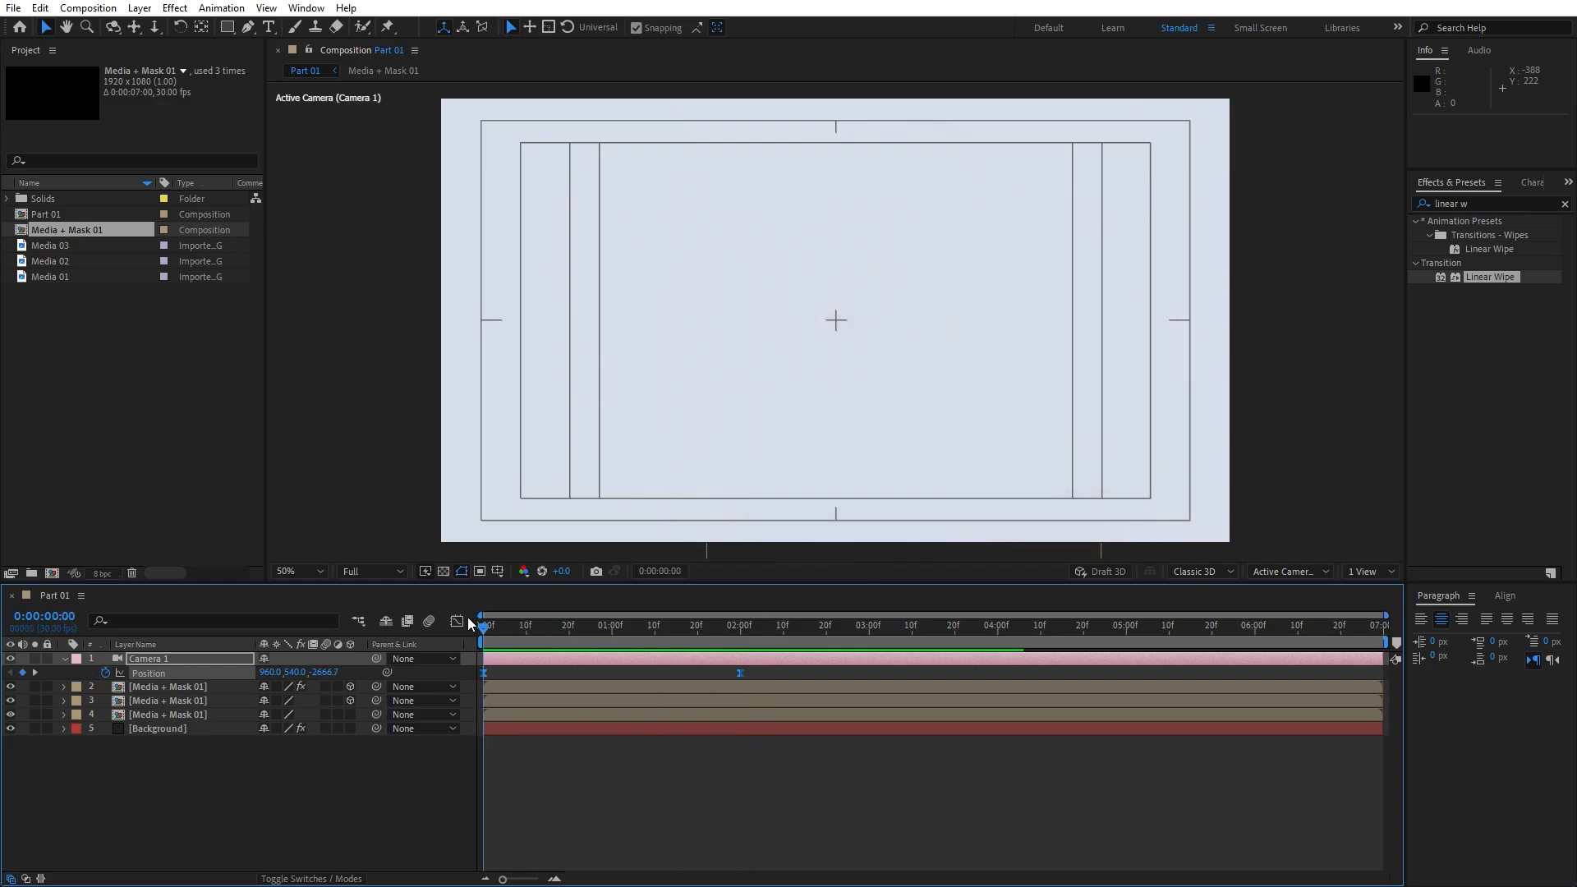
key(space)
drag(641, 628, 651, 629)
drag(772, 670, 378, 696)
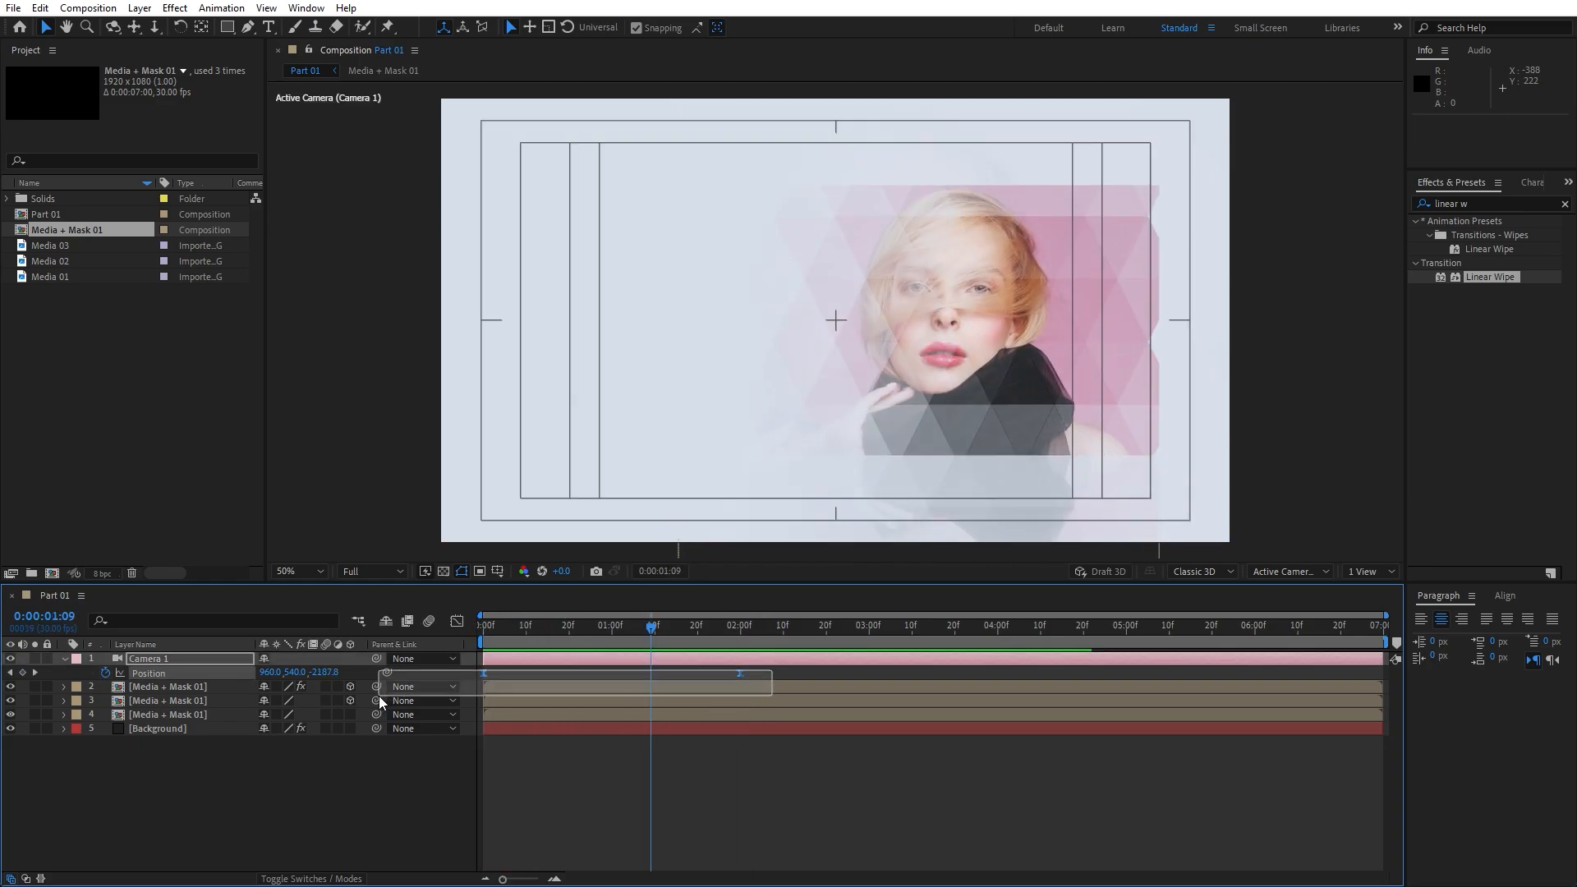
Time-reverse the two camera Position keyframes, check 0:00 and 2:00, and collapse Camera 1
right_click(485, 674)
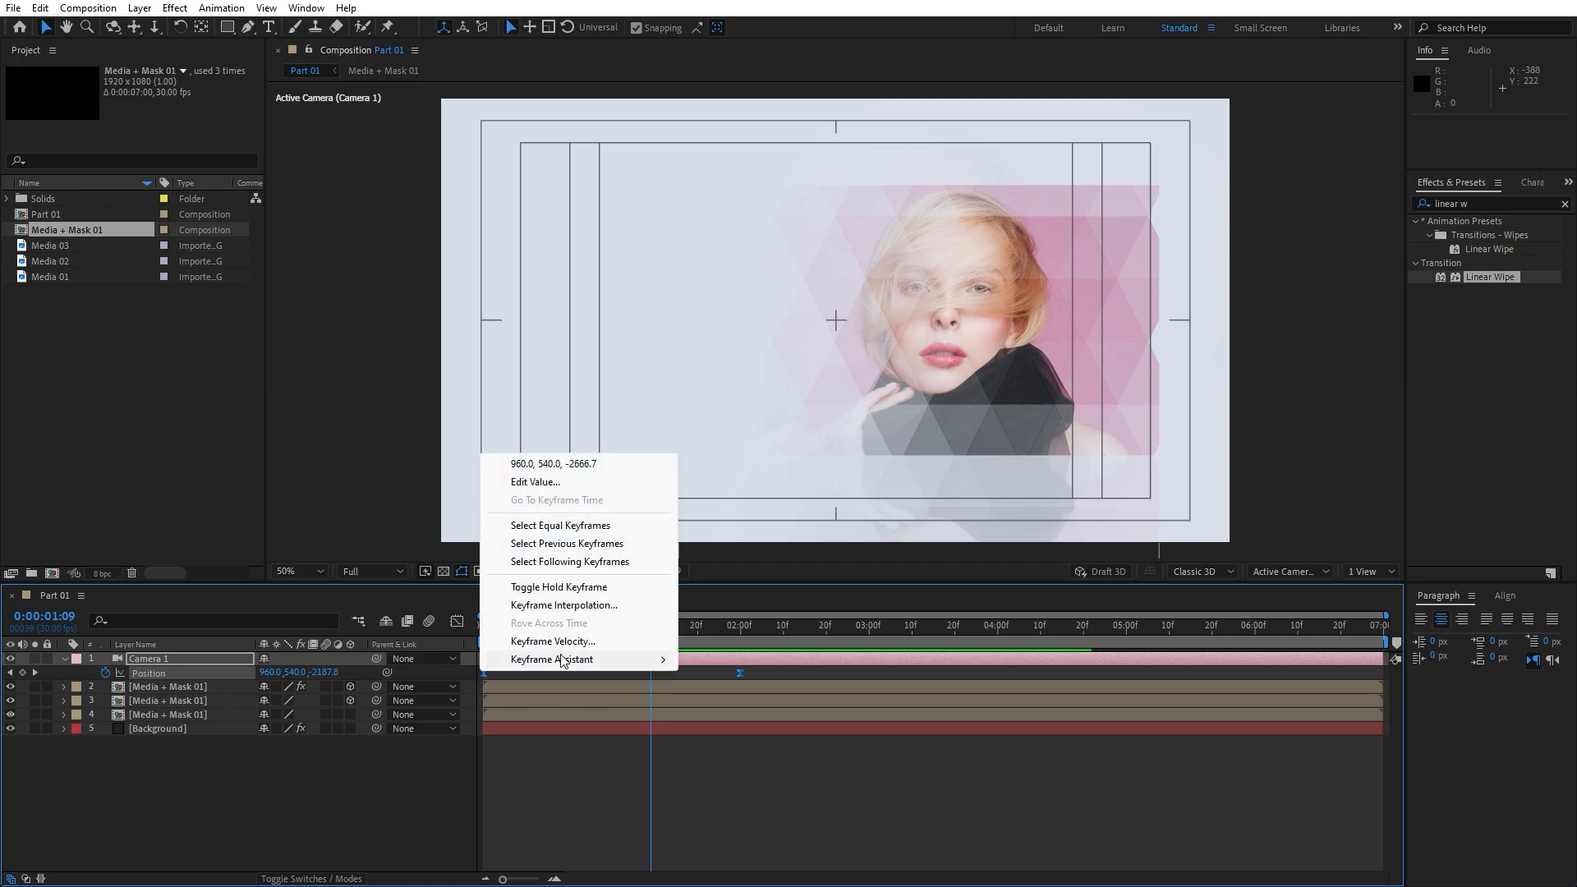
mouse_move(577, 661)
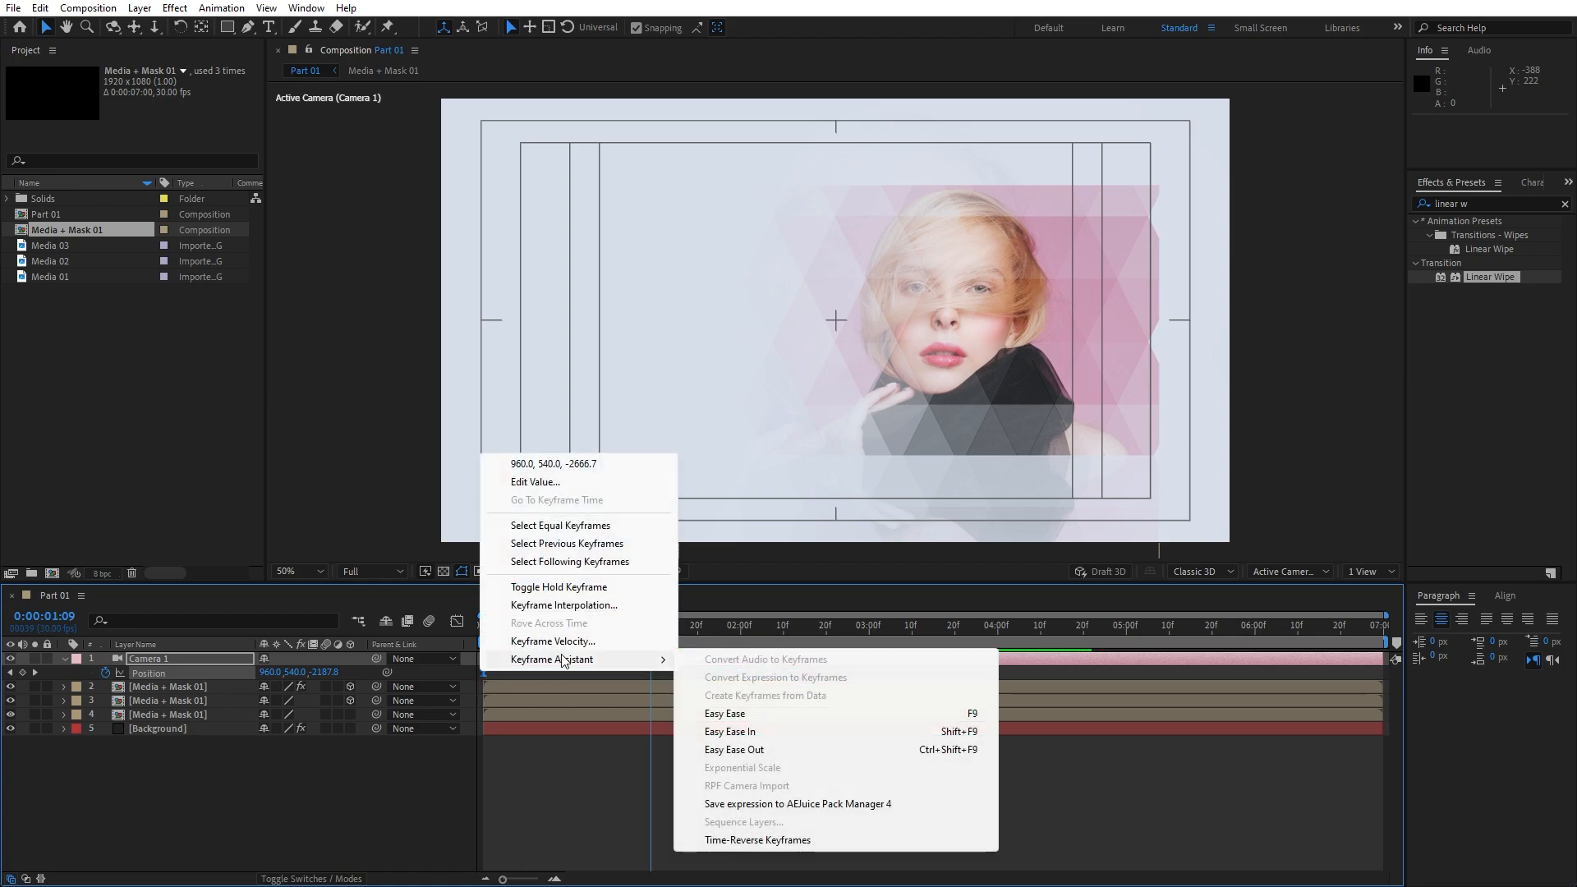
click(743, 841)
click(386, 791)
key(Home)
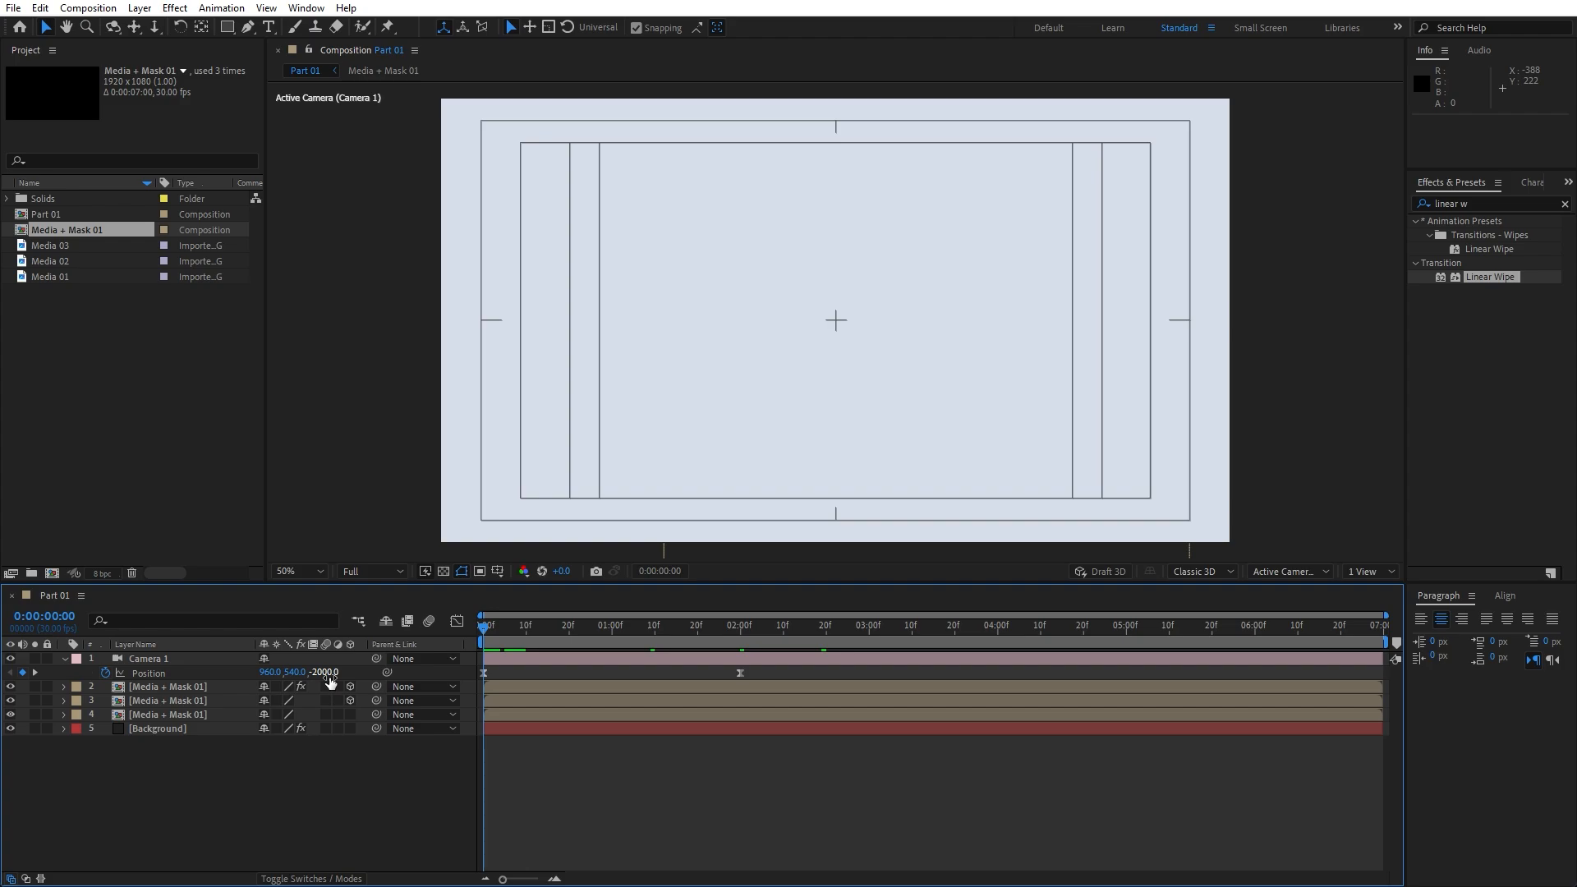
drag(481, 629, 740, 632)
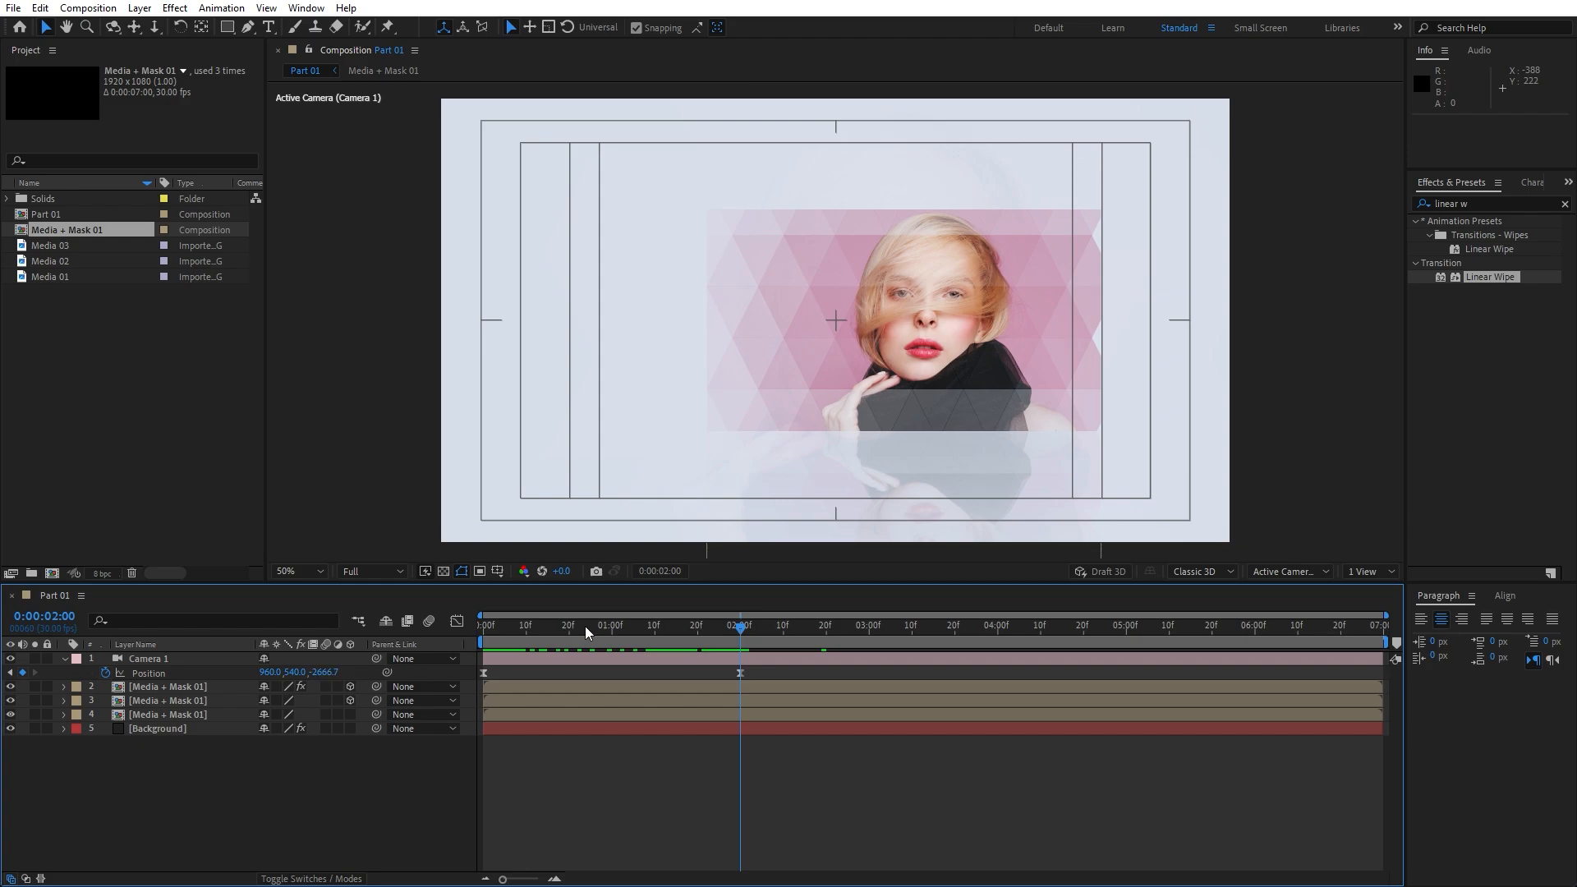
click(65, 659)
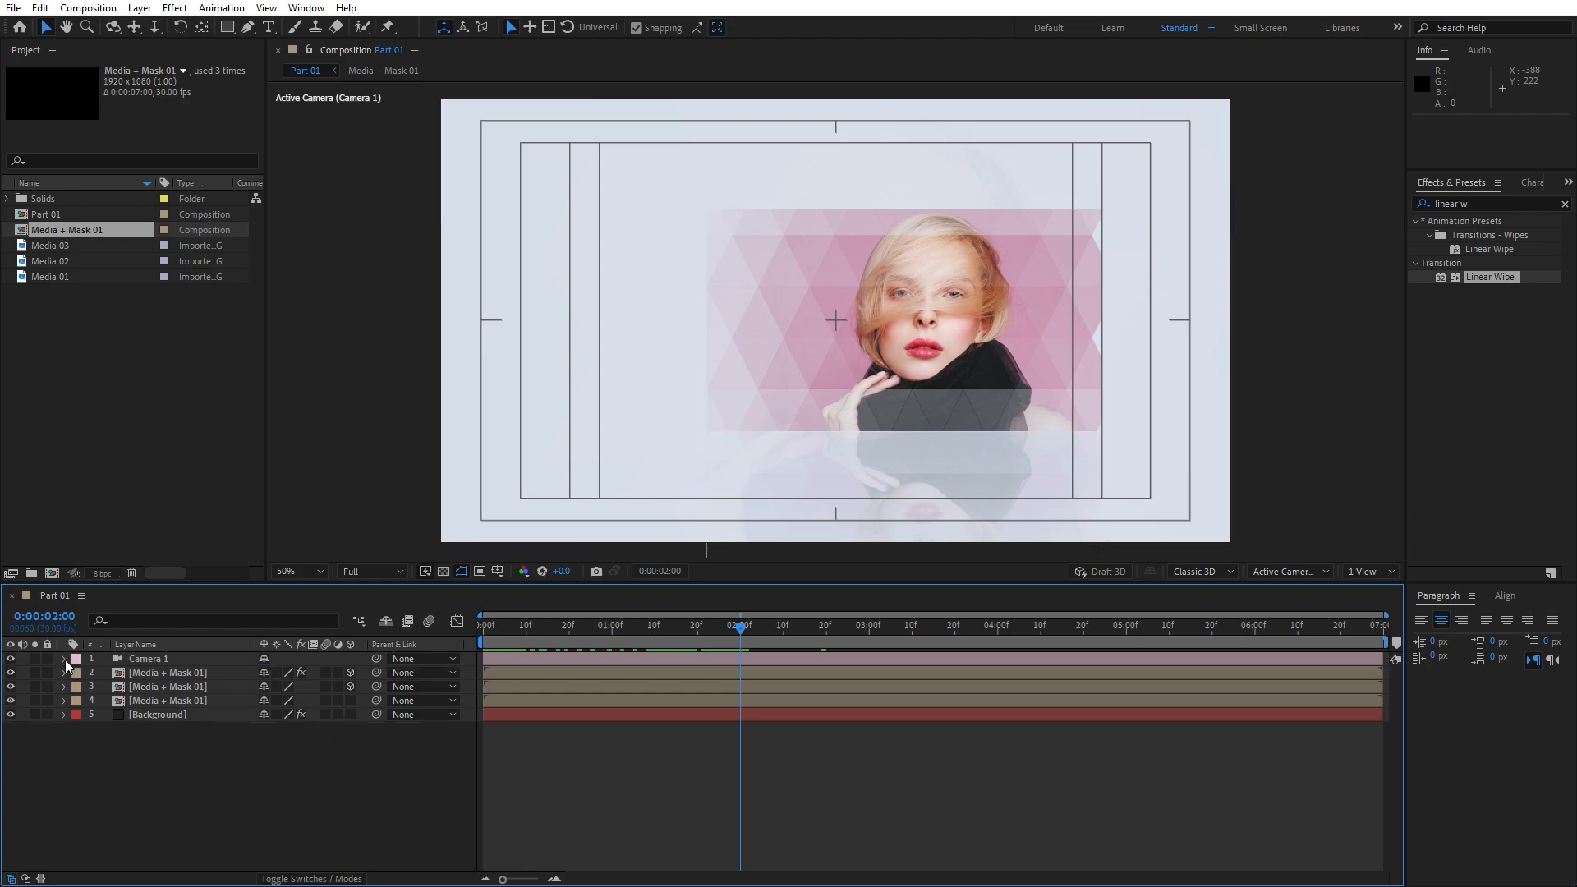
Draw a no-fill rectangle to the left of the photo
click(228, 30)
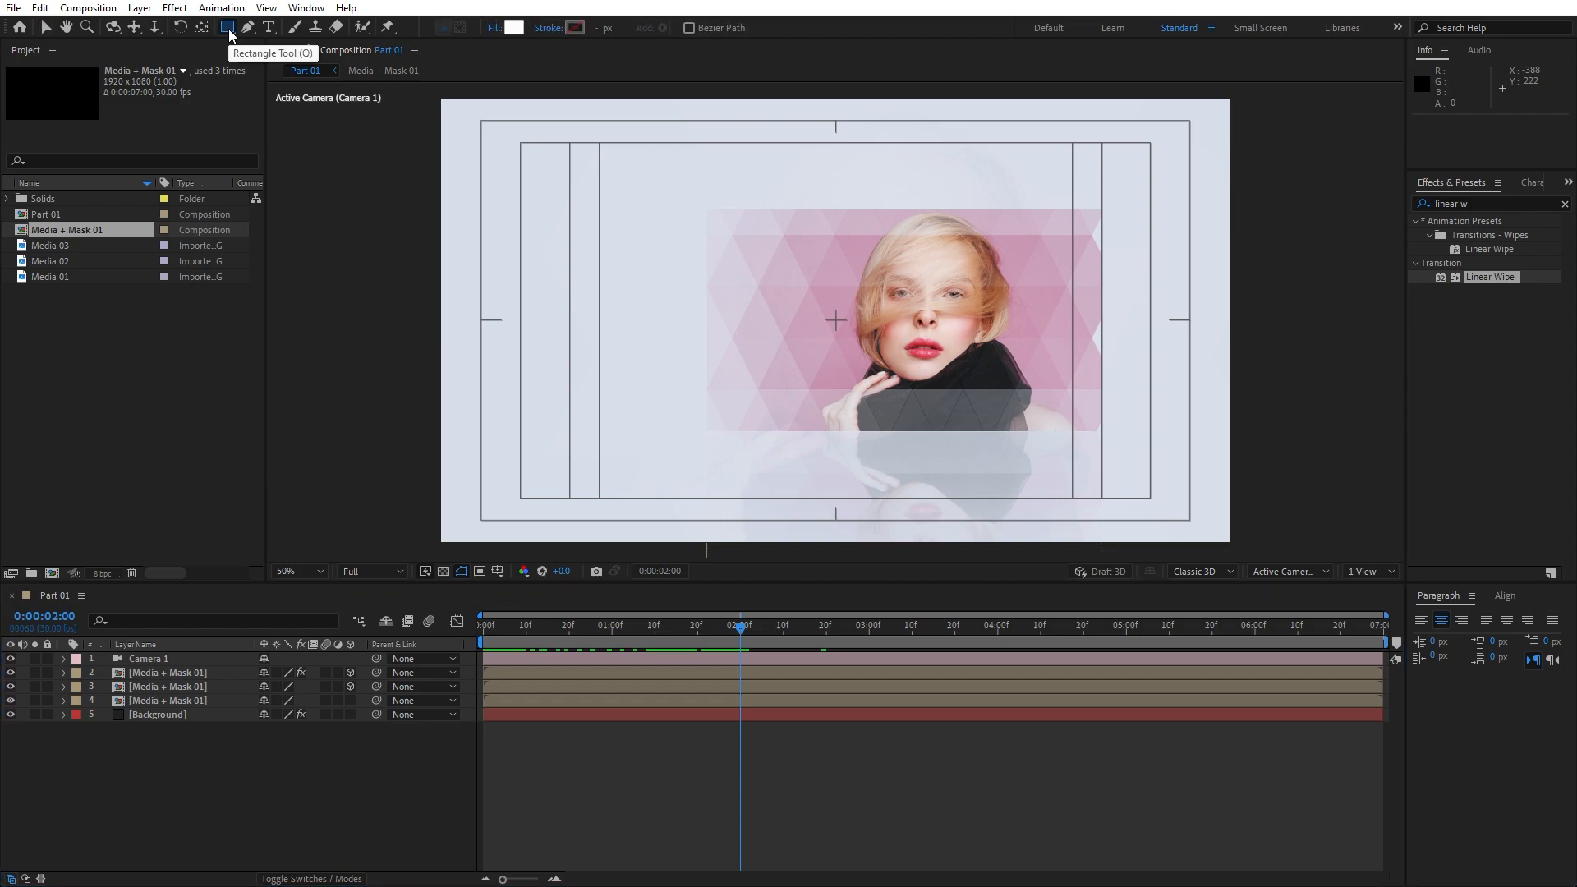
alt+click(513, 29)
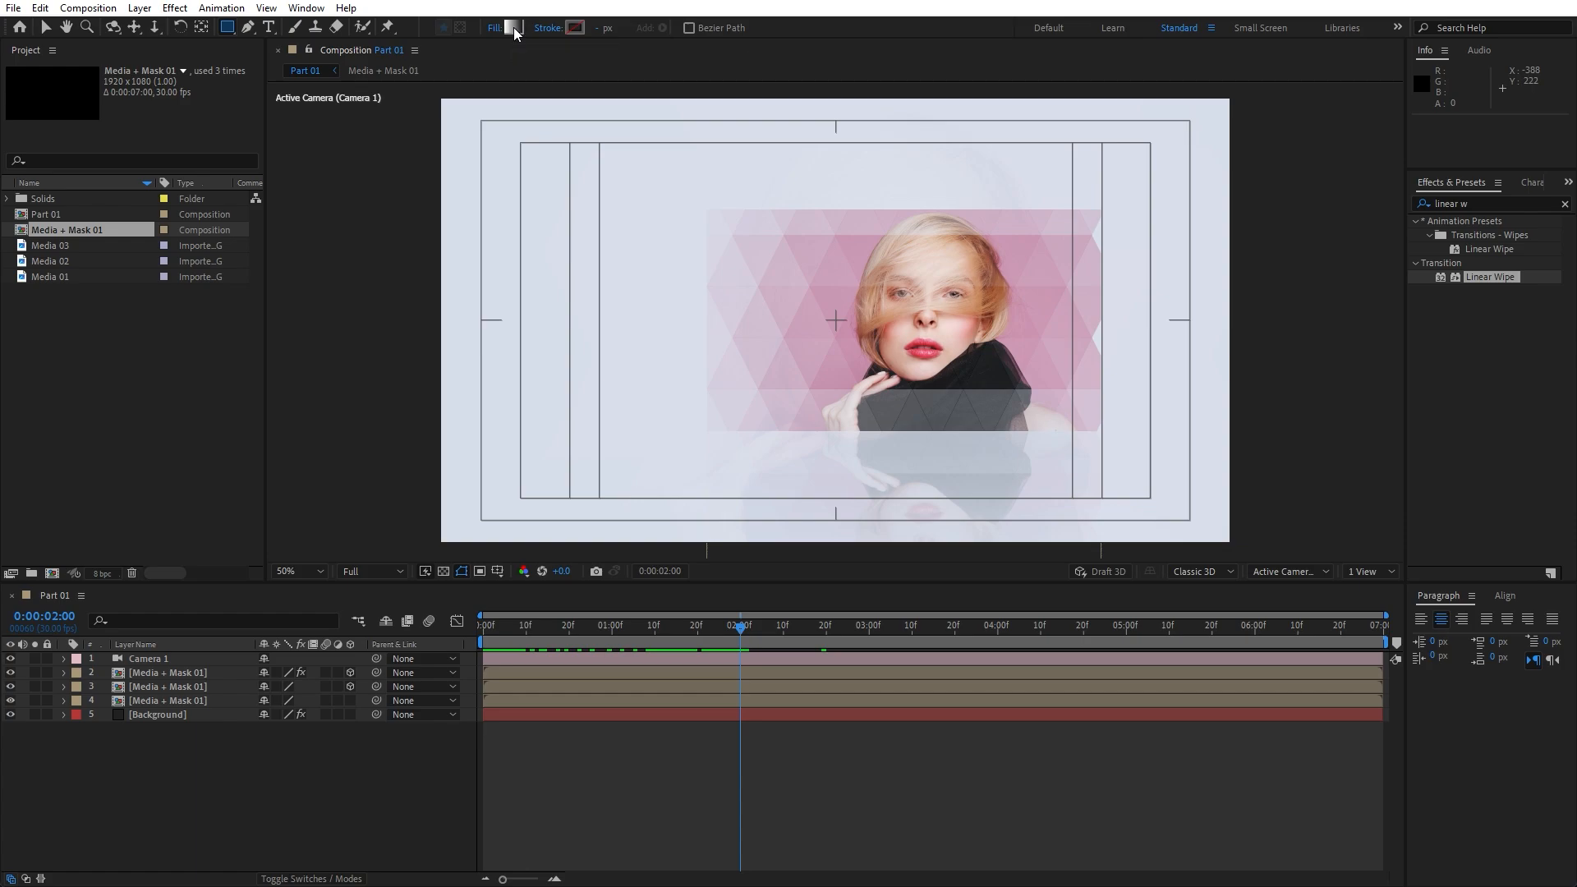
alt+click(514, 27)
mouse_move(519, 210)
mouse_down()
mouse_move(676, 367)
mouse_move(692, 420)
mouse_up()
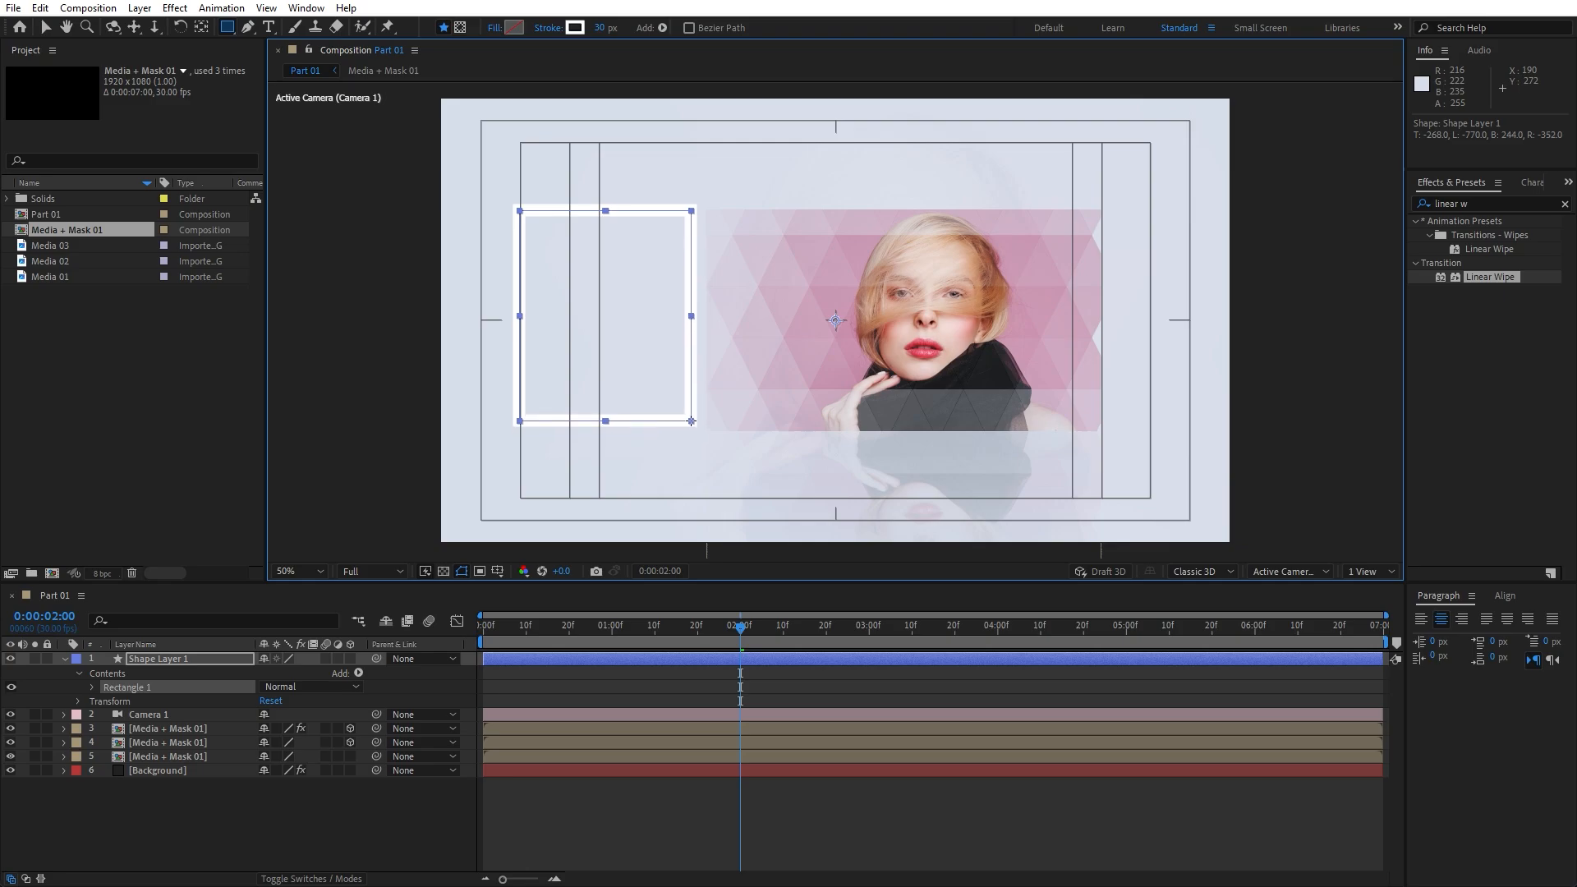
Shrink the rectangle's height slightly and nudge its position down
click(144, 782)
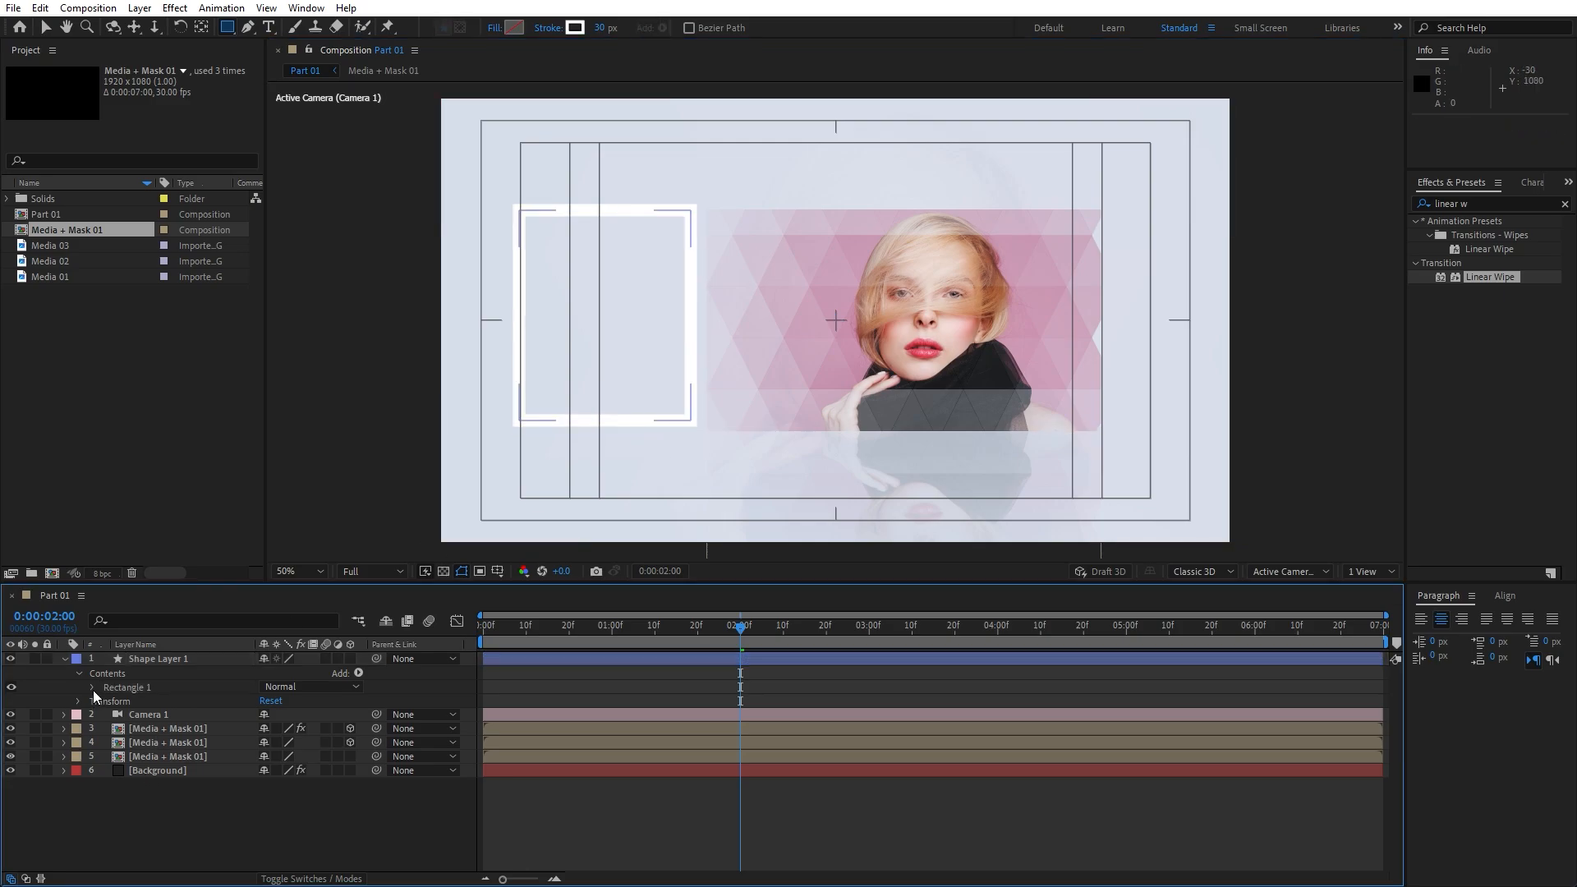
click(92, 688)
click(106, 702)
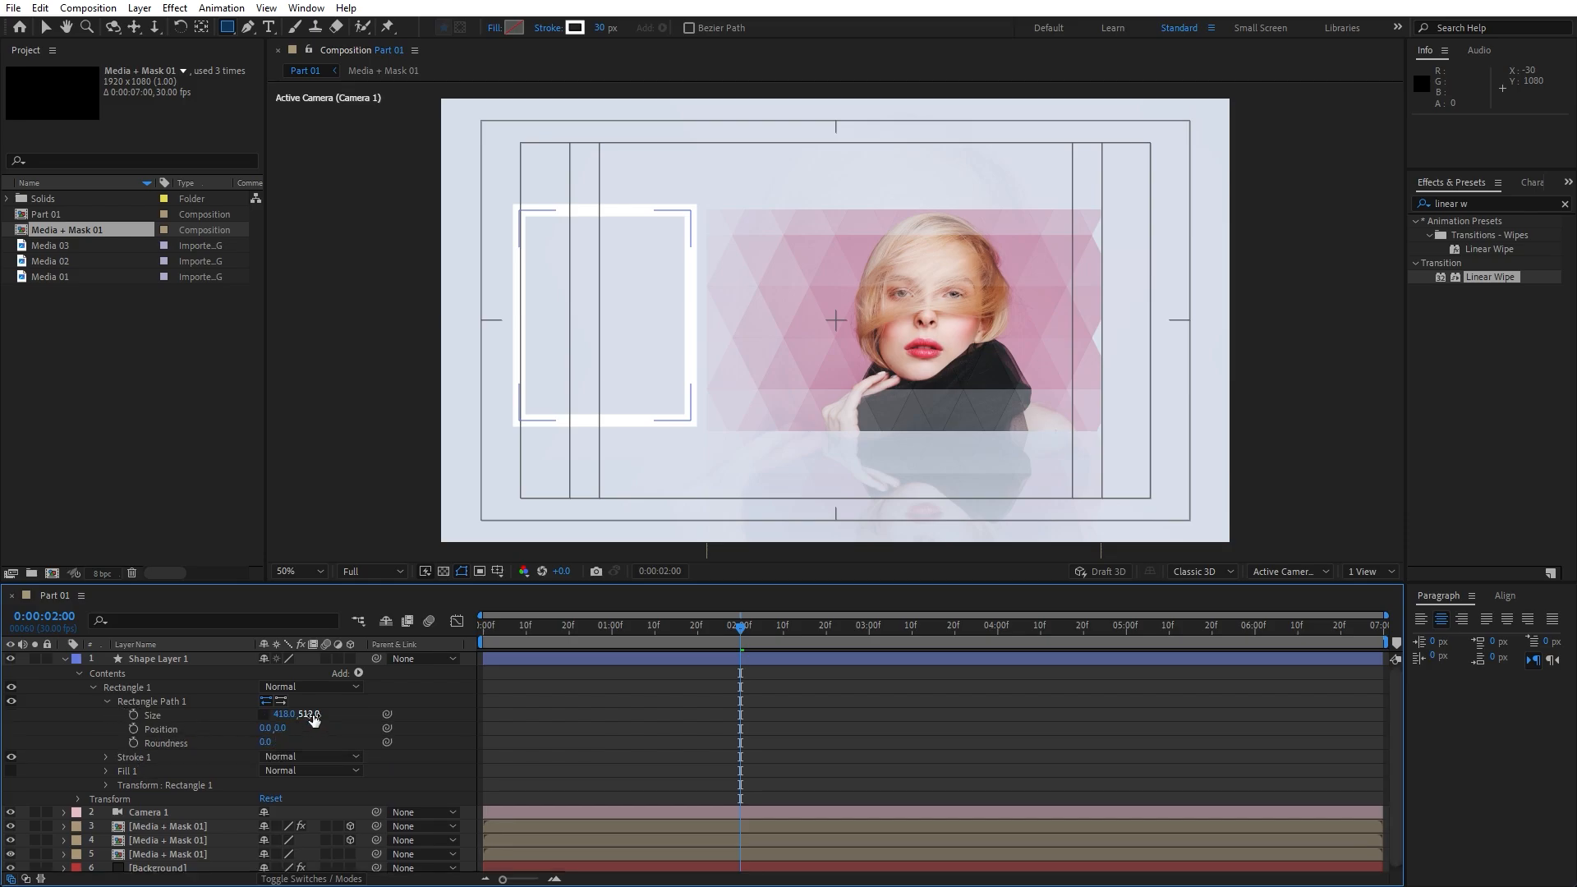
drag(304, 714, 291, 714)
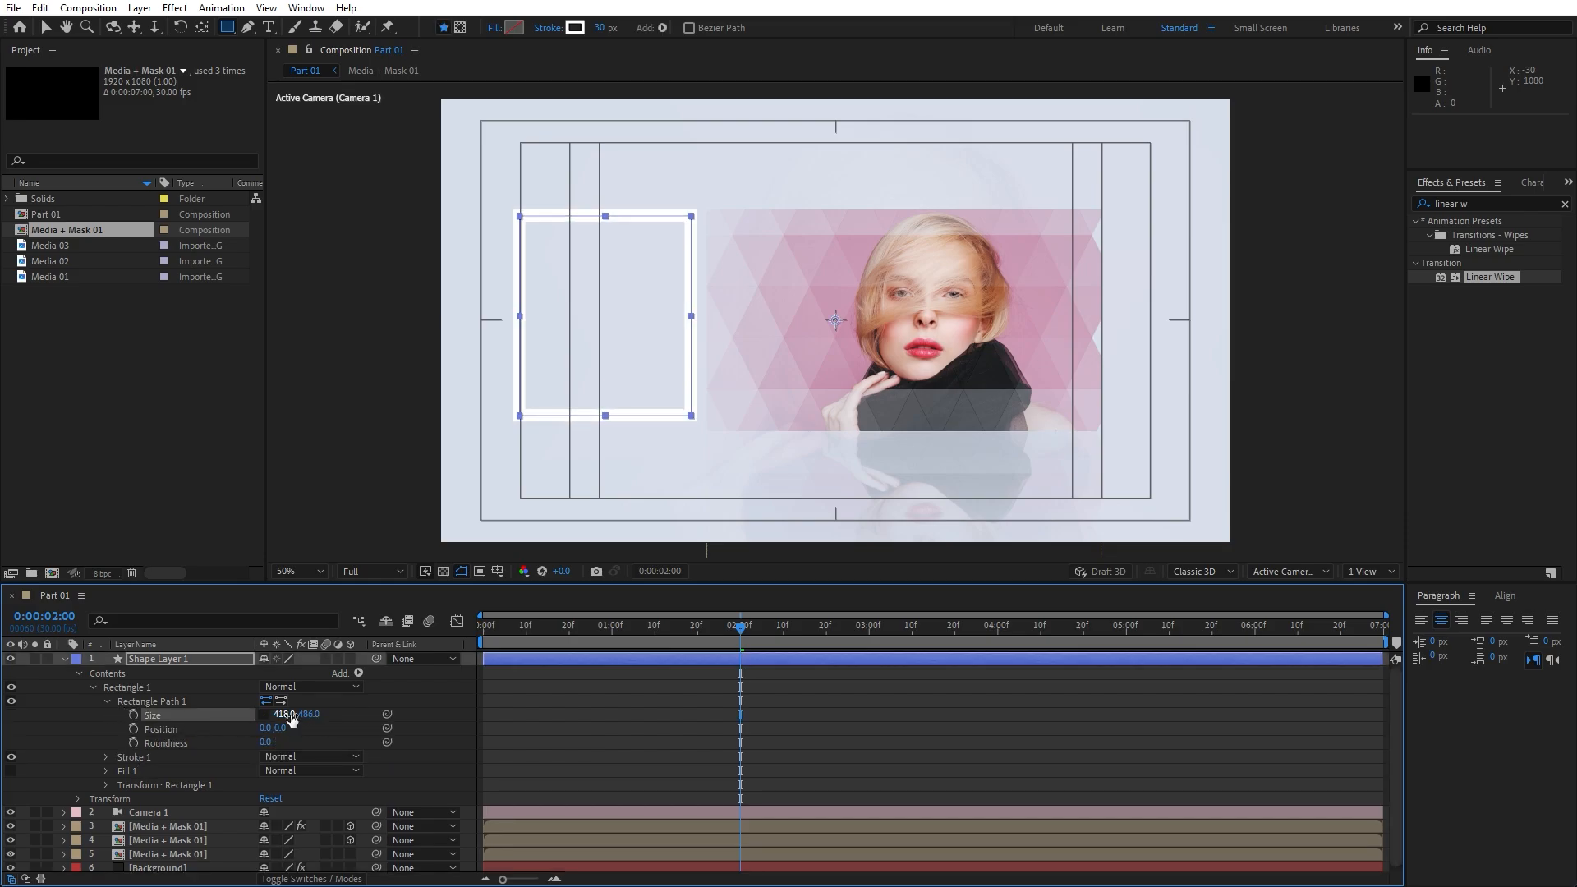
click(176, 657)
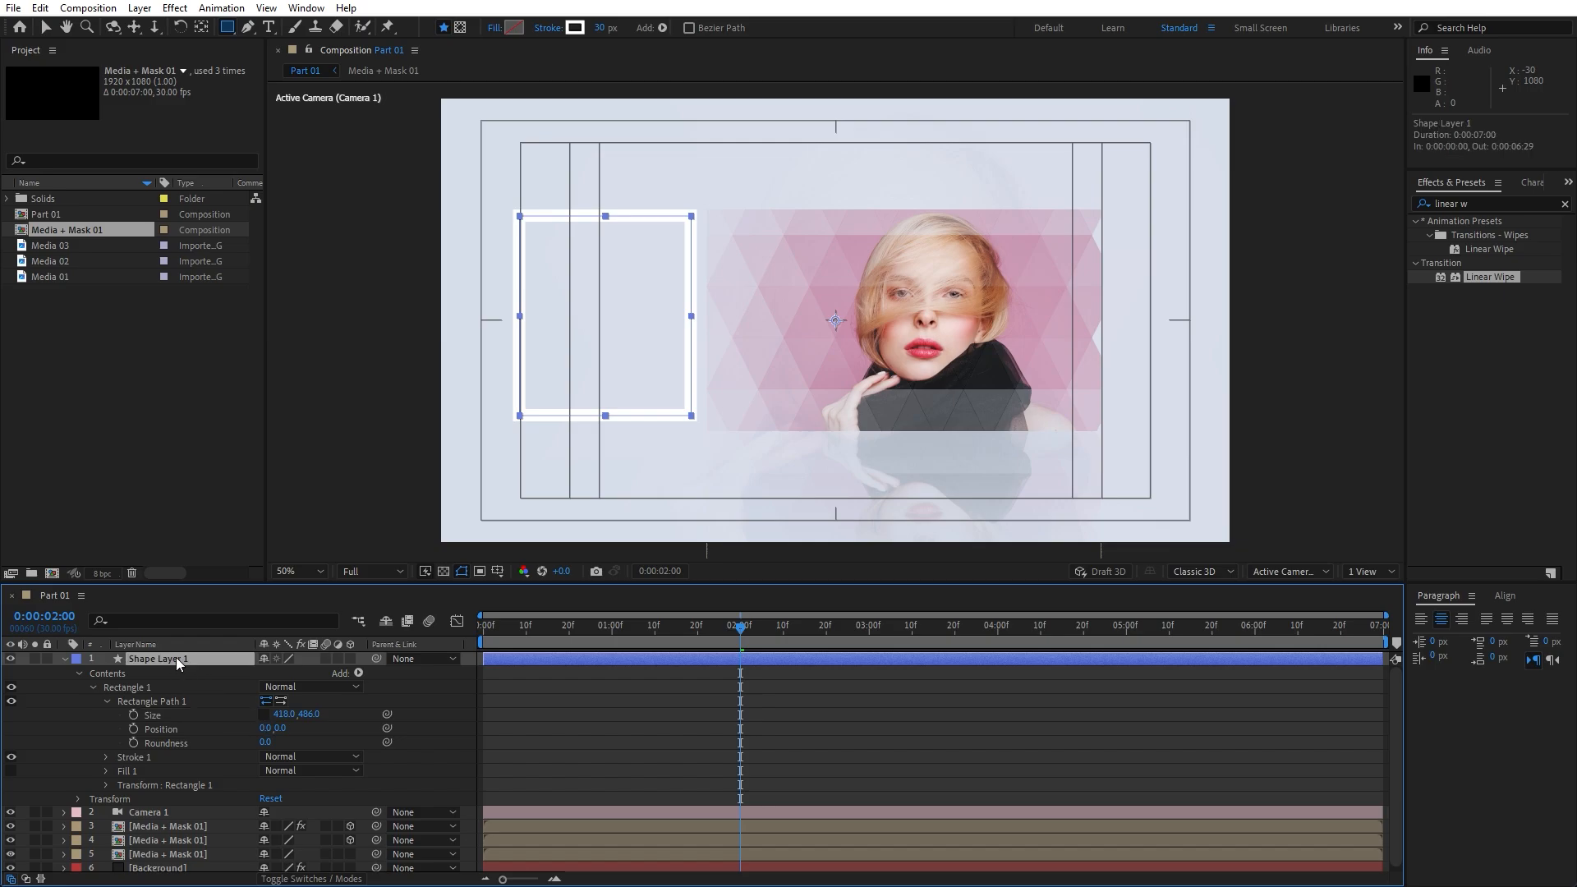
key(p)
drag(291, 672, 301, 672)
Rename the shape layer to 'Text Box'
click(155, 810)
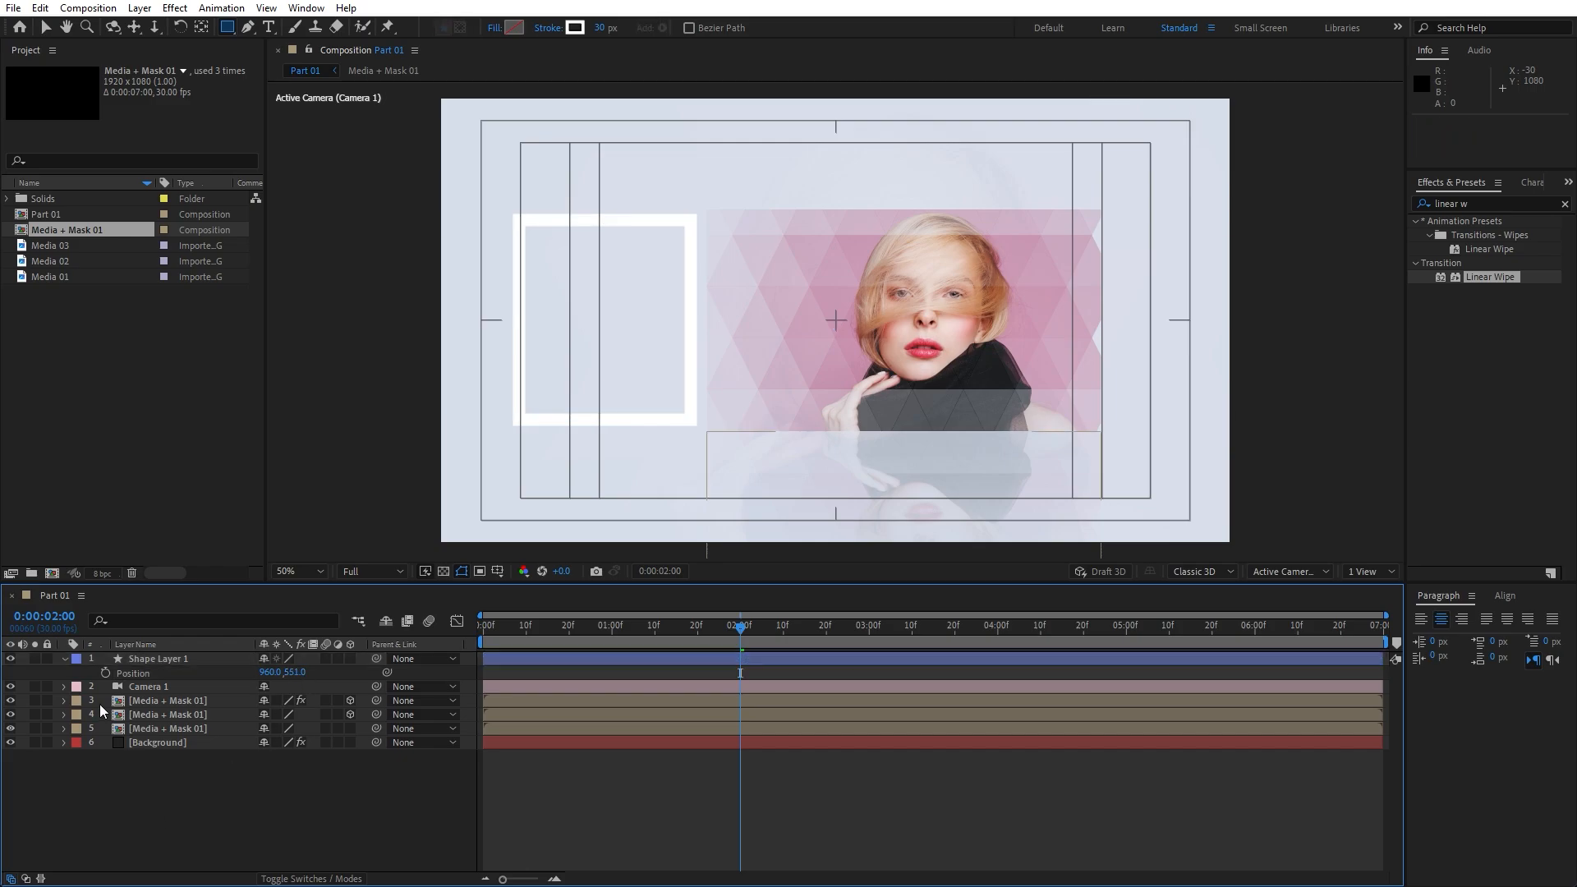
click(64, 658)
click(64, 658)
click(172, 659)
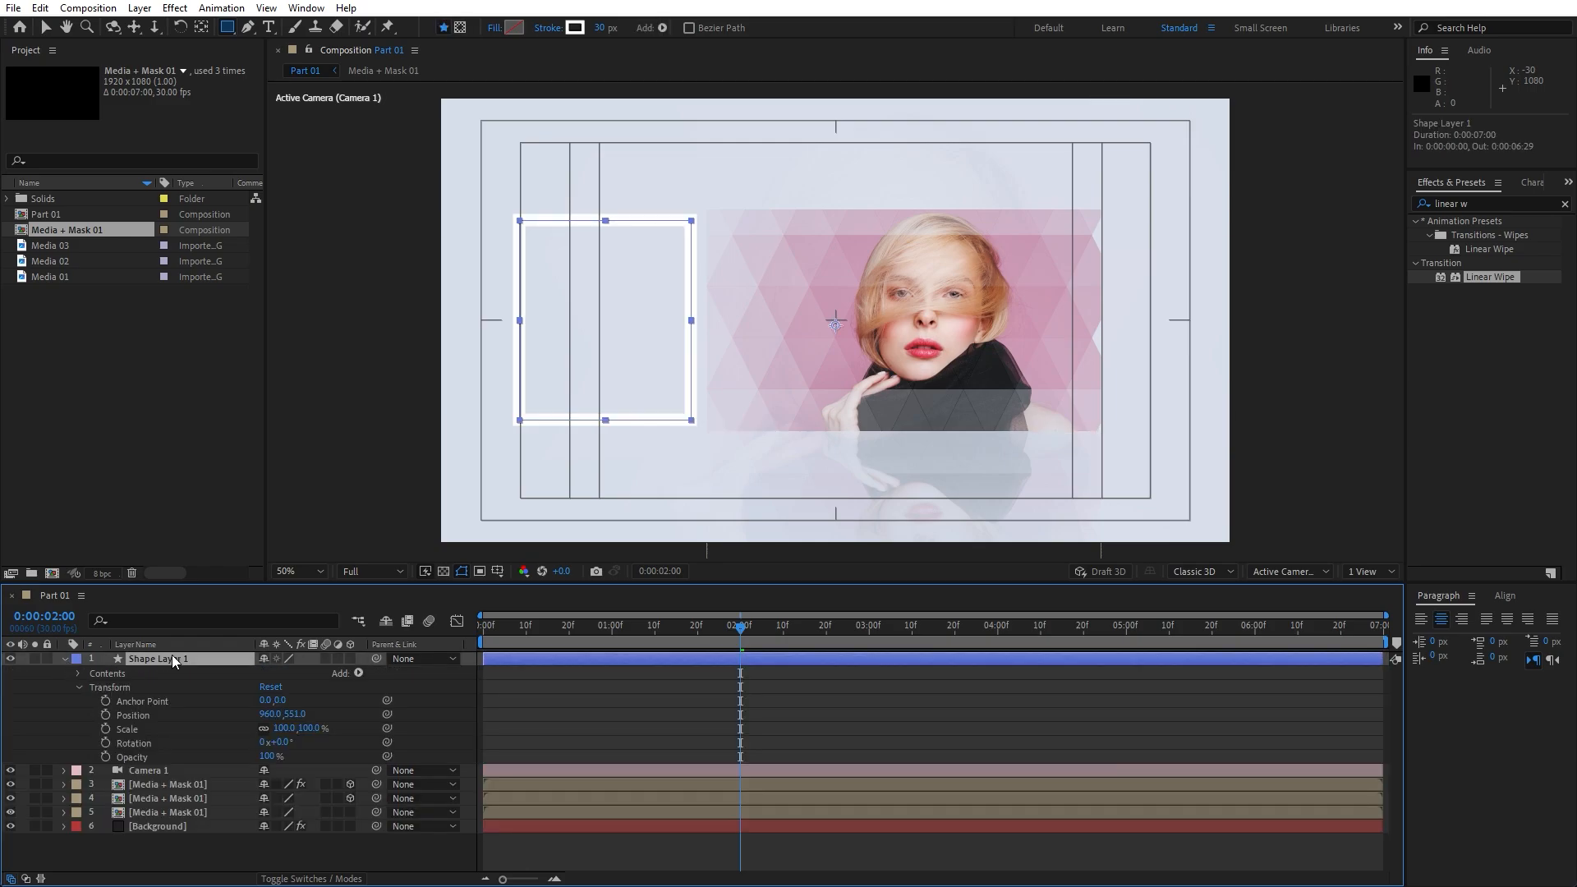
key(Return)
text(Text Bo)
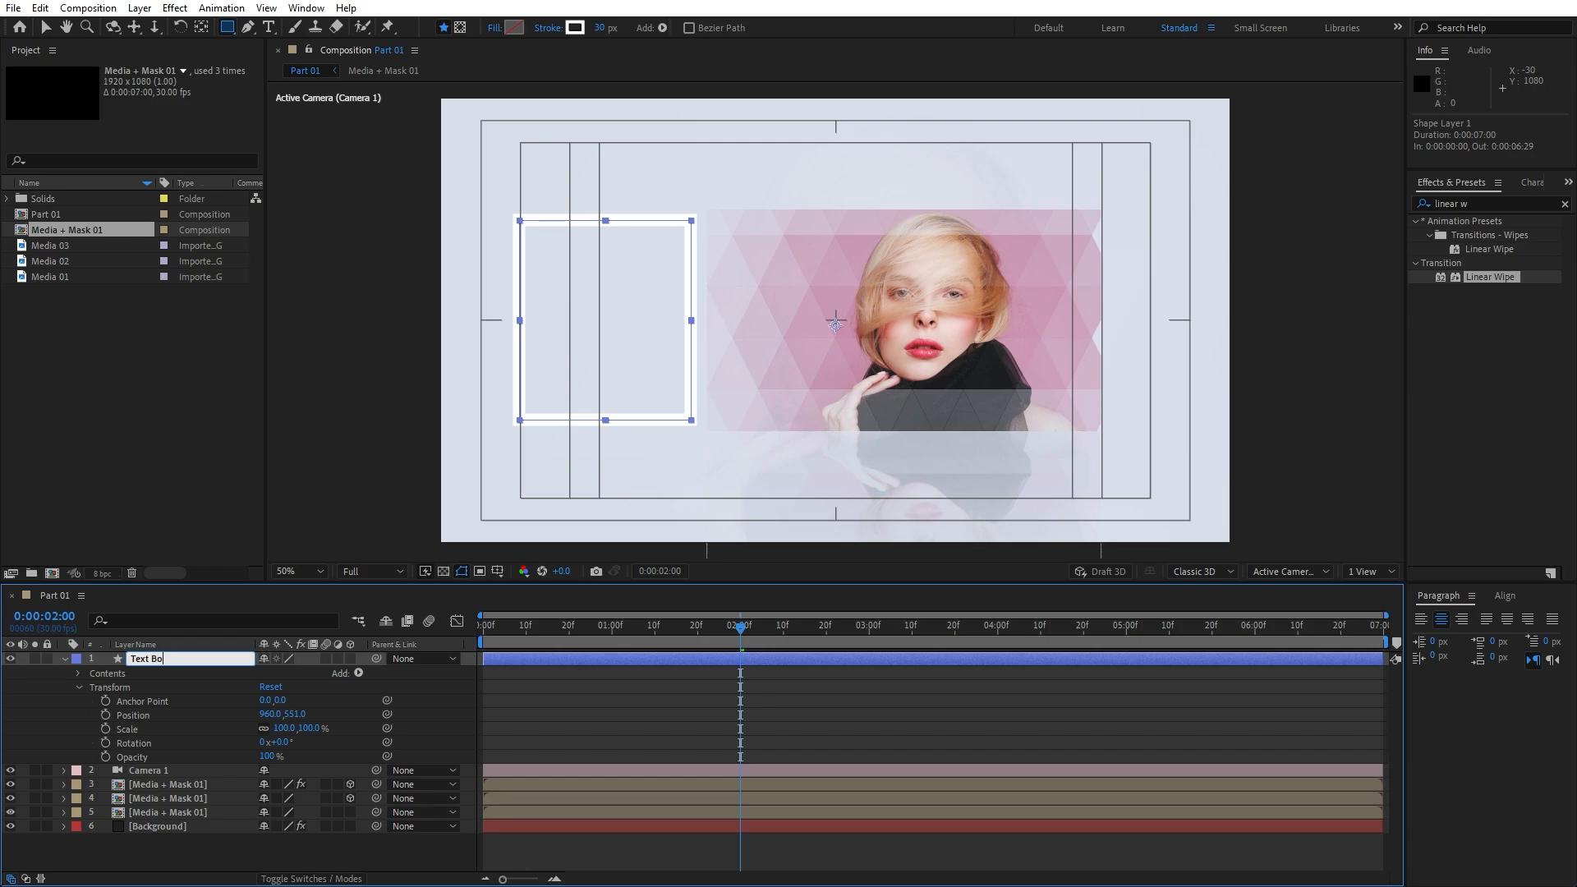
text(x)
Add Trim Paths to Text Box and keyframe Start at 100% at 0:00
click(358, 672)
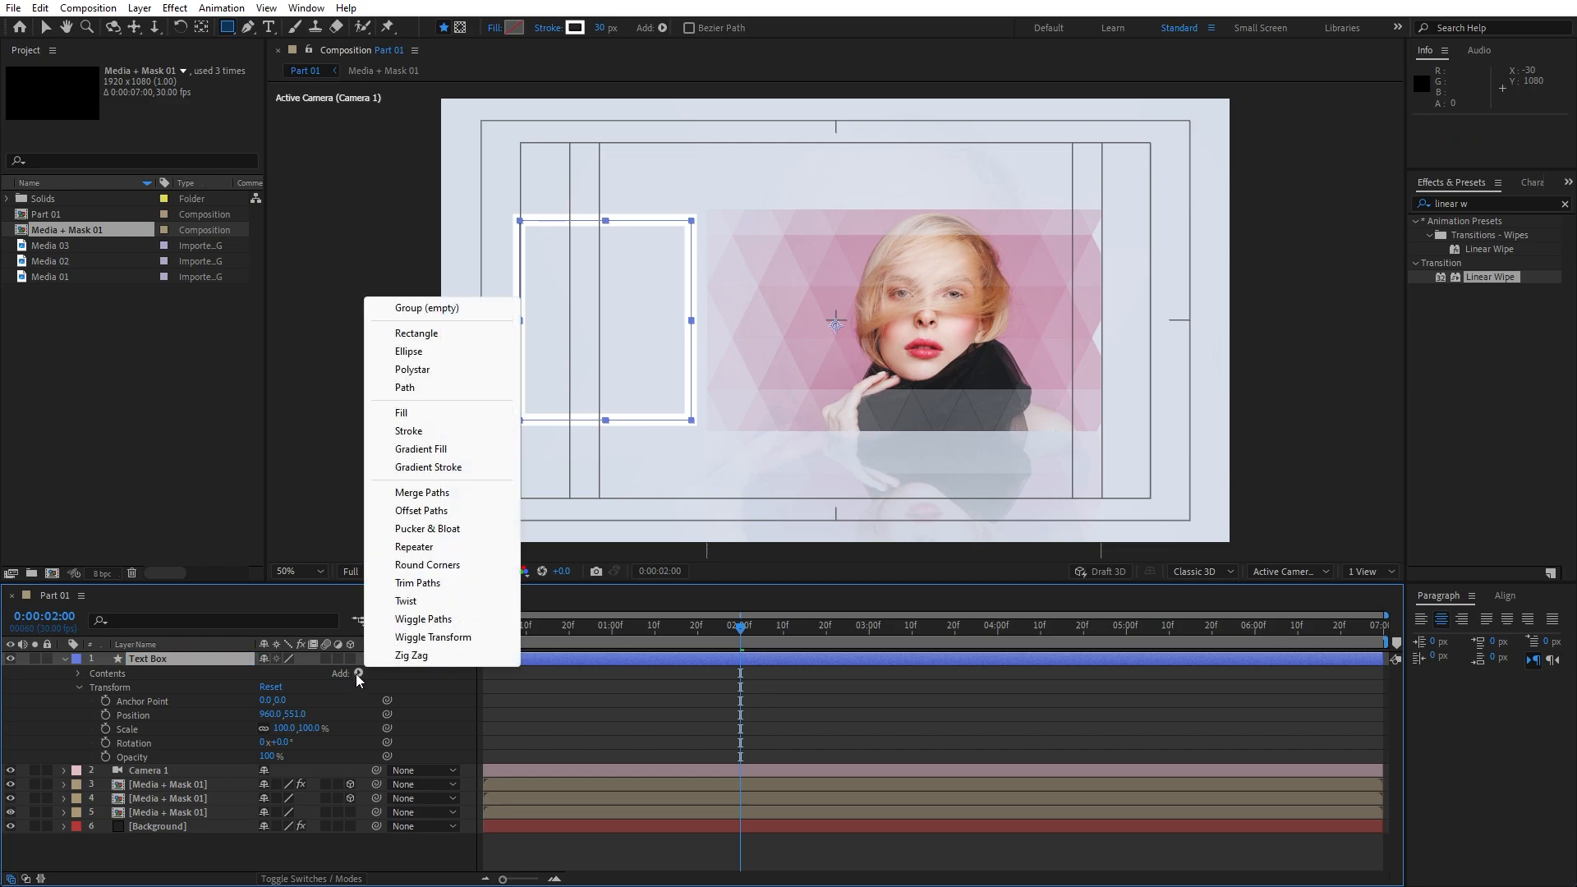
click(419, 583)
click(92, 701)
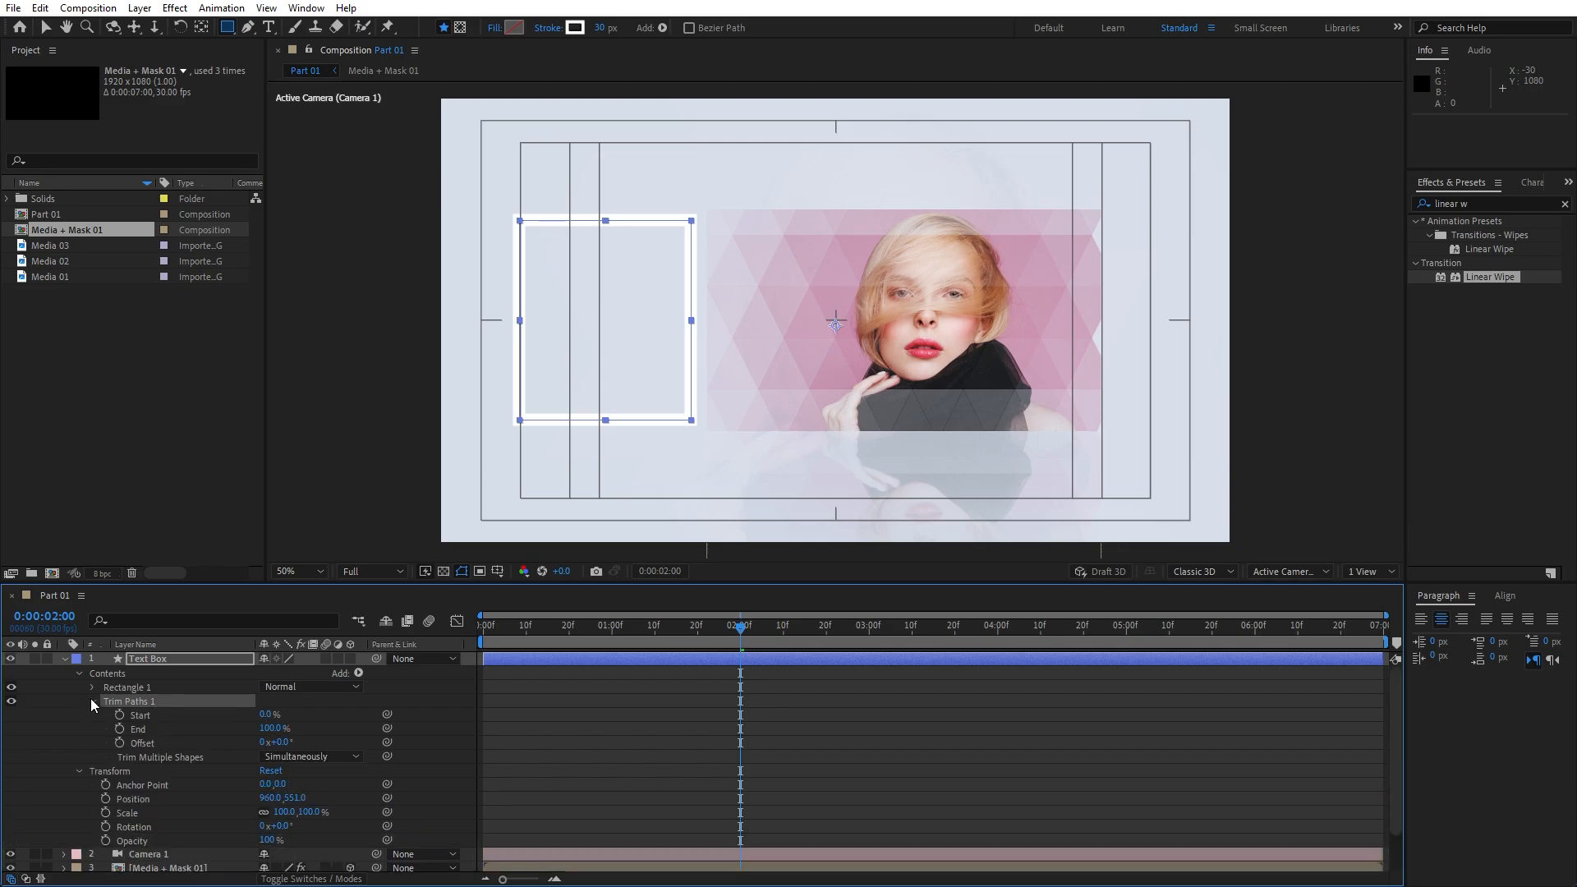
drag(557, 634, 425, 629)
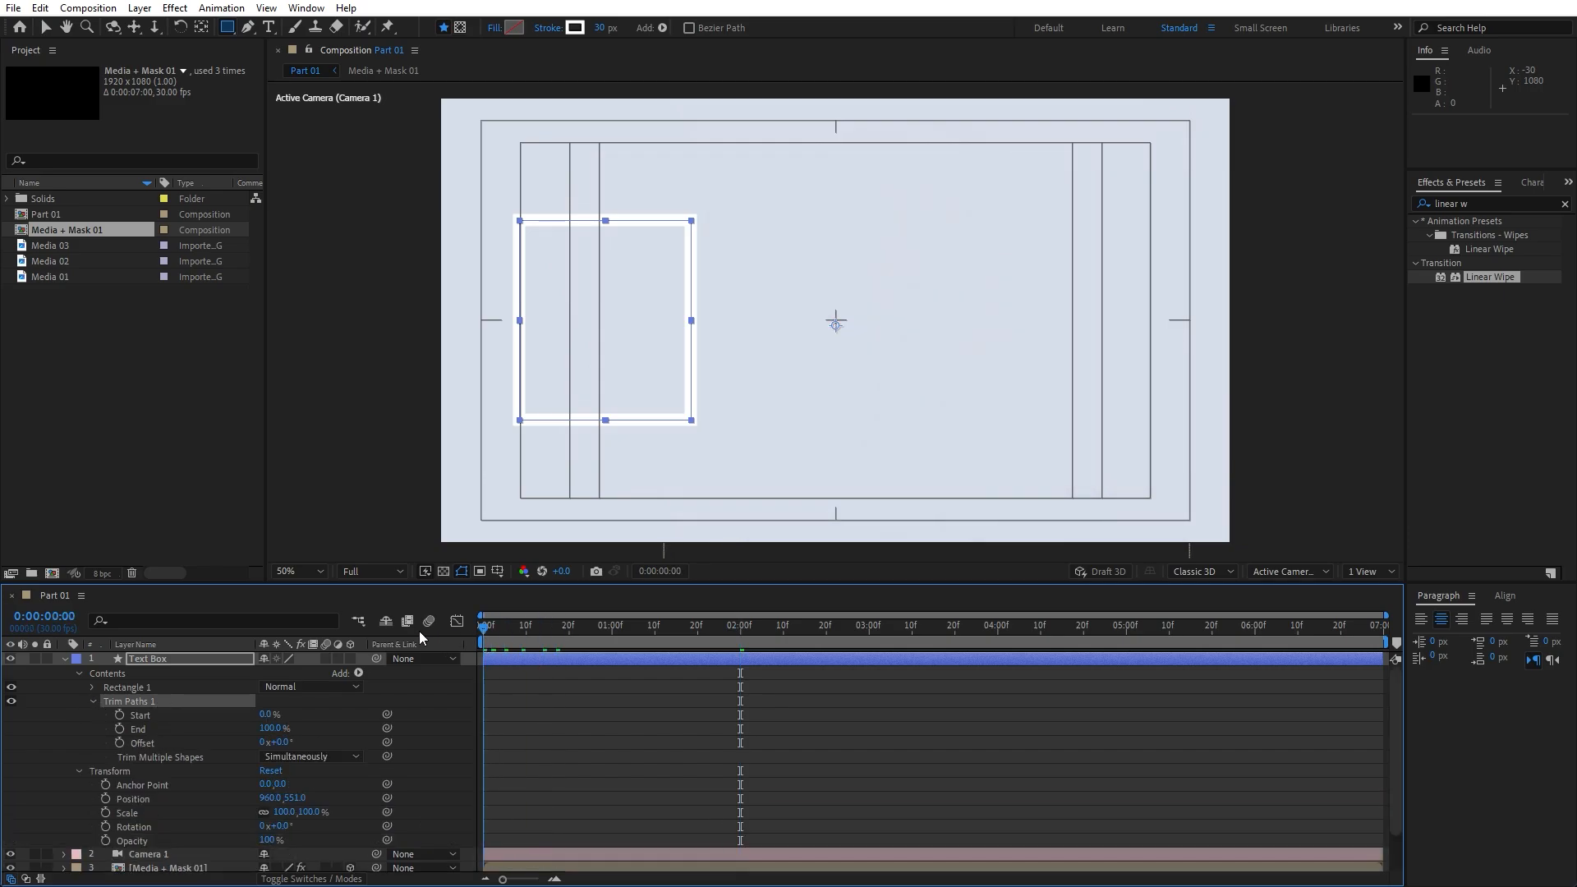
click(121, 715)
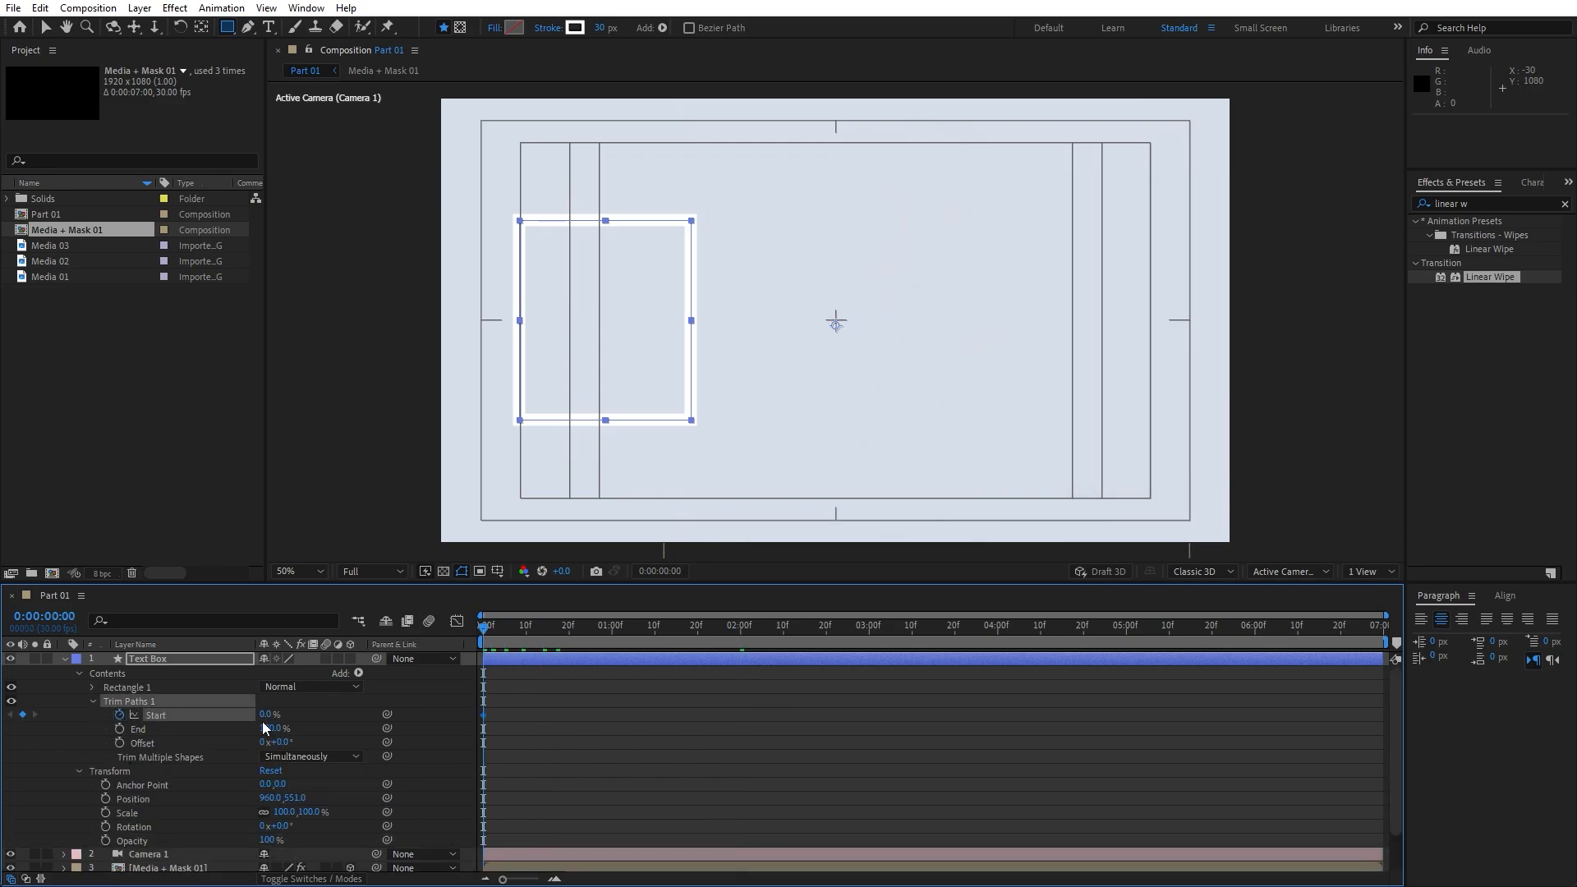
click(265, 714)
text(100)
key(Return)
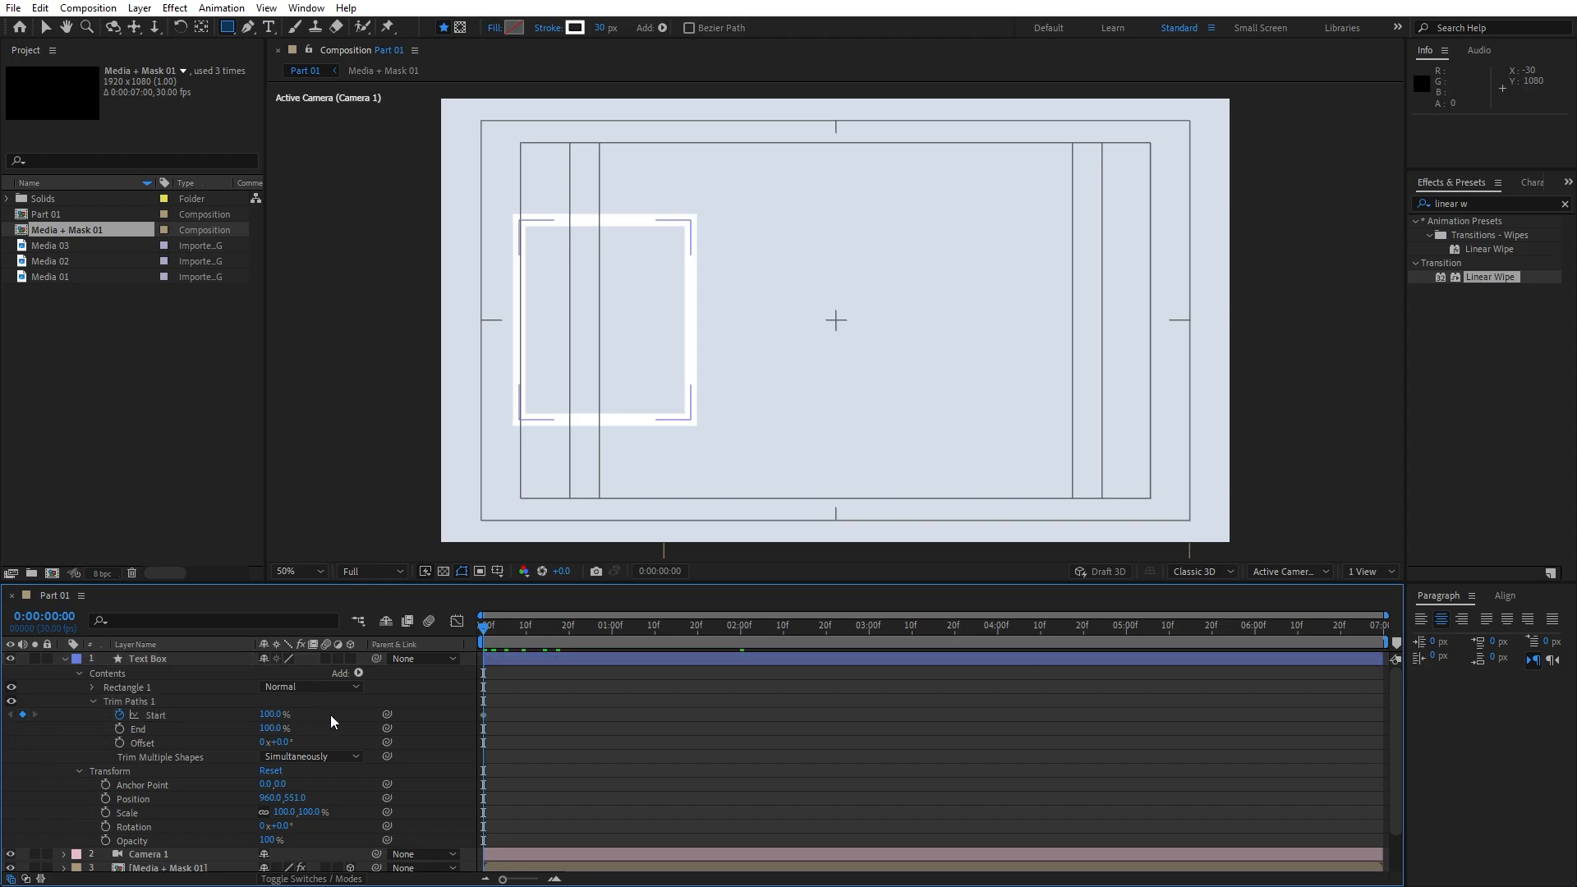
Set the Trim Paths Start to 20% at 2:00 and Offset to 195°
drag(505, 628, 737, 633)
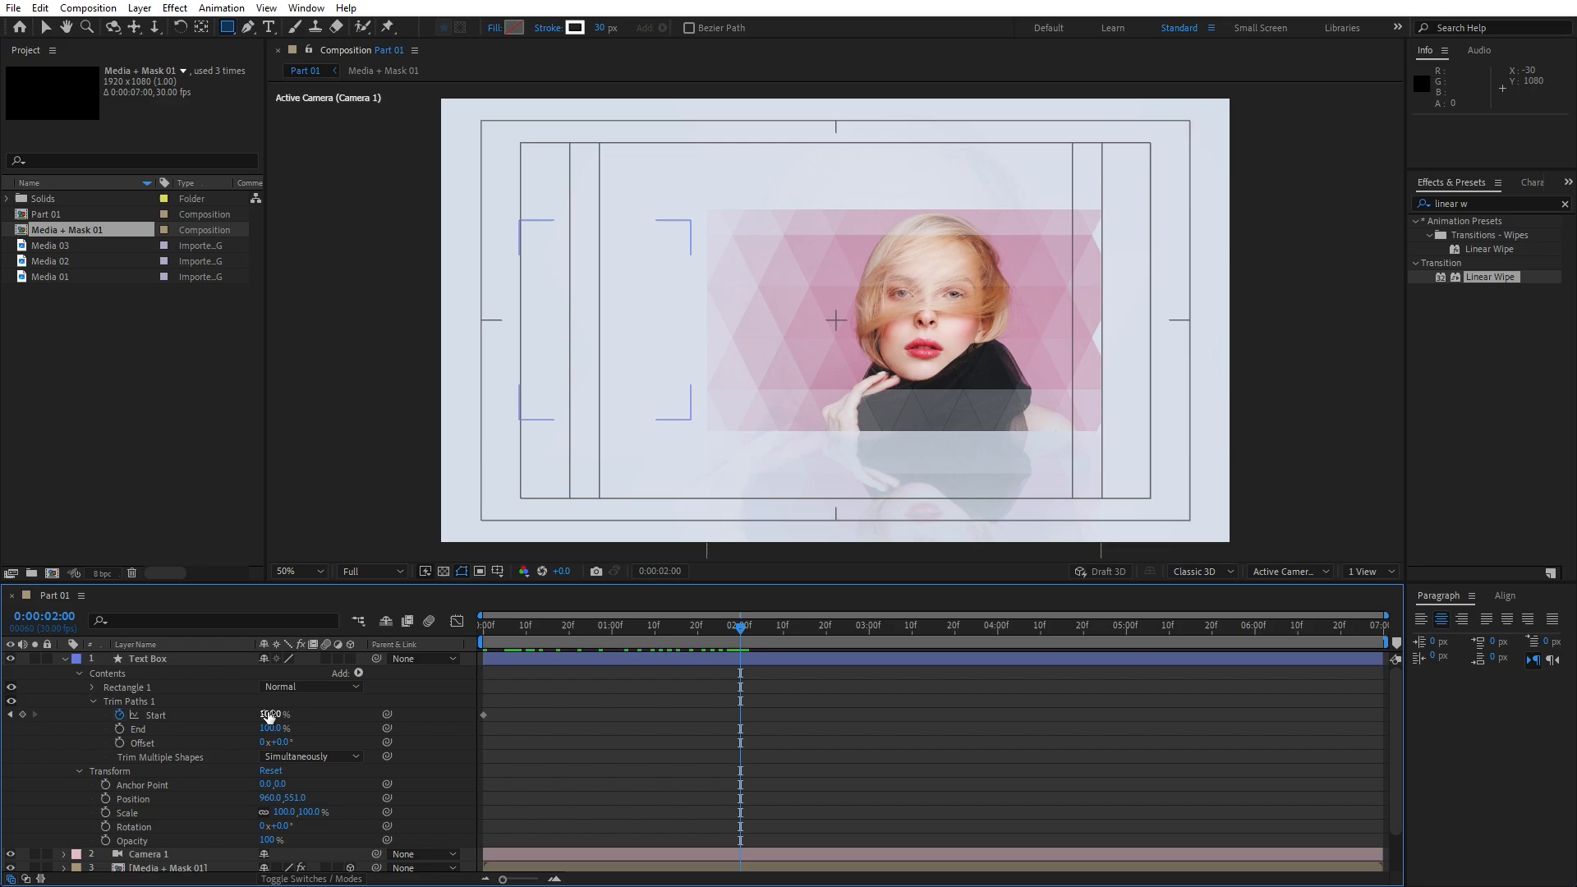
text(20)
key(Return)
click(280, 741)
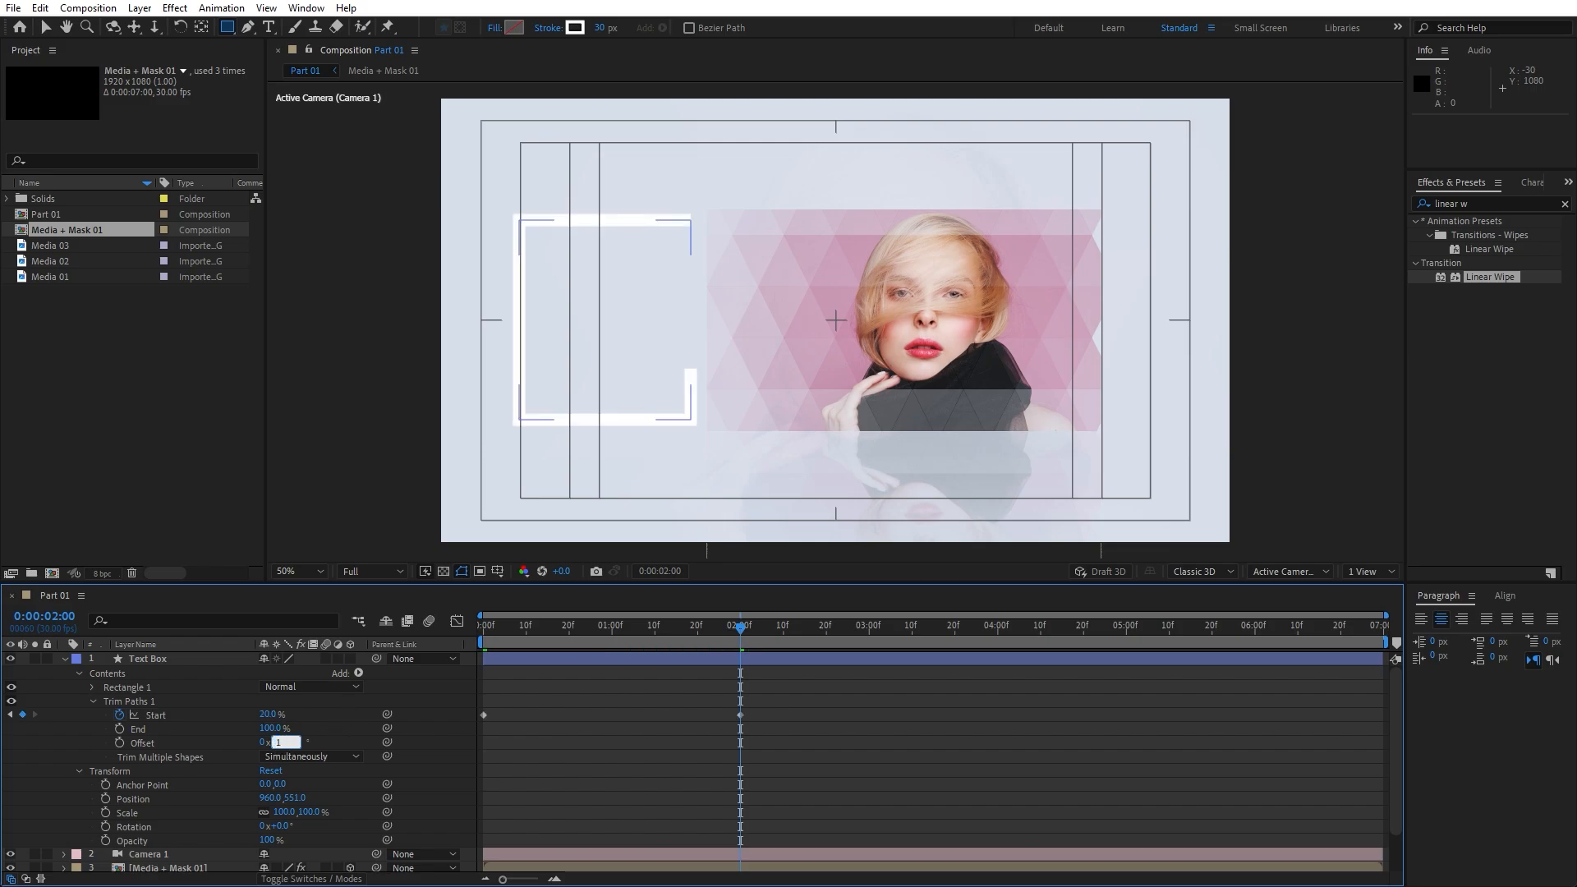
text(195)
key(Return)
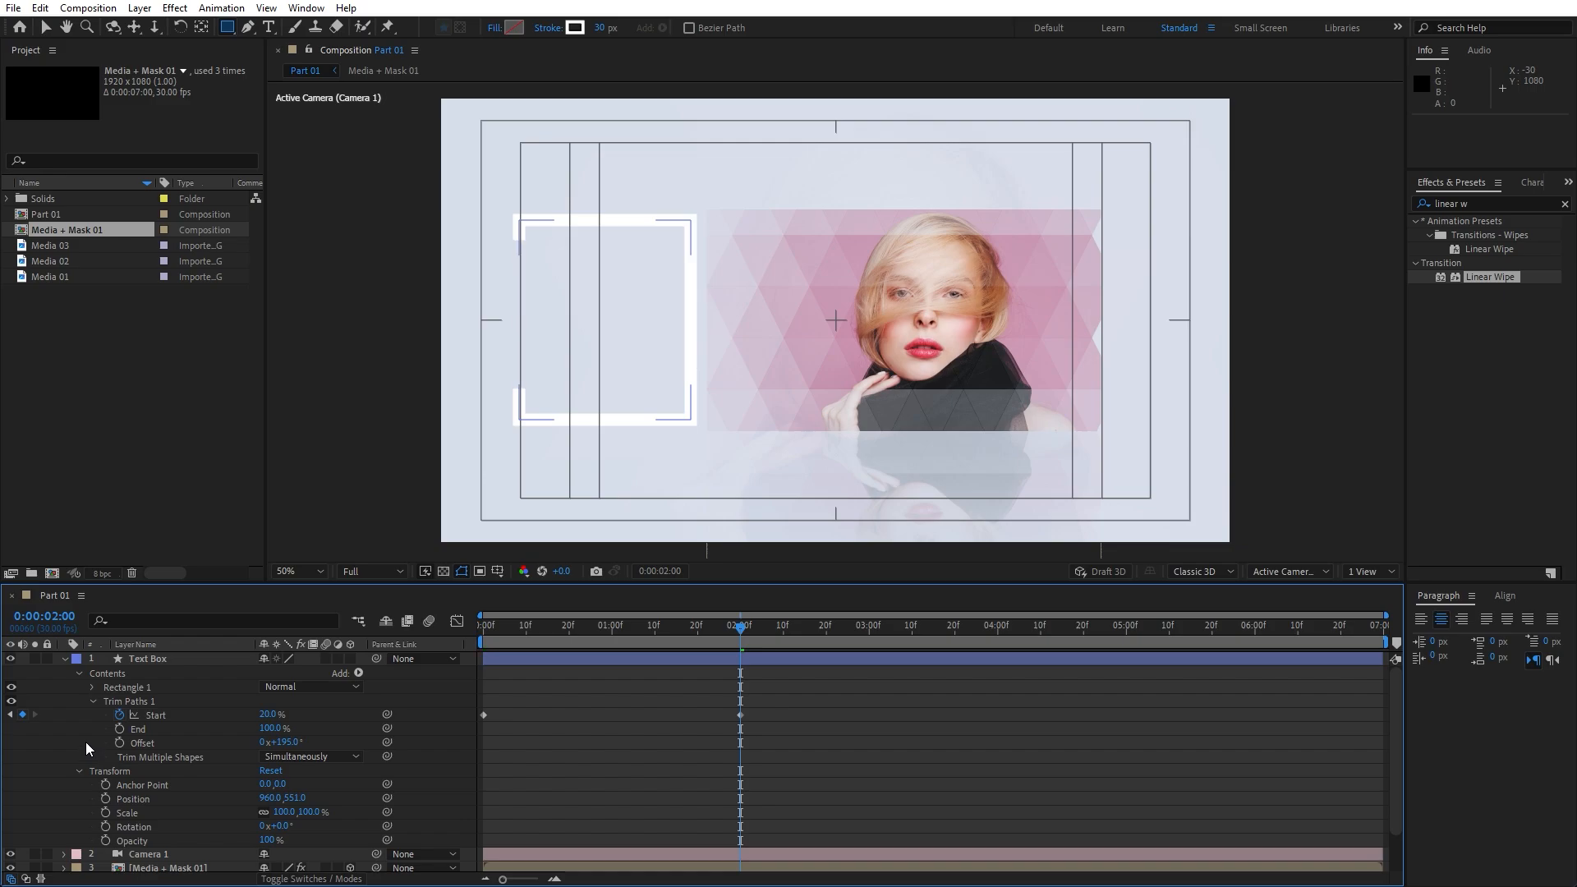
Preview the draw-on and easy-ease both Start keyframes with F9
key(space)
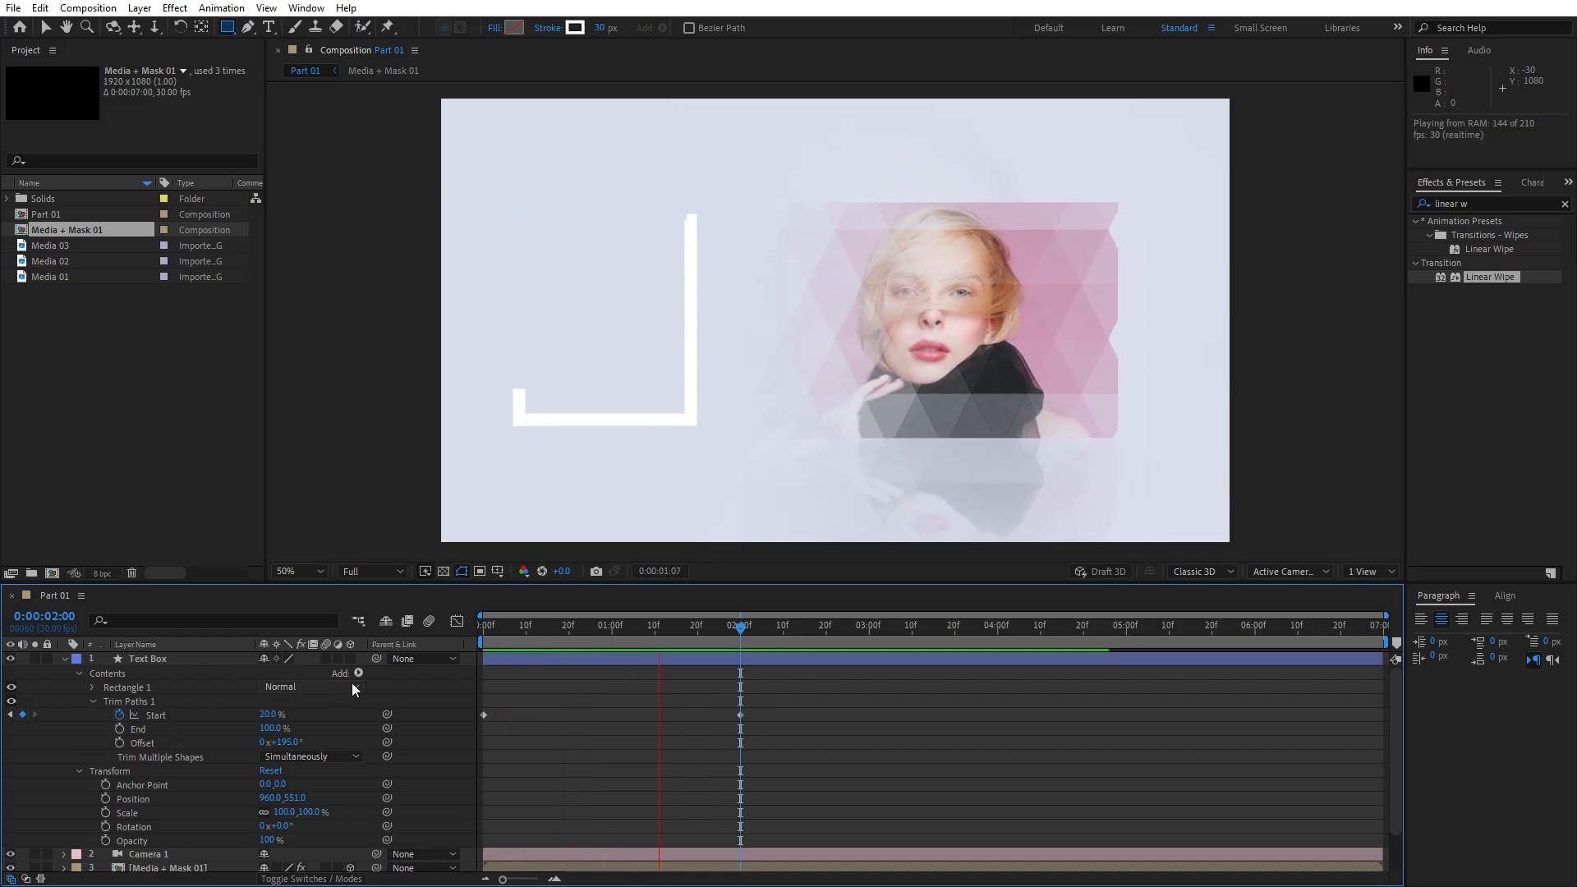
key(space)
click(517, 626)
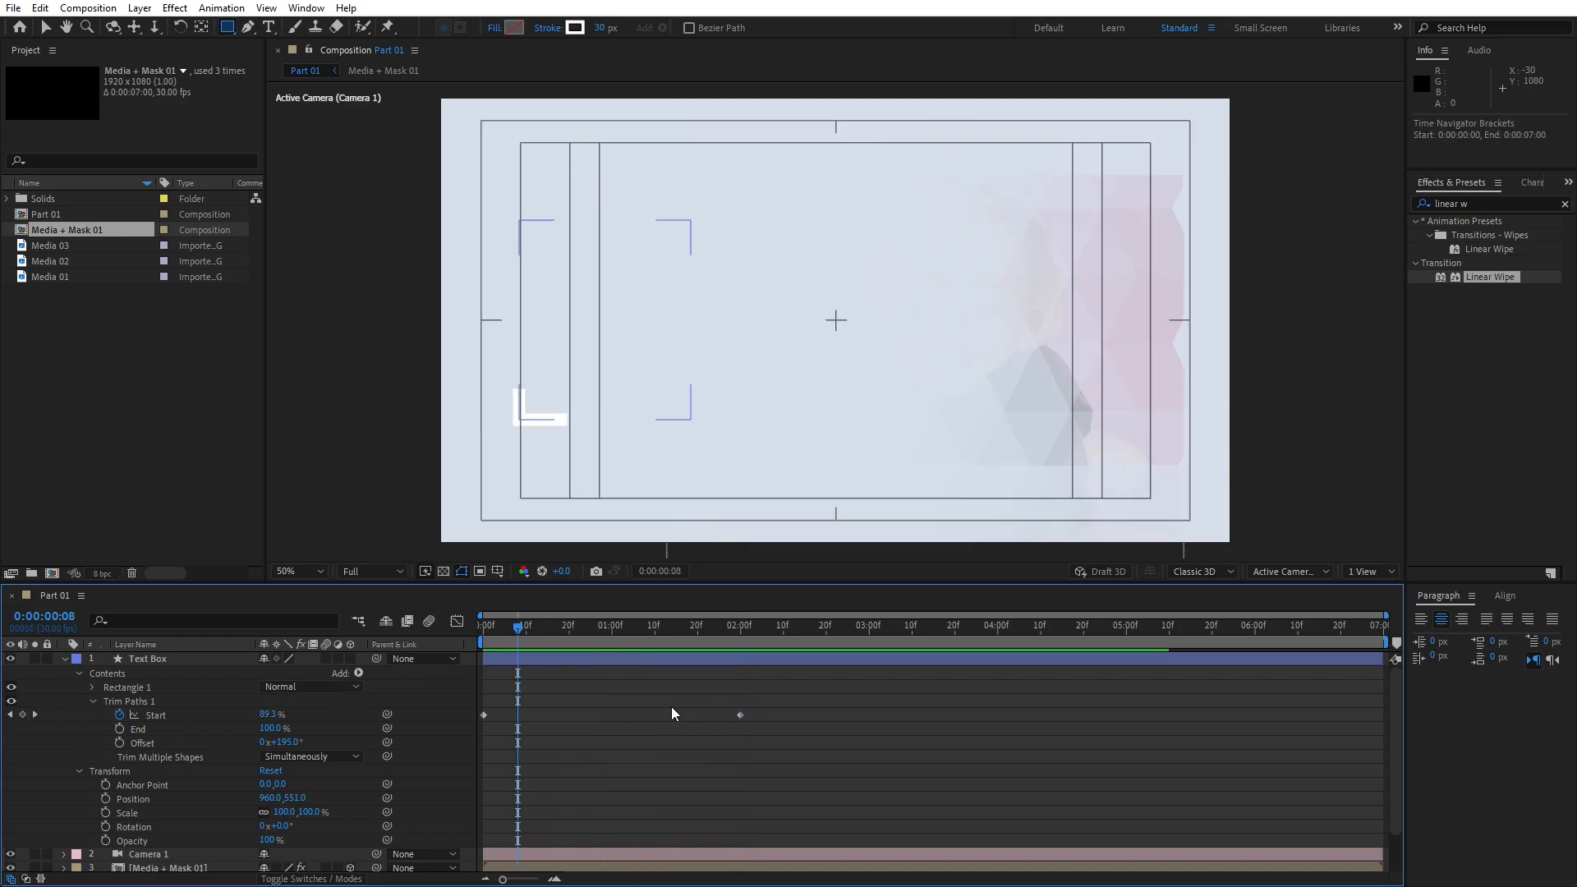
drag(782, 705, 453, 762)
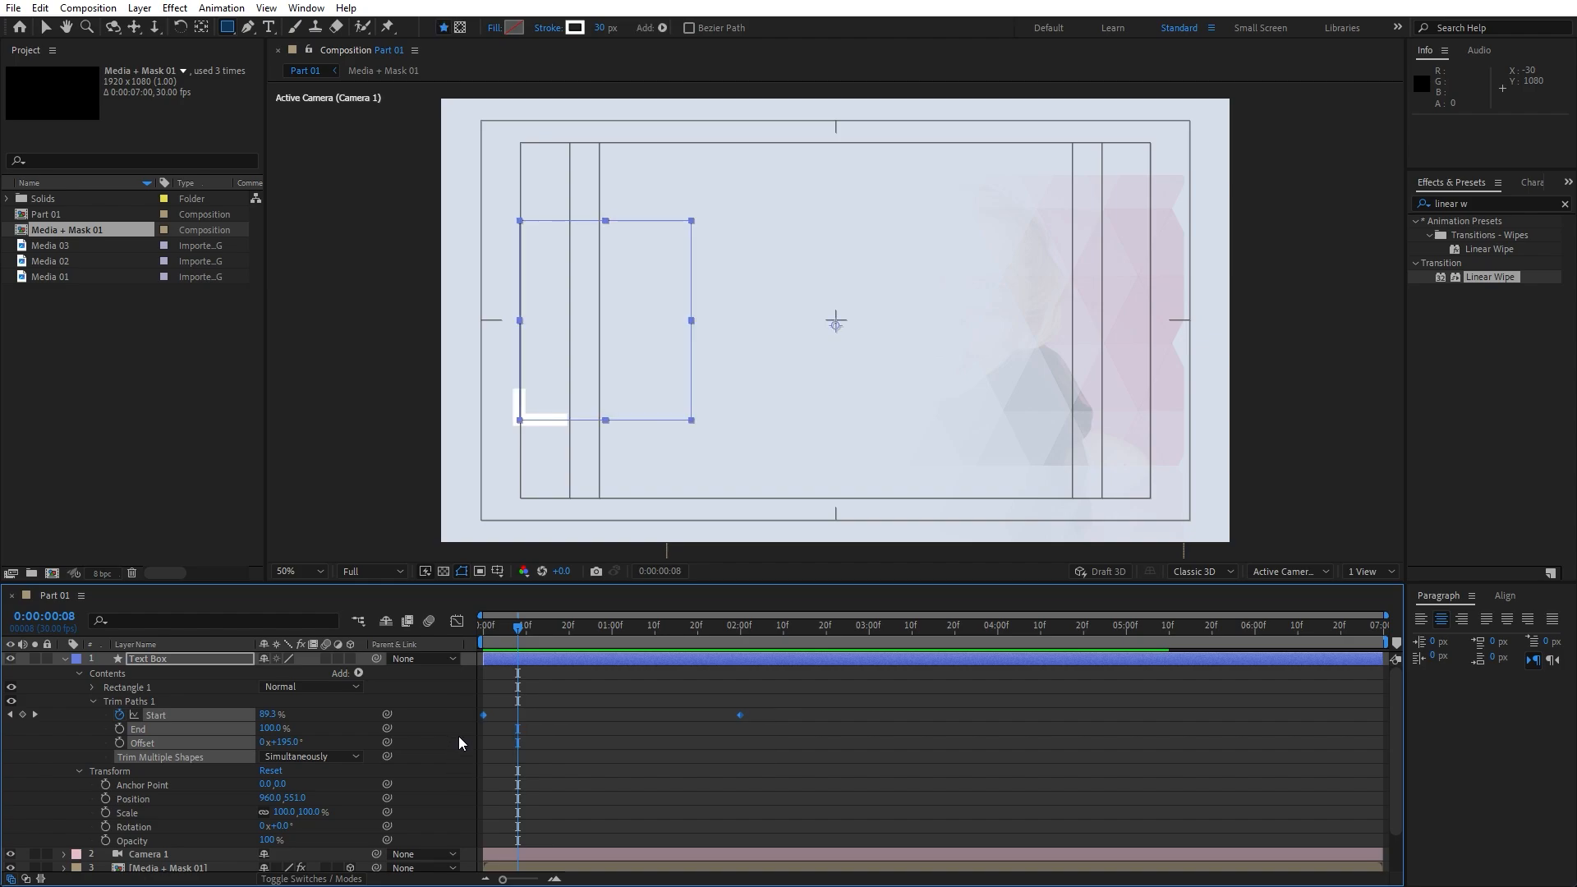
key(F9)
click(456, 622)
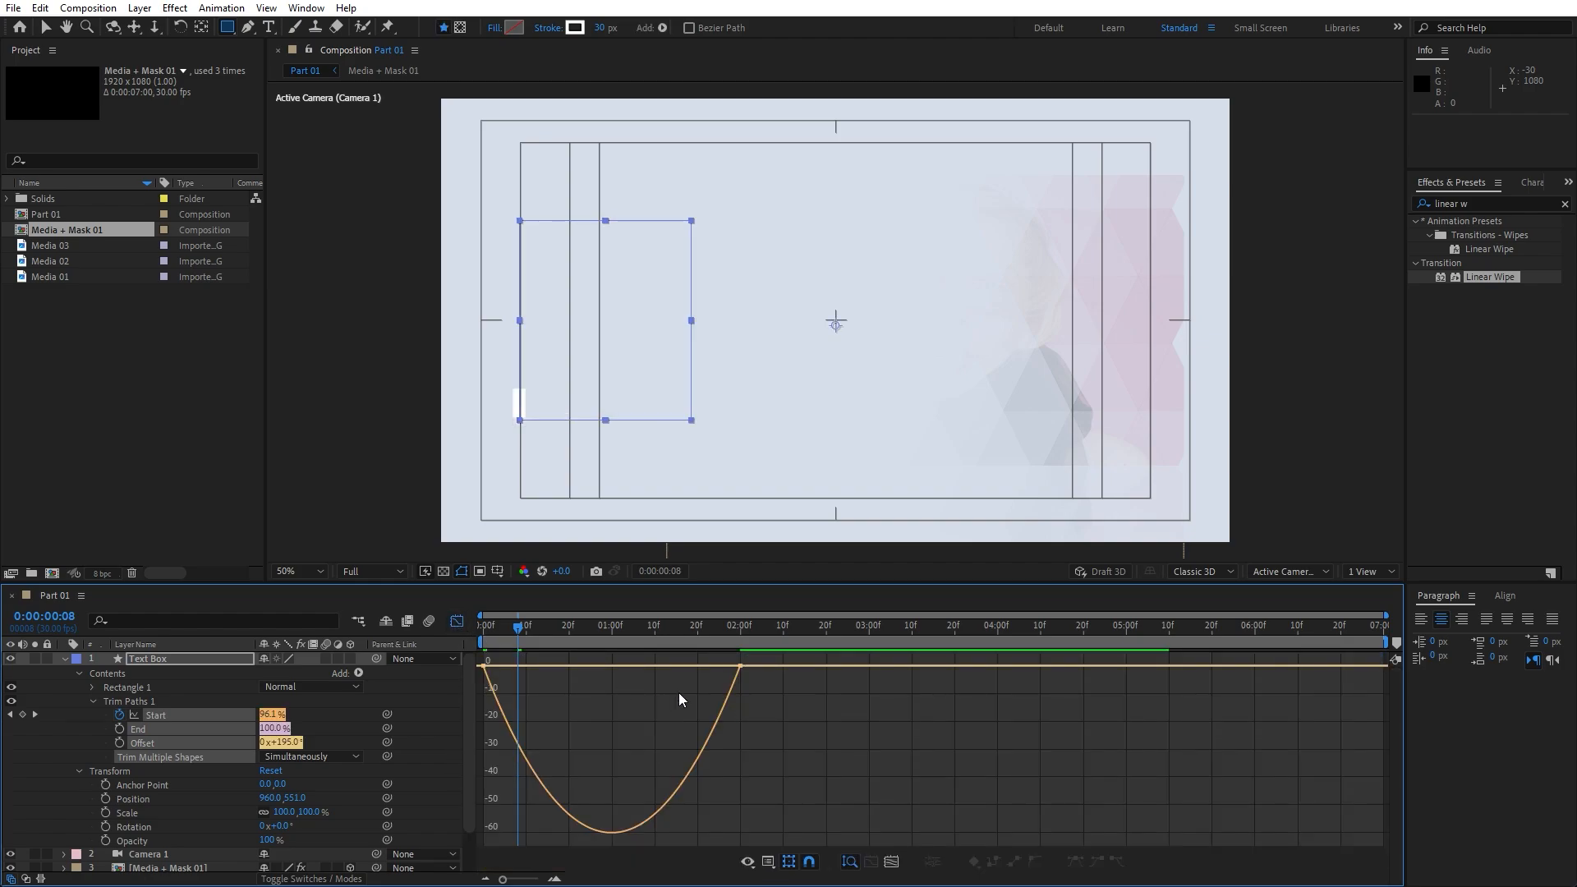
On the speed graph, pull the 2-second Start keyframe's influence handle, then preview
right_click(754, 699)
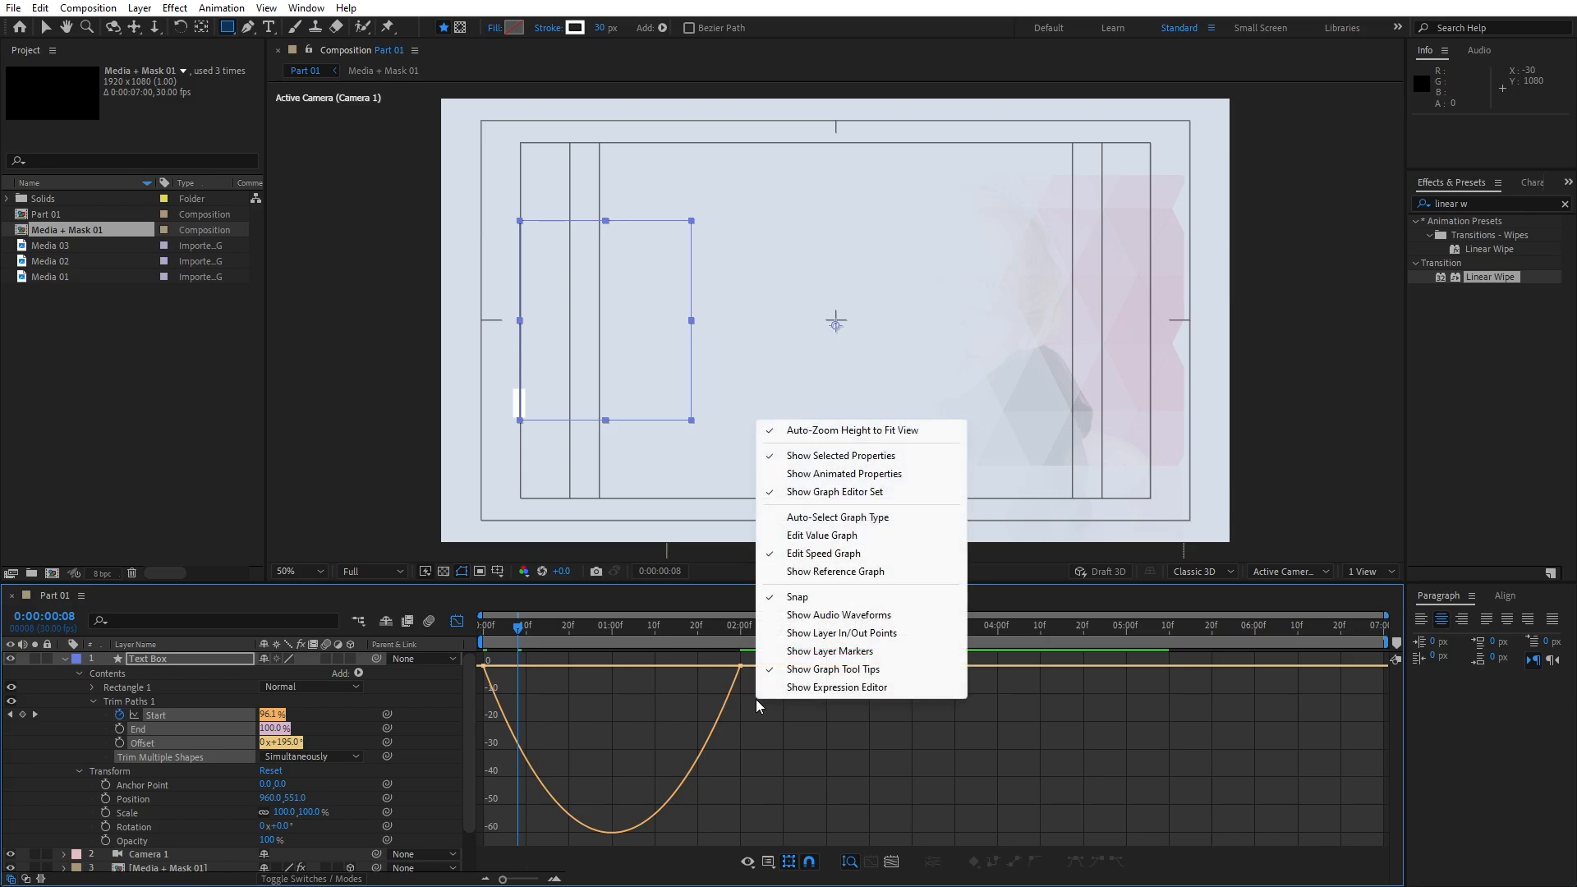
click(827, 552)
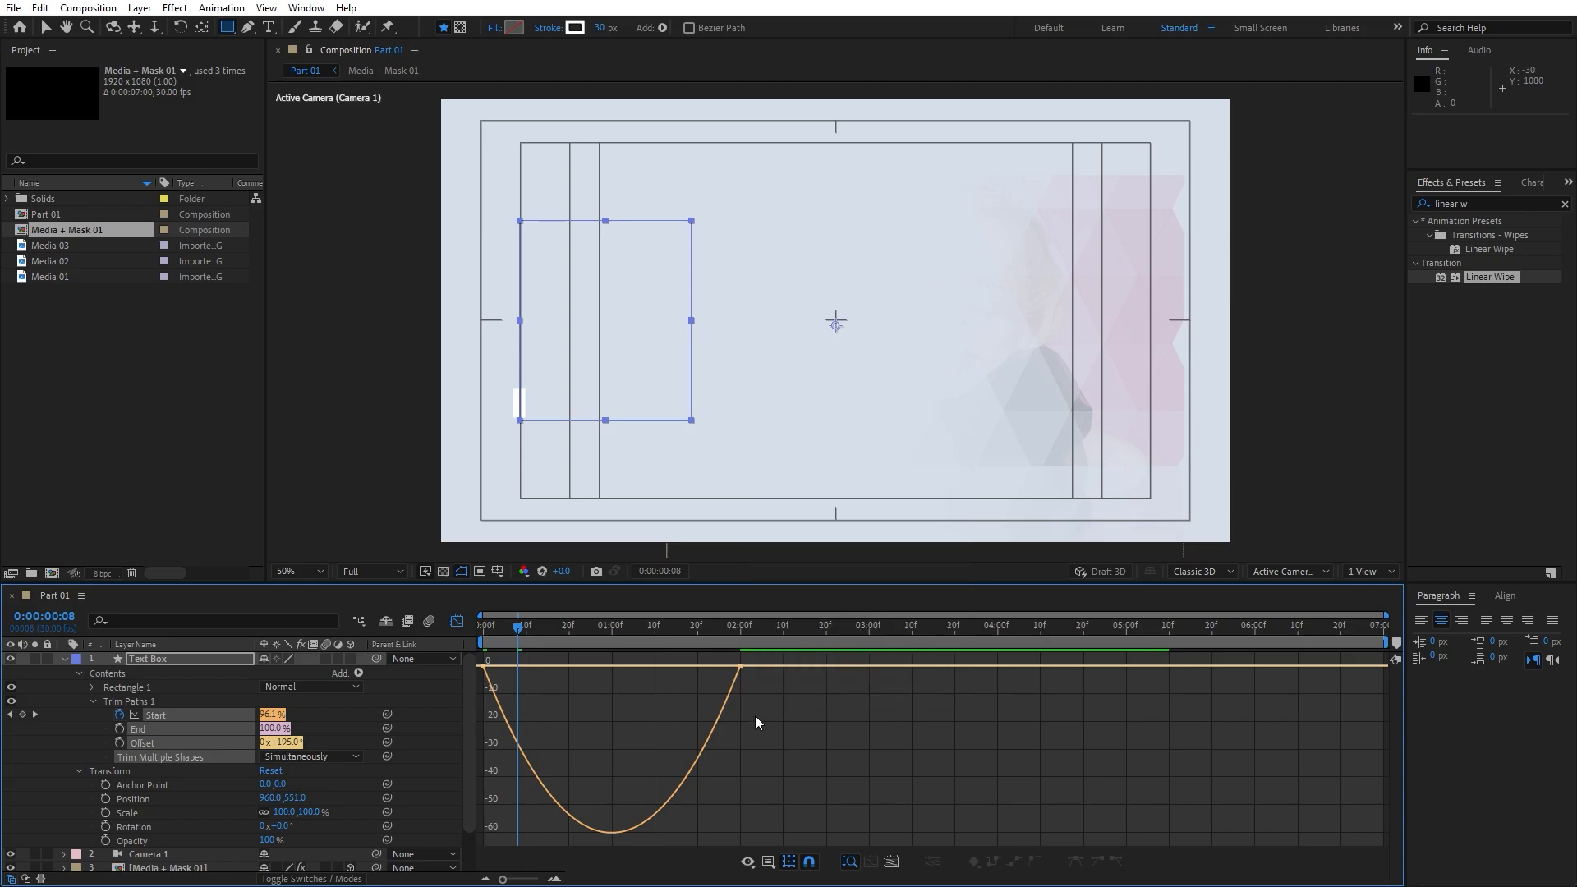
drag(778, 720, 592, 667)
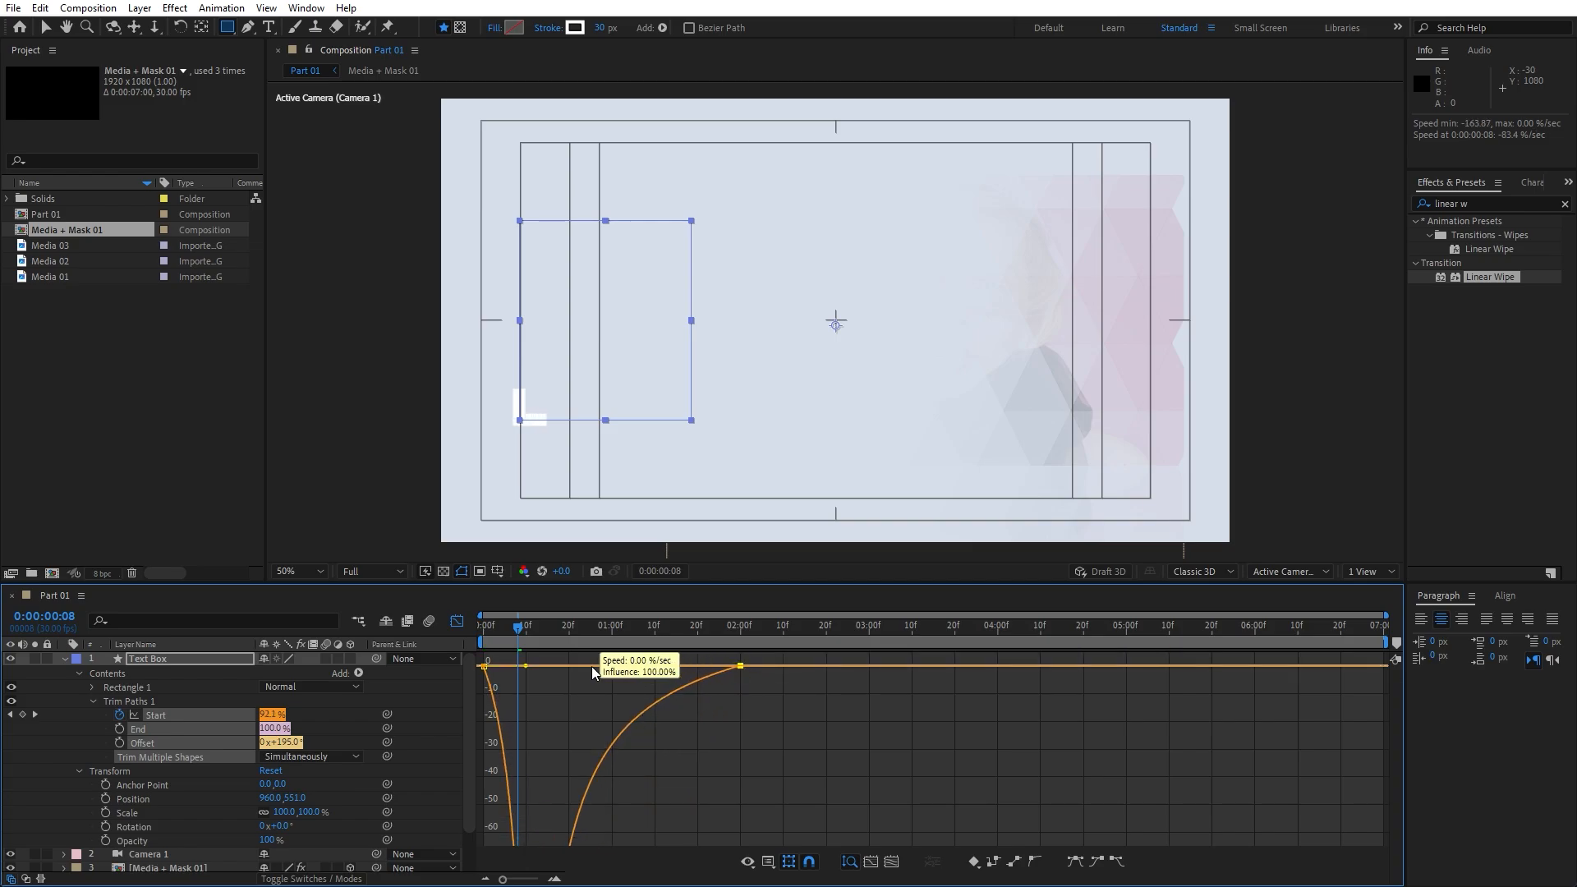
click(455, 628)
key(space)
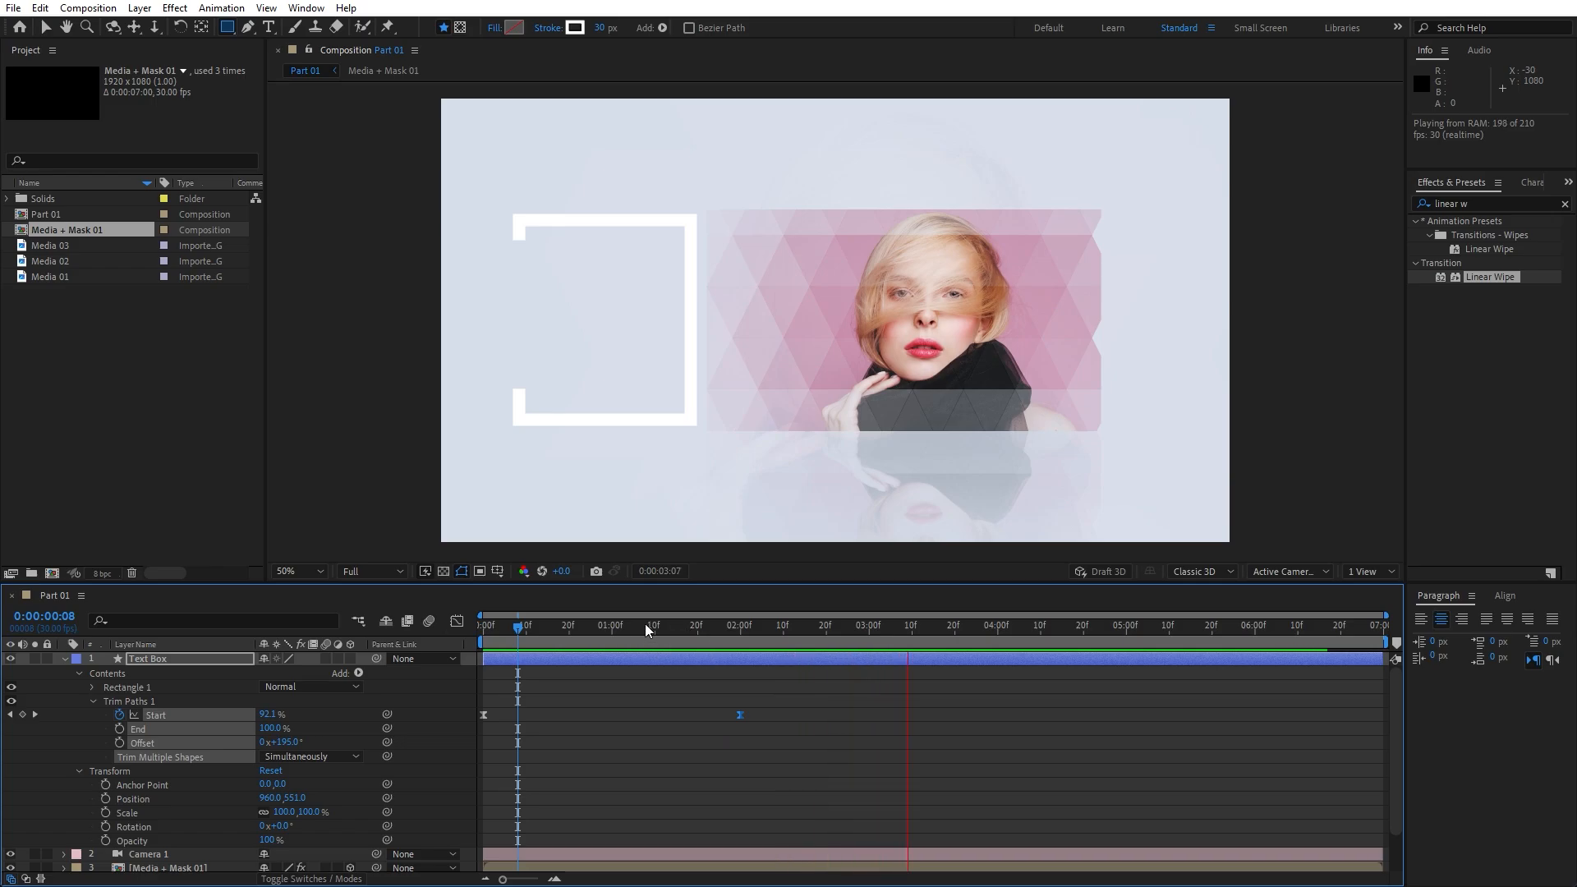
Stop the preview, collapse Text Box, return to the Selection tool and deselect all
click(645, 624)
click(65, 659)
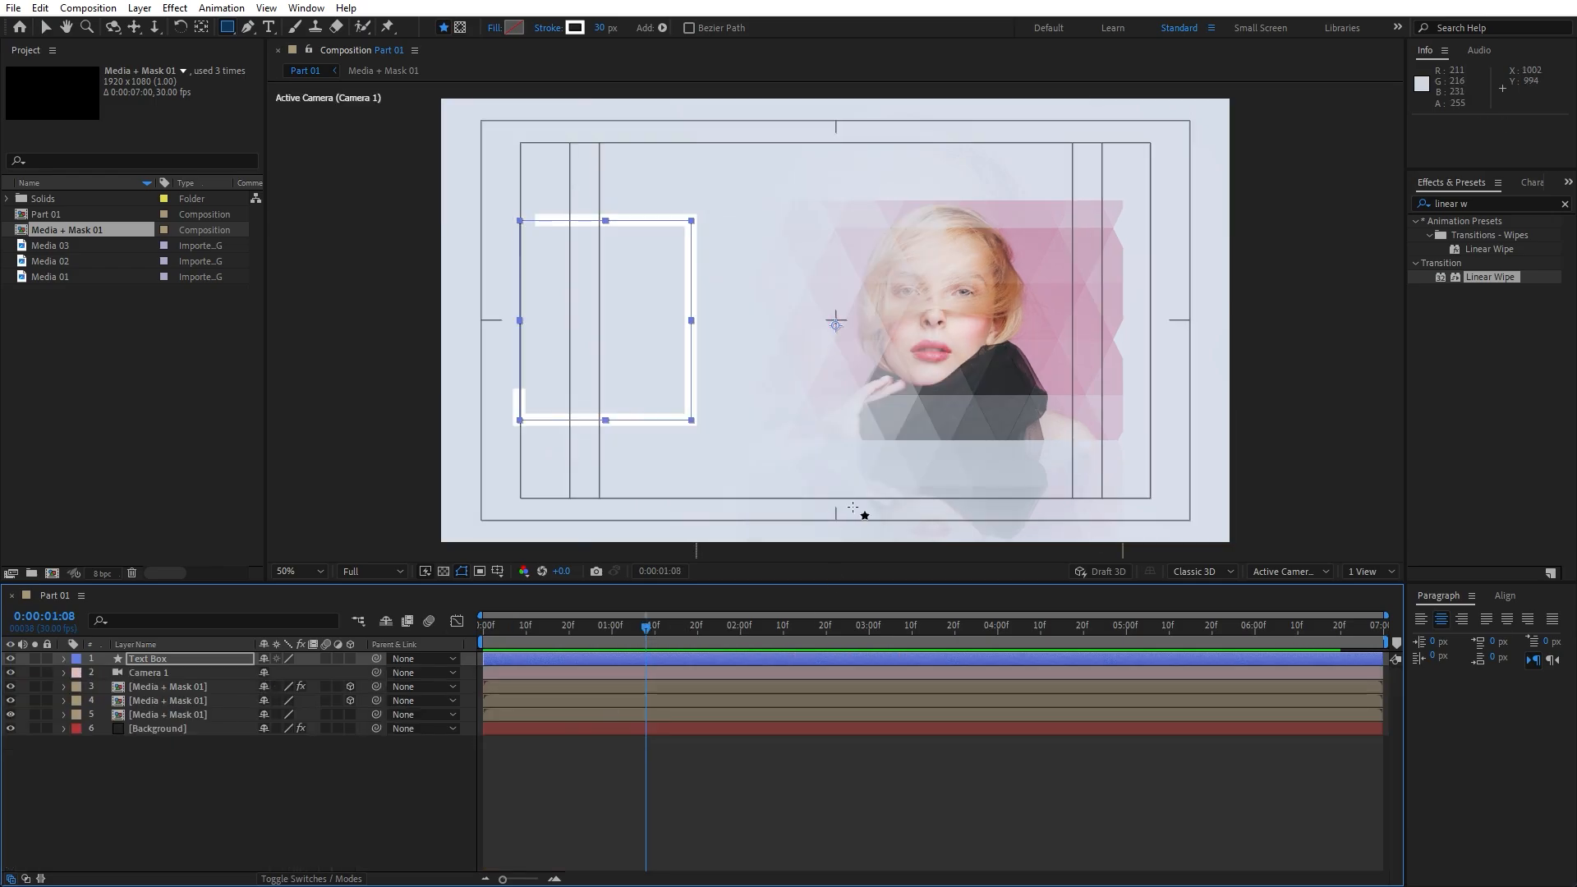
key(v)
key(ctrl+shift+a)
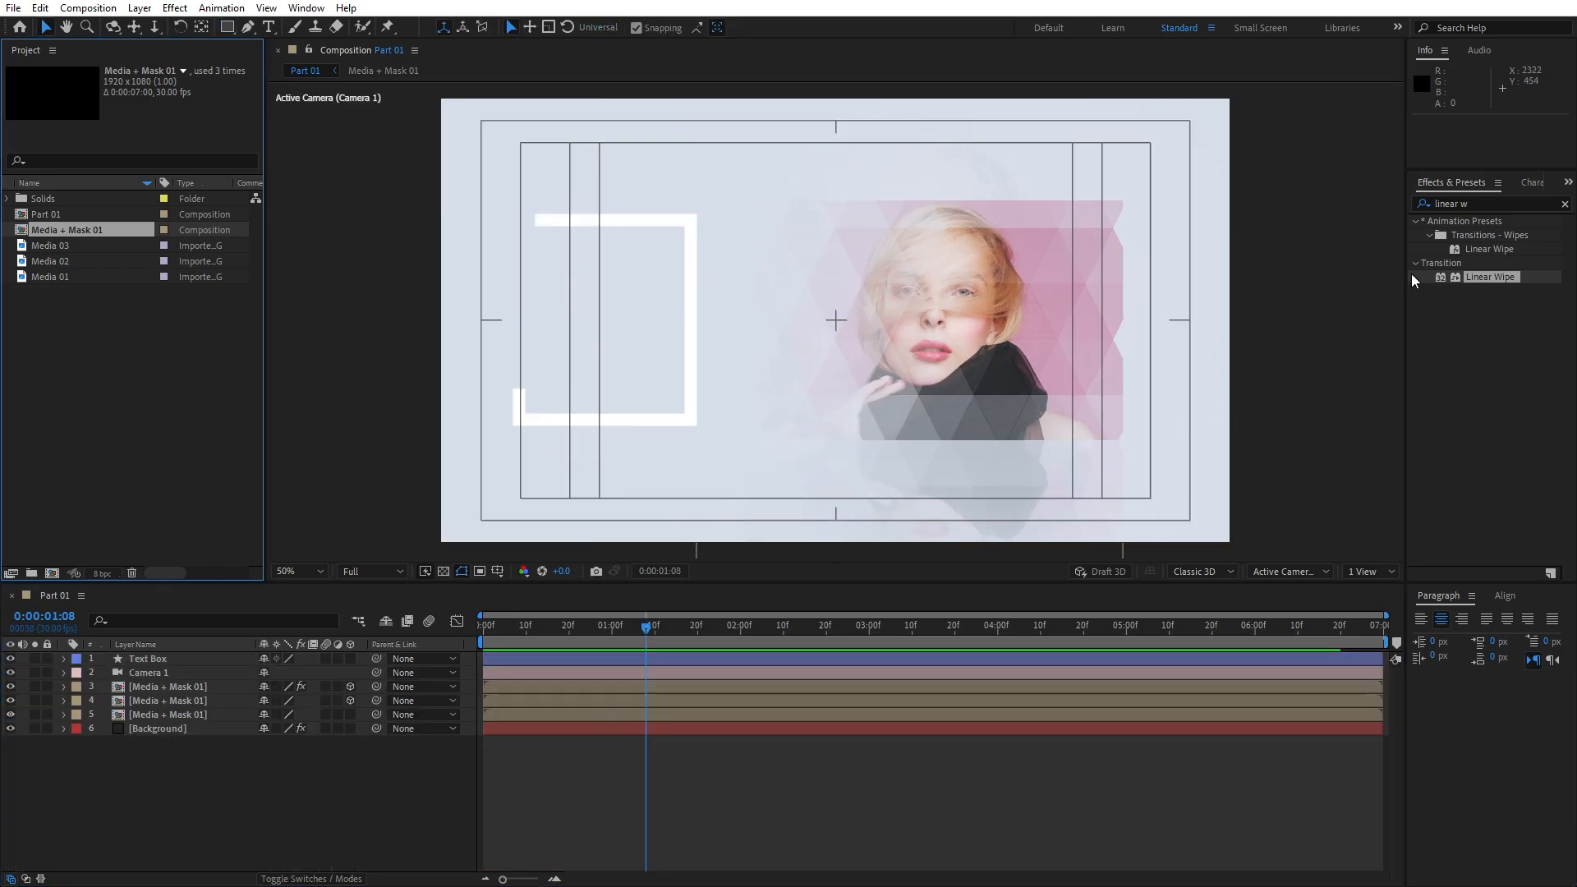
Apply a Fill effect to Text Box with colour F8F5F5
click(1481, 201)
text(fill)
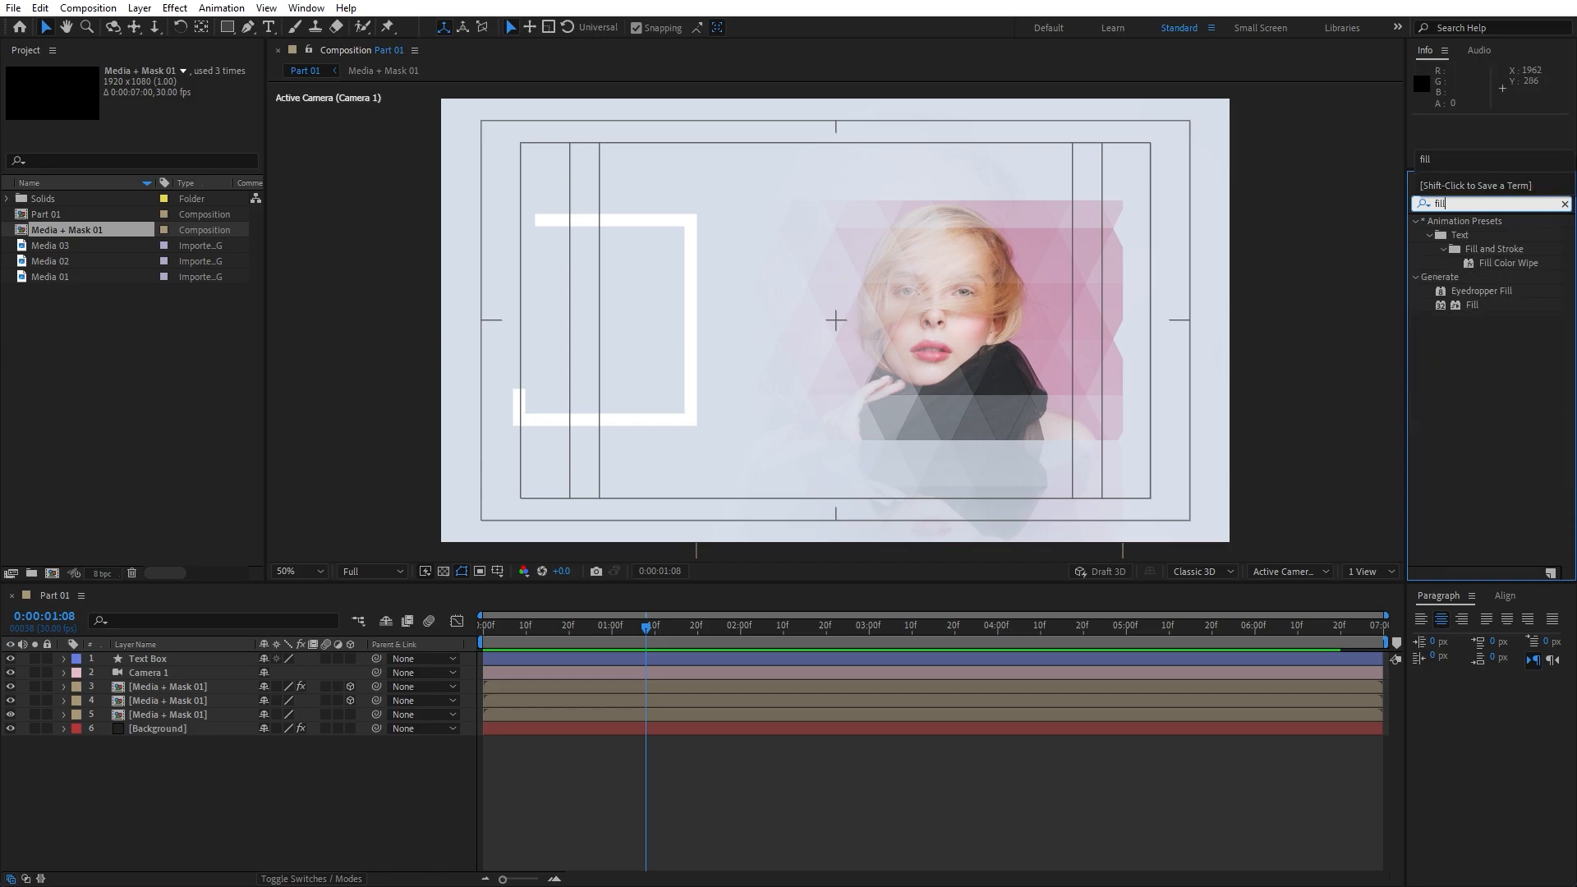
drag(1472, 305, 204, 659)
click(153, 128)
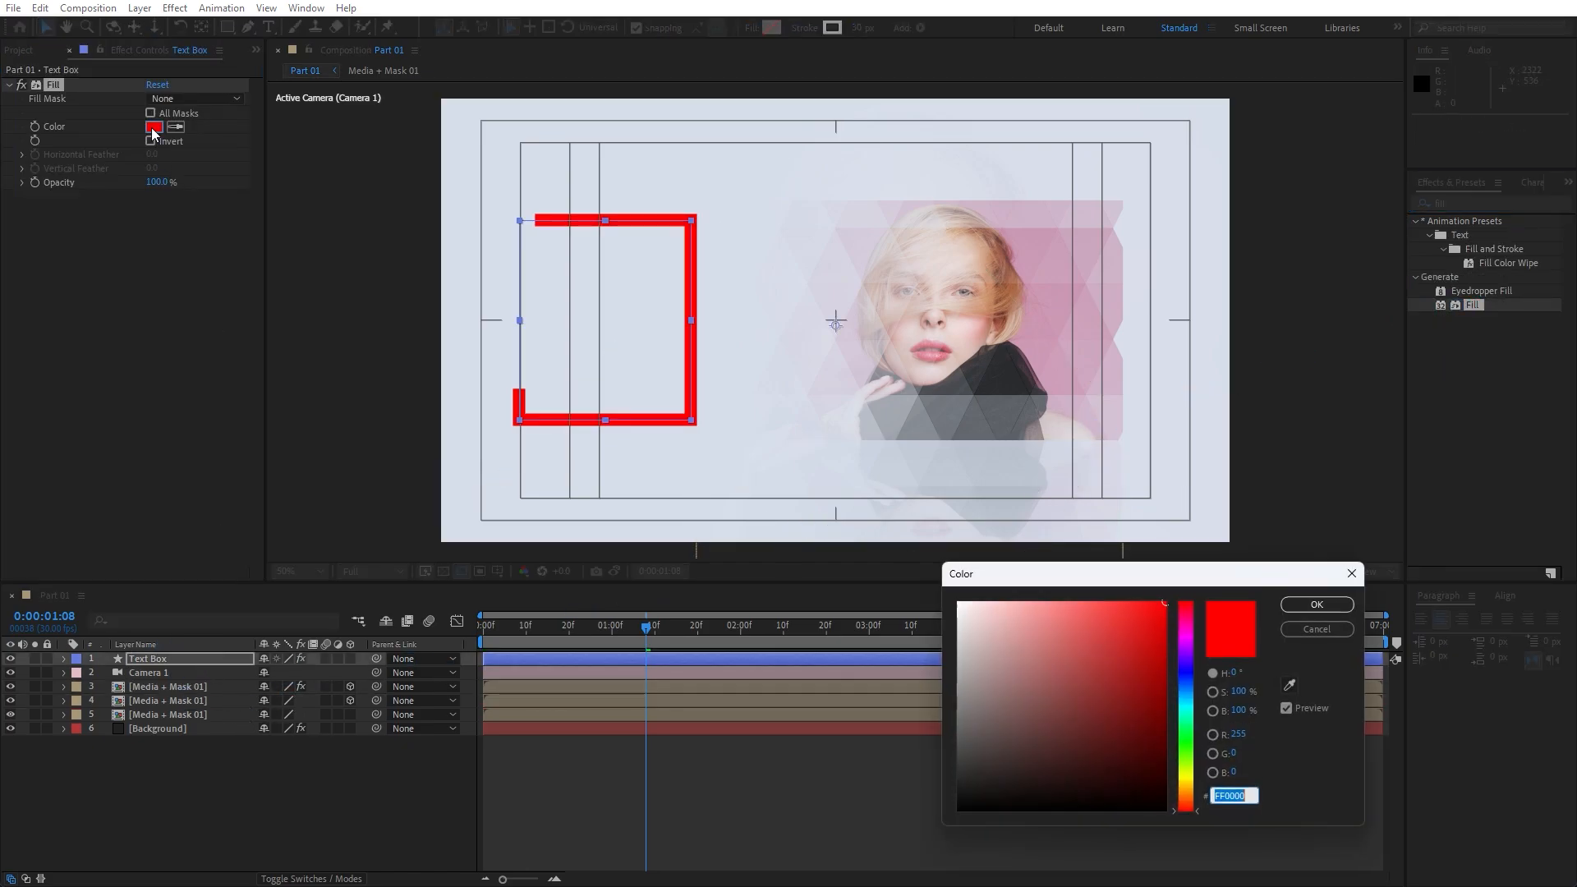
text(F8F5F5)
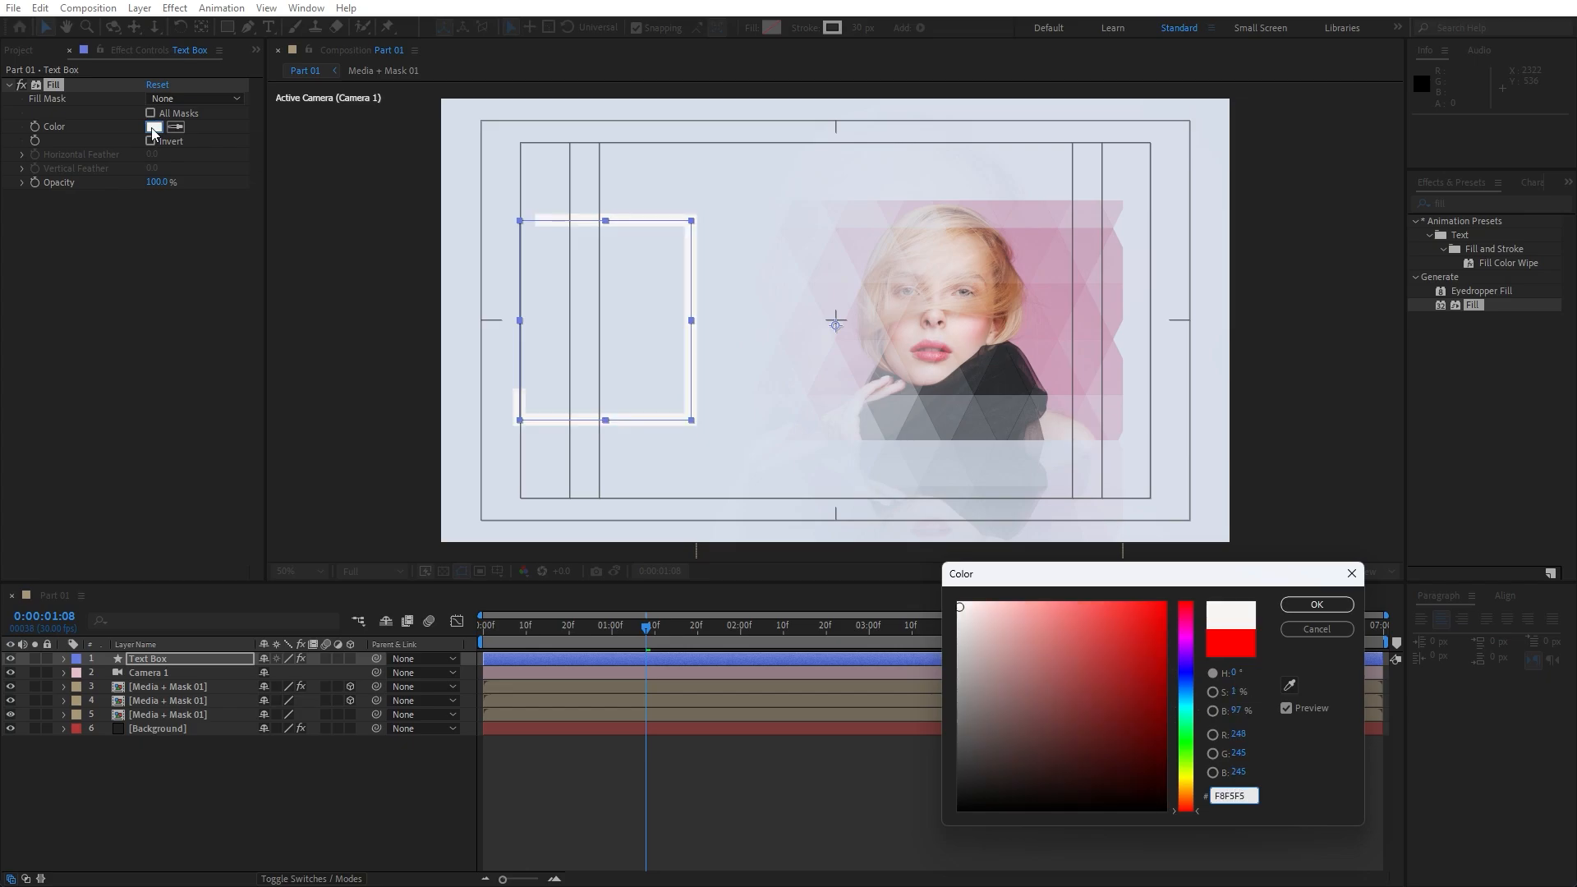
click(1304, 606)
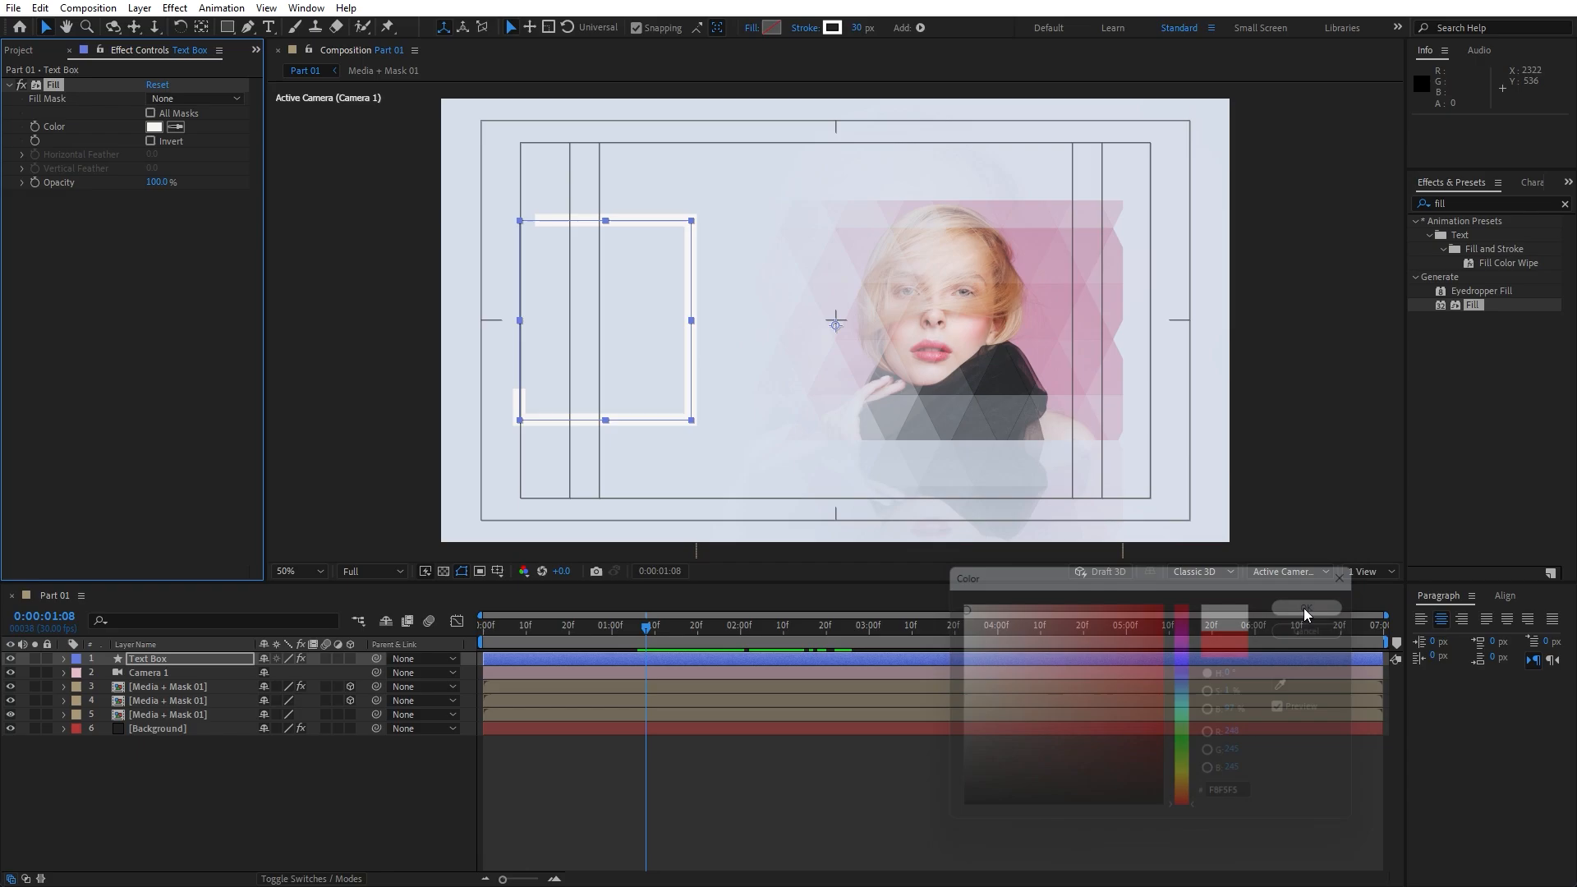
Hide the title/action safe guides and close Effect Controls
click(497, 572)
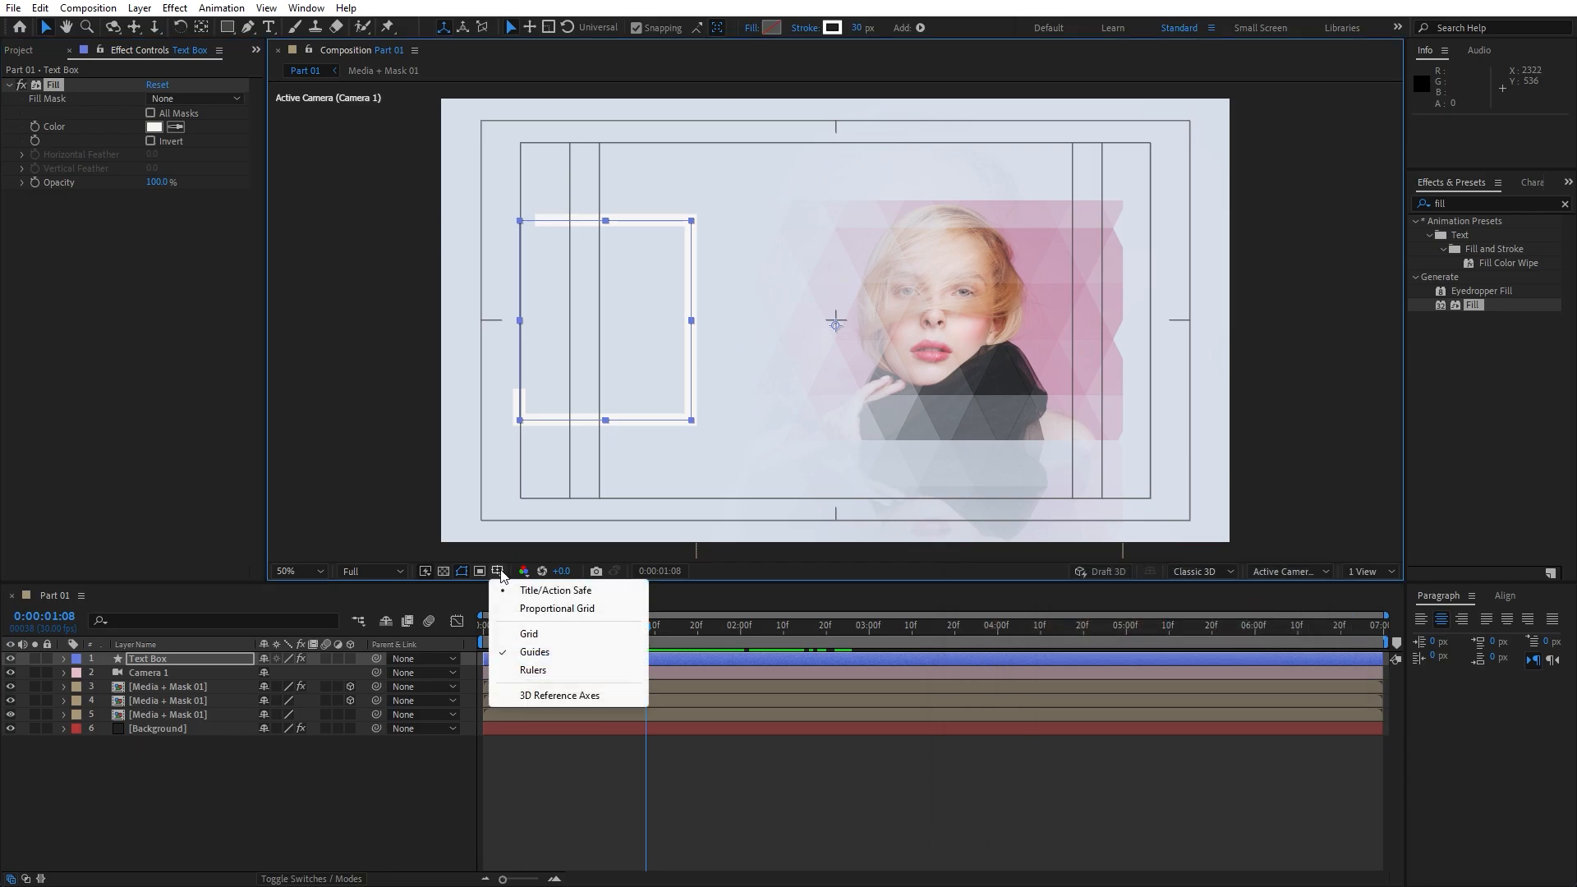
click(552, 591)
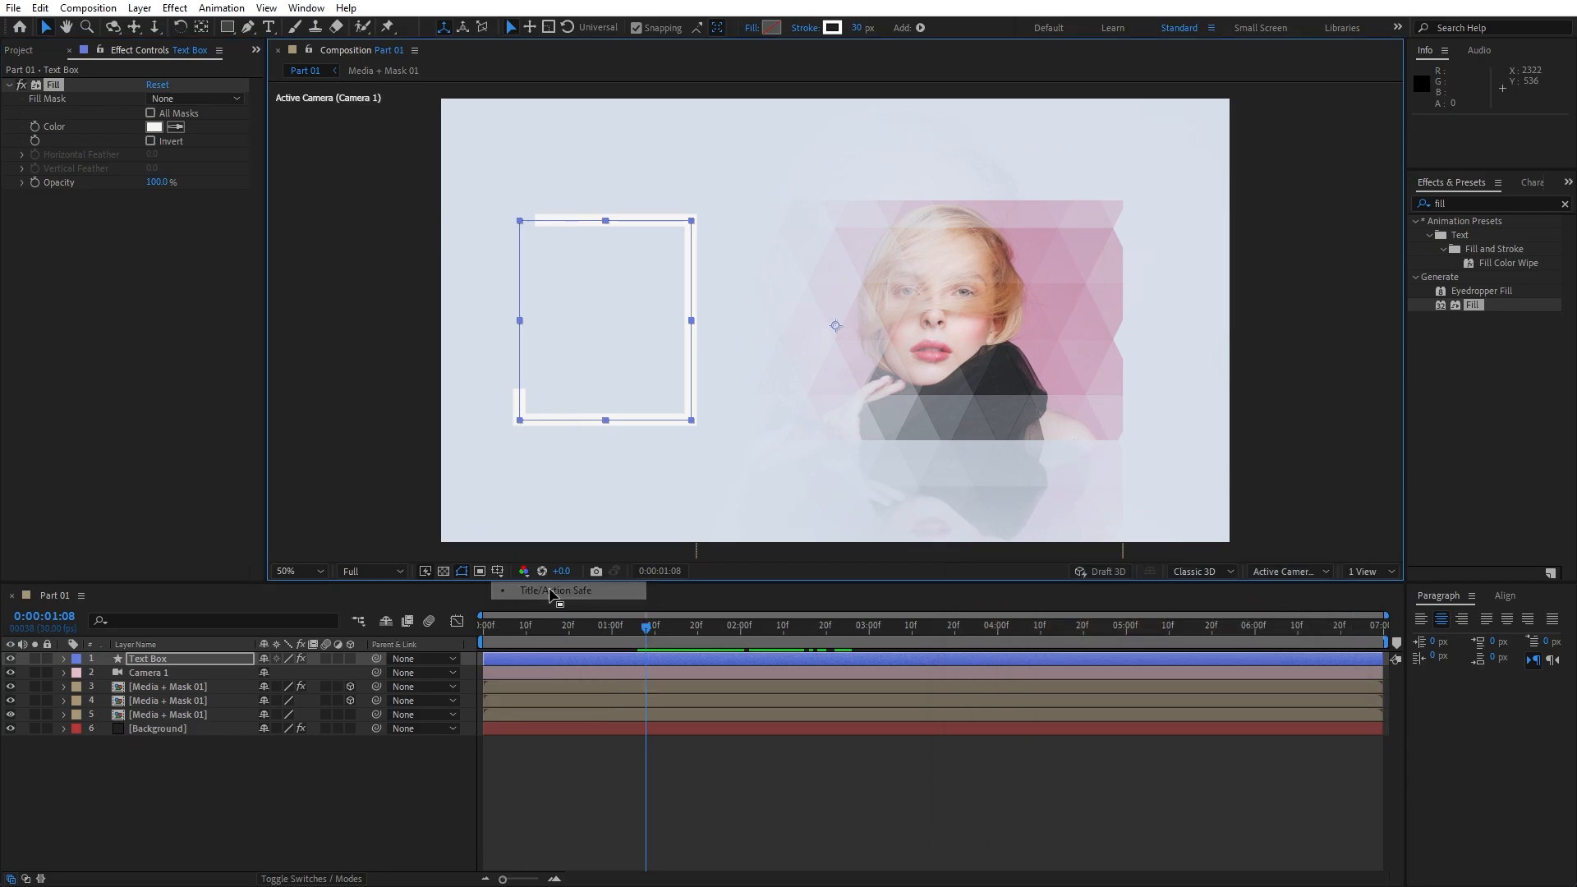
click(69, 50)
click(274, 800)
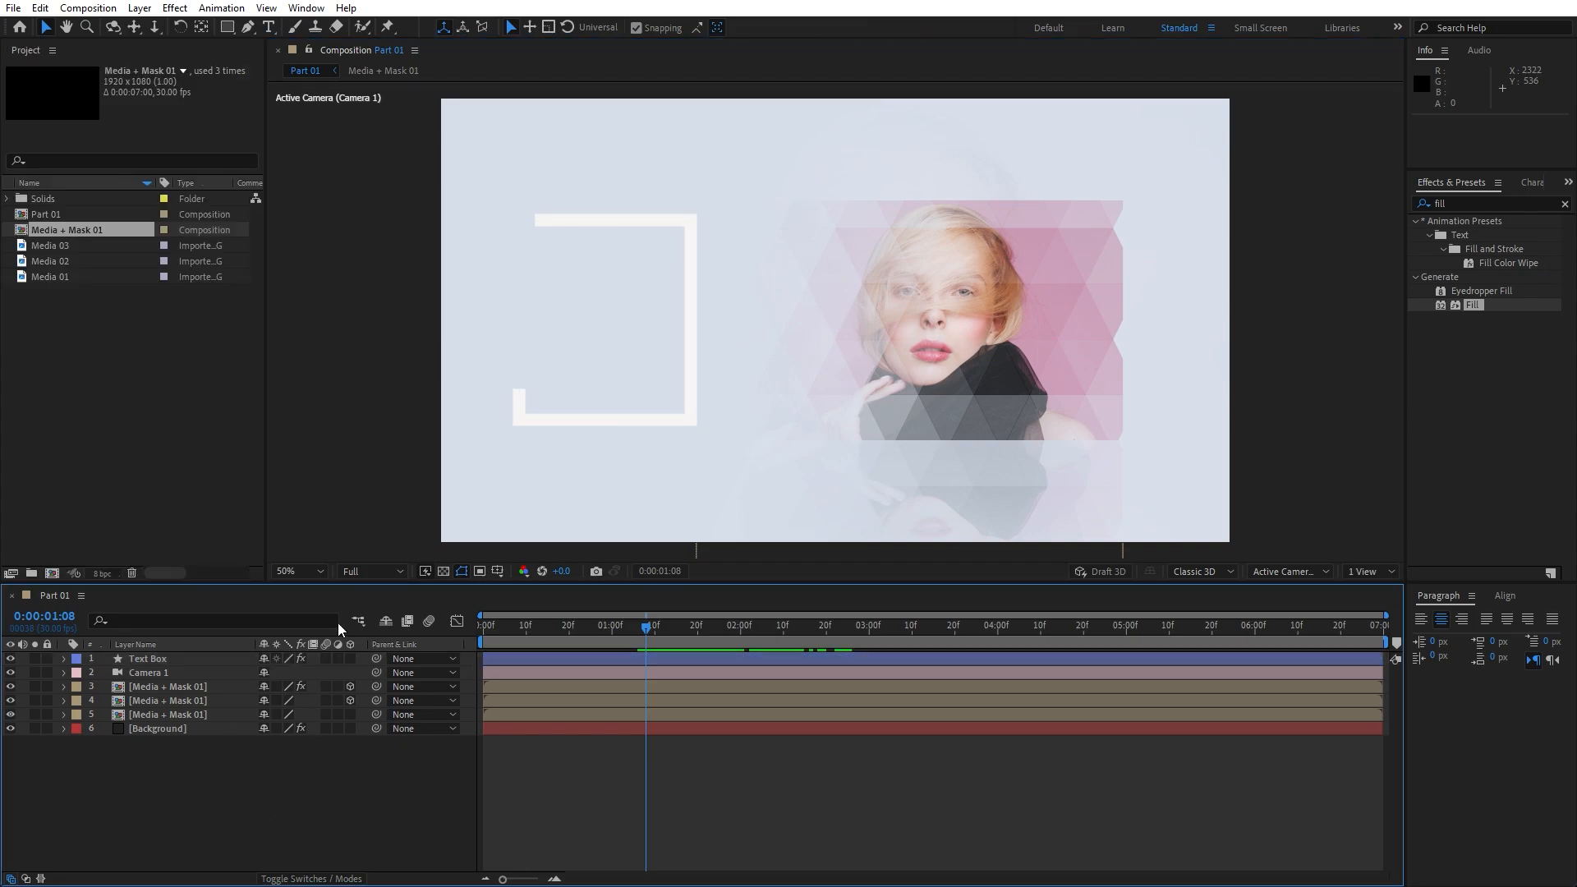
Create an 'ELEGANT' text layer inside the white frame
click(268, 28)
key(space)
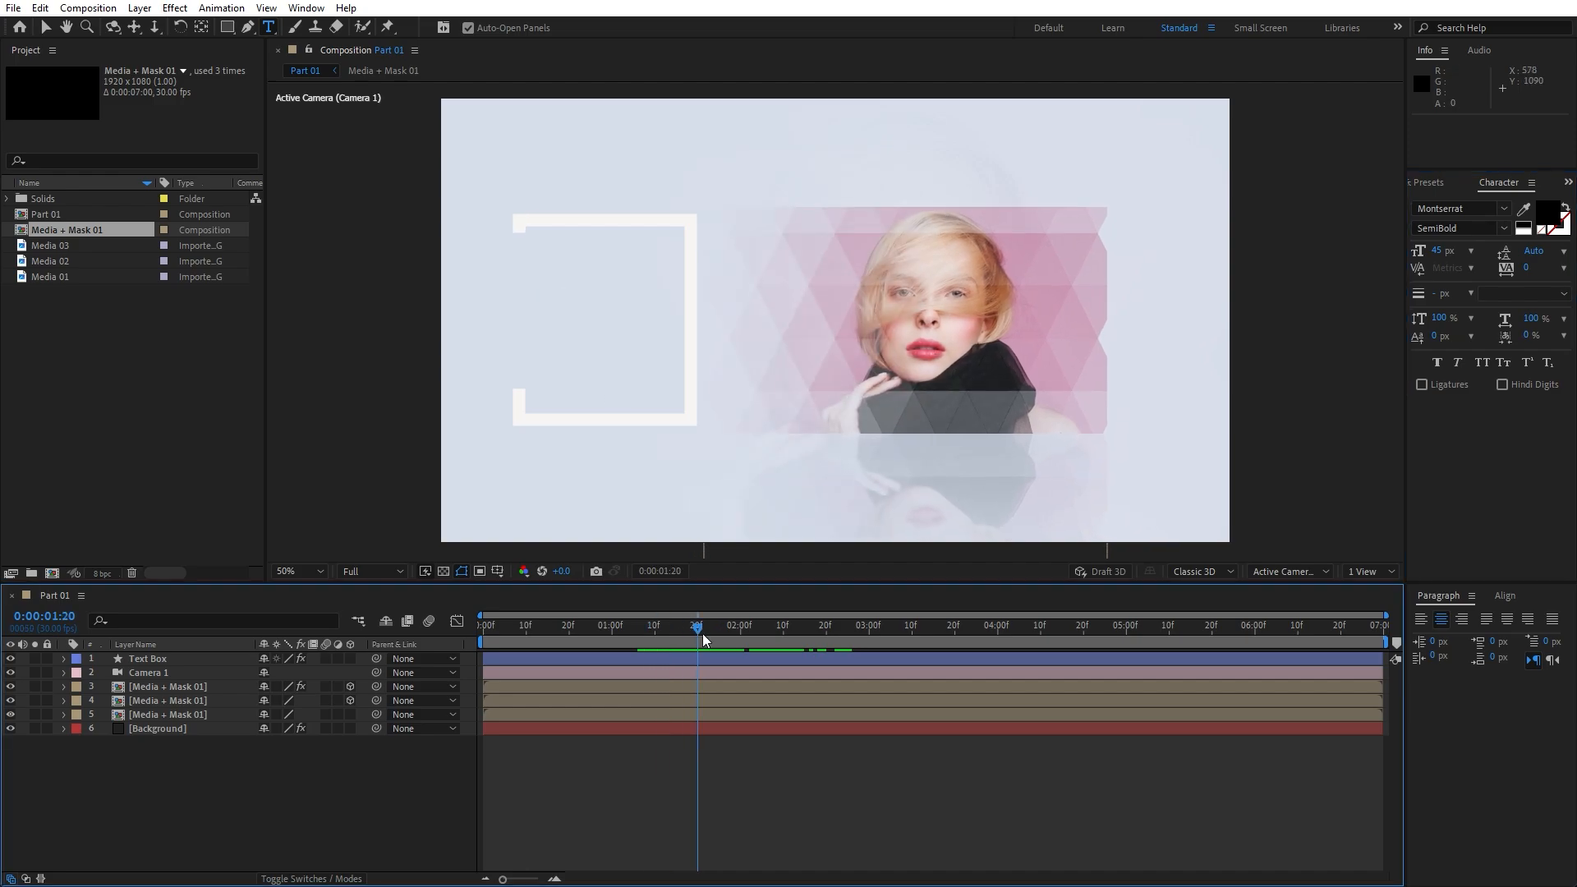
click(545, 274)
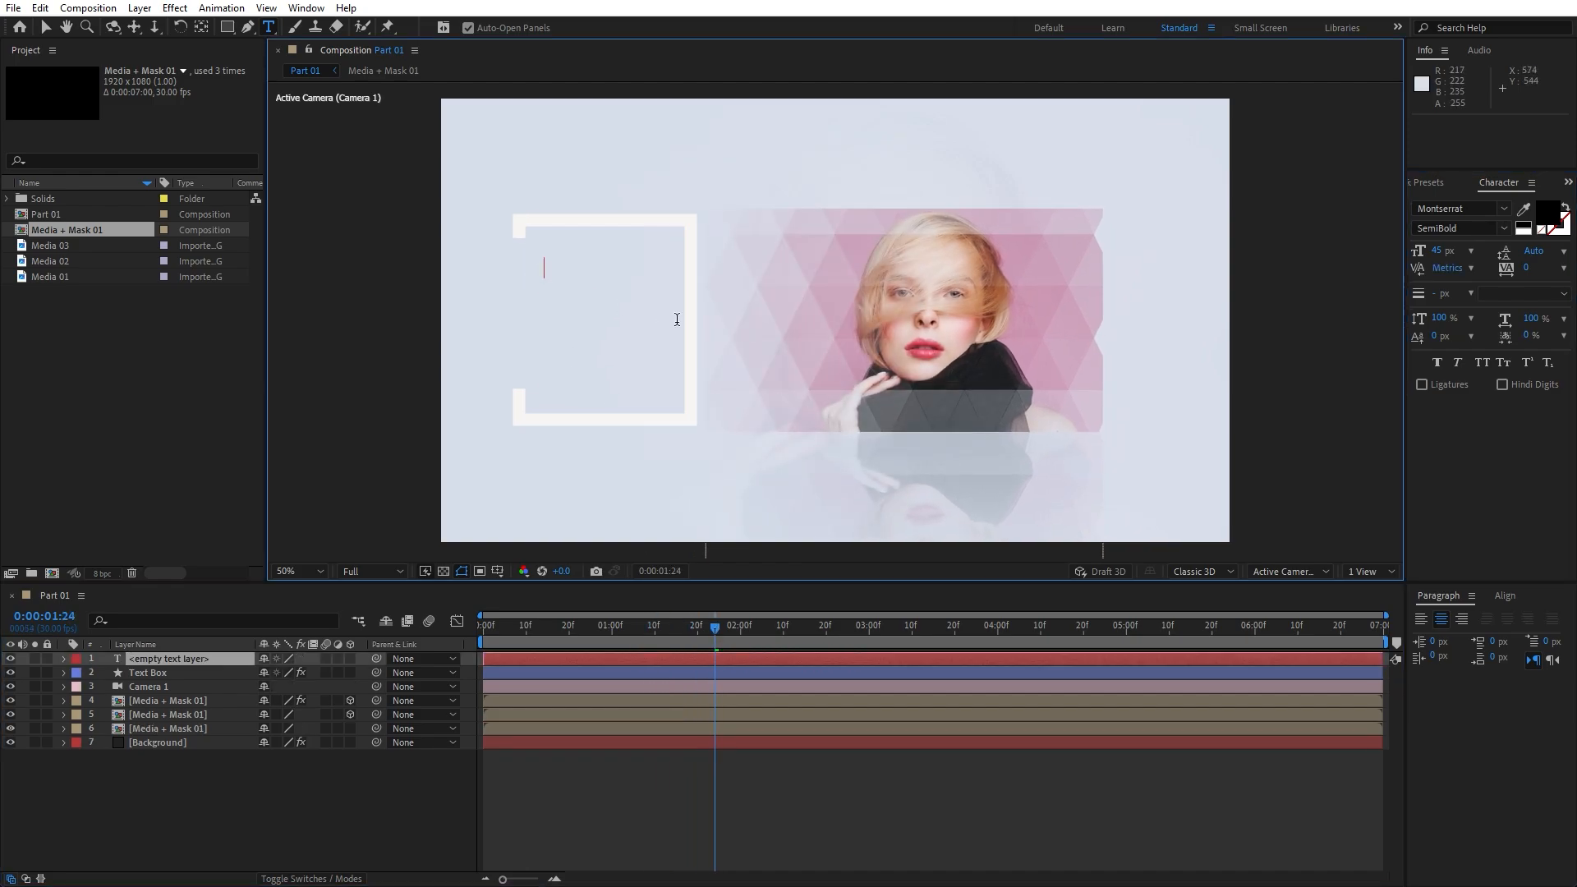
text(ELEGANT)
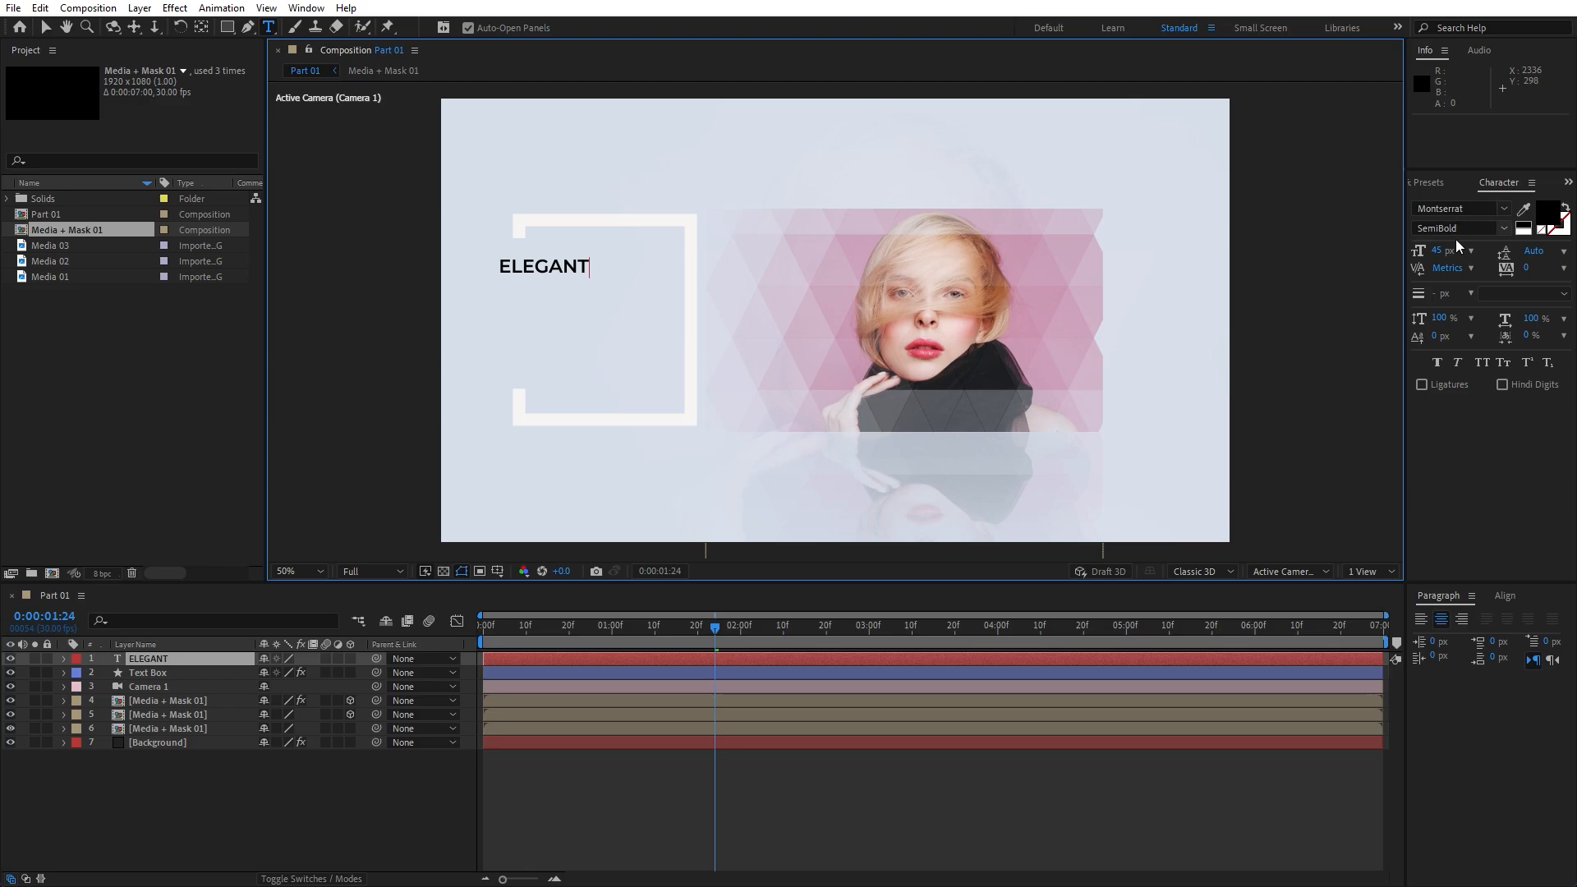
click(137, 810)
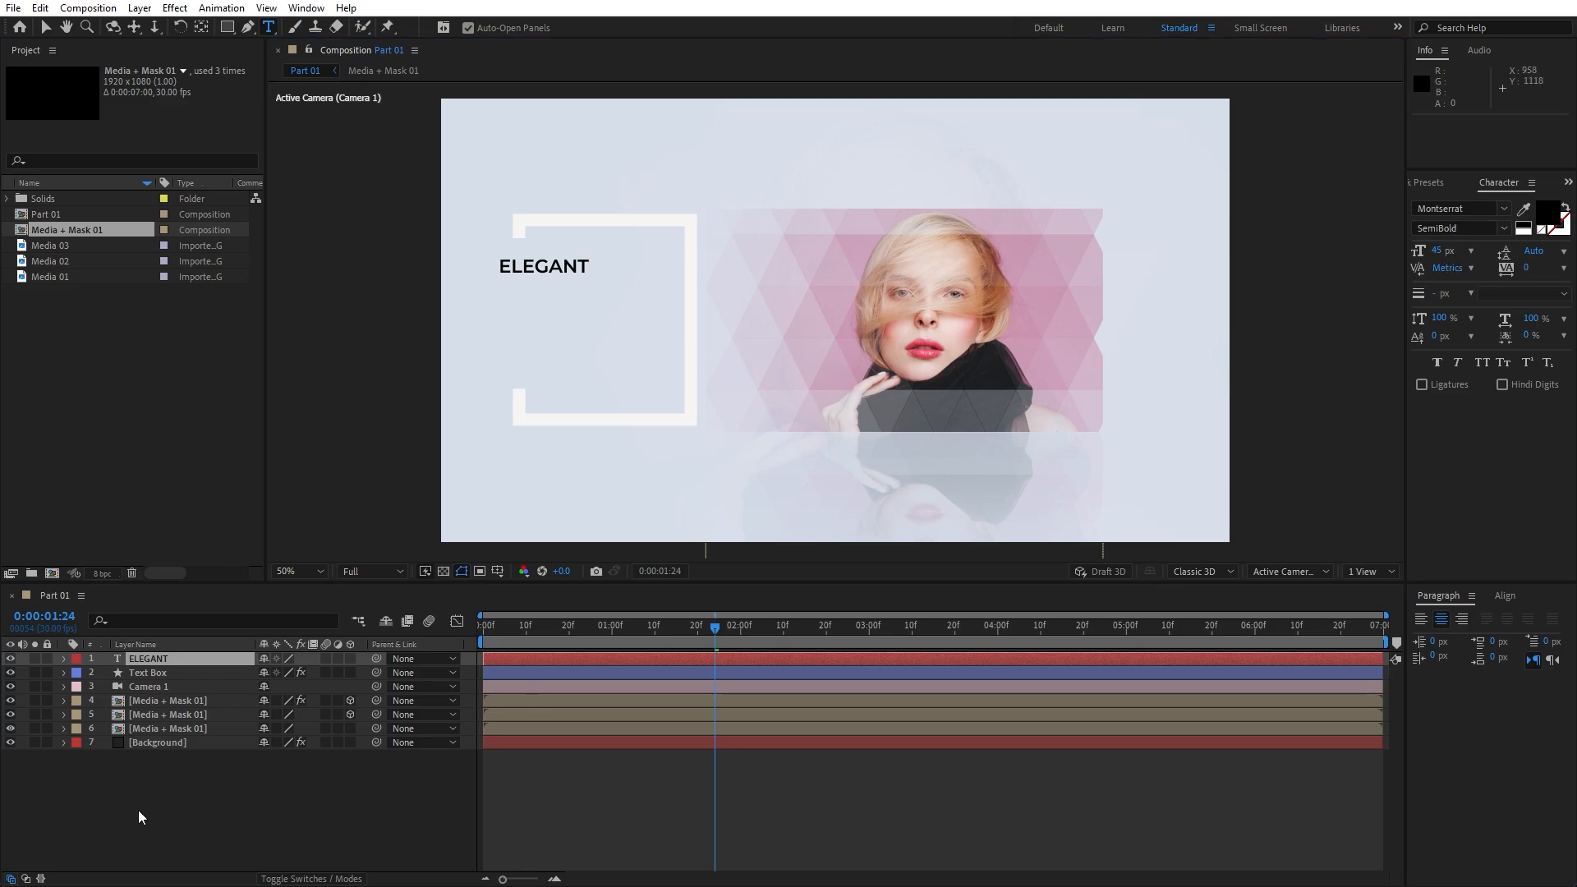
Scrub the ELEGANT title's Position X from 250 to 335
click(147, 663)
key(p)
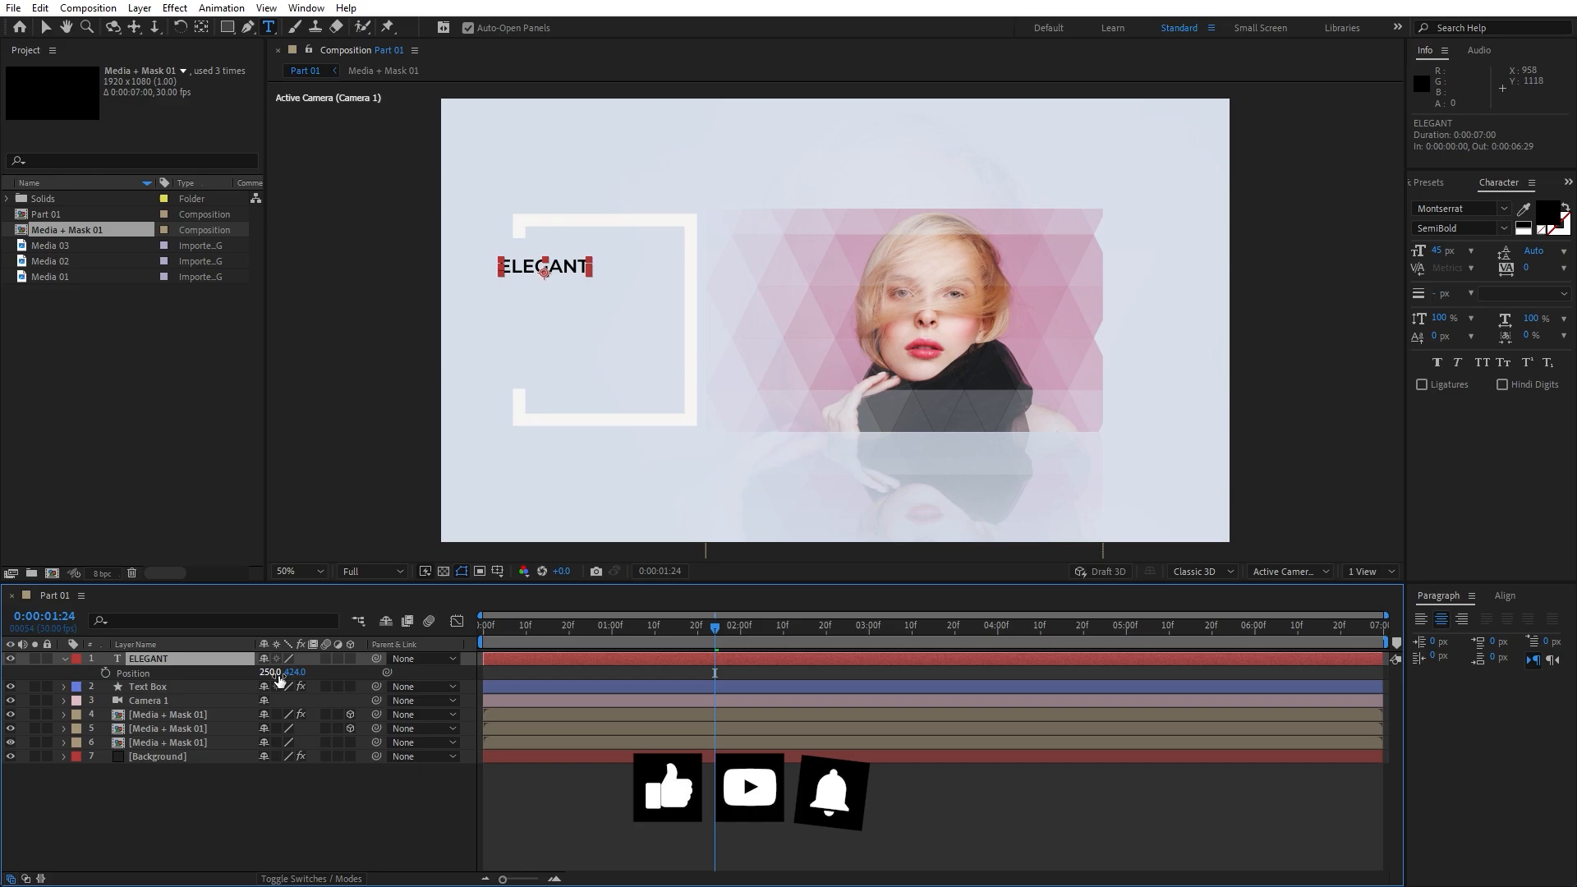
drag(279, 673, 341, 673)
click(185, 792)
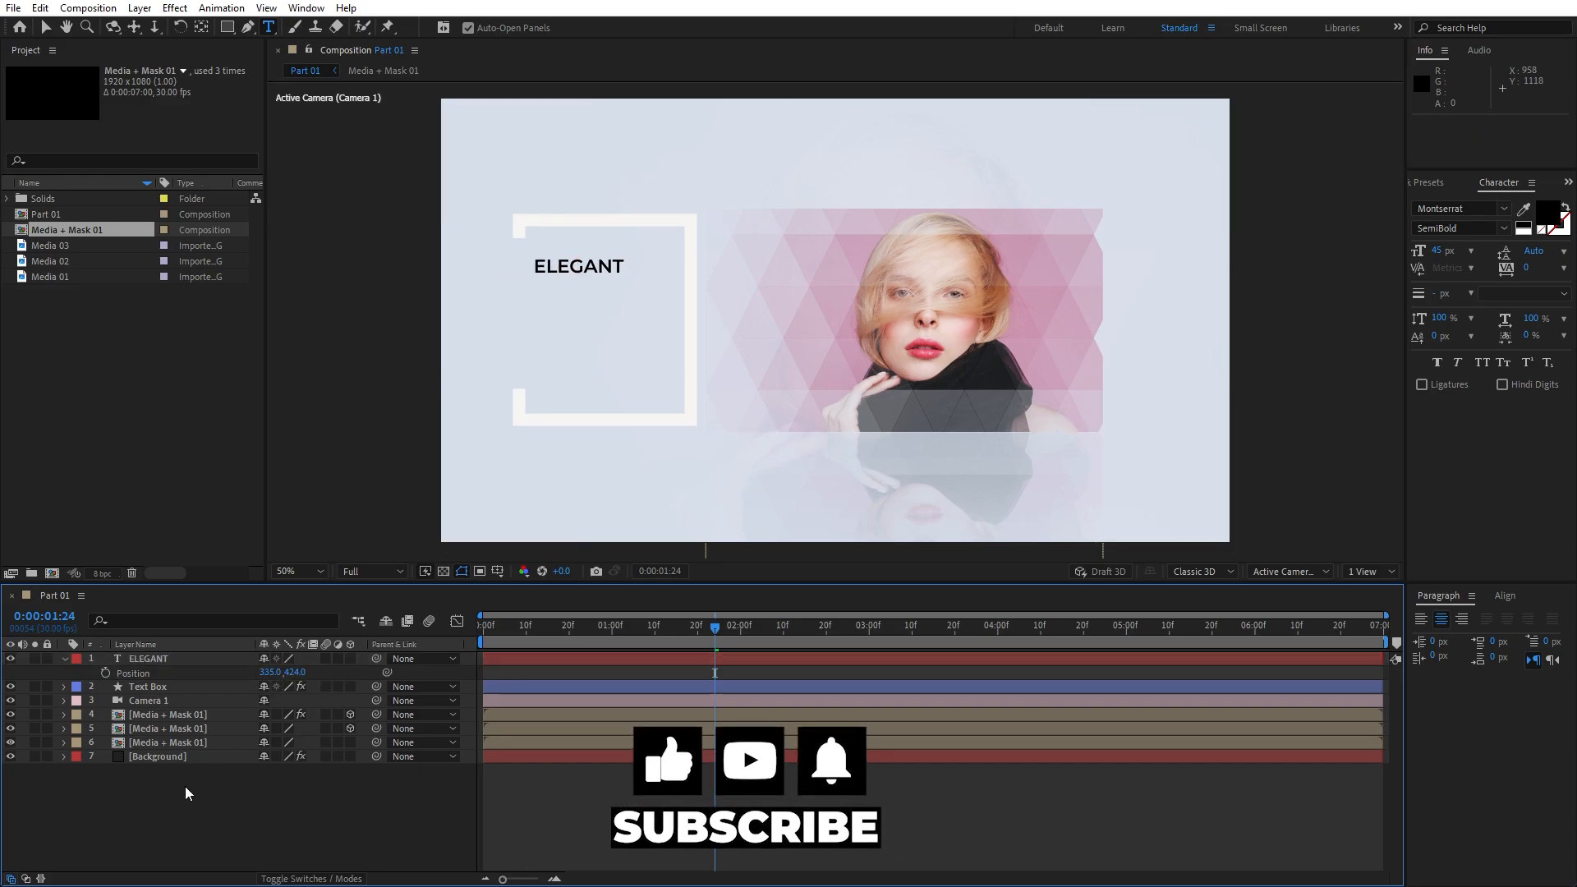
click(65, 660)
click(64, 660)
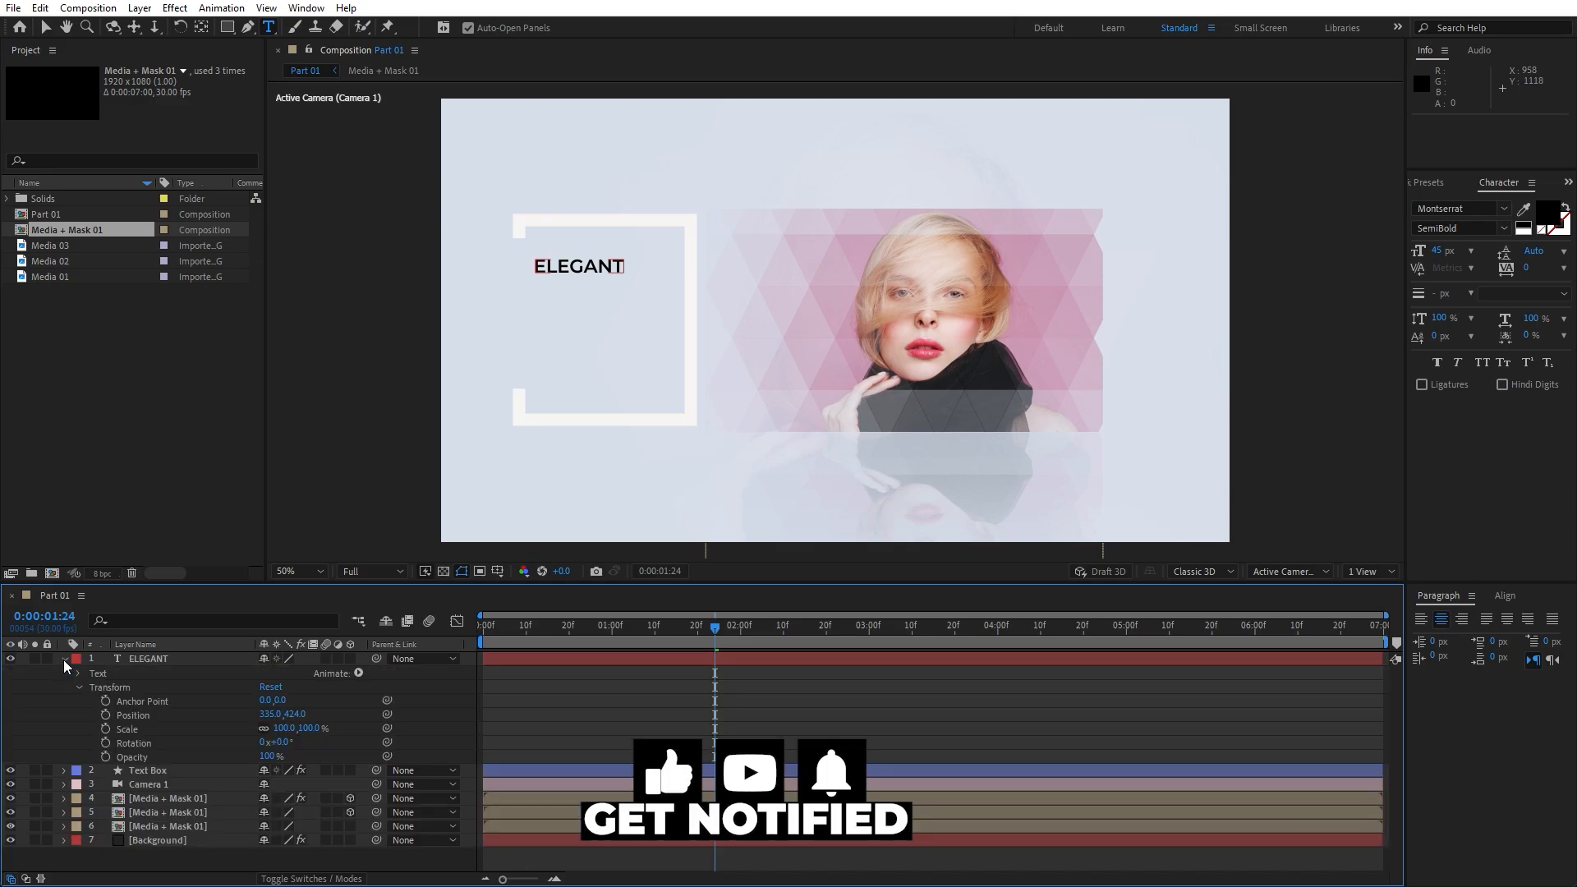
Add a Position and Opacity text animator to ELEGANT with Position 0,-40 and Opacity 0%
click(358, 673)
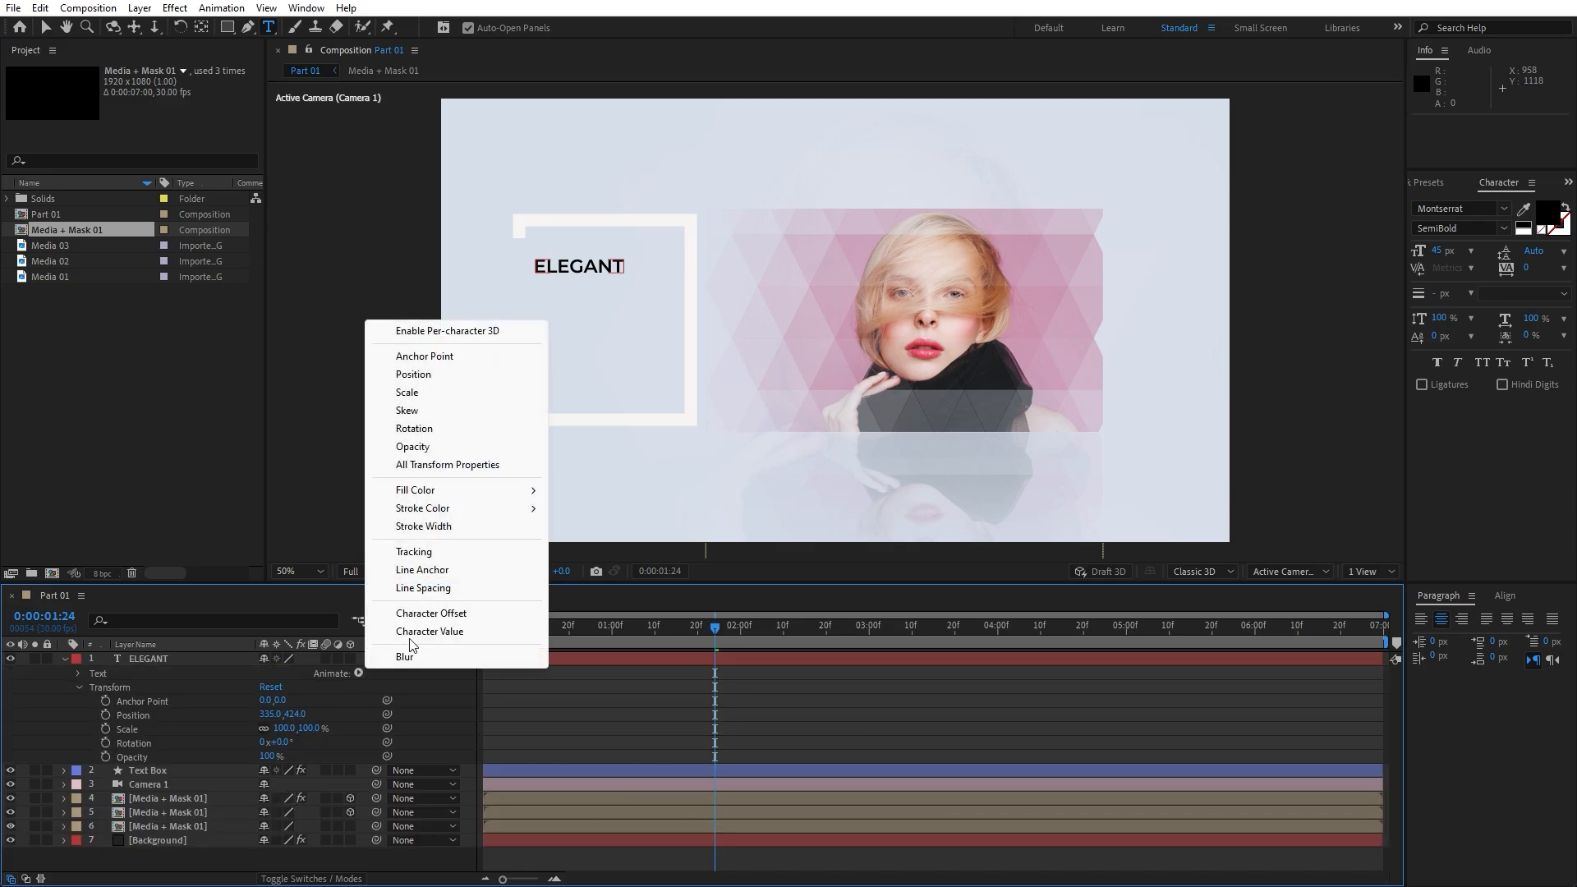
click(439, 375)
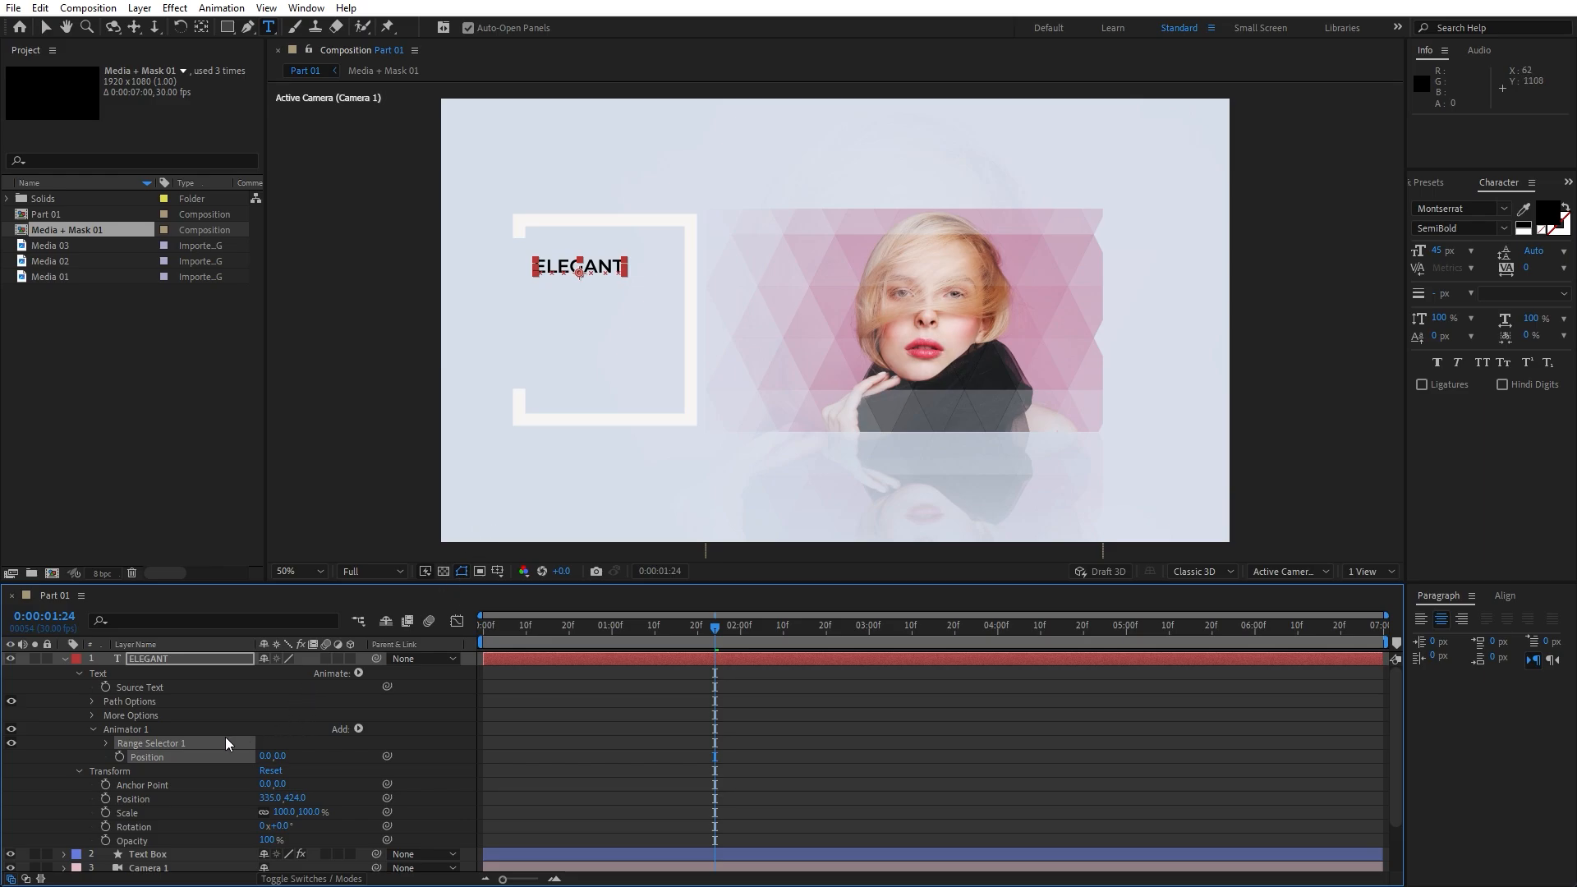
click(358, 728)
mouse_move(394, 735)
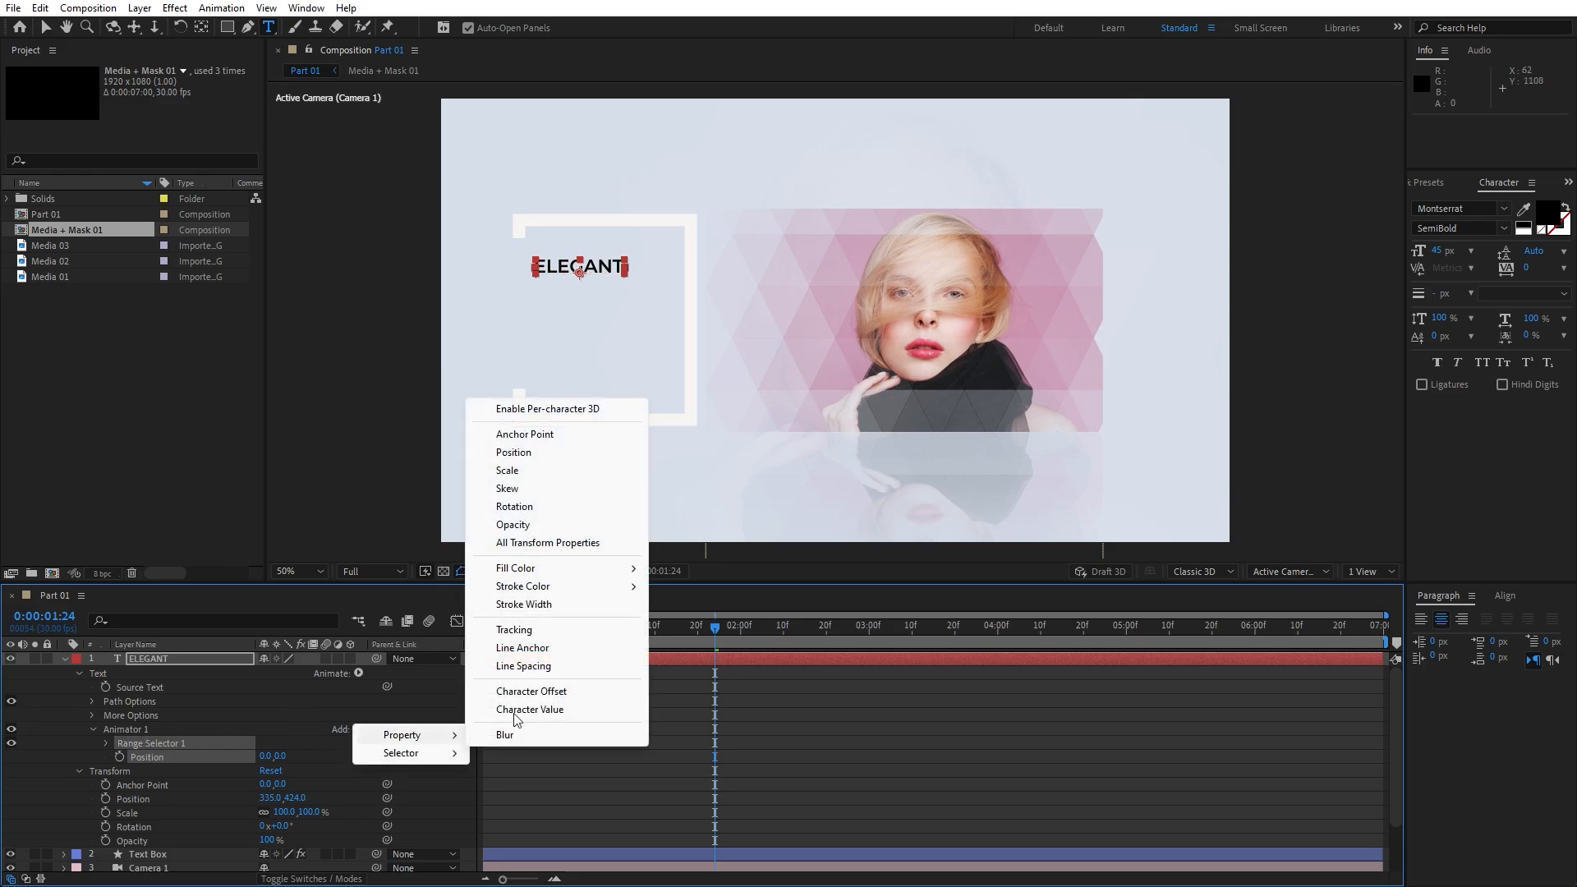
click(513, 524)
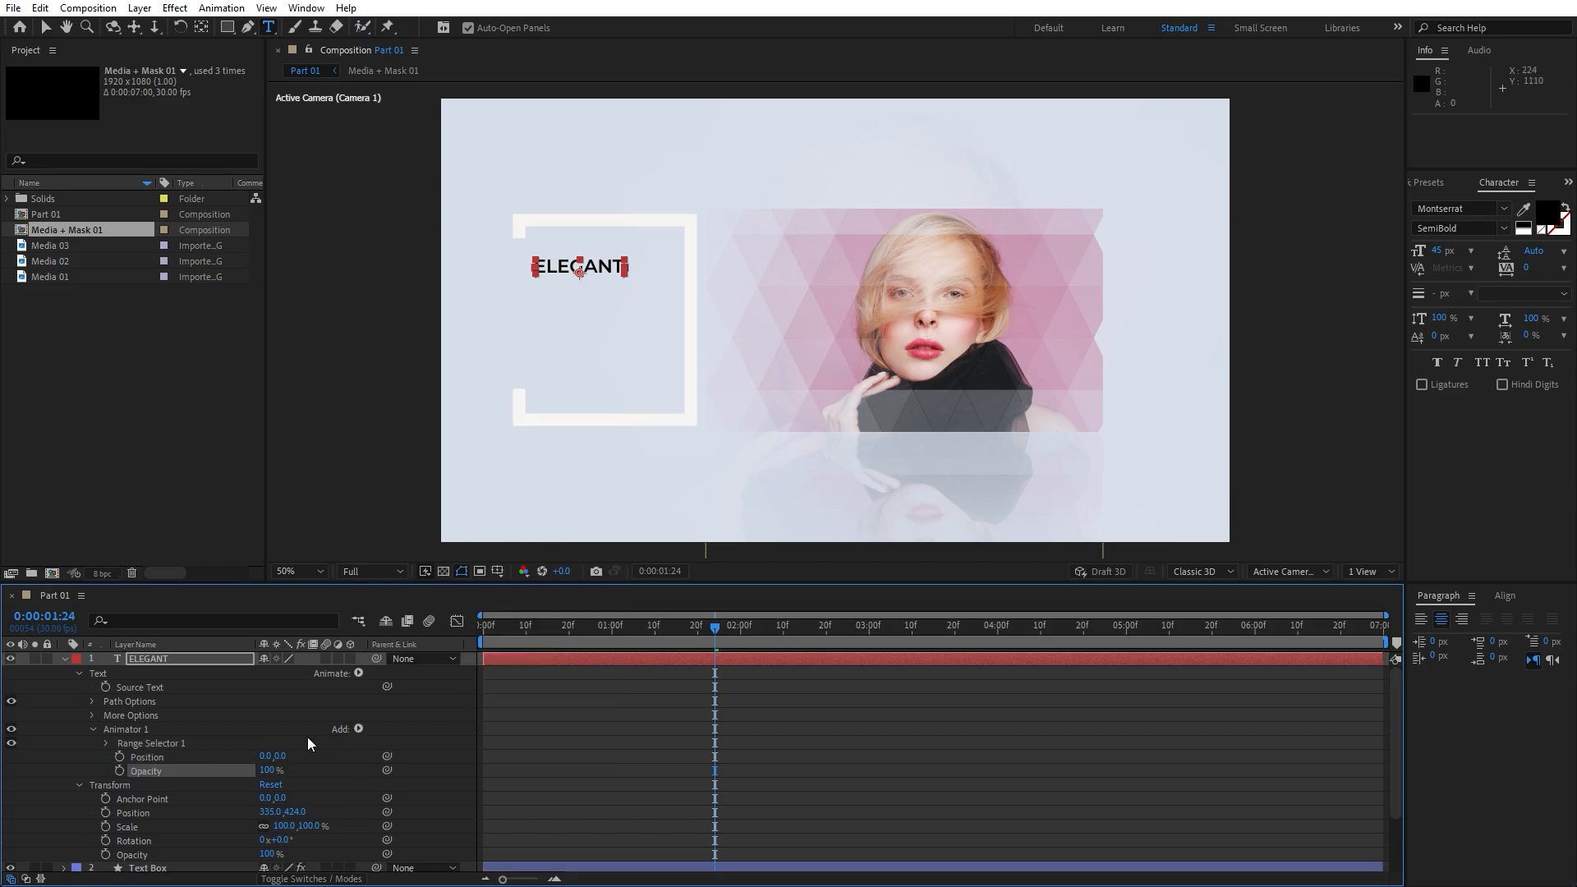
click(280, 756)
click(239, 688)
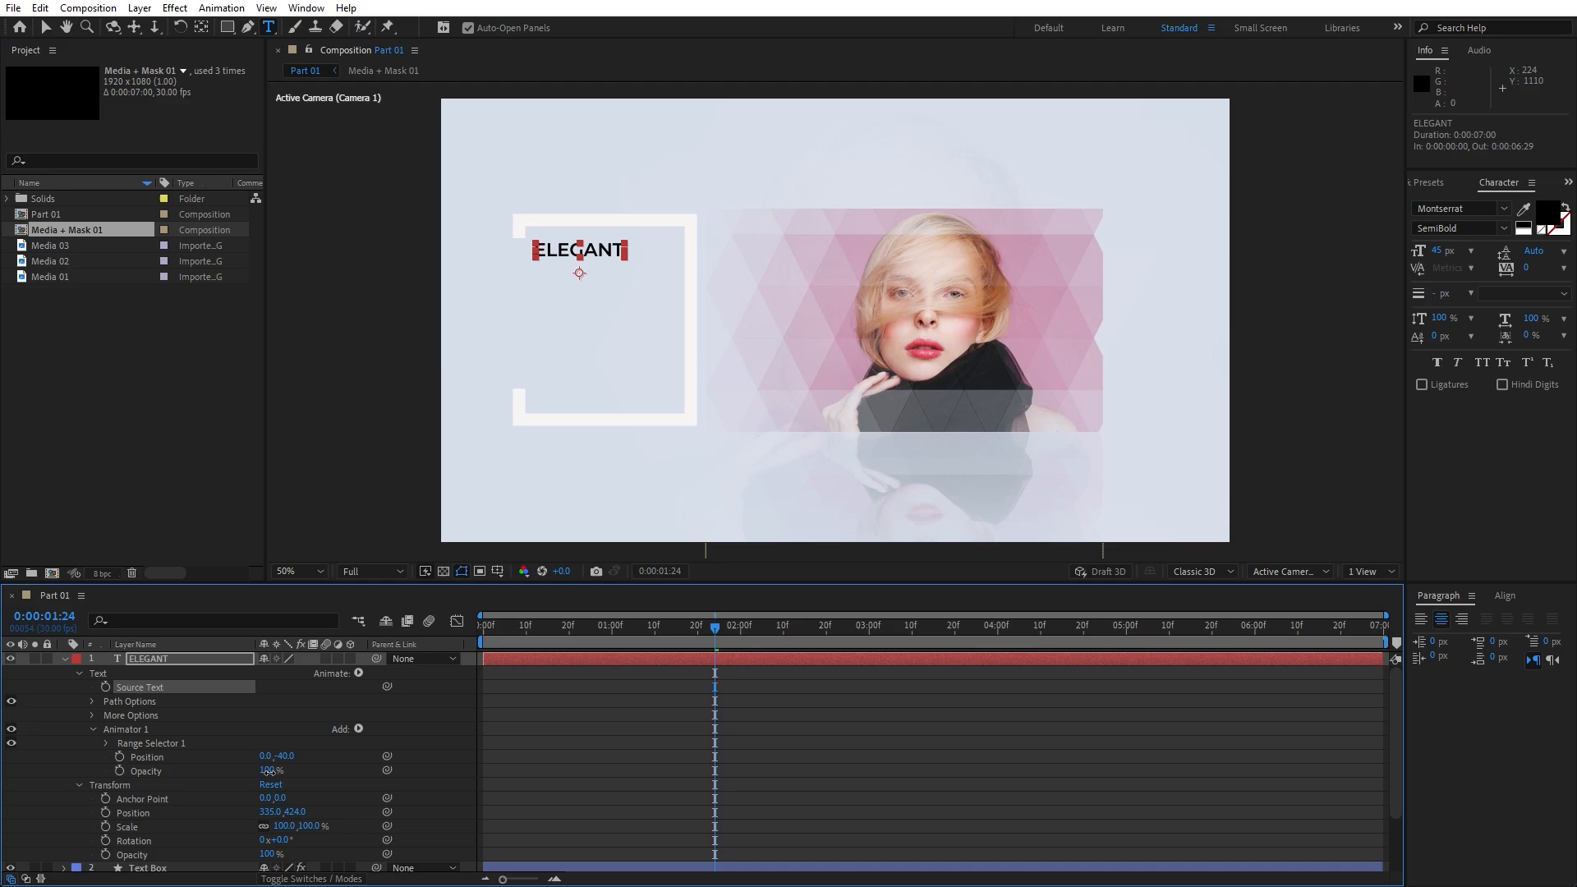
click(271, 770)
text(0)
click(282, 716)
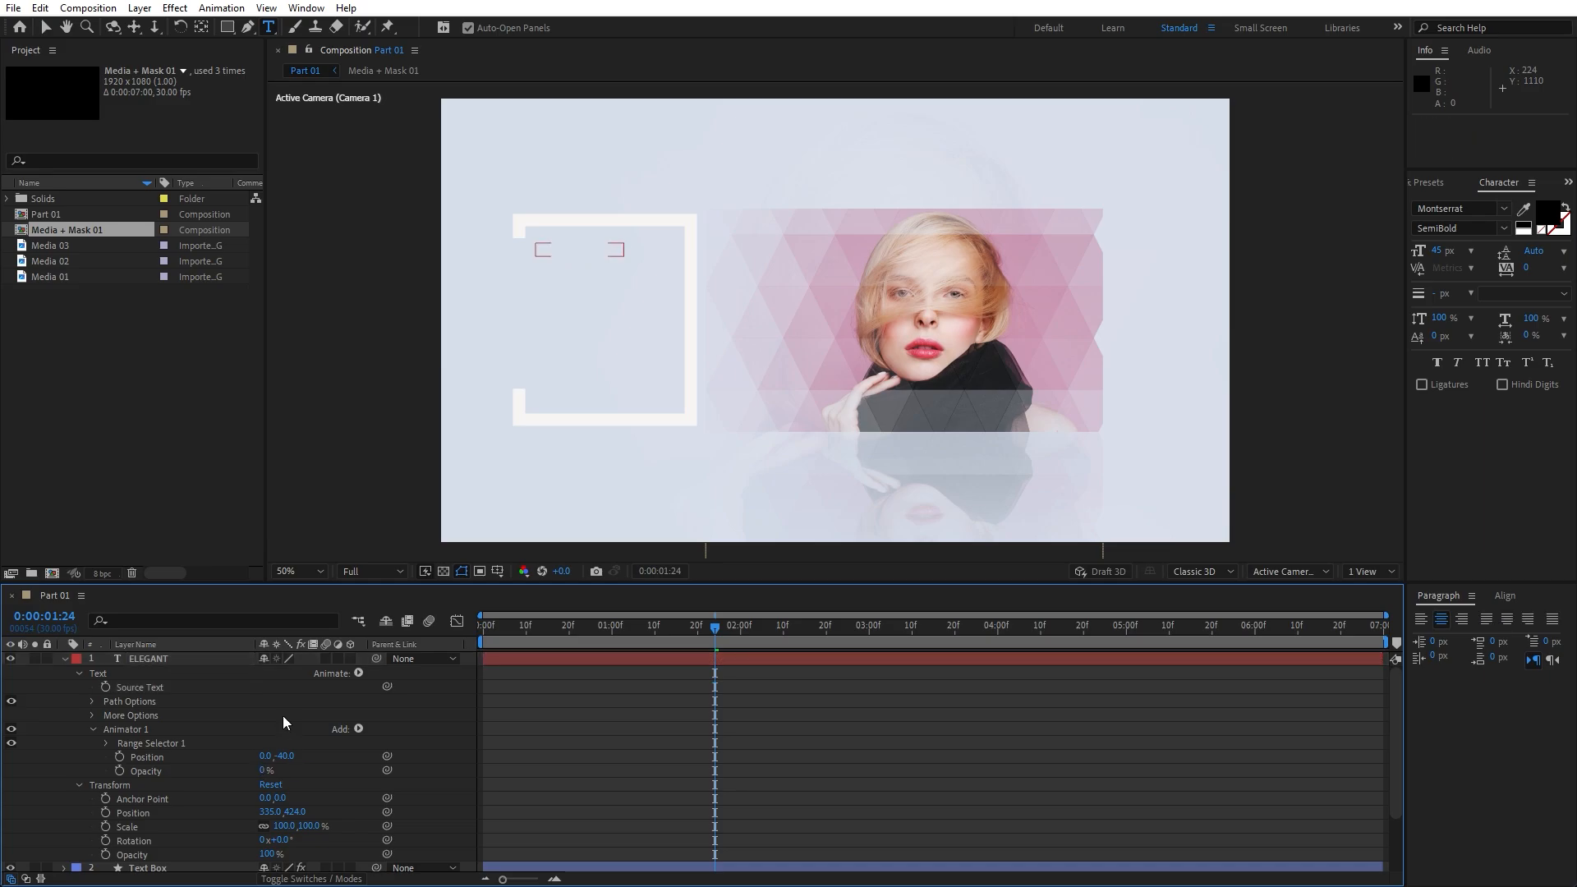
Keyframe the Range Selector Offset from -100% at 0s to 100% at 2s
click(107, 743)
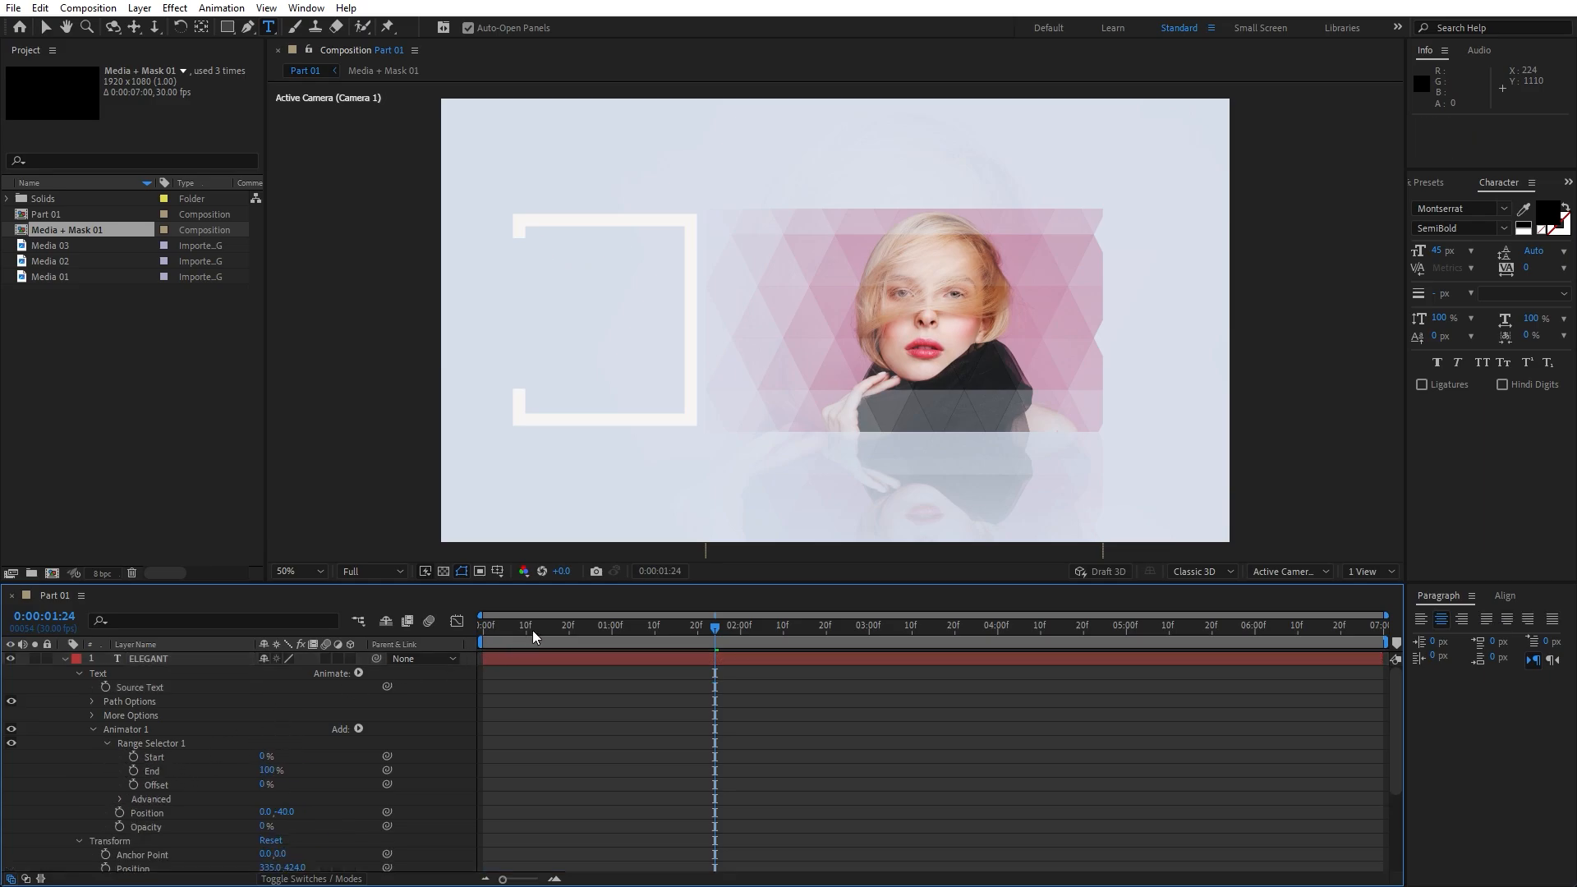
drag(533, 629, 406, 642)
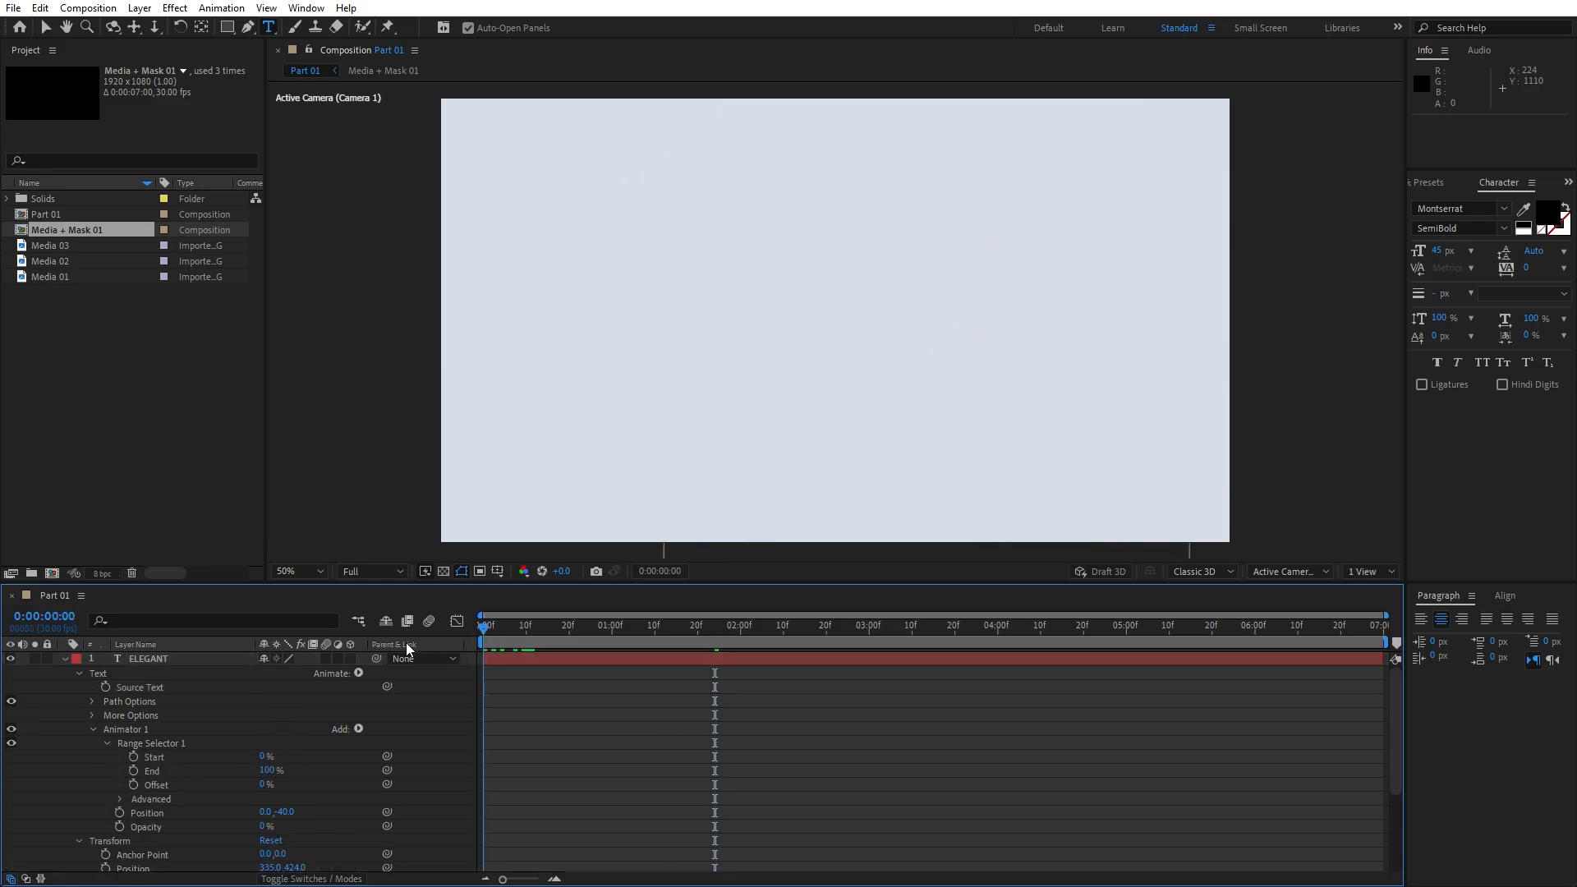
click(132, 785)
click(261, 784)
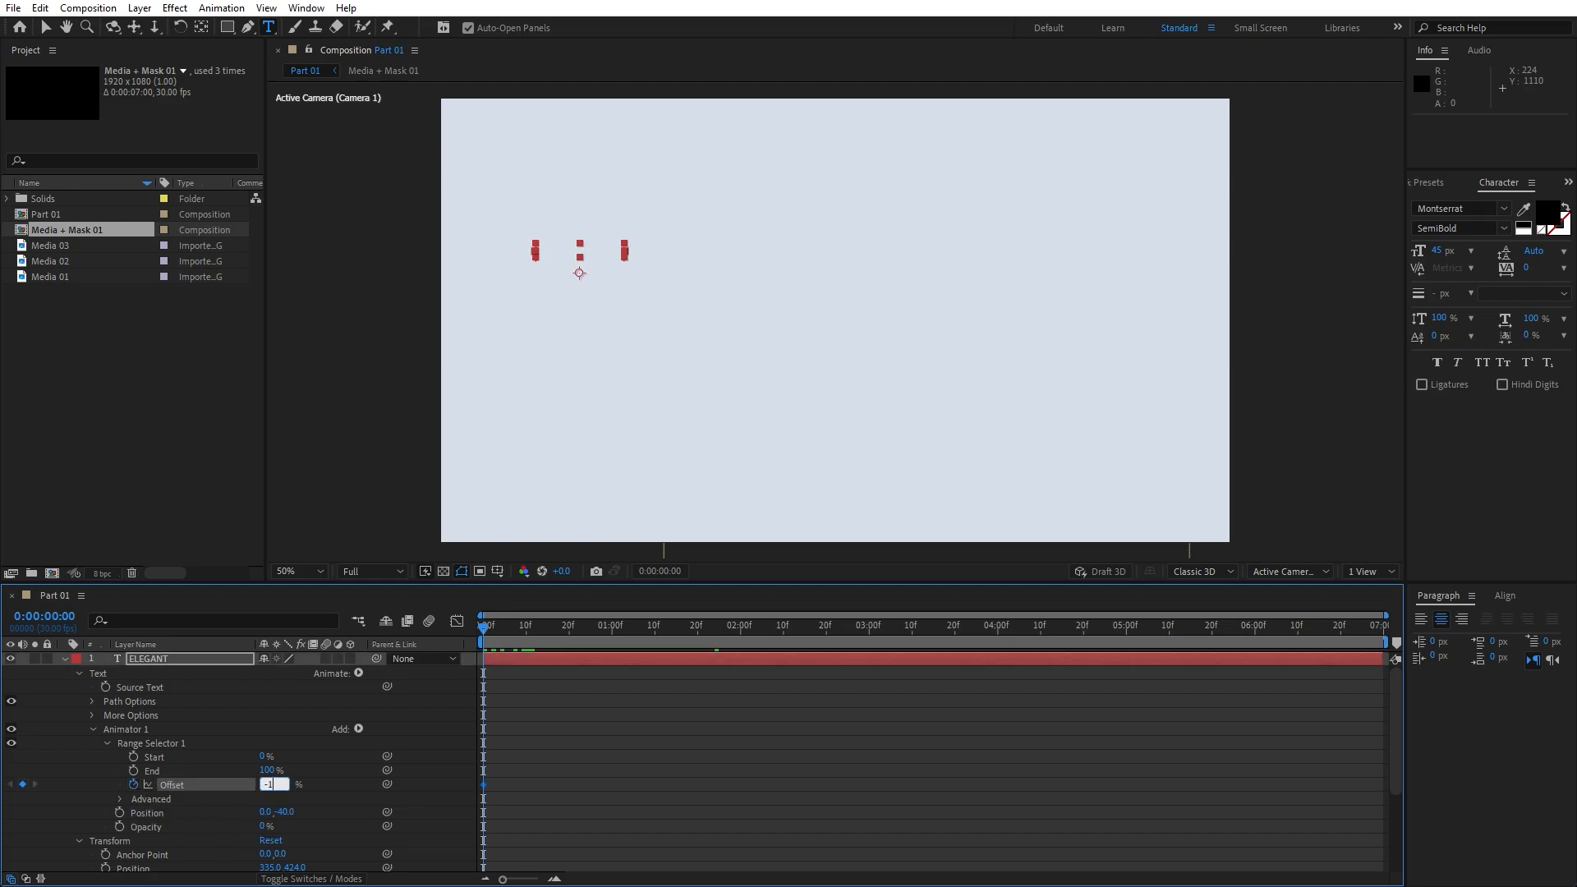
drag(501, 624, 739, 633)
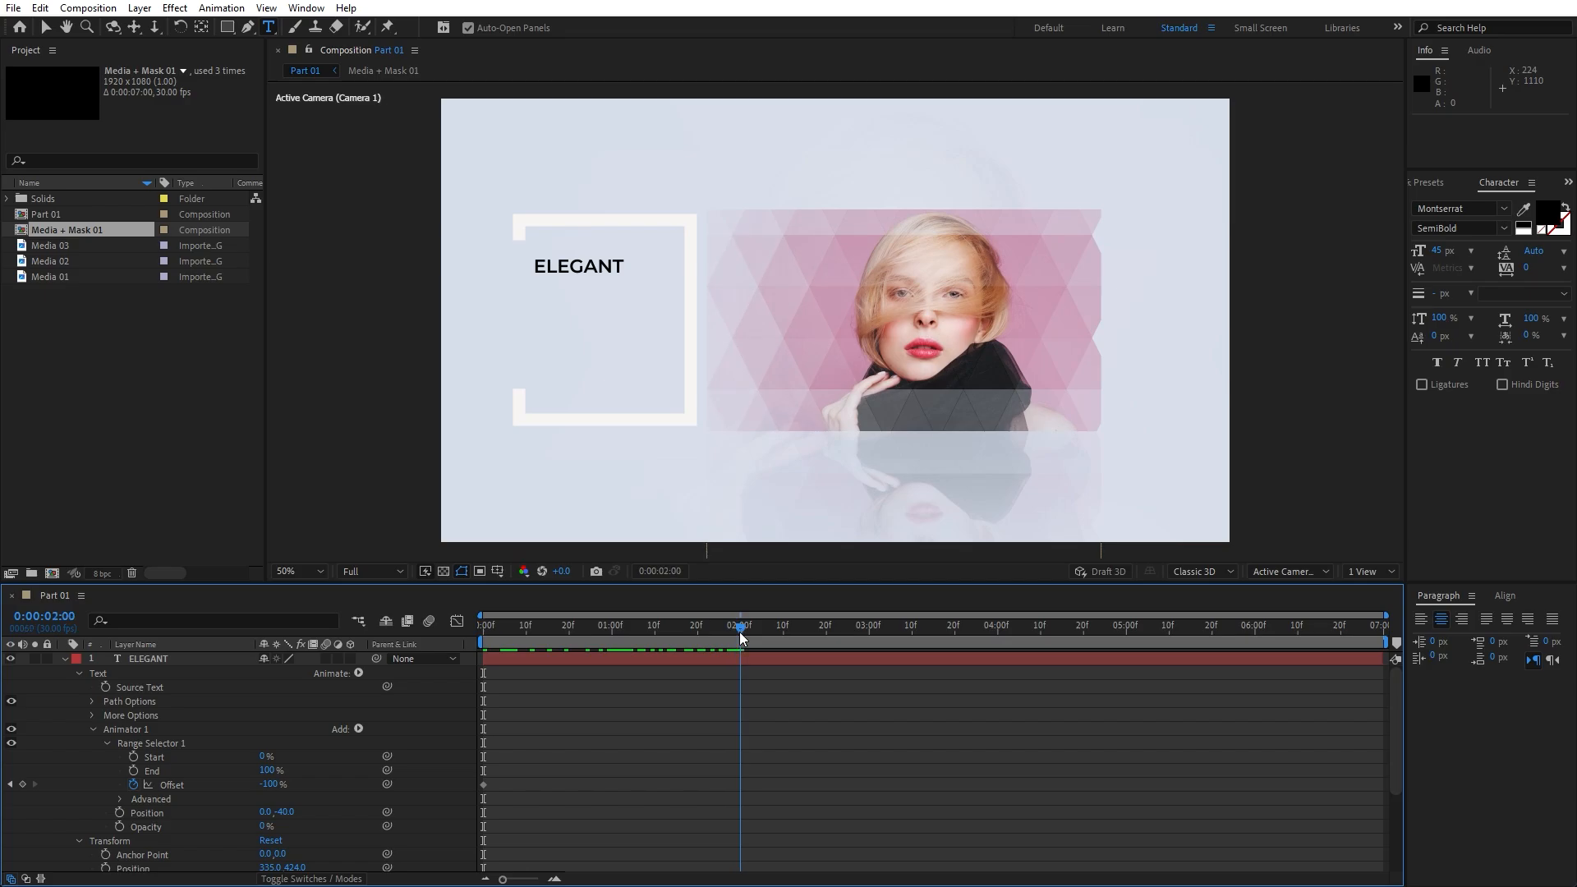
click(268, 785)
text(100)
key(Return)
drag(678, 772, 431, 824)
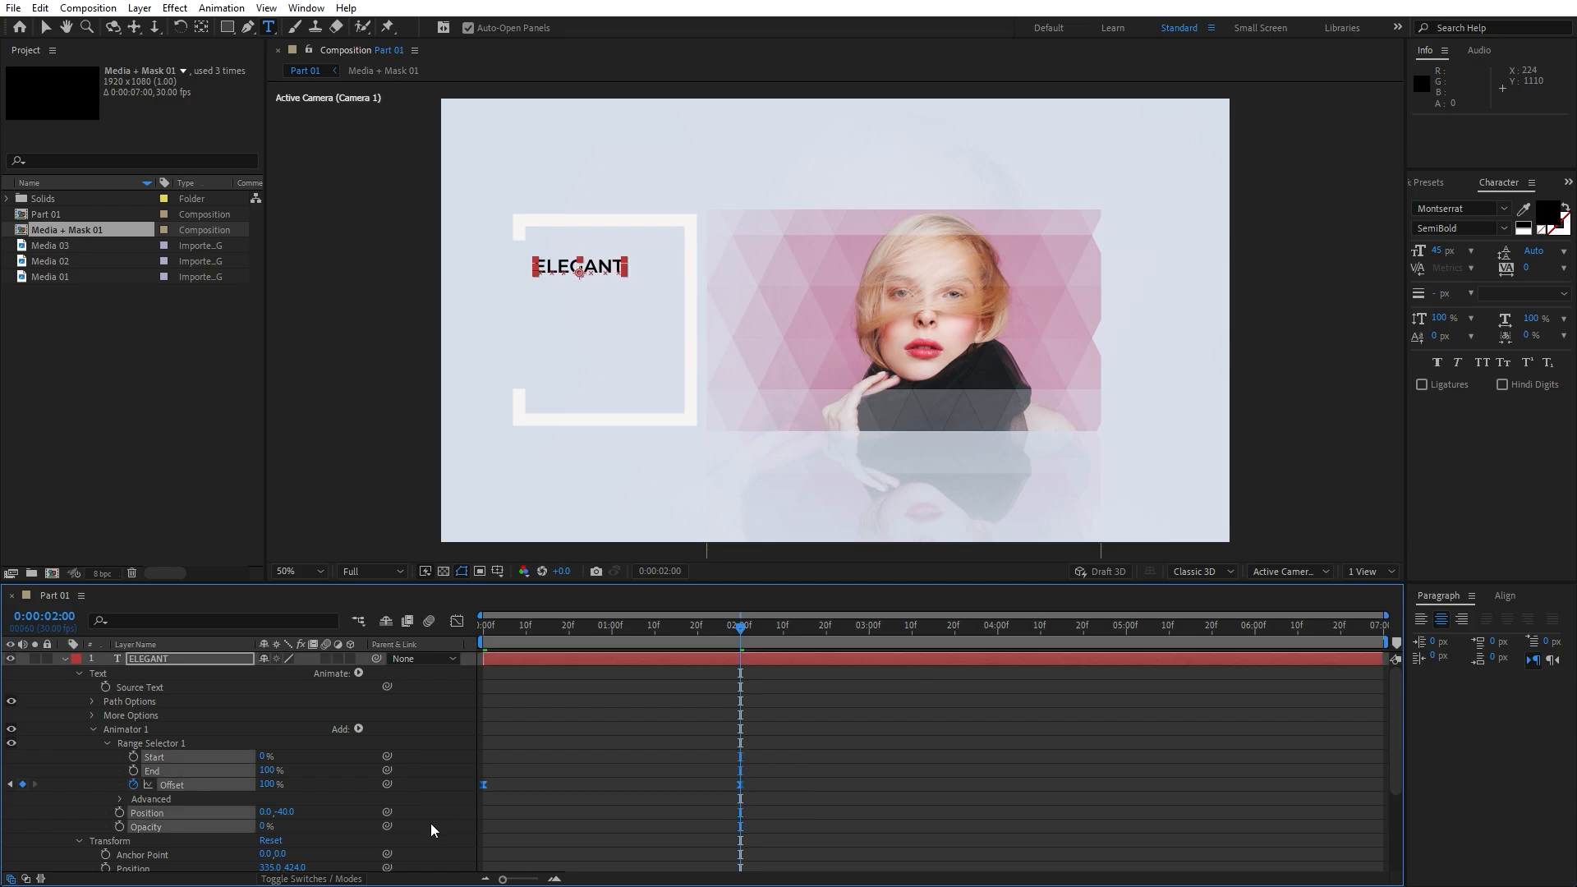
Set the range selector's Advanced Shape to Ramp Up with Ease High and Ease Low at 50%
click(120, 799)
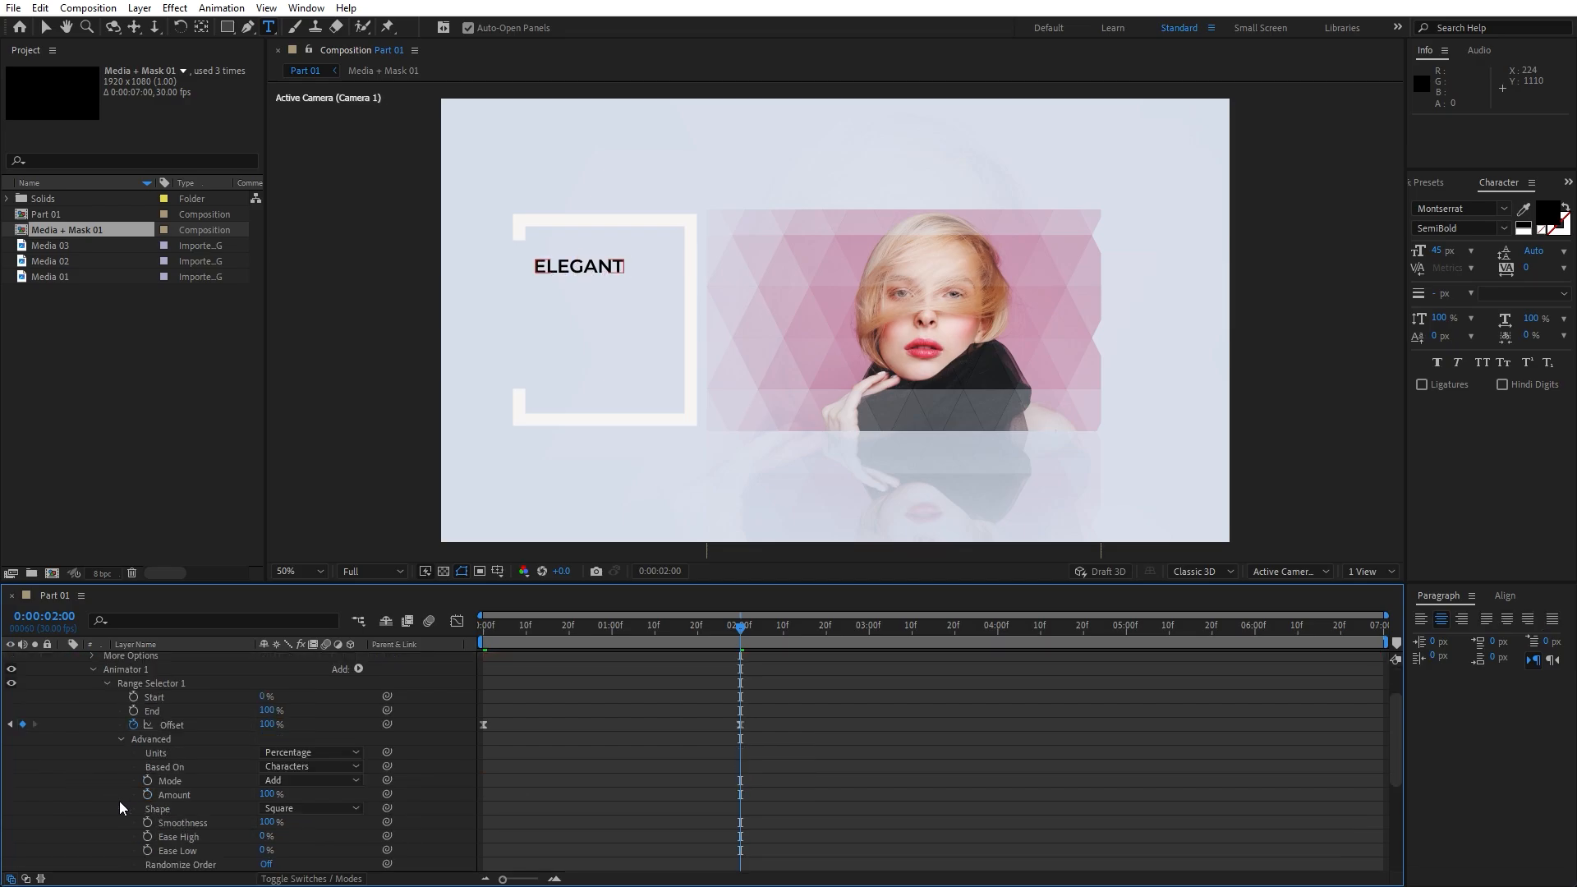
click(280, 808)
click(310, 719)
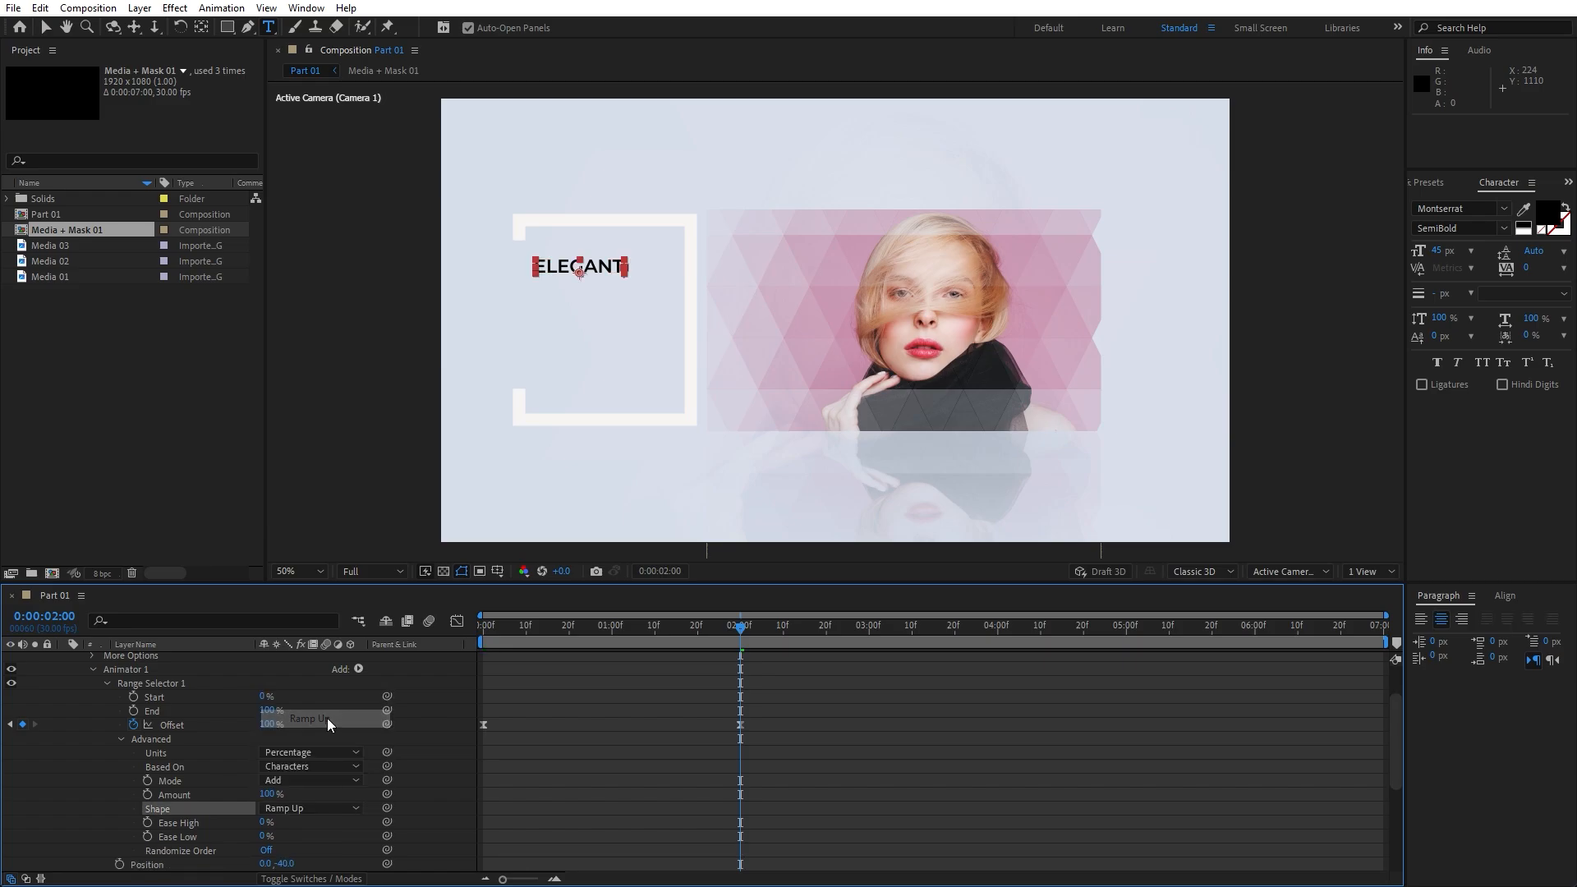
click(263, 822)
text(50)
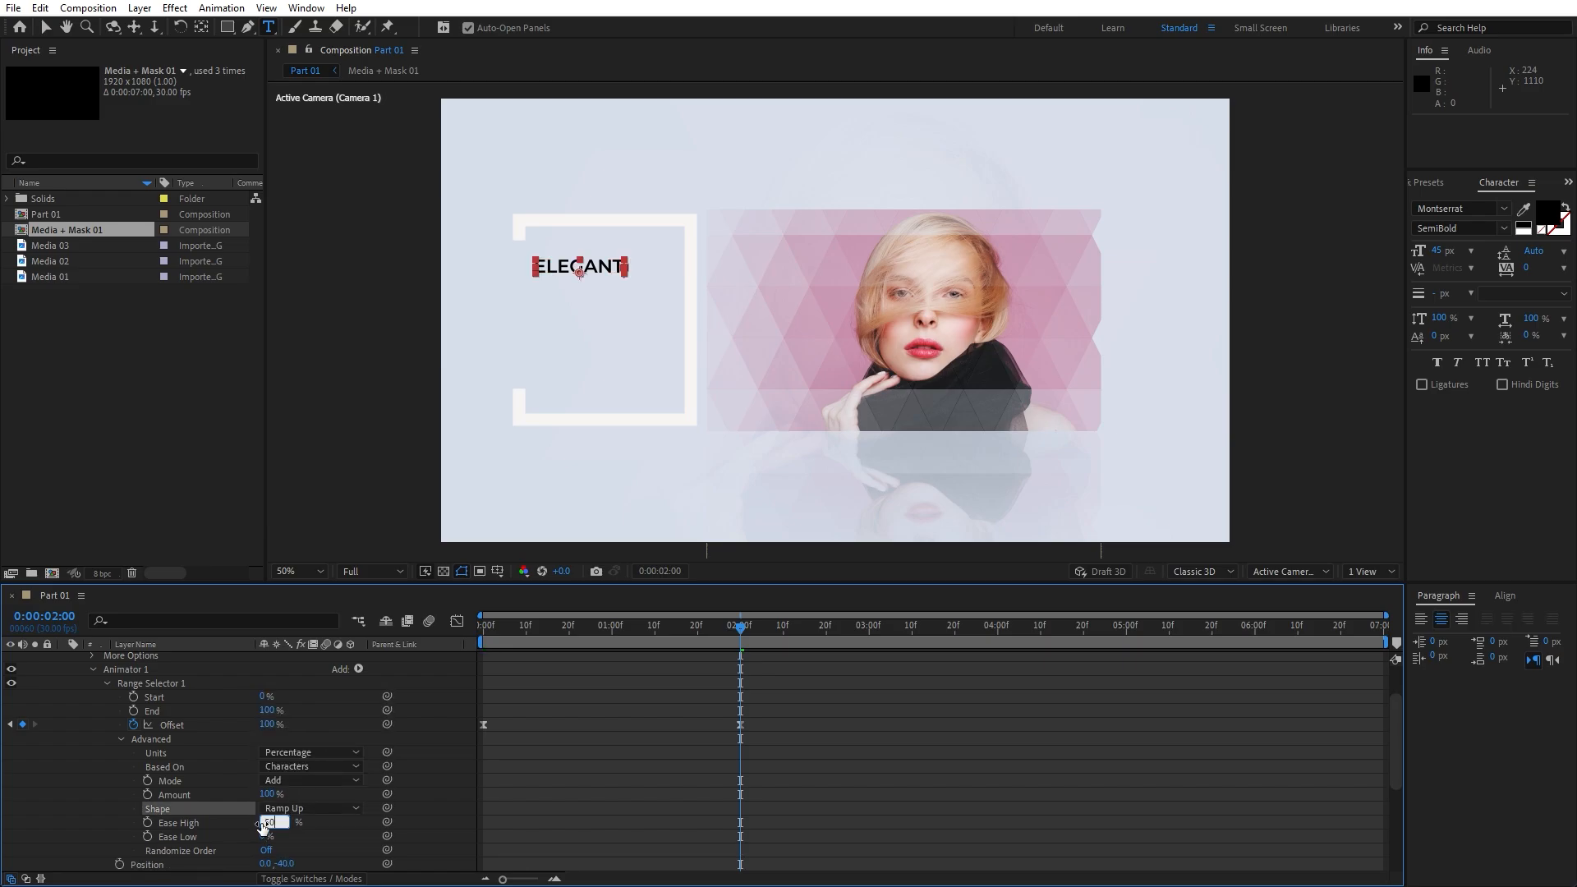
key(Tab)
text(50)
key(Return)
Preview the reveal, try Randomize Order, then turn it back off and collapse the layer
key(Home)
key(space)
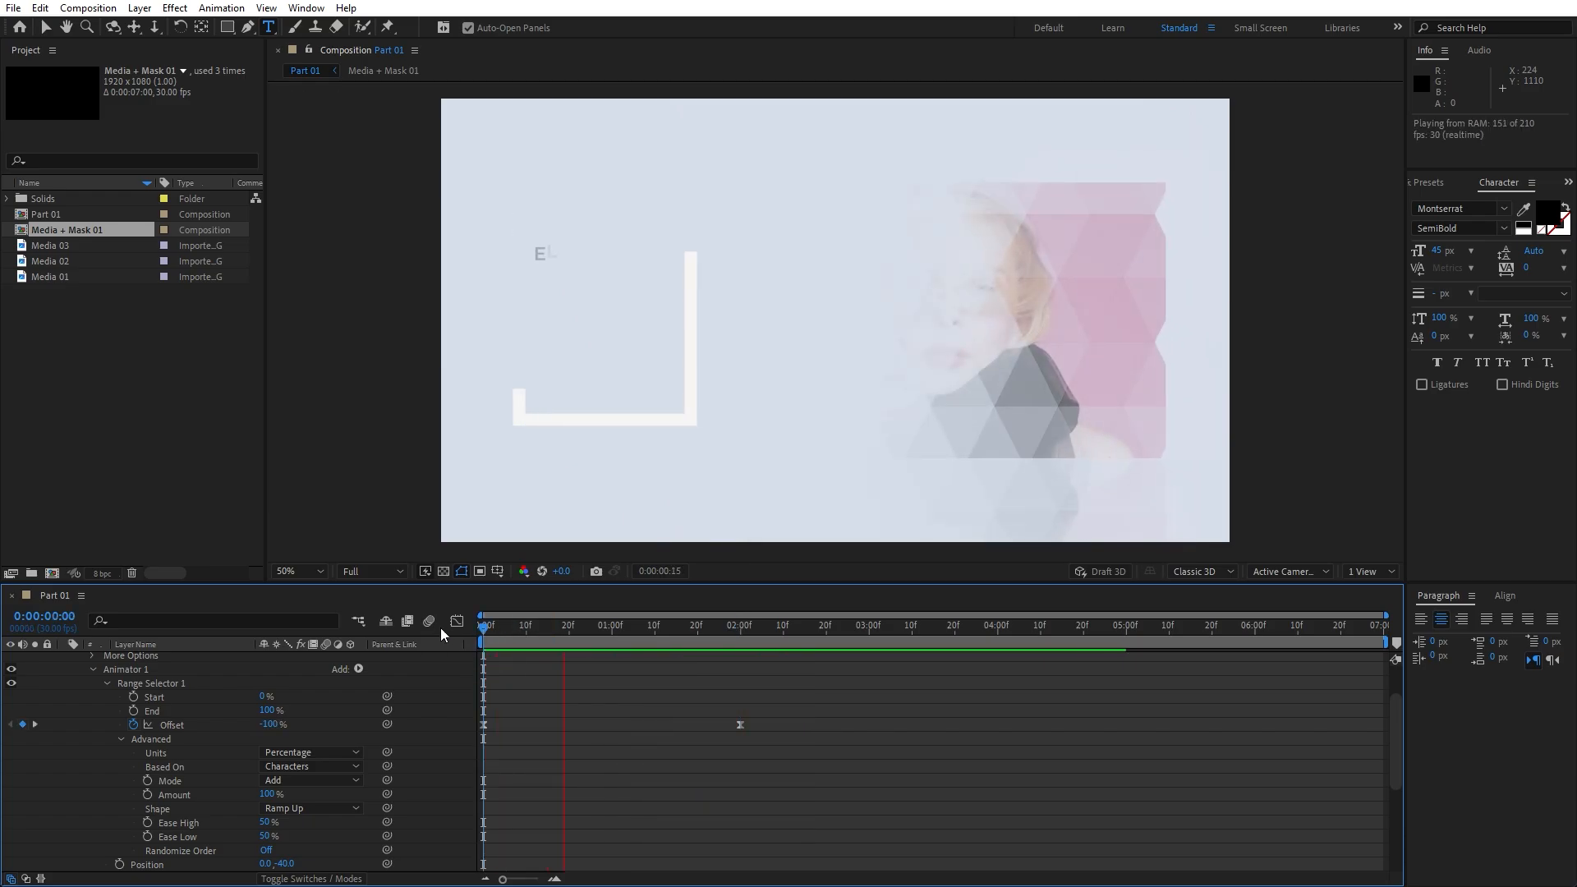
click(516, 627)
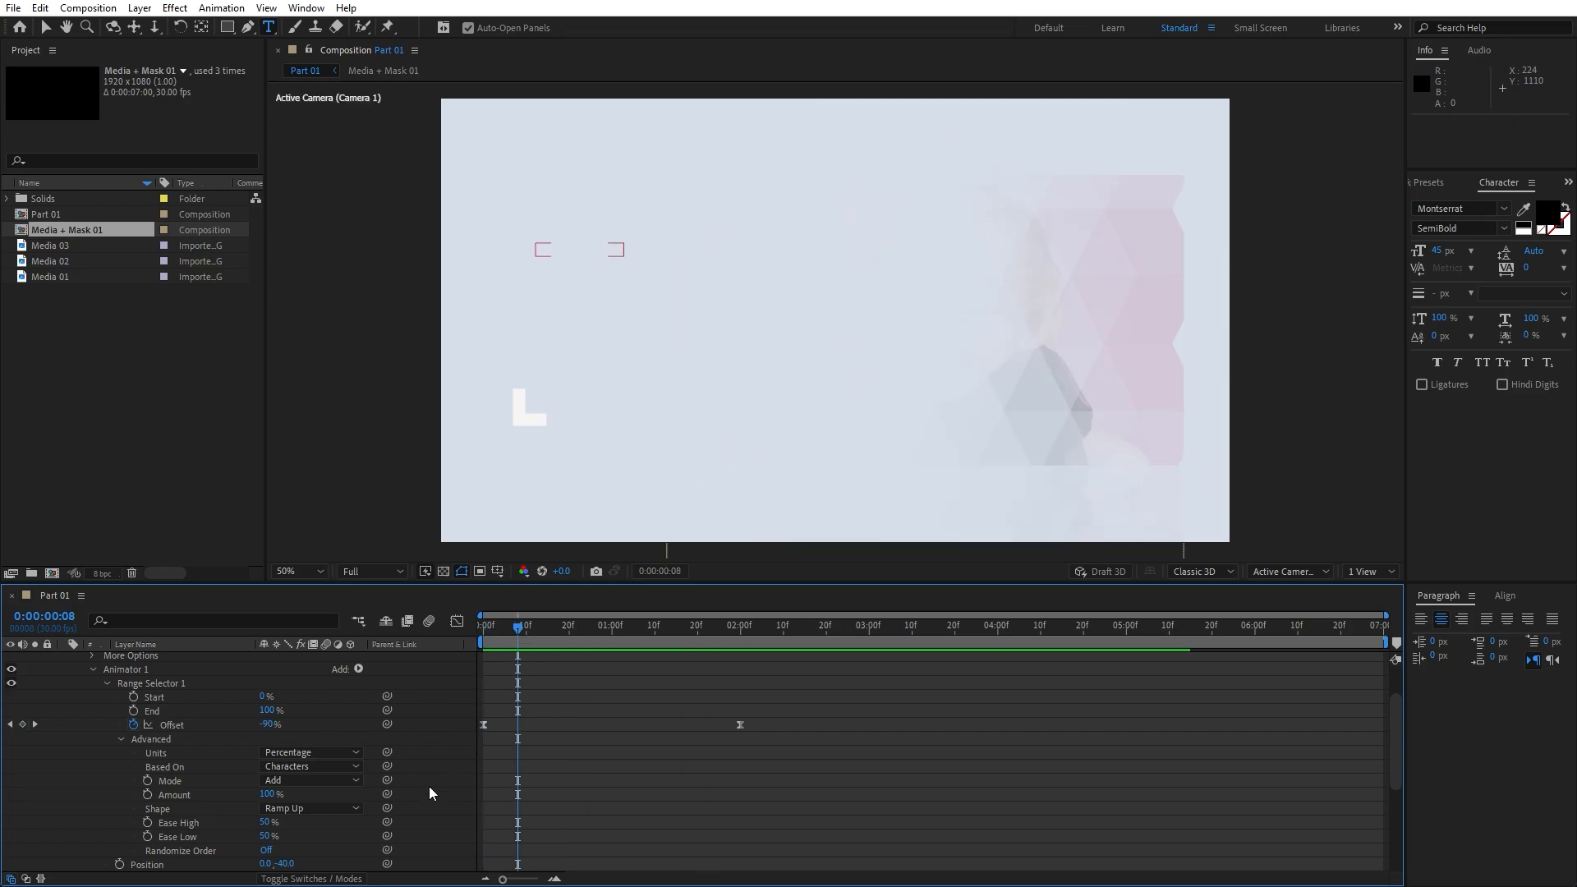
click(271, 851)
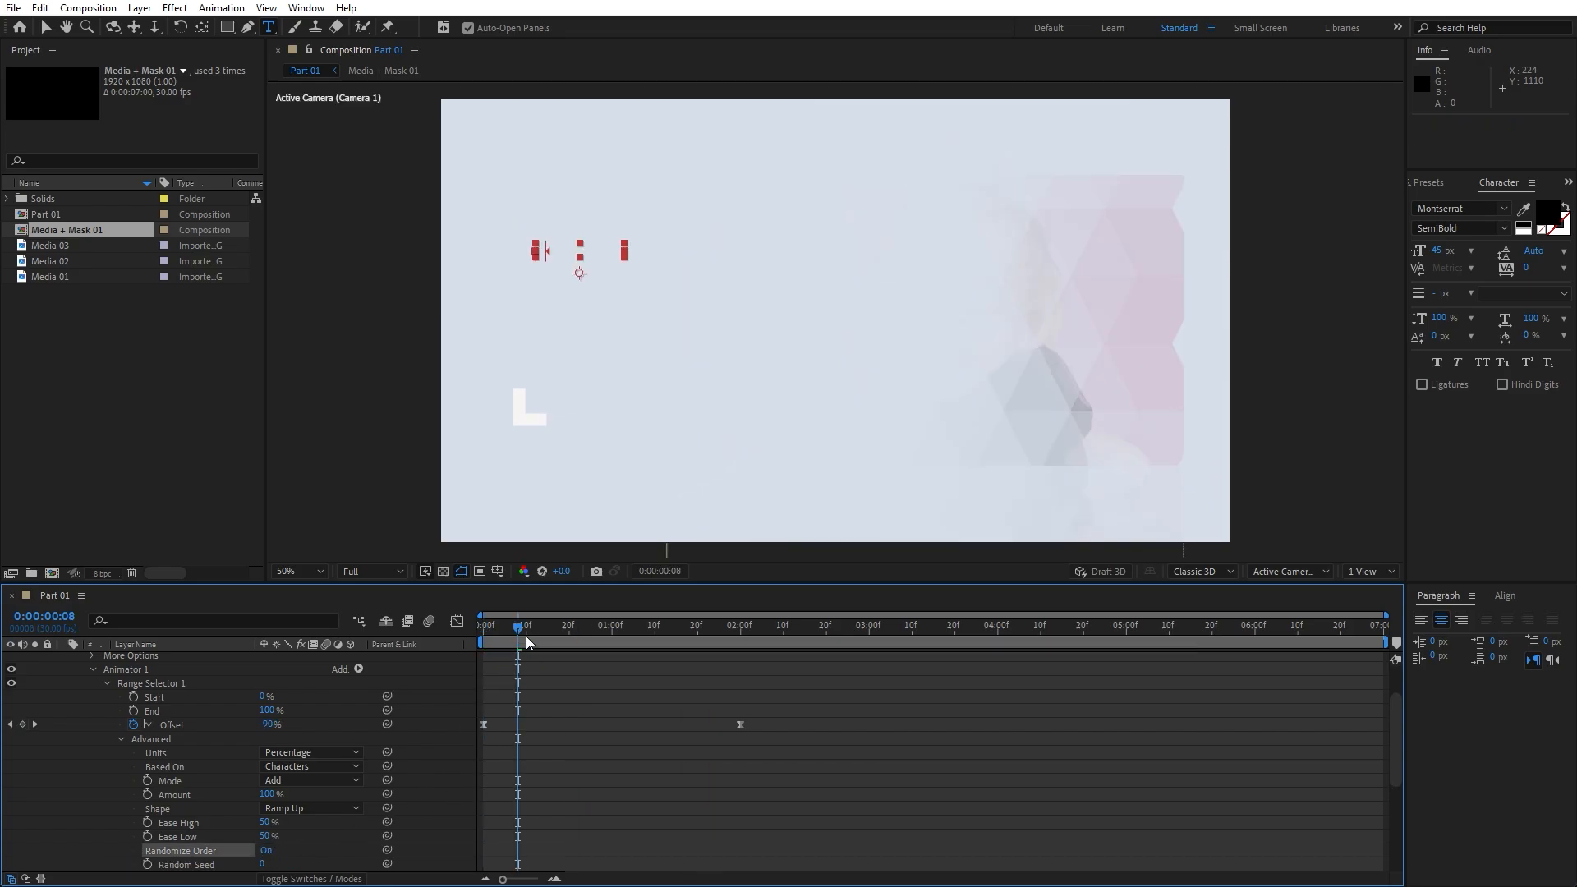
key(space)
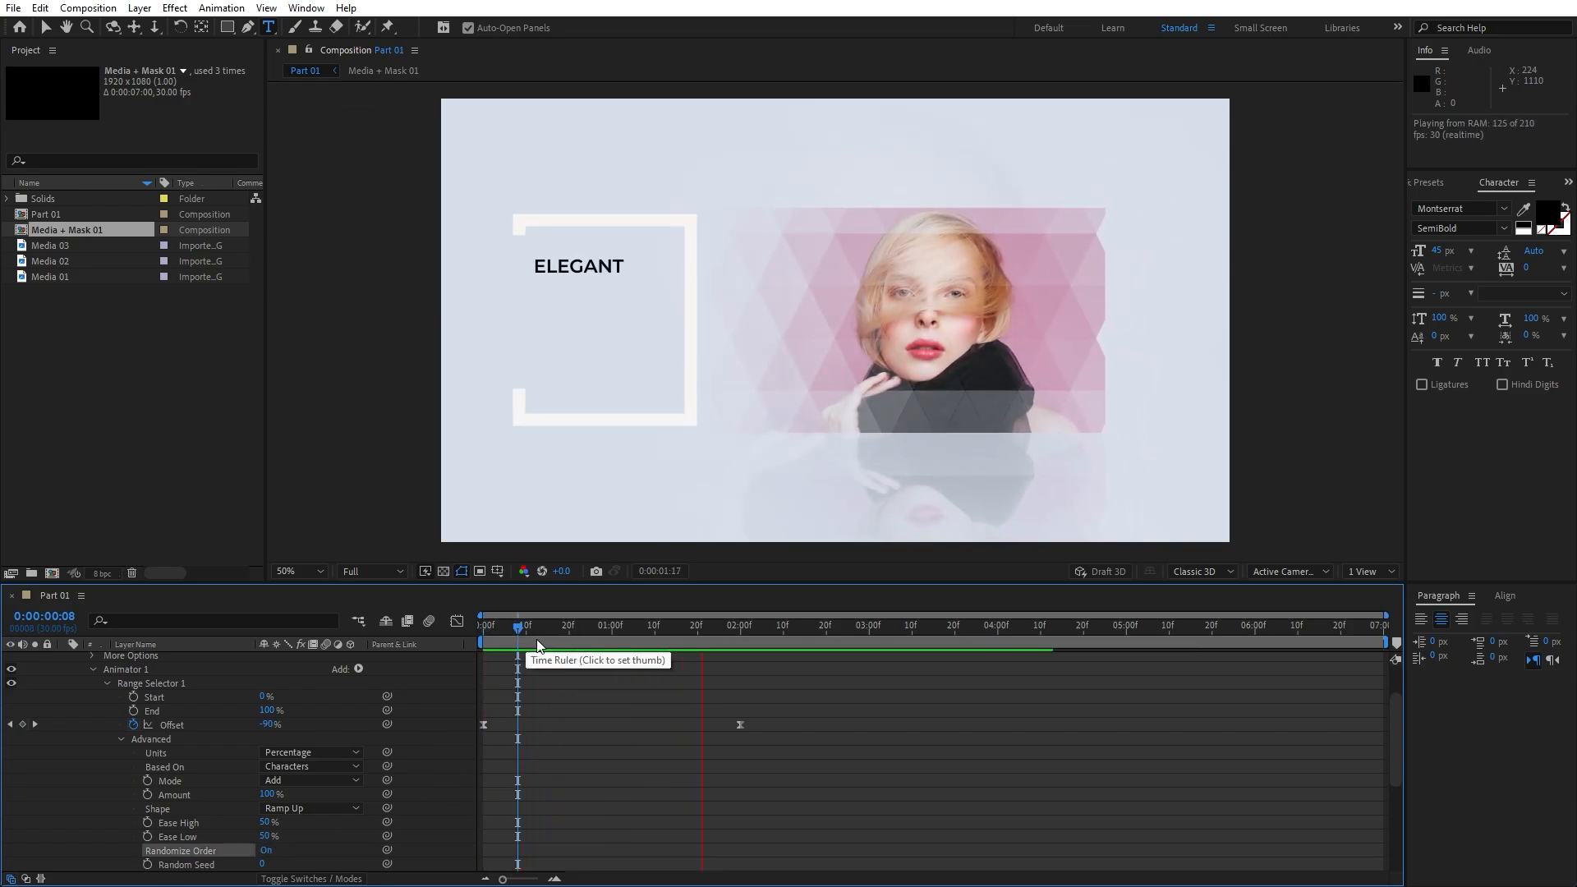
click(598, 626)
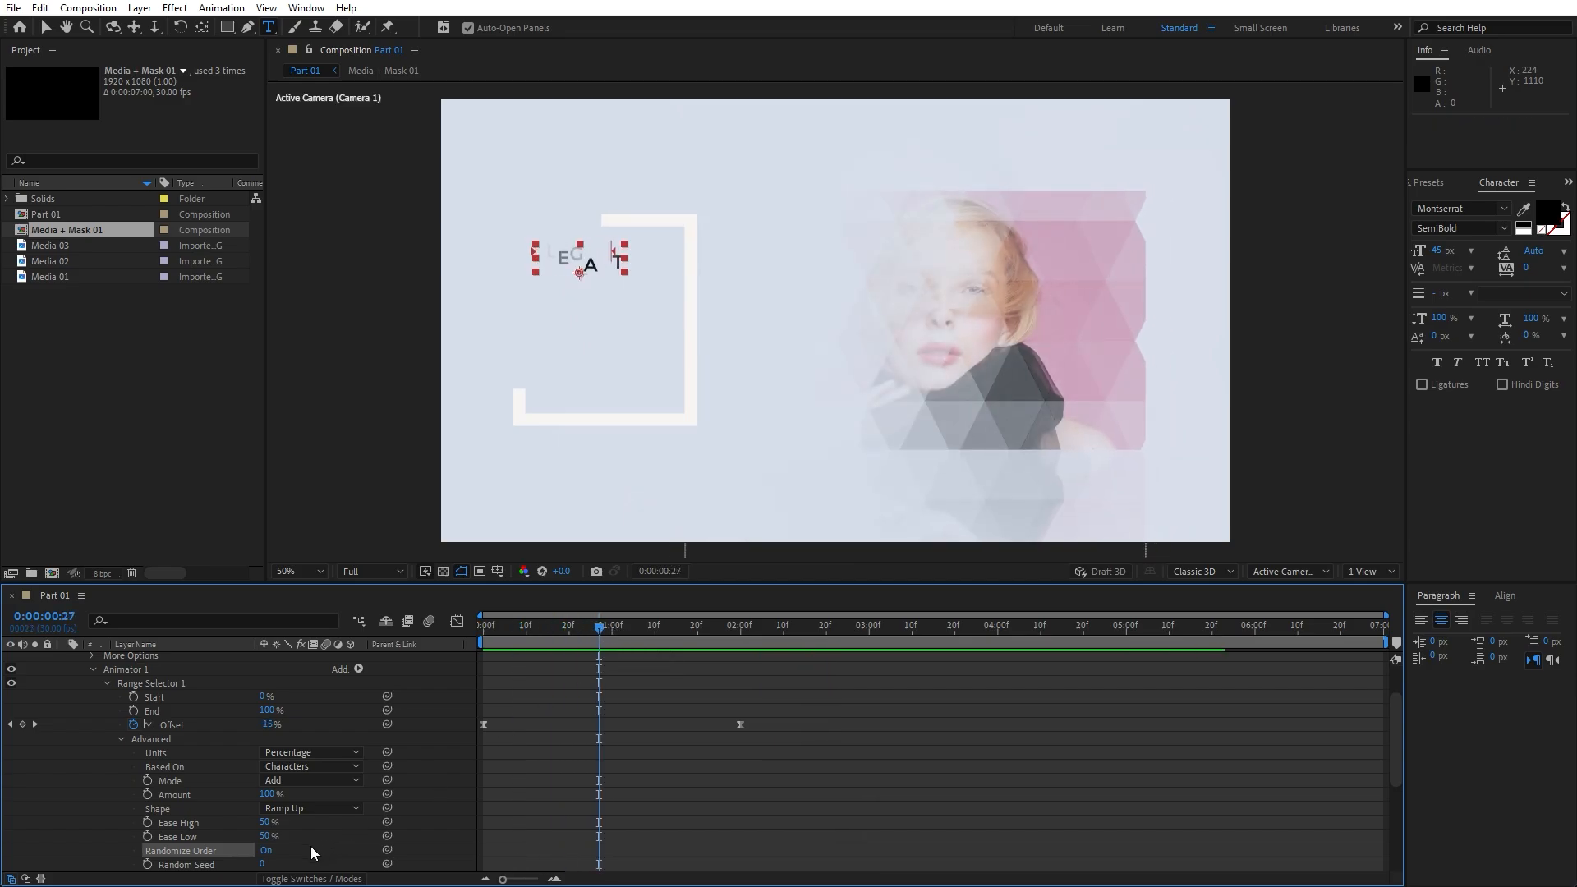
click(264, 851)
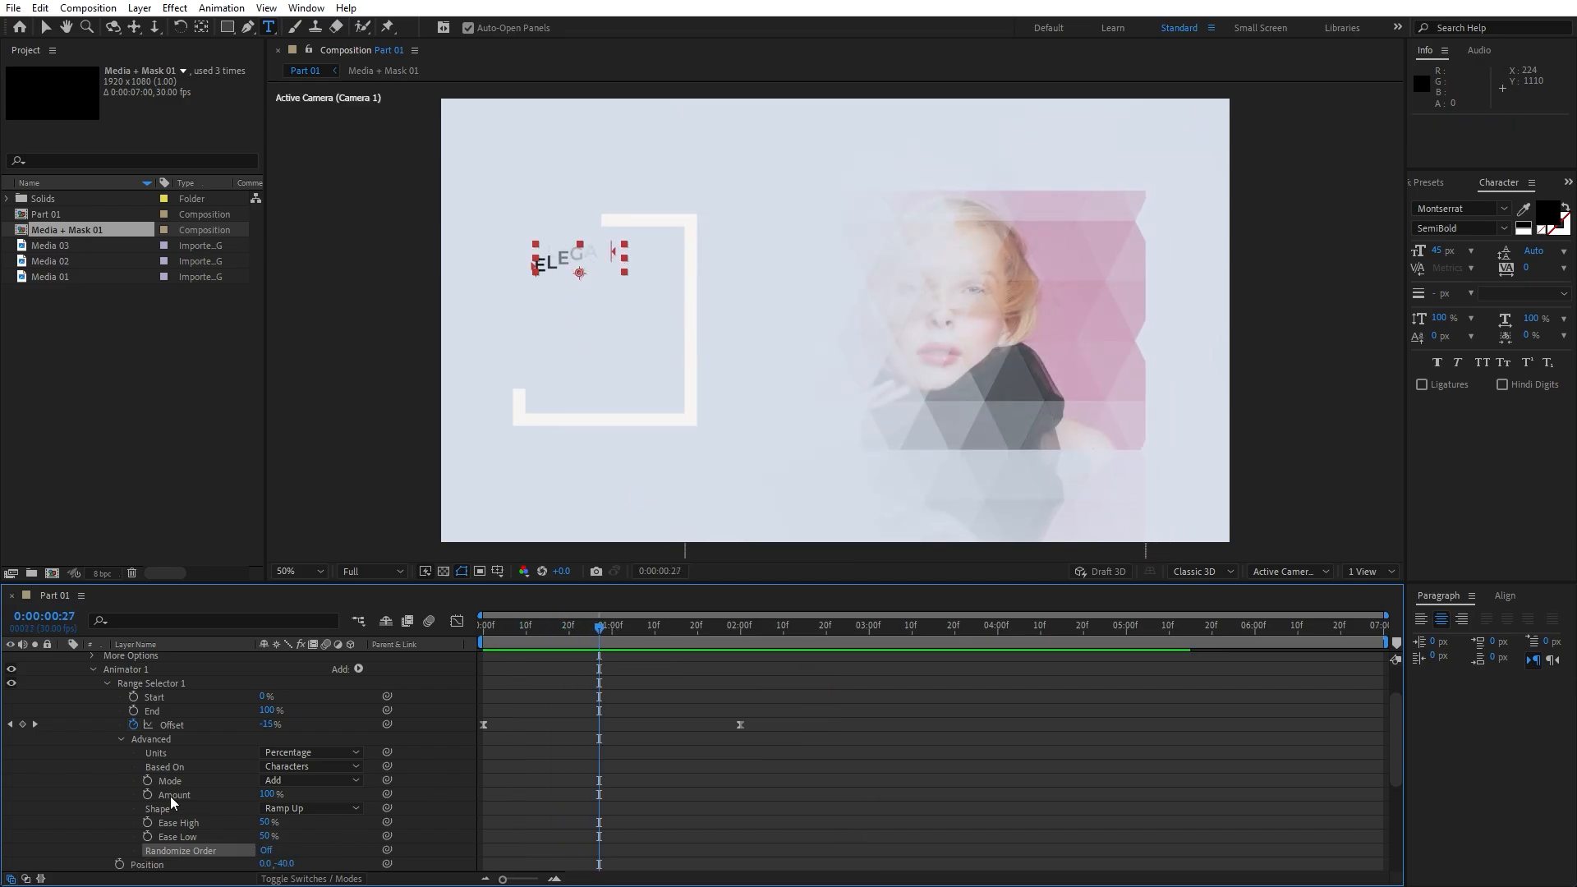
scroll(124, 723, up, 2)
scroll(90, 682, up, 2)
click(62, 659)
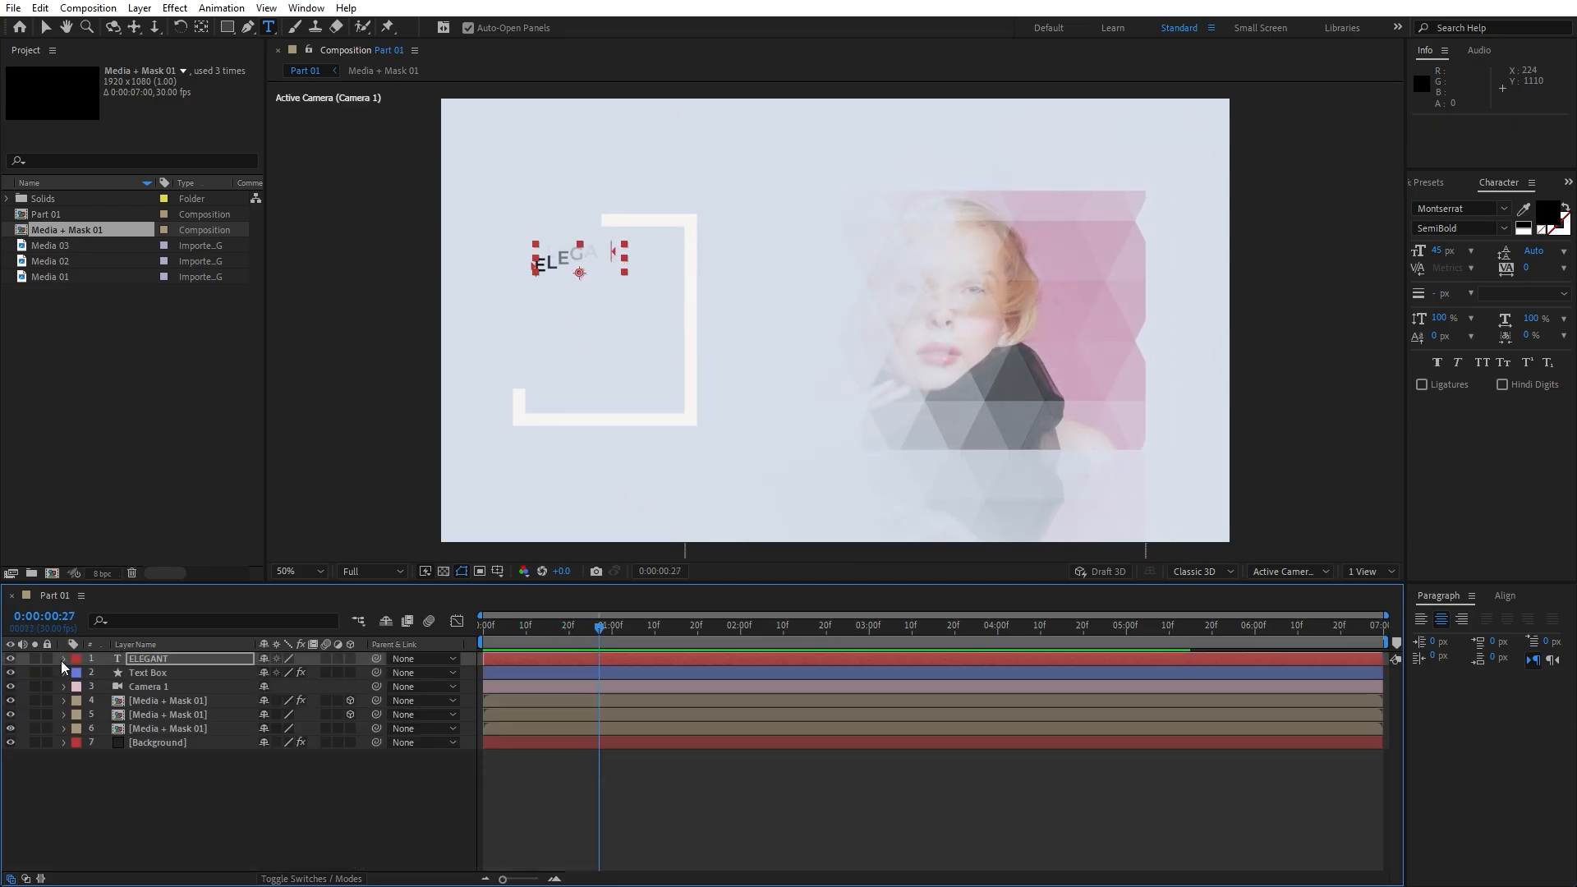
Duplicate ELEGANT with Ctrl+D and move ELEGANT 2 down to position 335, 461
click(152, 785)
click(159, 659)
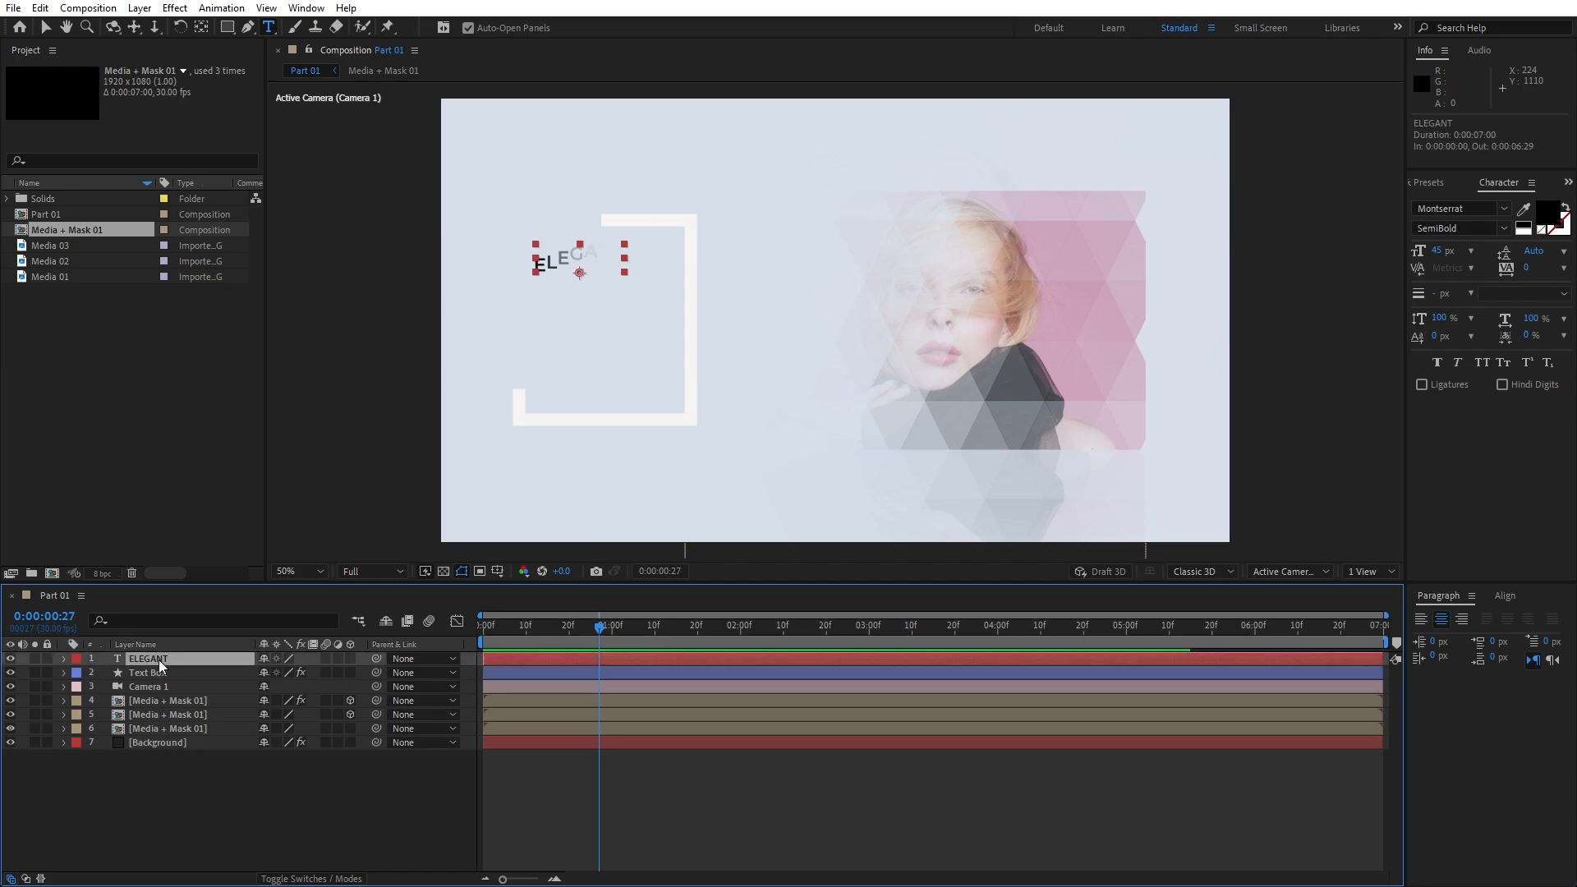
key(ctrl+d)
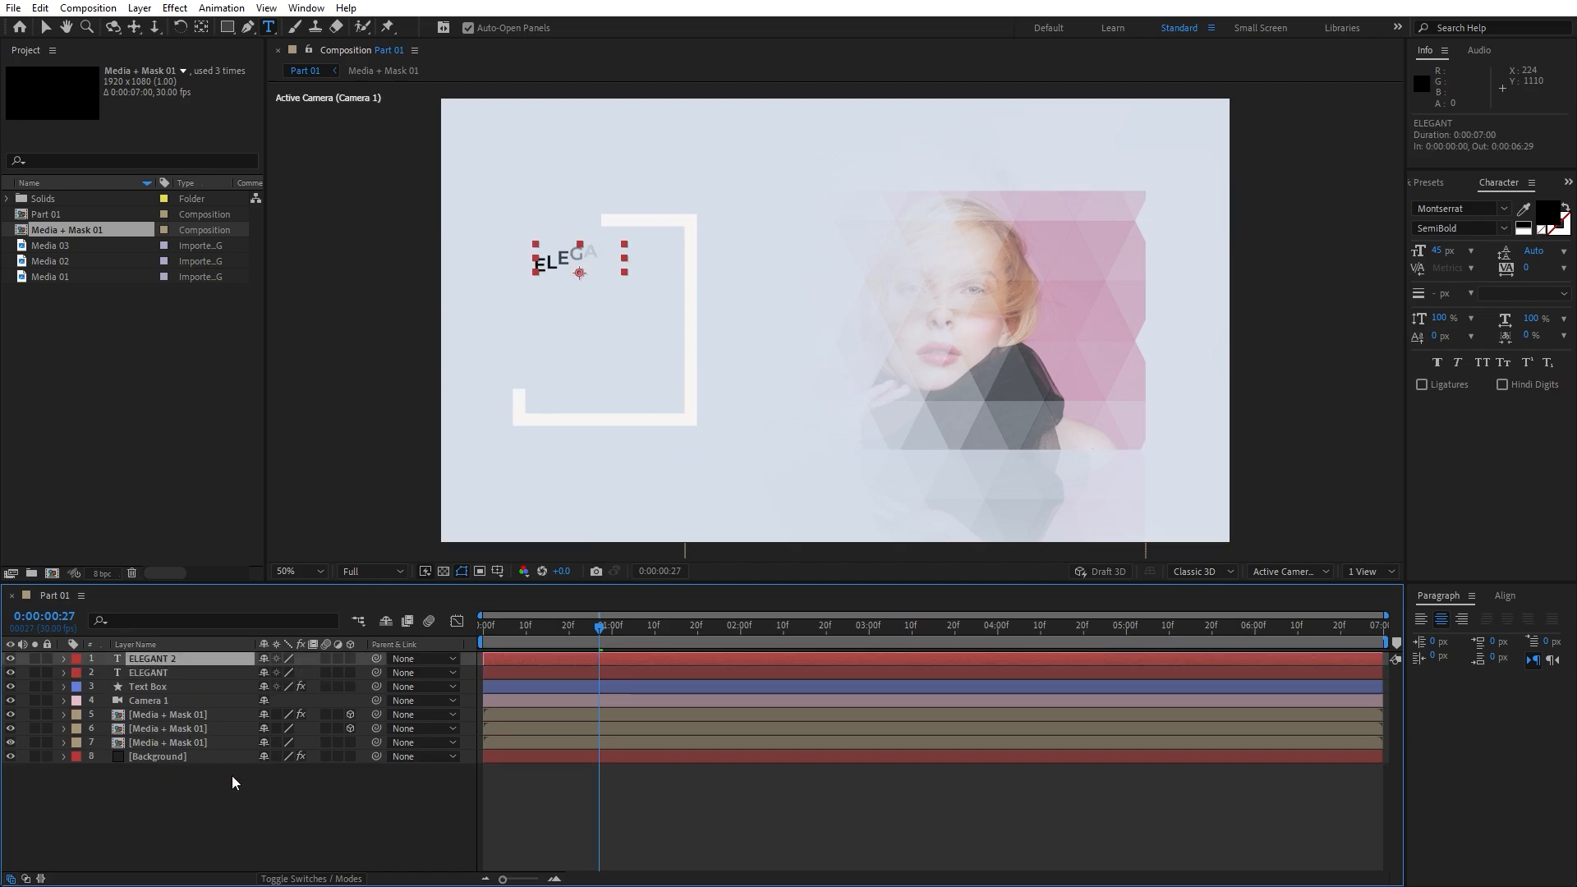
key(p)
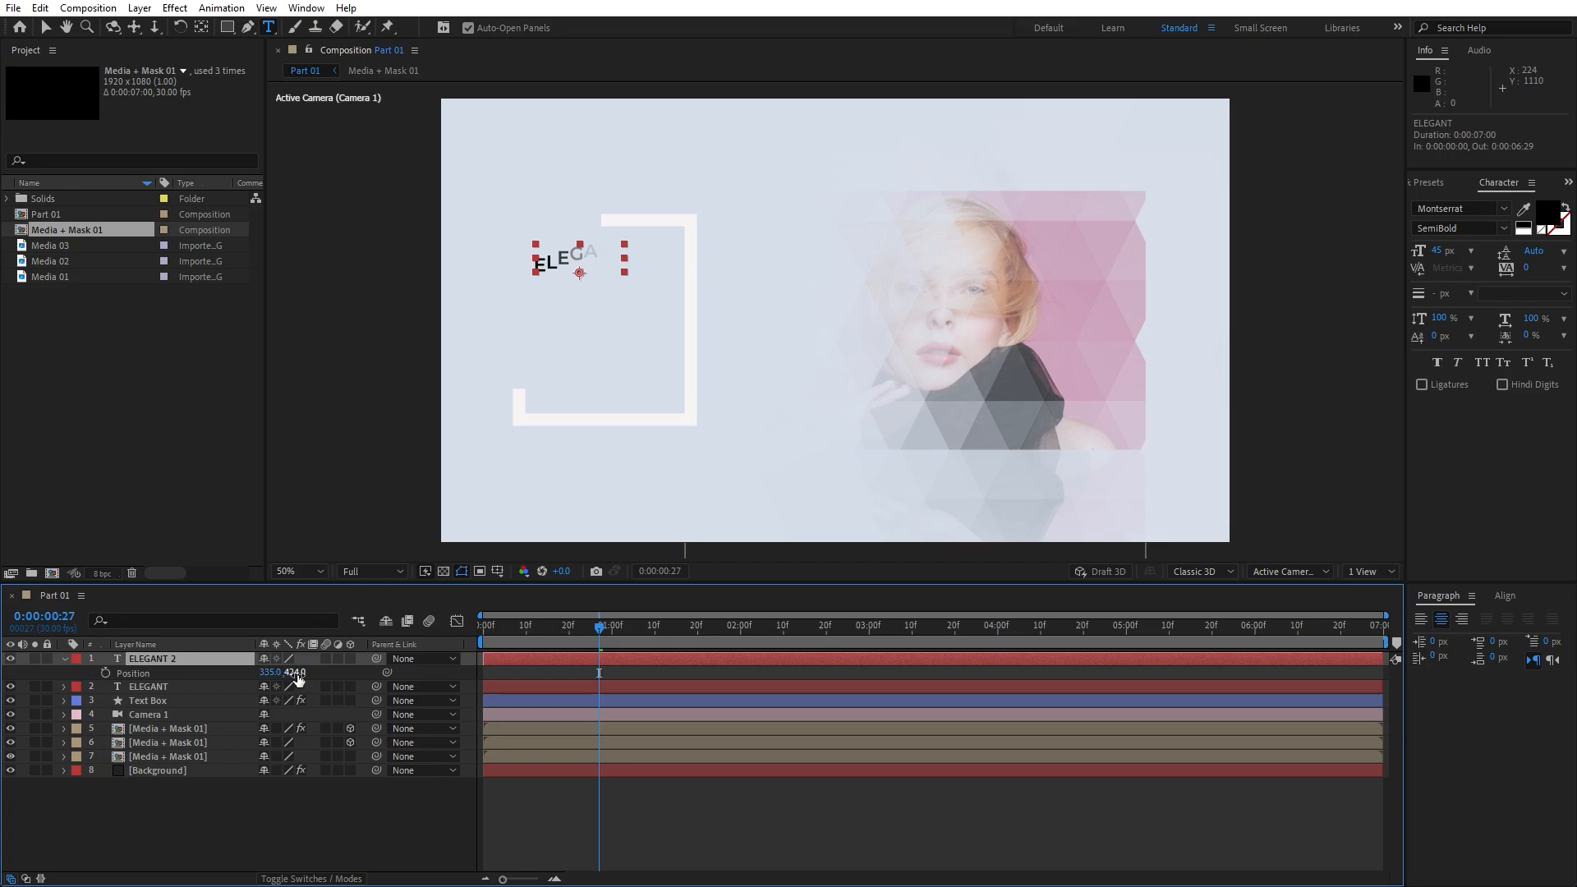
drag(294, 673, 341, 679)
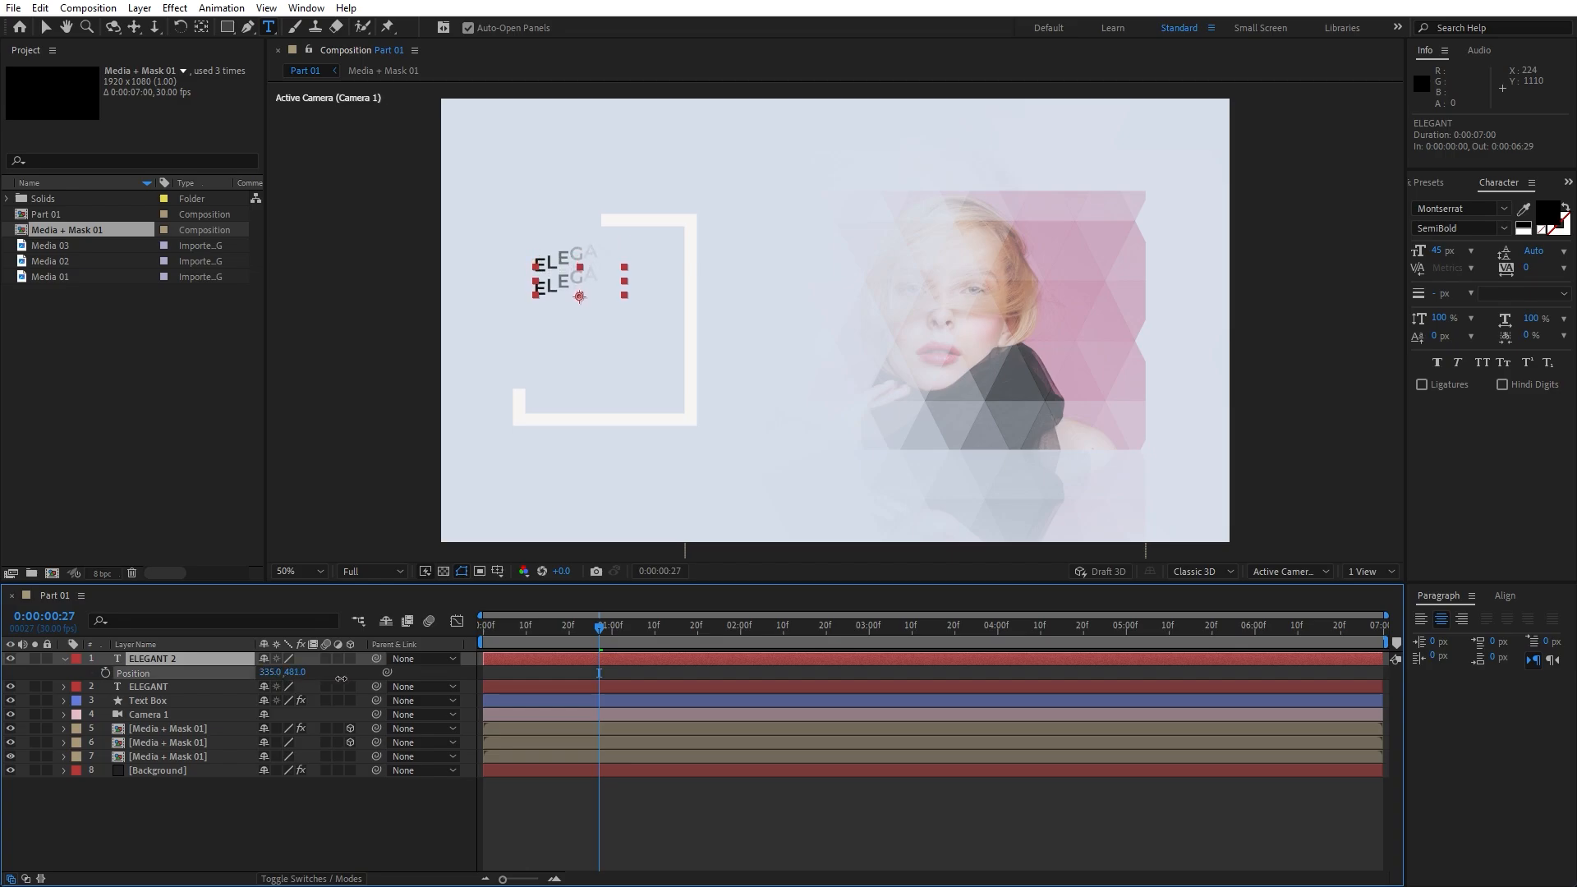
Change ELEGANT 2's animator Position offset to 0,40 so its letters rise from below
click(63, 659)
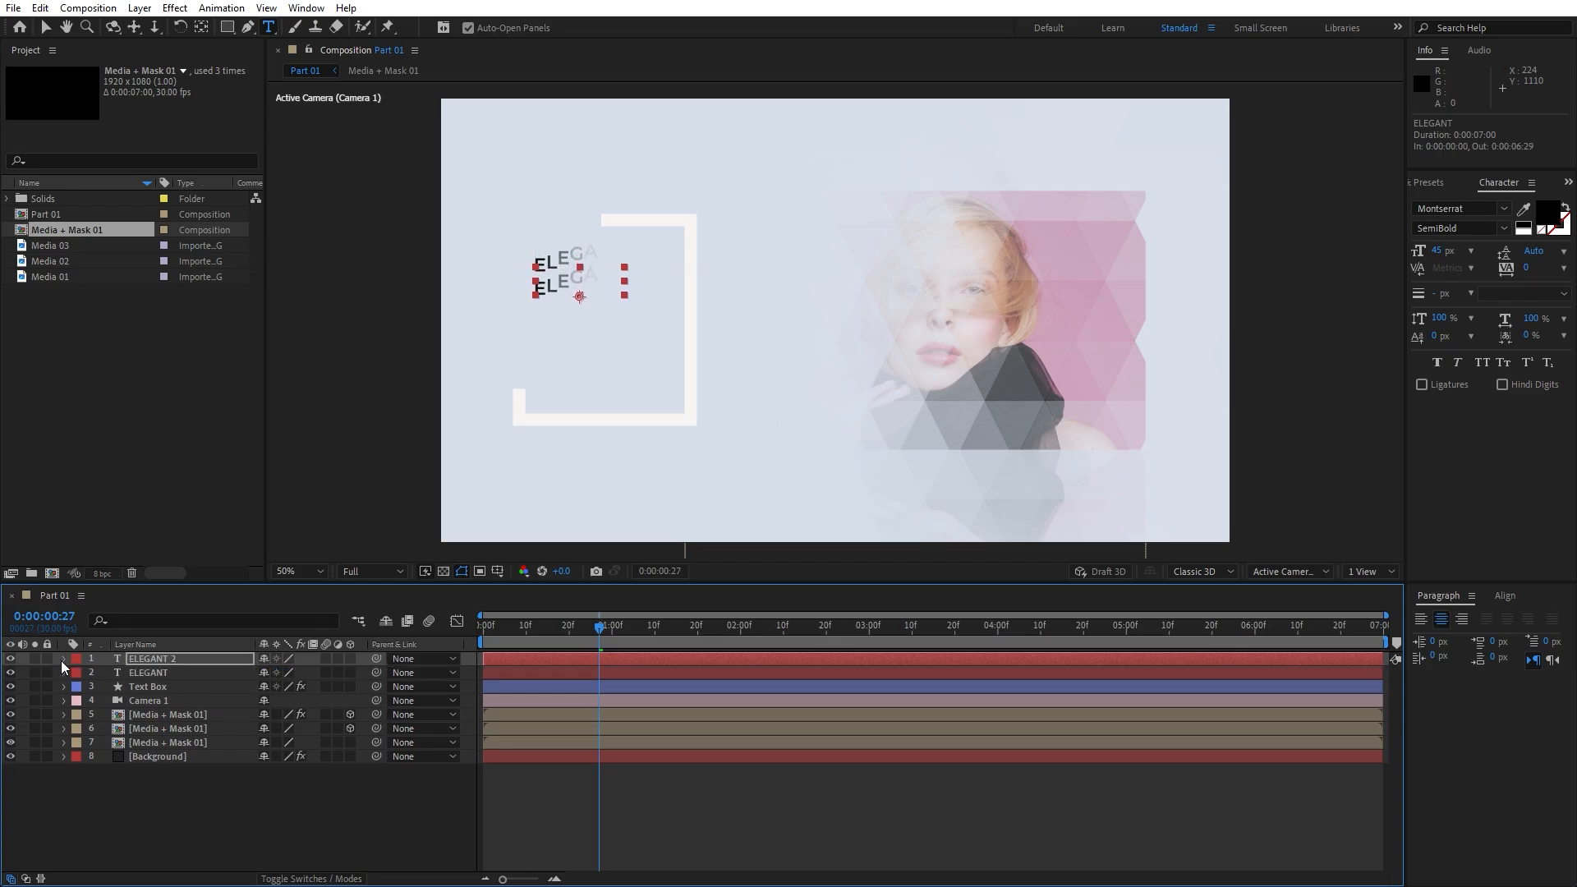
click(63, 658)
click(78, 673)
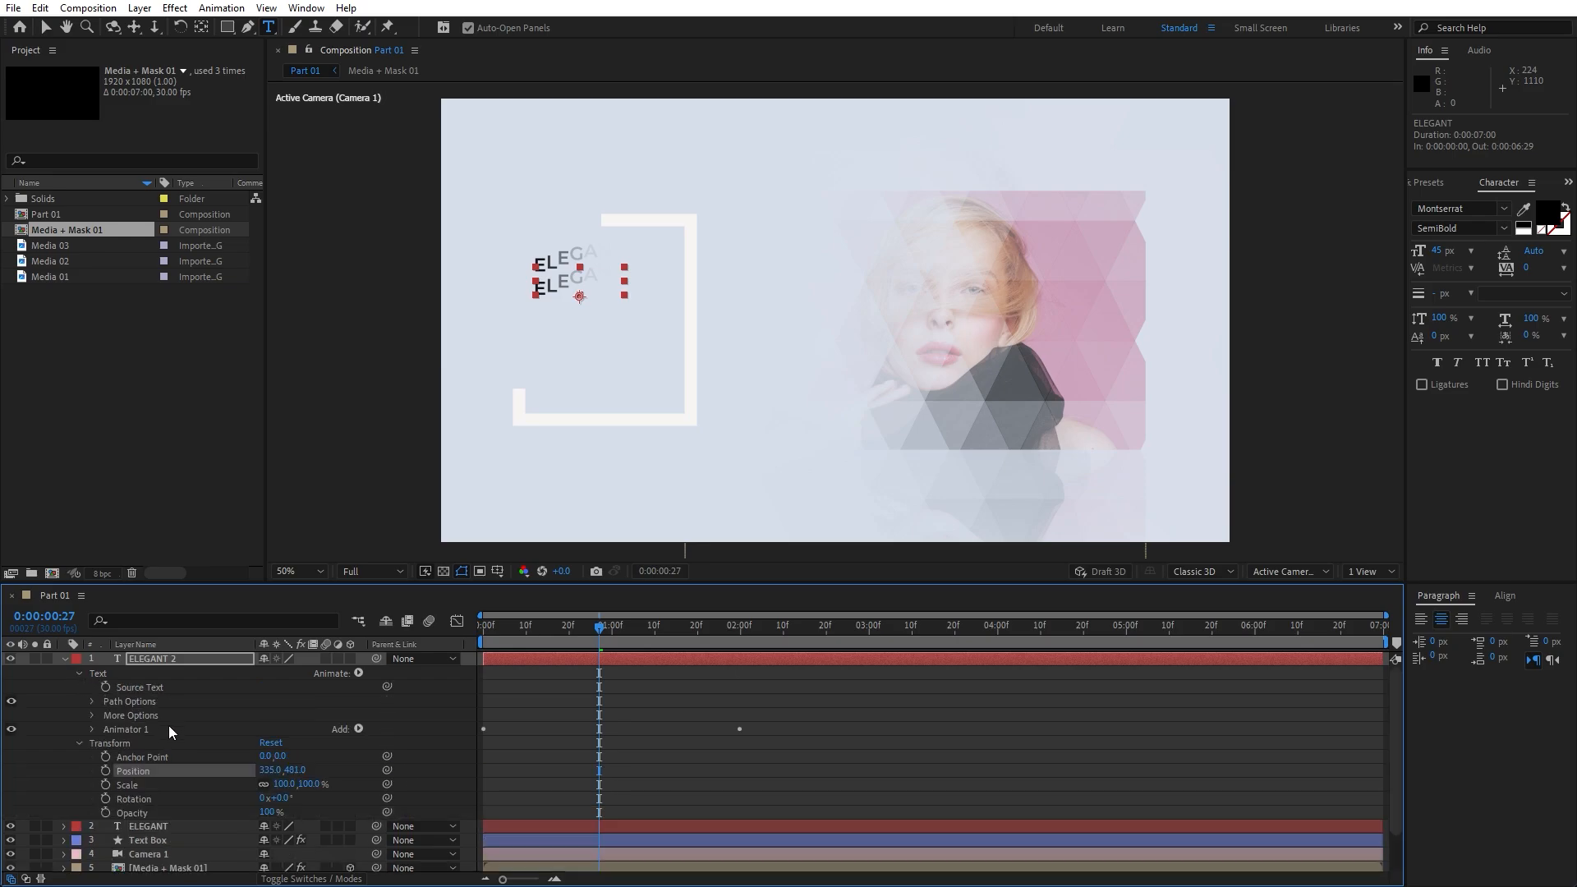
click(90, 730)
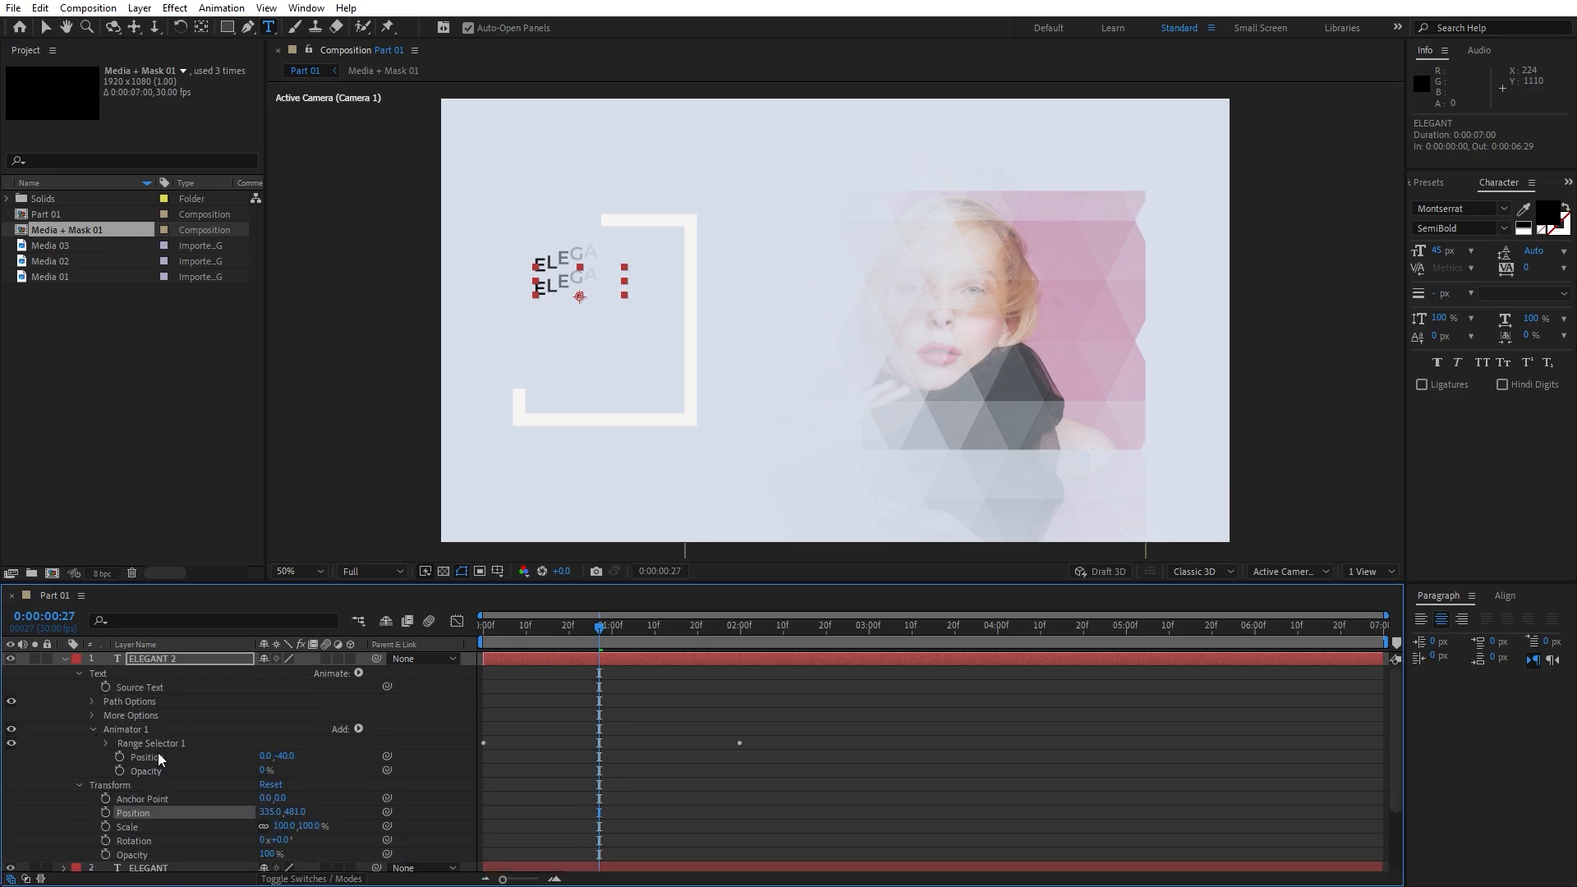
click(284, 757)
text(40)
click(258, 728)
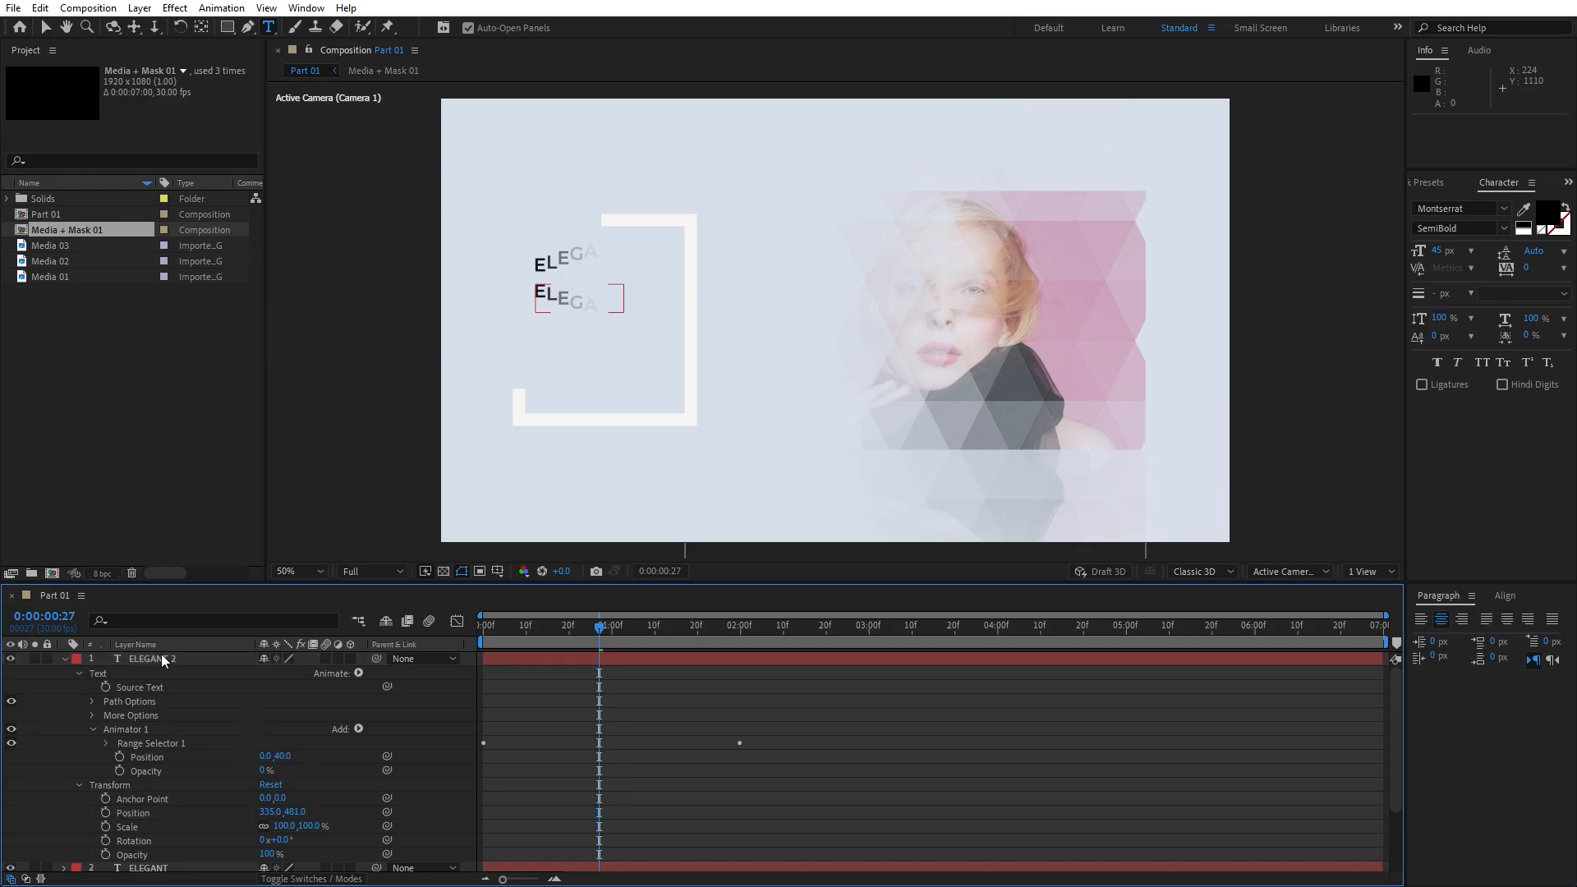
Retype the duplicate title as SLIDESHOW and check the finished frame at 2:05
double_click(187, 662)
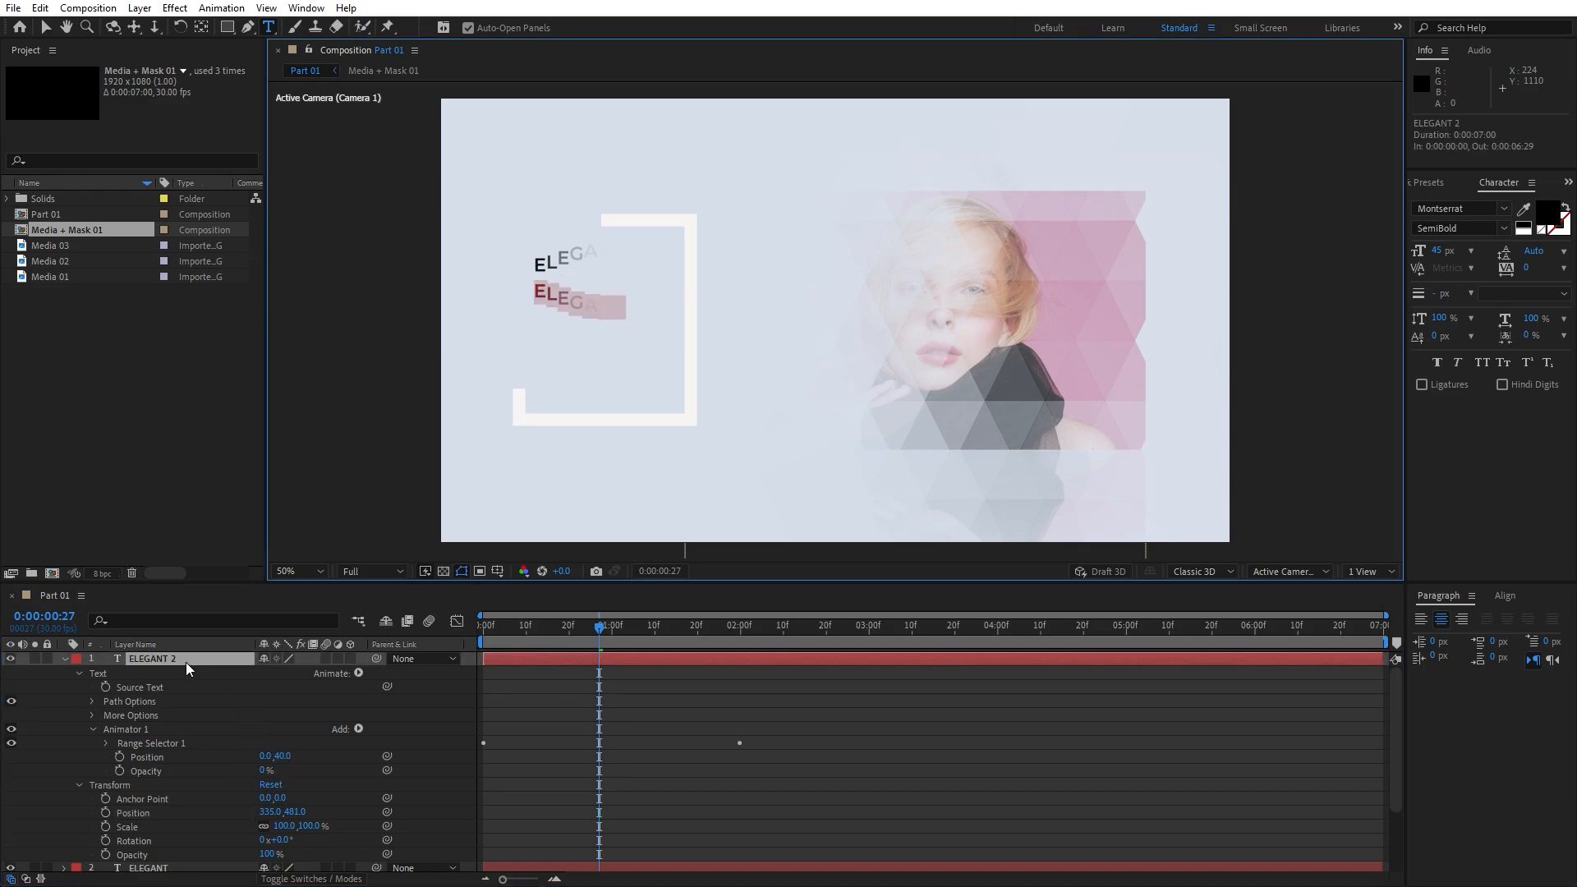
text(SLIDESHOW)
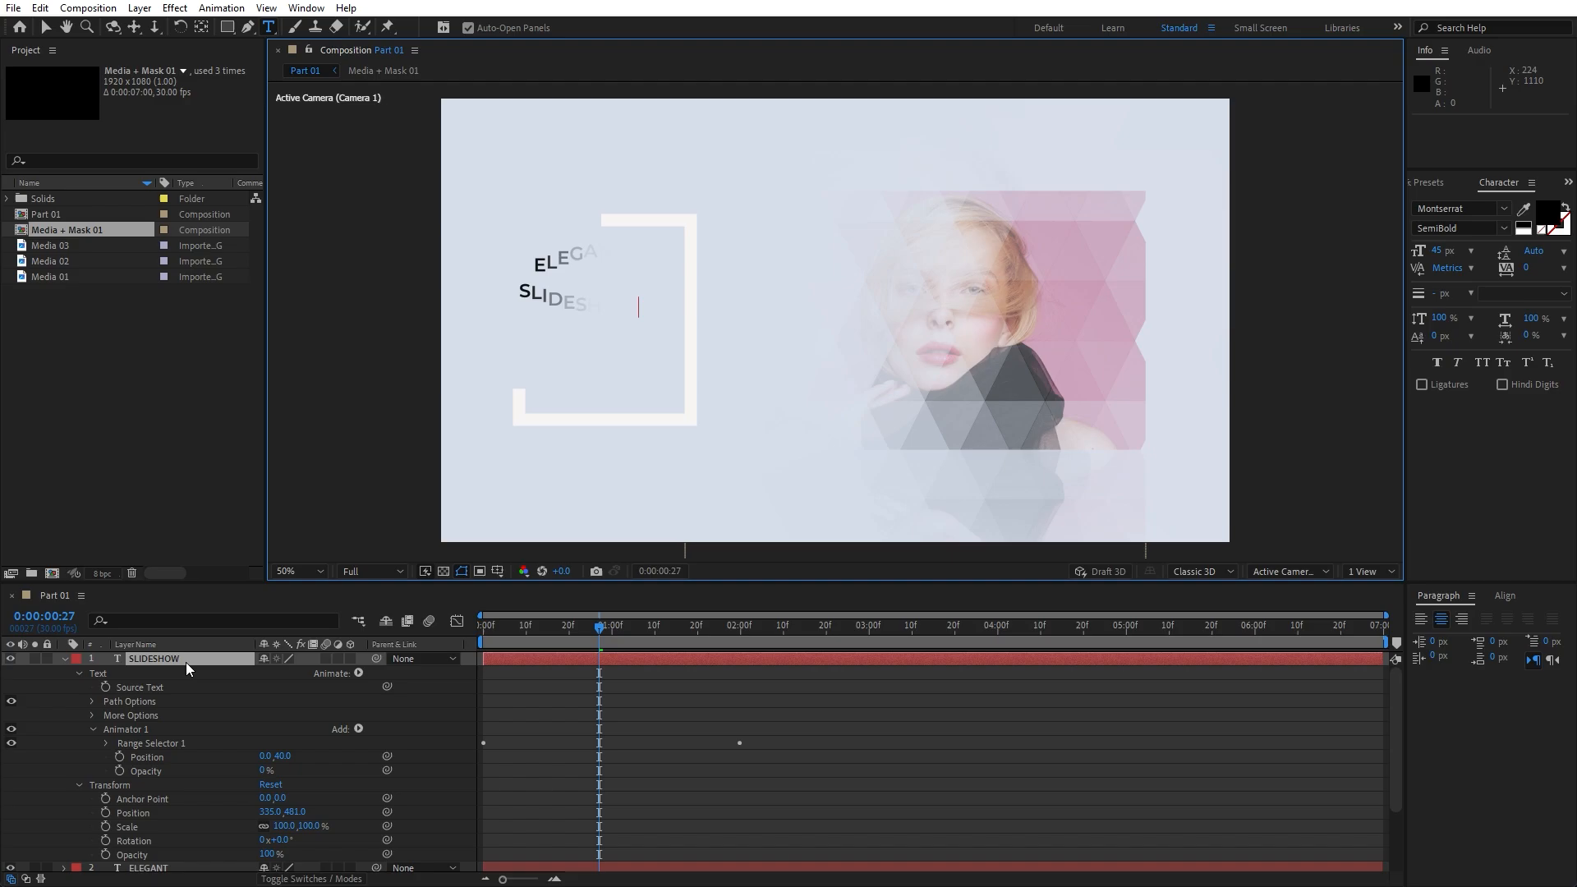
drag(613, 638, 766, 632)
click(64, 659)
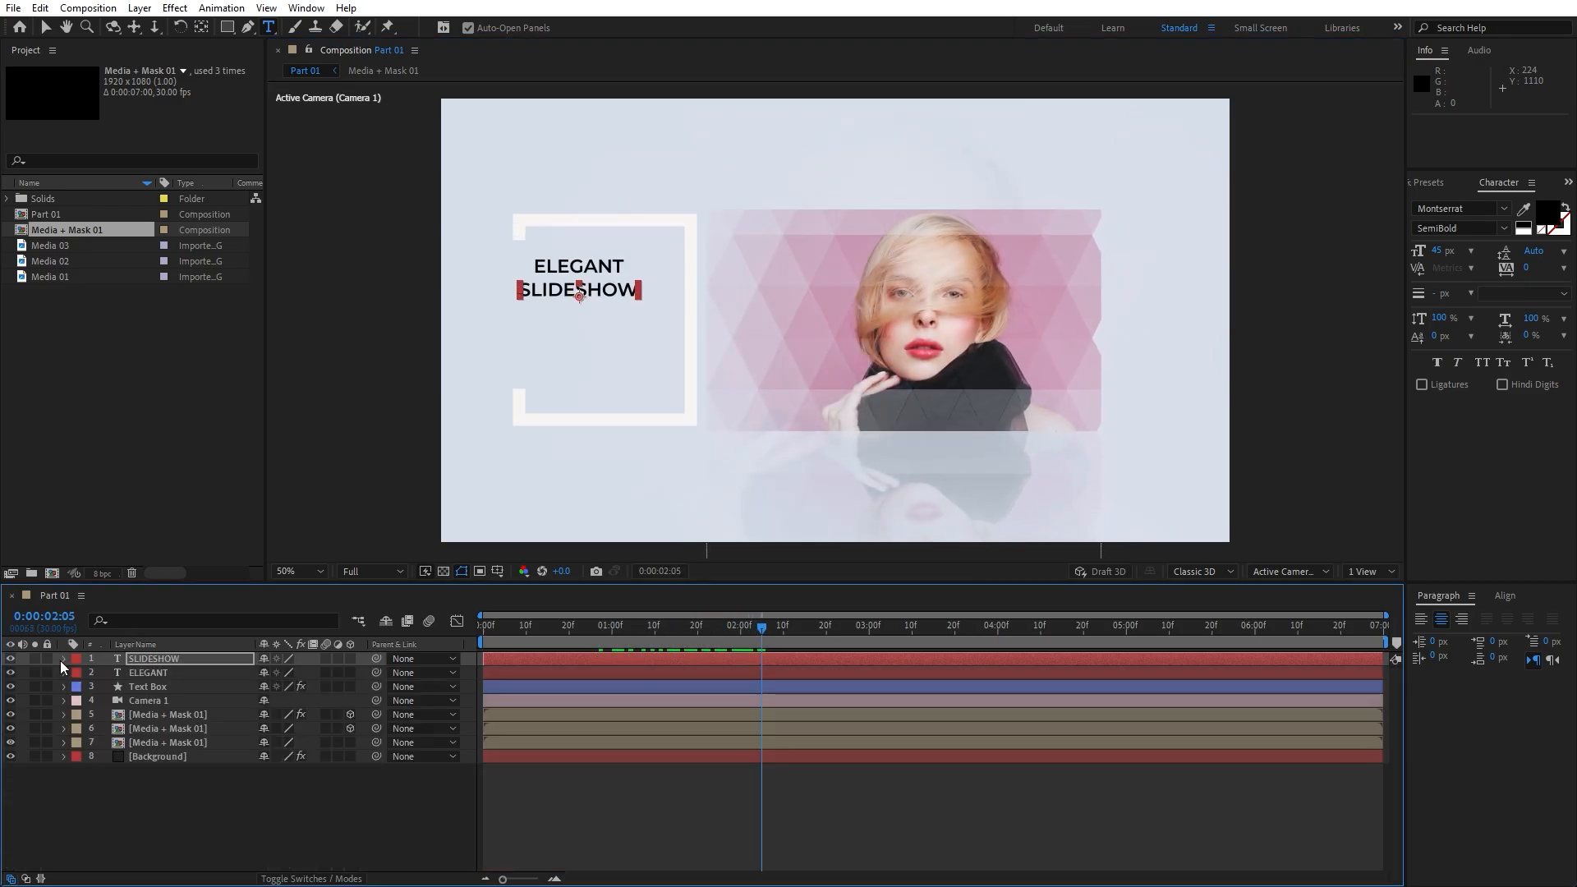
Apply a Fill effect to ELEGANT and set its colour to orange FF4800
click(164, 673)
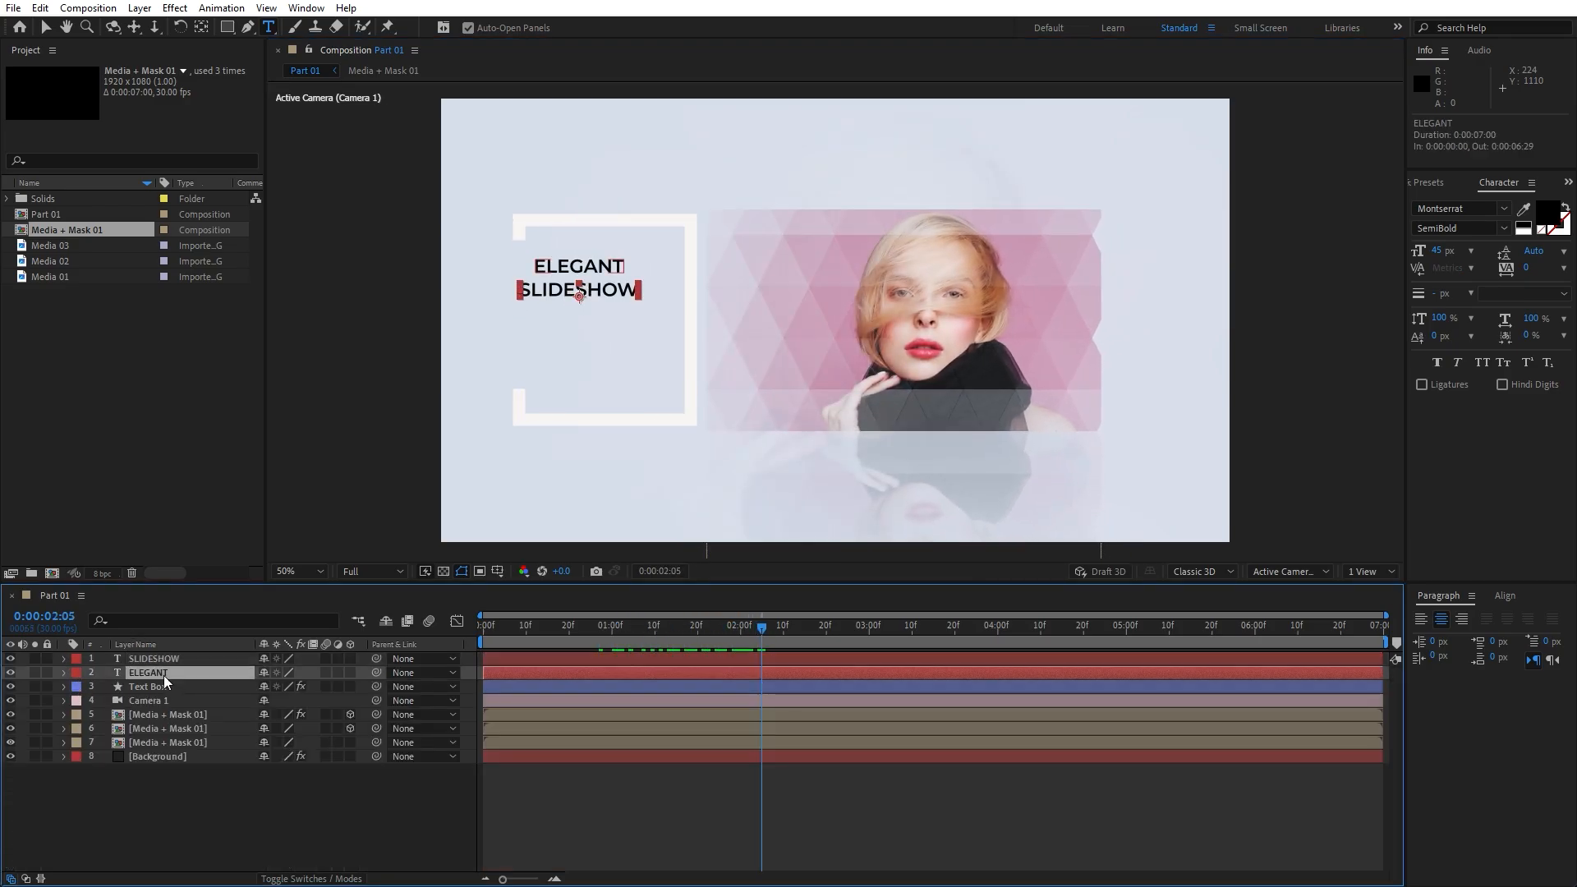
click(1426, 187)
drag(1472, 305, 173, 672)
click(155, 127)
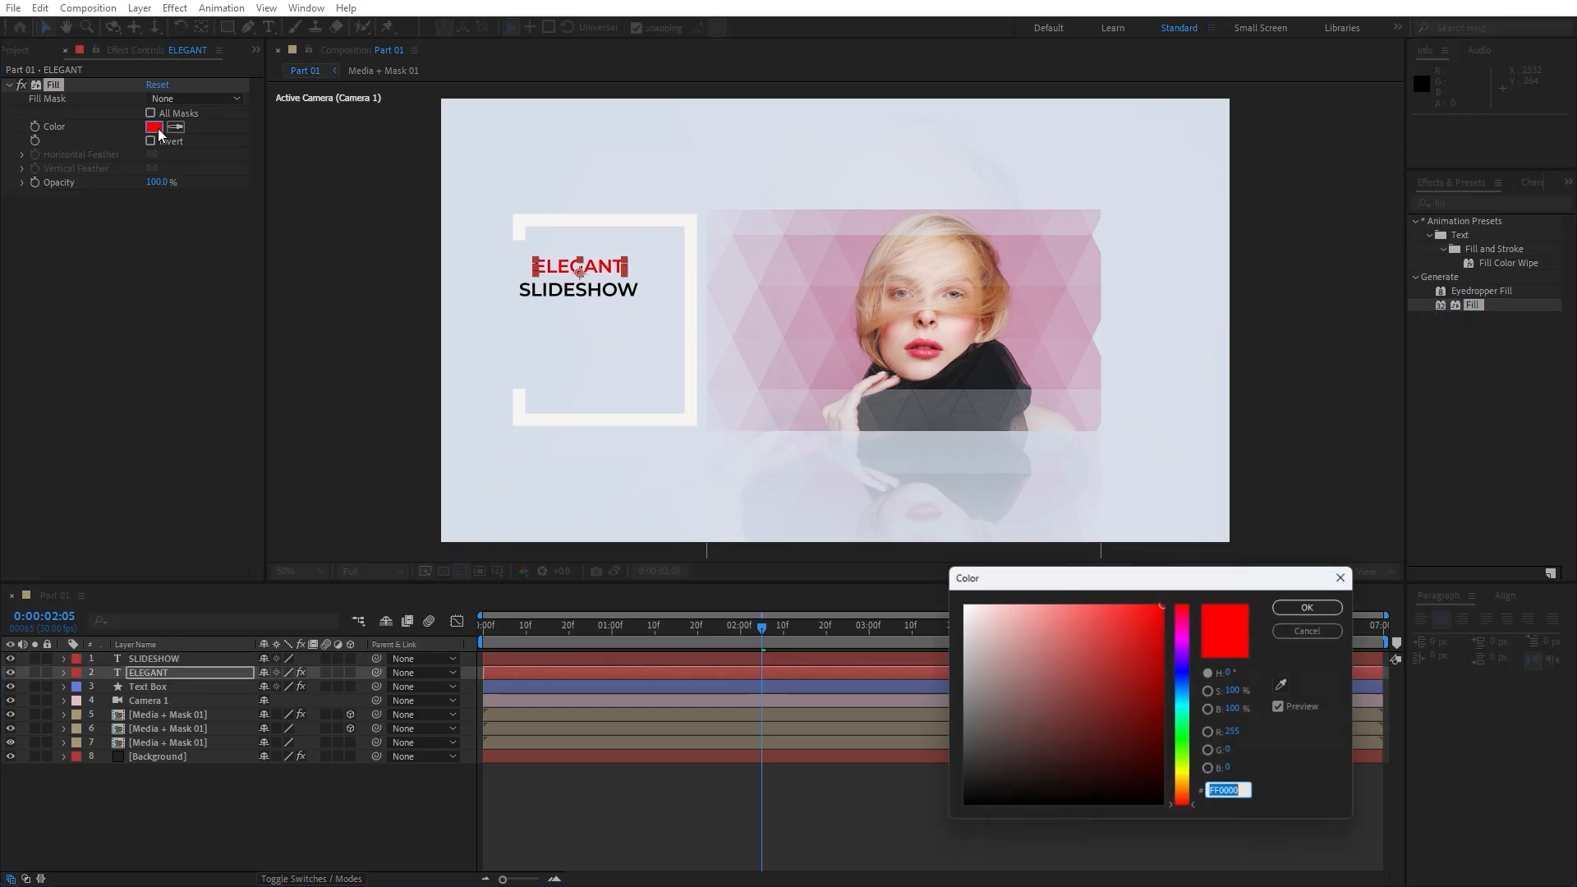
text(00FF48)
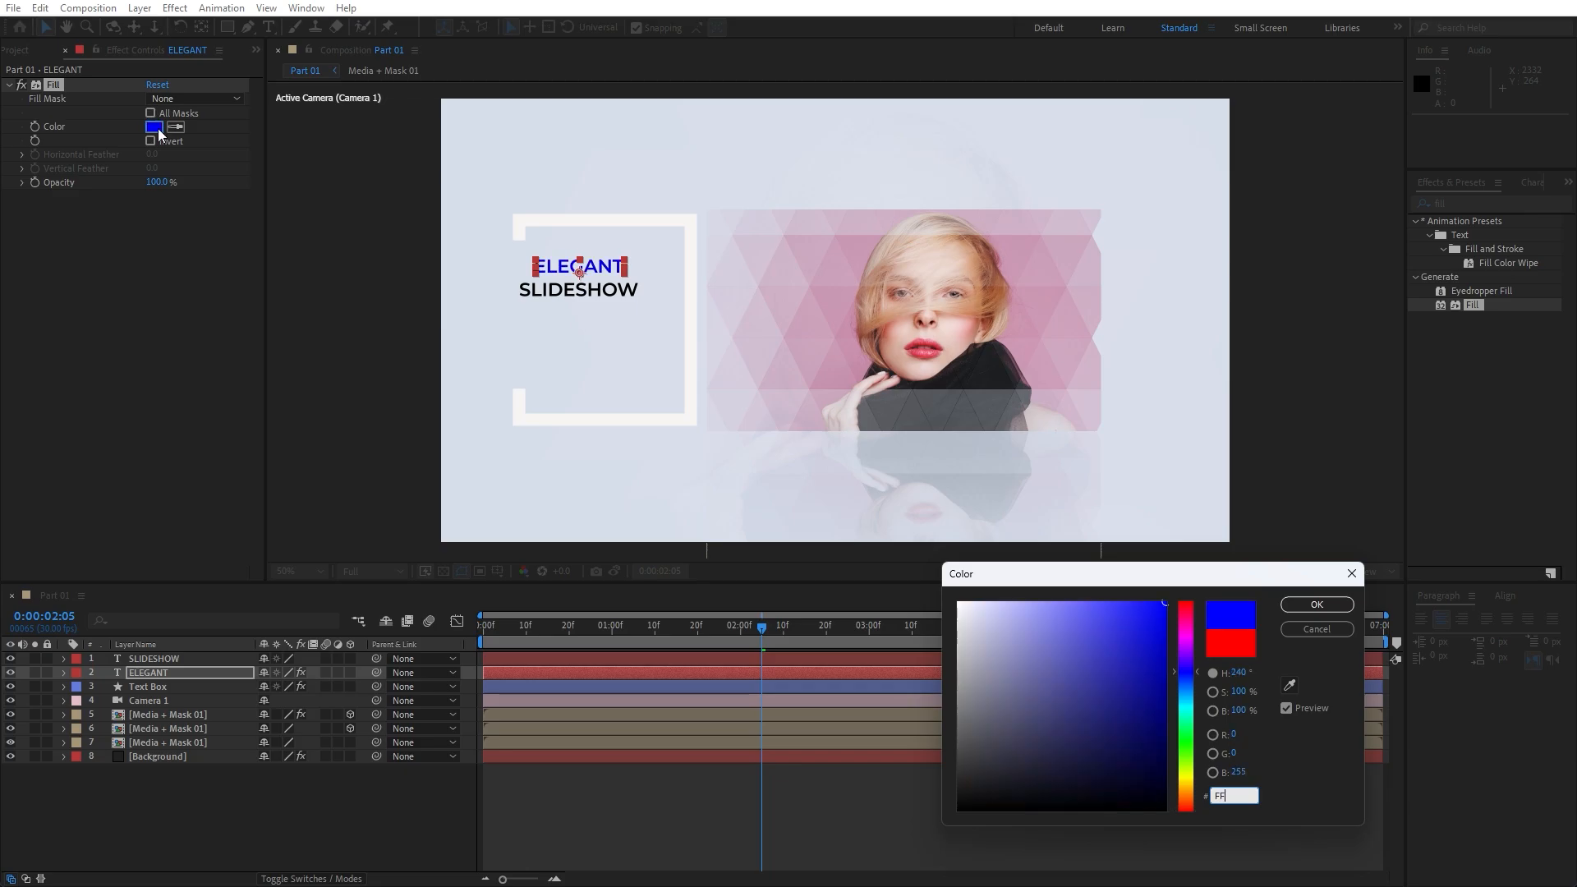
text(FF4800)
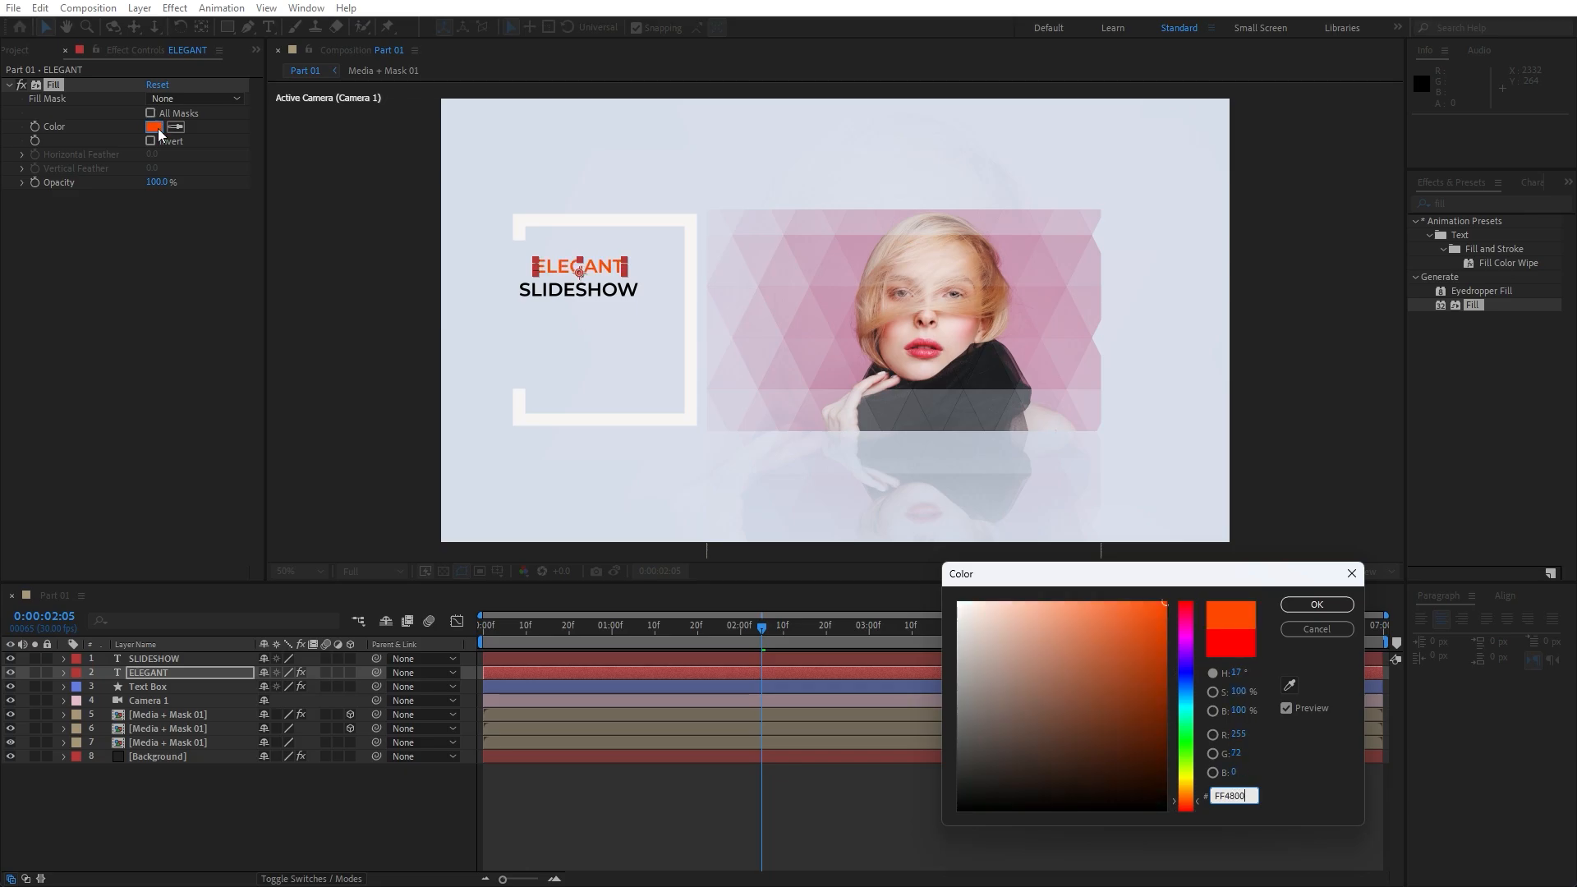
click(1316, 604)
Resize SLIDESHOW to 38 px and give it a near-black 121212 Fill effect
double_click(156, 660)
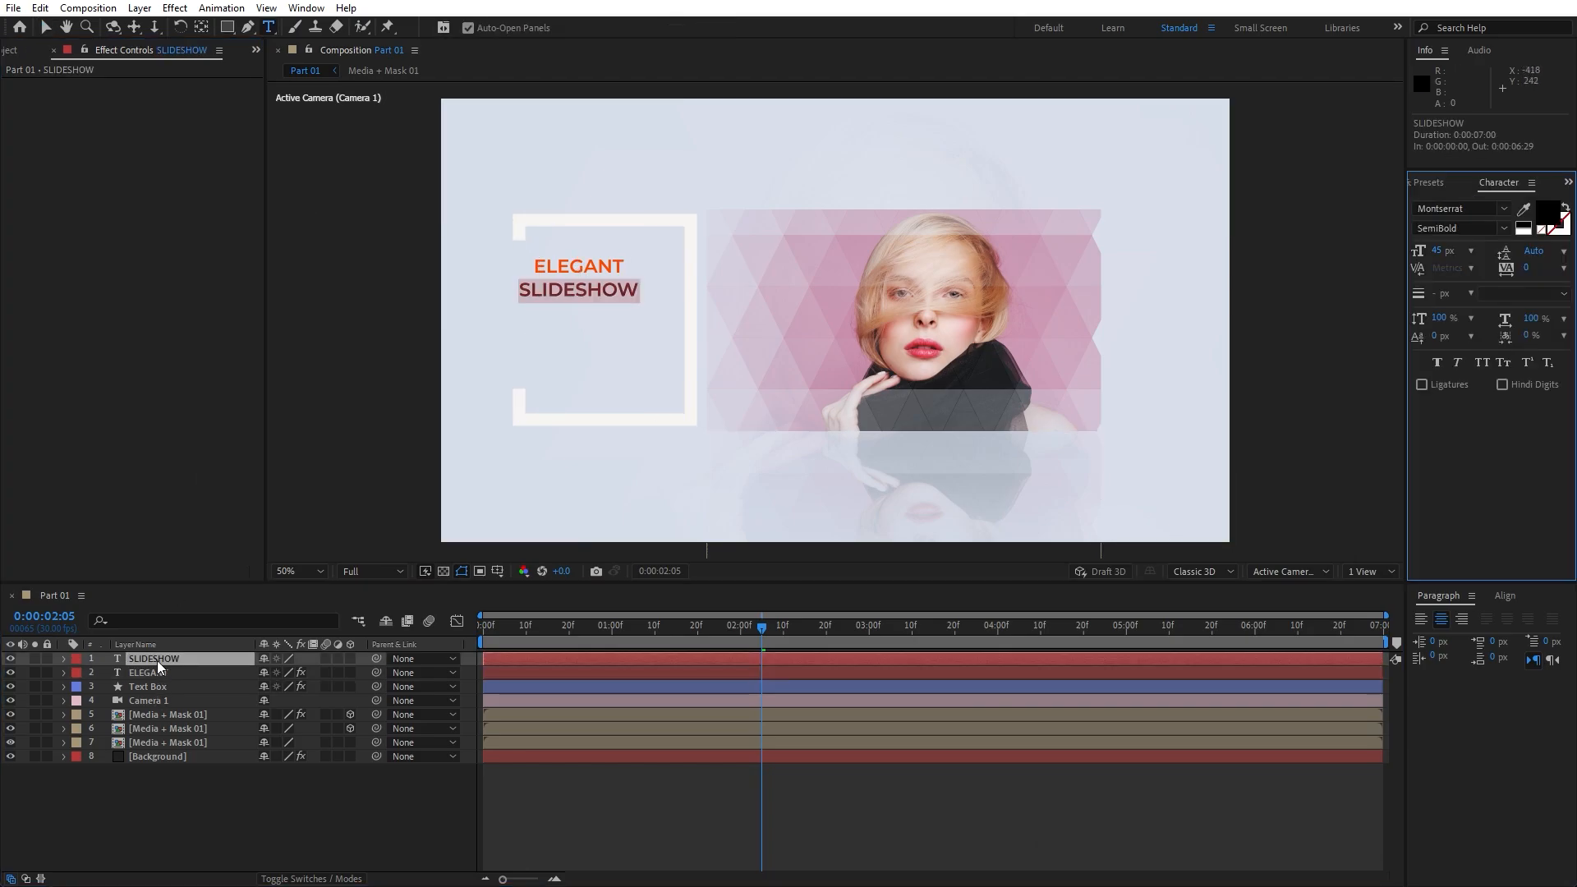
click(1438, 252)
text(38)
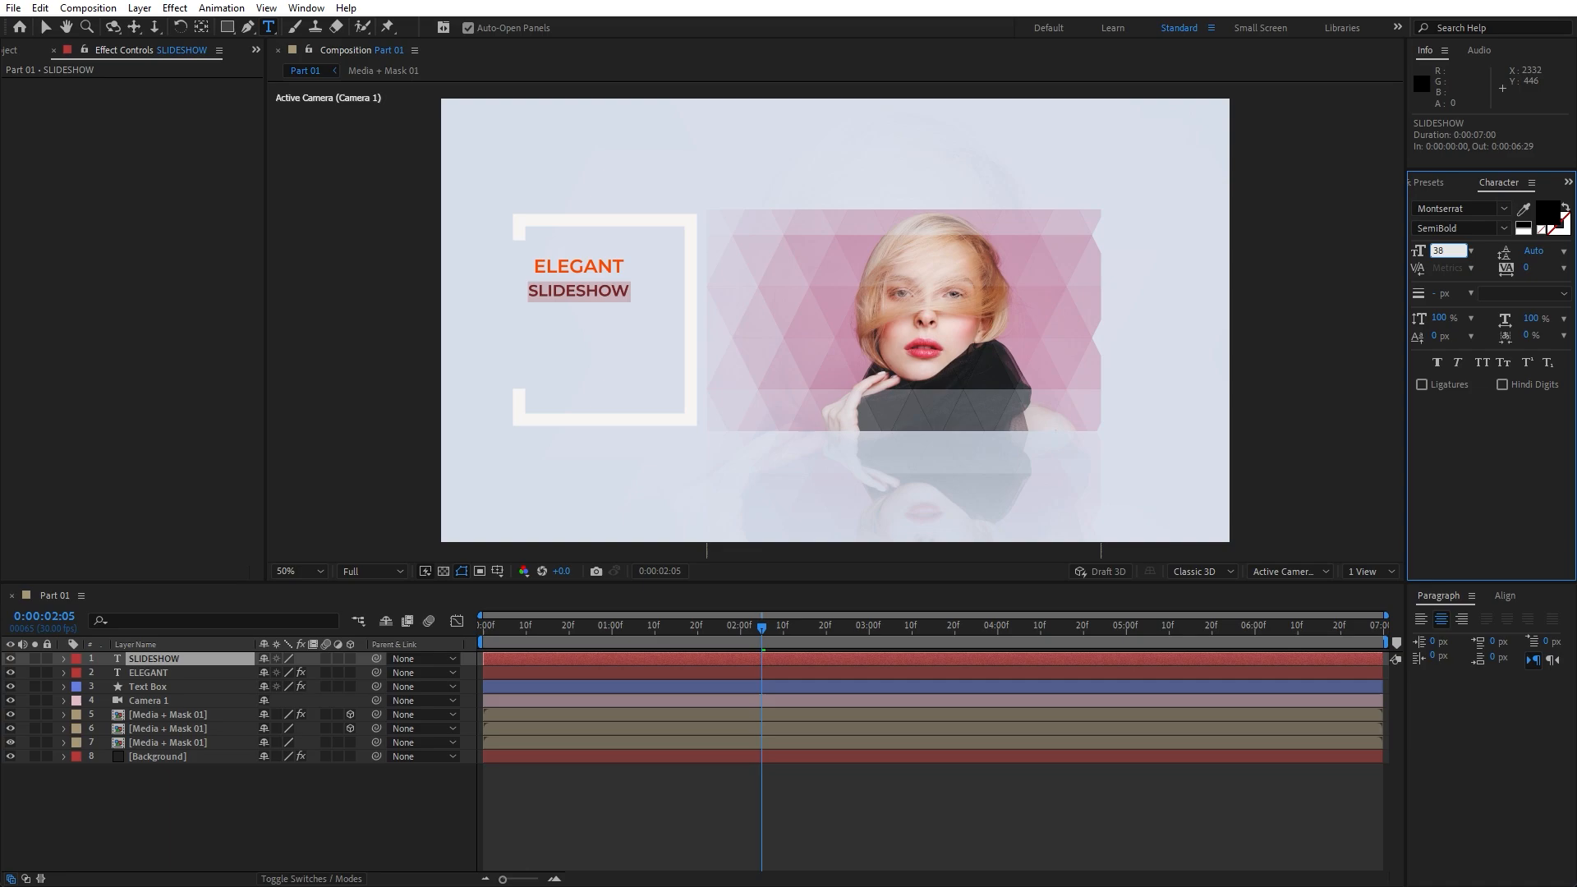
click(565, 767)
click(1423, 182)
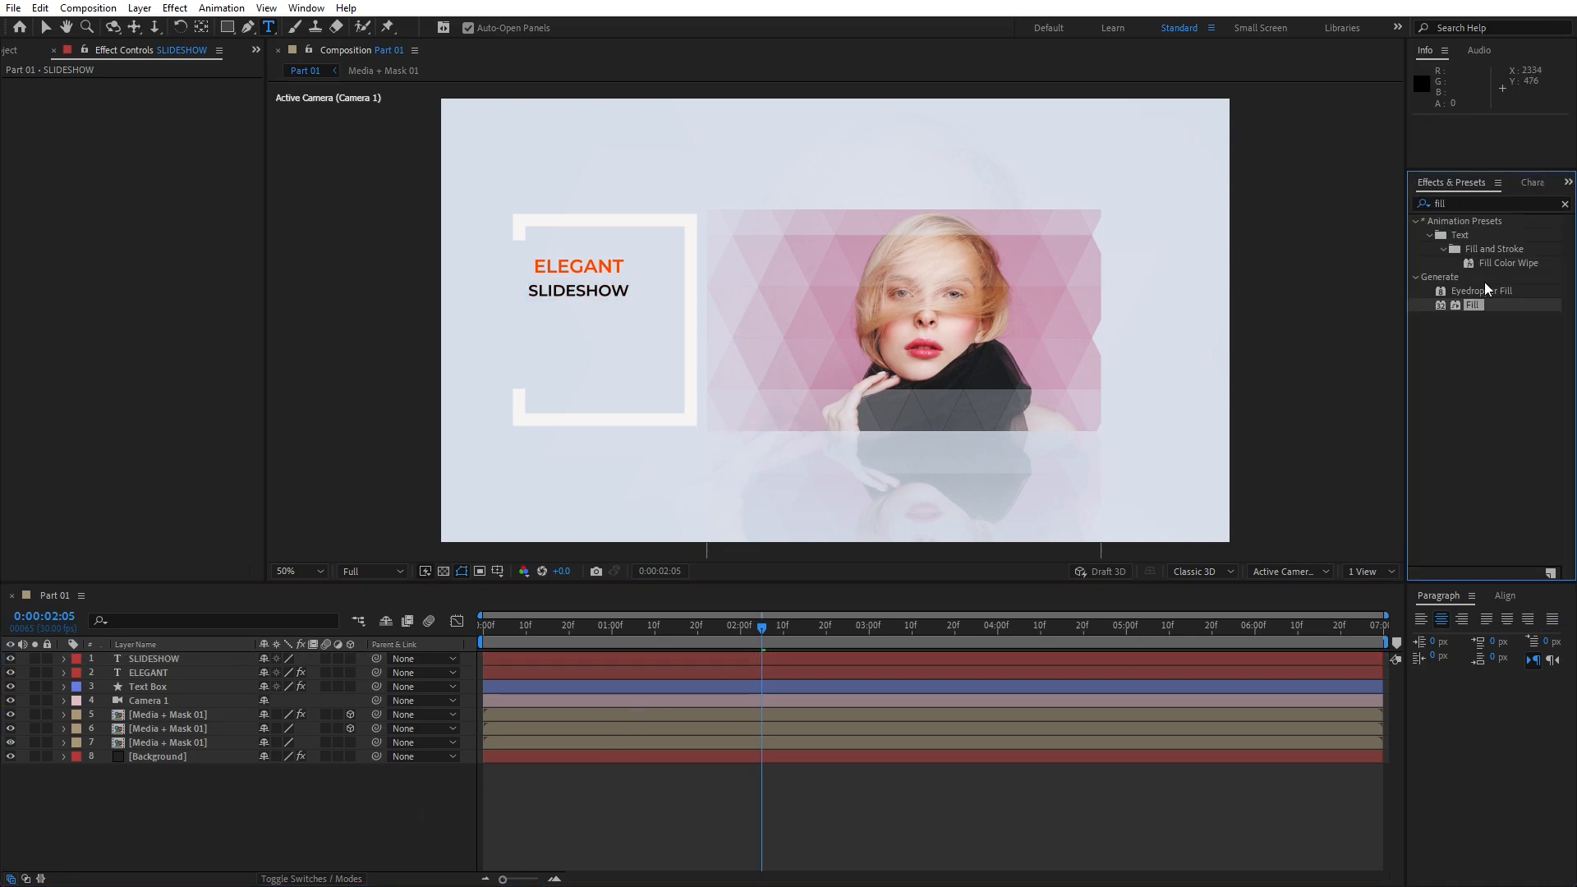
drag(1467, 303, 216, 658)
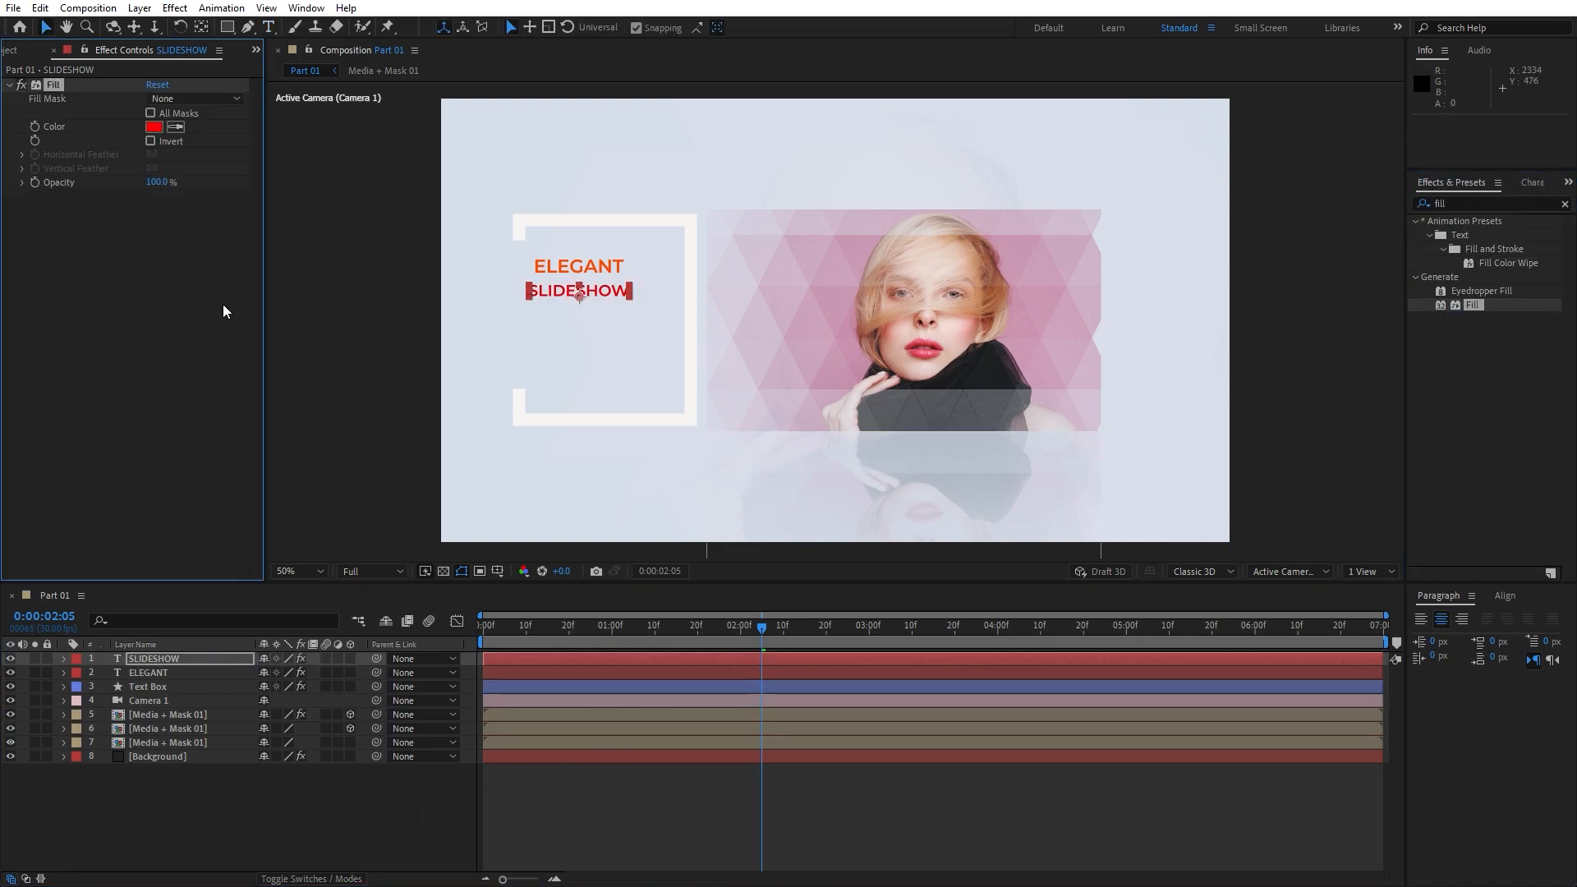
click(153, 126)
text(1)
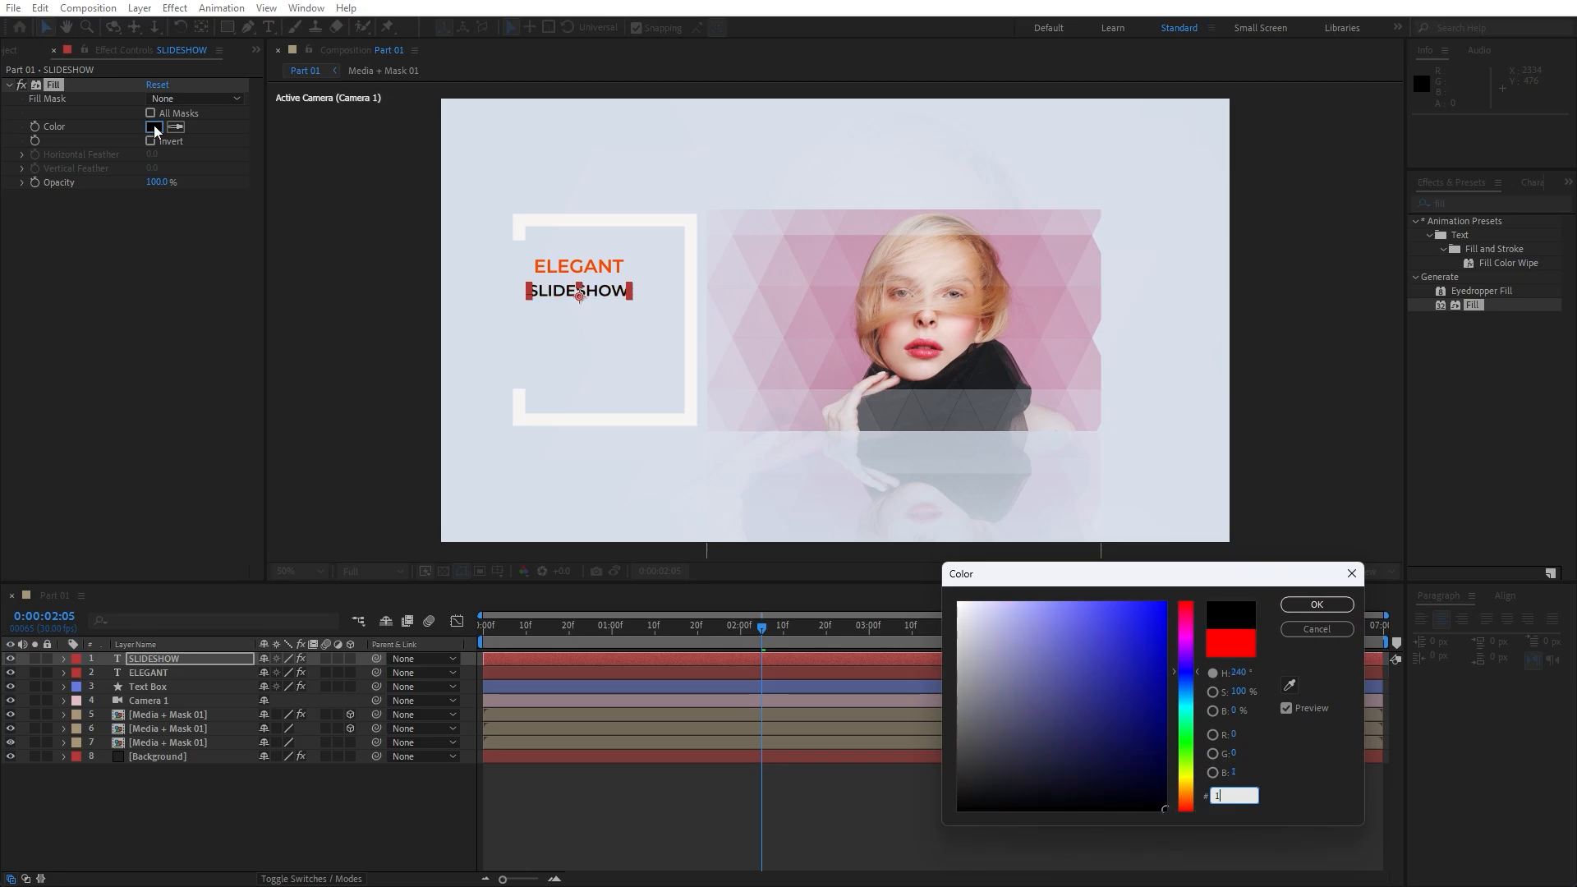
text(21212)
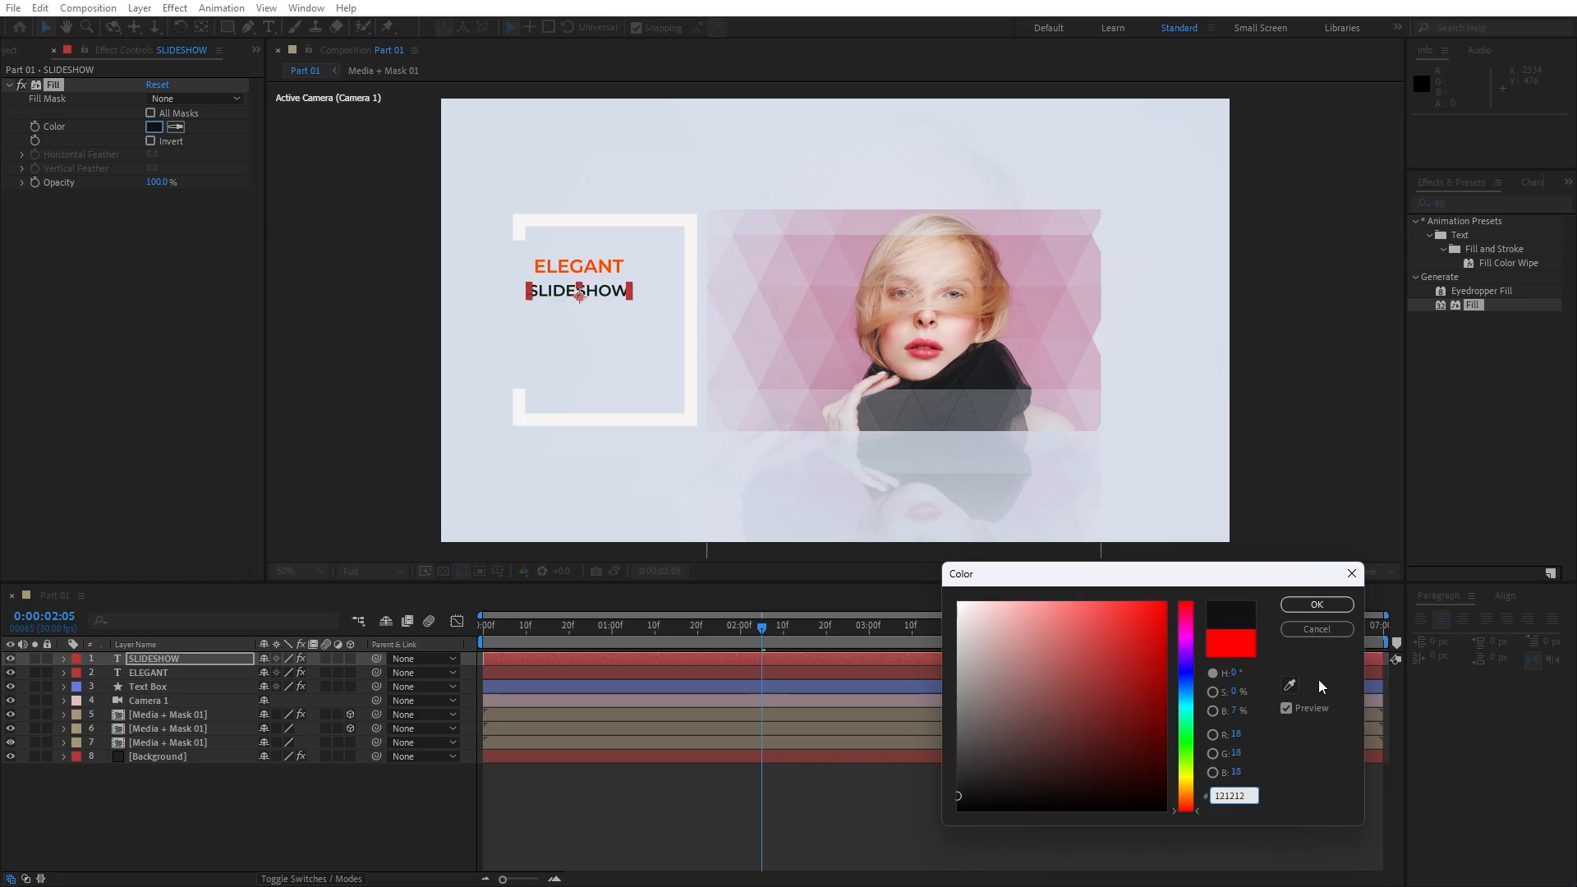
click(1317, 604)
click(170, 672)
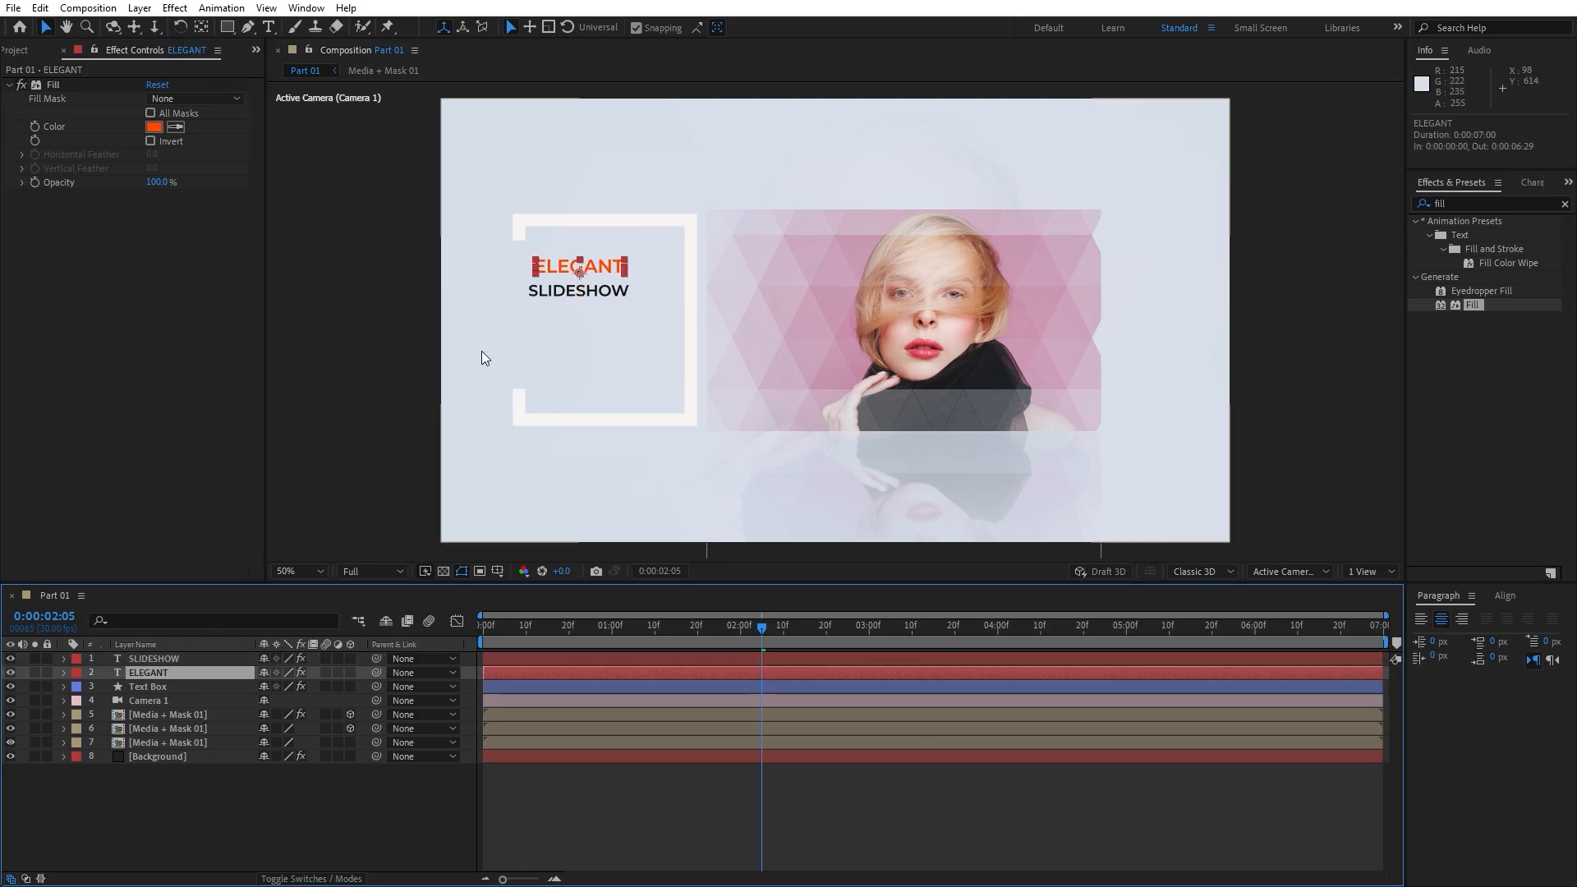
Move SLIDESHOW to position 350, 468, slightly right of and below ELEGANT
scroll(509, 347, up, 1)
drag(449, 340, 861, 395)
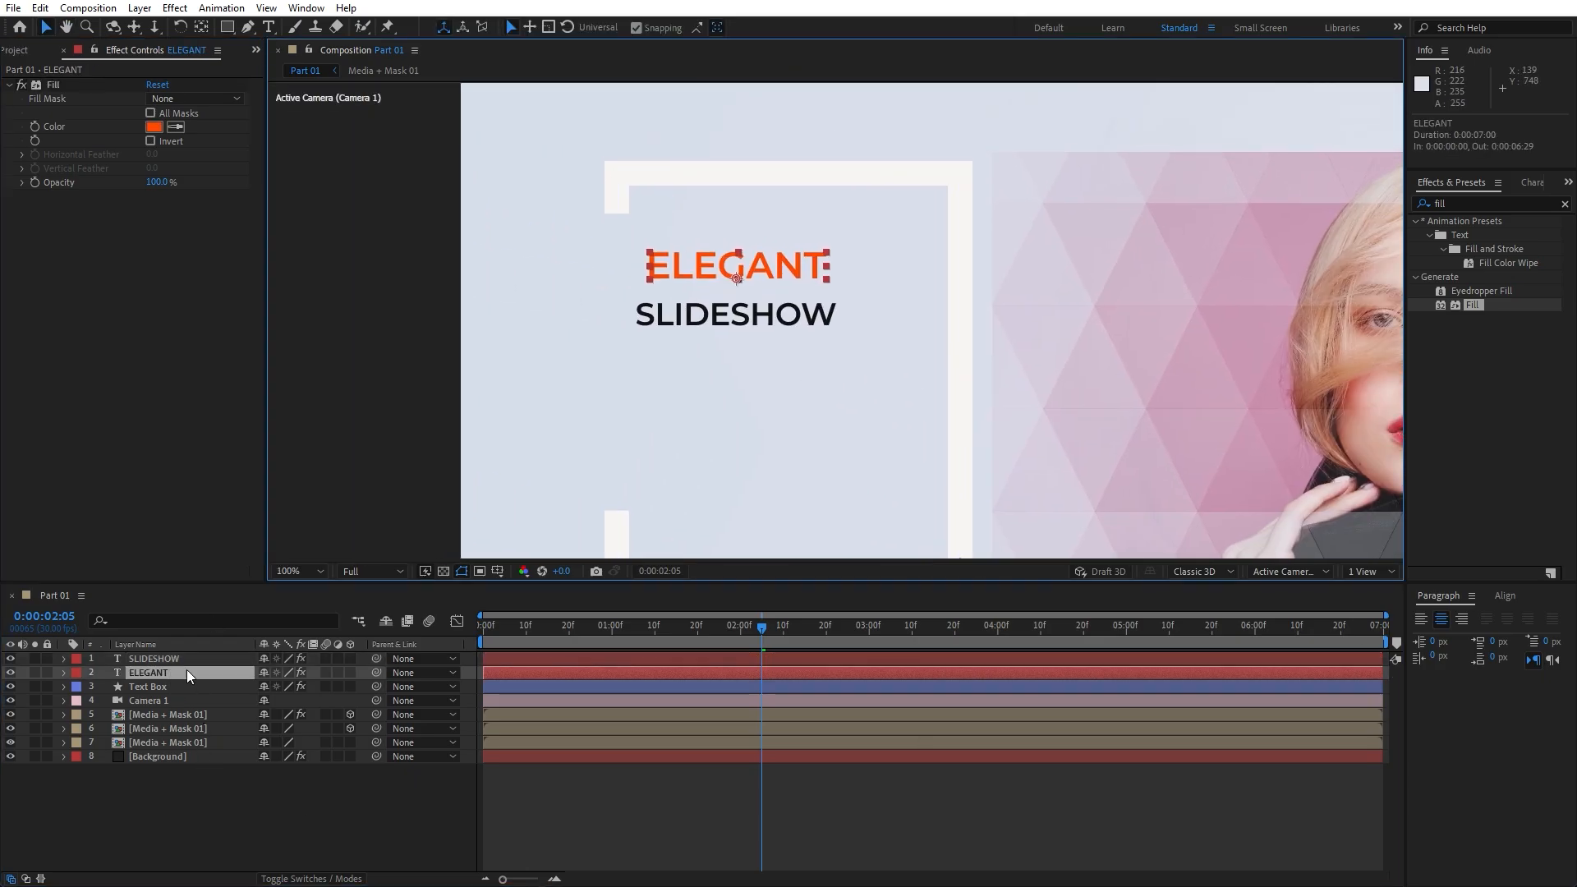
click(182, 658)
key(p)
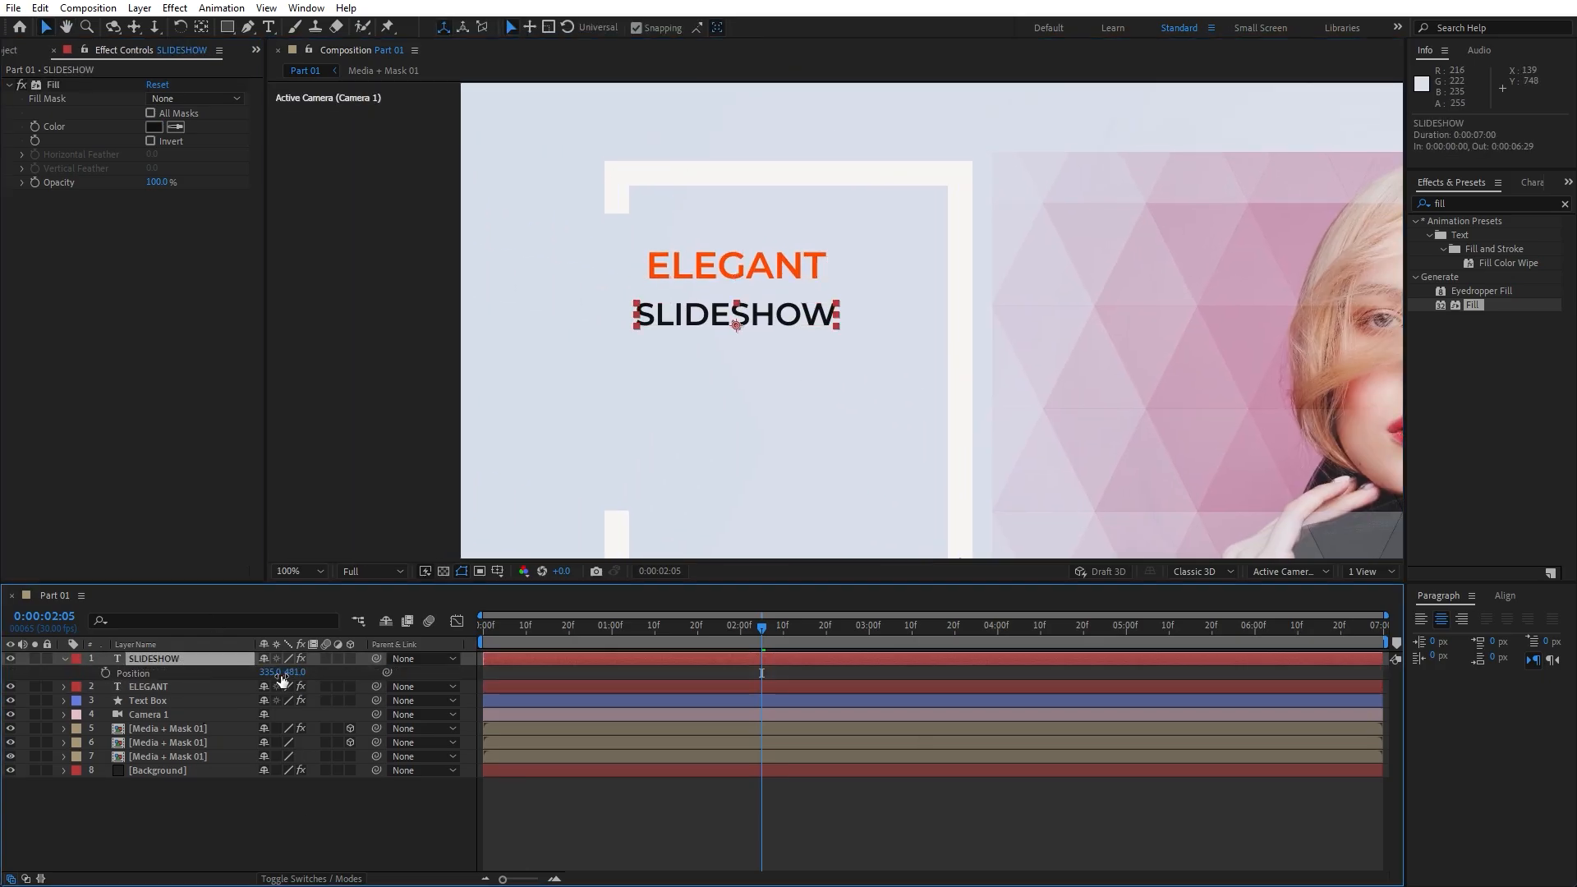
drag(281, 672, 291, 672)
click(290, 839)
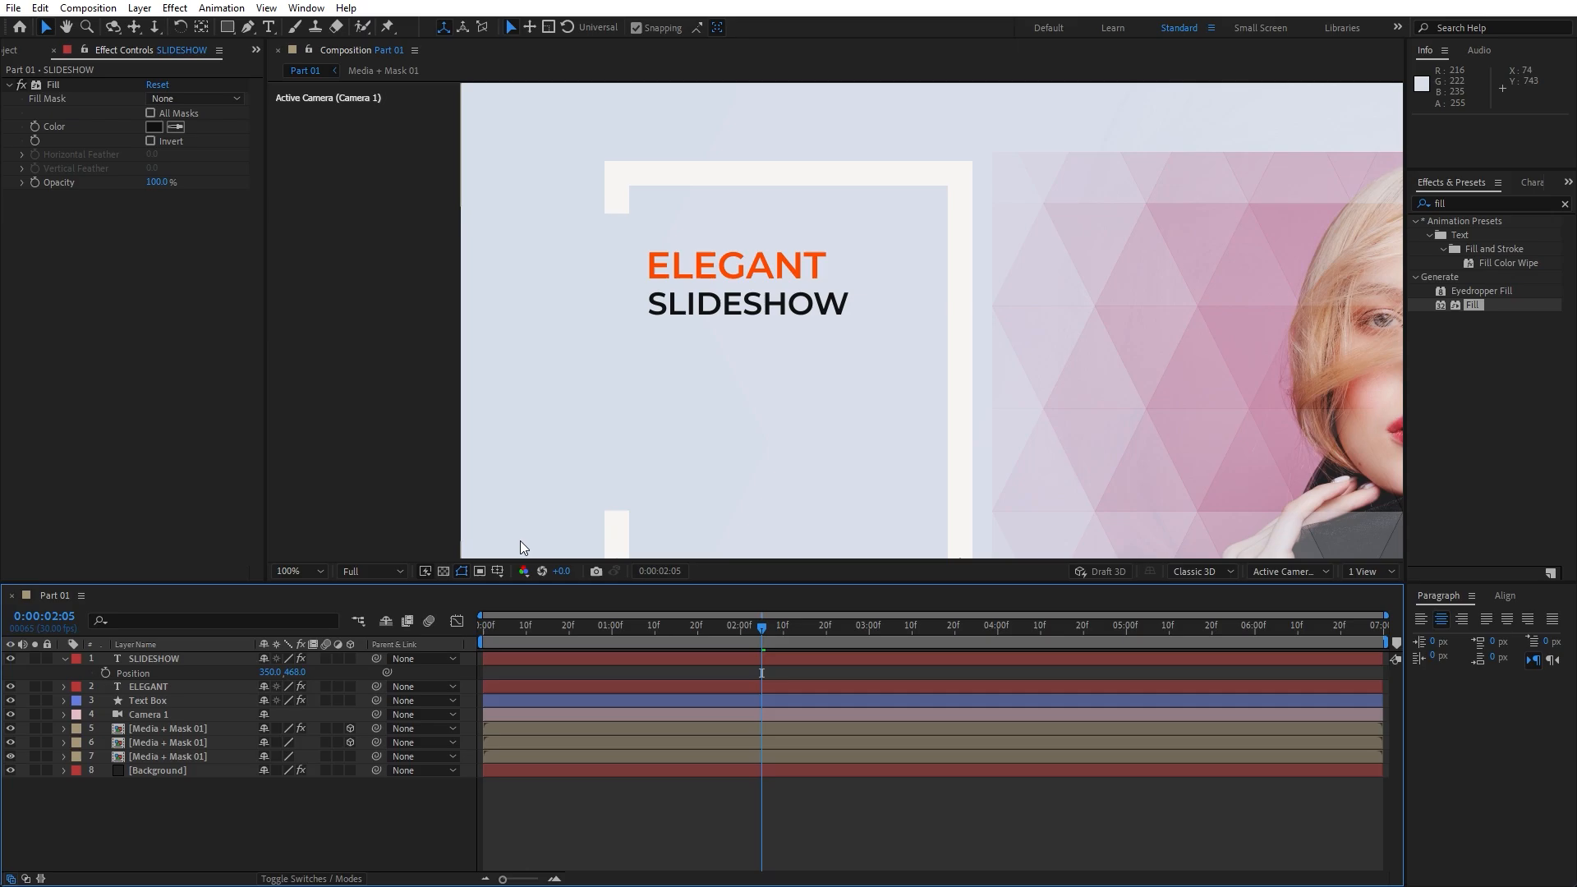
Fit the composition in the viewer and preview the title animation
click(304, 571)
click(317, 603)
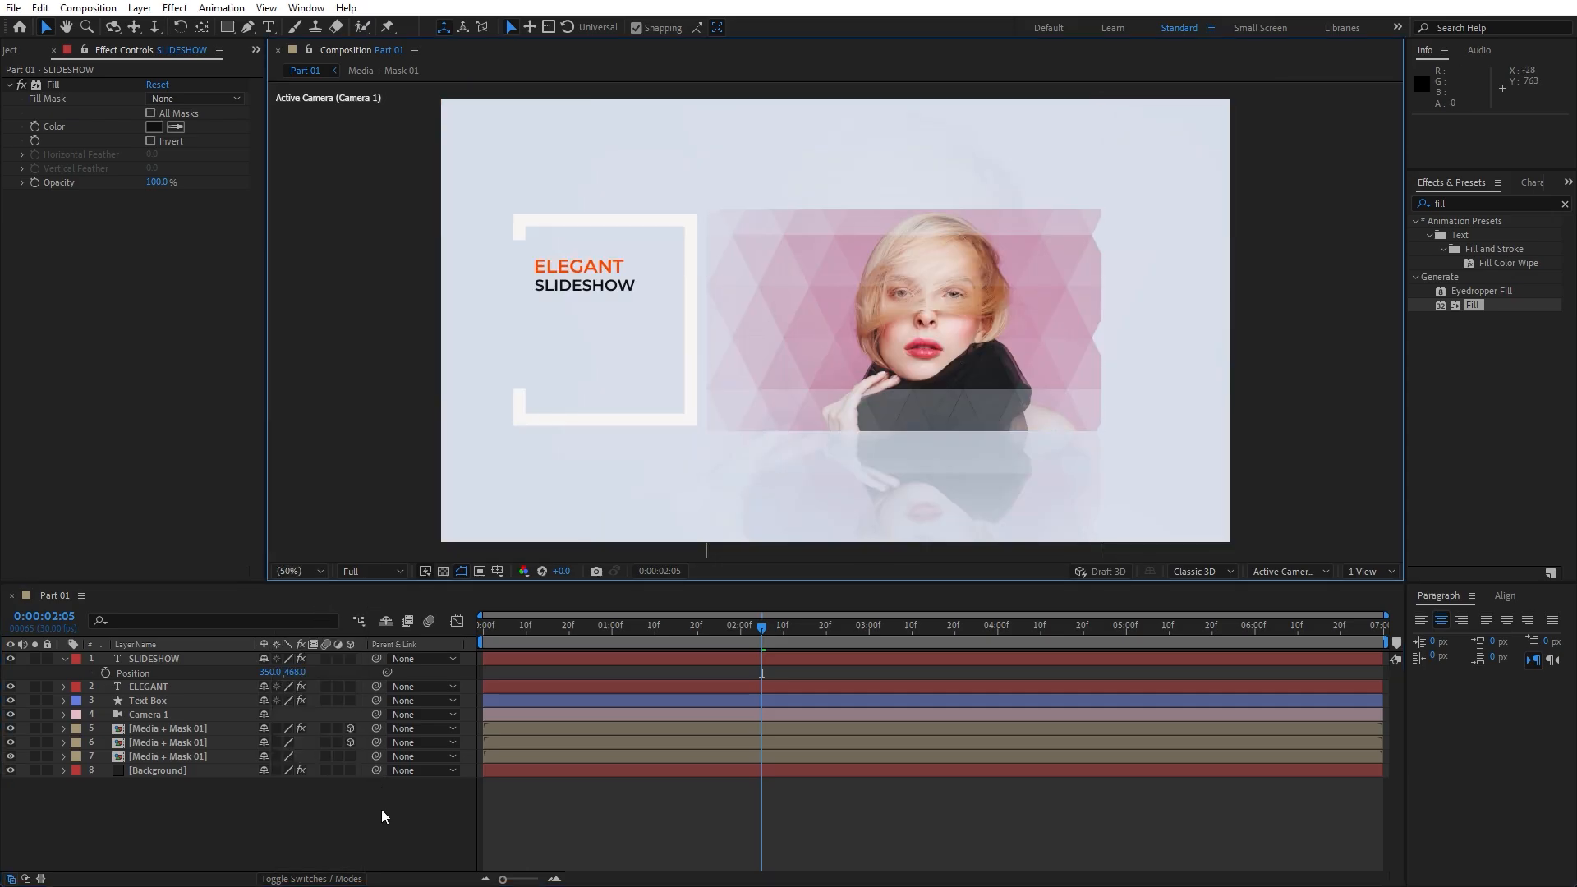
click(384, 807)
key(space)
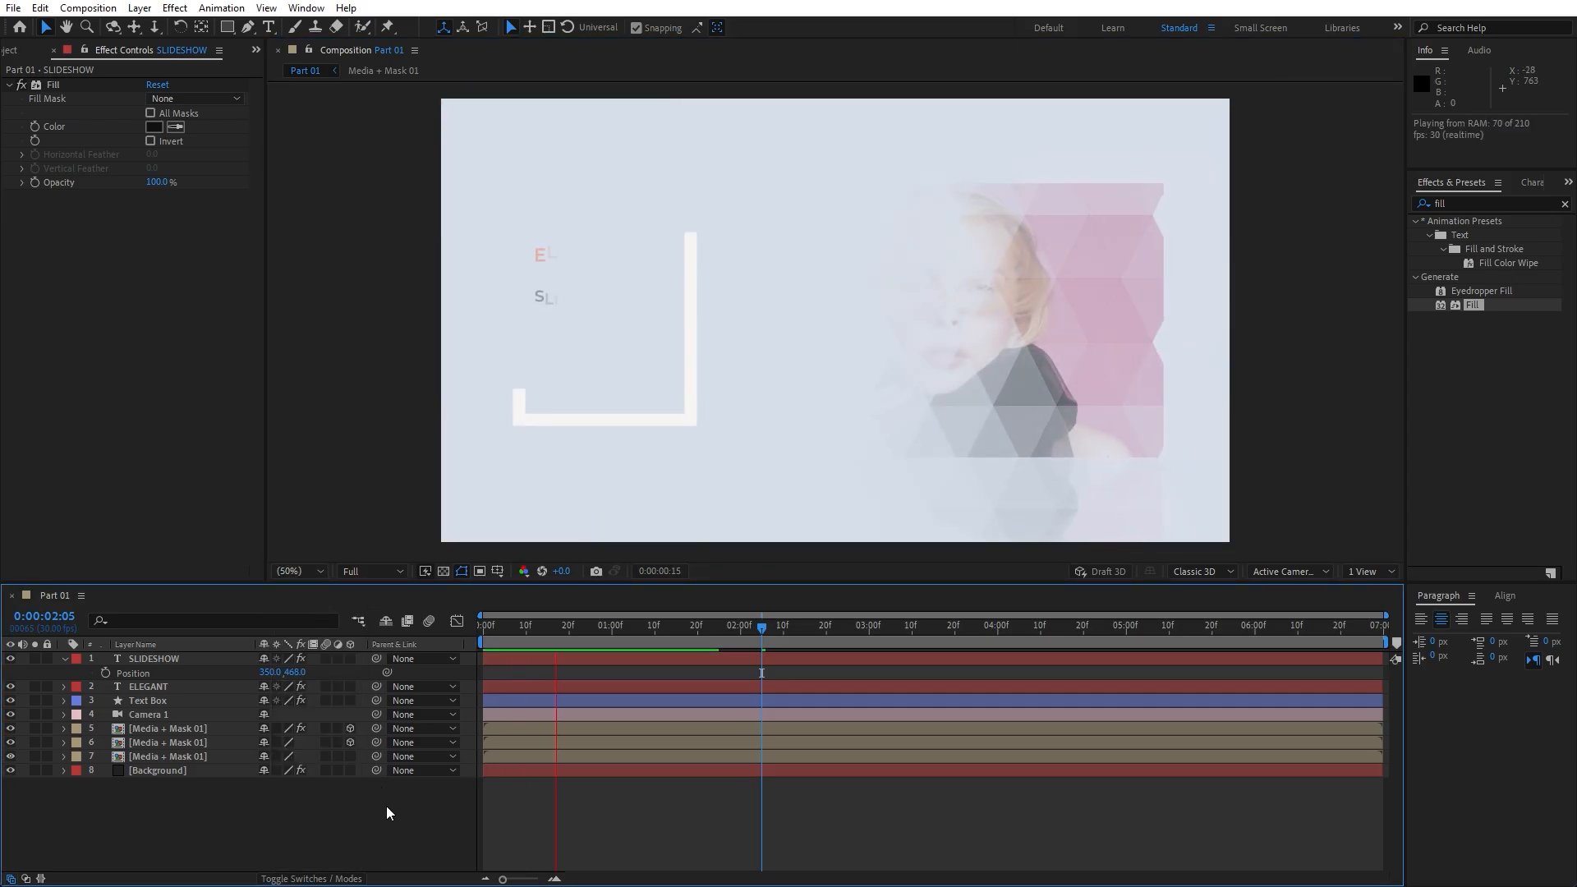
drag(526, 626, 499, 622)
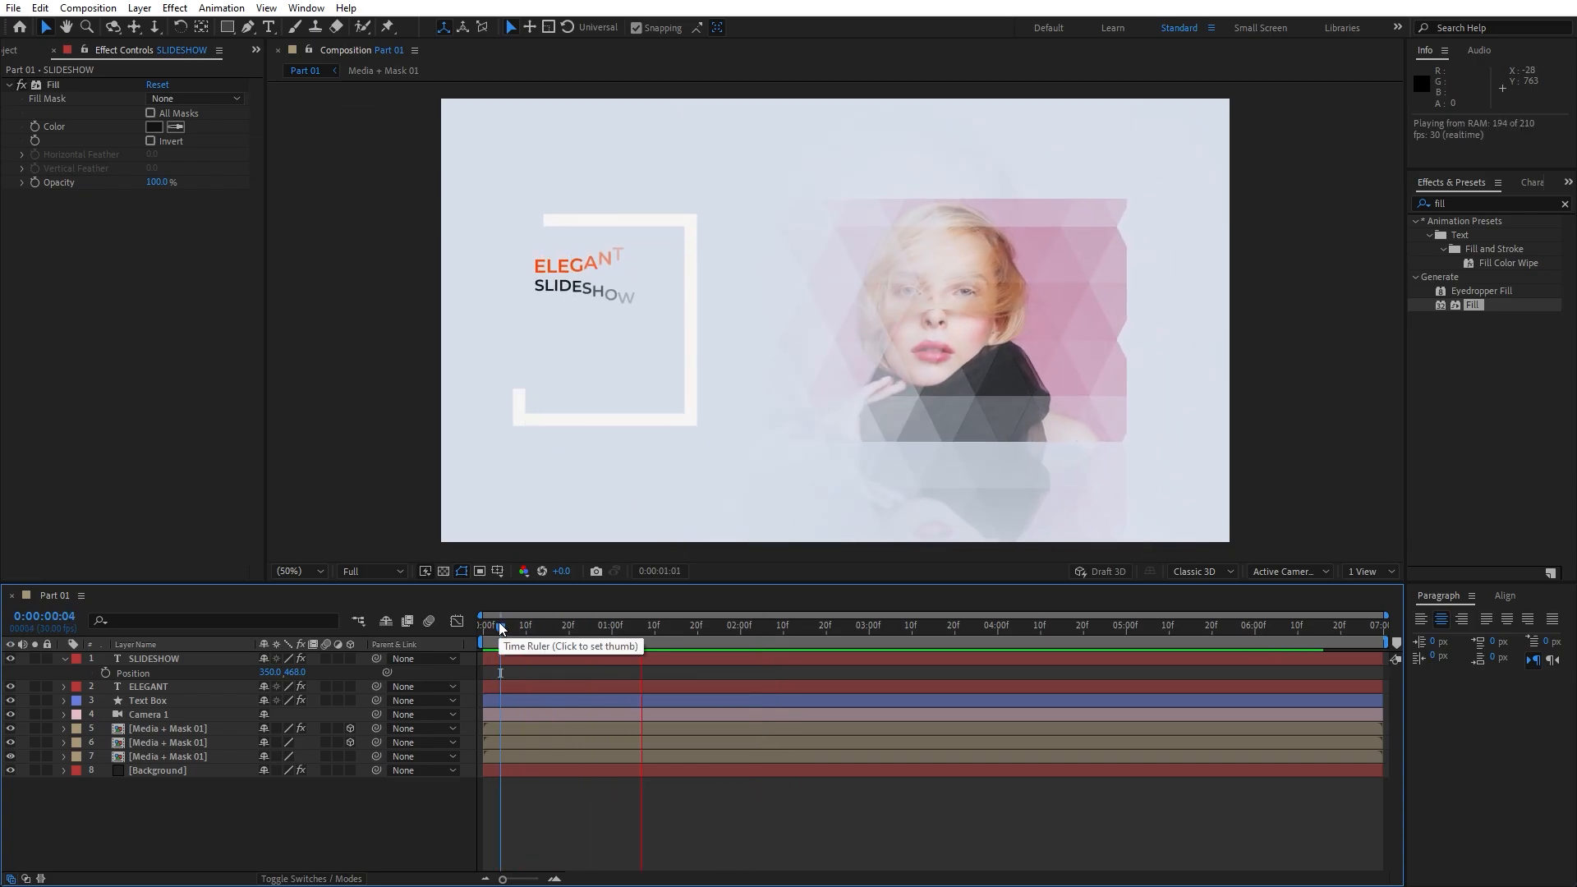
click(651, 626)
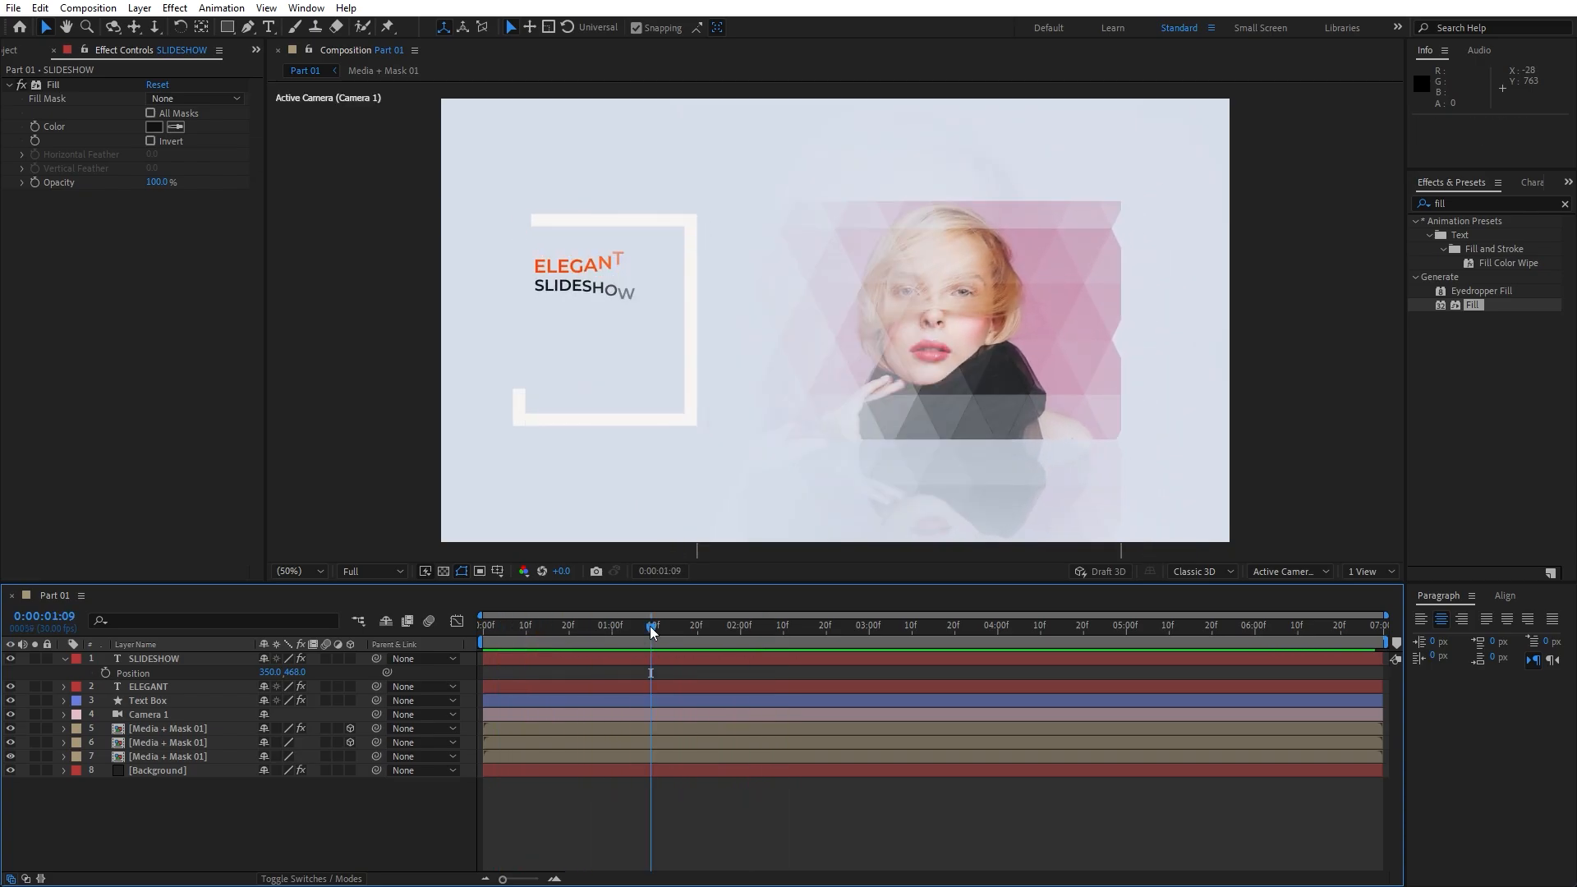
click(64, 658)
key(space)
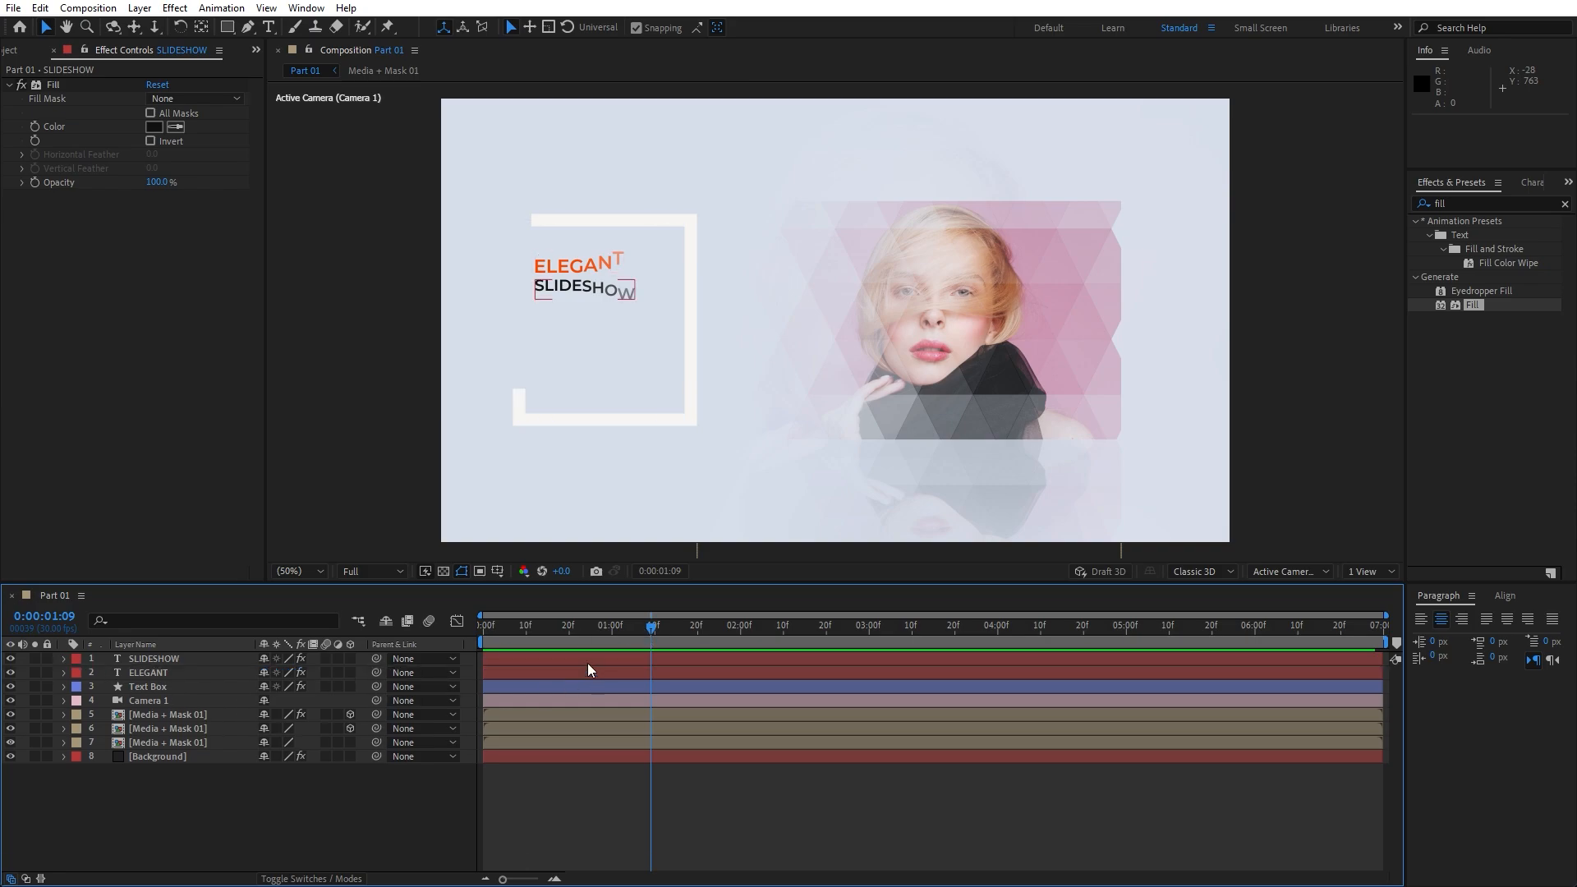
Draw a paragraph text box below the title and paste in the Lorem ipsum placeholder text
click(268, 27)
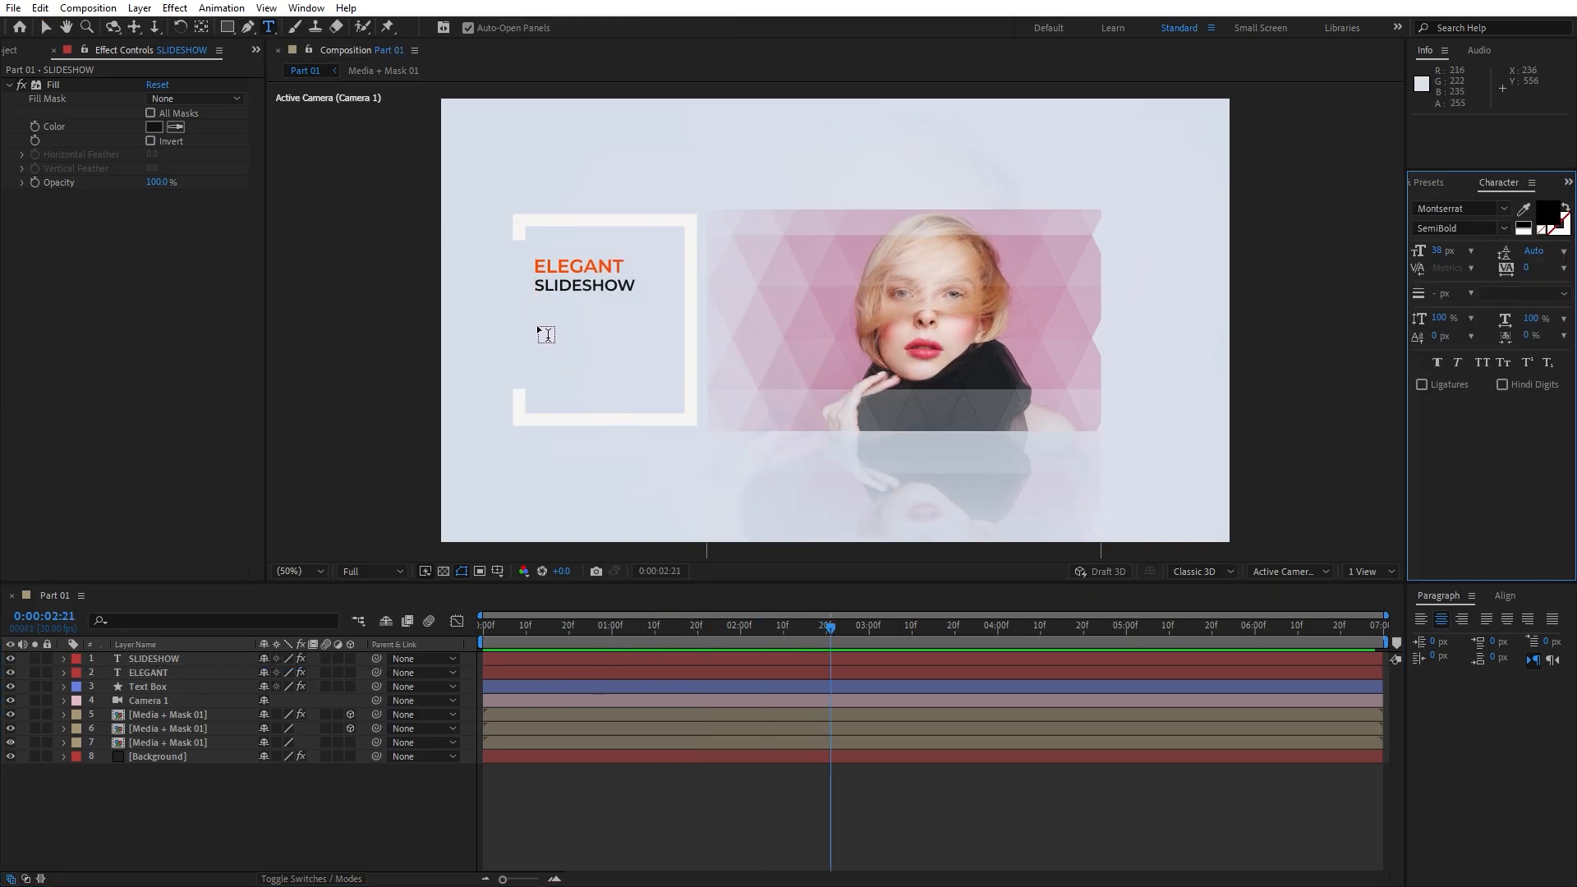
drag(534, 306, 631, 395)
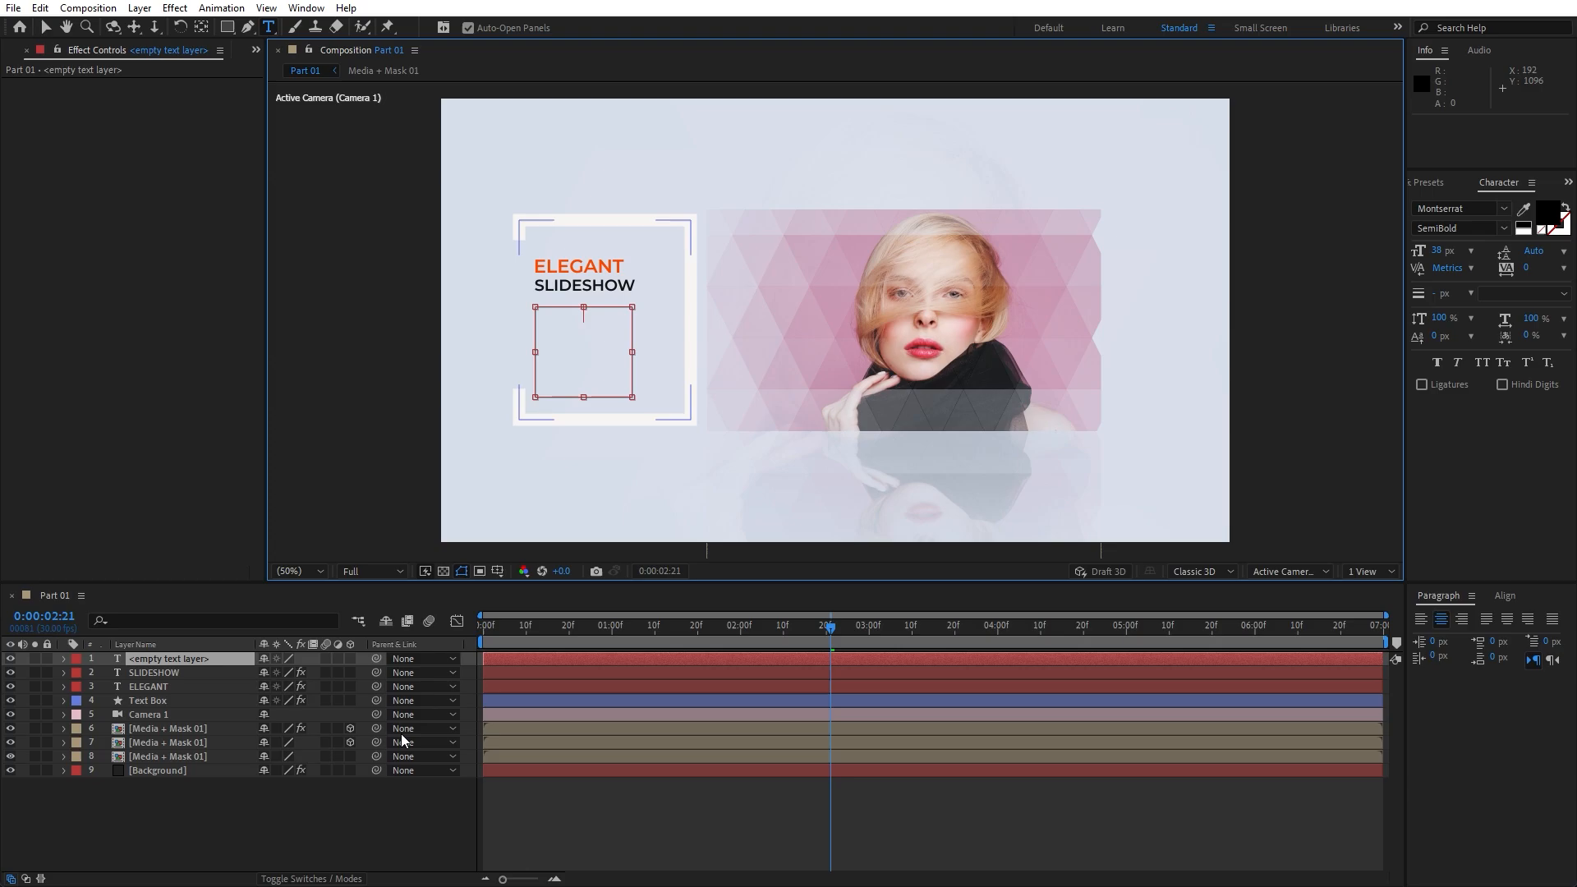
key(ctrl+v)
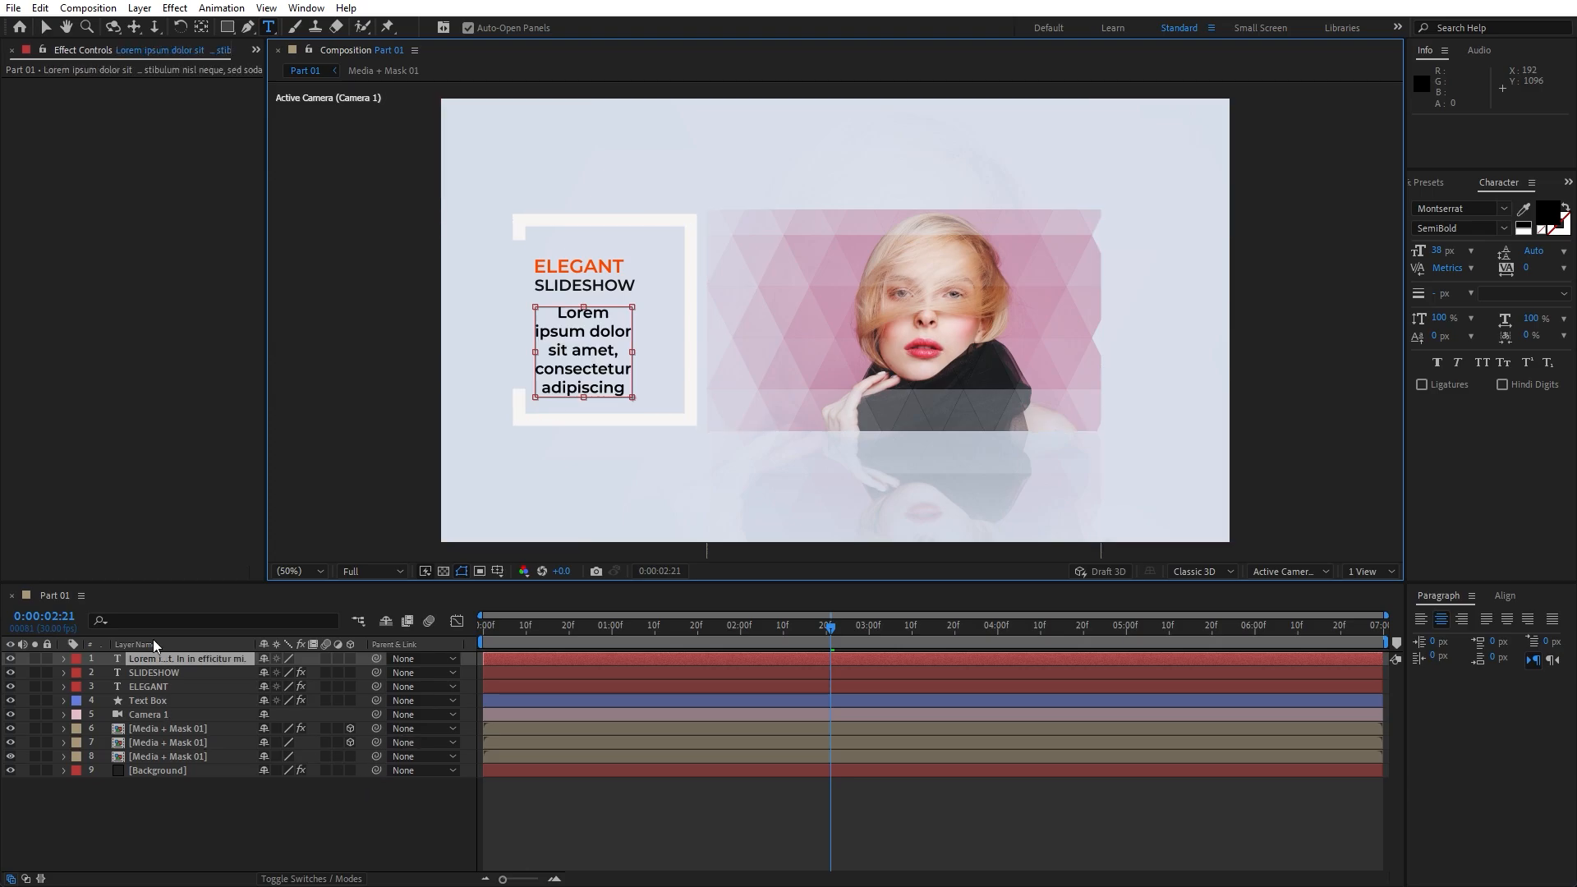
double_click(159, 658)
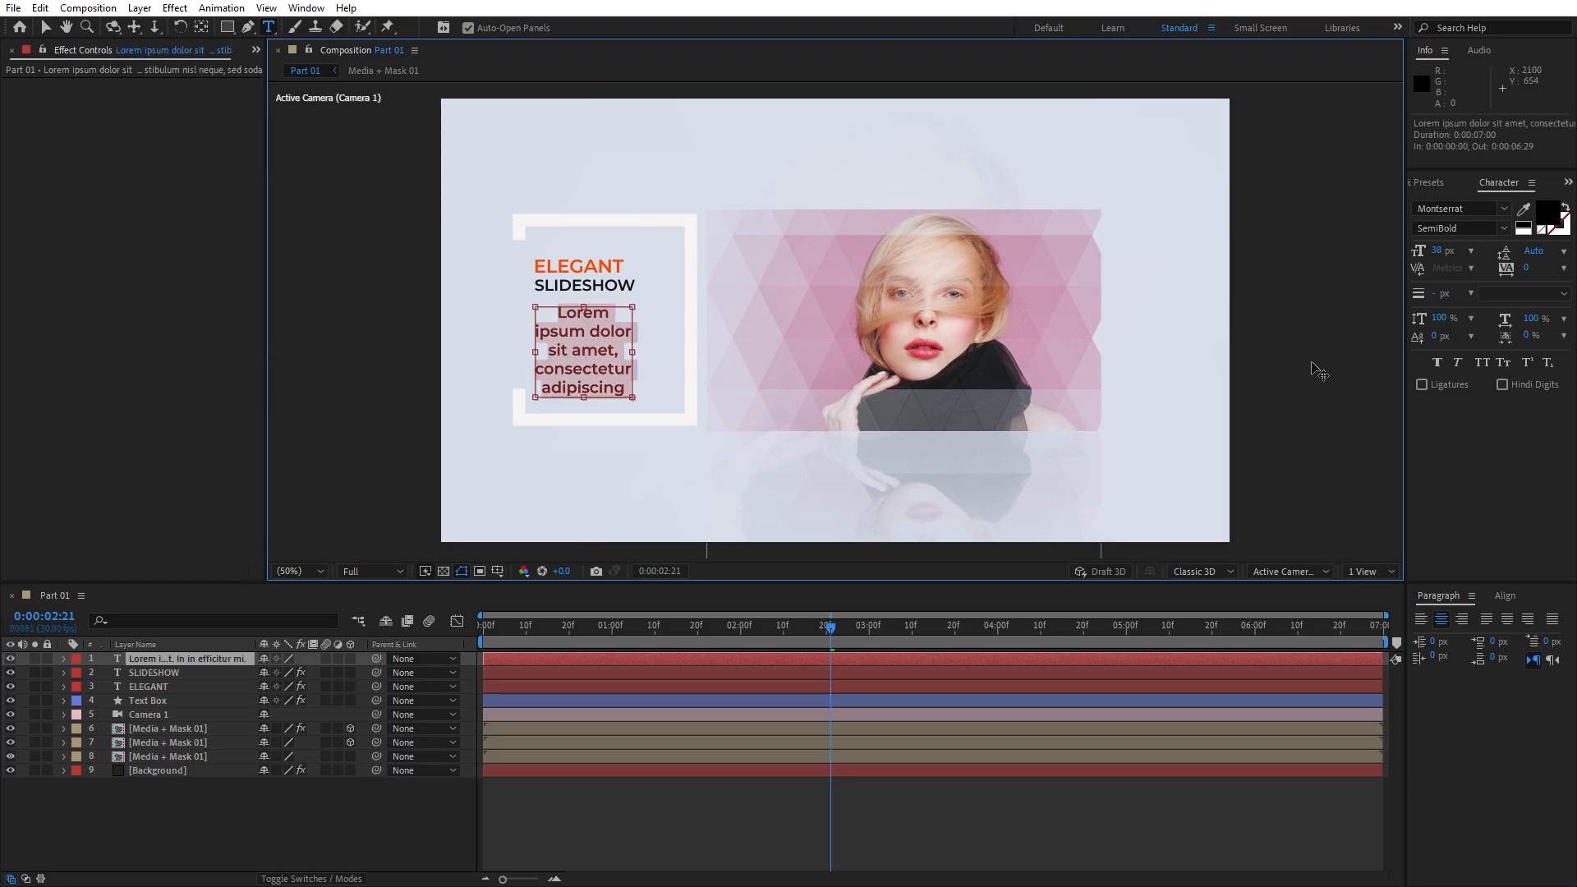
Set the paragraph to 20 px, try Italic, then revert to Montserrat Regular
click(1439, 250)
text(20)
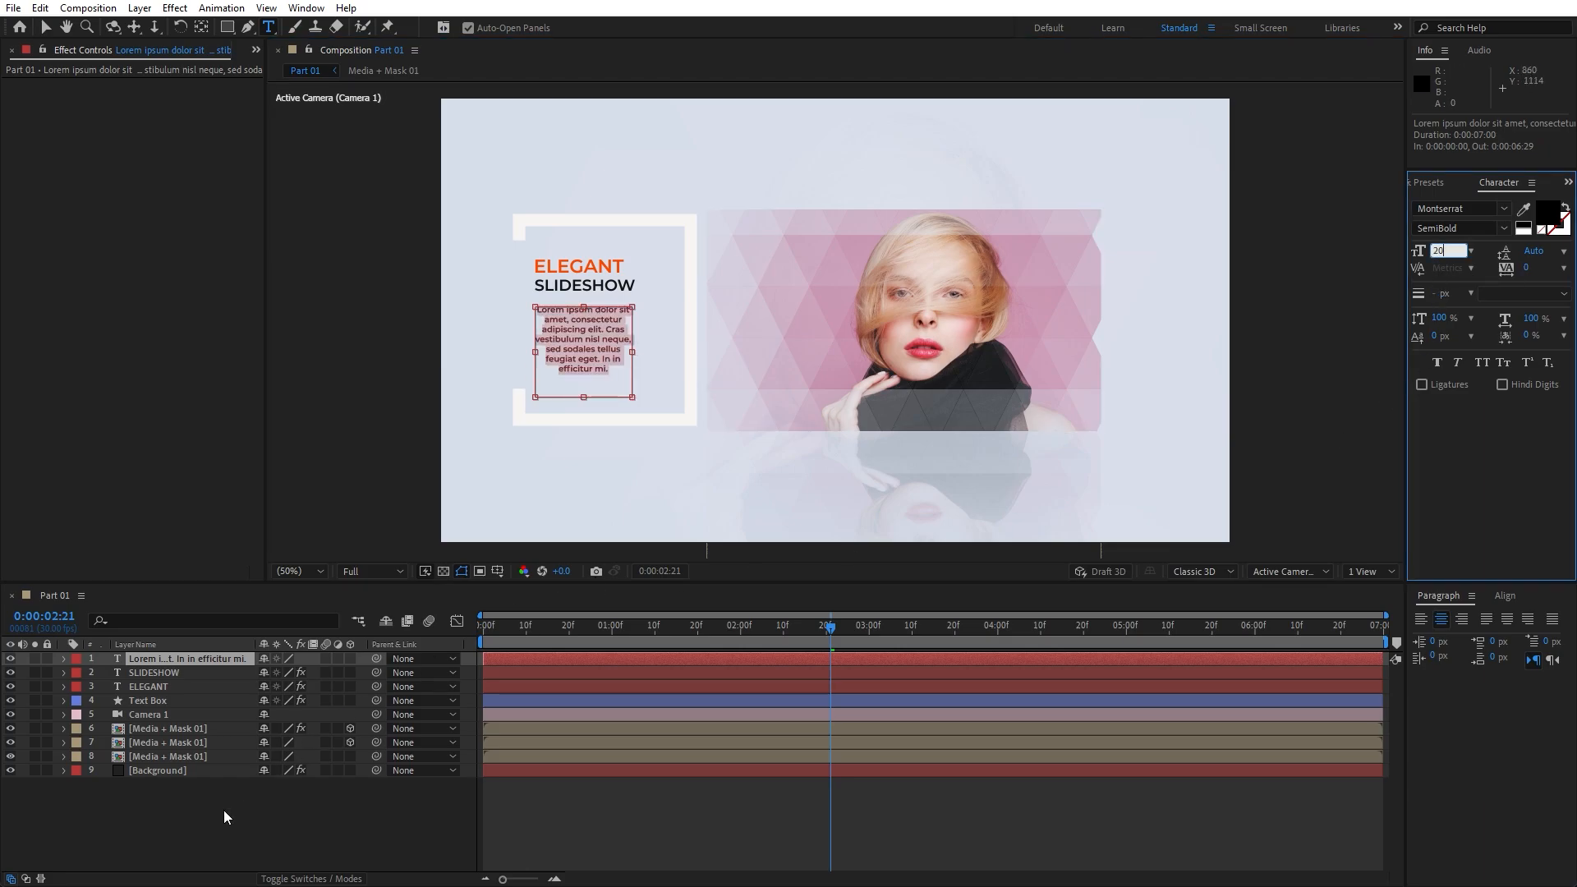
click(1444, 228)
text(Italic)
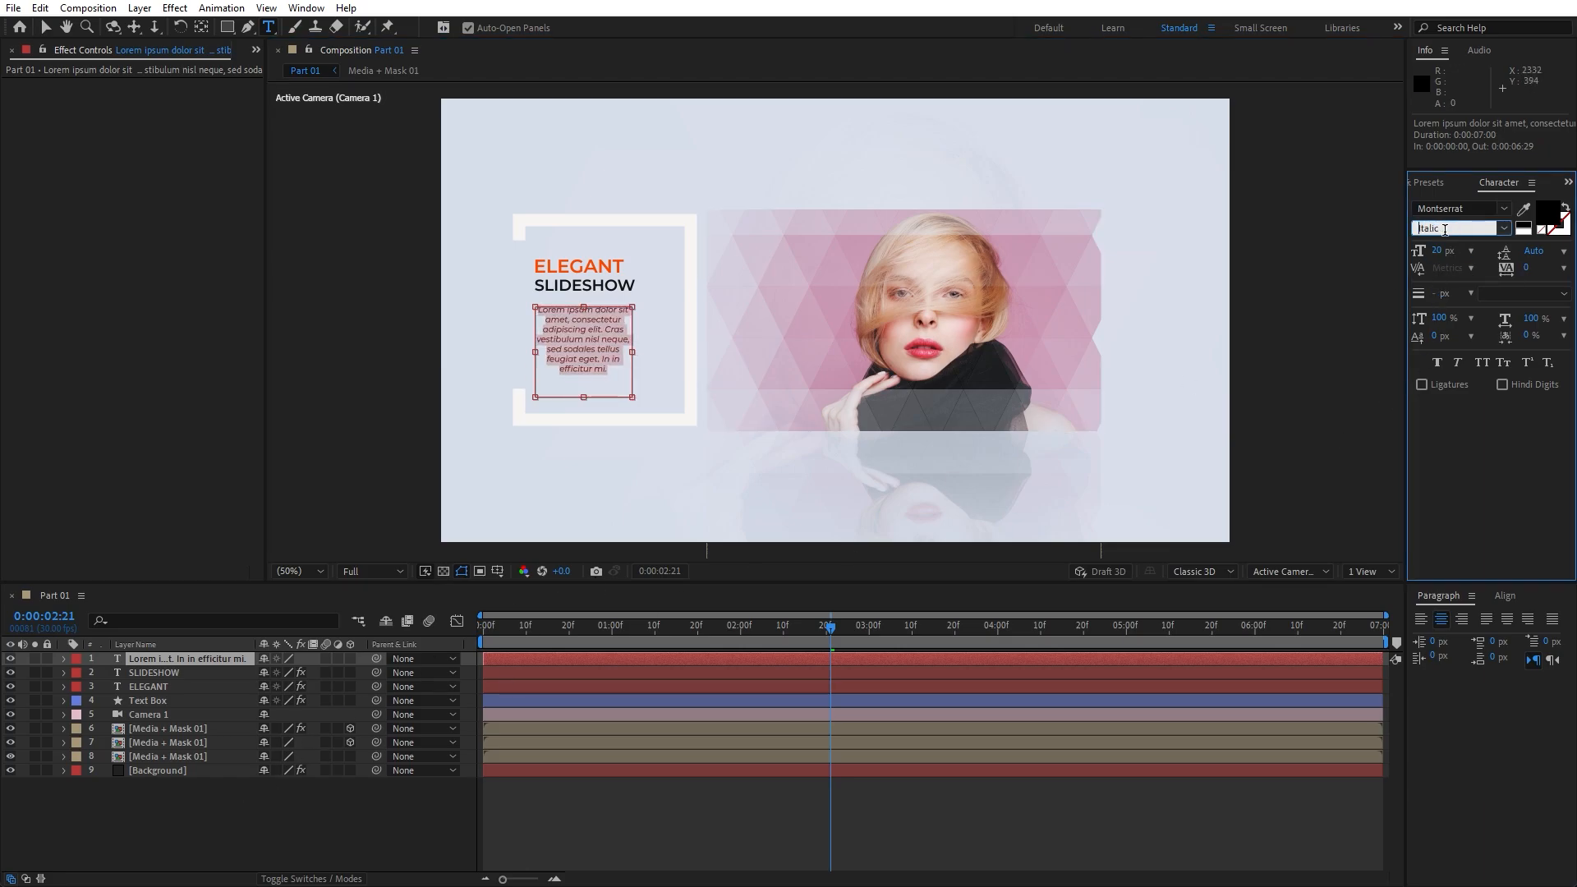
key(Up)
click(283, 805)
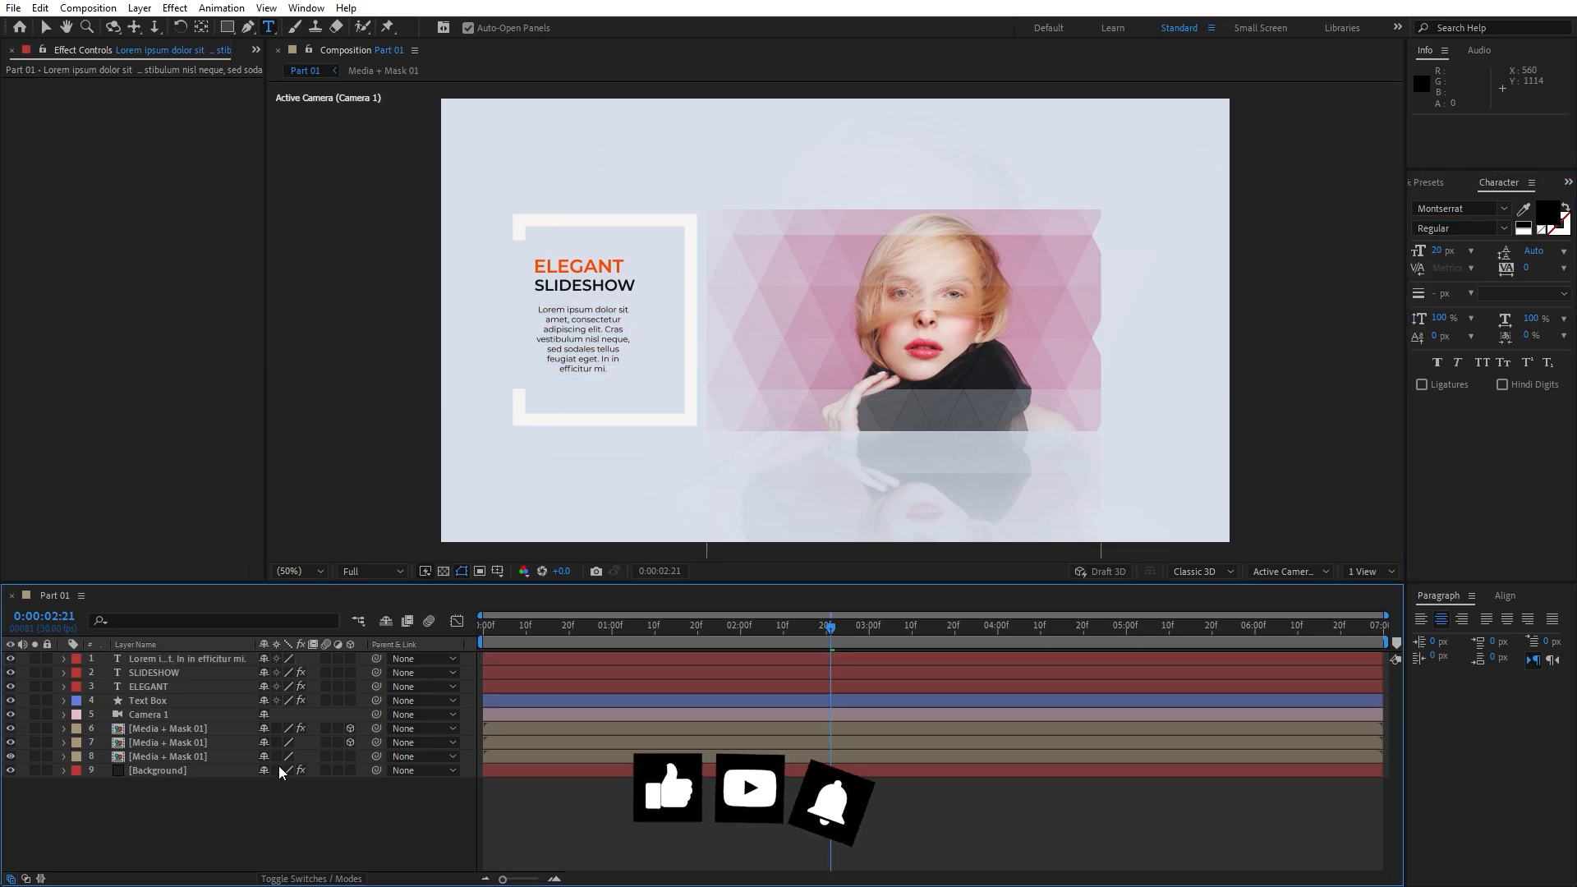
Try Left, Center and Right paragraph alignment on the Lorem ipsum text, ending on Center
click(176, 662)
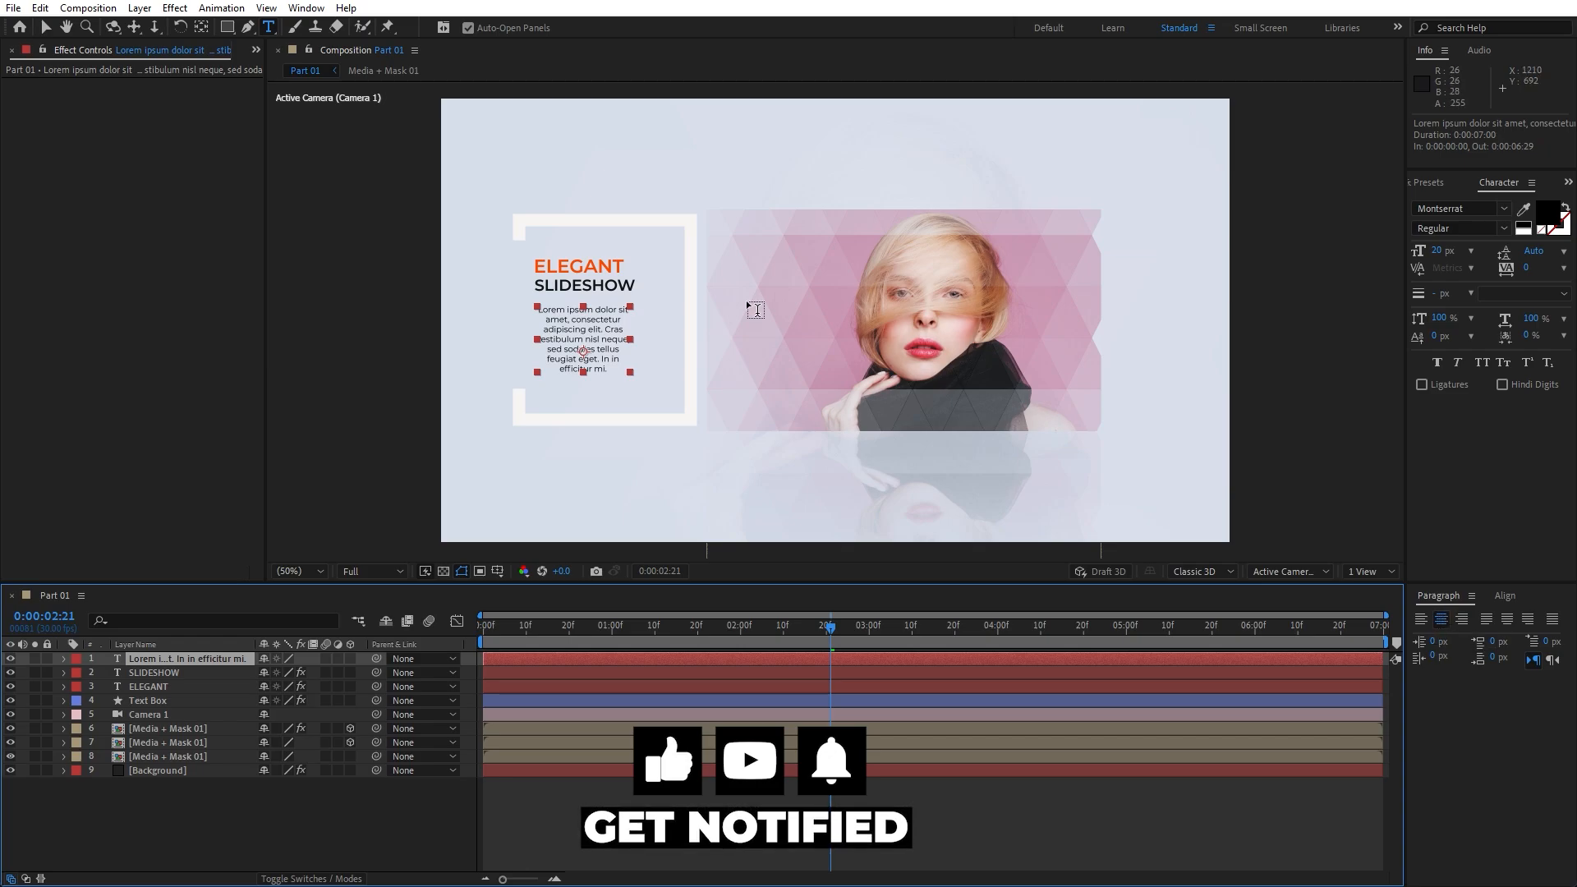
click(316, 10)
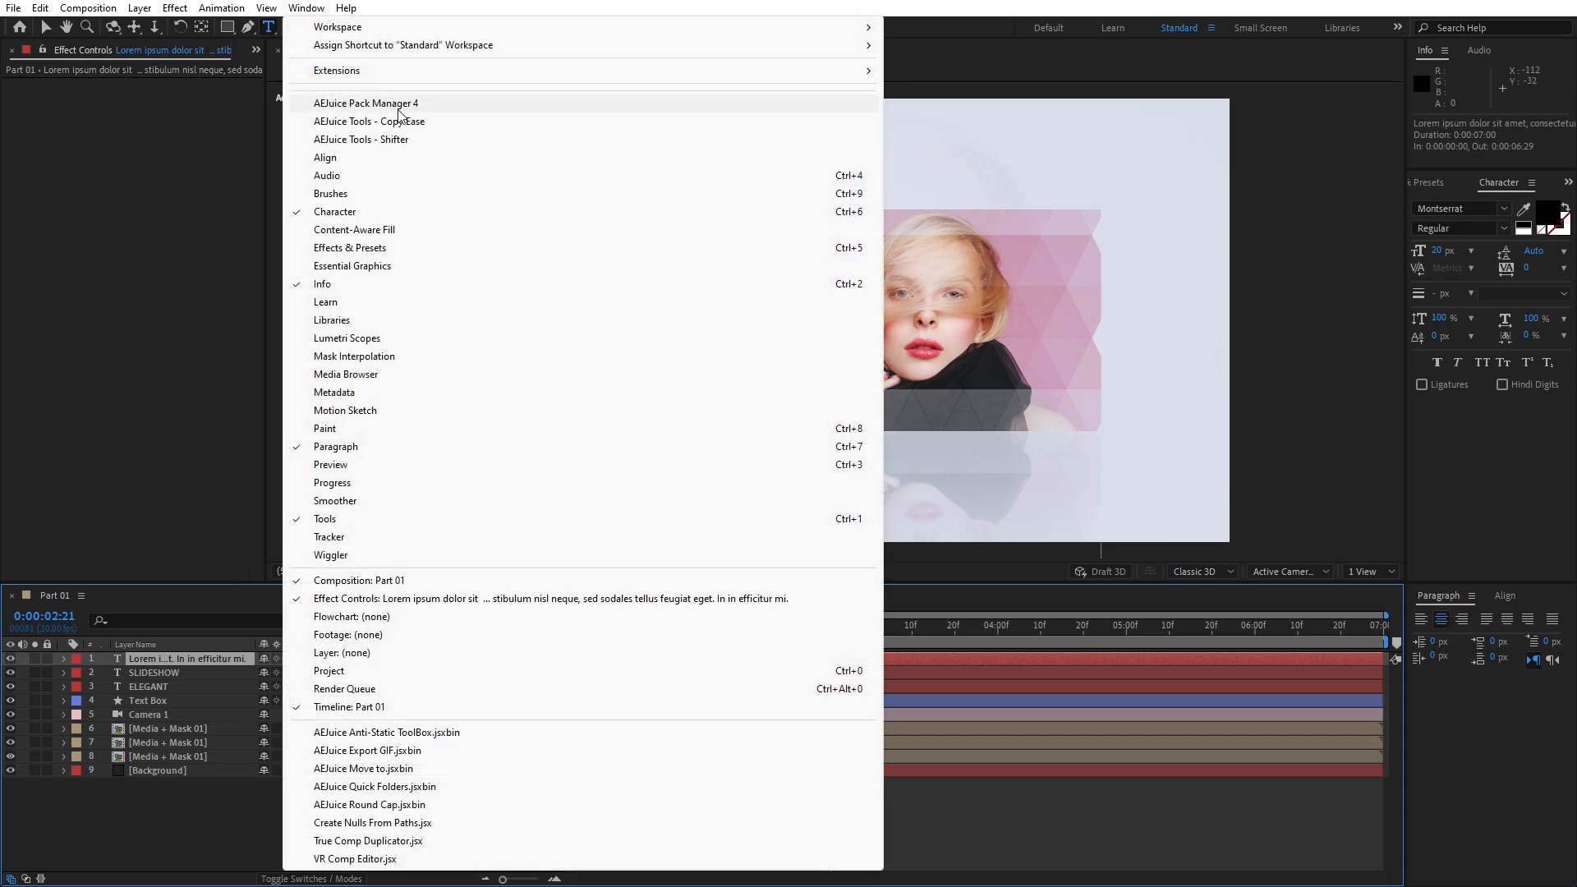
click(1504, 500)
click(1421, 623)
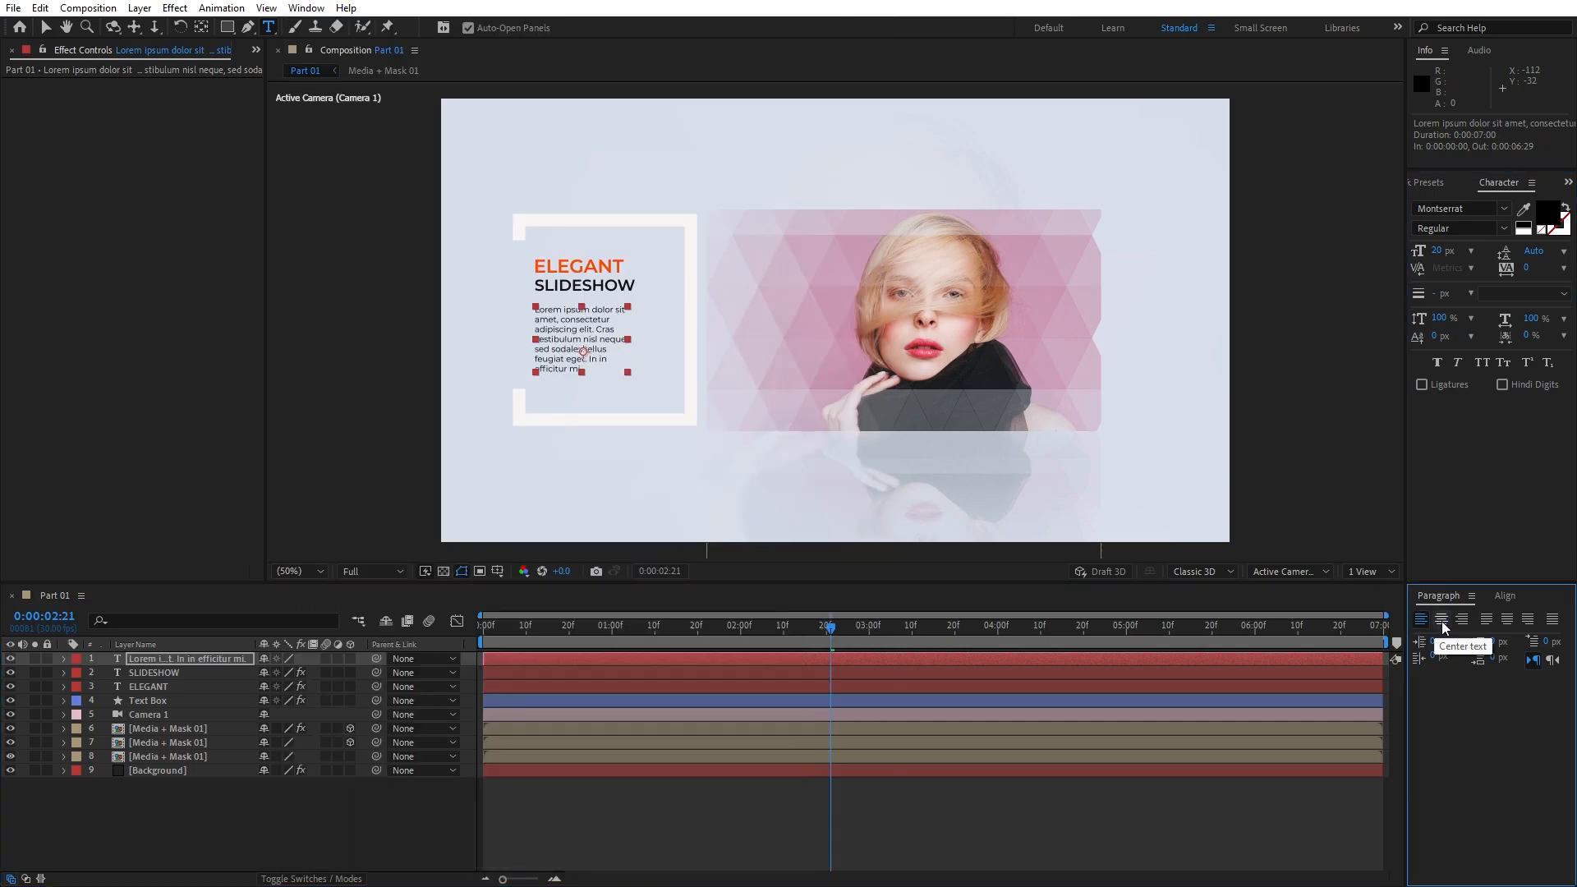
click(1443, 620)
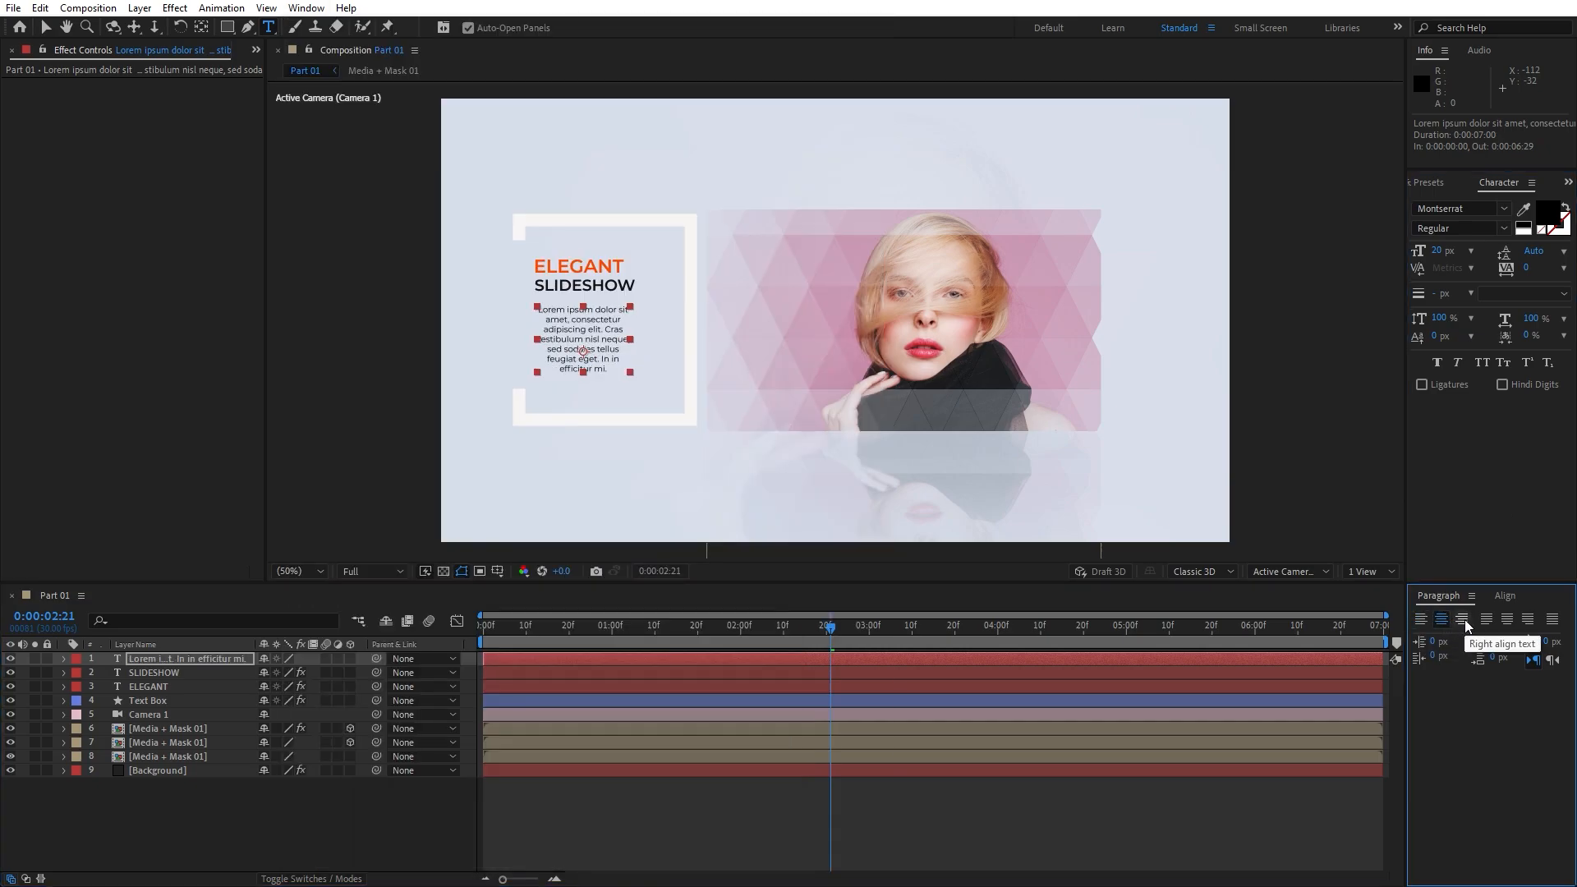
click(1463, 620)
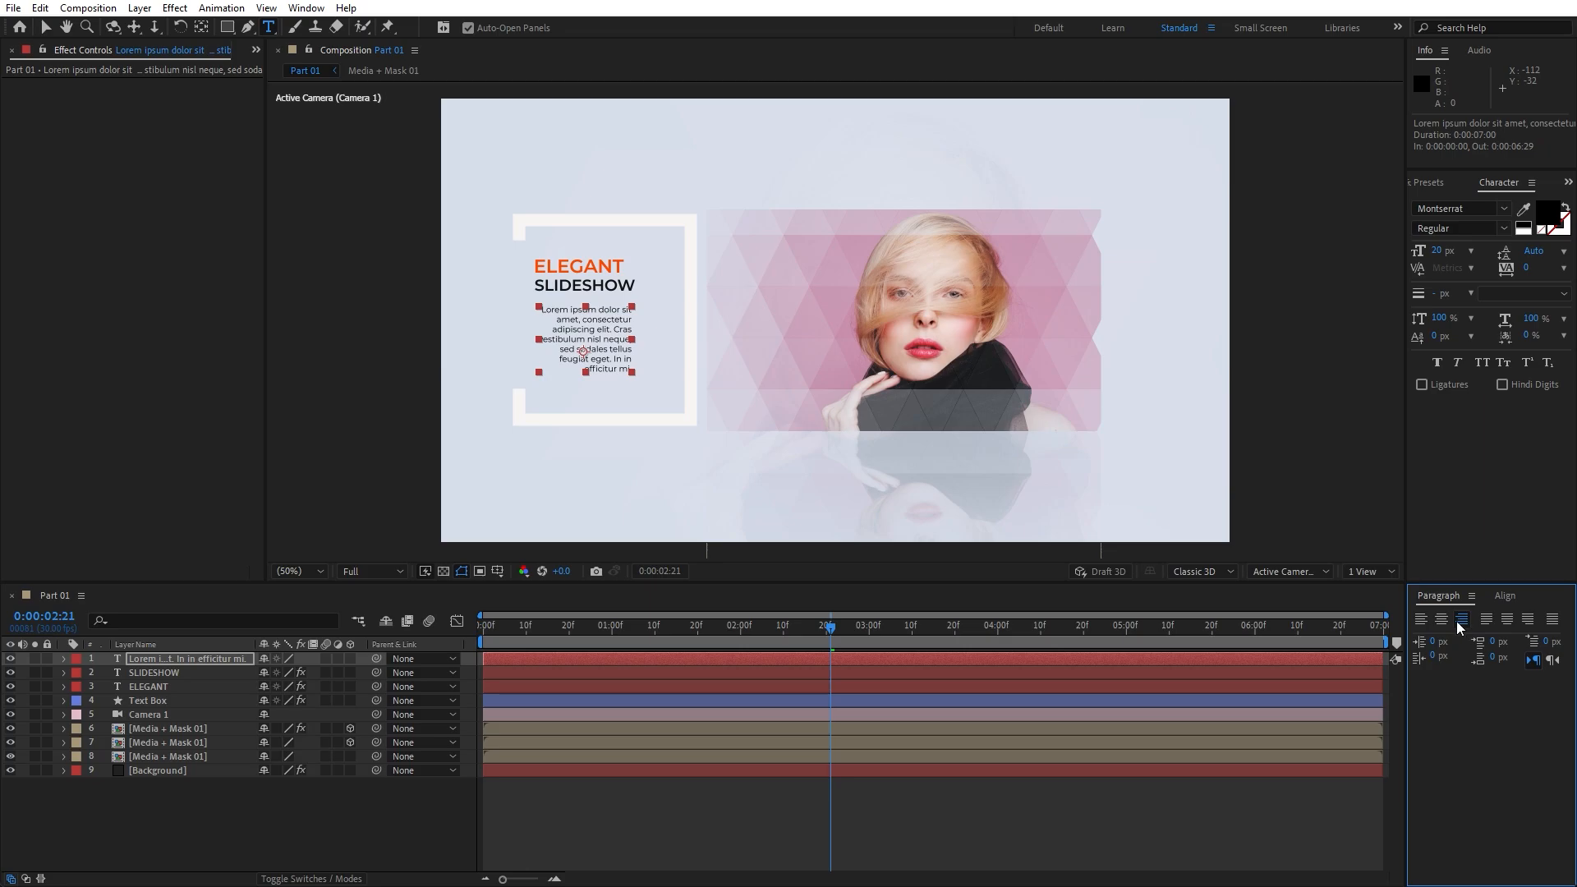
click(1443, 620)
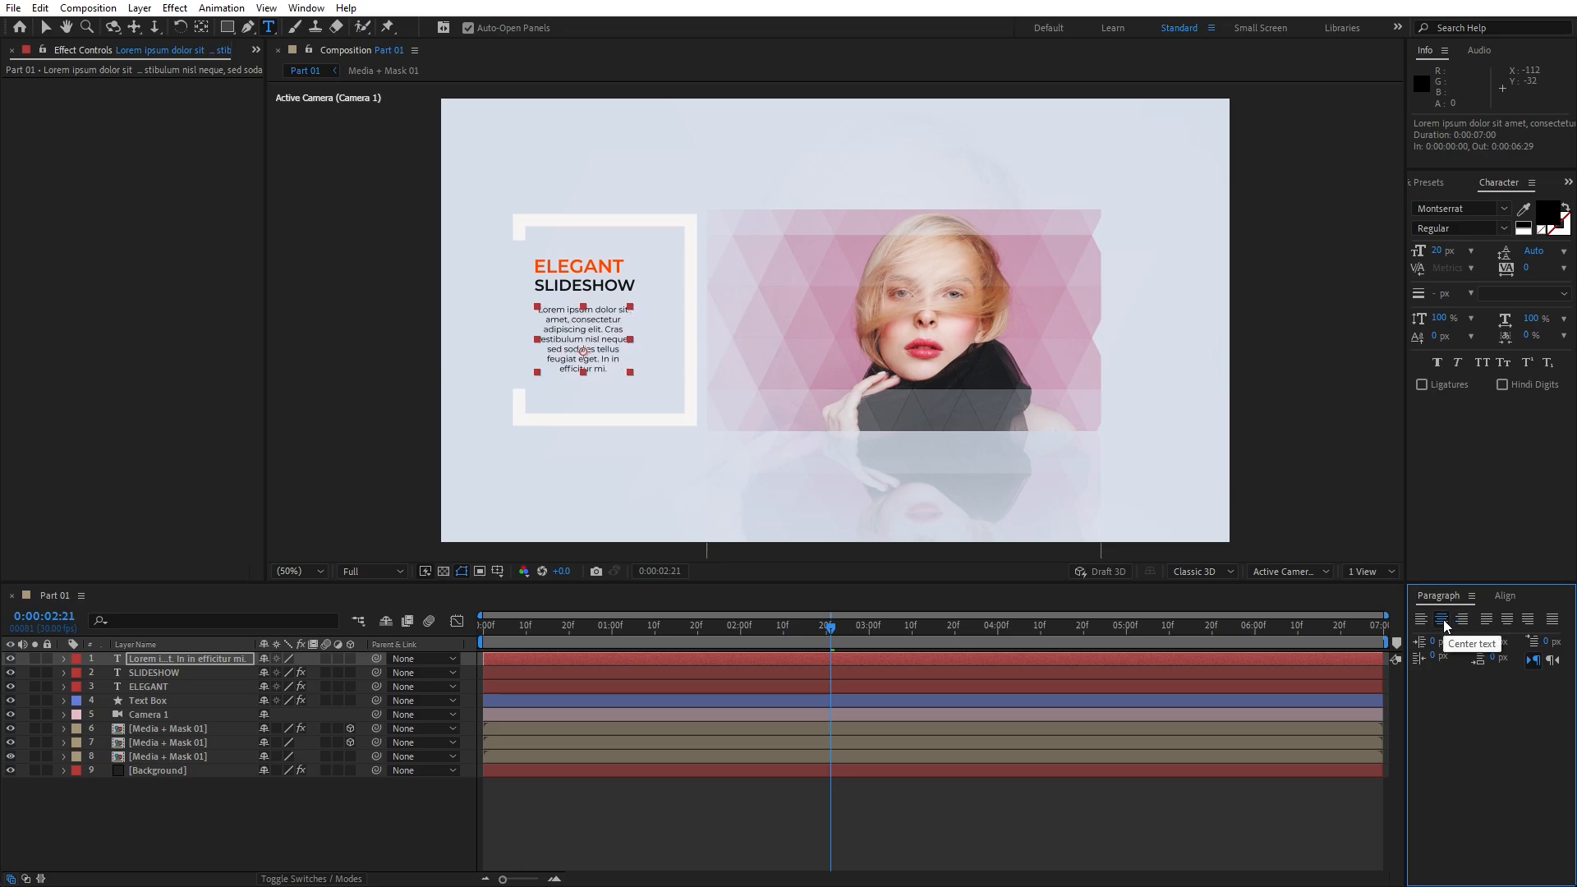
Inspect SLIDESHOW's Fill effect, reselect the paragraph and return to 1 second 13 frames
click(187, 672)
click(184, 661)
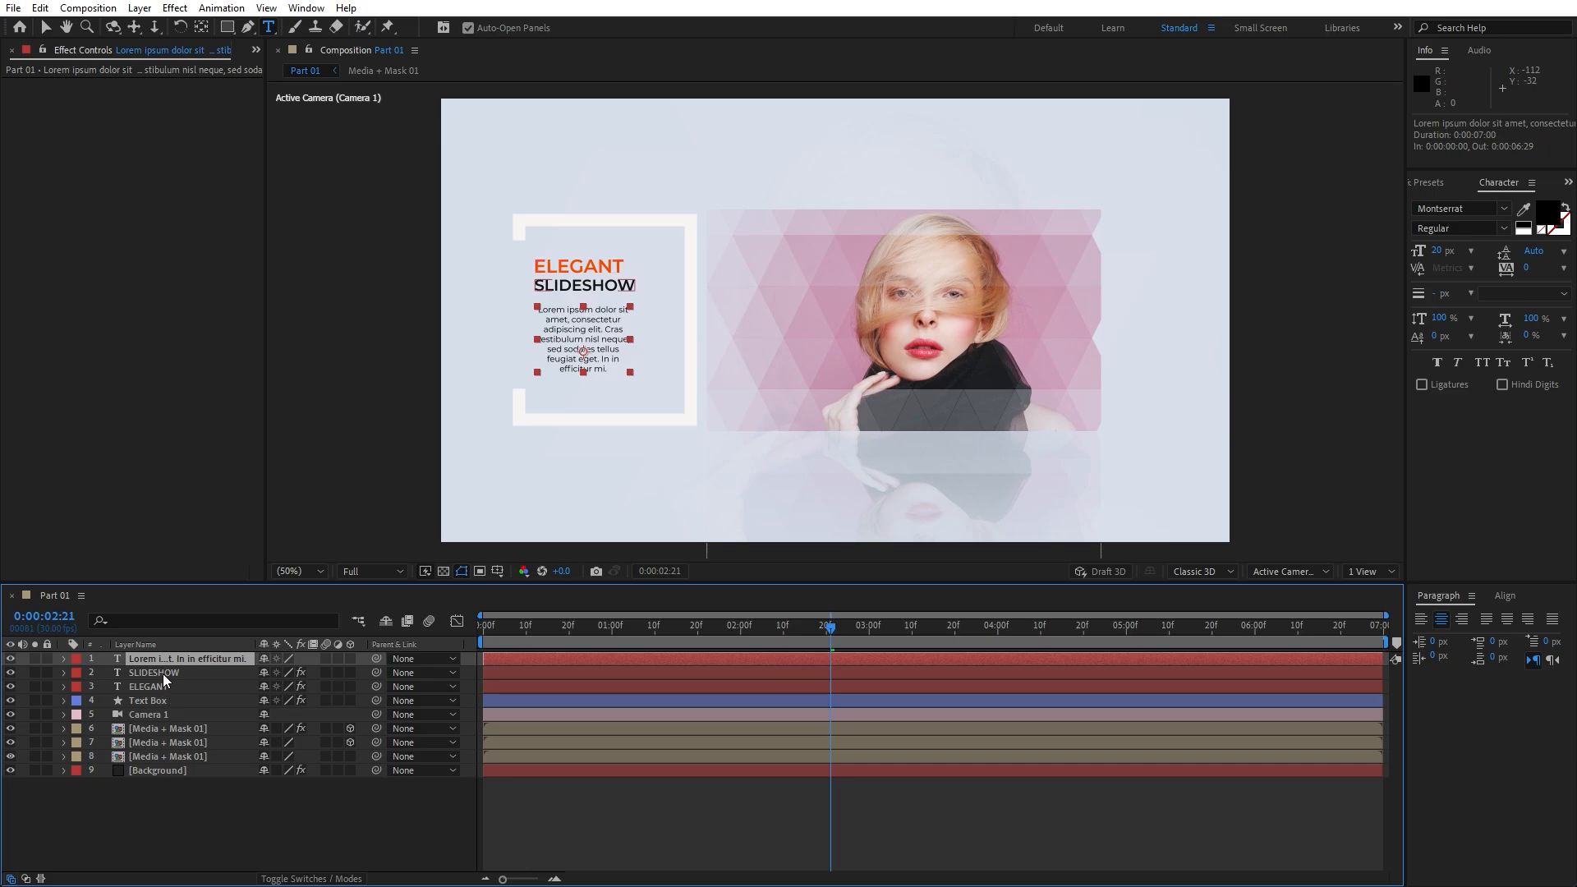
click(162, 673)
click(52, 83)
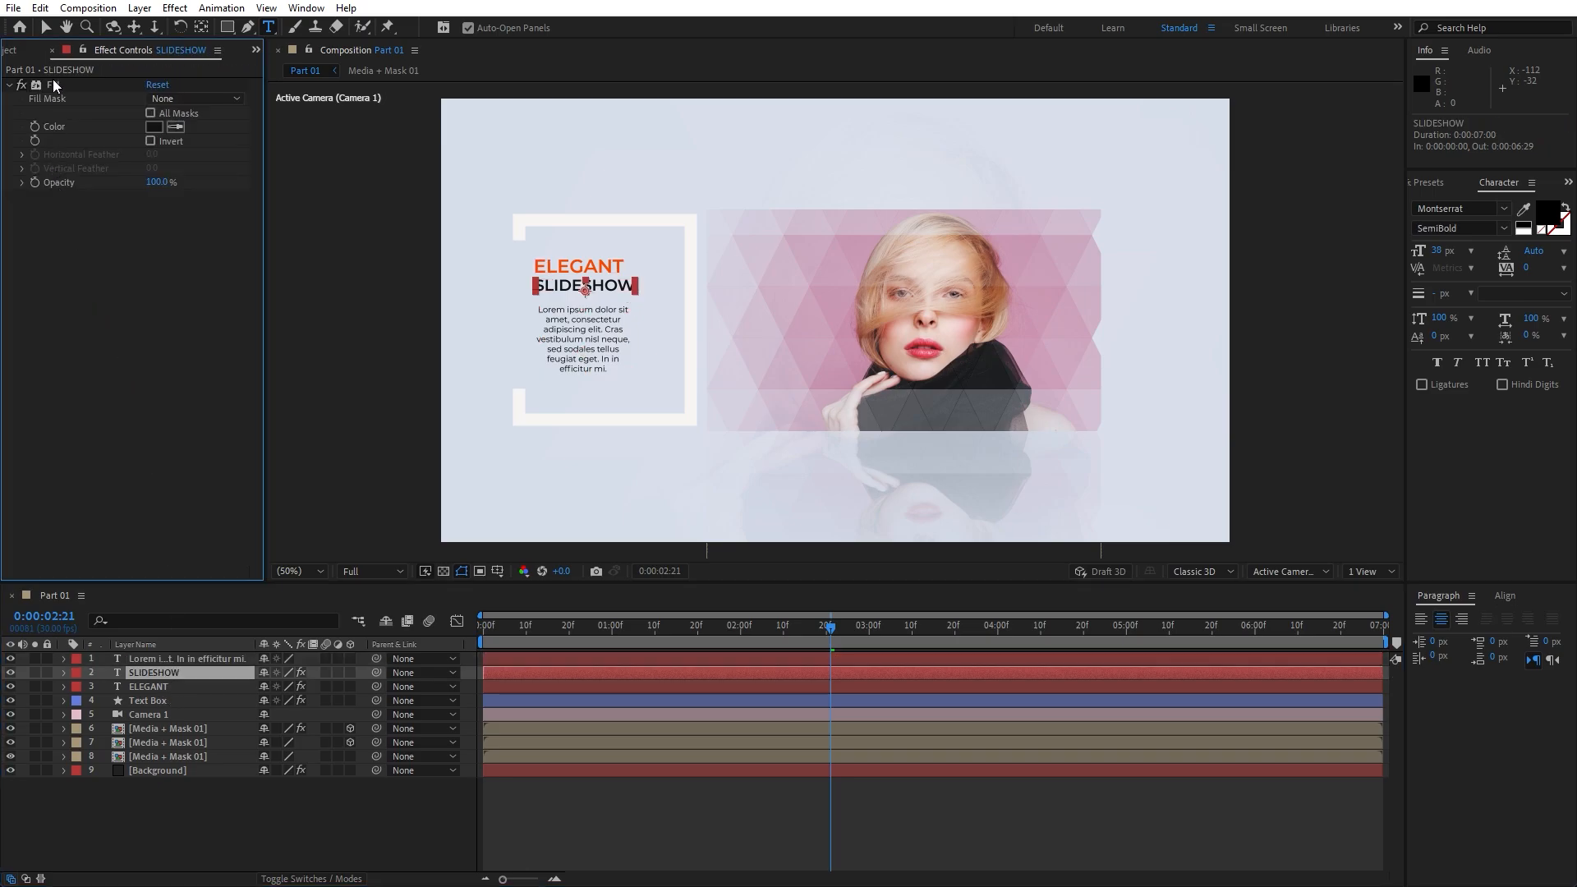
click(195, 661)
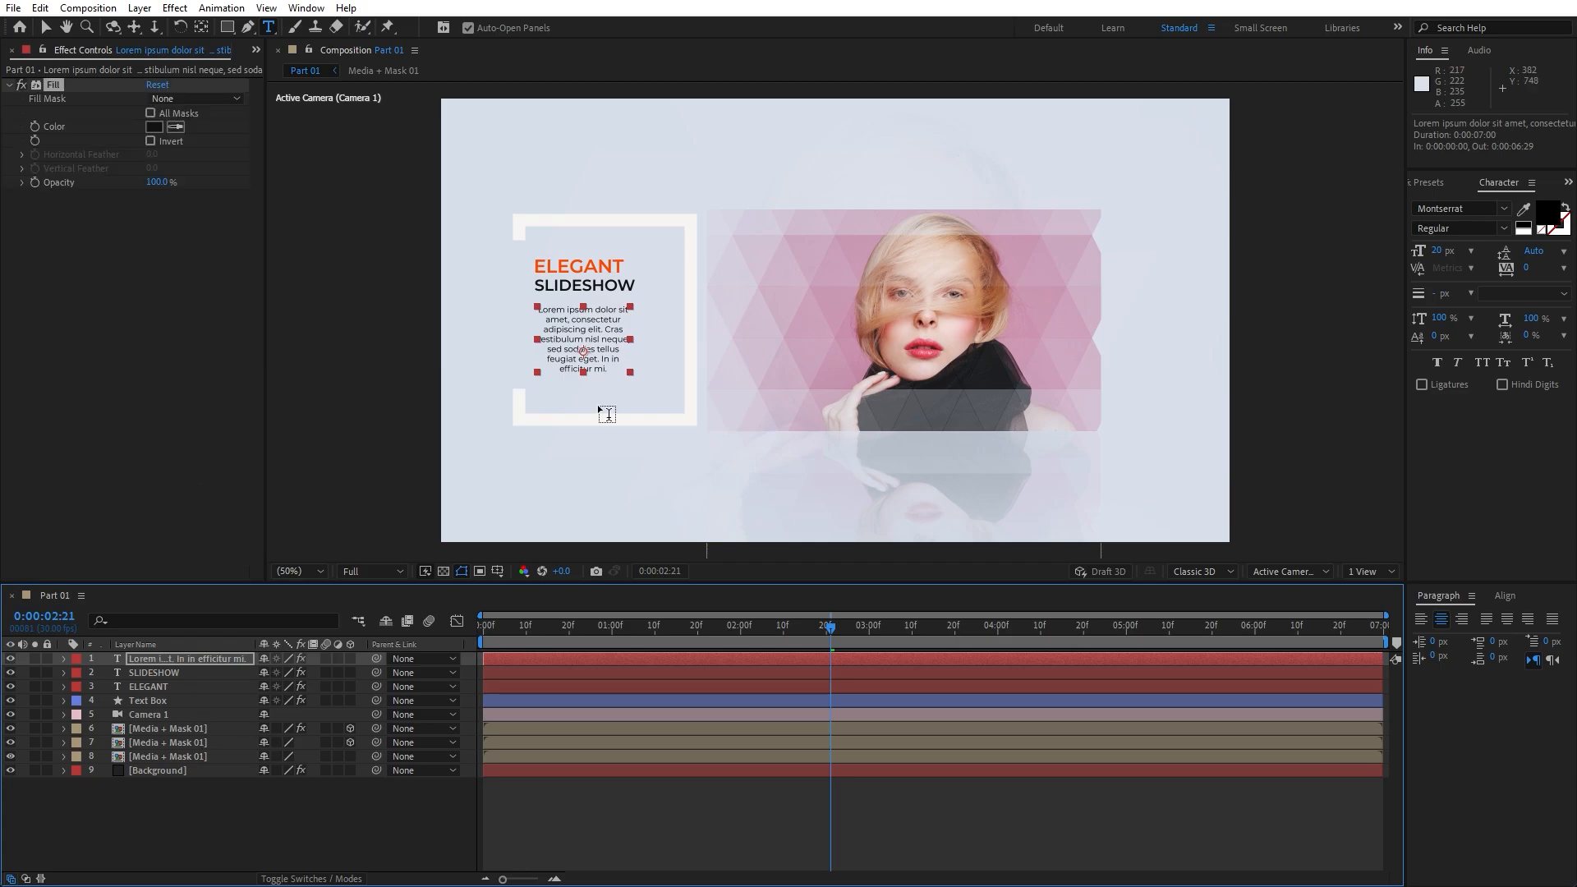
click(205, 658)
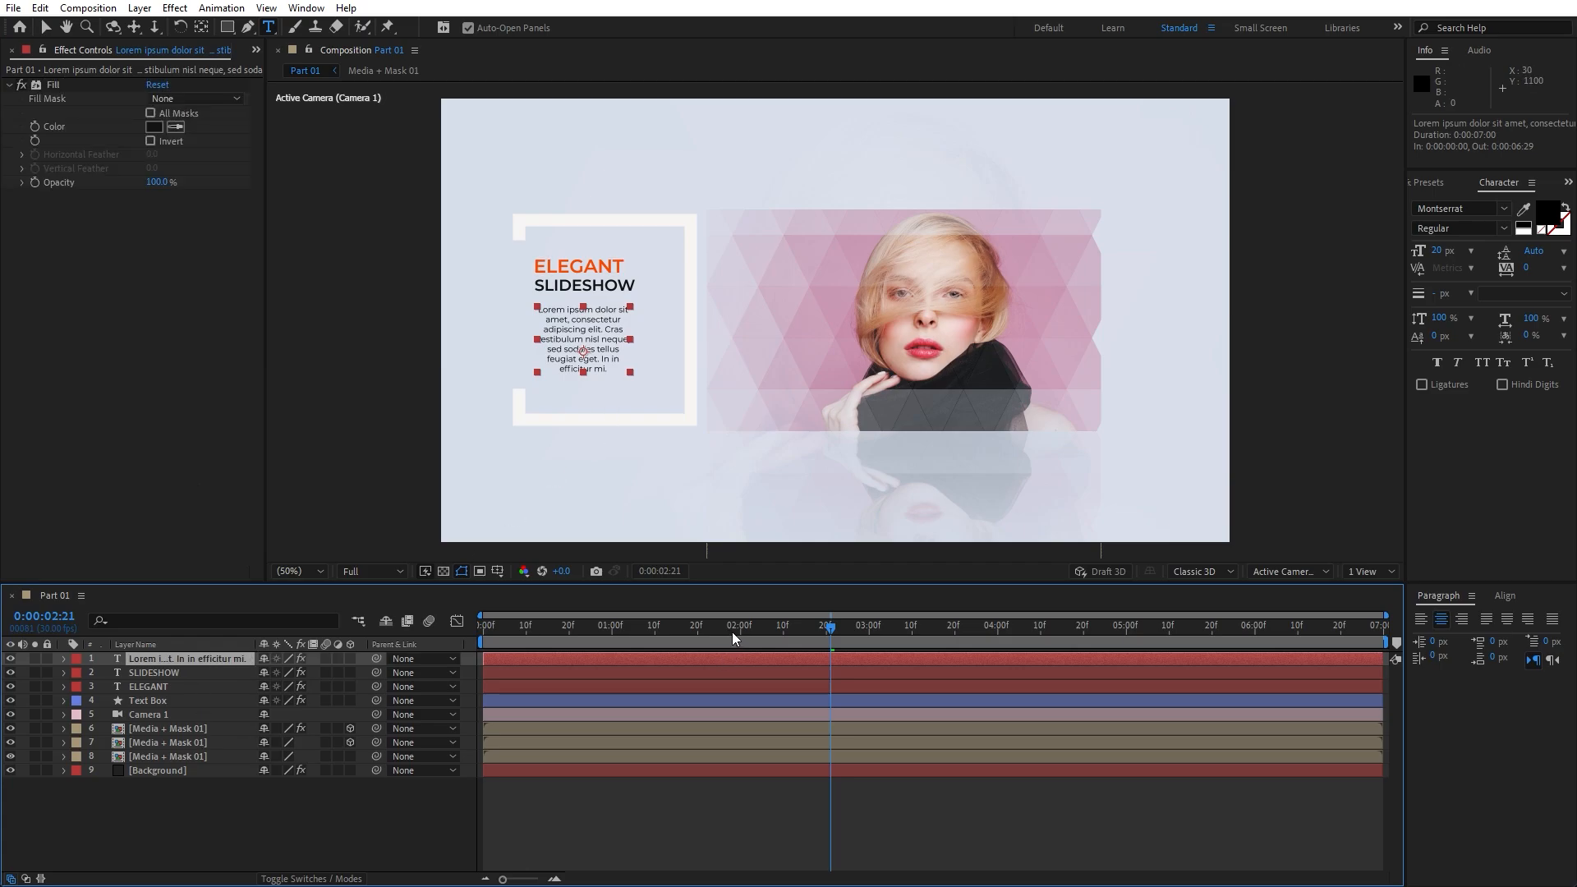
drag(749, 627, 668, 628)
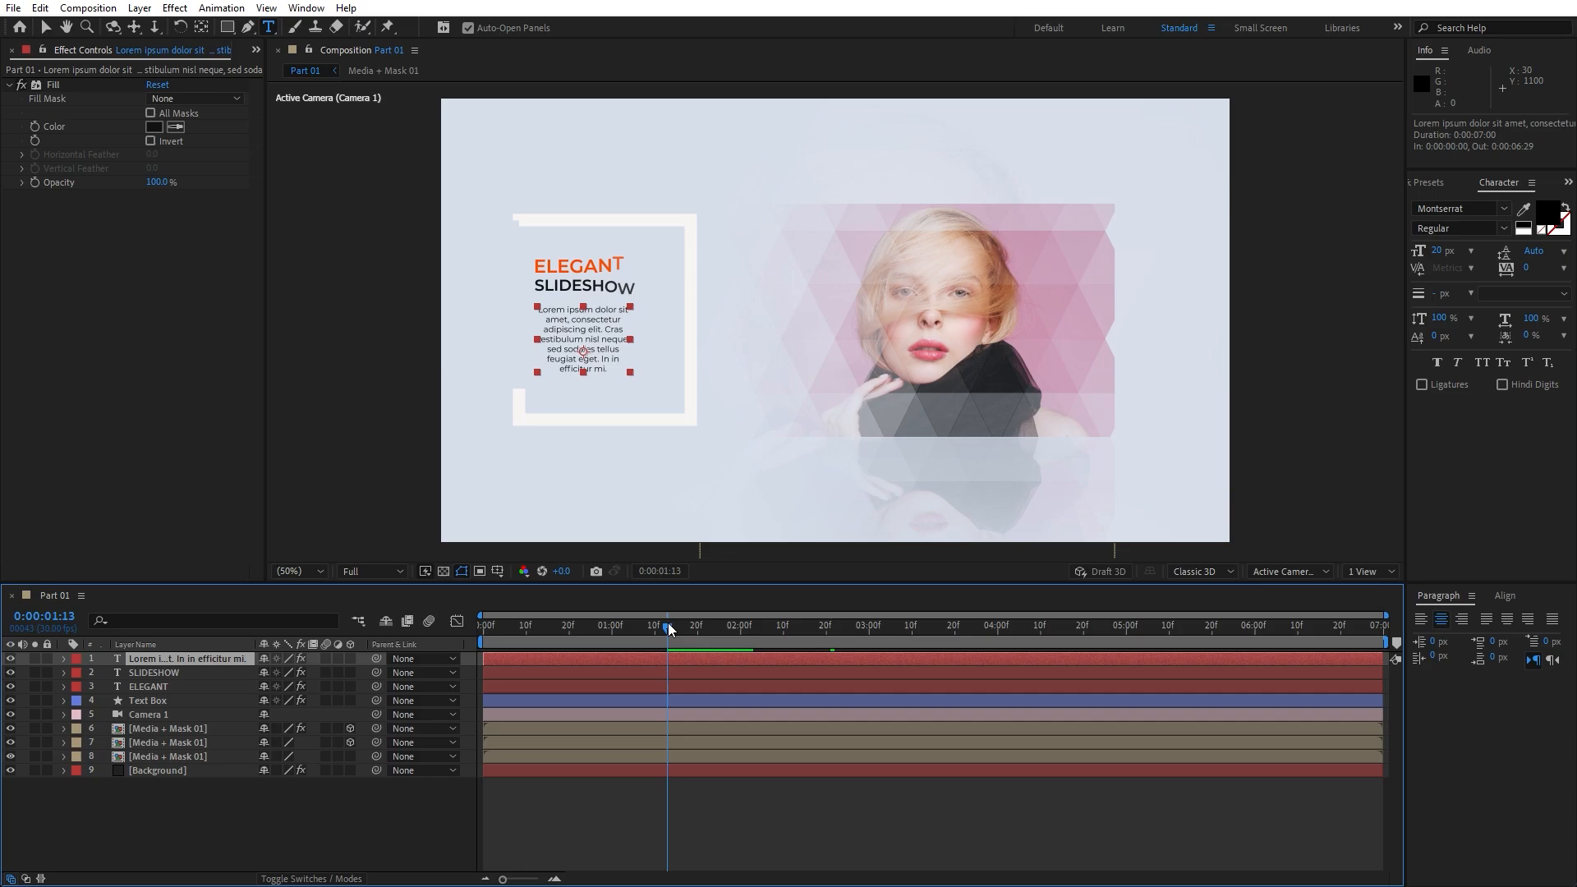
Apply the Typewriter preset to the Lorem ipsum paragraph and preview the typing
click(1435, 181)
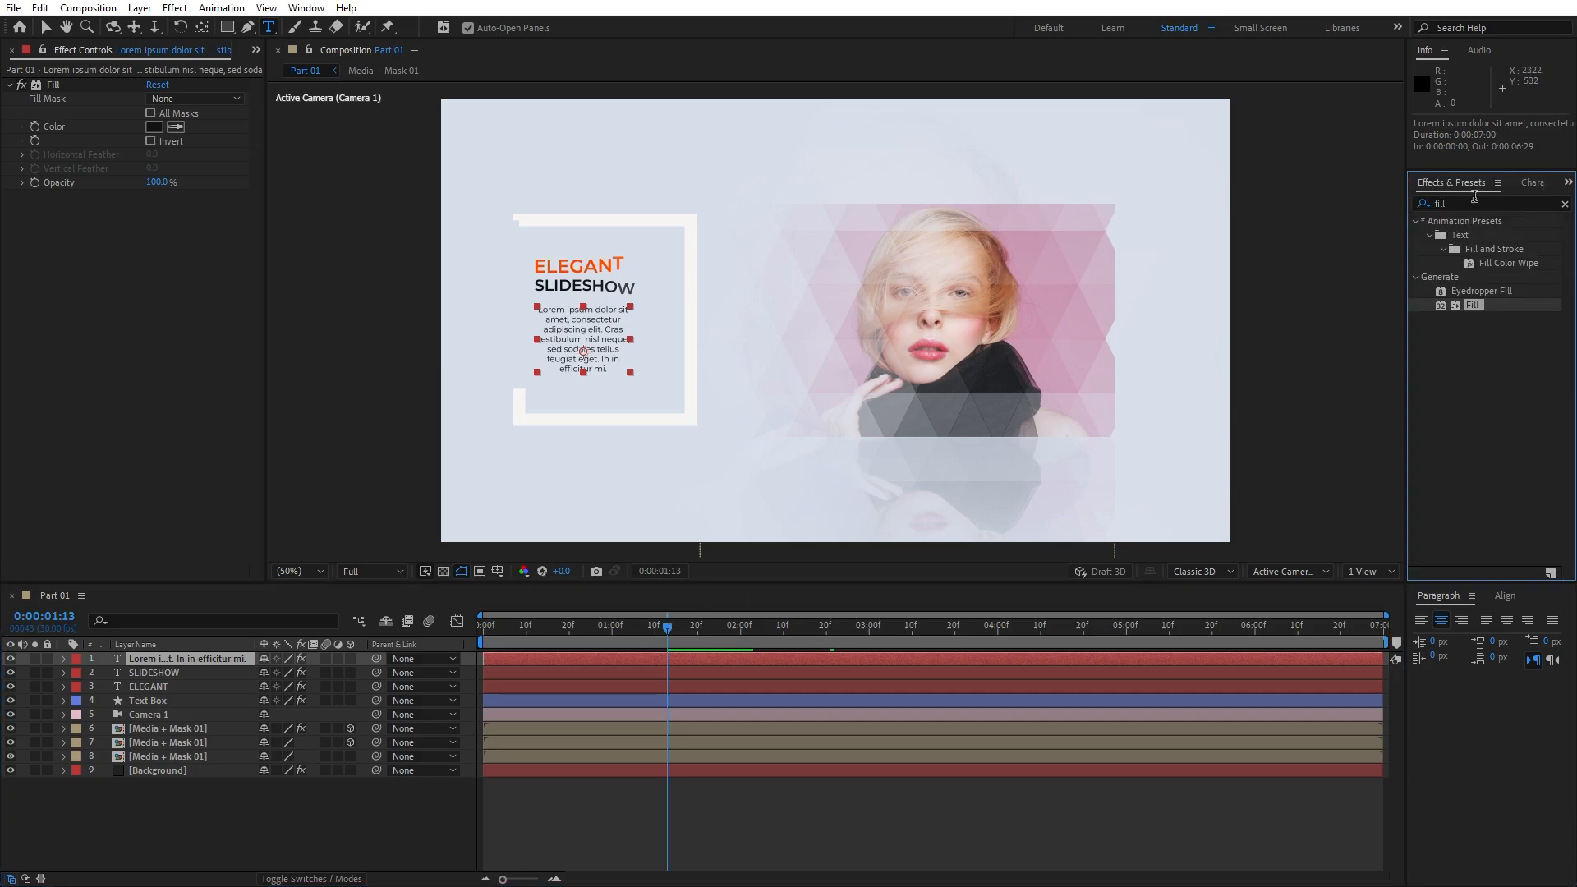
click(1474, 202)
text(type)
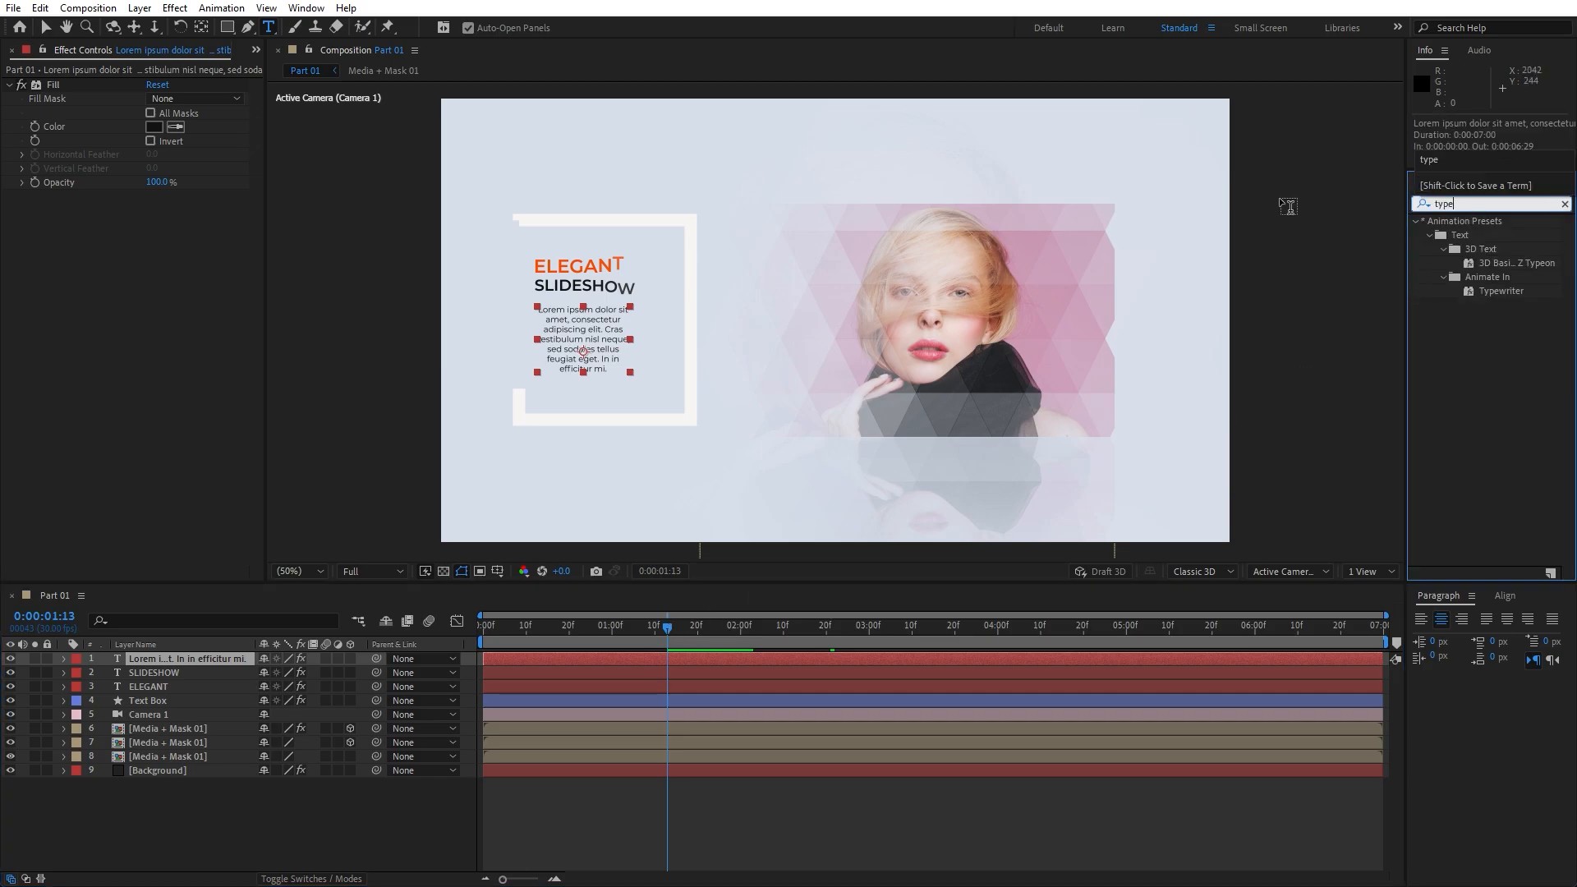
drag(1499, 291, 187, 656)
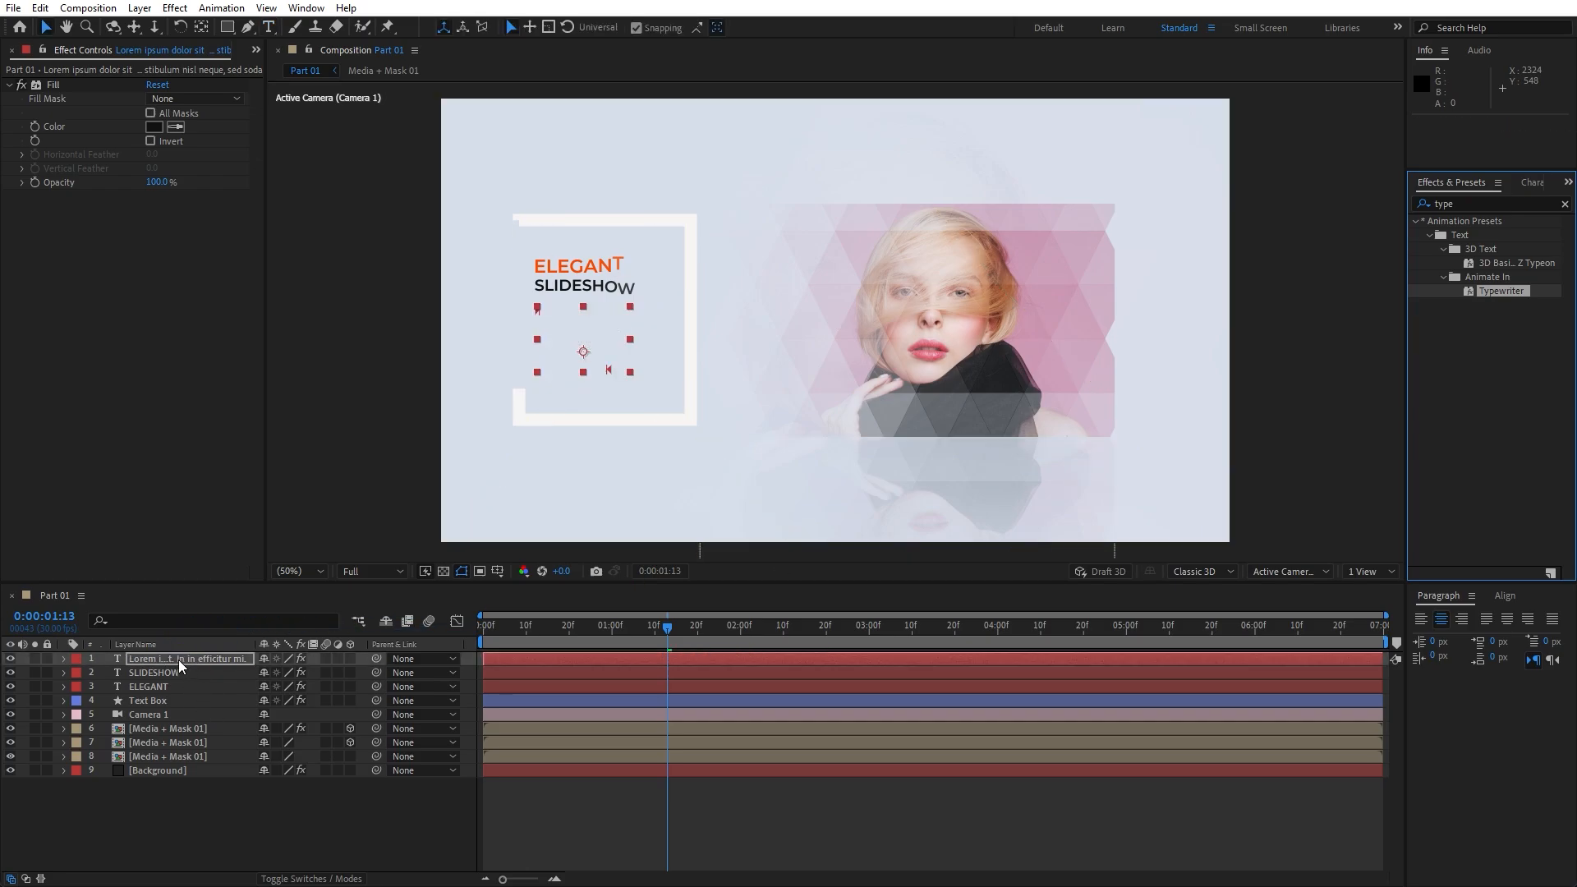
key(u)
drag(667, 627, 551, 624)
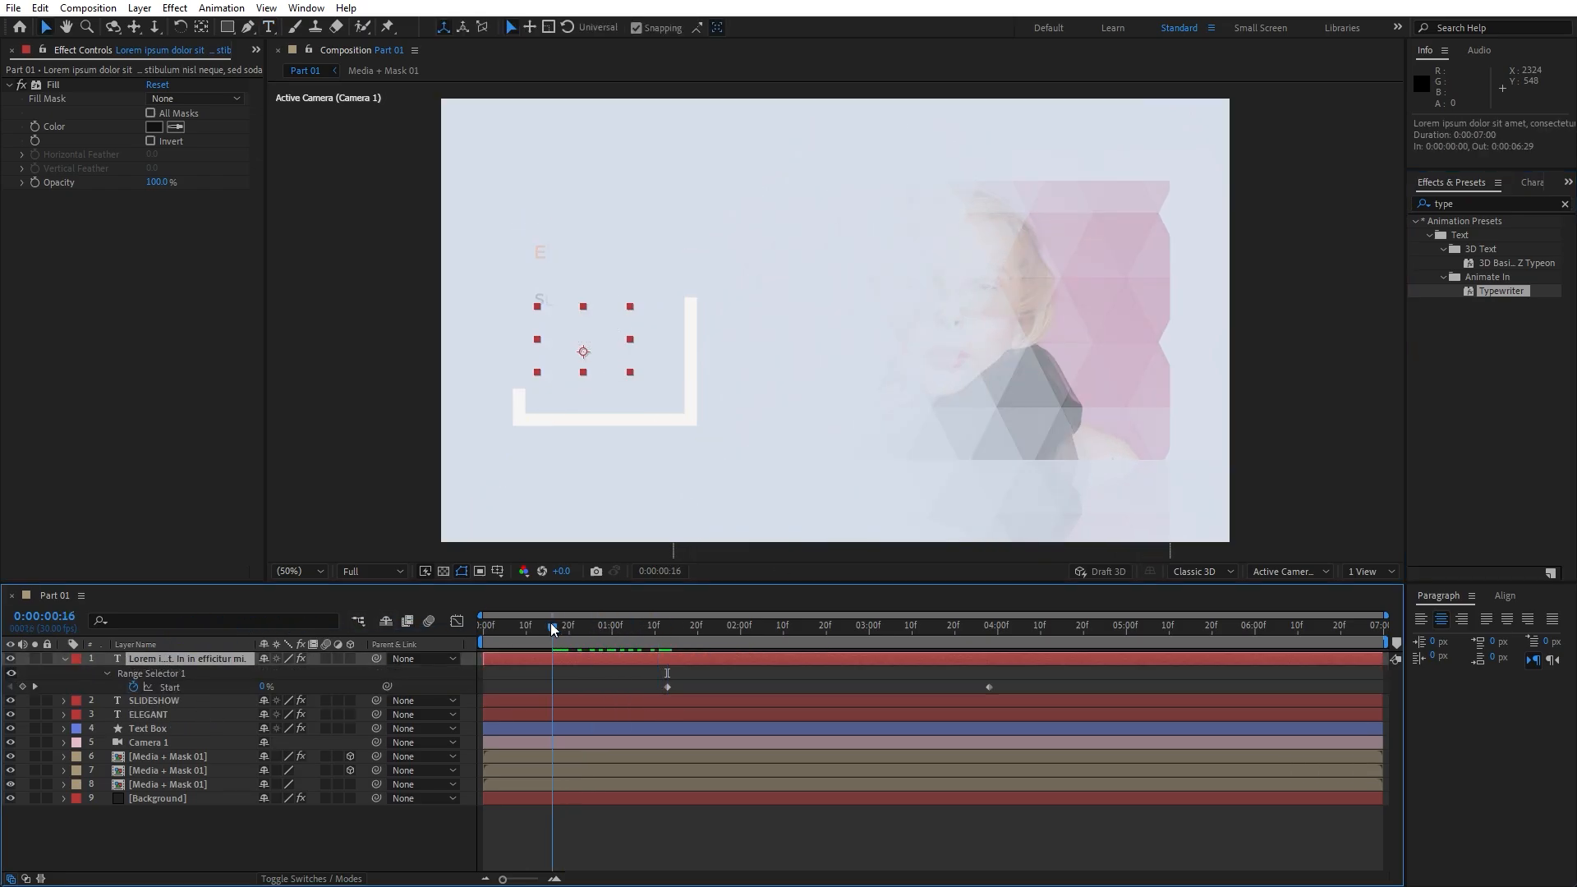
key(space)
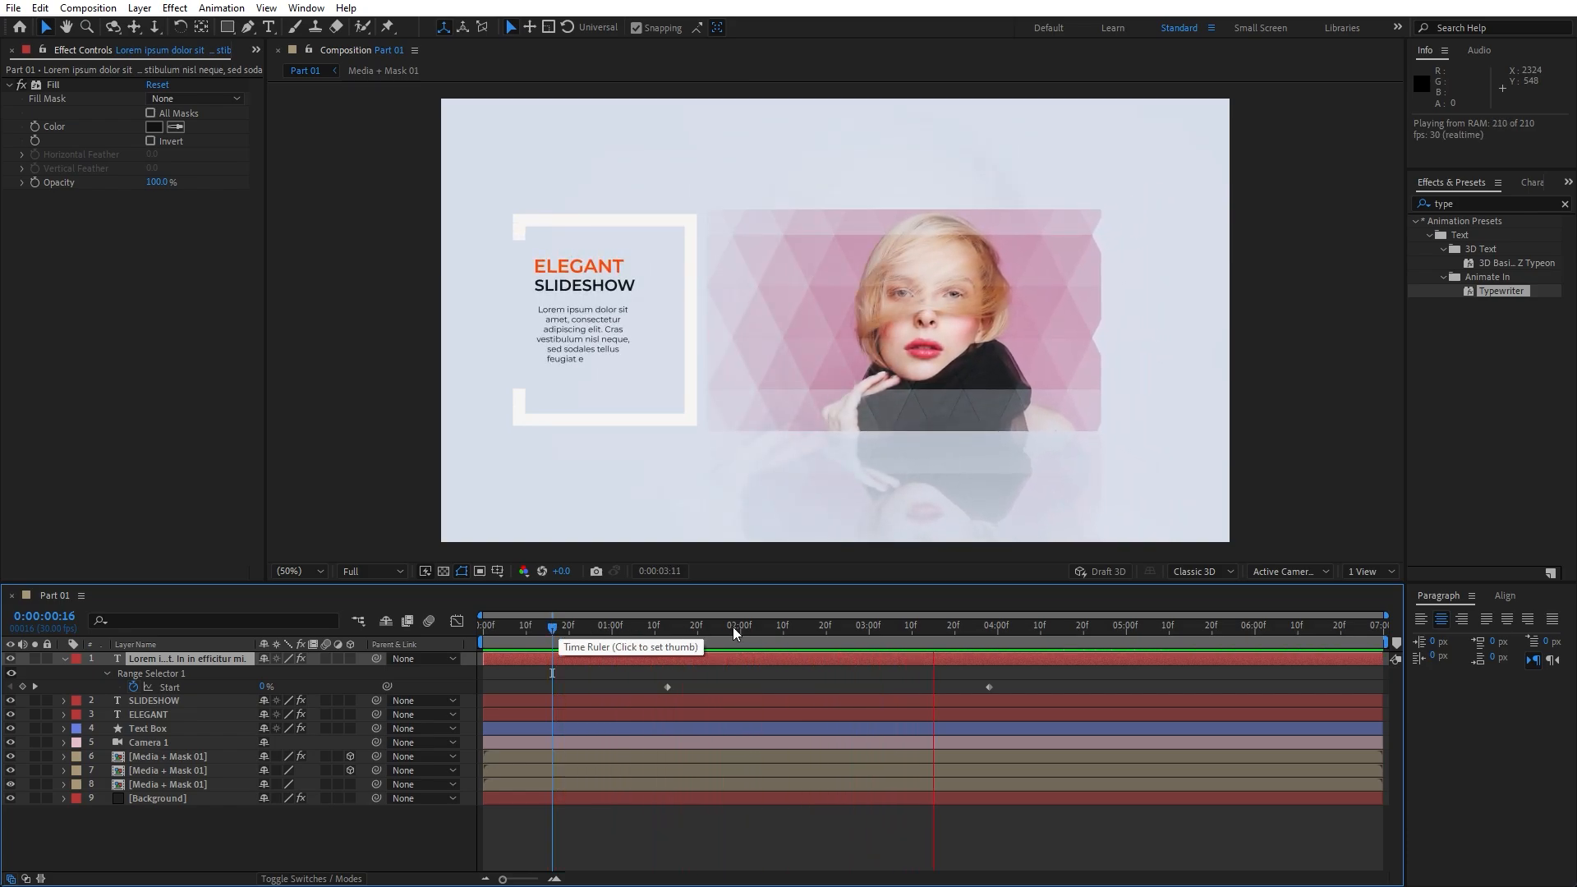
drag(732, 627, 657, 629)
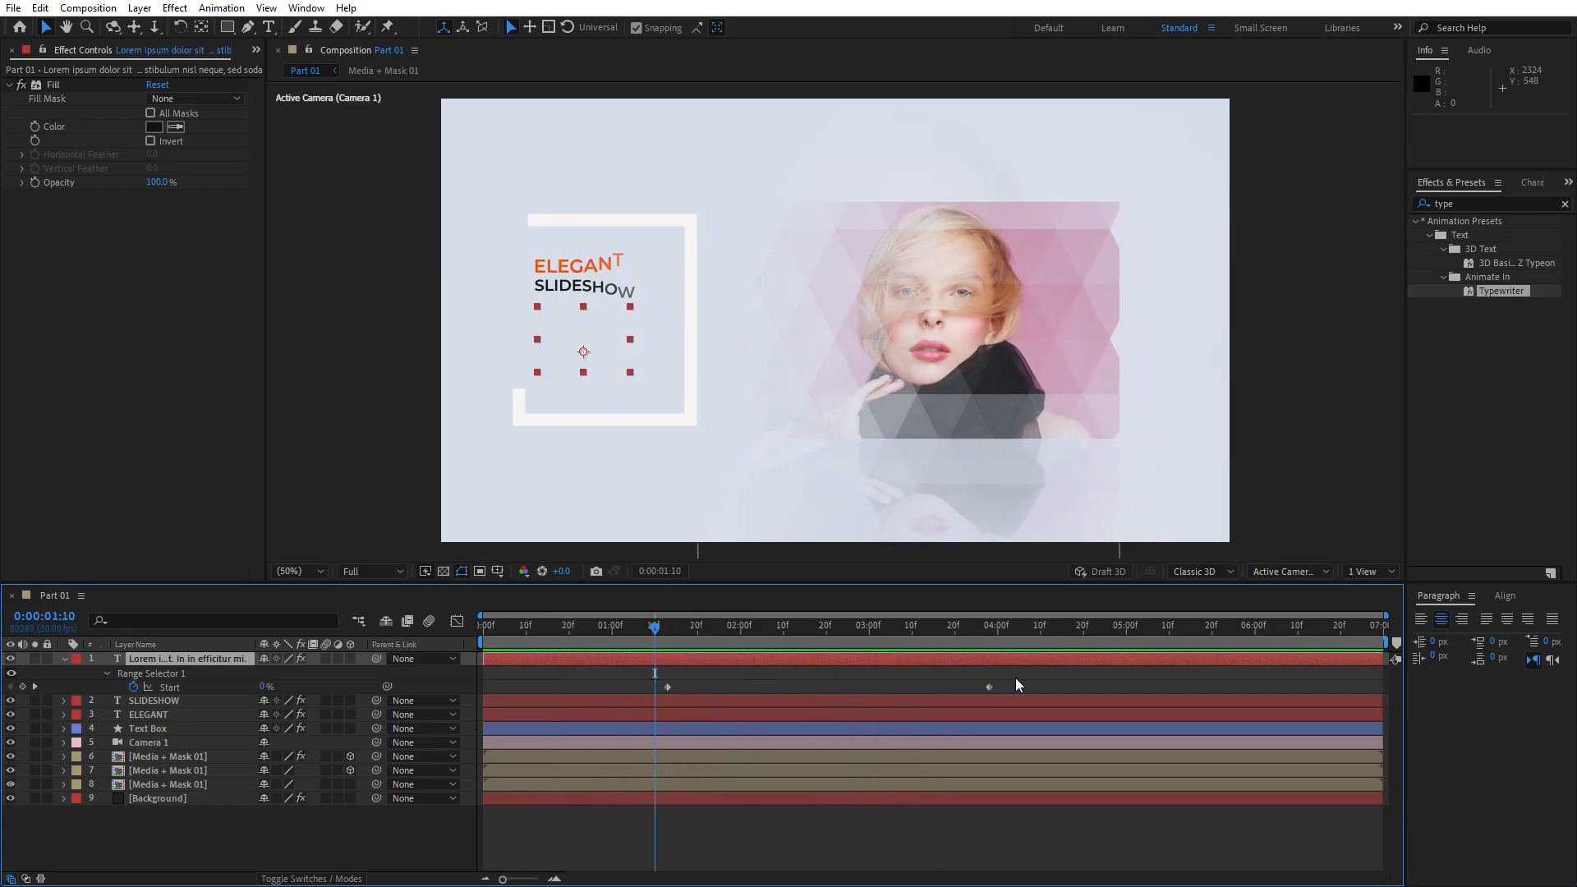
Shift both typing Start keyframes earlier and preview the adjusted timing
drag(1015, 678, 624, 686)
click(301, 835)
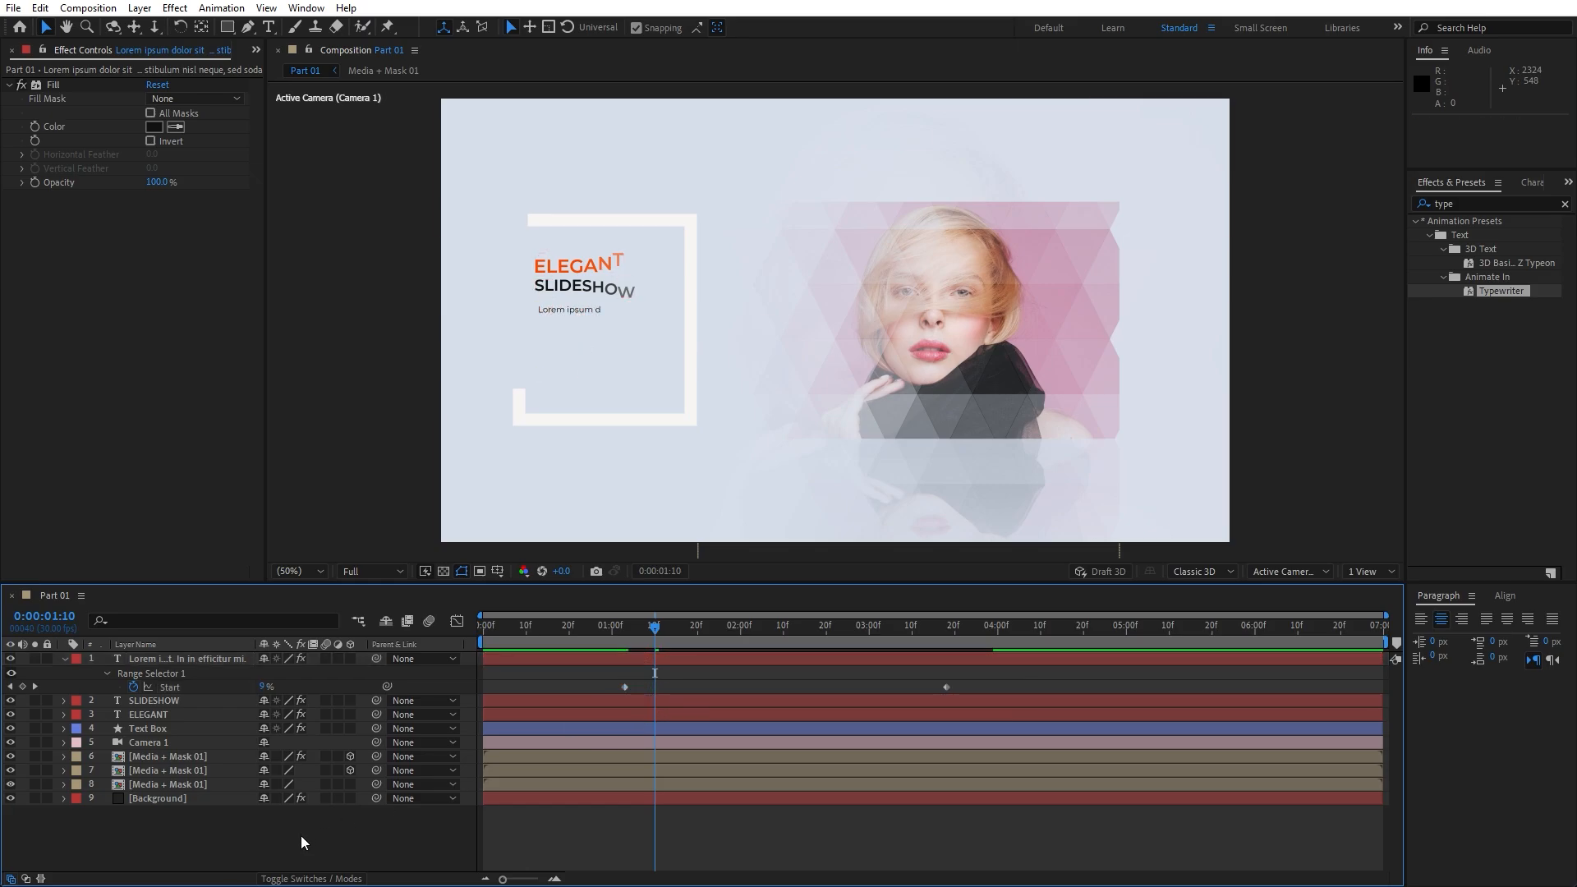
key(space)
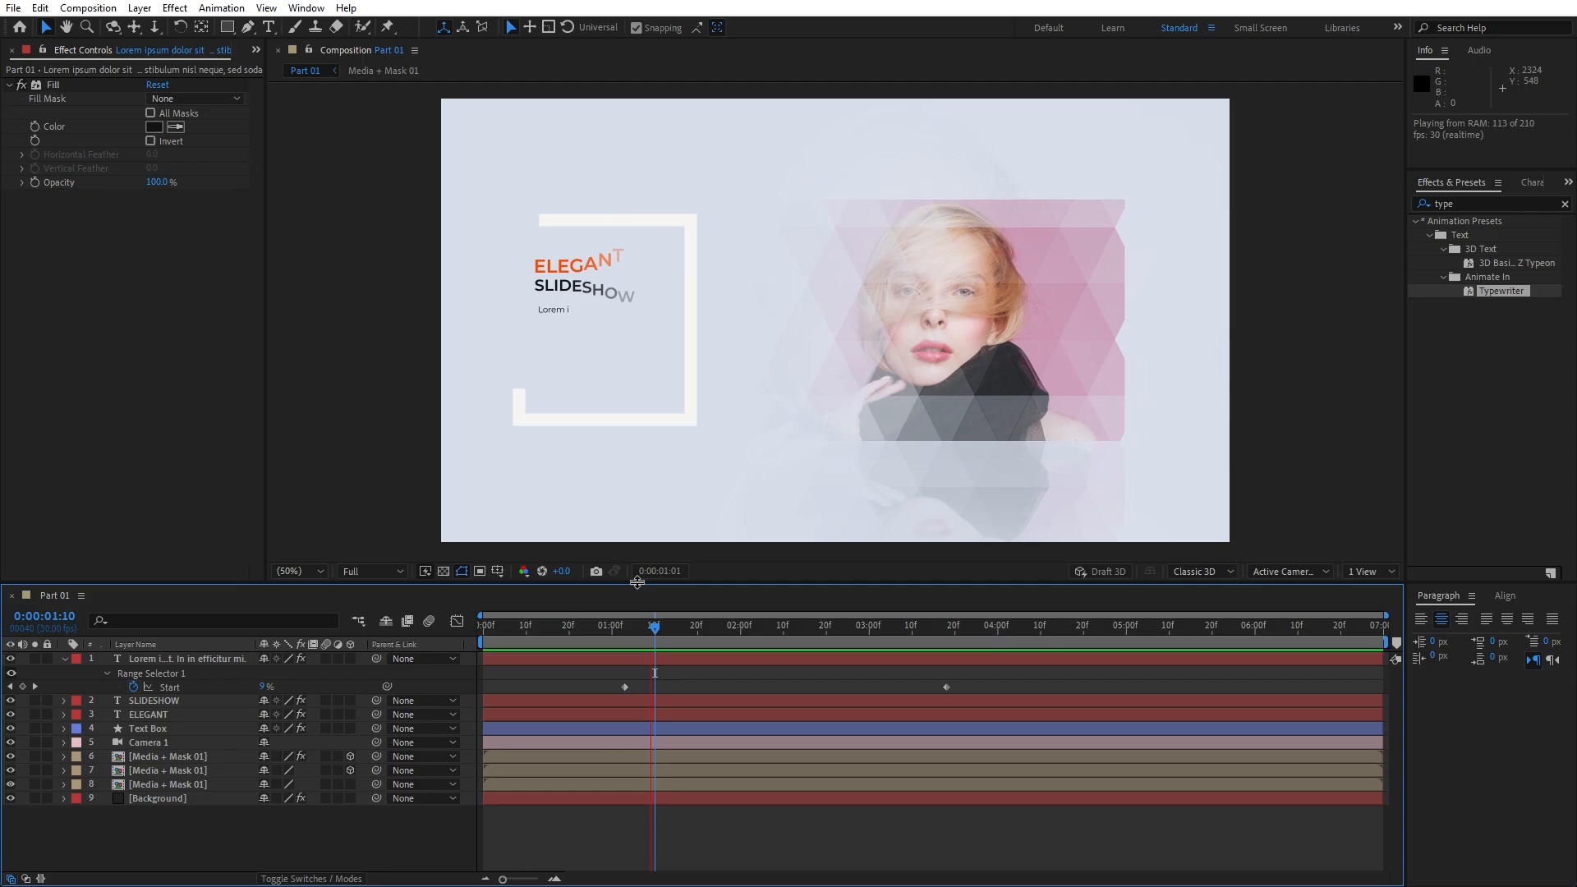
click(582, 625)
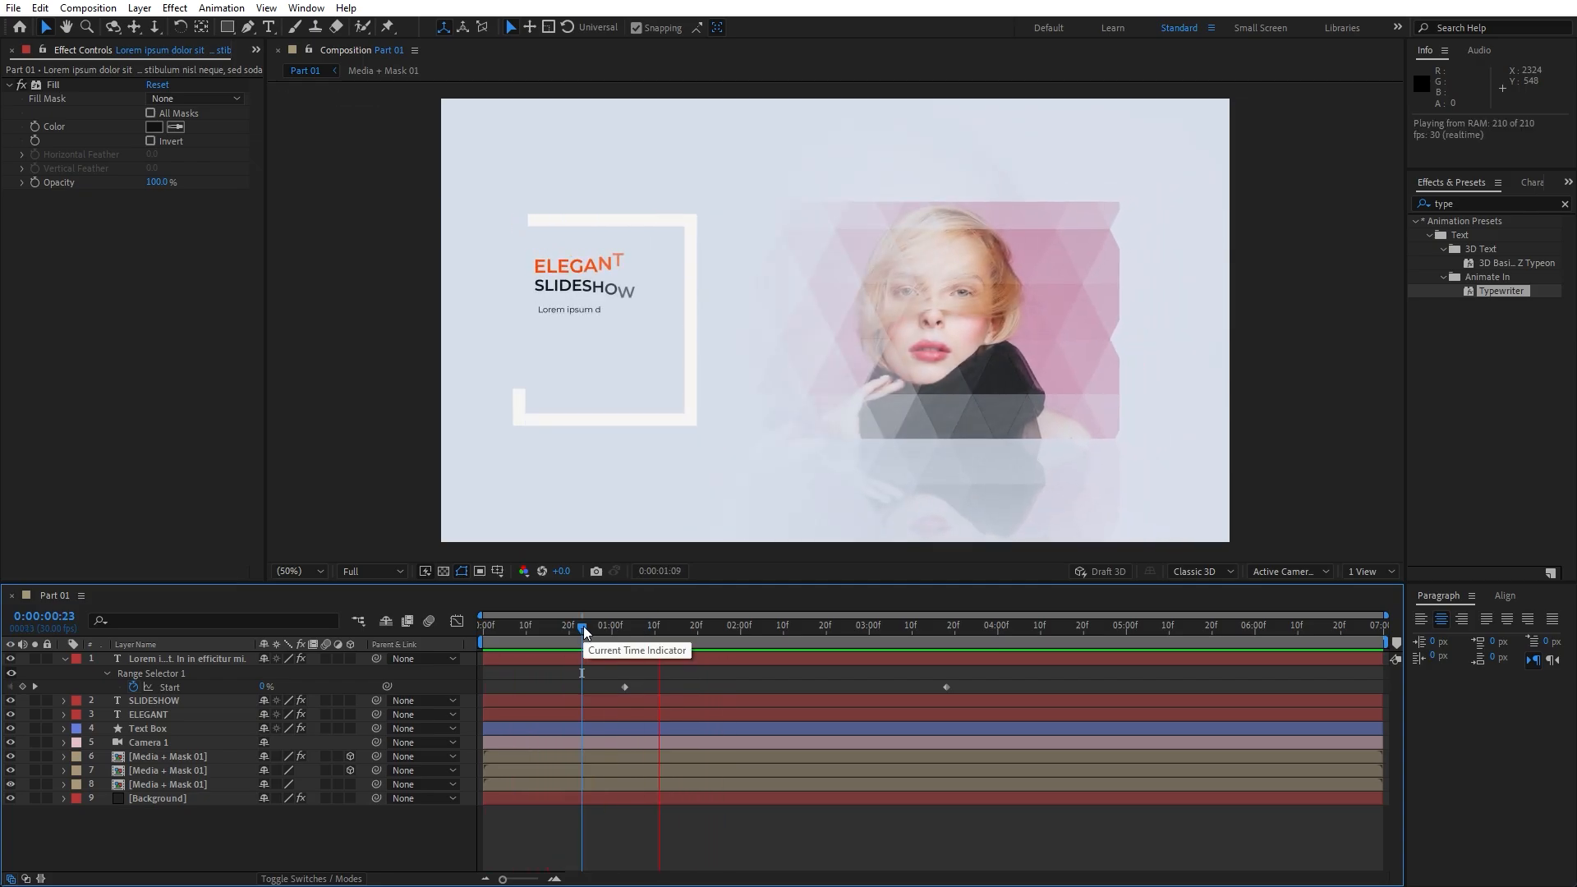
drag(636, 626, 780, 626)
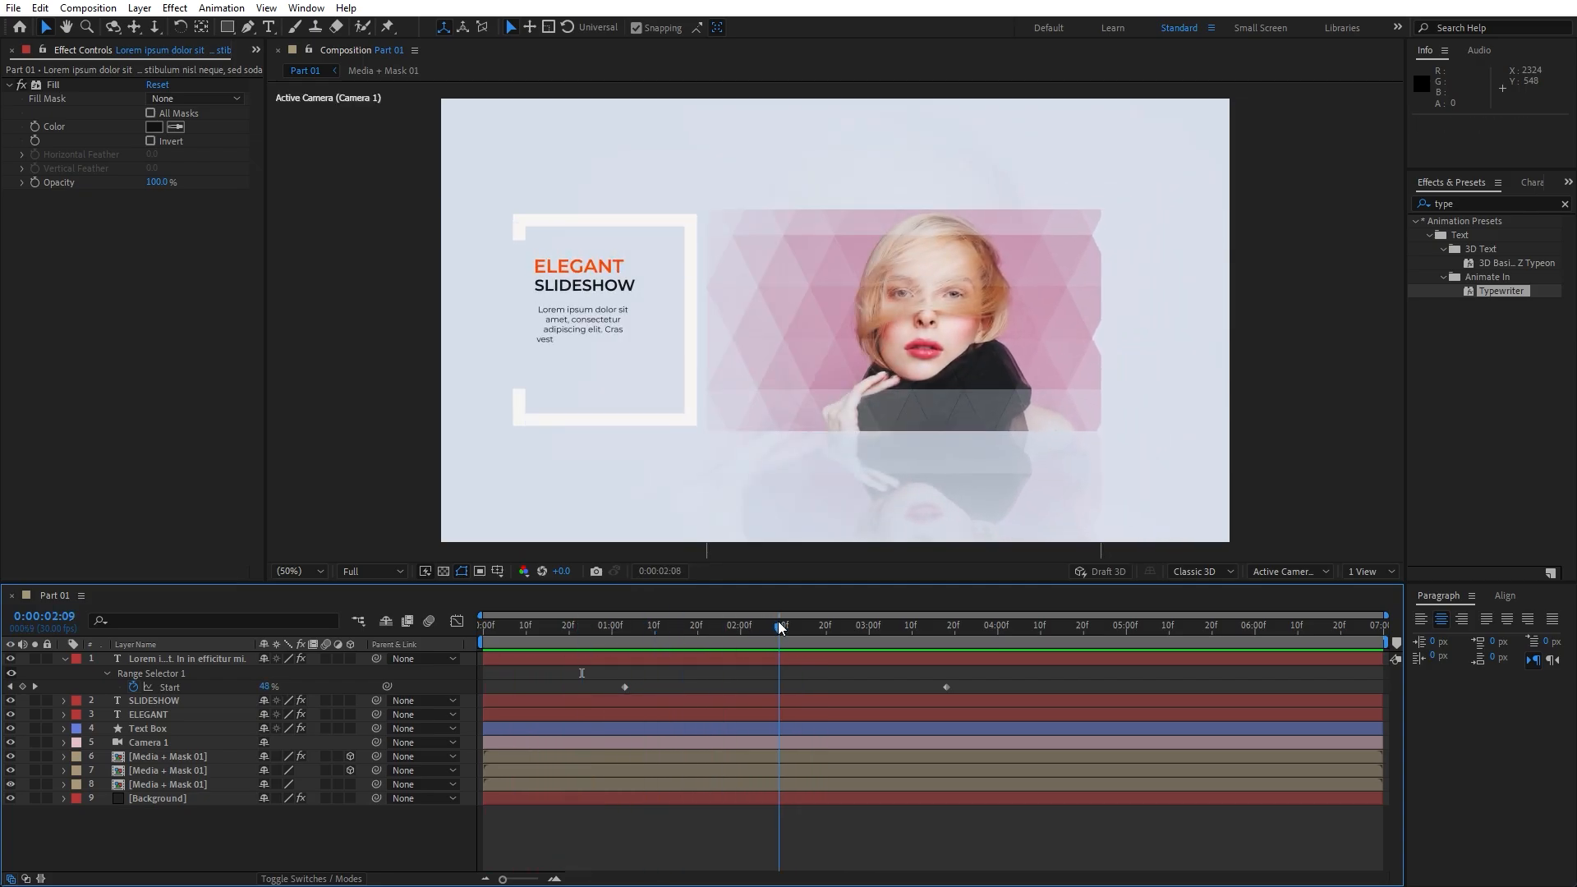
Nudge the paragraph slightly left to position 340, 616 and preview again
click(238, 662)
key(p)
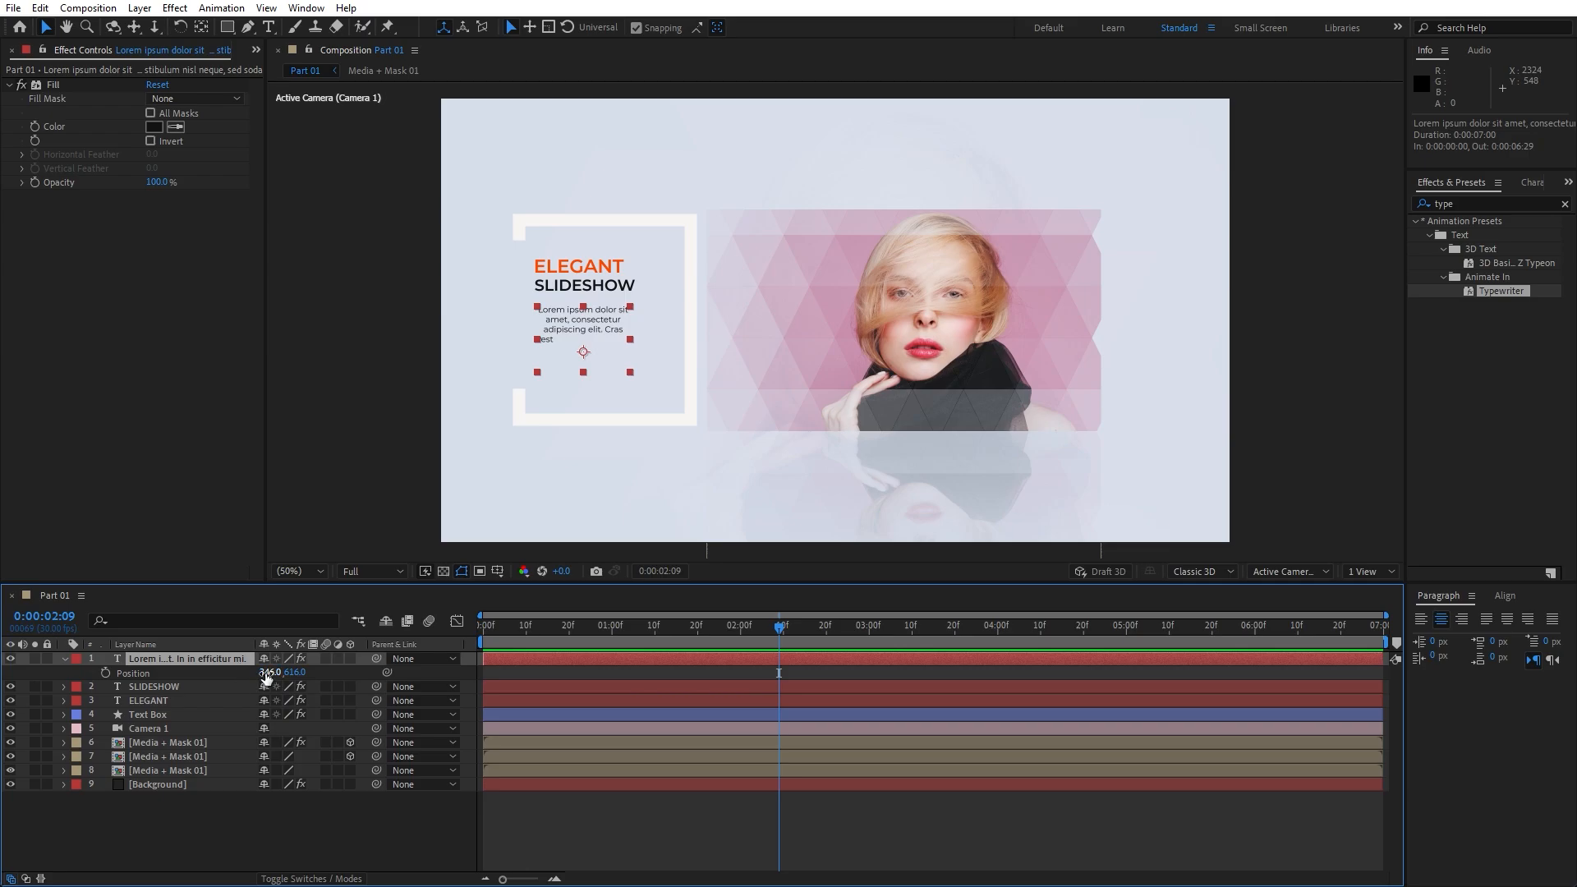
drag(261, 672, 260, 671)
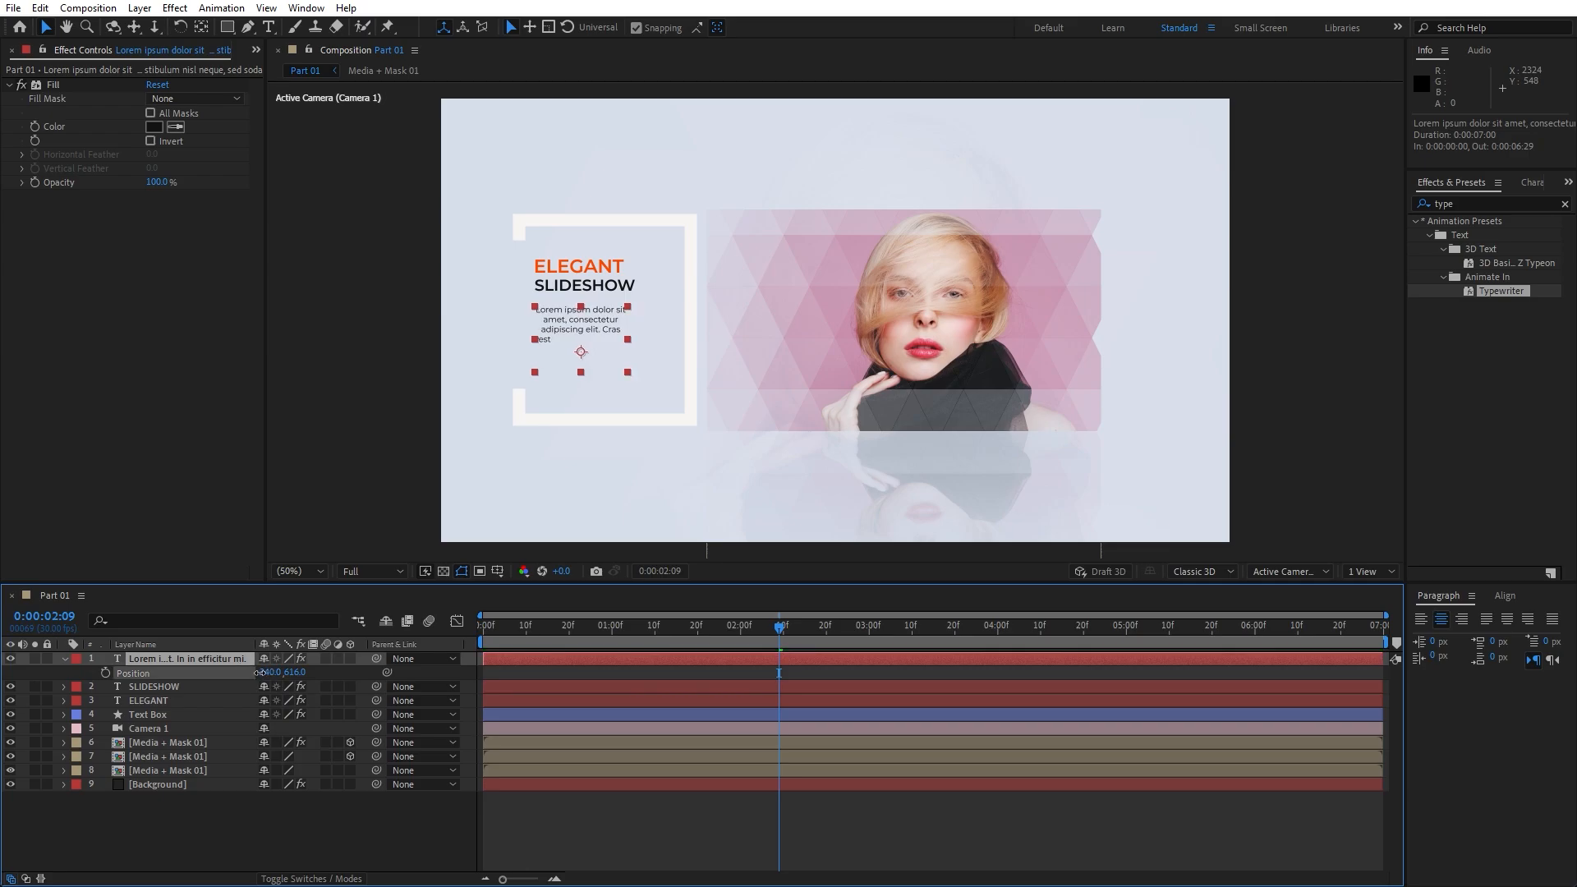
click(266, 835)
key(space)
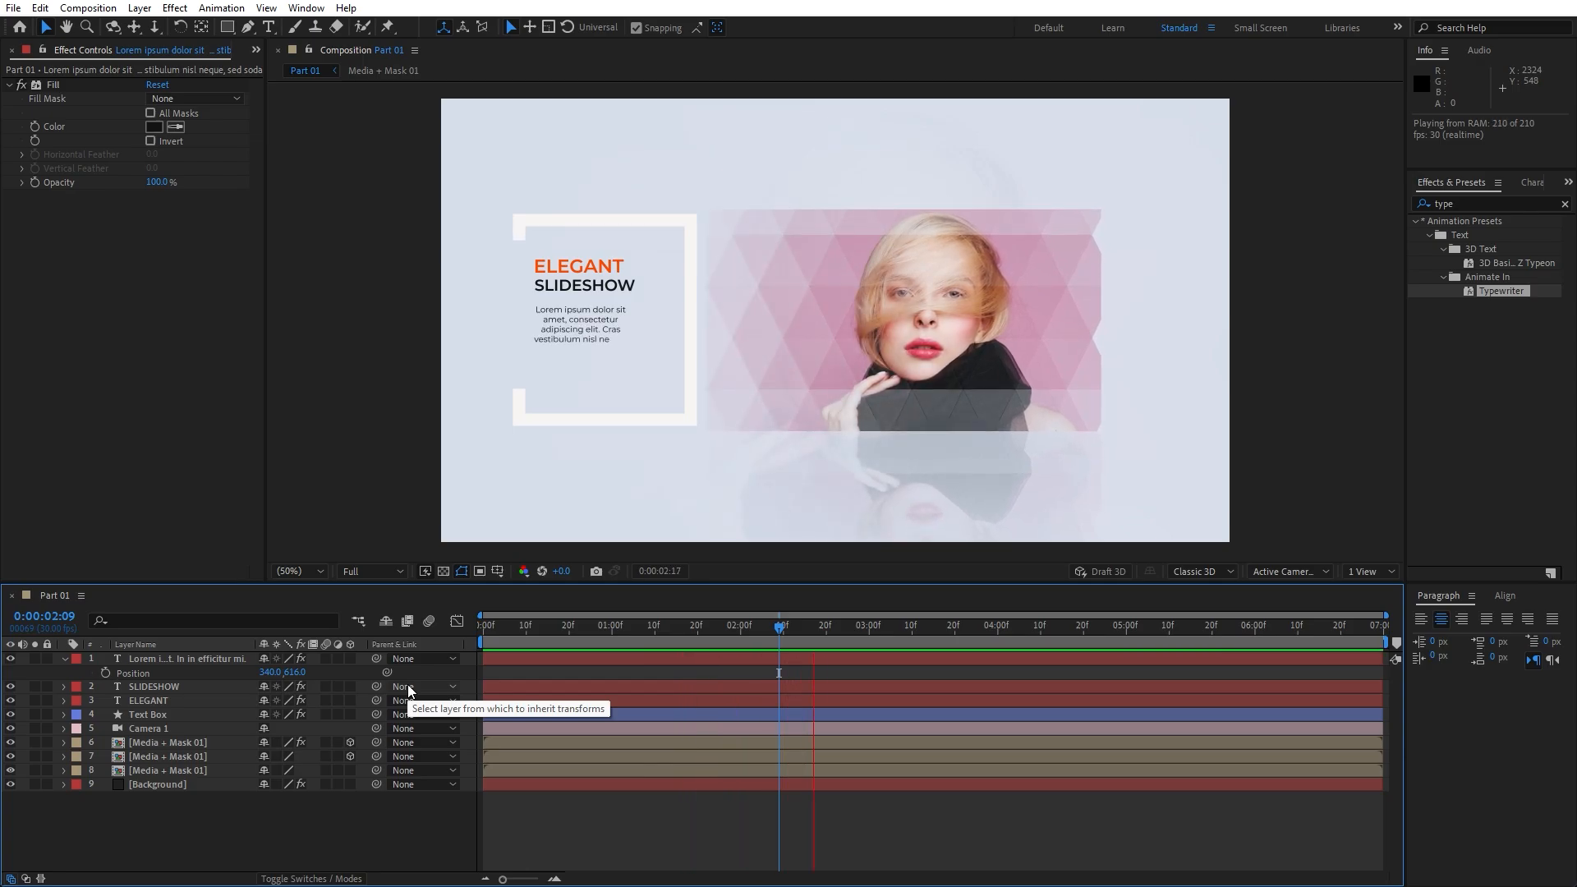
drag(779, 628, 822, 629)
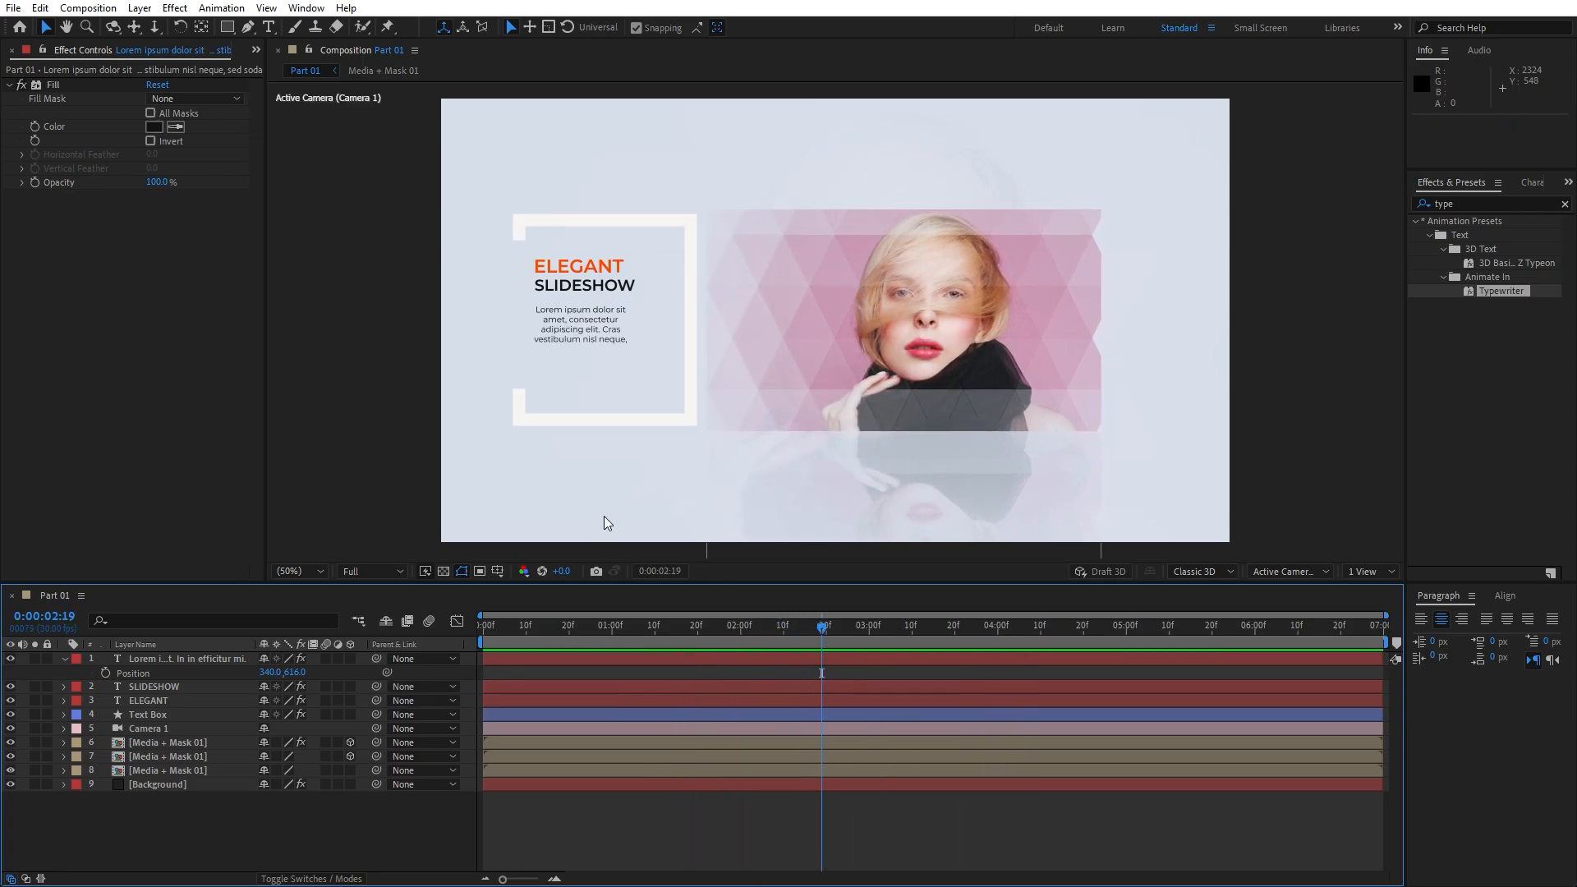
click(64, 659)
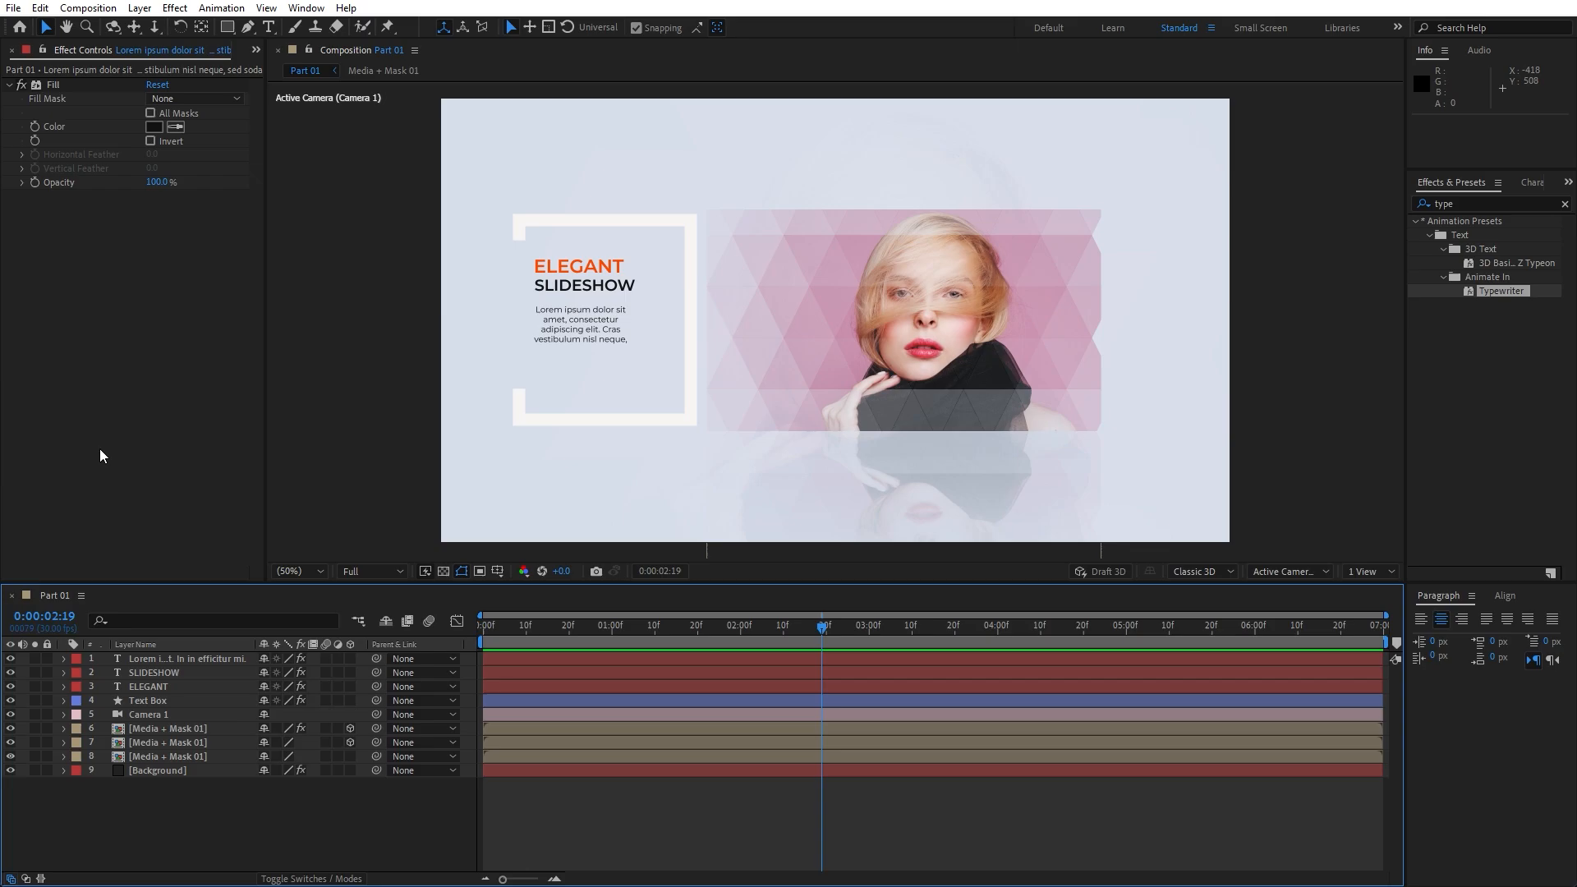
Add a new solid layer named Particles to the composition
click(12, 50)
right_click(201, 824)
mouse_move(270, 628)
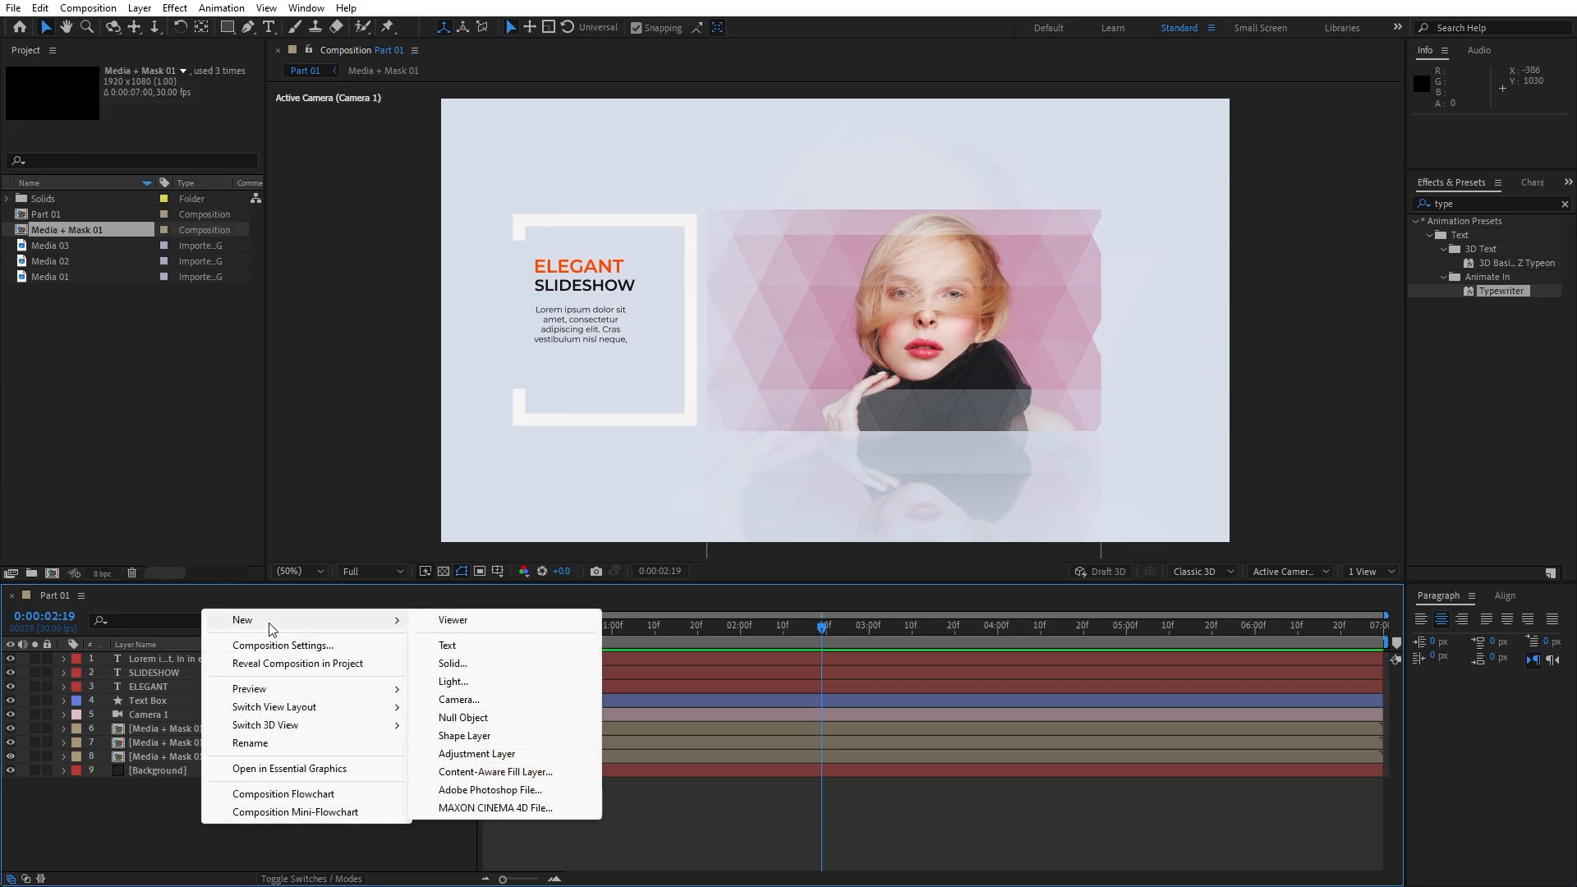
click(470, 663)
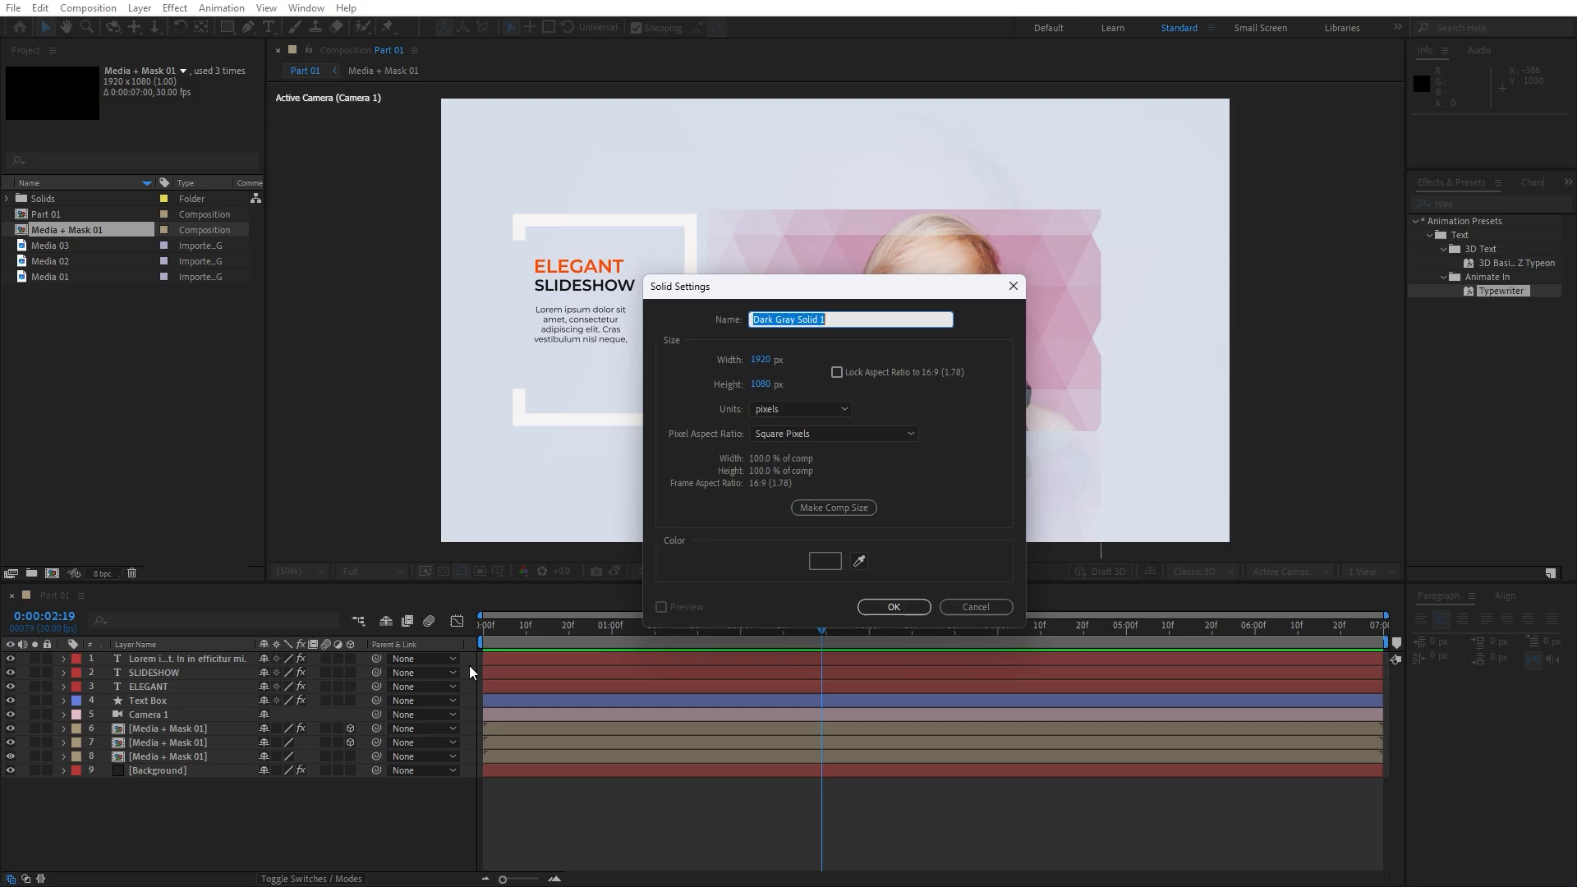
text(Particles)
click(894, 606)
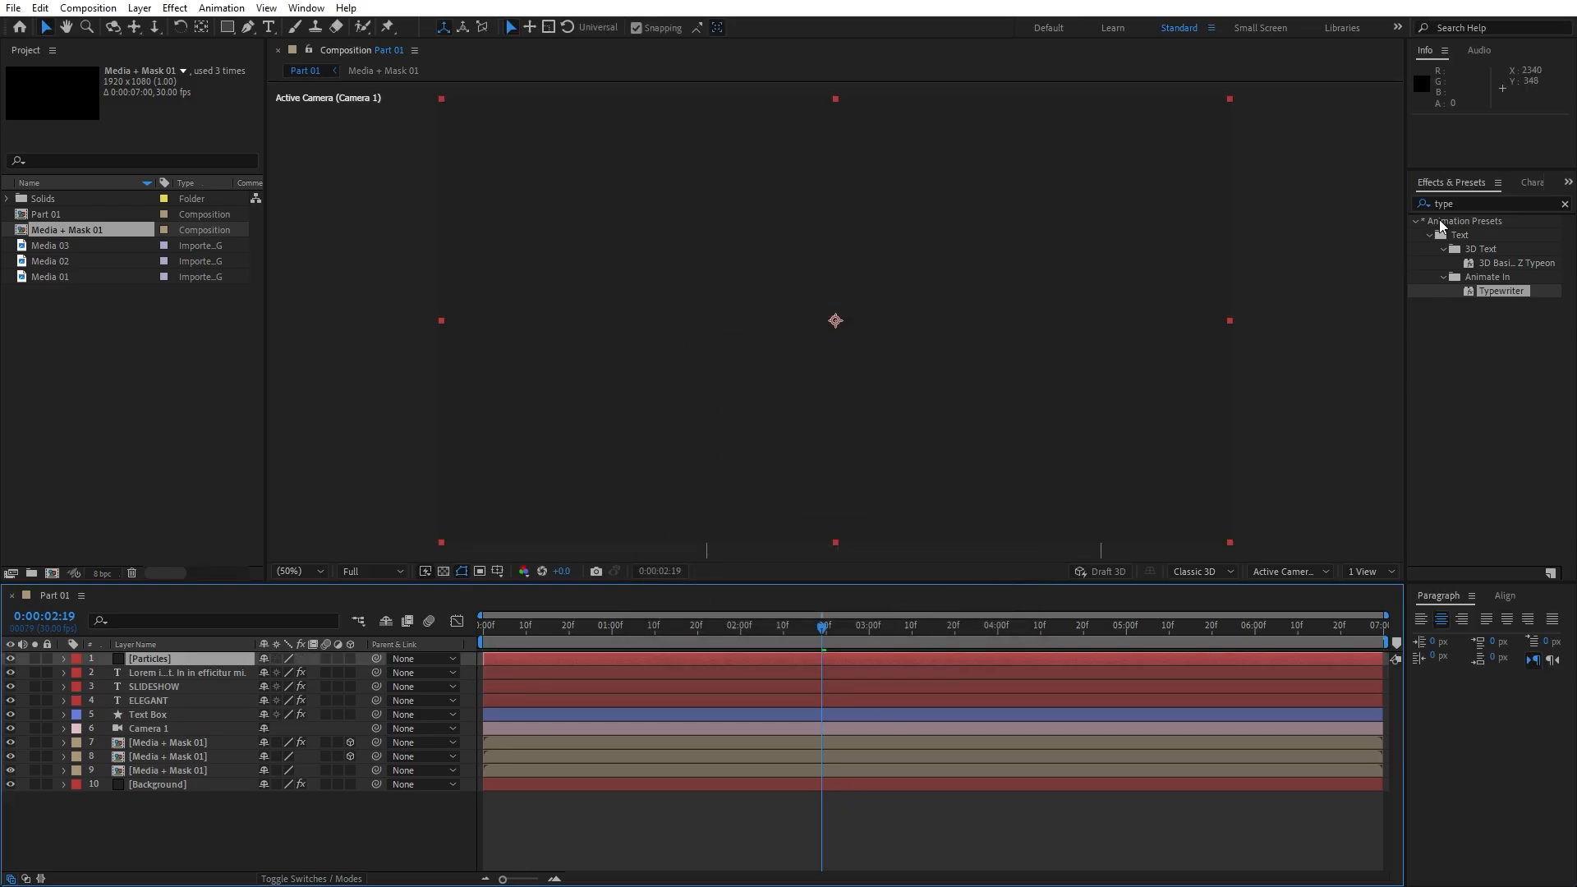
Apply CC Star Burst to the Particles layer
click(1472, 199)
text(star by=)
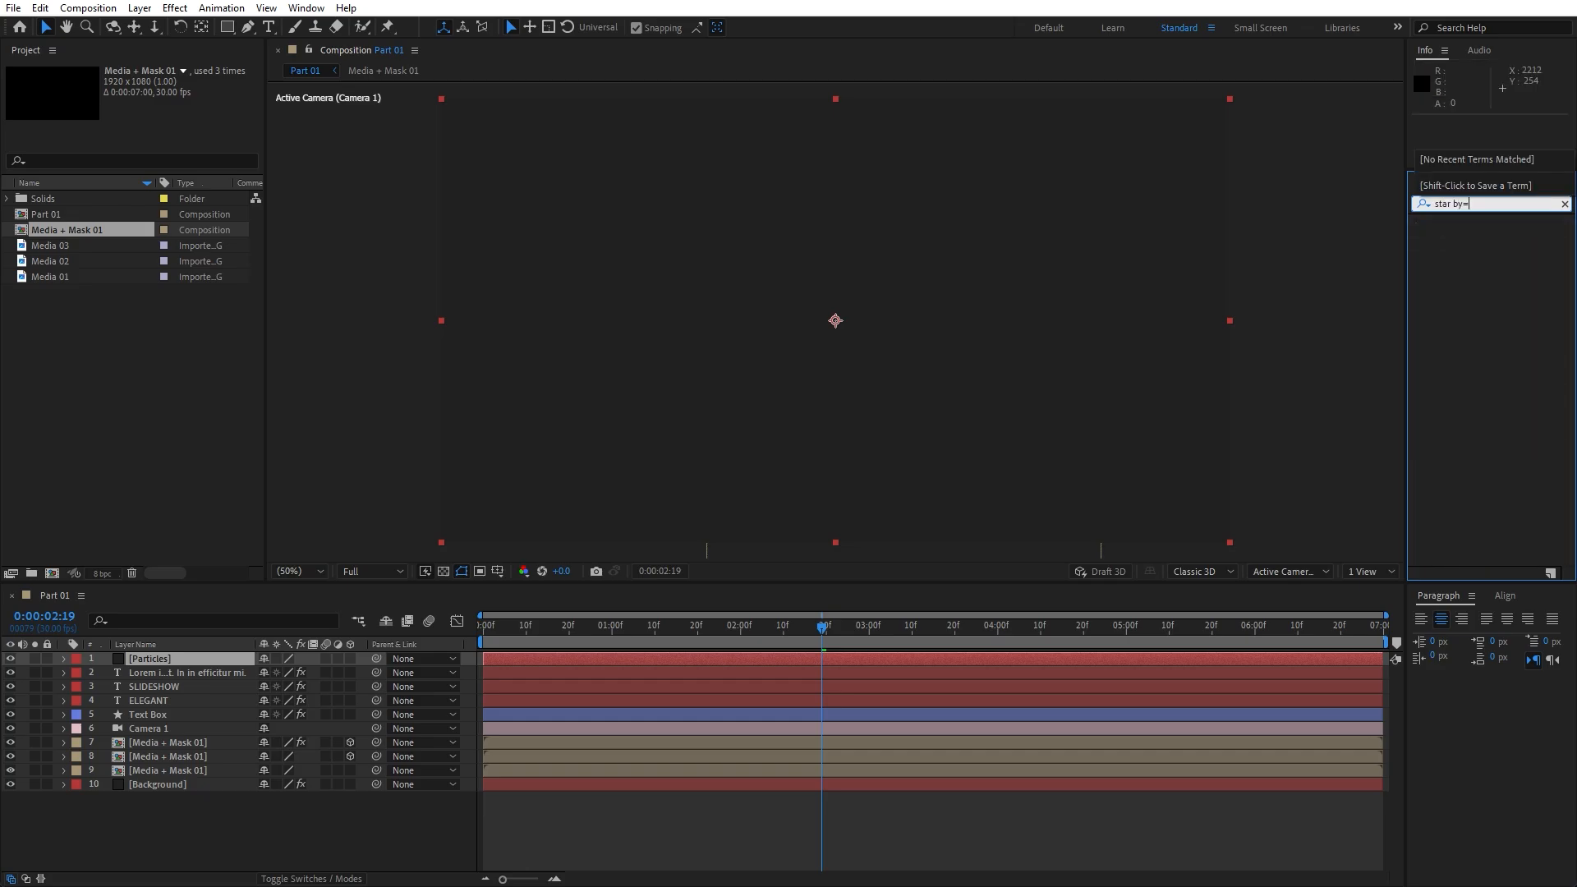
key(BackSpace)
text(u)
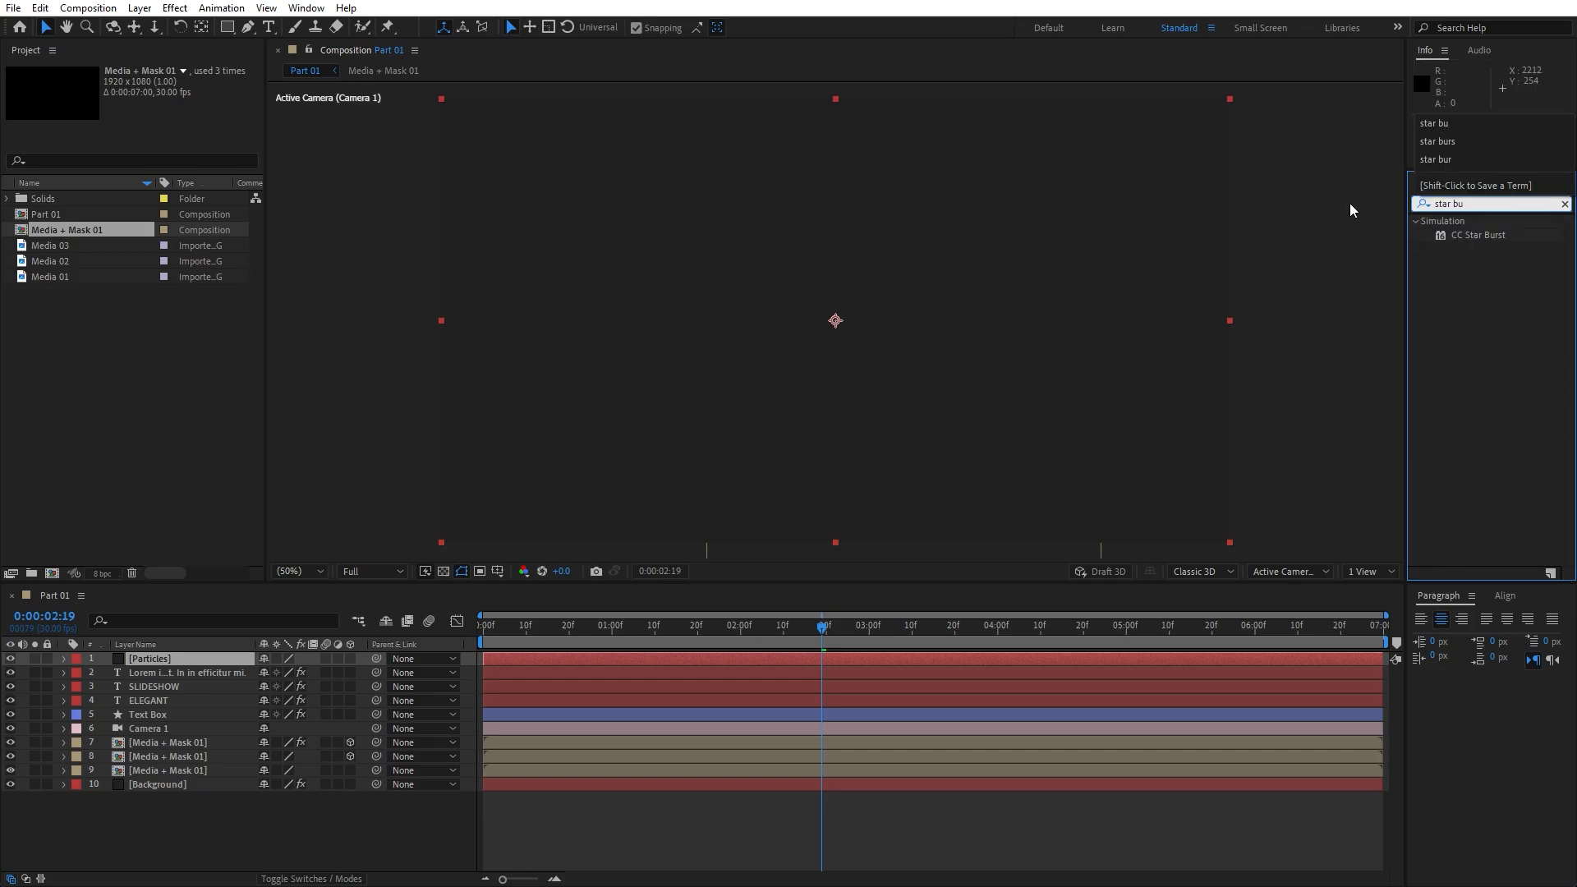
drag(1469, 237, 123, 658)
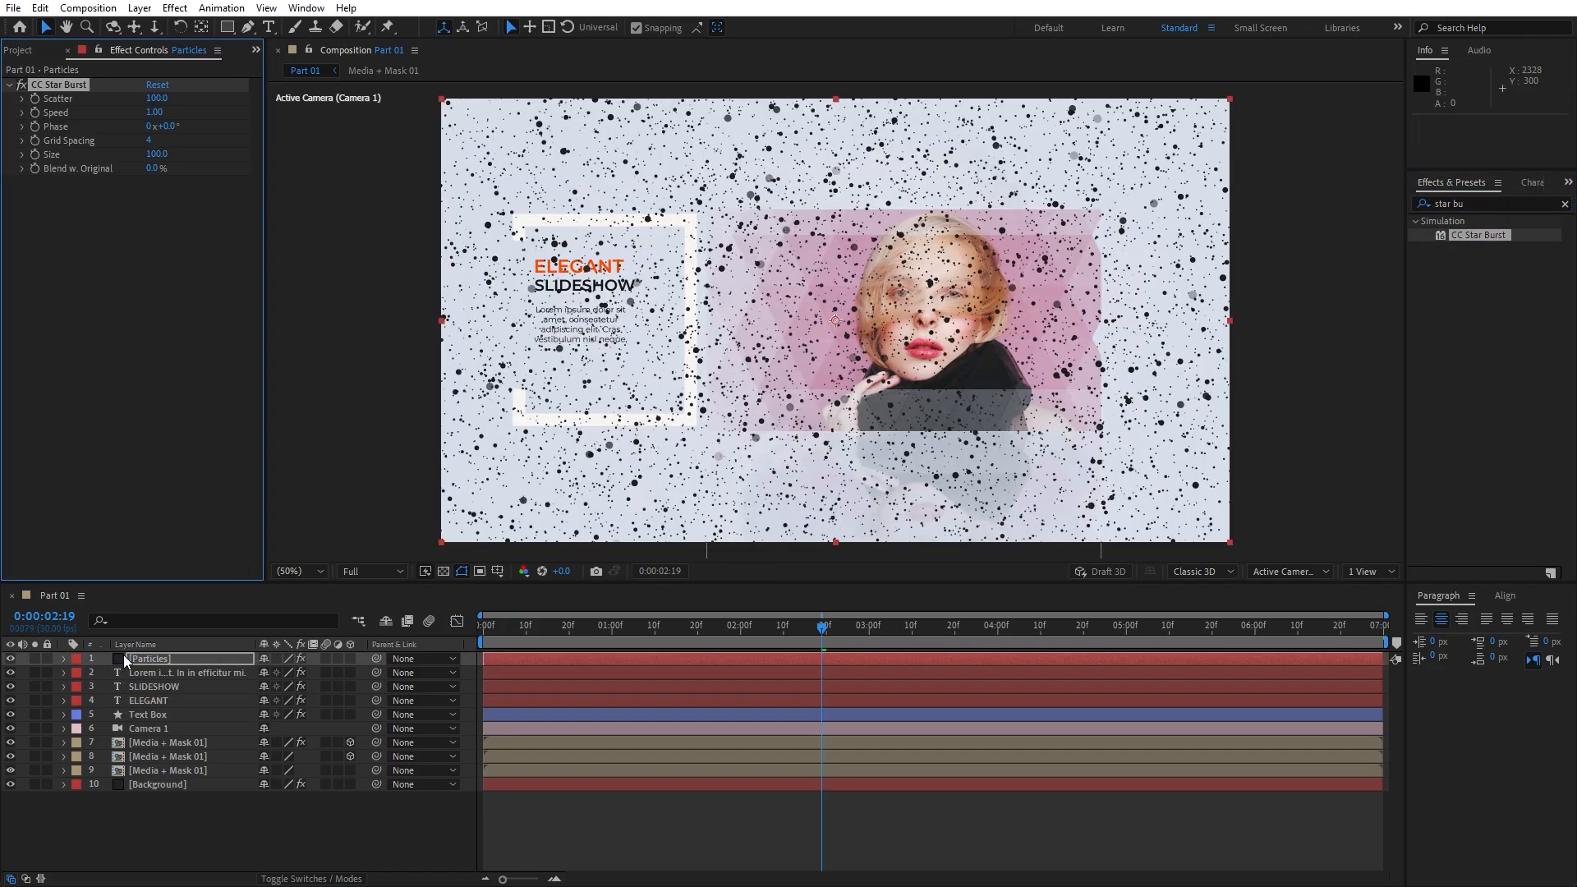
Set CC Star Burst to Scatter 200, Speed 0.05 and Size 25
click(156, 99)
text(200)
key(Tab)
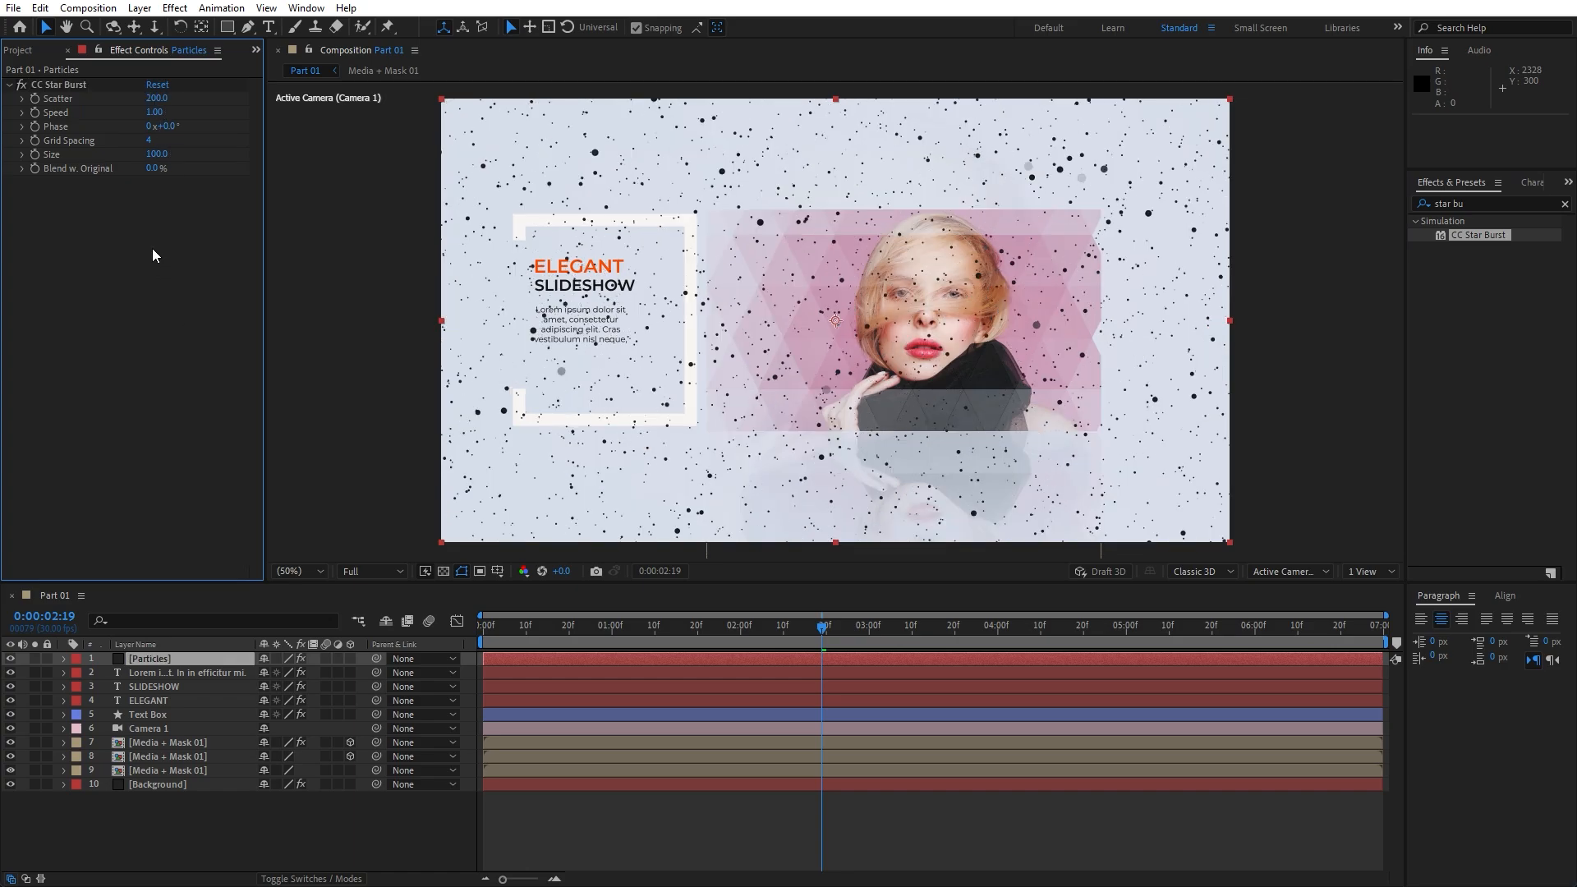
text(0)
click(157, 155)
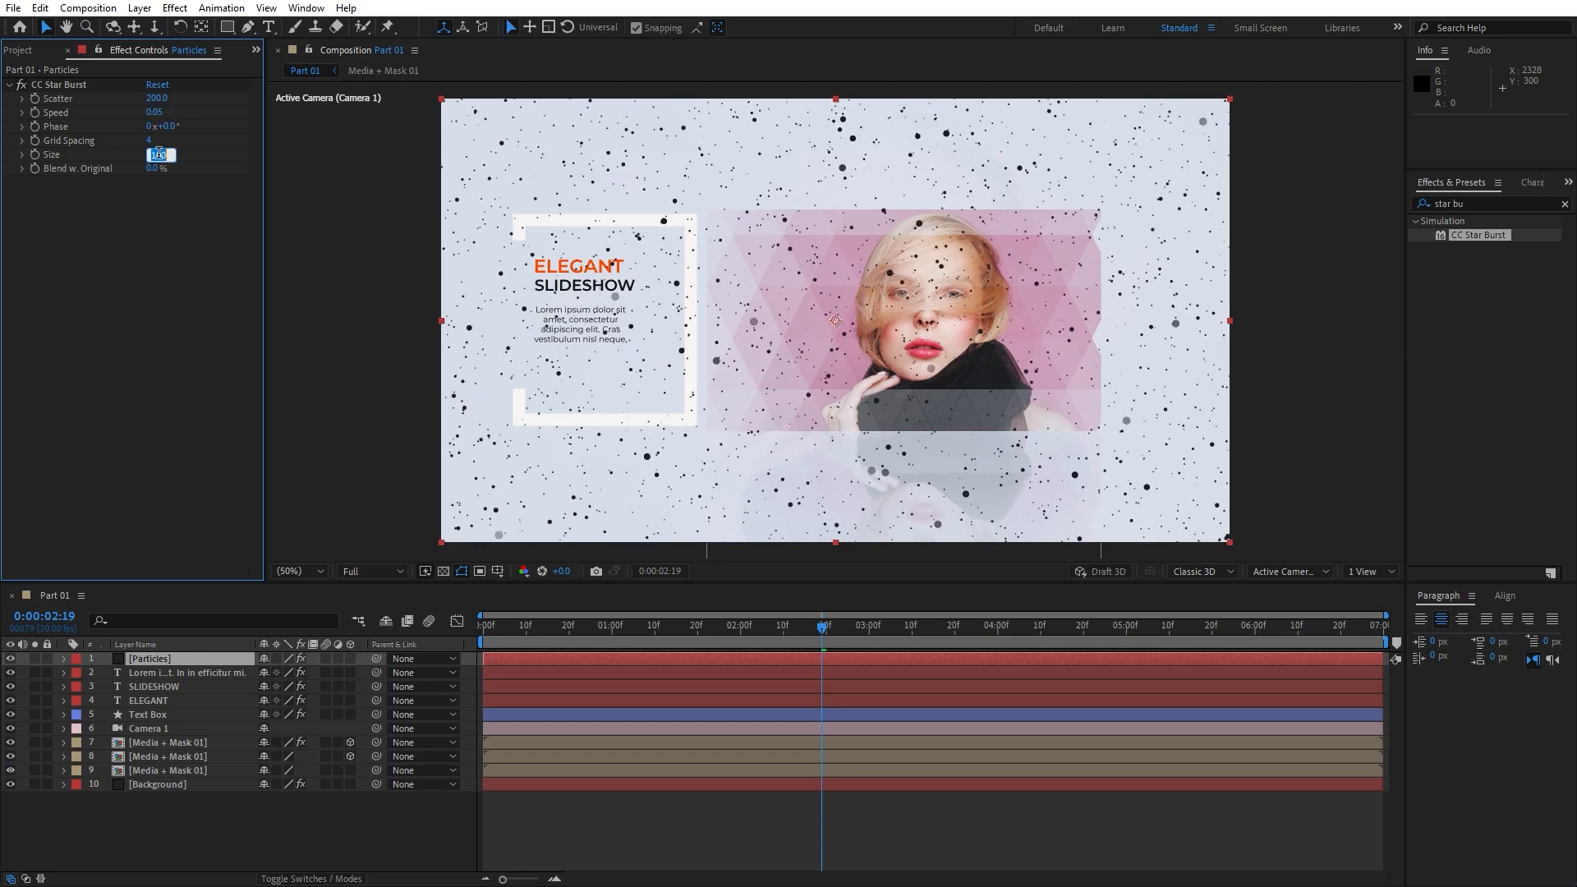
text(25)
key(Return)
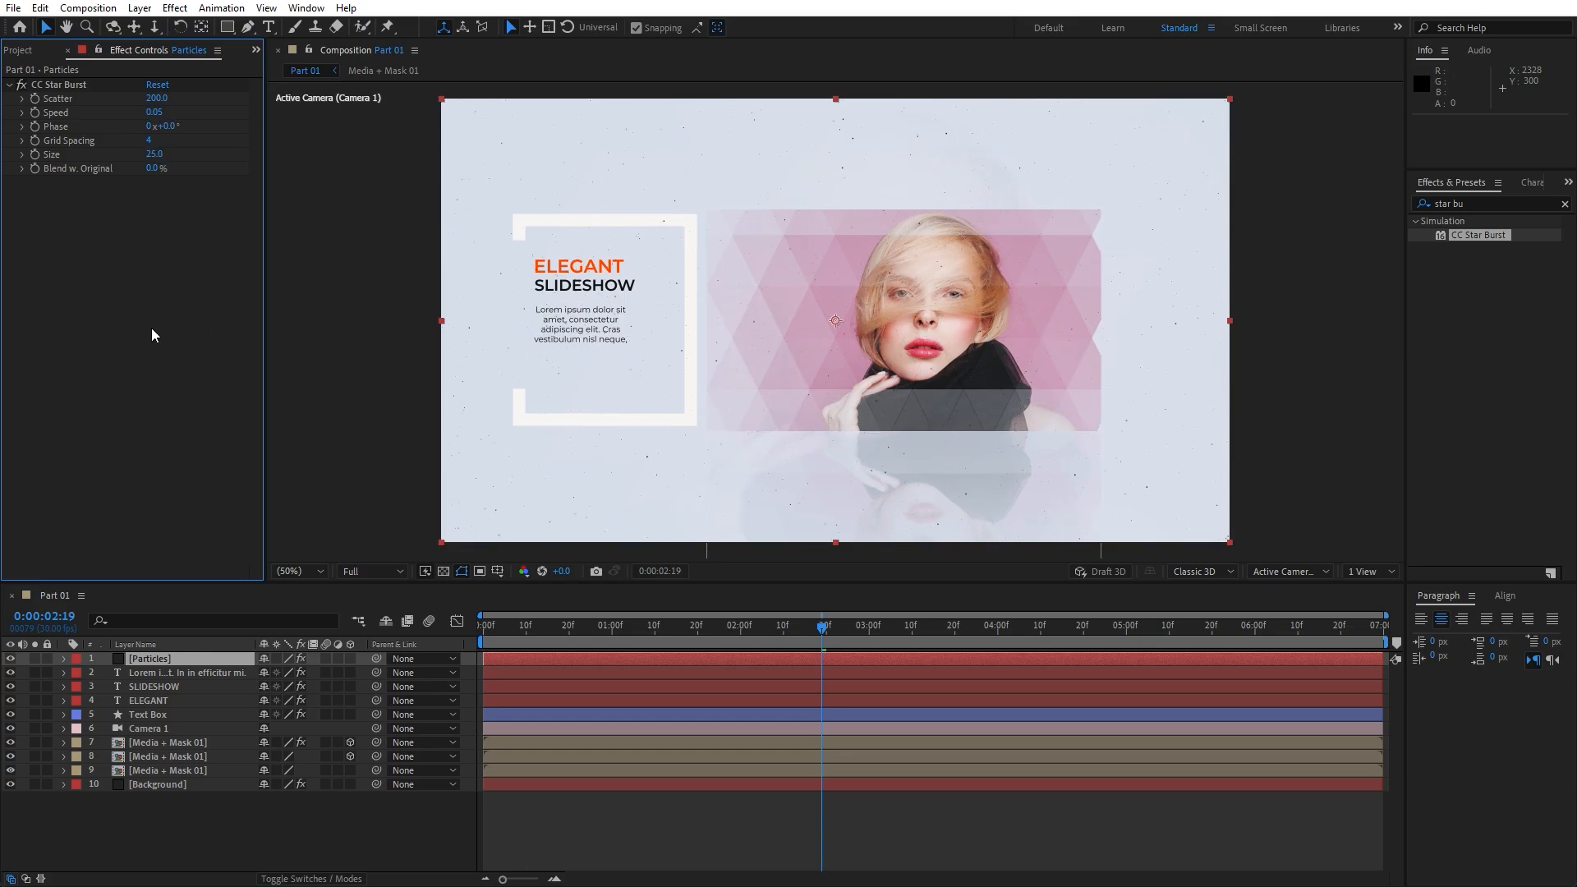
click(1480, 203)
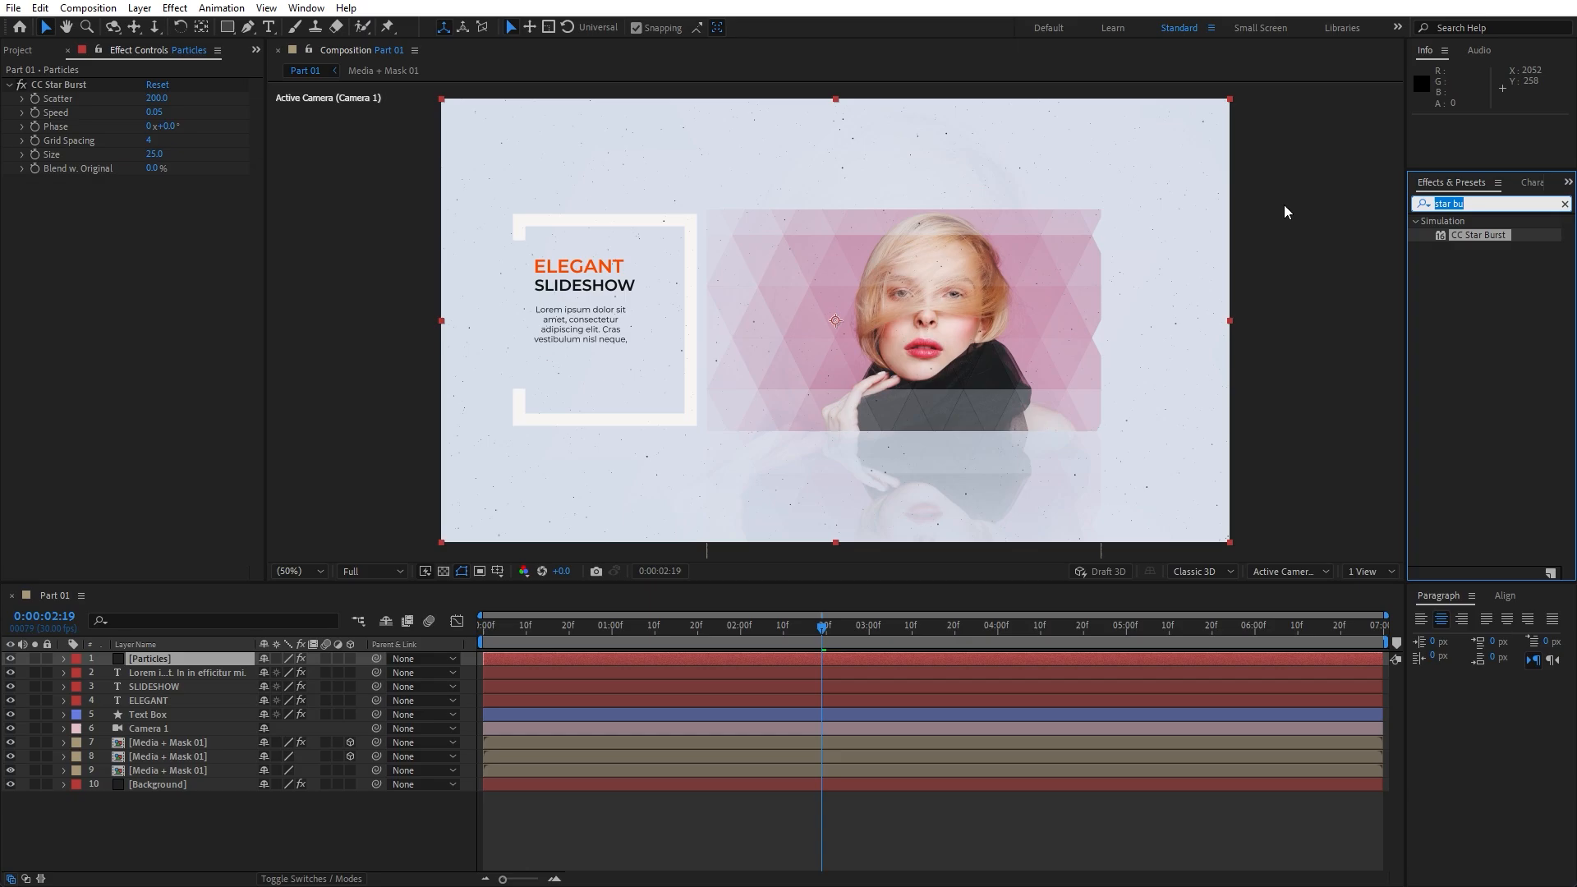
Apply Tritone to Particles with white (FFFFFF) Midtones and Shadows
text(trito)
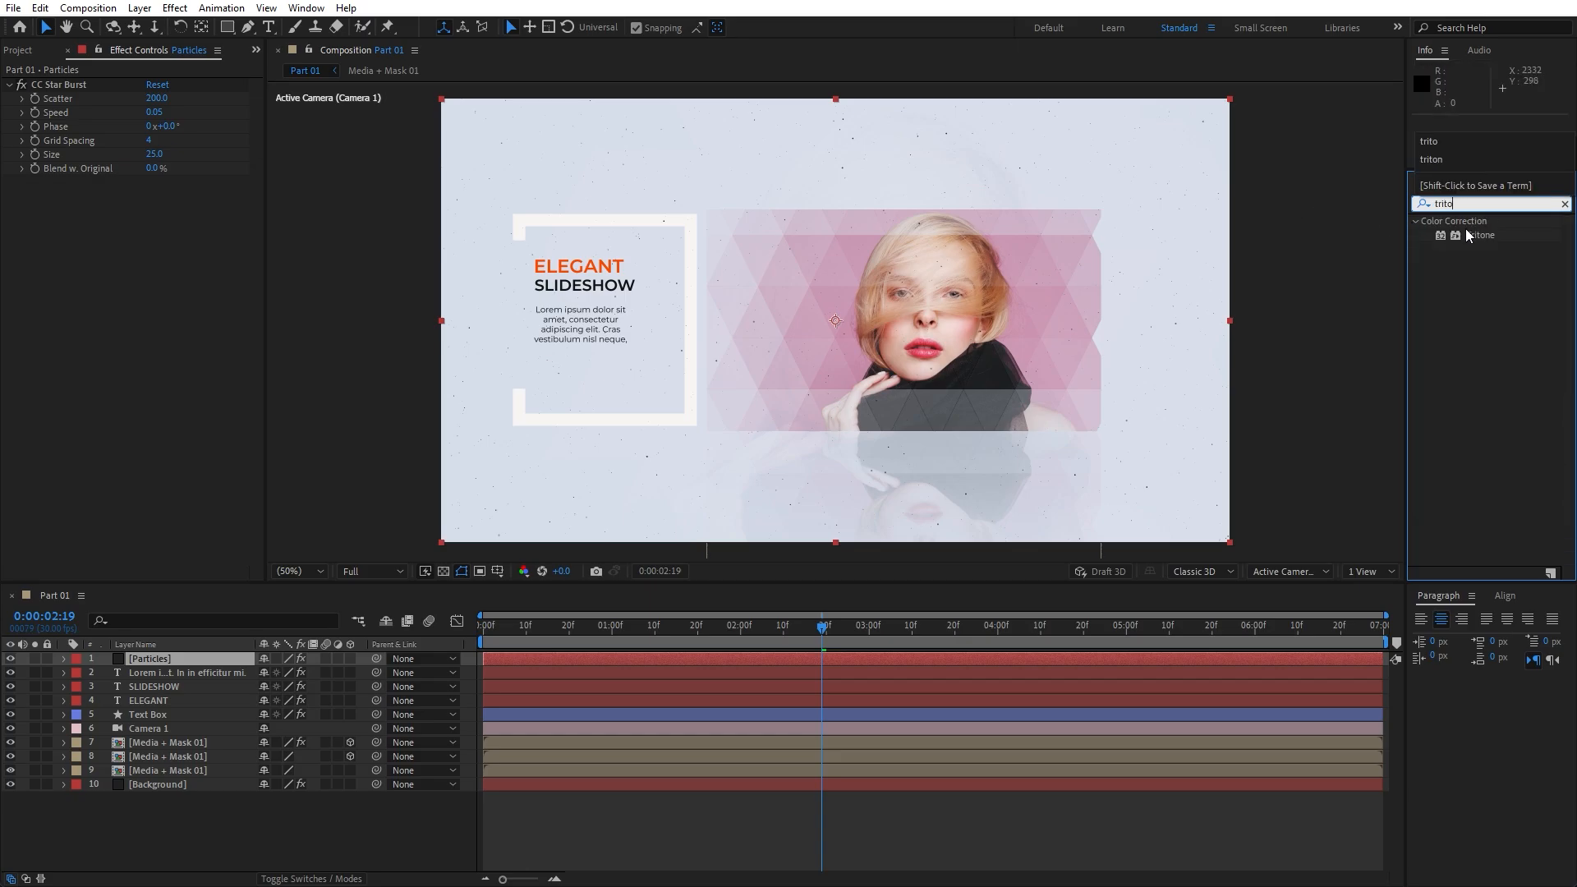
drag(1465, 232, 215, 660)
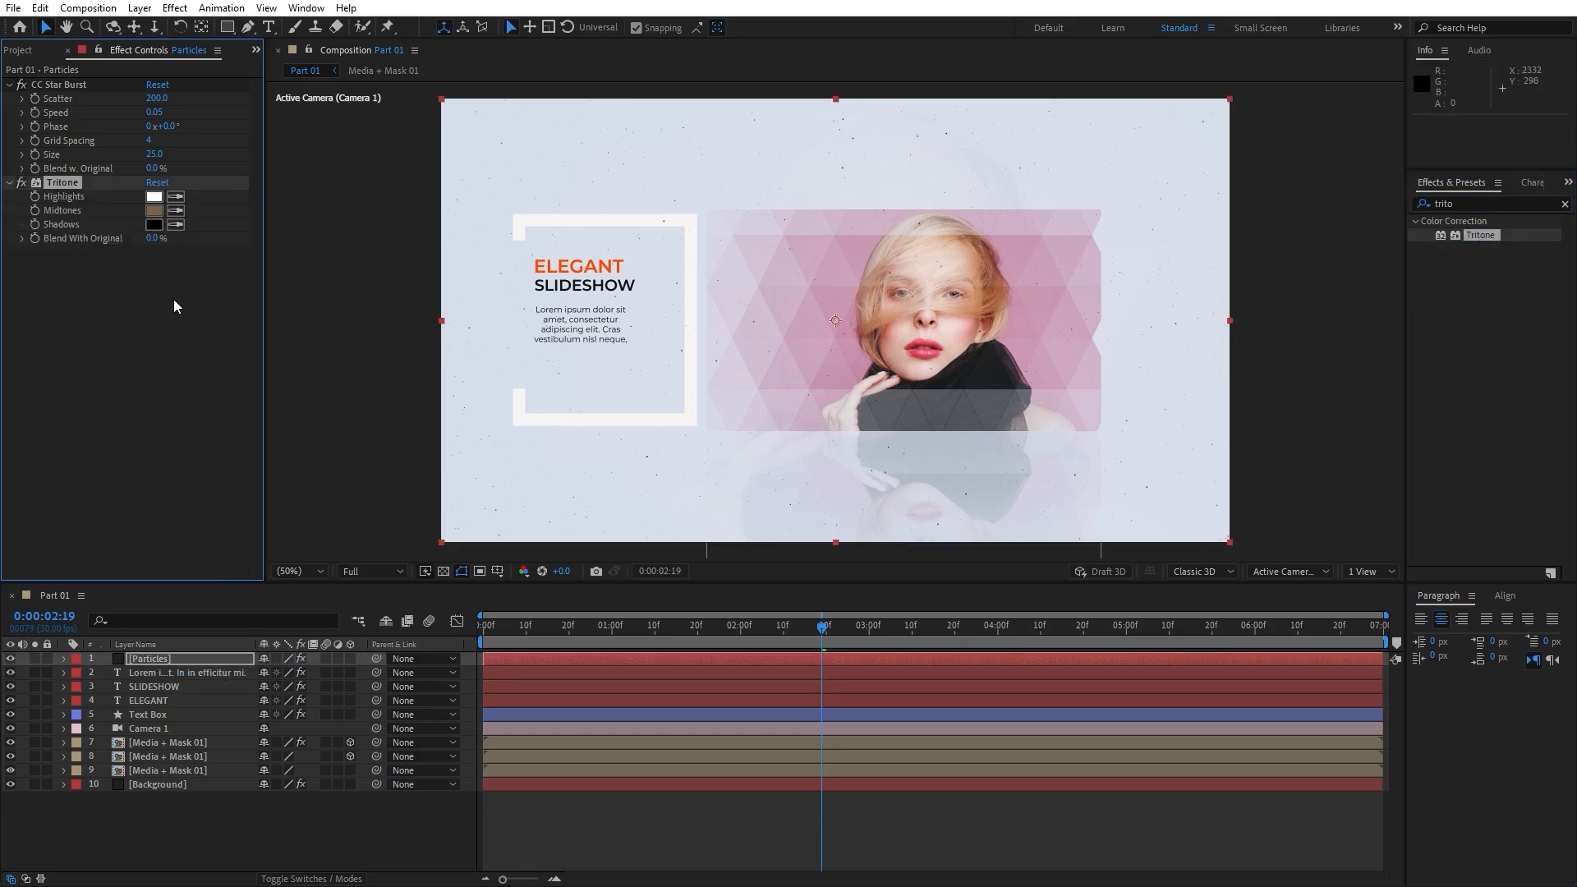
click(153, 210)
drag(1092, 703, 827, 511)
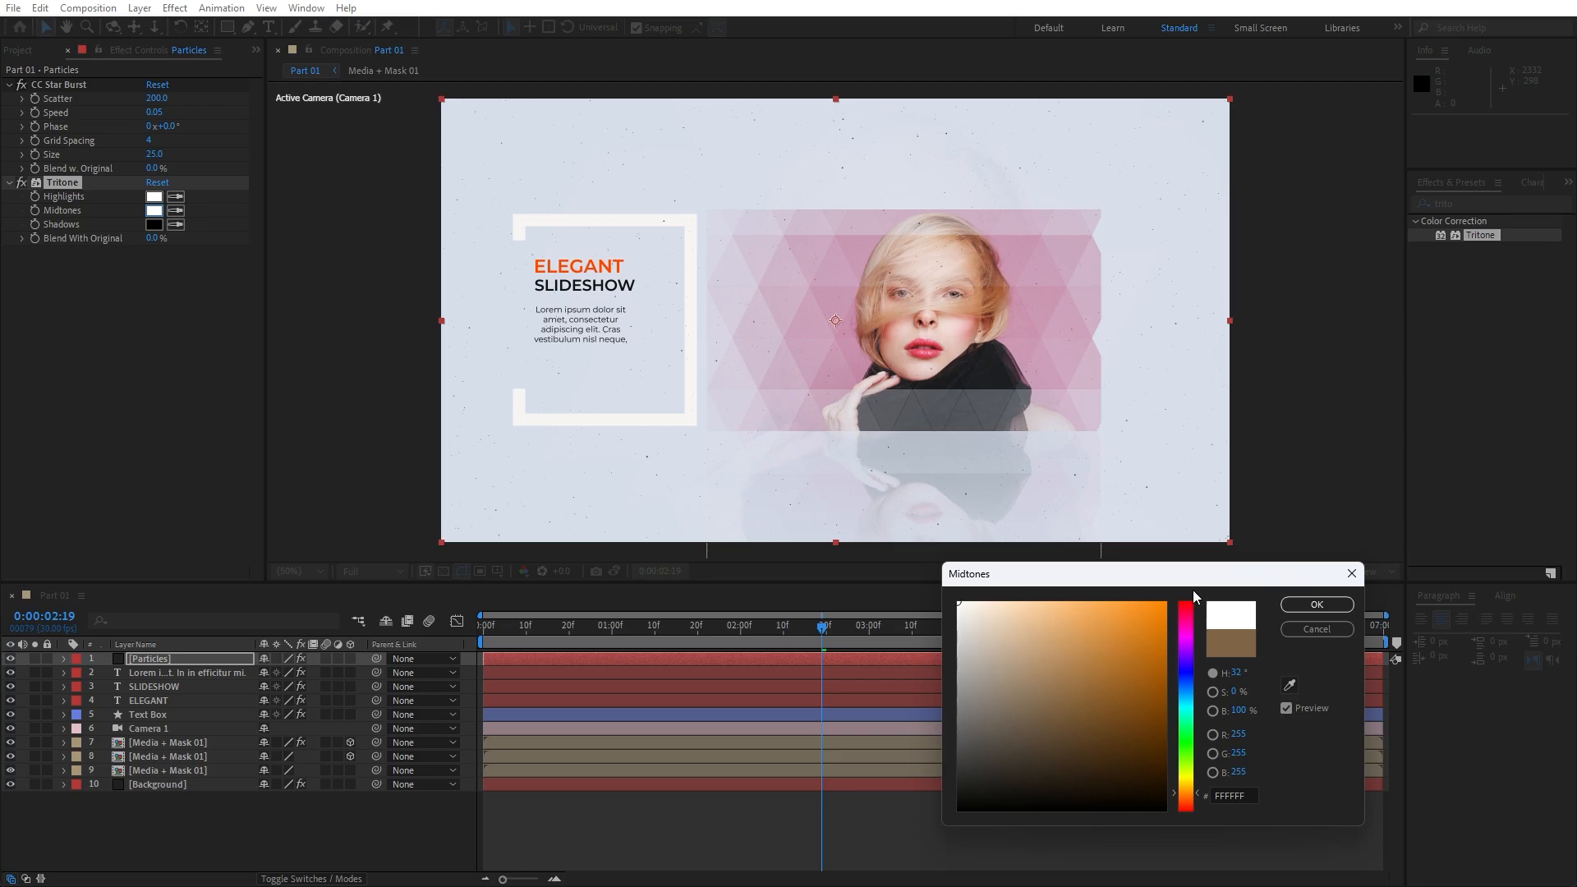
click(1316, 604)
click(153, 224)
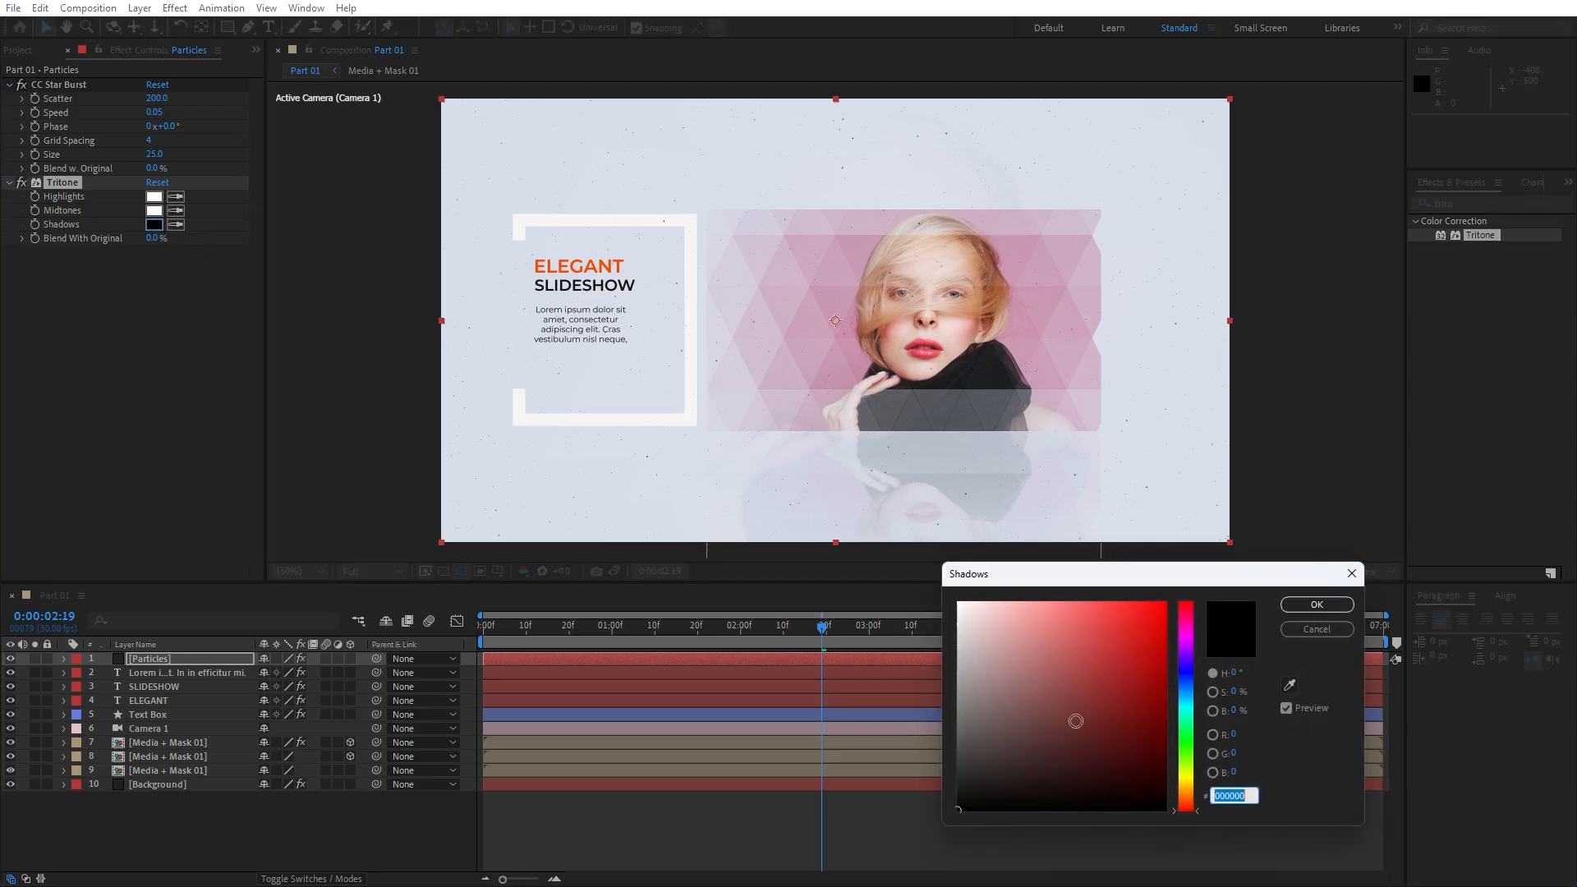
drag(1076, 720, 833, 534)
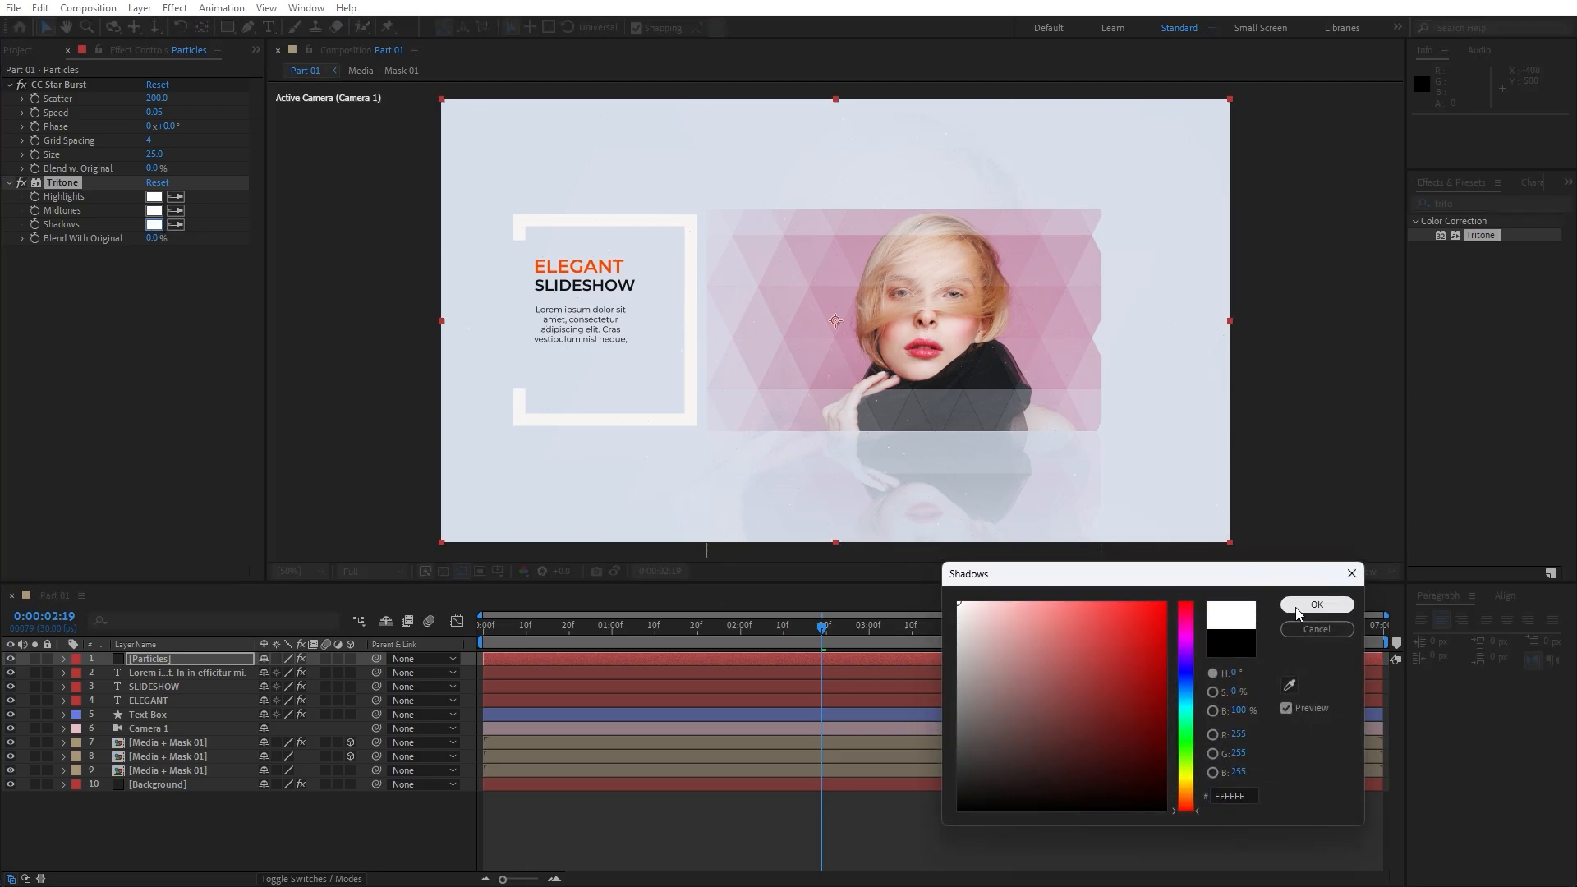
click(1316, 604)
Preview the animation around 0:00:03 and raise CC Star Burst Size to 40
drag(818, 634, 899, 626)
key(slash)
key(comma)
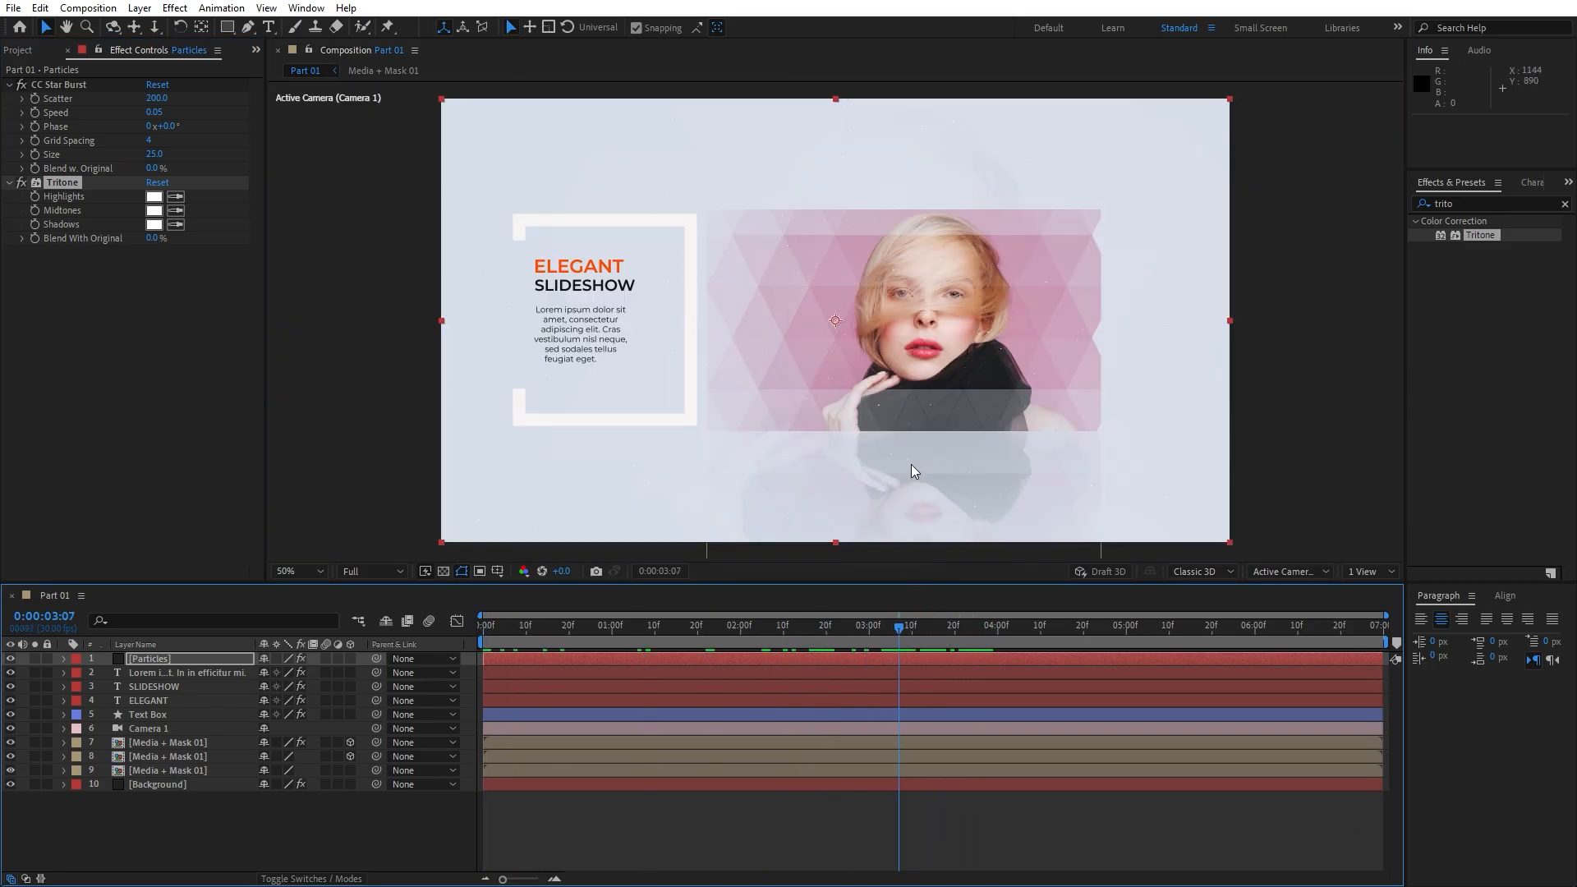
key(space)
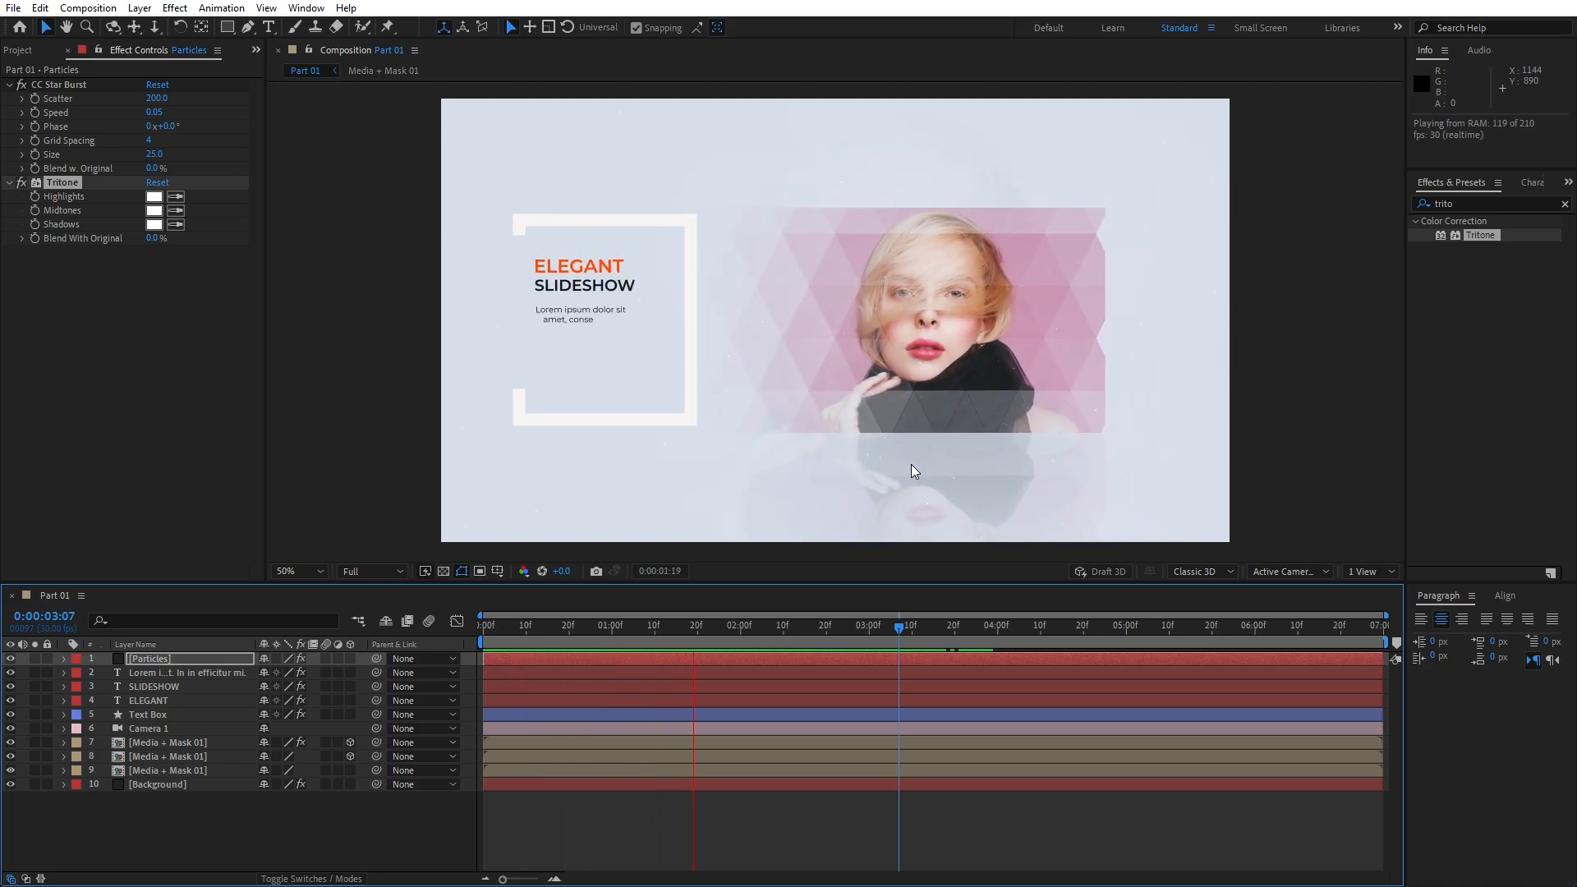
drag(841, 631, 873, 636)
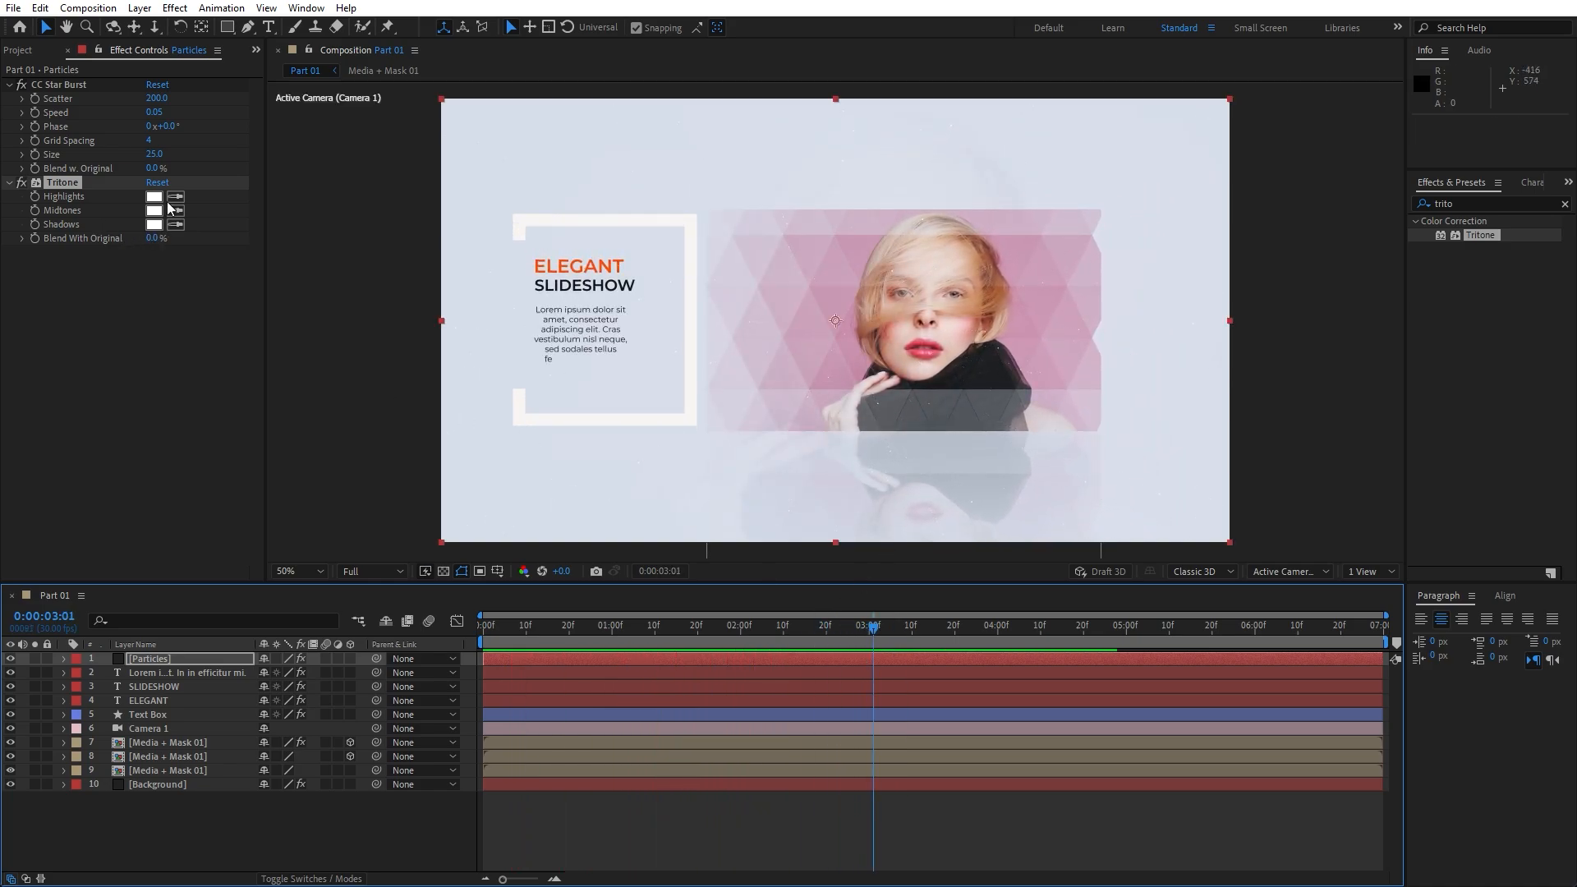
click(155, 154)
key(Return)
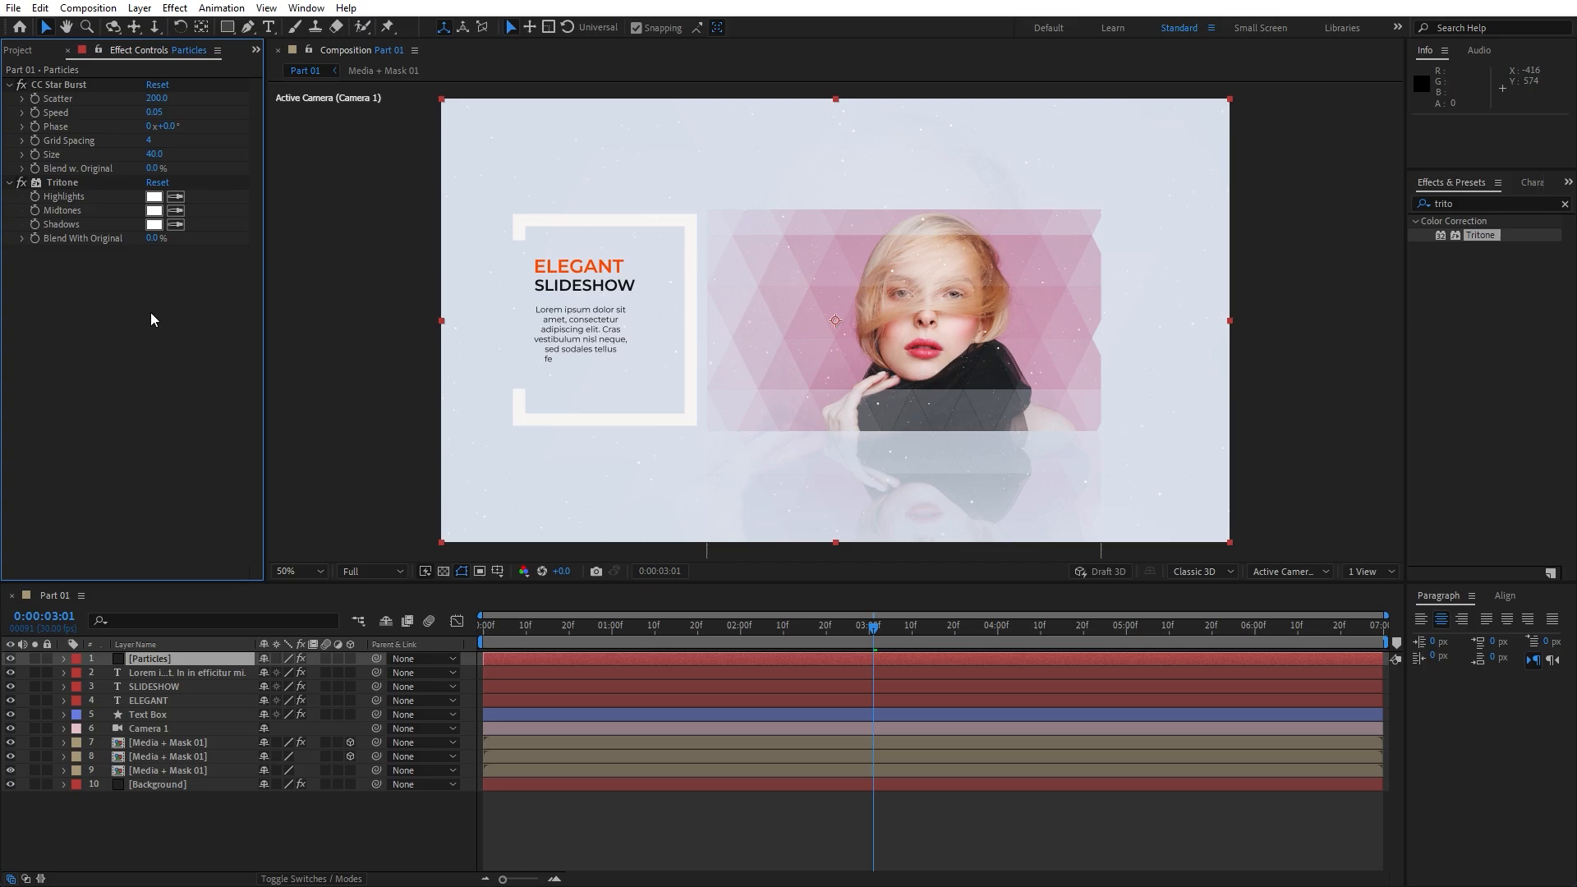
drag(873, 630, 951, 635)
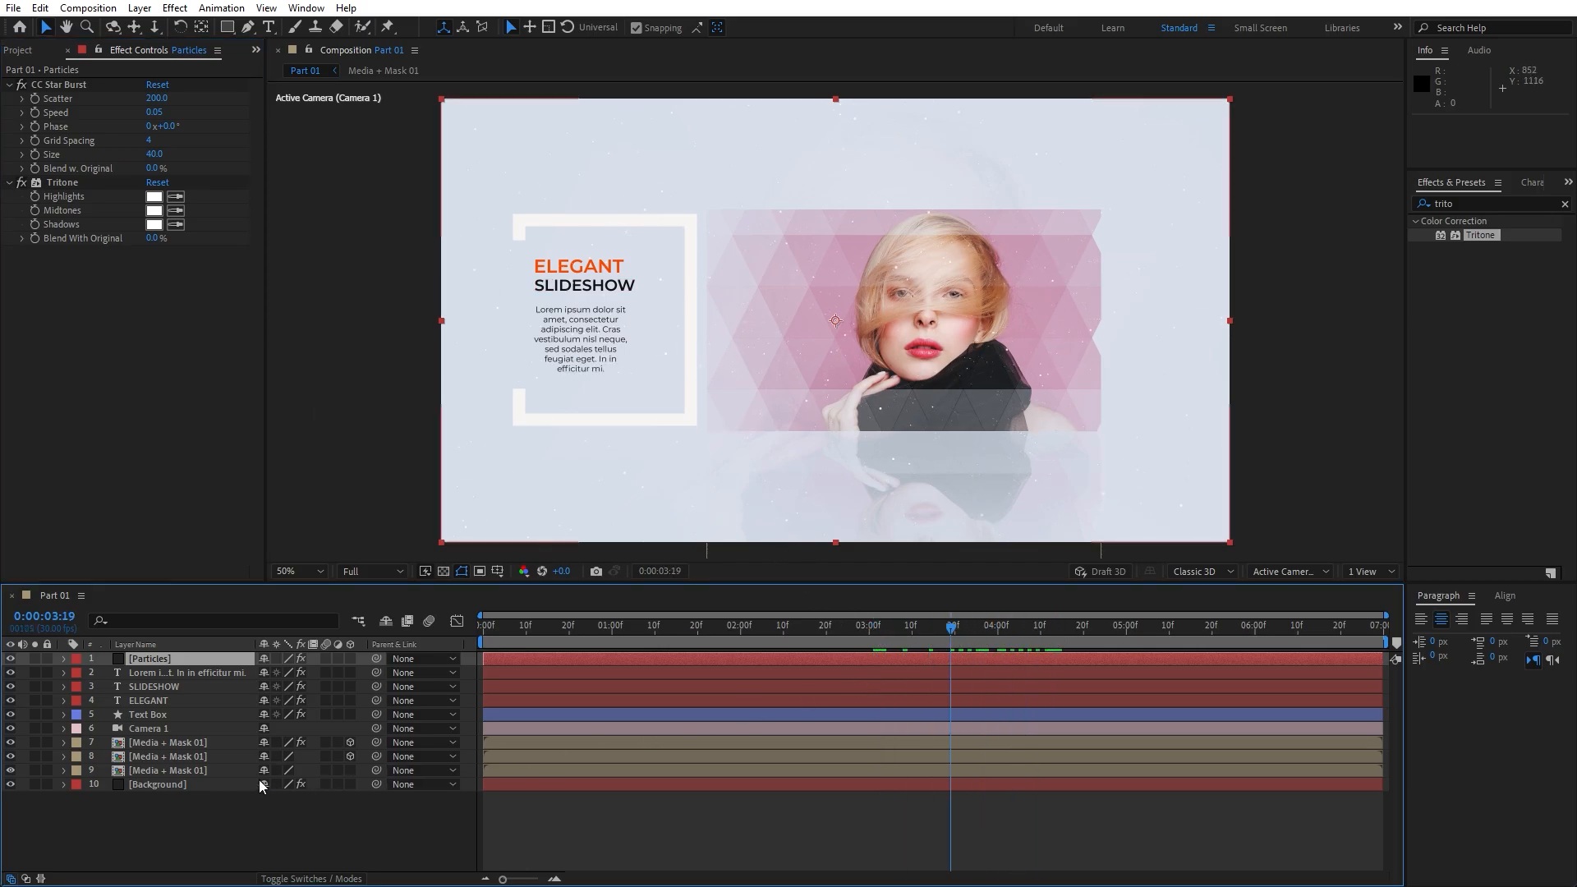
Duplicate the Media + Mask 01 layer twice and move one copy to the top
click(181, 760)
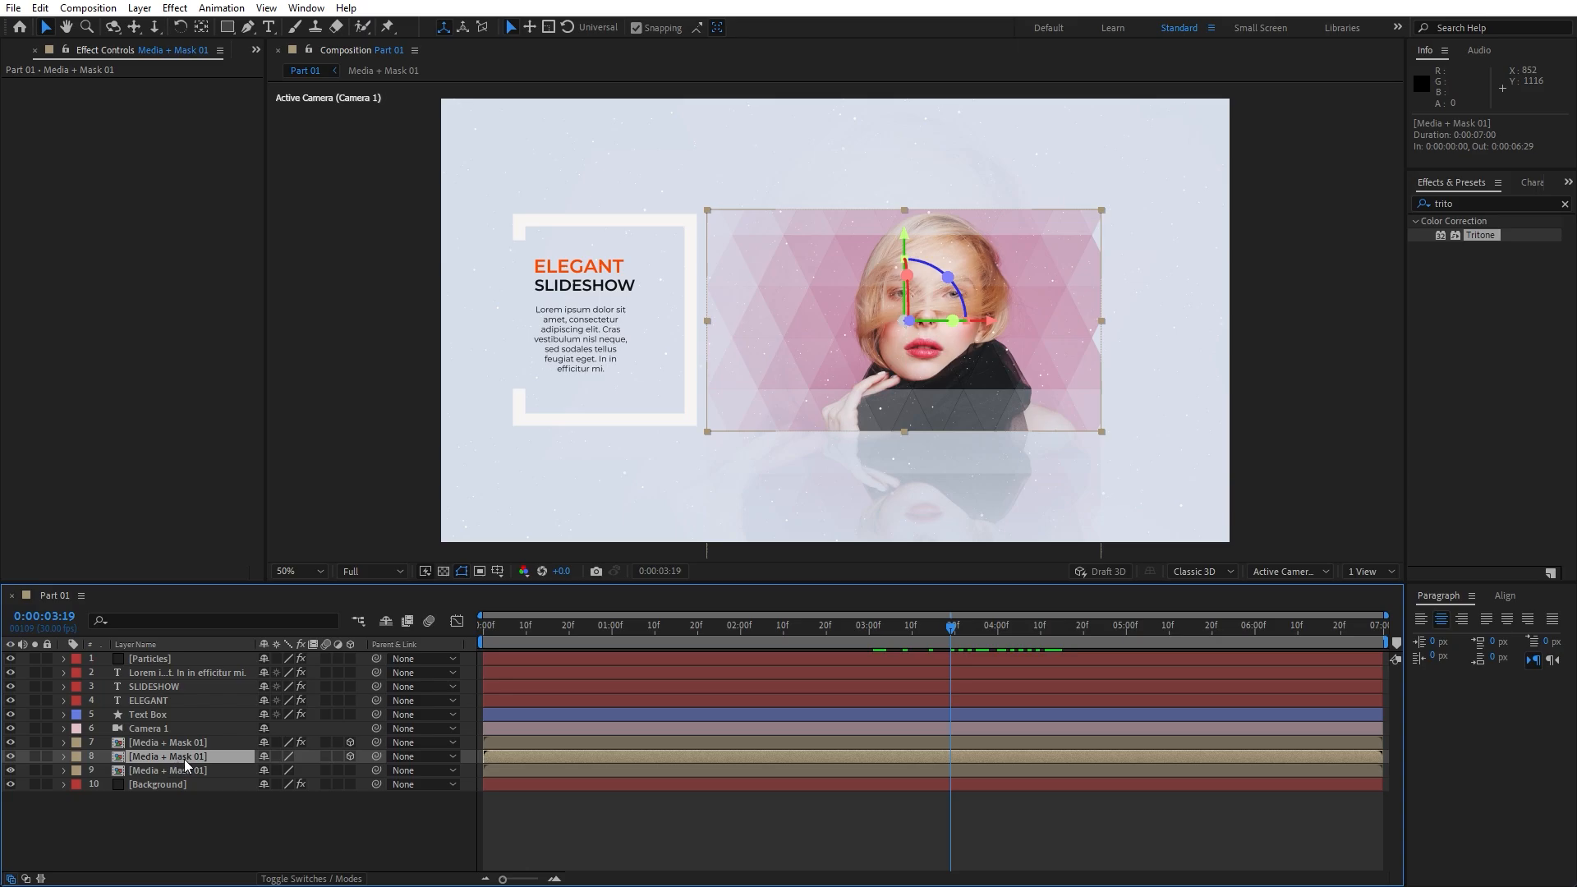
key(ctrl+d)
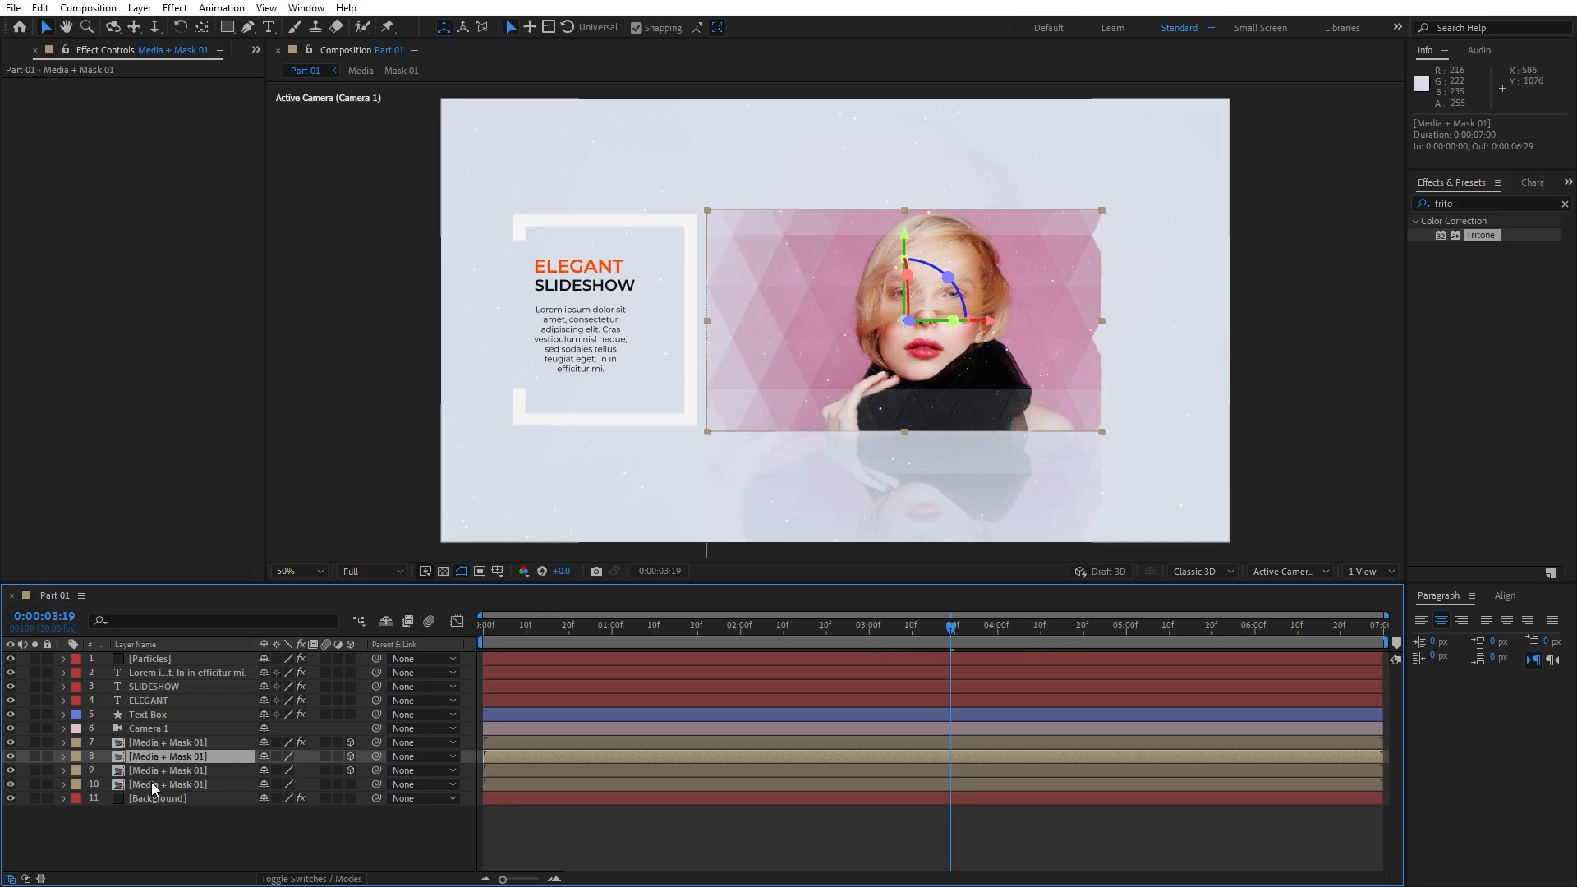
click(159, 745)
click(160, 762)
key(ctrl+d)
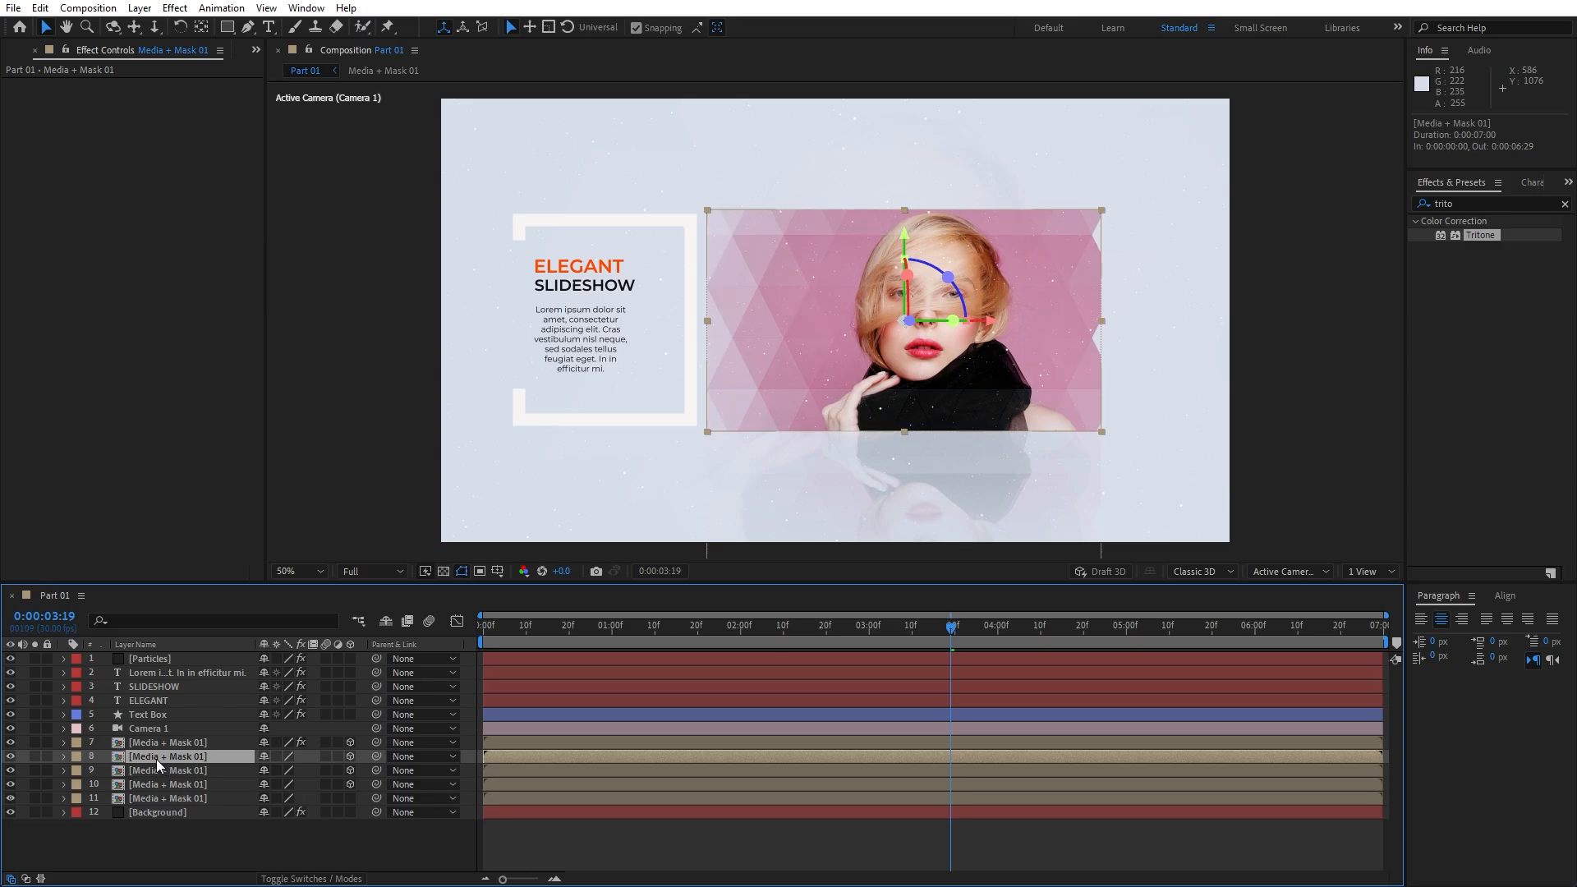
drag(179, 765, 179, 655)
Set the Particles layer's track matte to Alpha Inverted Matte
click(170, 669)
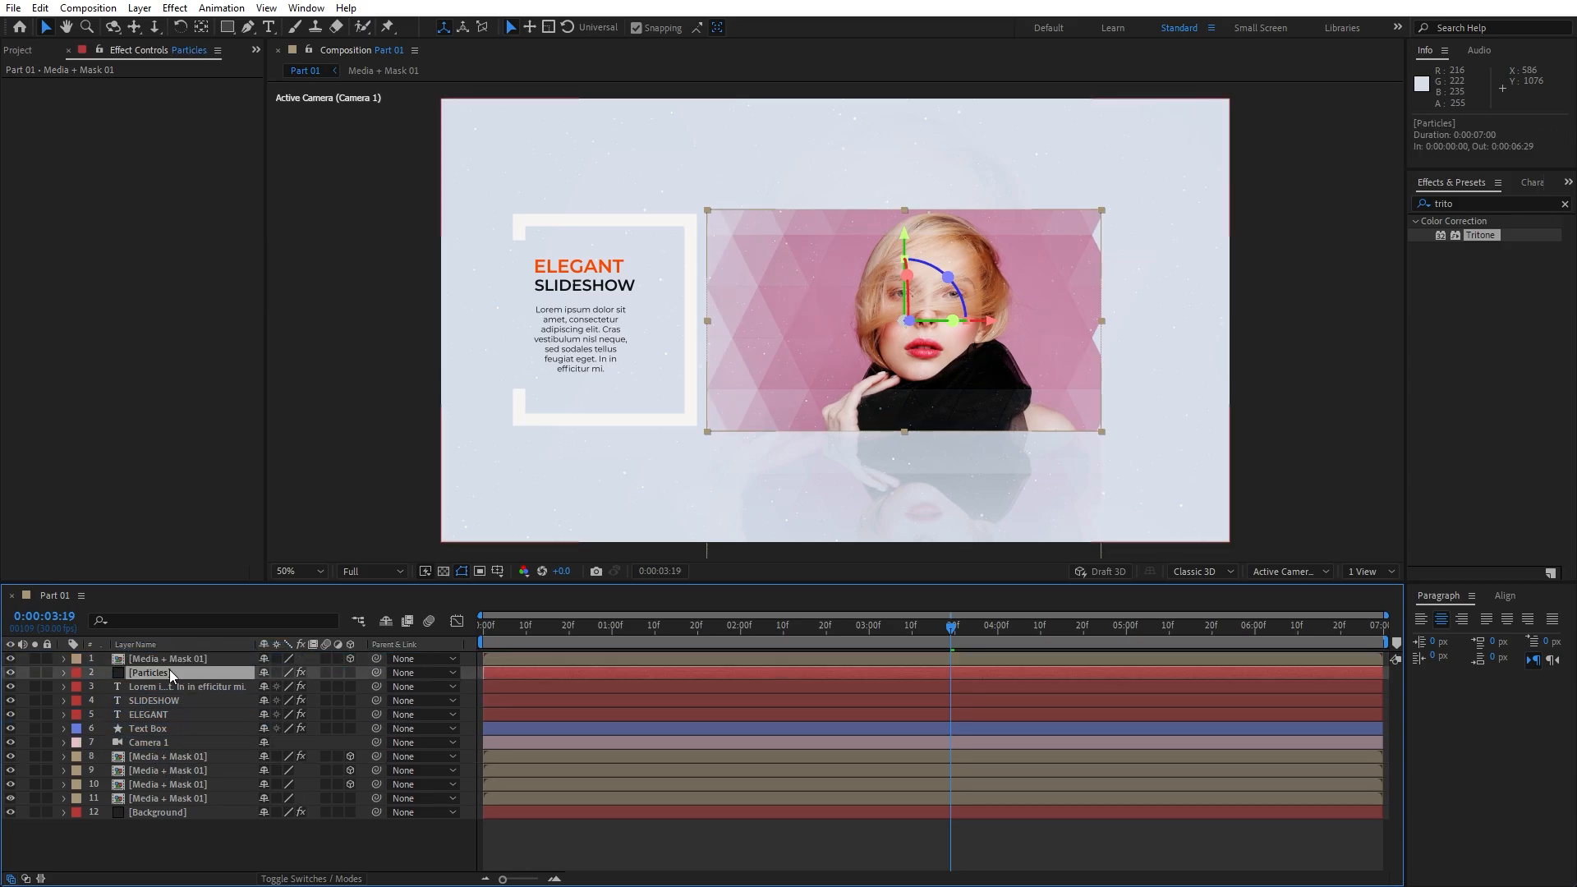
click(311, 878)
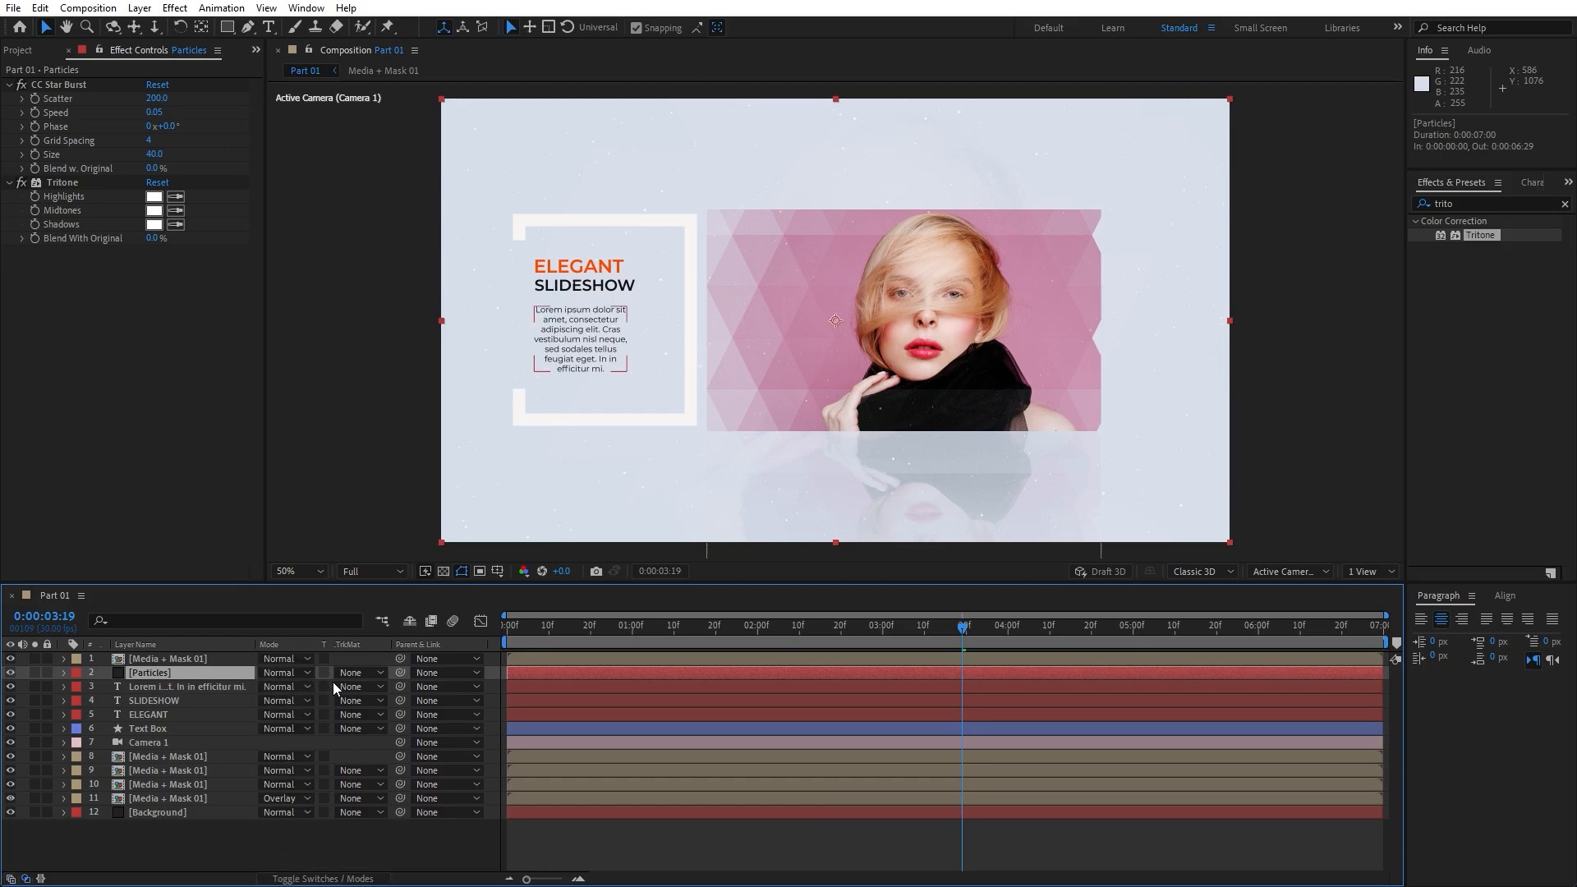
click(359, 672)
click(421, 735)
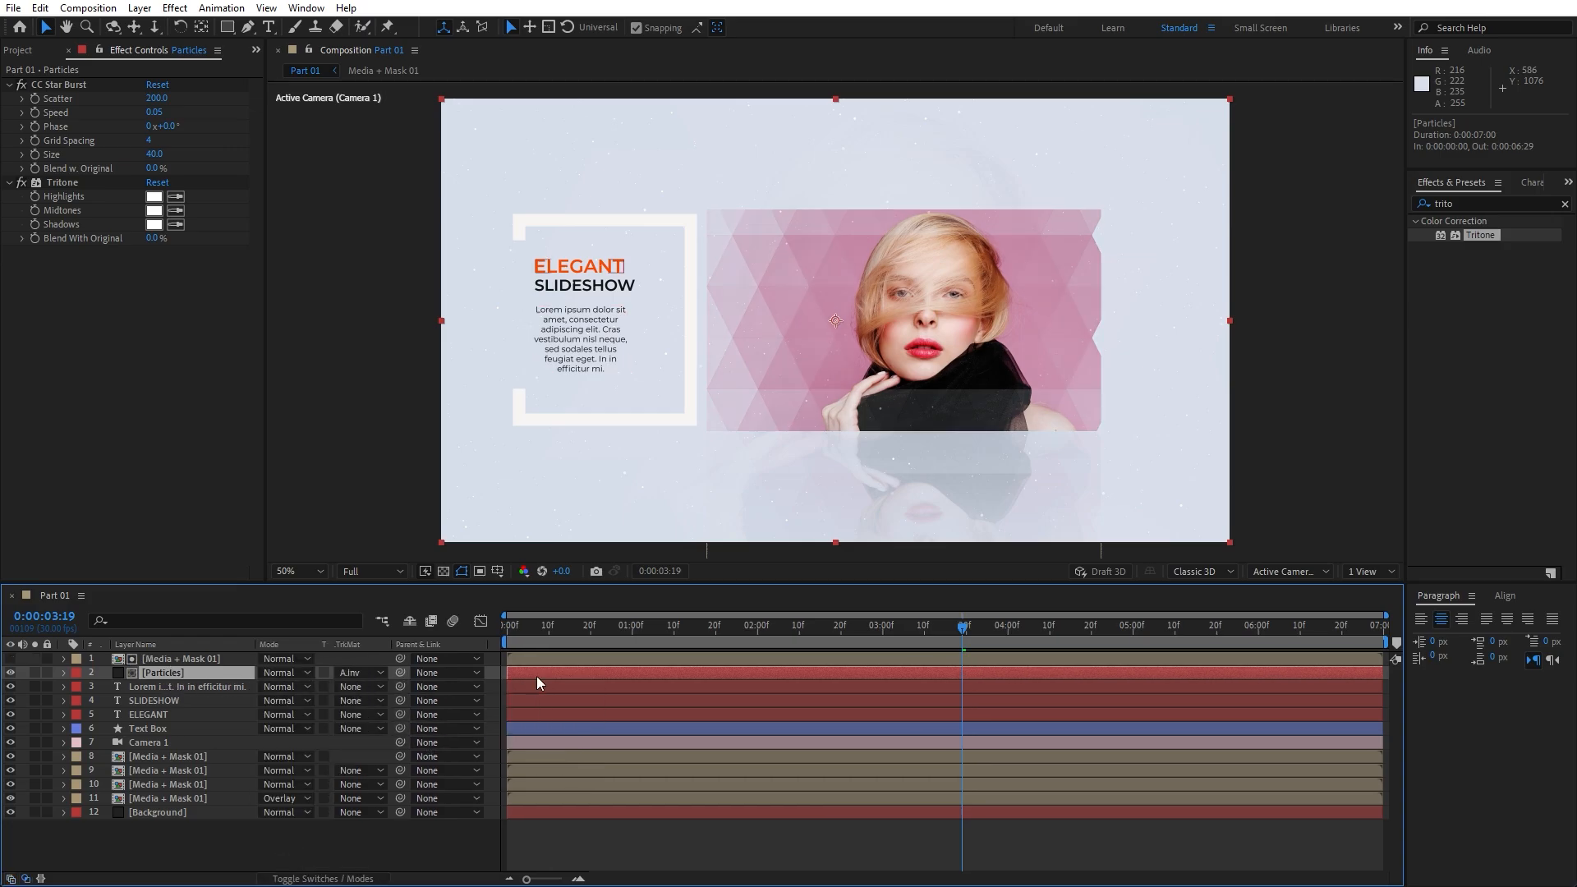
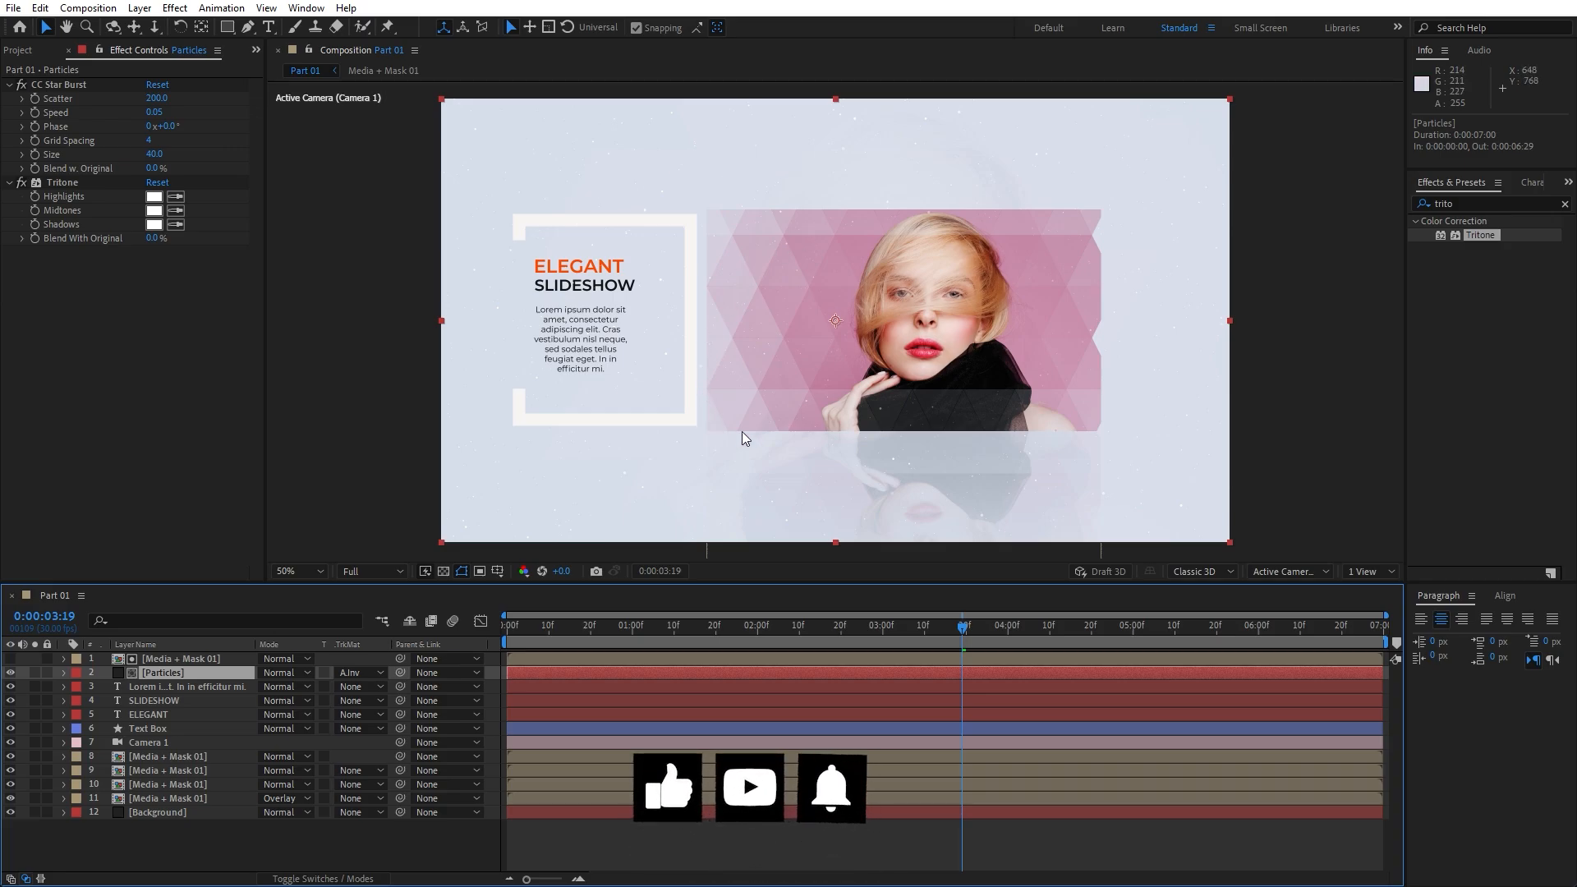
Scrub back and preview the Part 01 slideshow, then return to the Project panel
drag(786, 631, 679, 634)
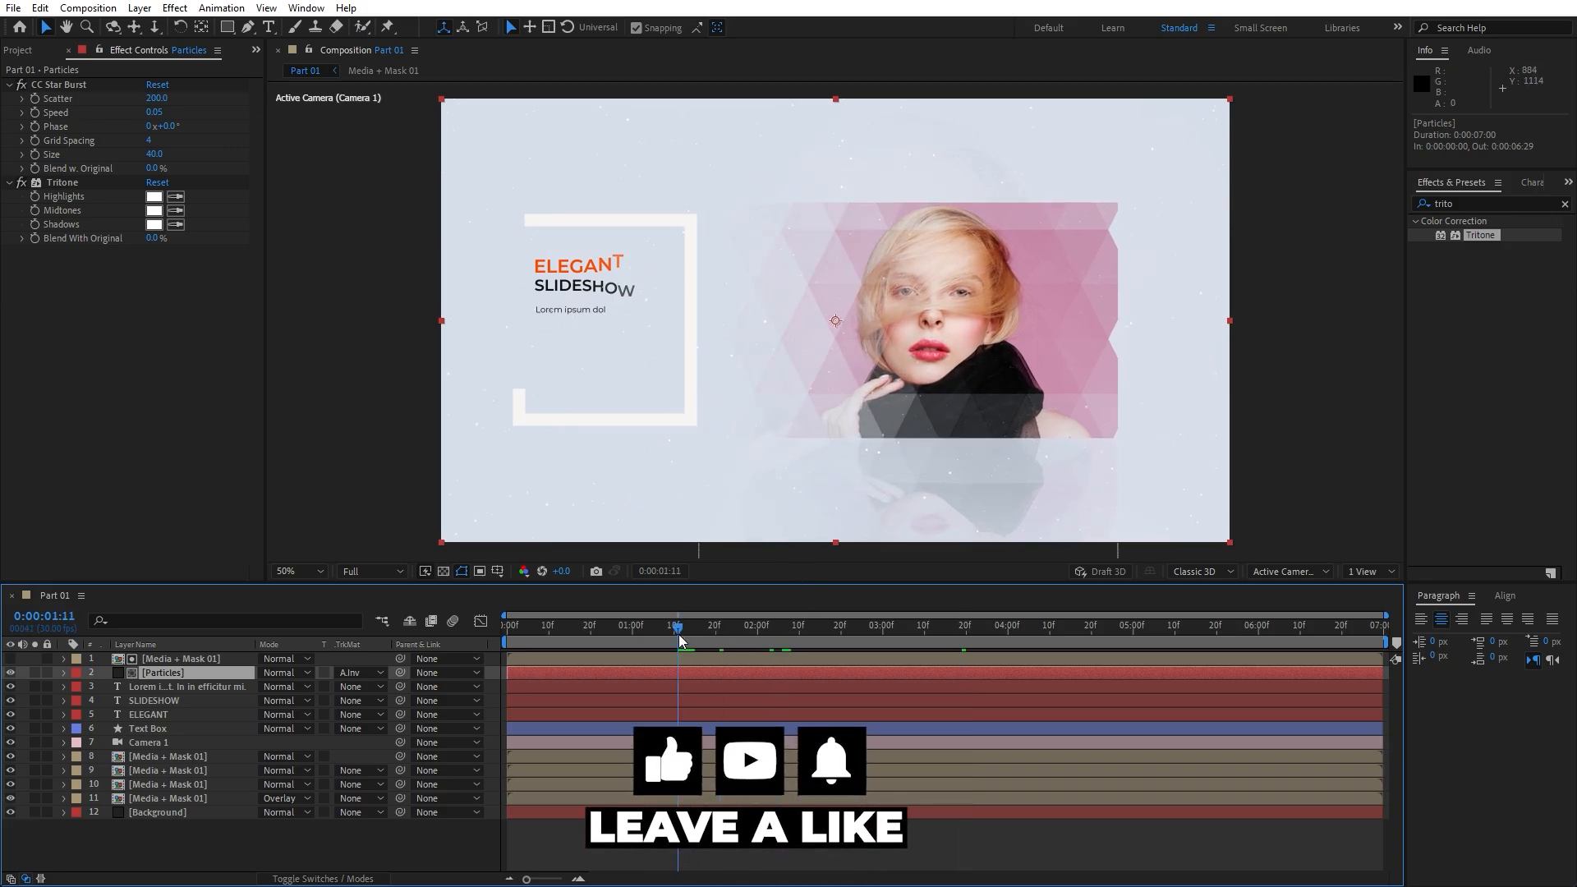
key(space)
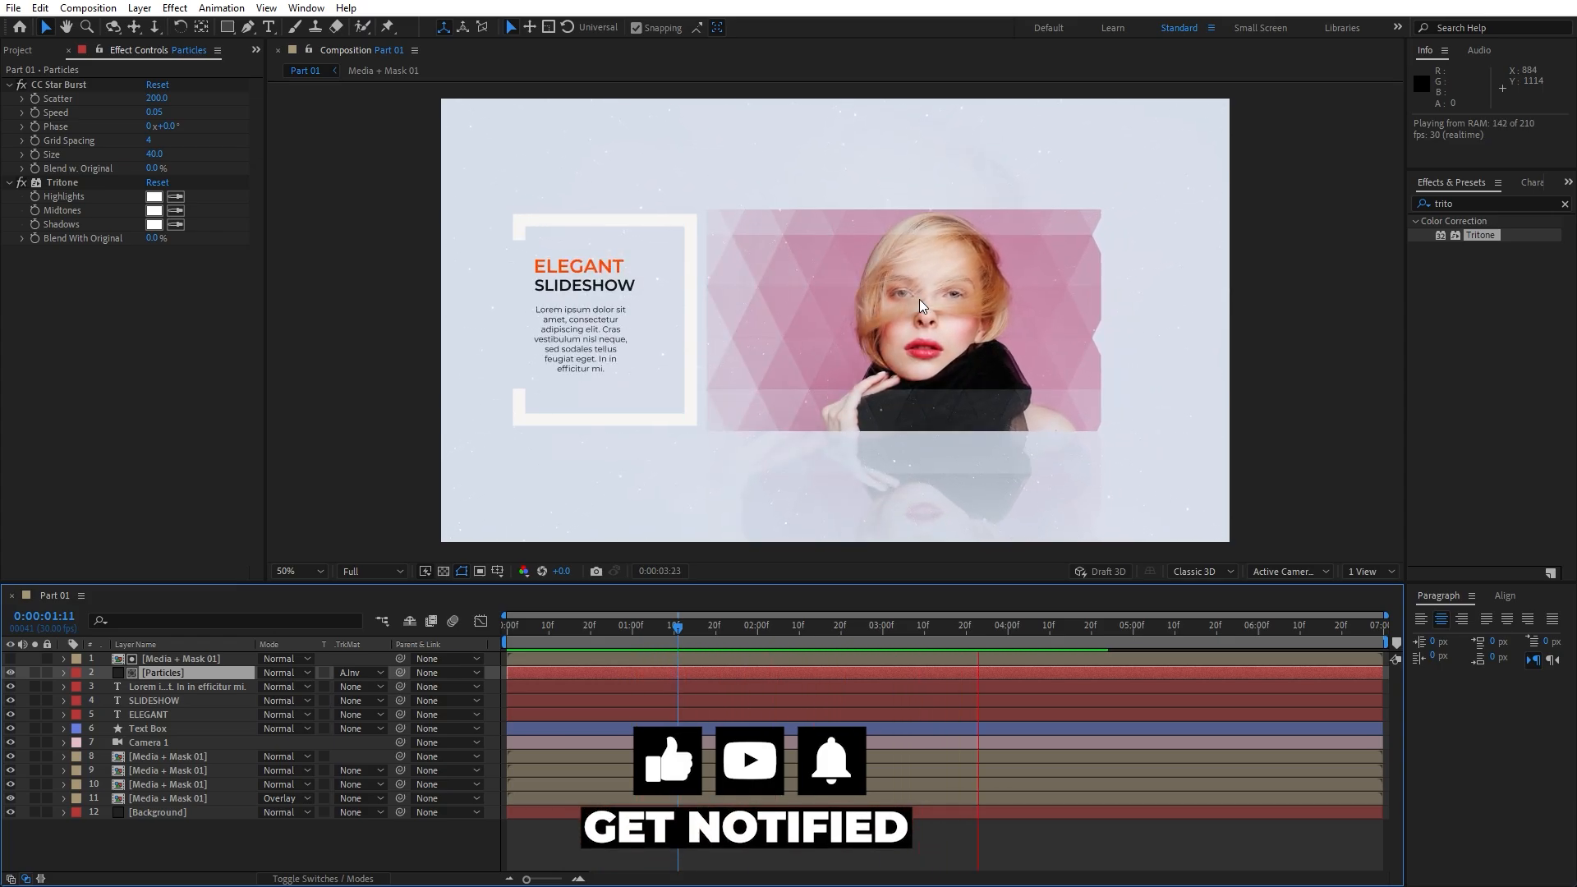
click(253, 847)
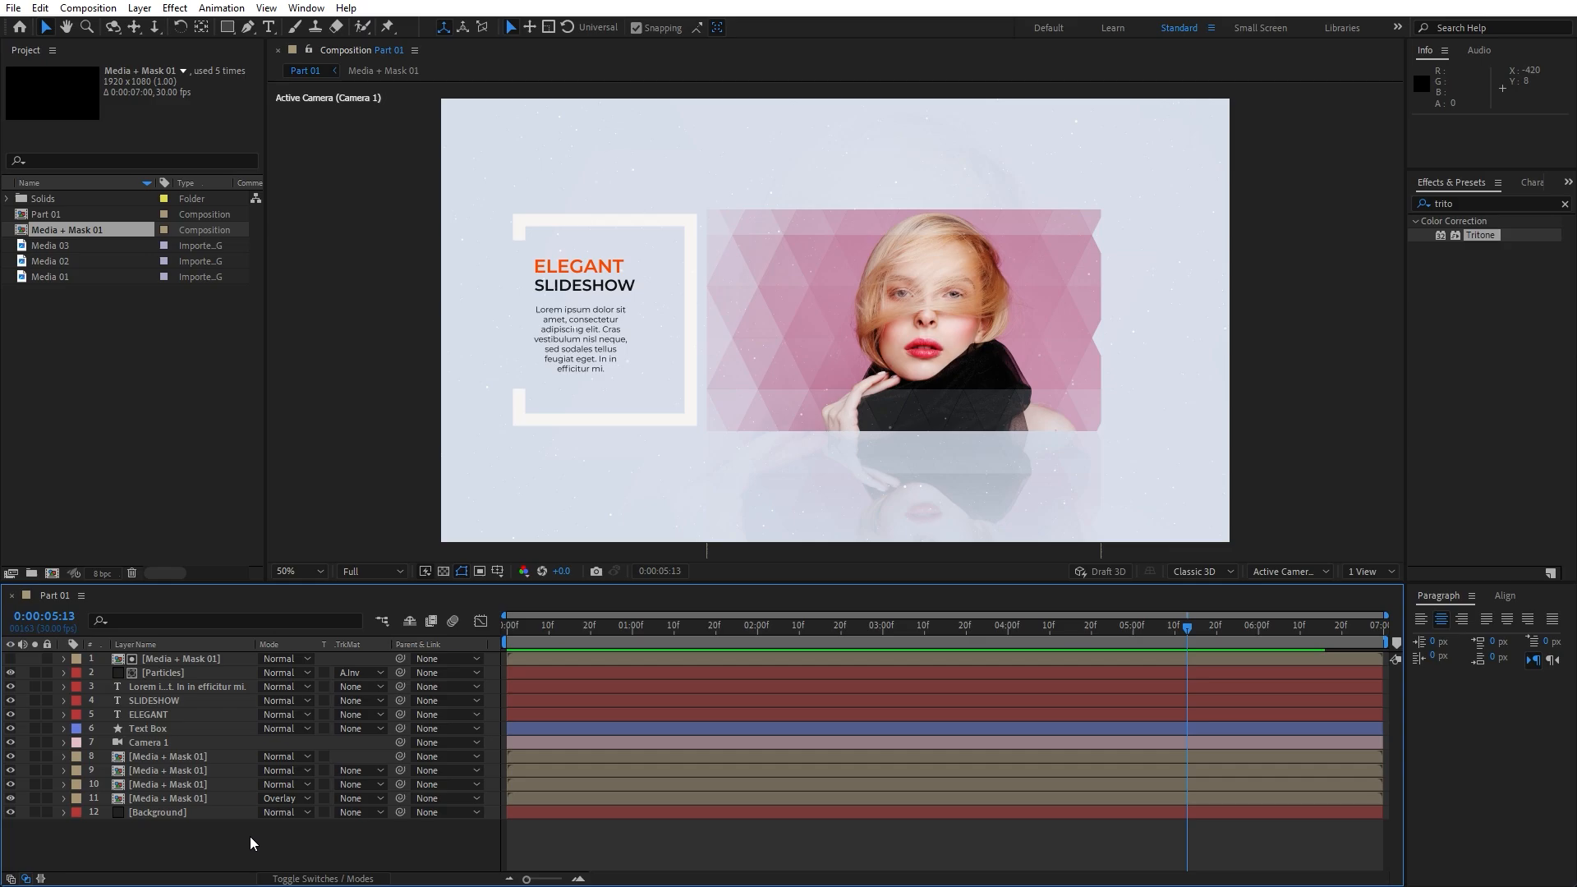
Create a new composition named Final with a 30-second duration
click(51, 573)
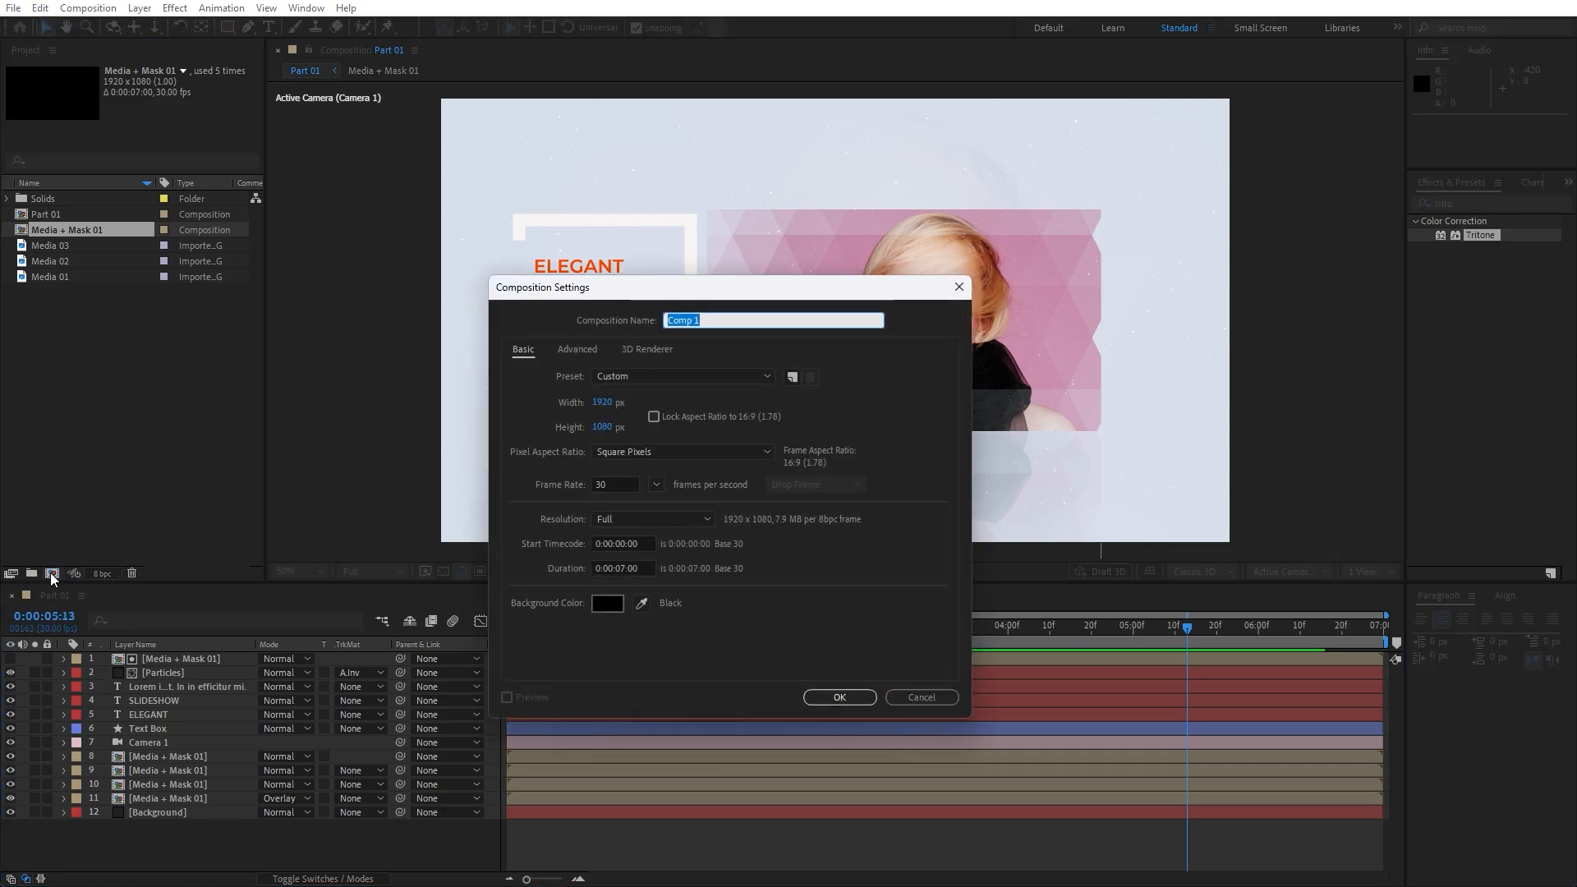
text(Final)
click(623, 568)
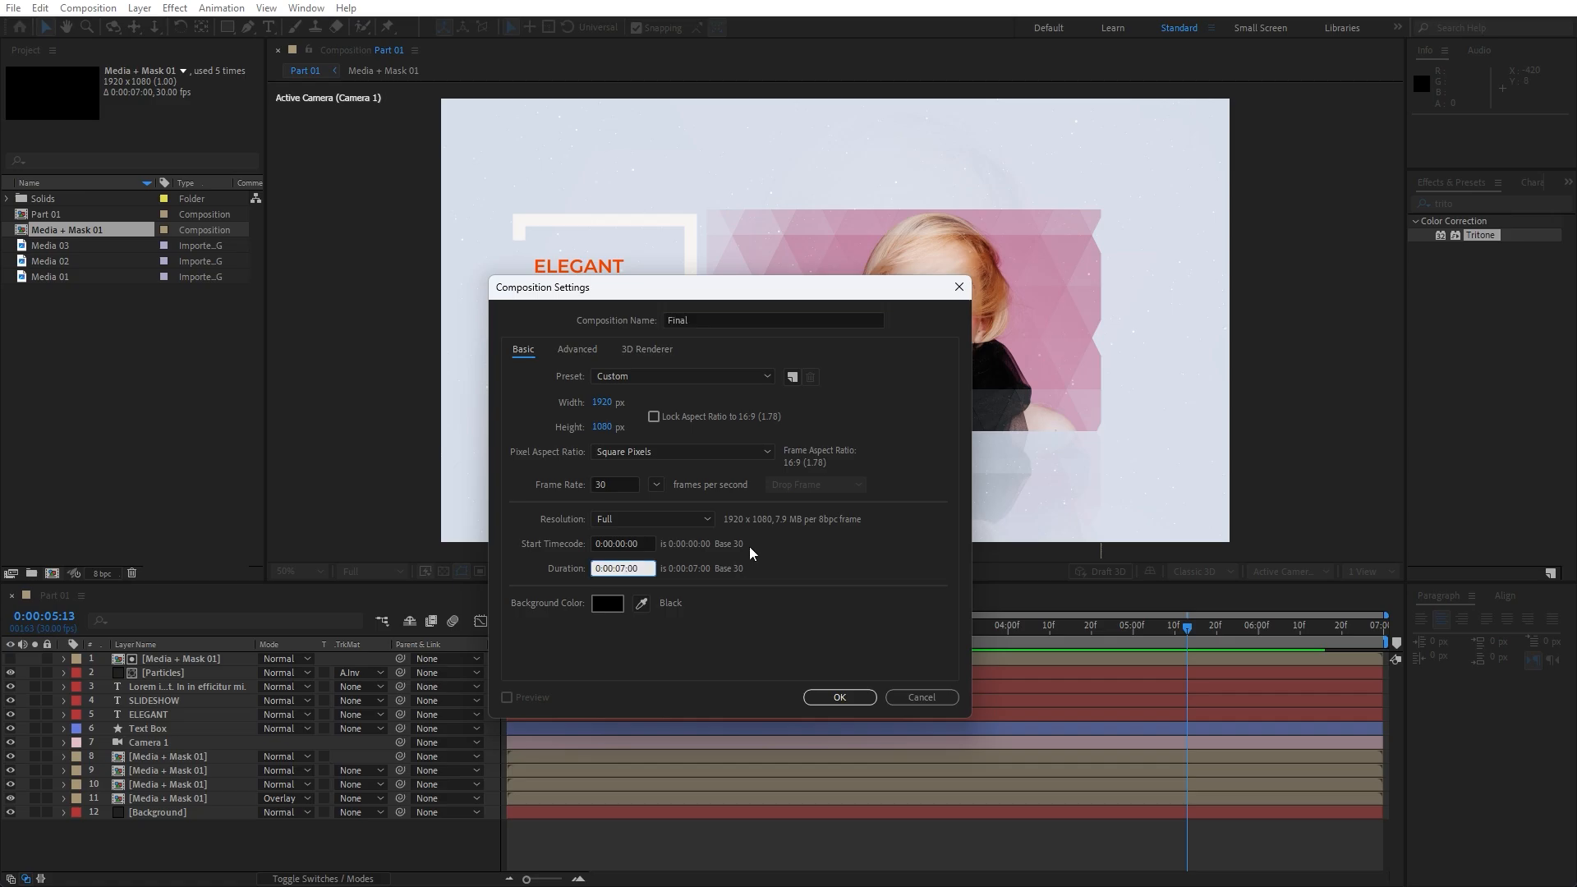
key(BackSpace)
key(BackSpace)
text(30)
click(837, 697)
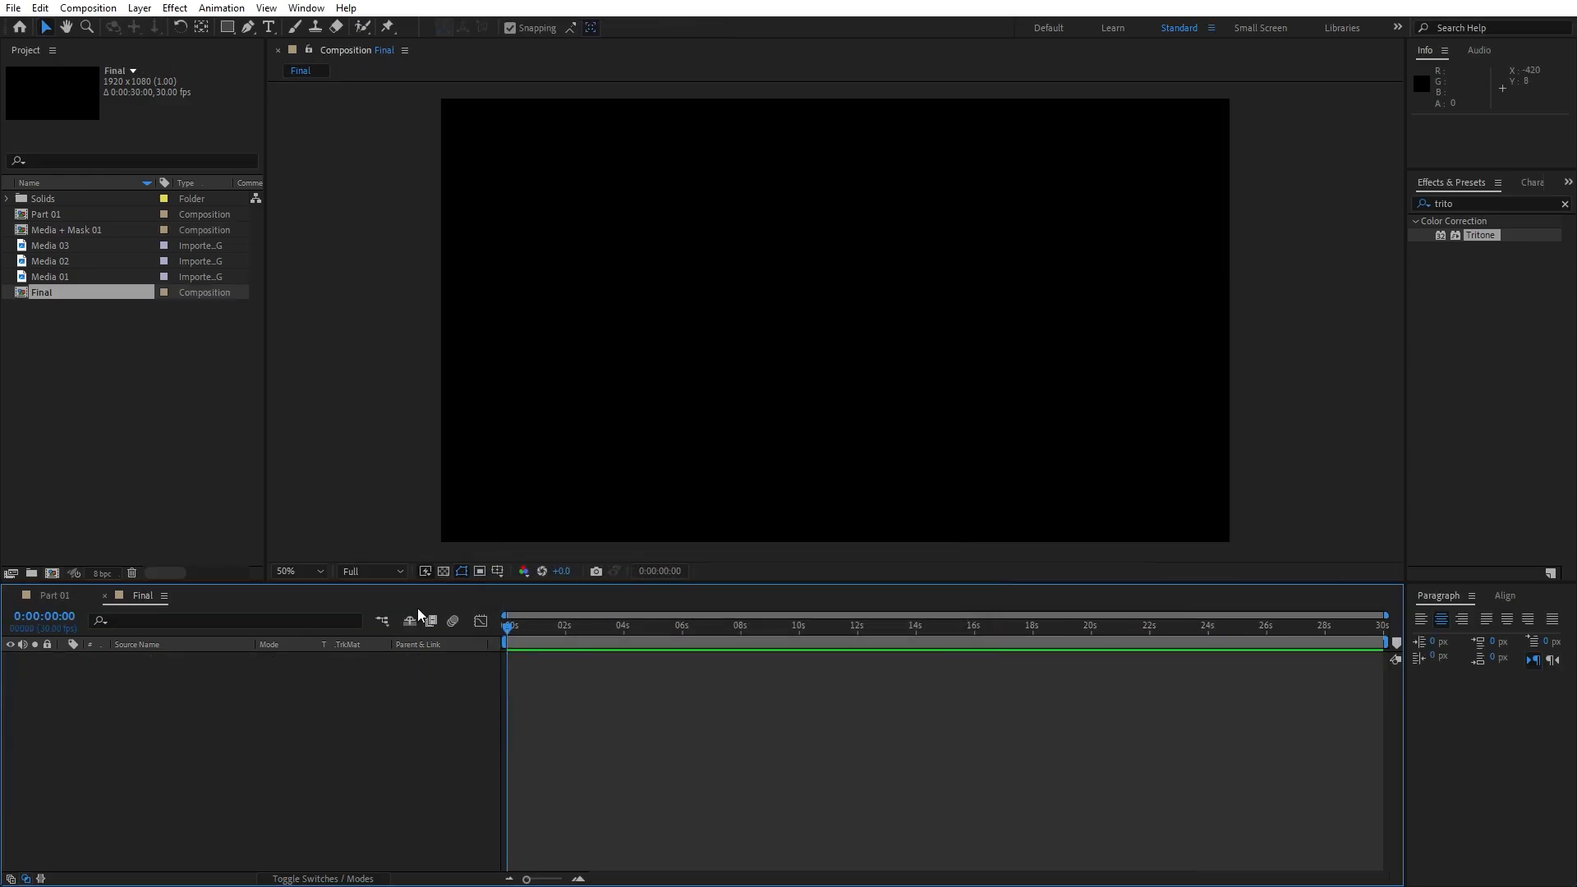
Add Part 01 to Final, play it back, and duplicate the Part 01 layer
click(51, 214)
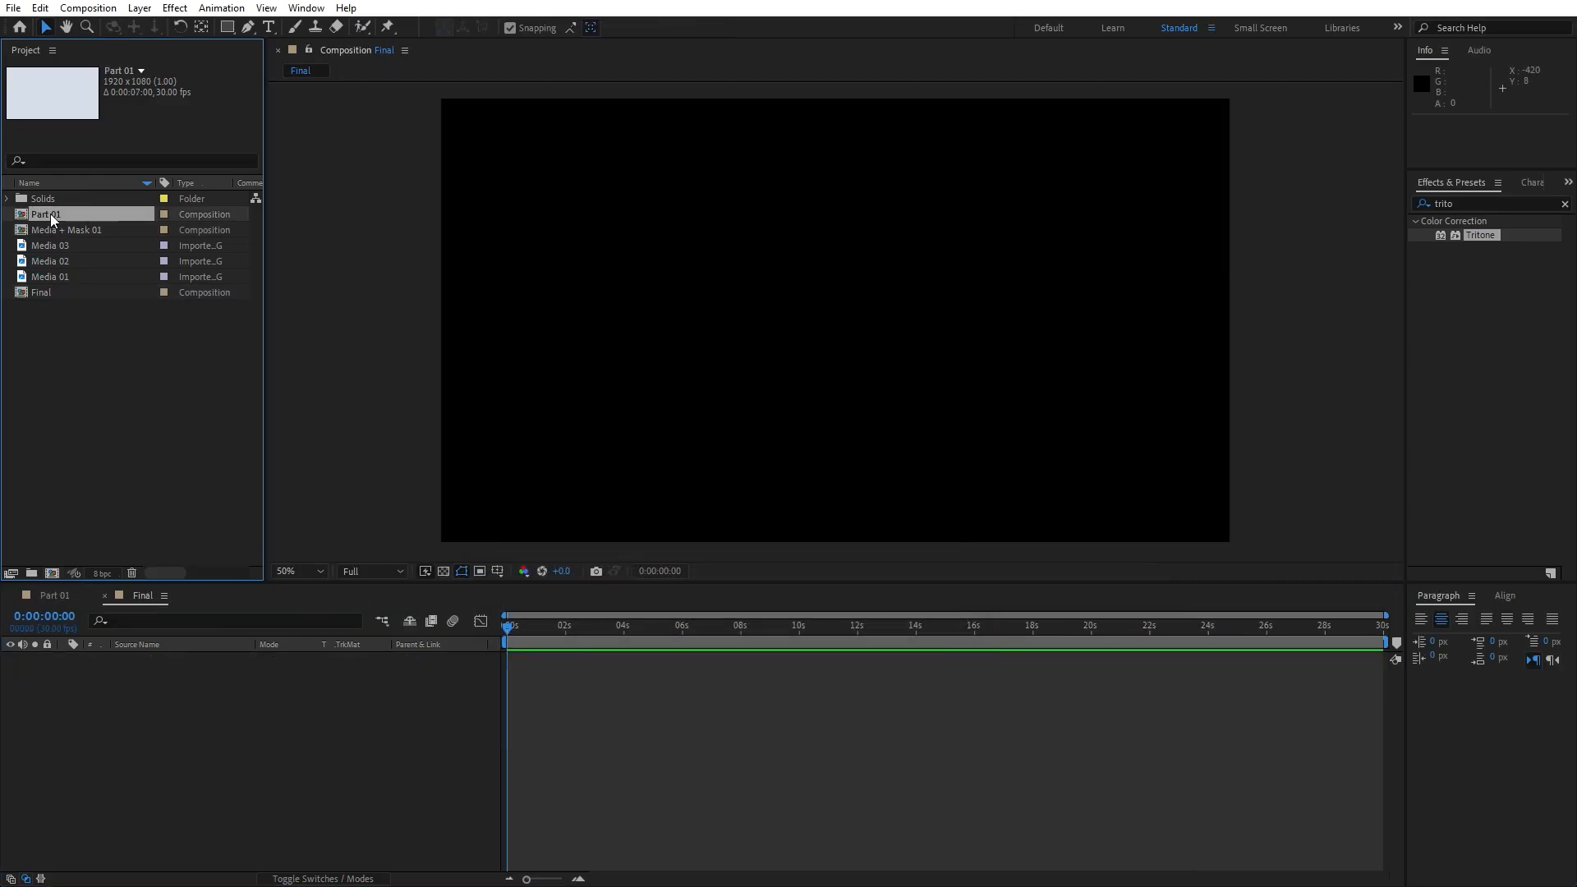
drag(52, 216, 313, 806)
click(548, 629)
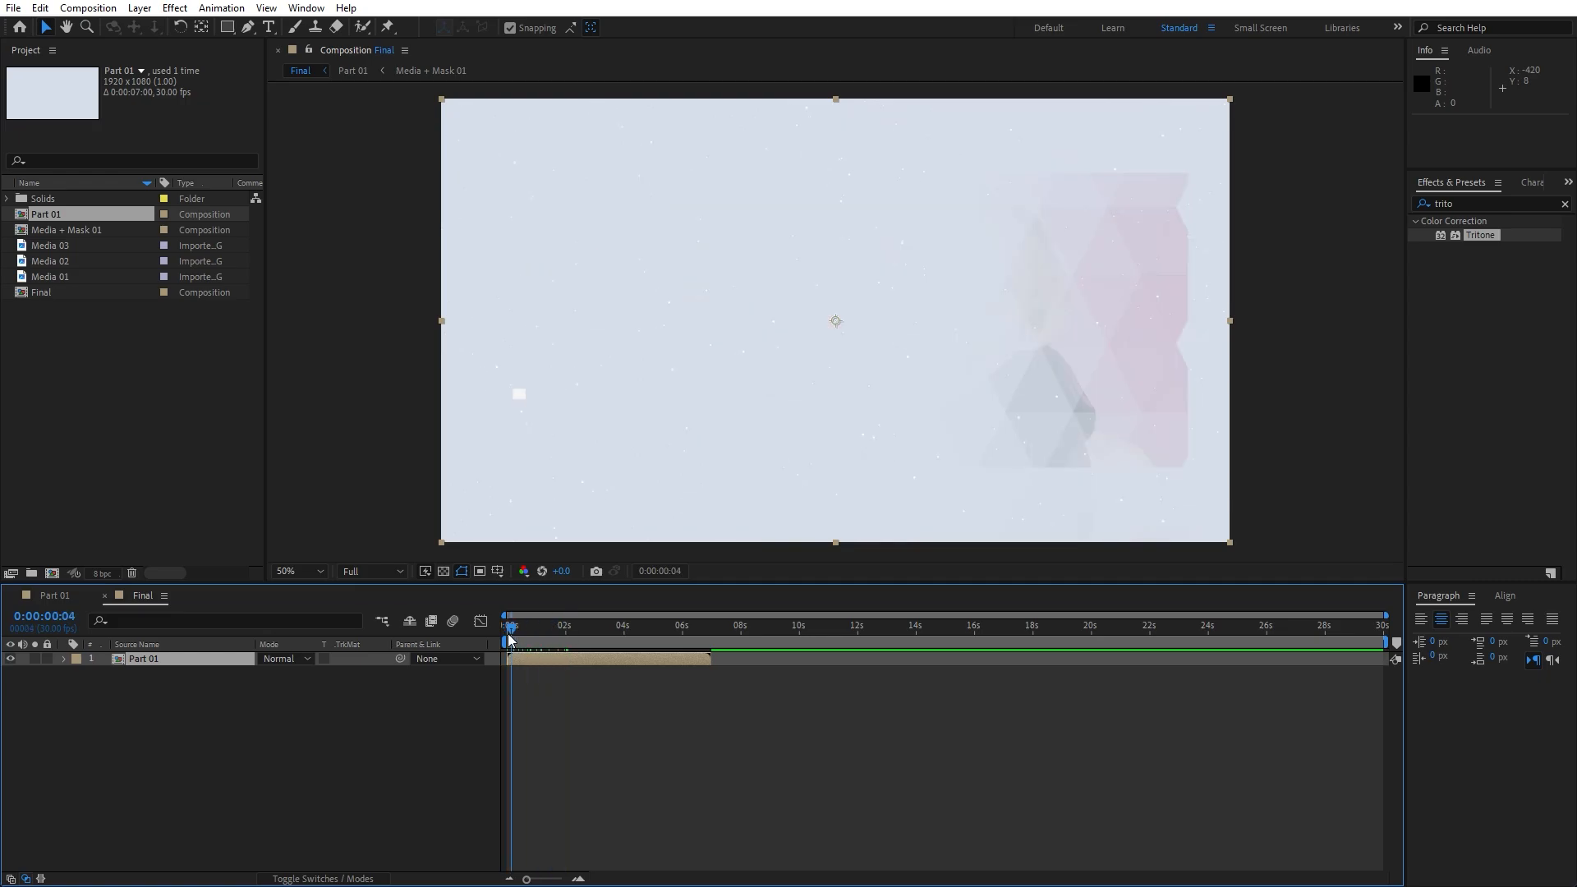
key(space)
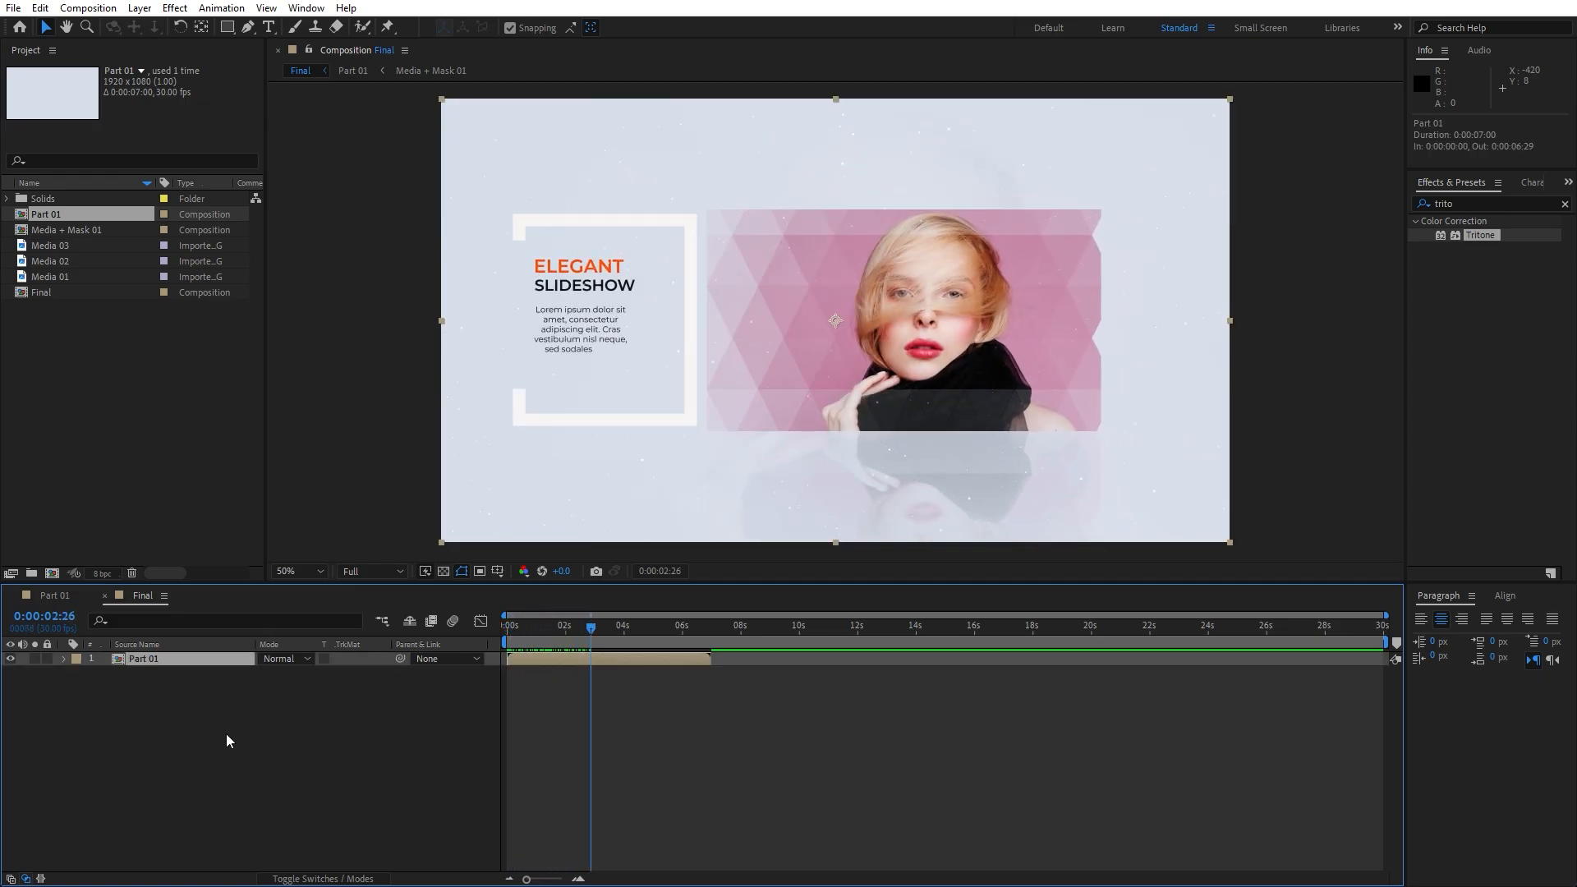
key(ctrl+d)
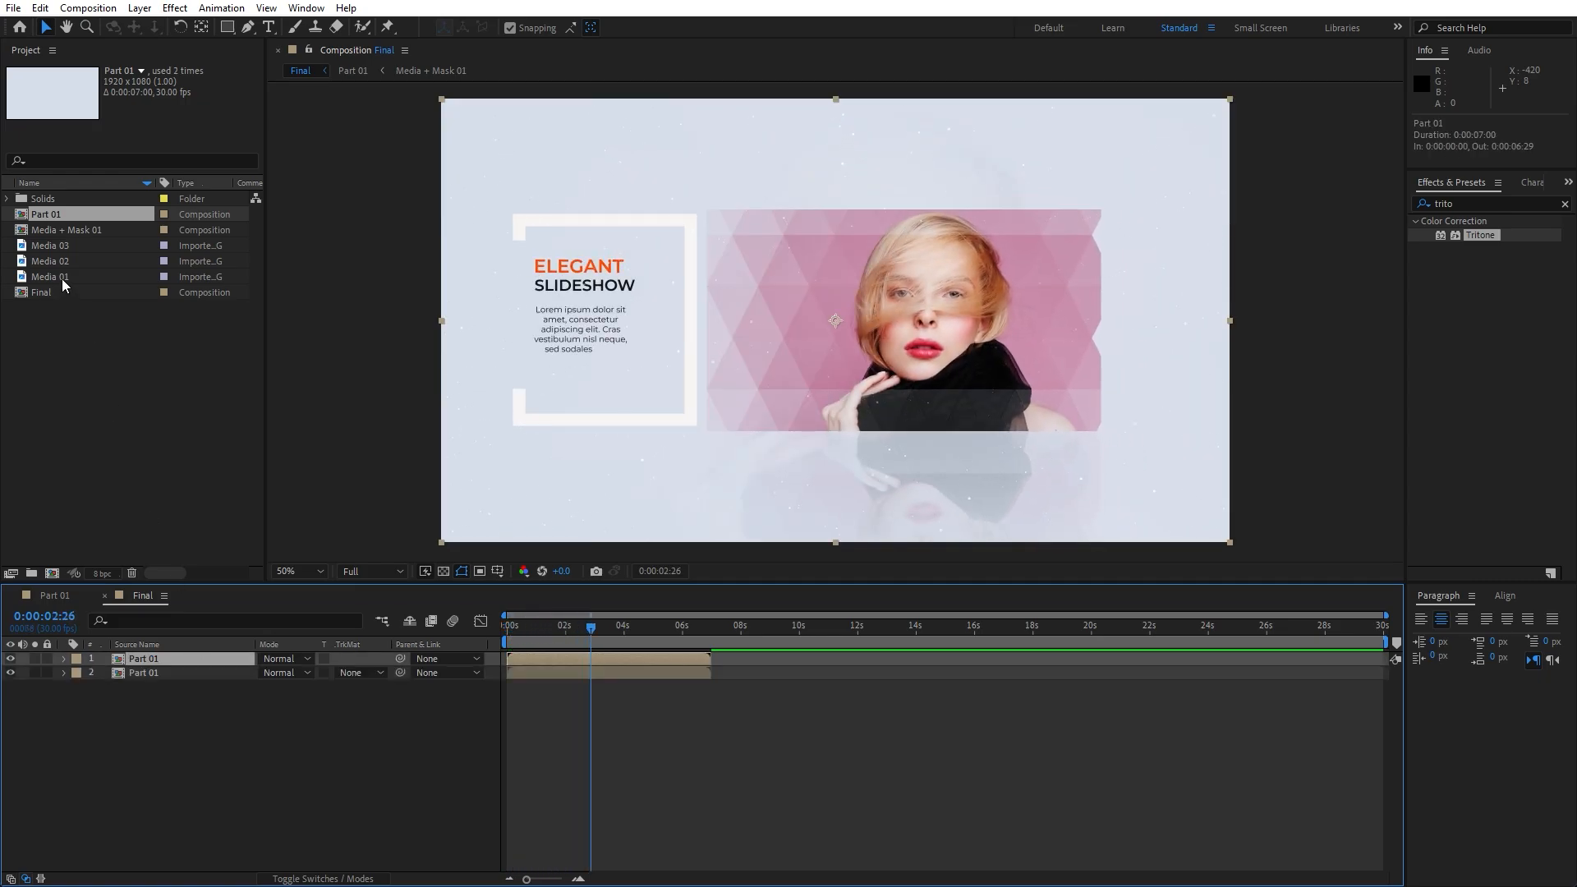
Duplicate the Part 01 comp as Part 02, swap it into layer 1 starting near 4s, and open it
click(58, 214)
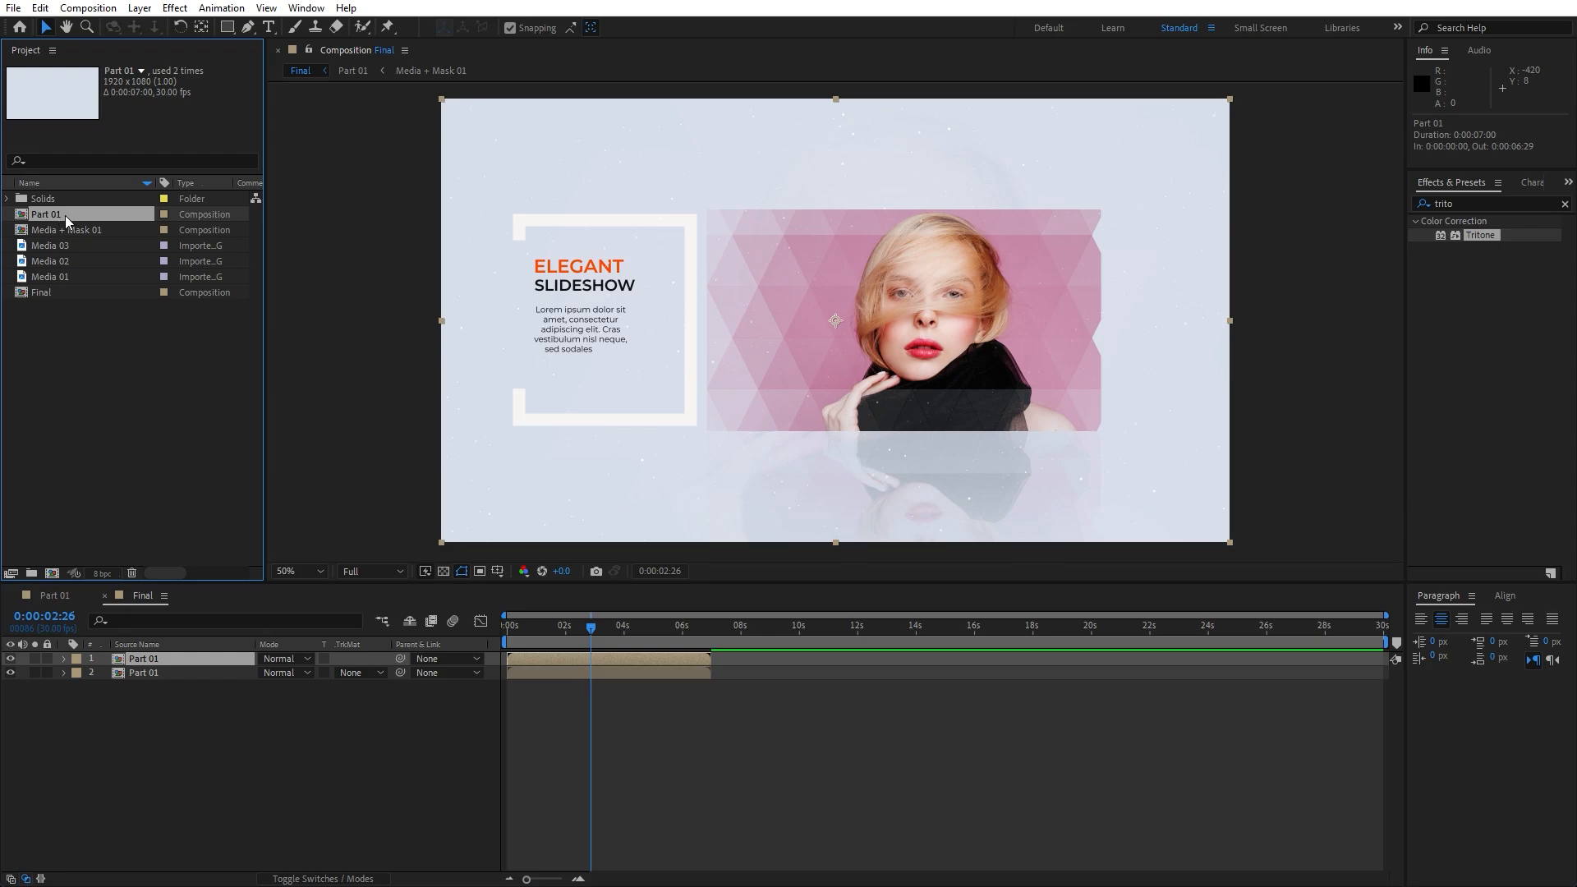
key(ctrl+d)
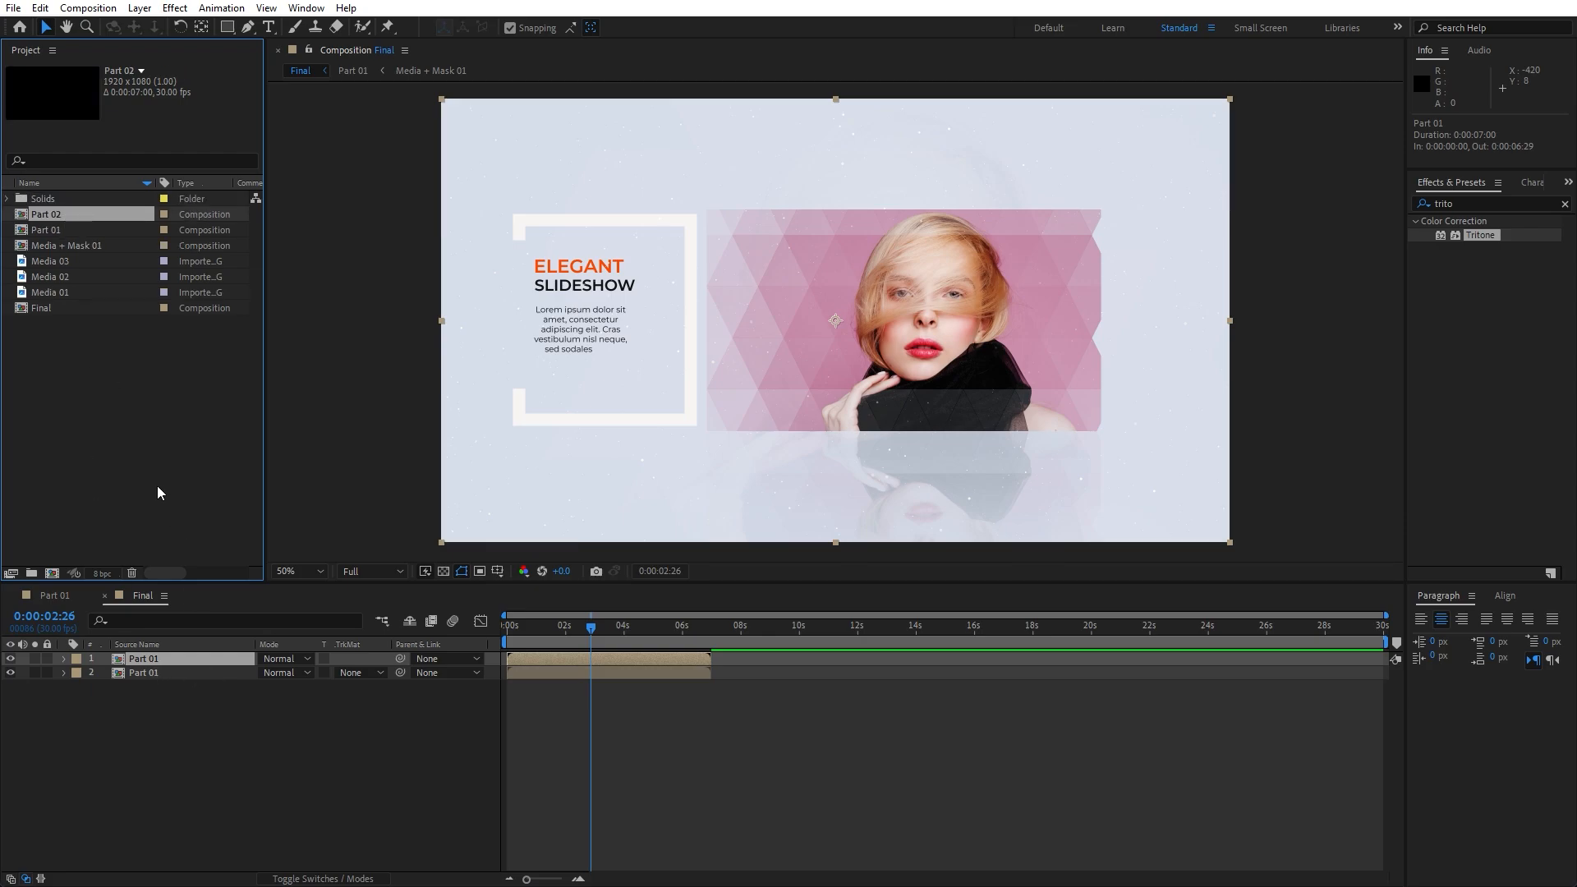
drag(46, 215, 166, 658)
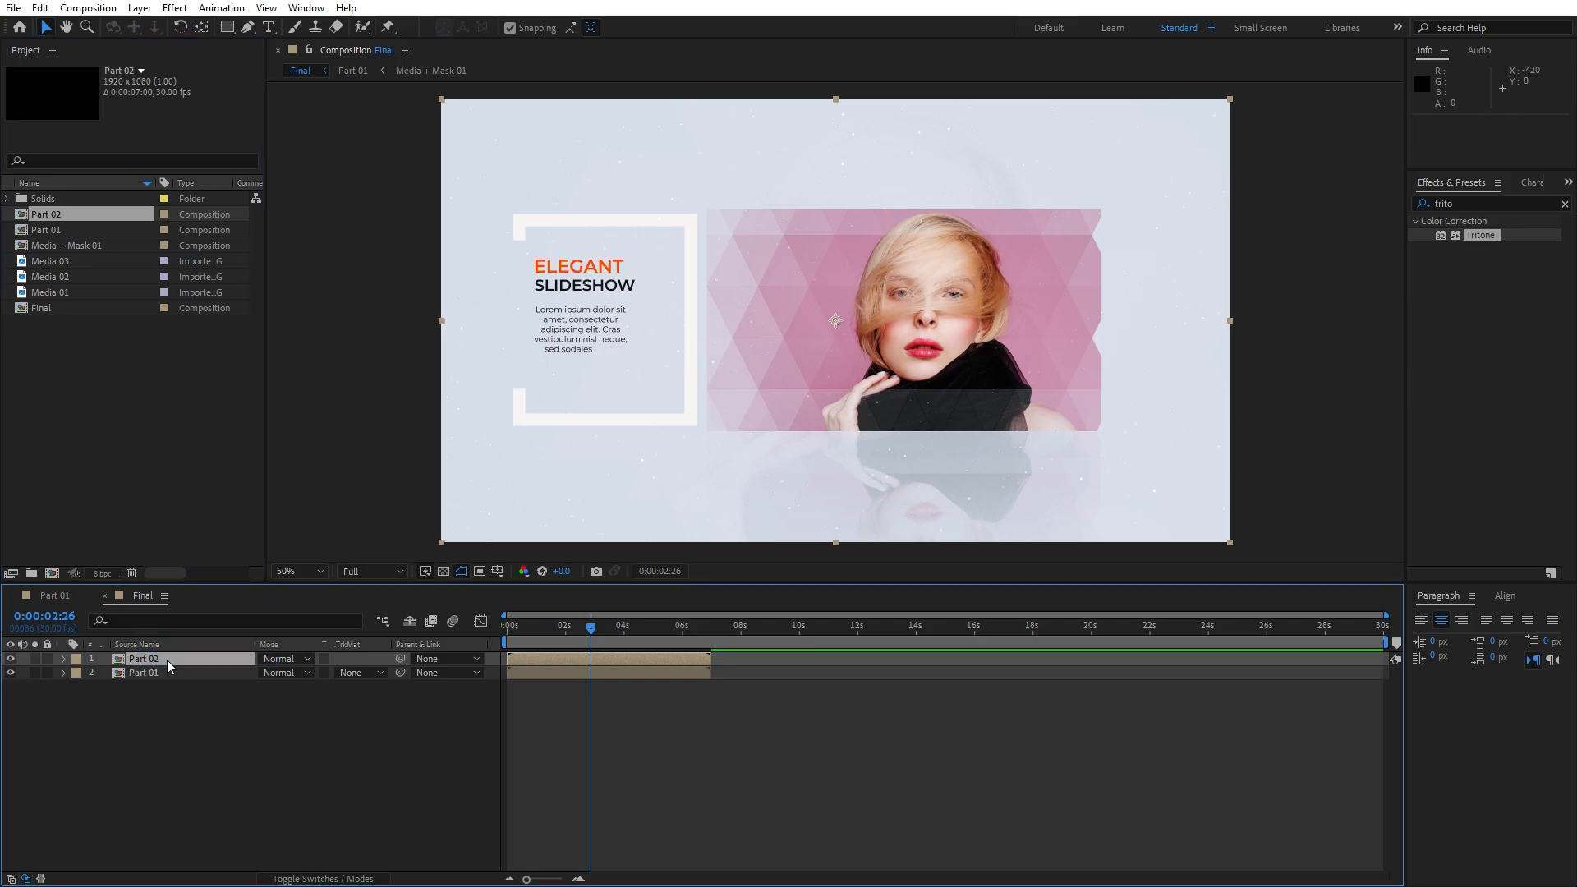
drag(535, 662, 653, 662)
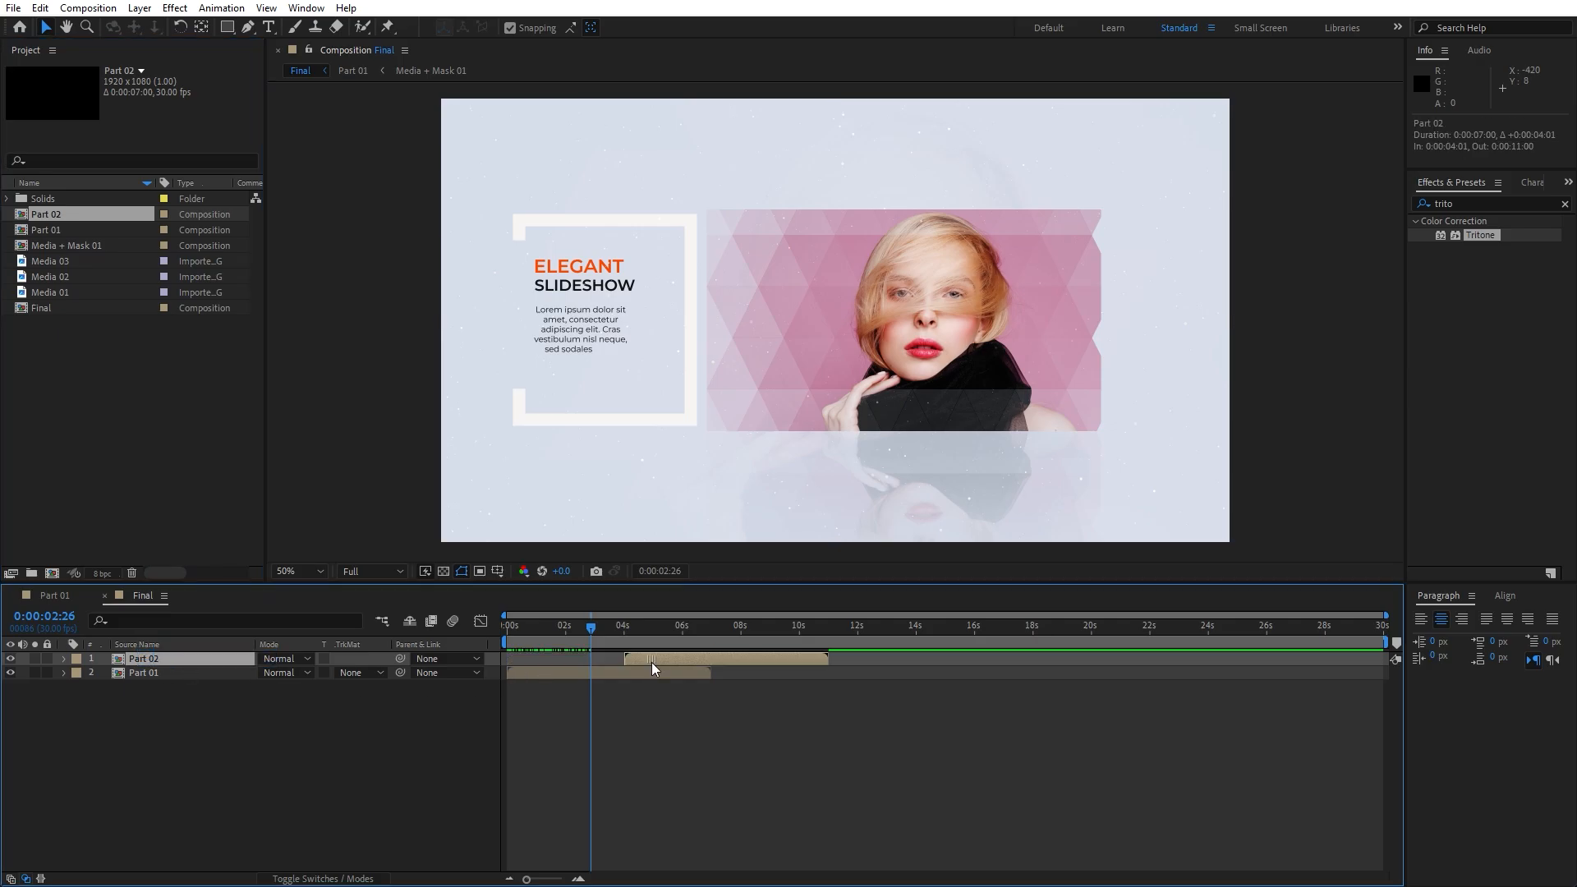
click(230, 751)
double_click(164, 658)
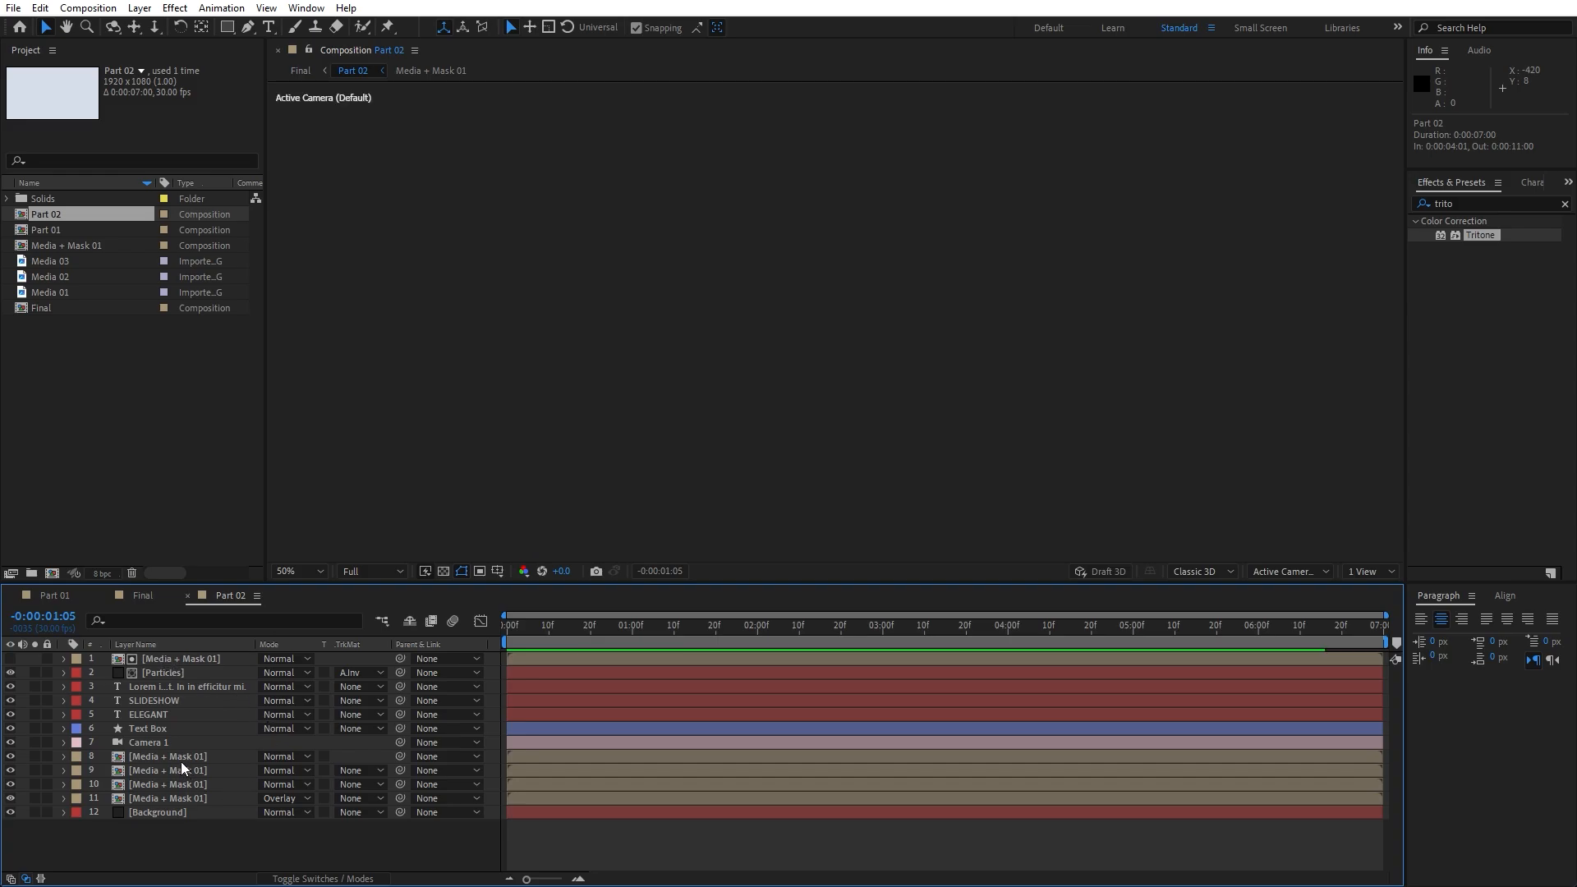
Duplicate Media + Mask 01 as Media + Mask 02 and swap it into layers 1 and 8–11
click(181, 762)
shift+click(188, 798)
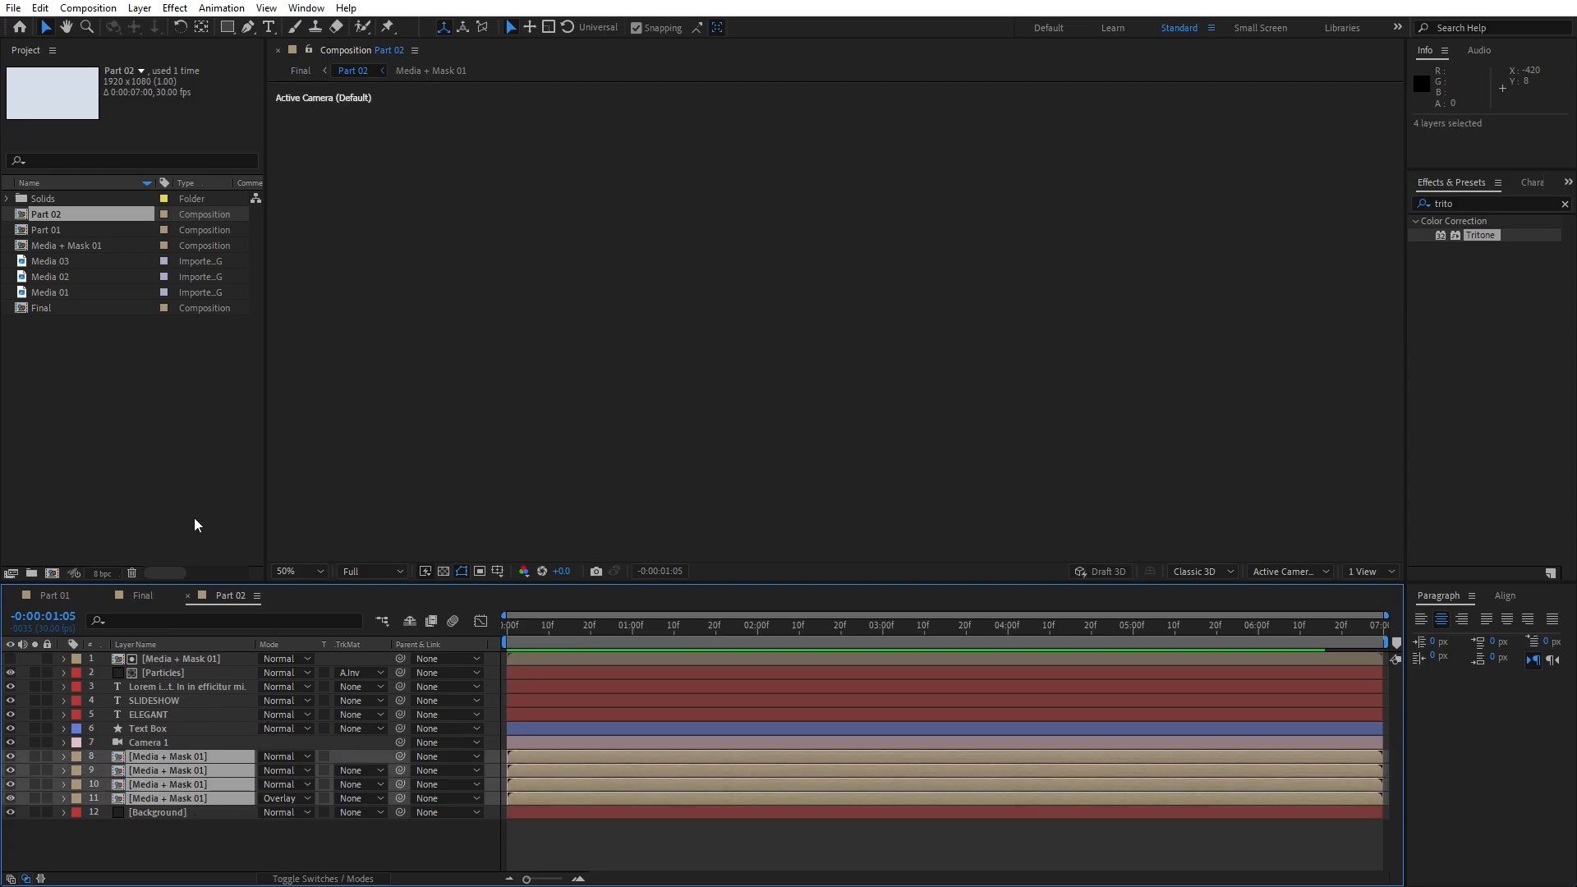
click(74, 244)
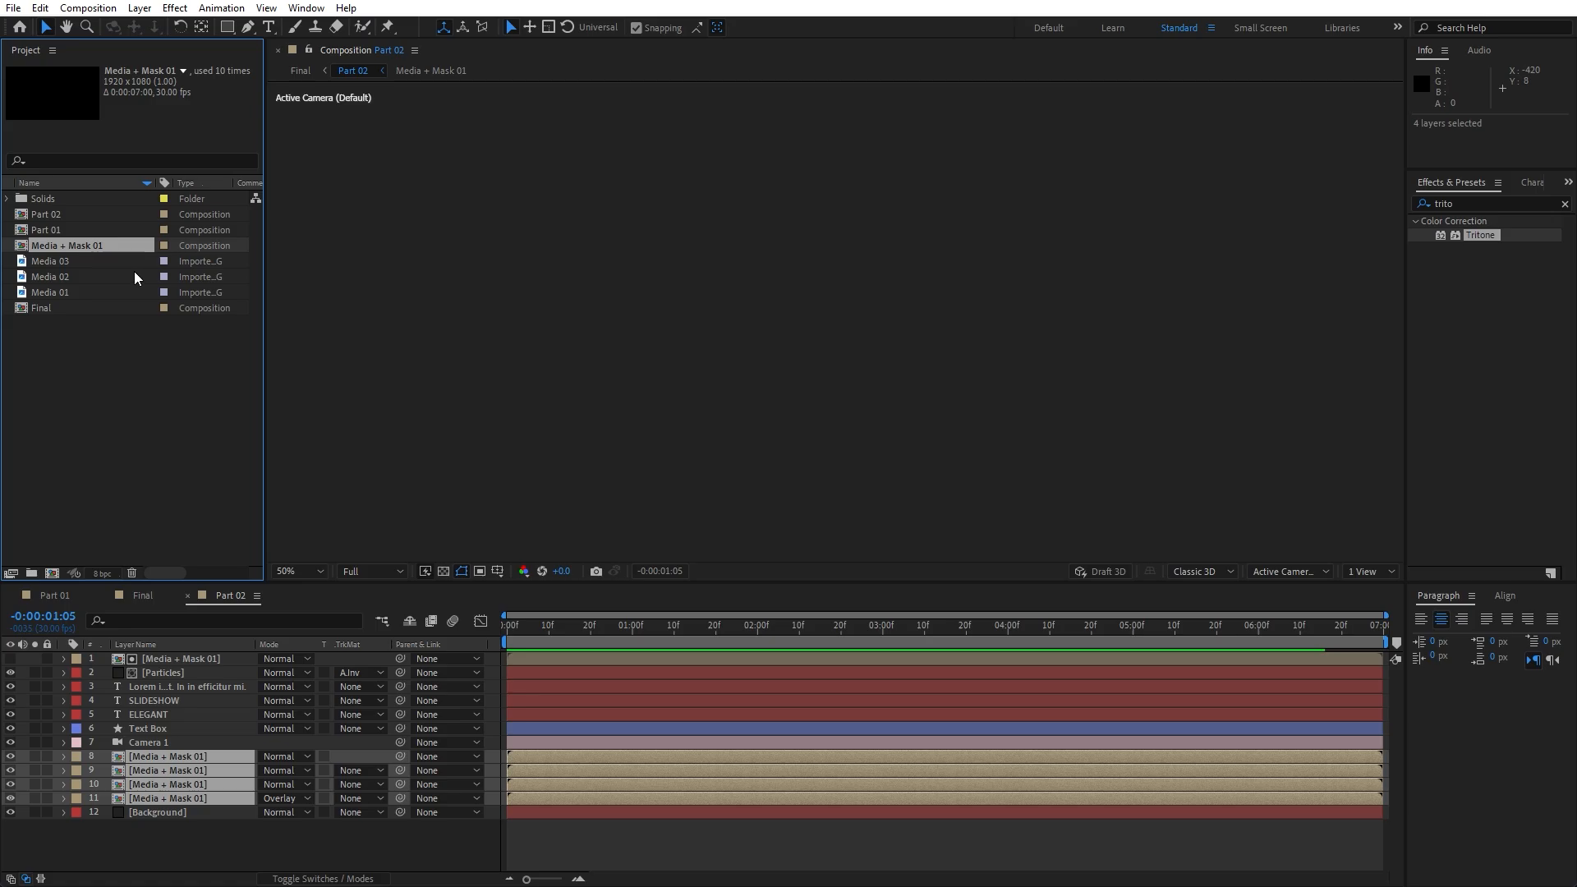
key(ctrl+d)
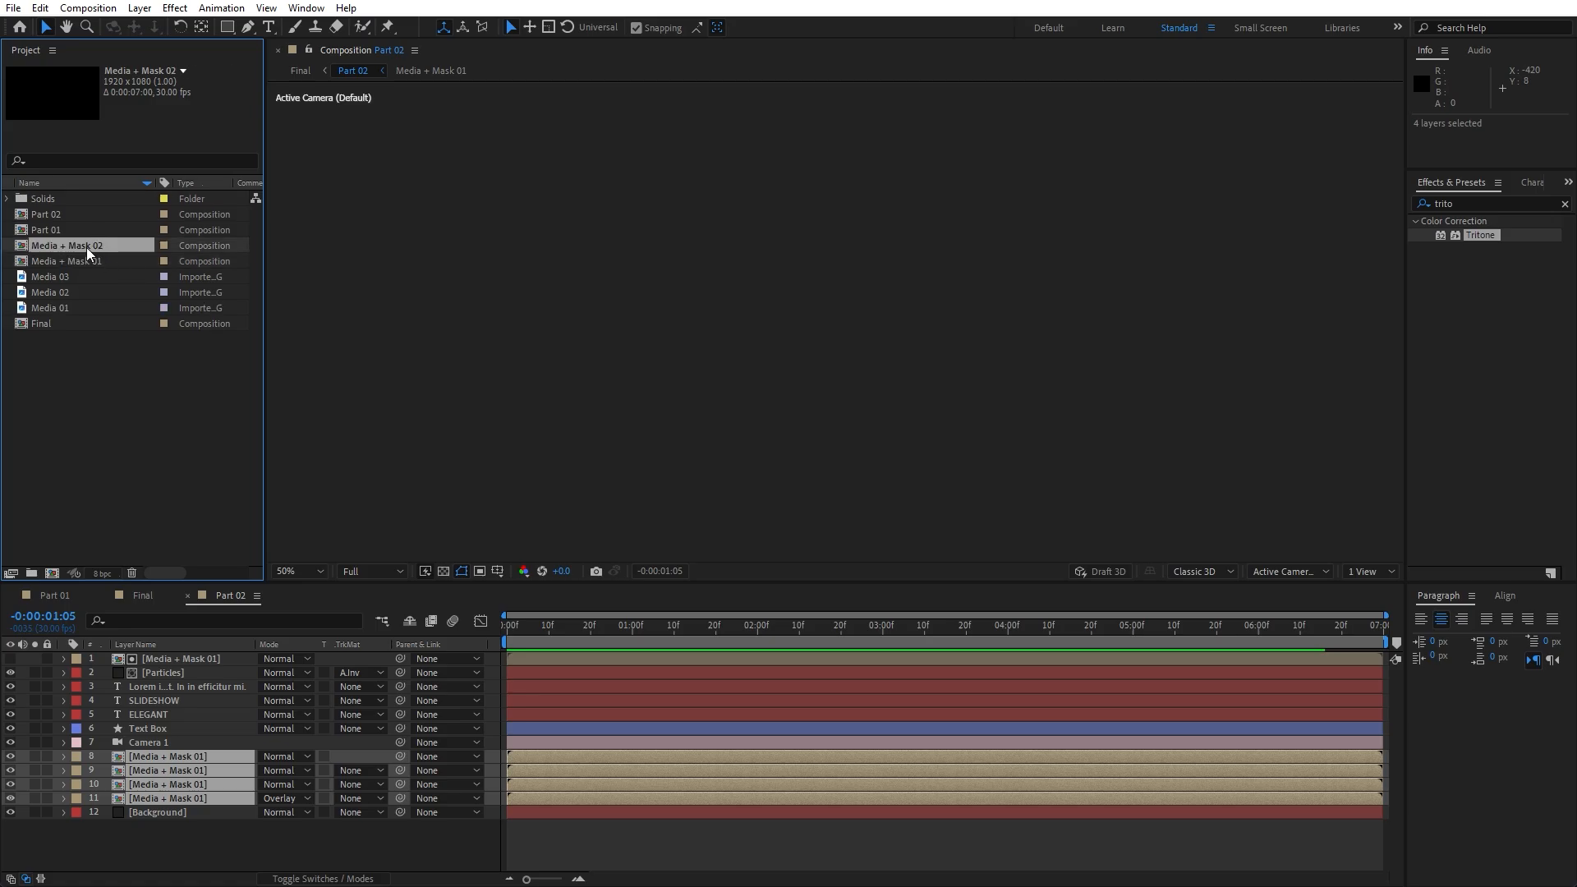
drag(85, 245, 202, 766)
click(210, 658)
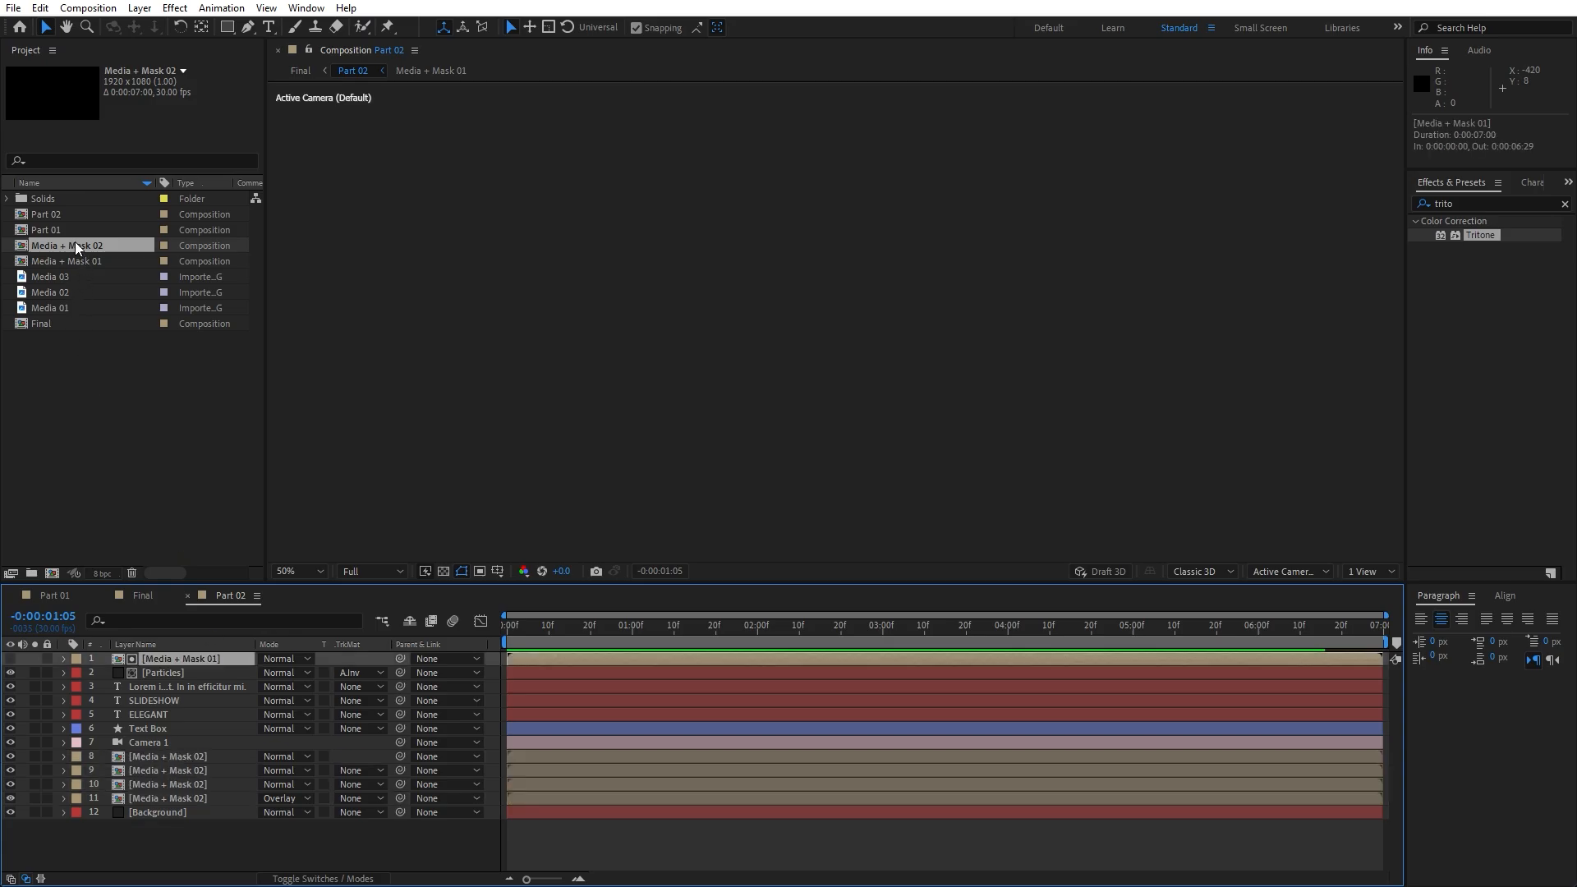
drag(76, 241, 210, 656)
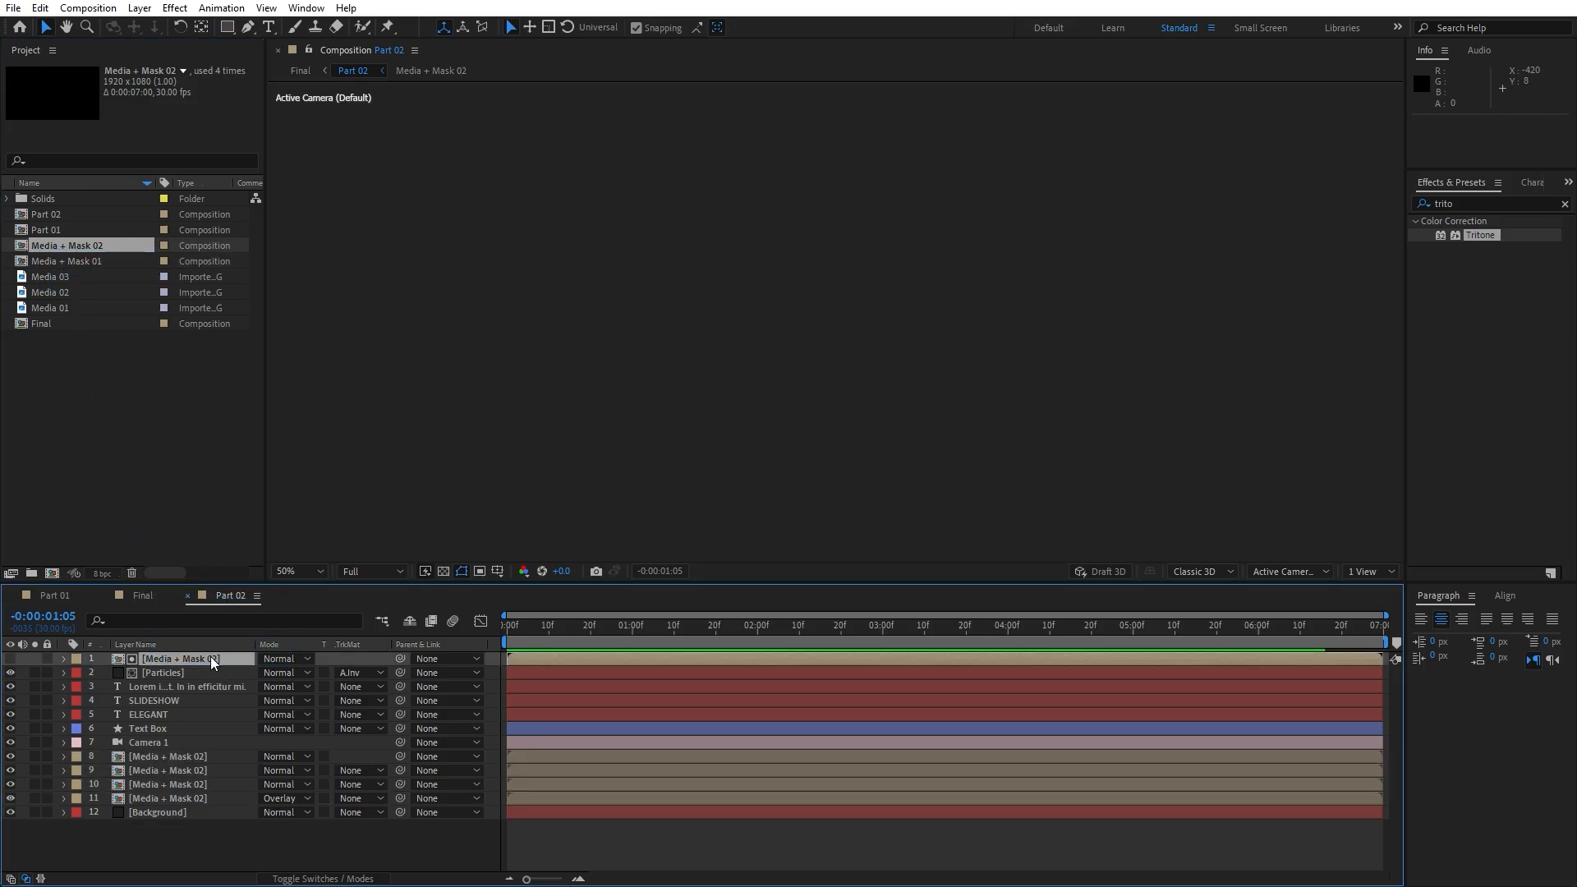
click(184, 841)
In Media + Mask 02, replace the Media 01 photo with Media 02 and scale it to 27%
double_click(181, 799)
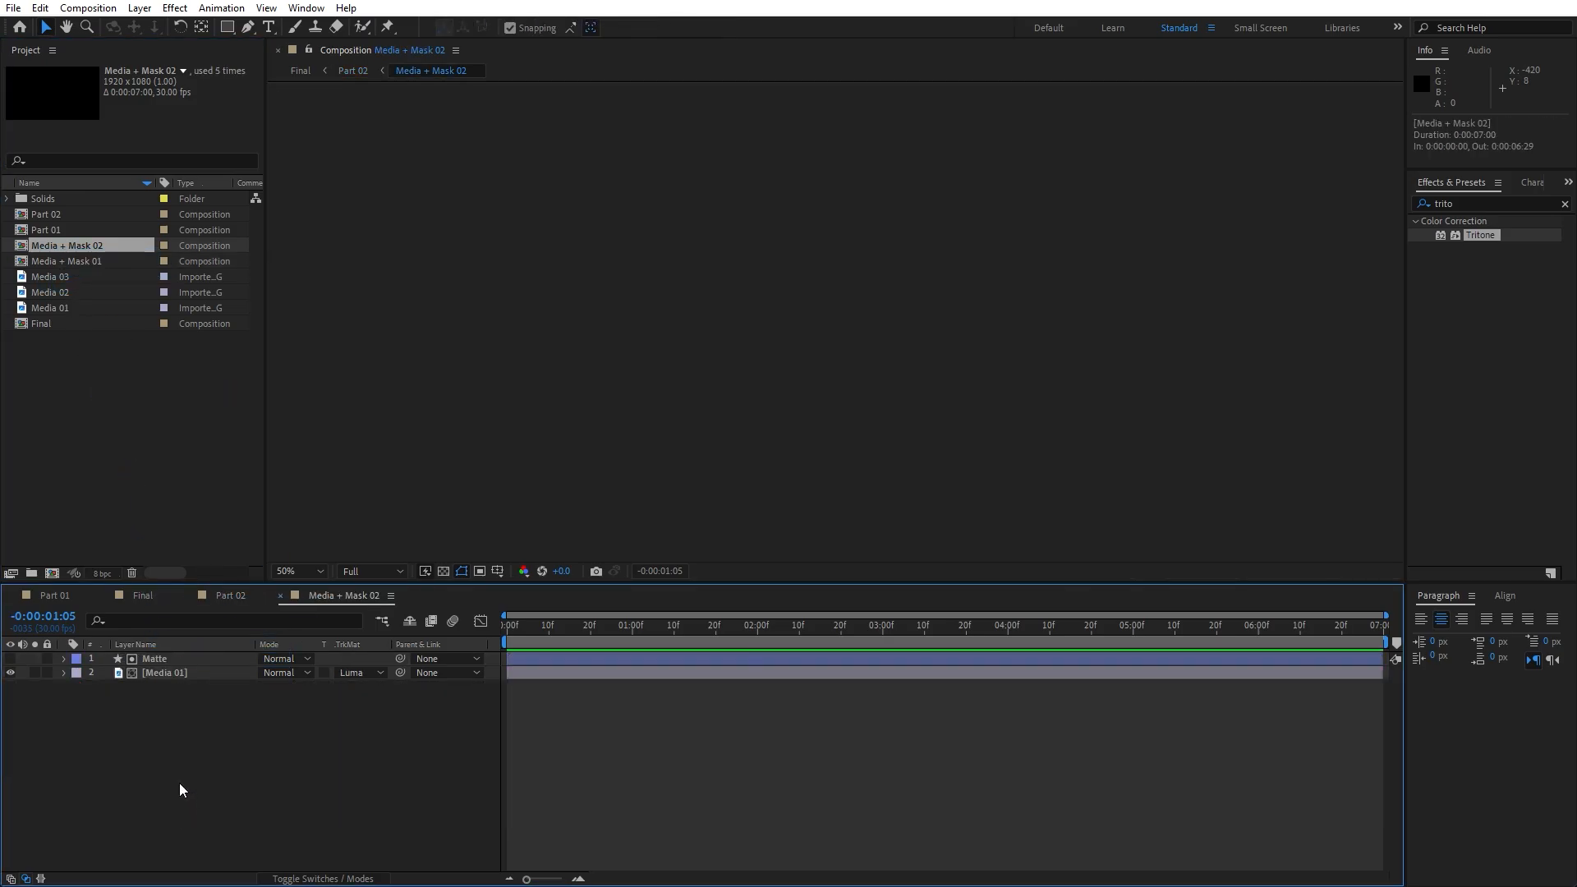
click(169, 662)
click(234, 673)
drag(753, 630, 806, 635)
click(71, 294)
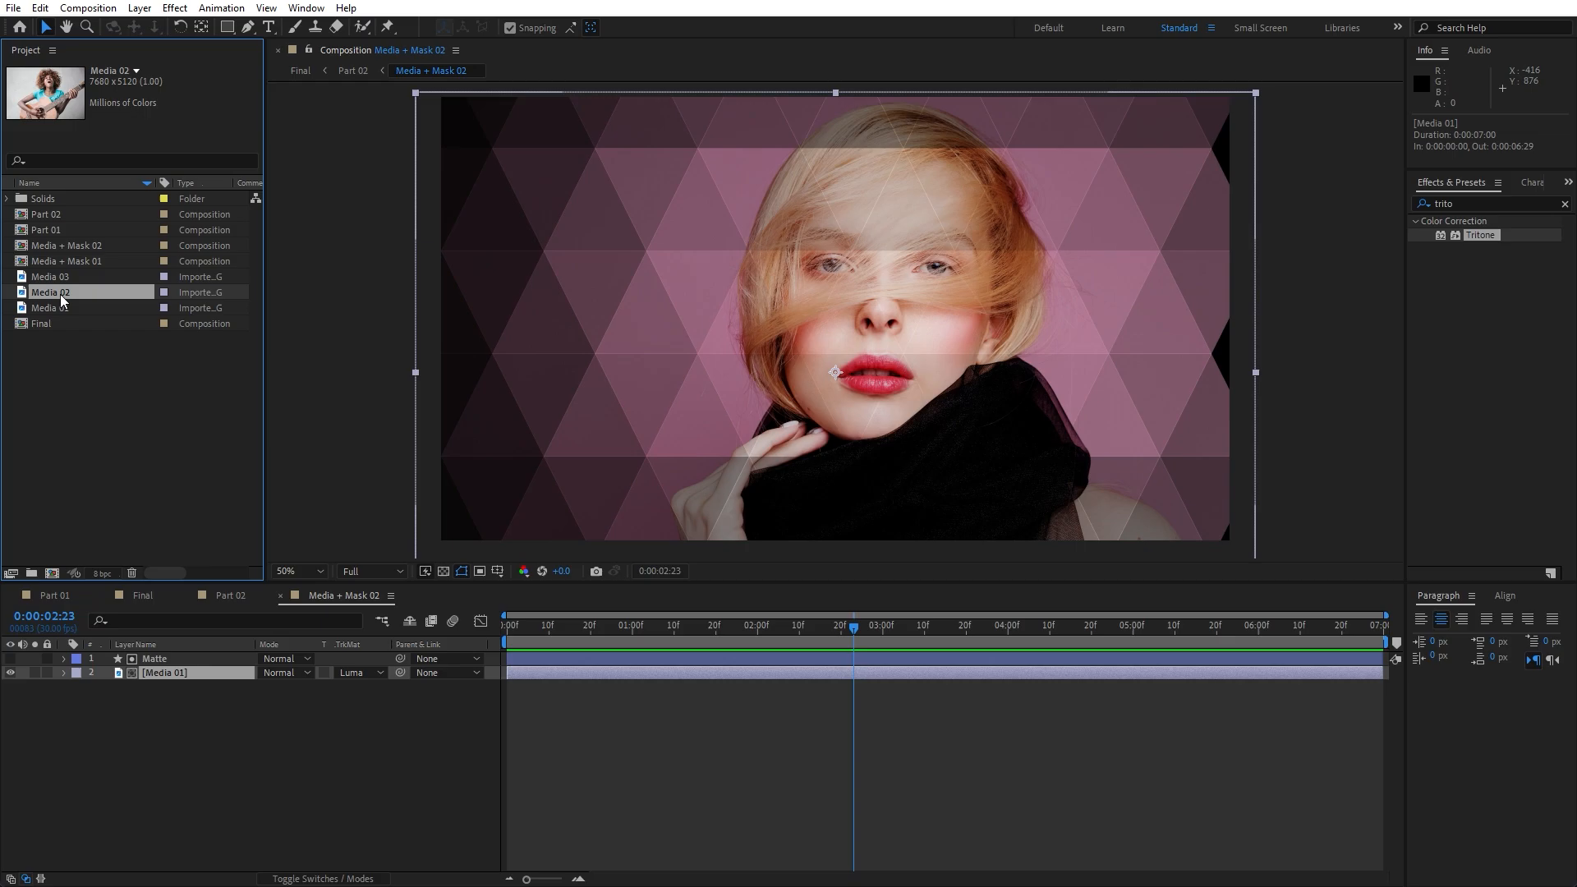
drag(61, 294, 172, 675)
key(comma)
key(s)
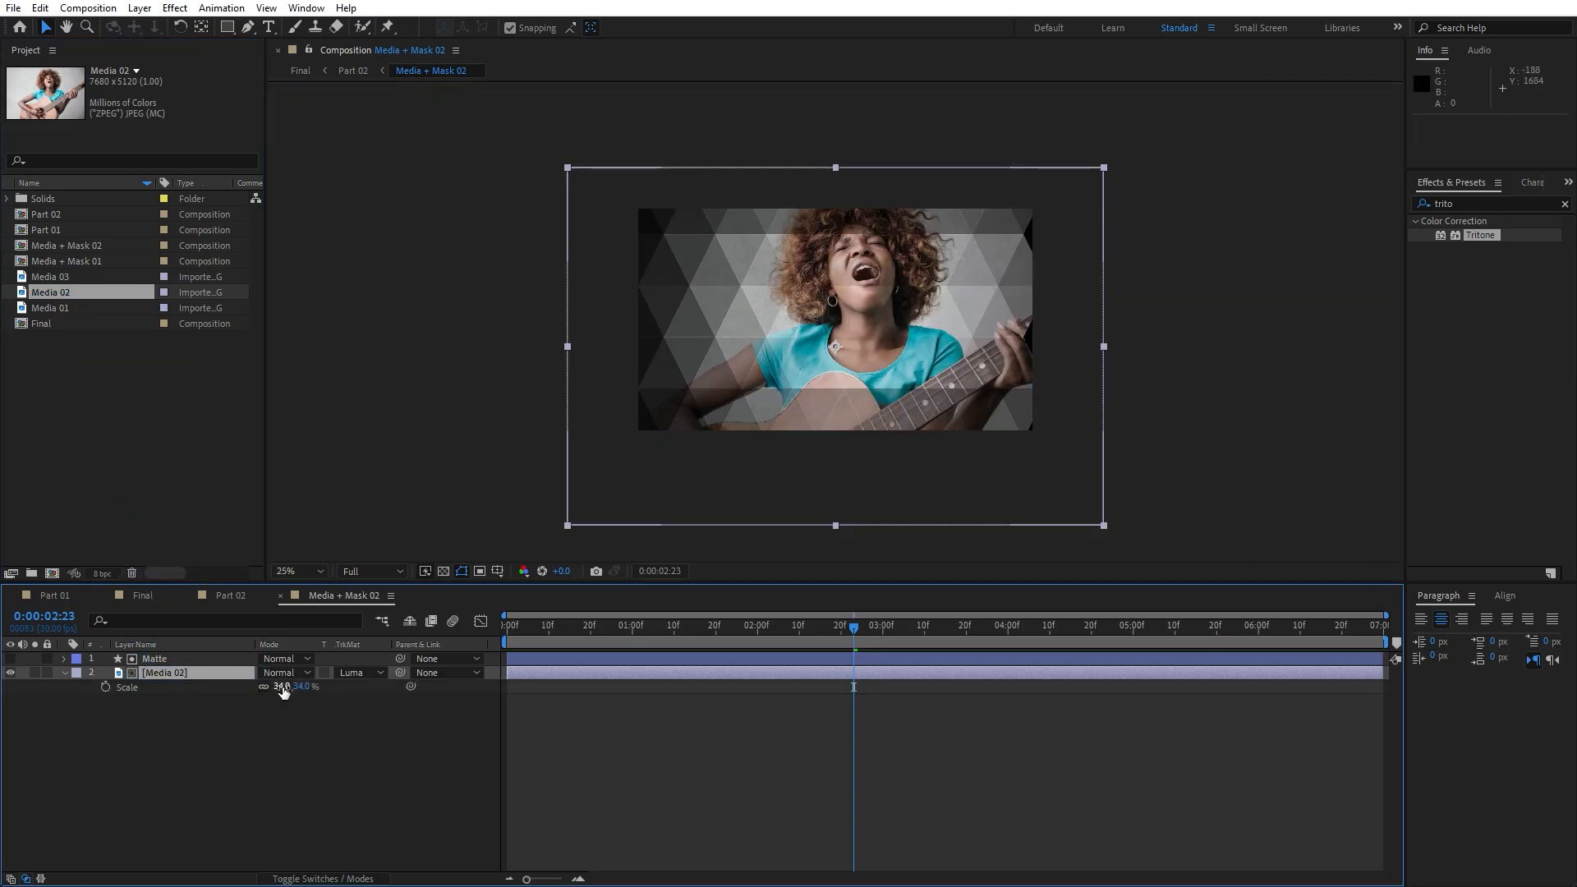
drag(283, 687, 277, 687)
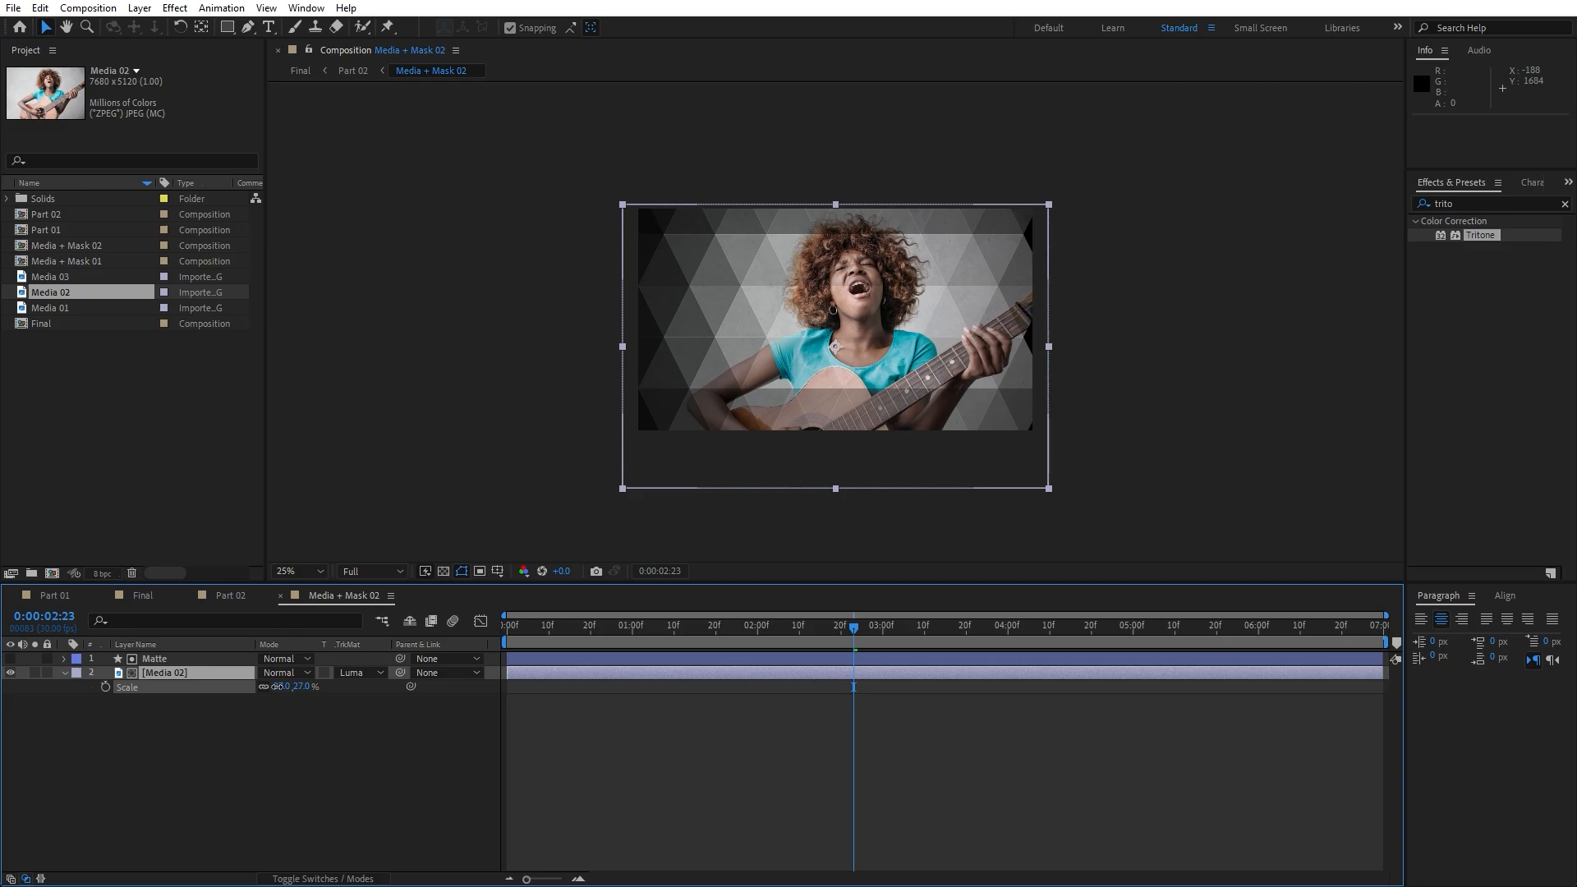
click(229, 739)
click(55, 595)
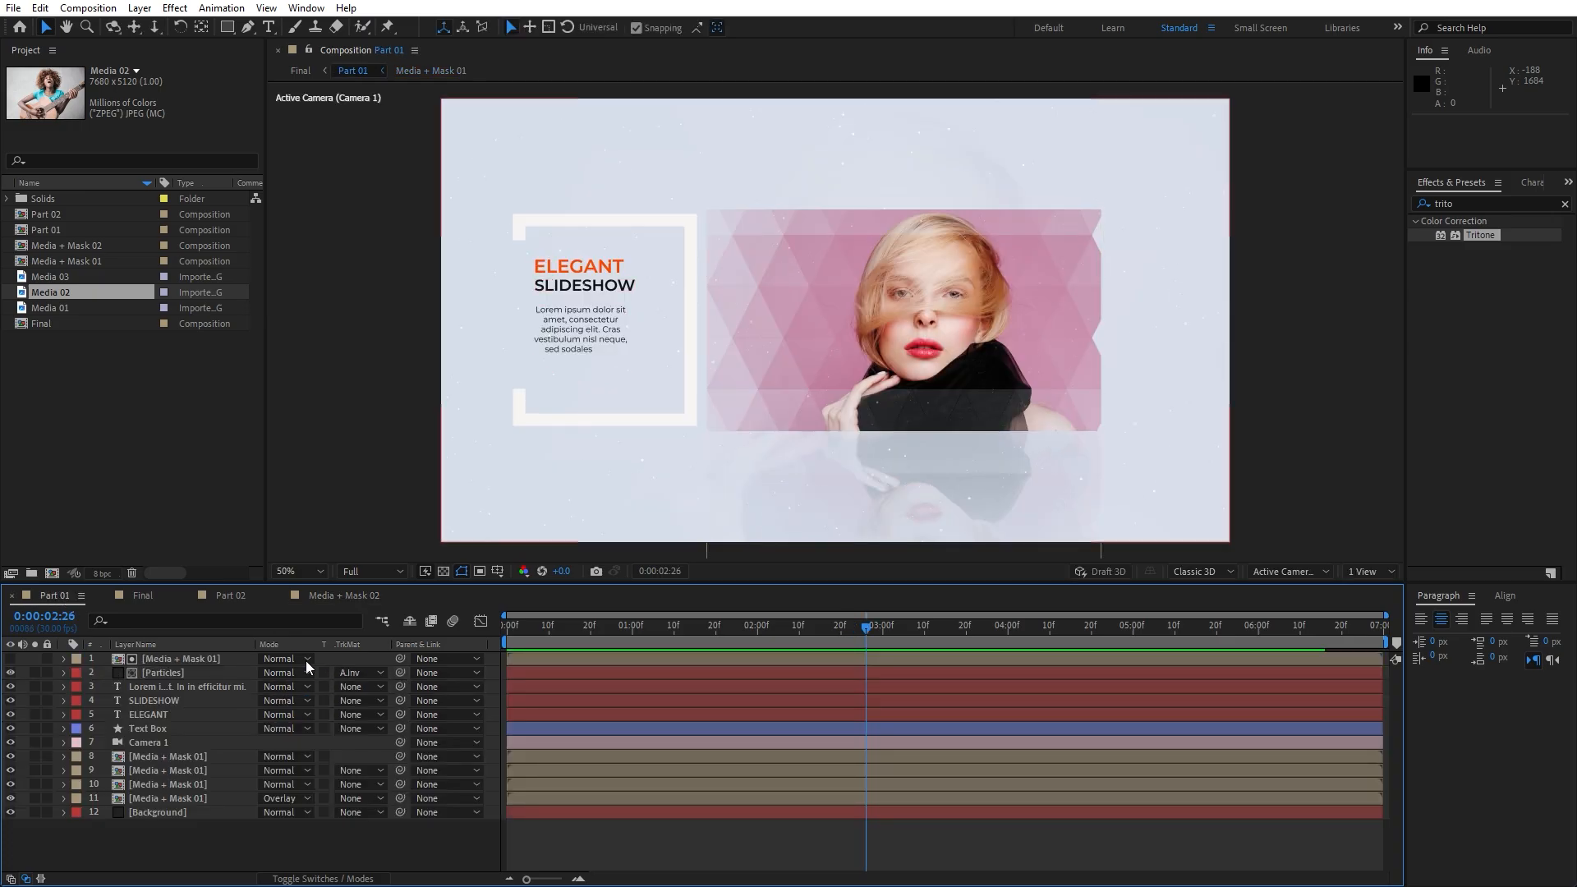
Scrub and preview the Final comp, checking the portrait slide gives way to the guitarist slide
click(144, 594)
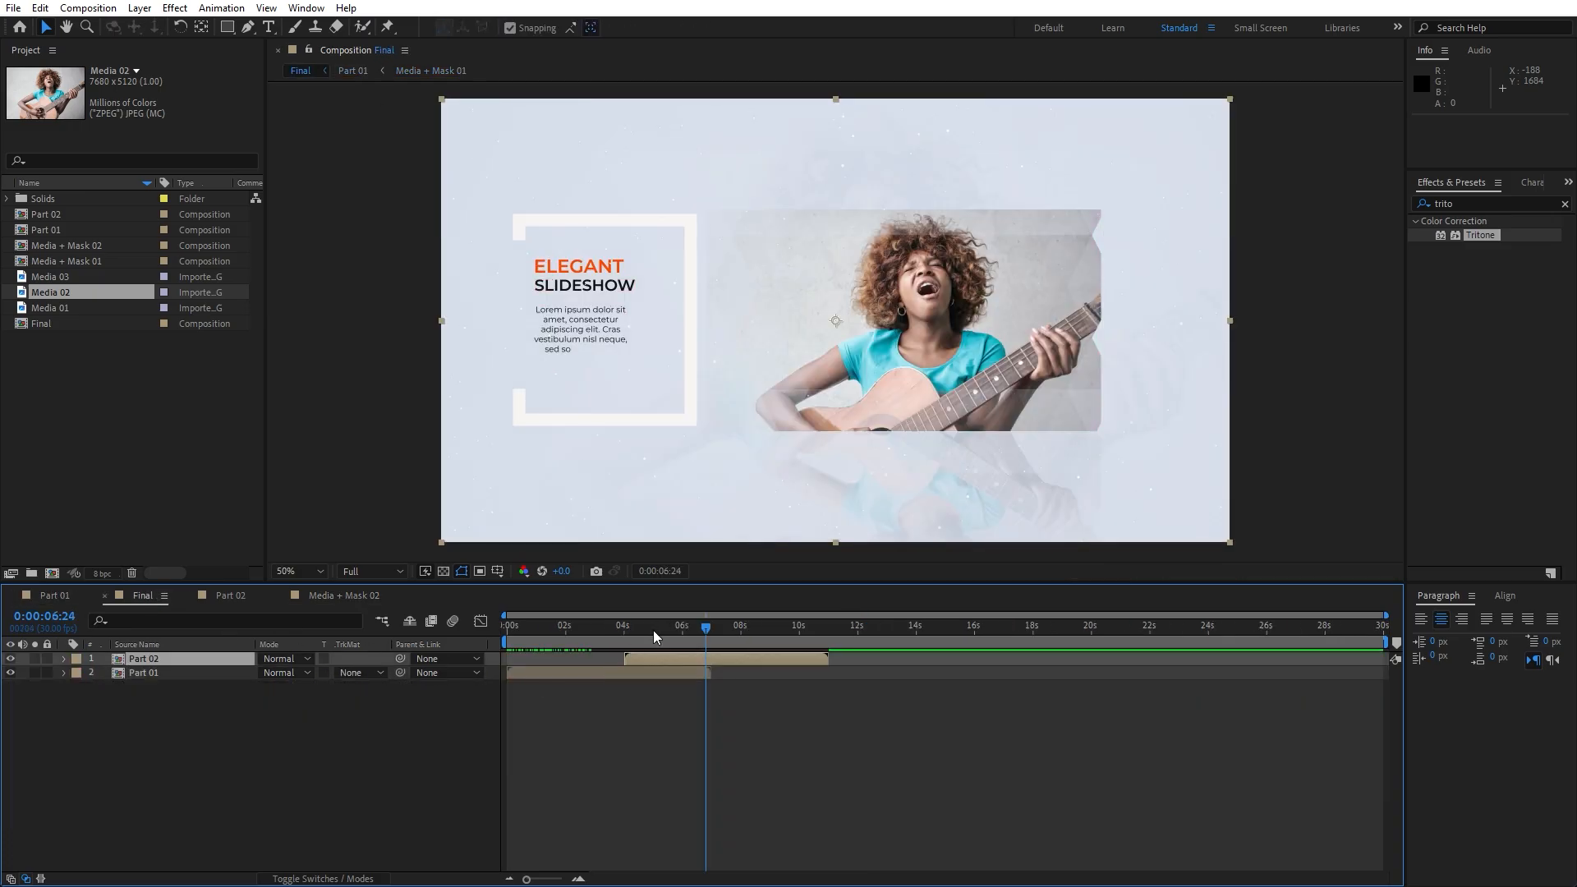
mouse_move(653, 629)
mouse_down()
mouse_move(515, 633)
mouse_move(654, 657)
mouse_move(716, 657)
mouse_move(679, 654)
mouse_move(709, 627)
mouse_move(756, 635)
mouse_move(528, 643)
mouse_move(718, 643)
mouse_move(539, 643)
mouse_move(643, 653)
mouse_up()
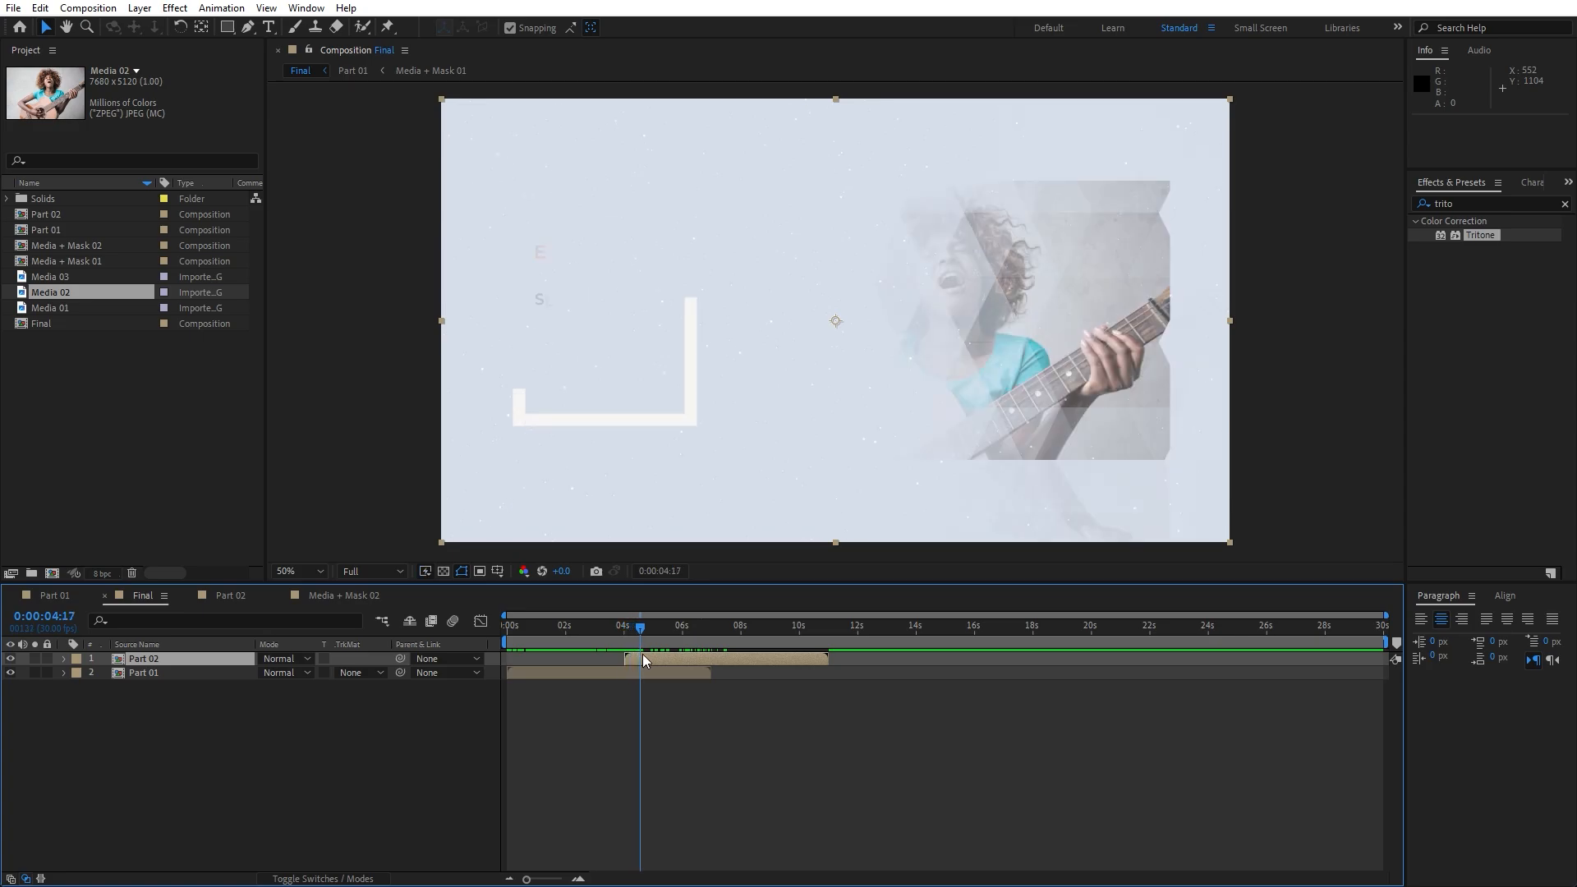
key(space)
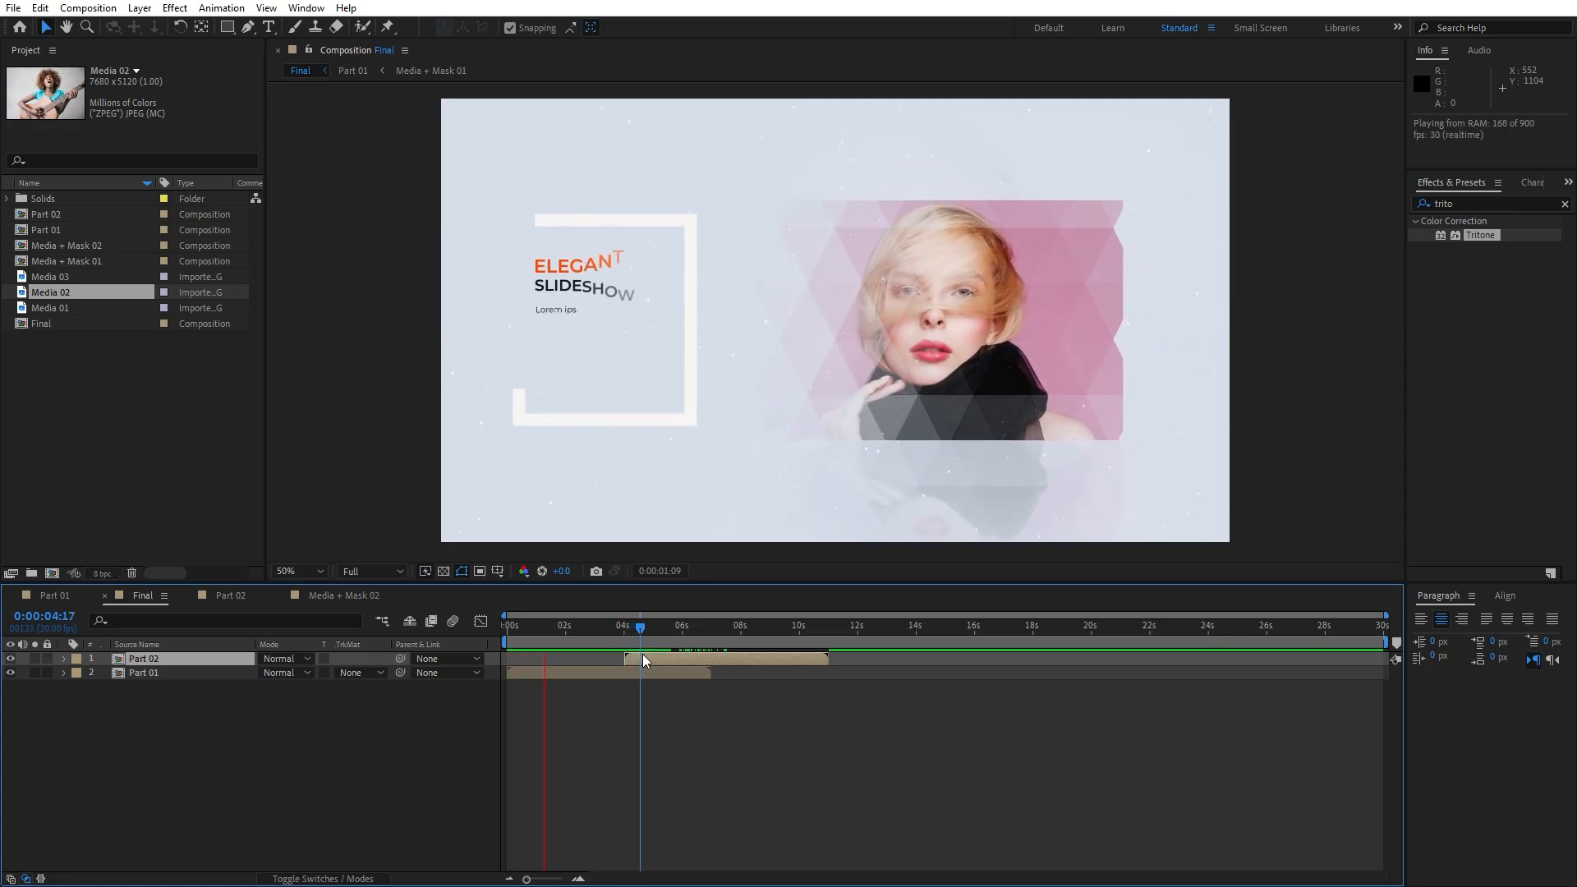
click(692, 629)
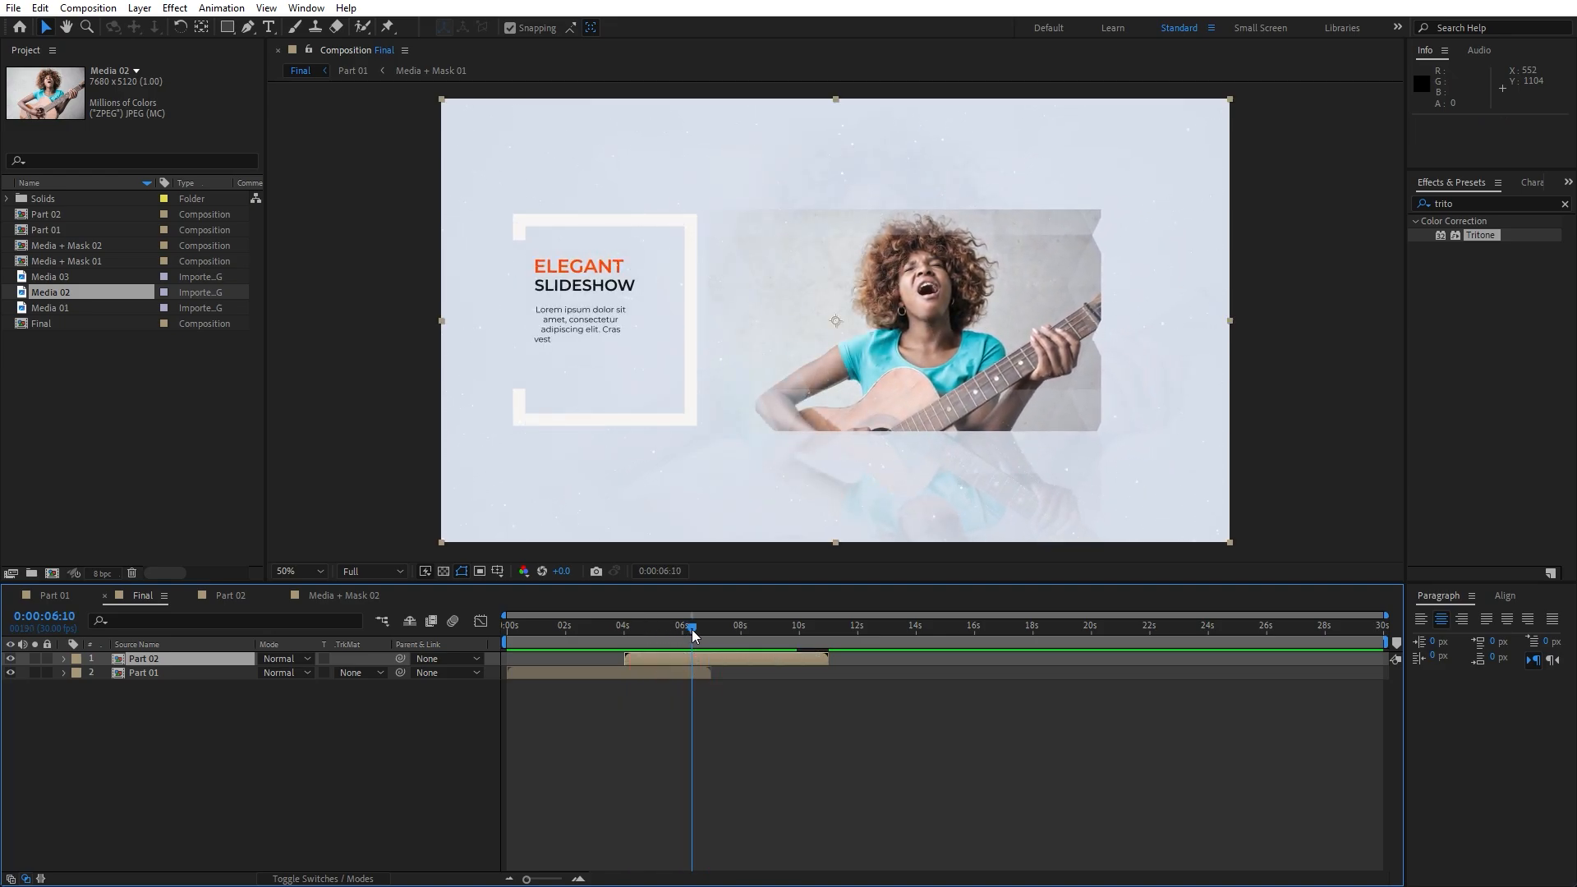
key(space)
drag(691, 629, 735, 649)
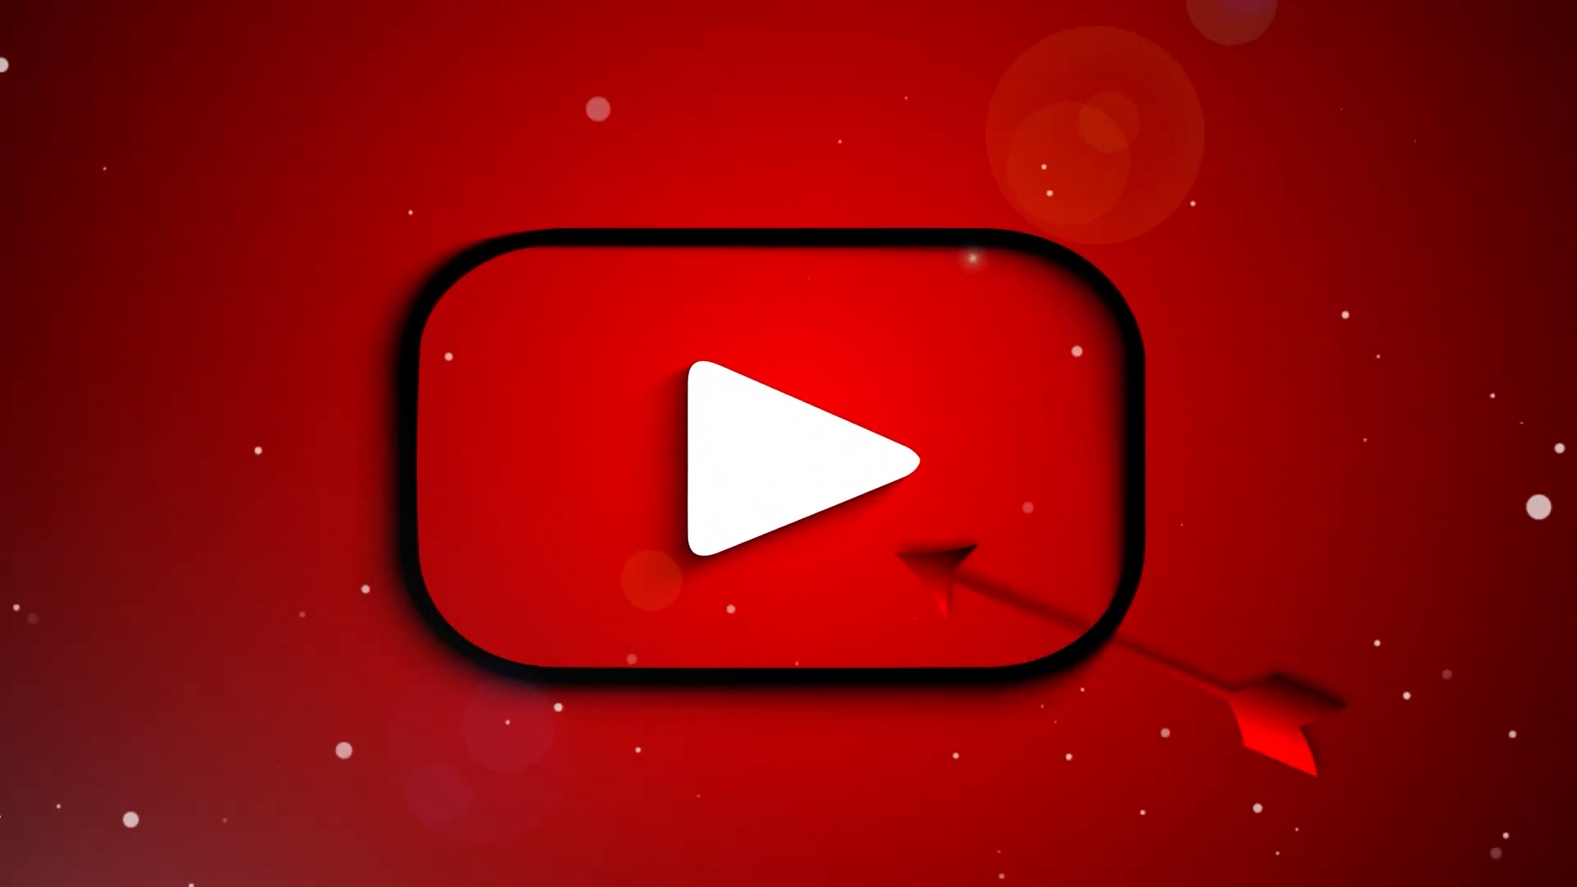